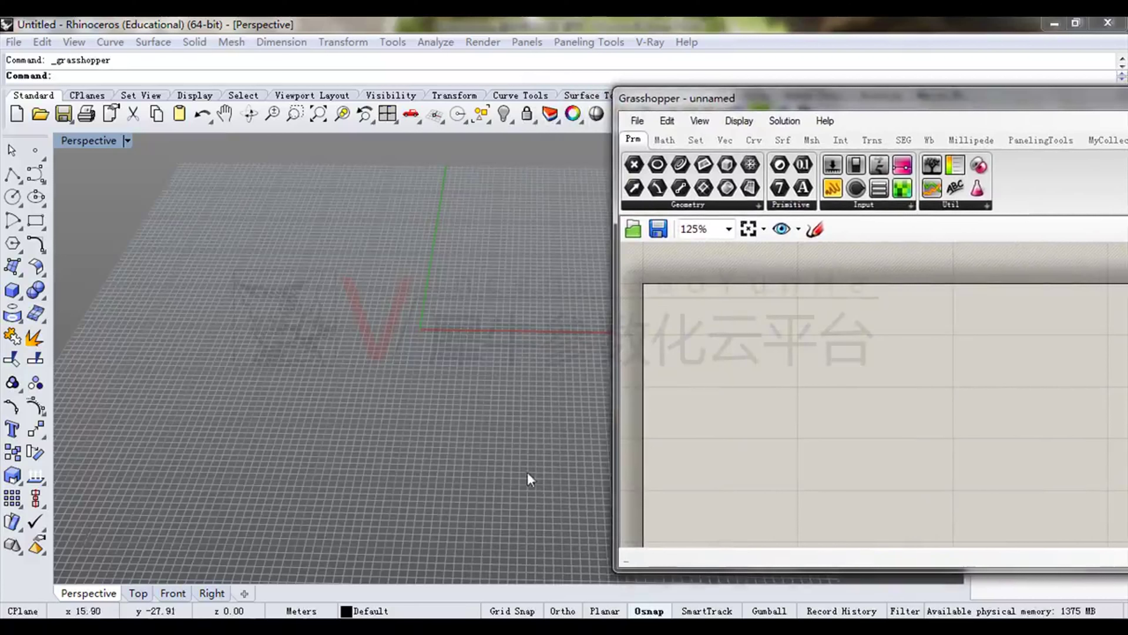
Create a four-cornered surface spanning the far half of the construction plane in the Perspective viewport.
drag(684, 98, 810, 225)
click(15, 268)
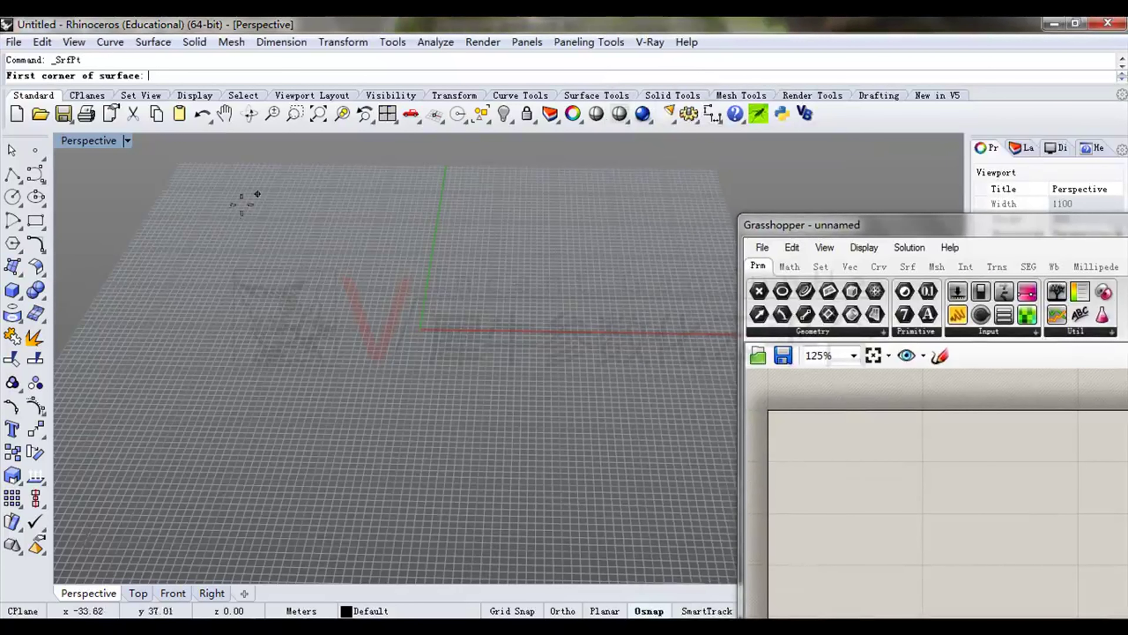
click(259, 219)
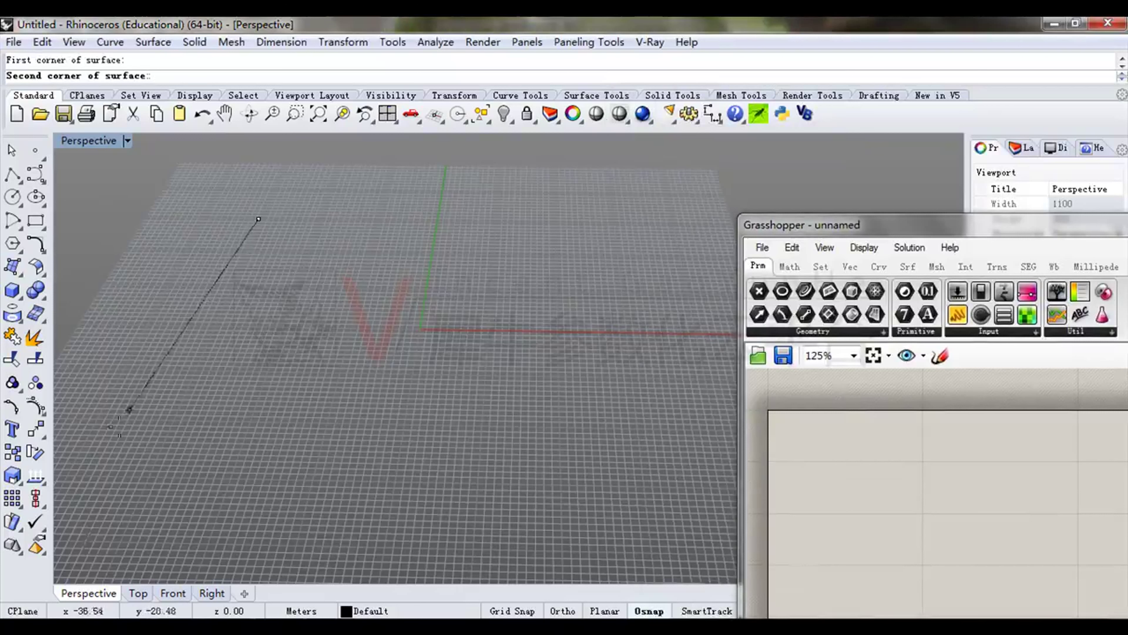
click(73, 352)
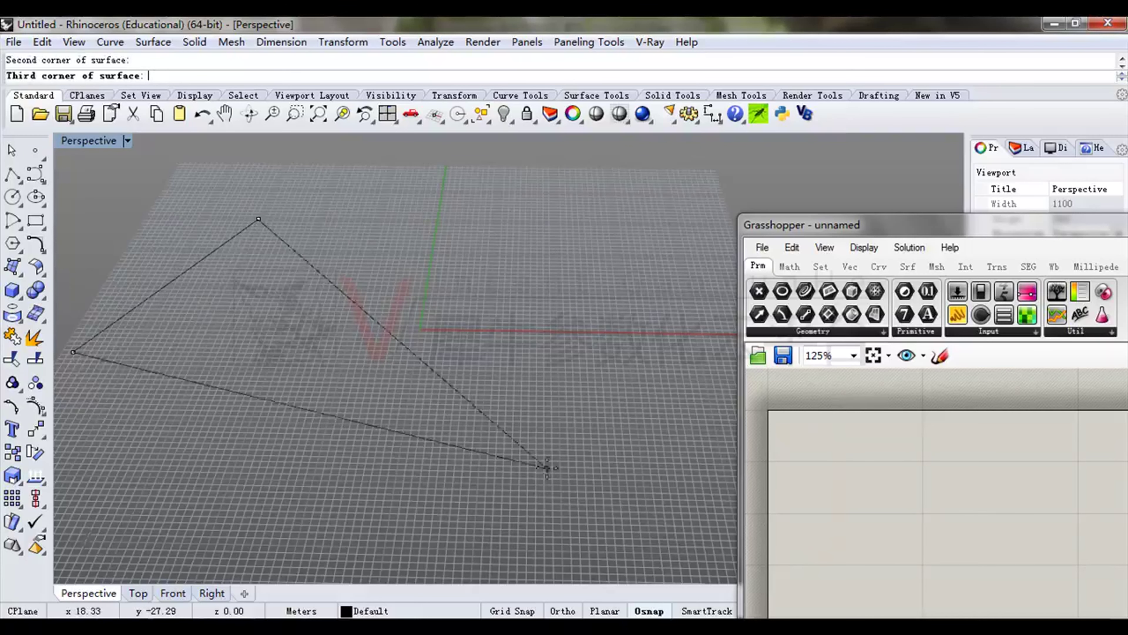
click(551, 343)
click(606, 205)
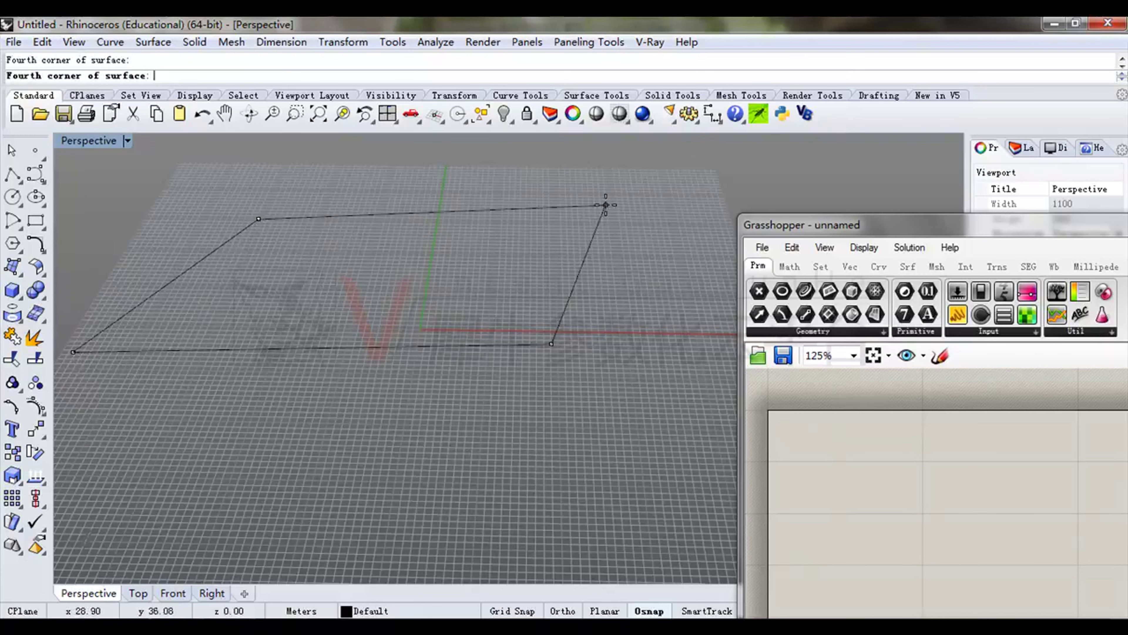
click(606, 206)
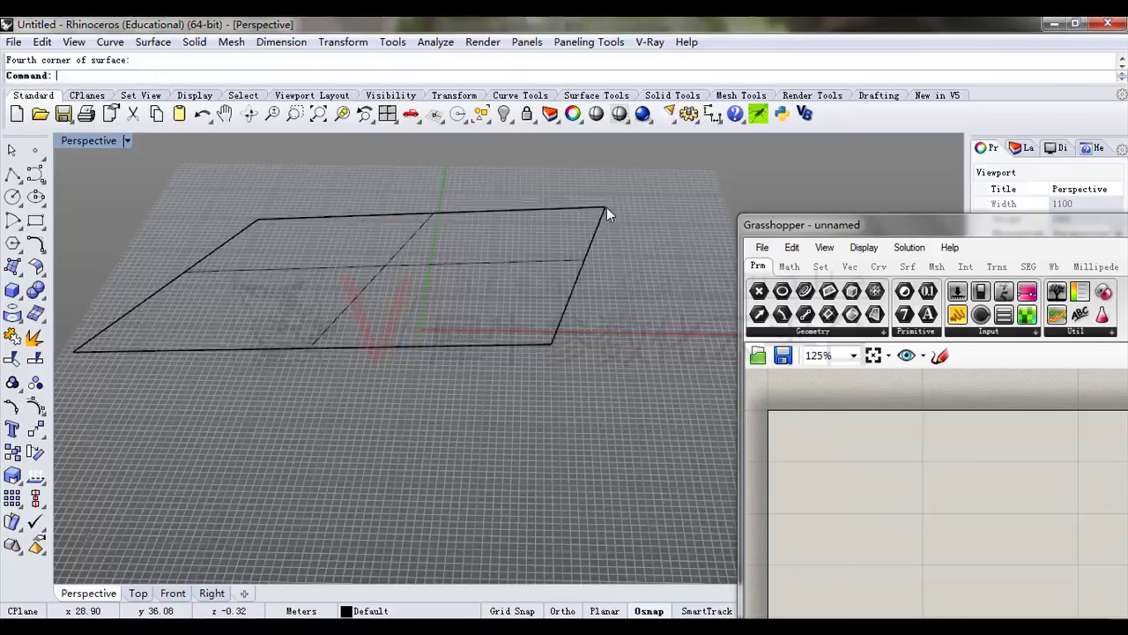
Rebuild the flat surface with a point count of 6 in U and 6 in V.
scroll(551, 343, down, 5)
right_drag(551, 343, 511, 298)
scroll(599, 421, down, 2)
click(544, 383)
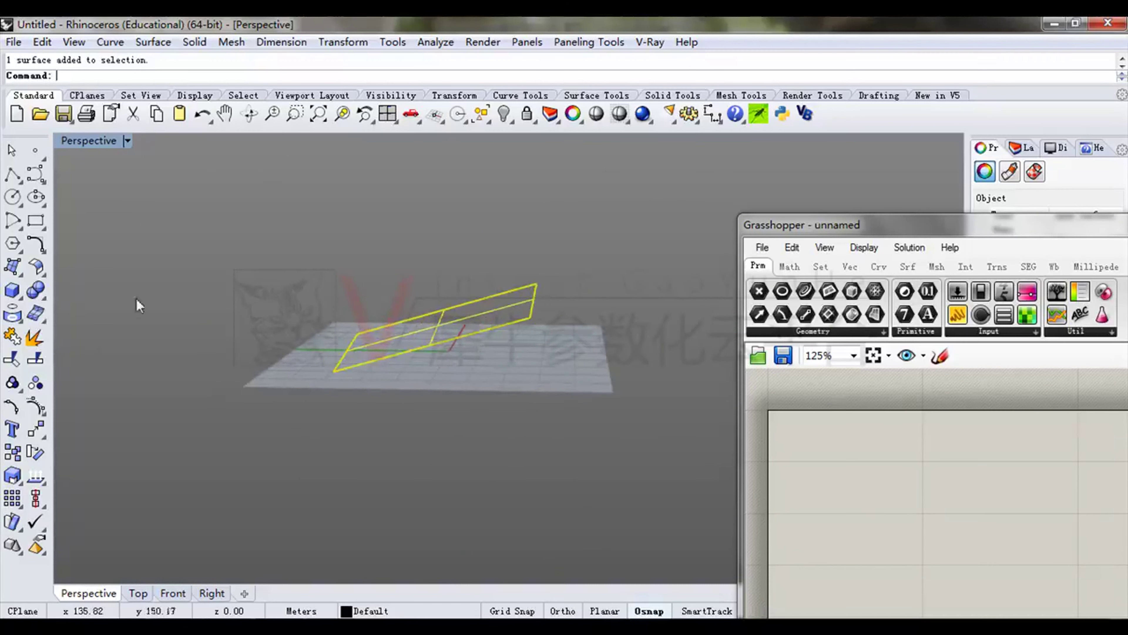
click(37, 267)
click(134, 322)
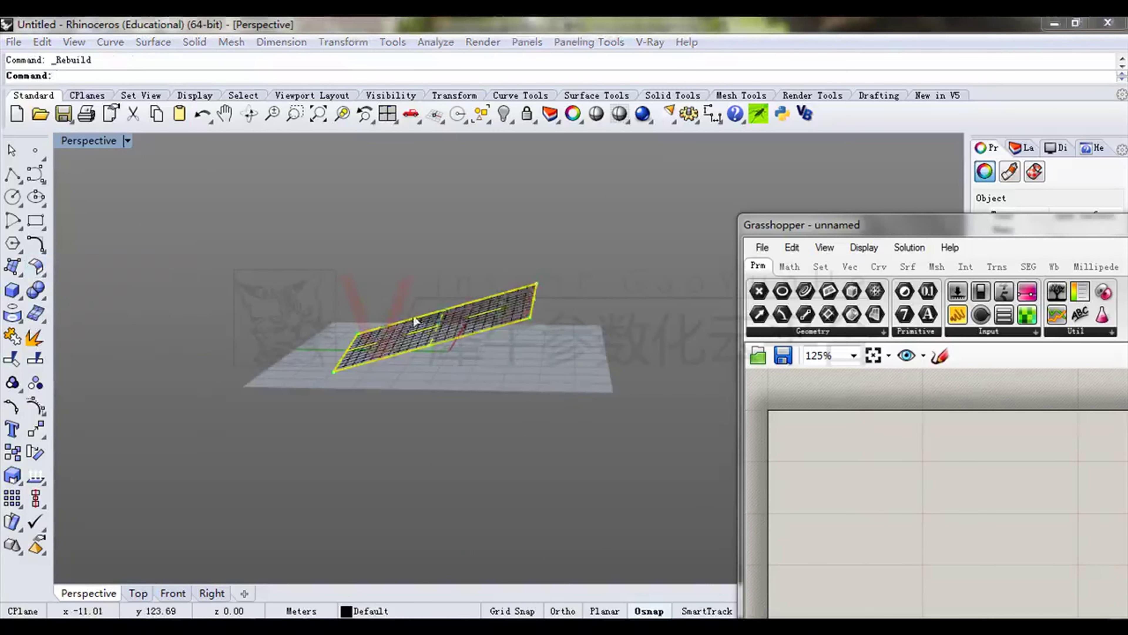
right_drag(513, 283, 445, 344)
scroll(445, 344, up, 4)
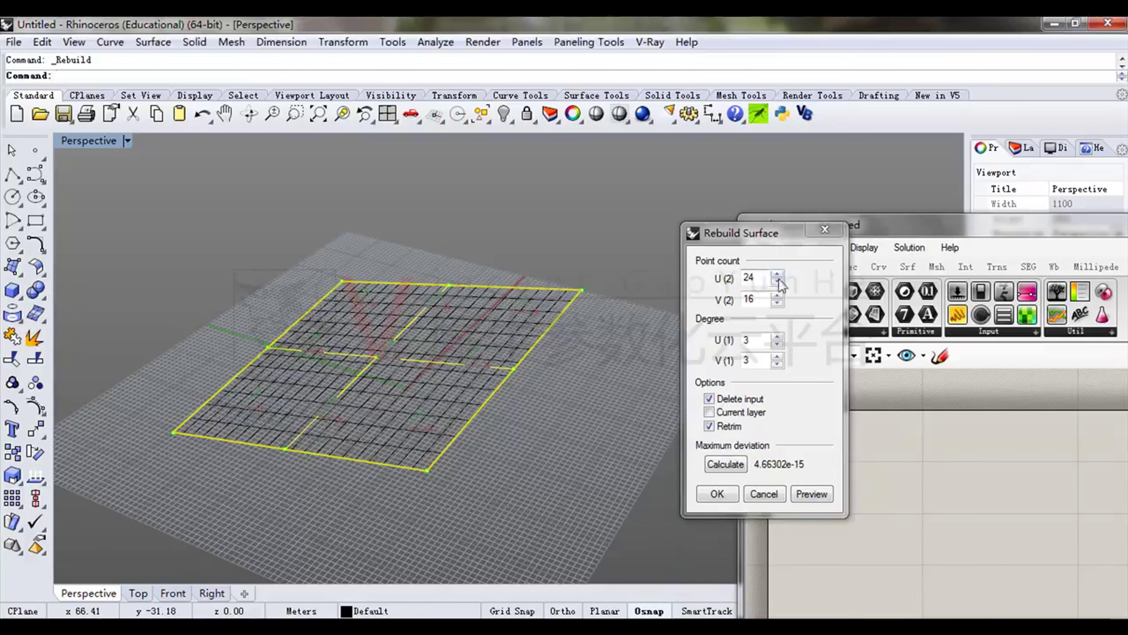
click(742, 278)
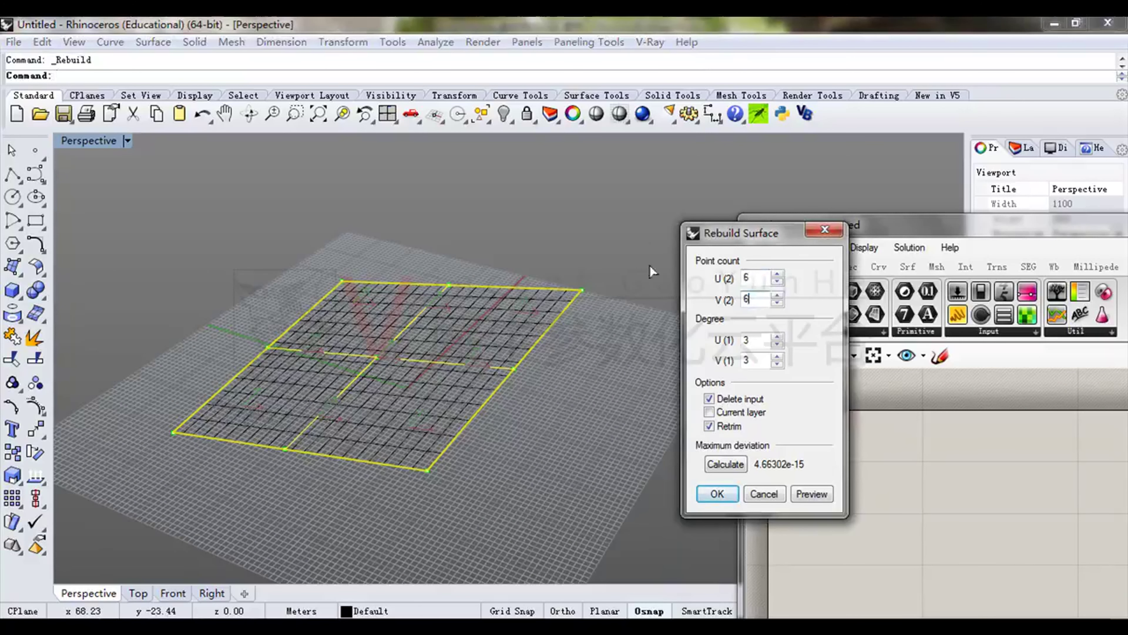
key(Tab)
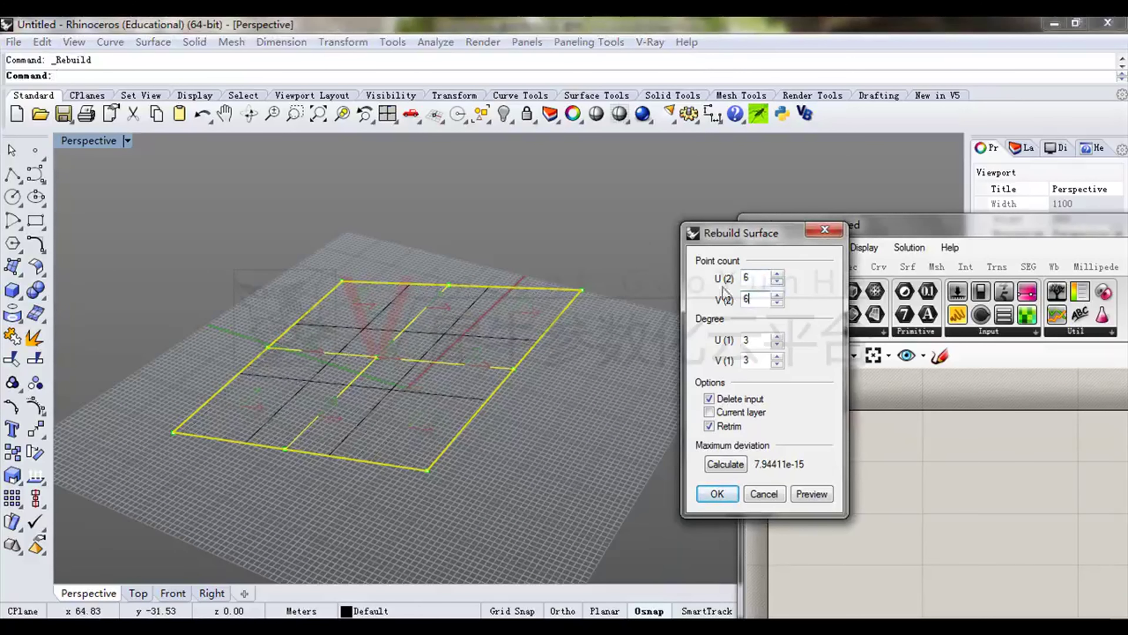
click(746, 342)
click(720, 494)
Show the surface's control points and move several of them to start bending it into a wavy shape.
right_drag(486, 413, 494, 362)
click(36, 405)
right_drag(338, 340, 409, 322)
mouse_move(407, 266)
mouse_down()
mouse_move(452, 355)
mouse_move(395, 234)
mouse_move(392, 250)
mouse_up()
shift+right_drag(245, 430, 365, 358)
drag(274, 365, 296, 338)
shift+right_drag(484, 360, 361, 360)
drag(383, 288, 400, 386)
Lower the group of six control points at the near corner, adjust further point groups, and hide the control points.
drag(478, 267, 540, 322)
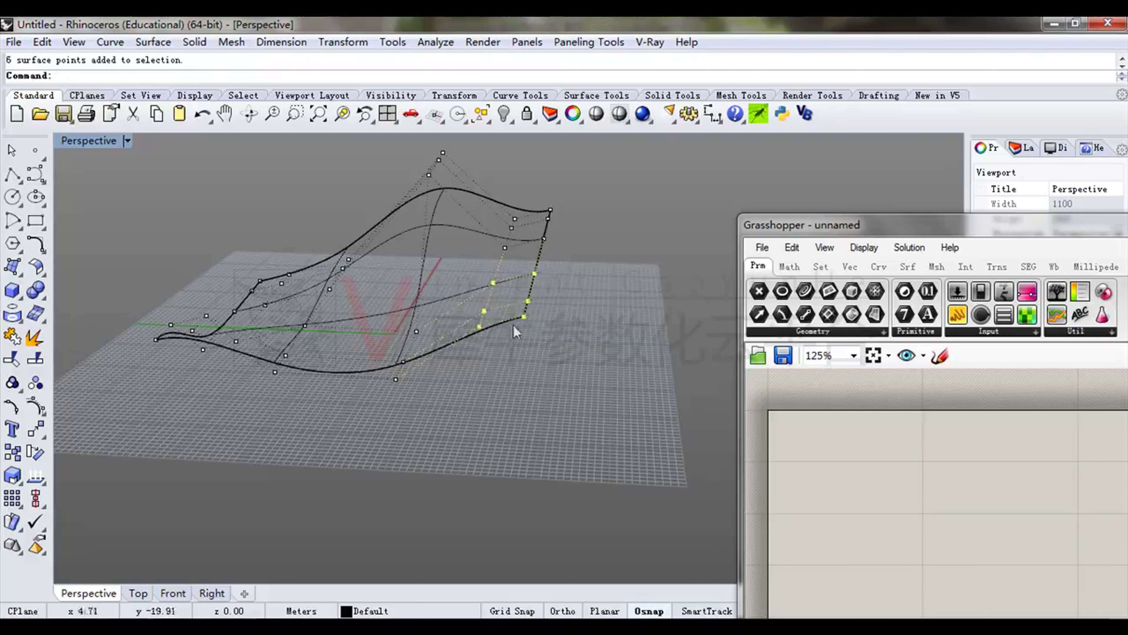
drag(513, 326, 536, 352)
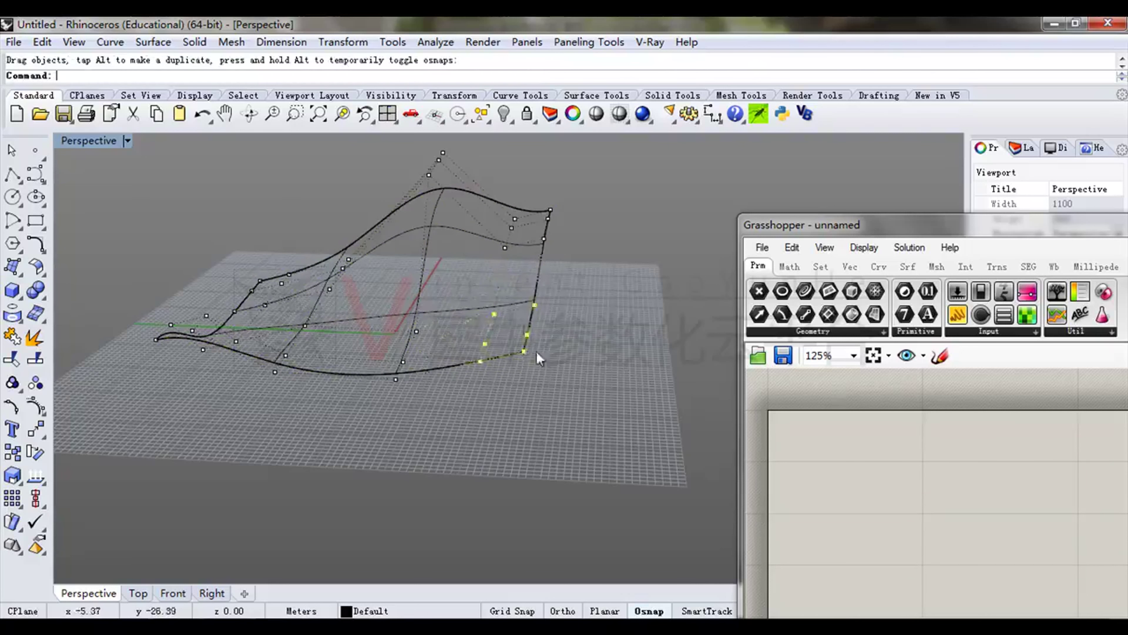
drag(548, 293, 494, 281)
shift+right_drag(360, 271, 505, 268)
drag(354, 268, 475, 352)
shift+right_drag(415, 328, 398, 358)
ctrl+drag(385, 343, 373, 293)
right_drag(373, 294, 401, 257)
key(Escape)
key(Escape)
Switch the Perspective viewport to shaded display for the wavy surface.
right_drag(477, 269, 338, 302)
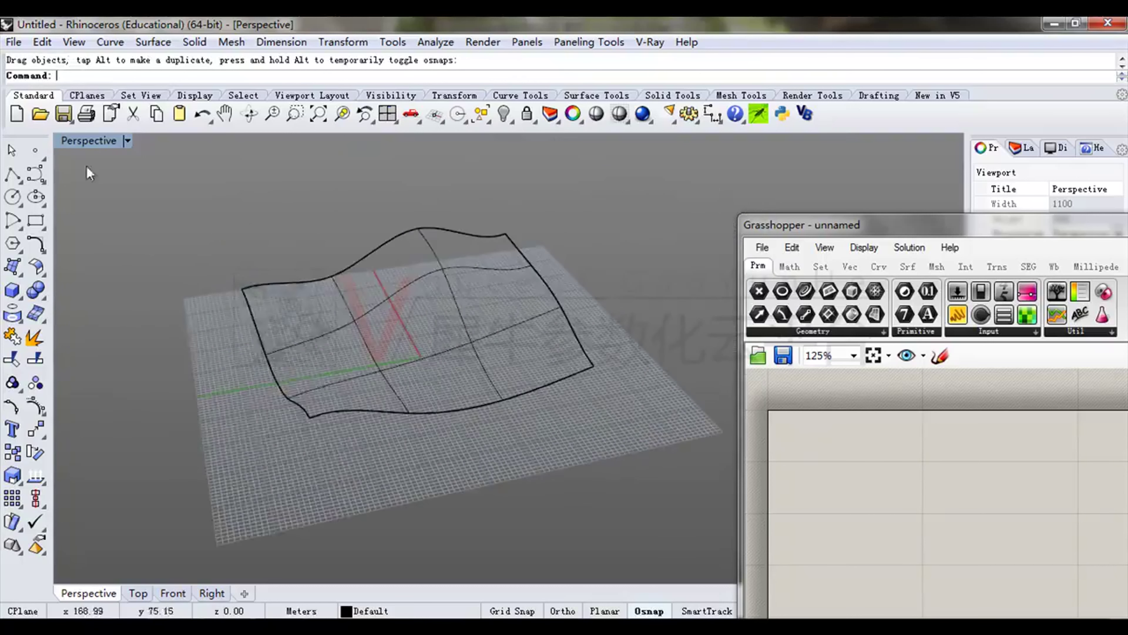
click(127, 140)
click(187, 141)
right_drag(470, 280, 476, 315)
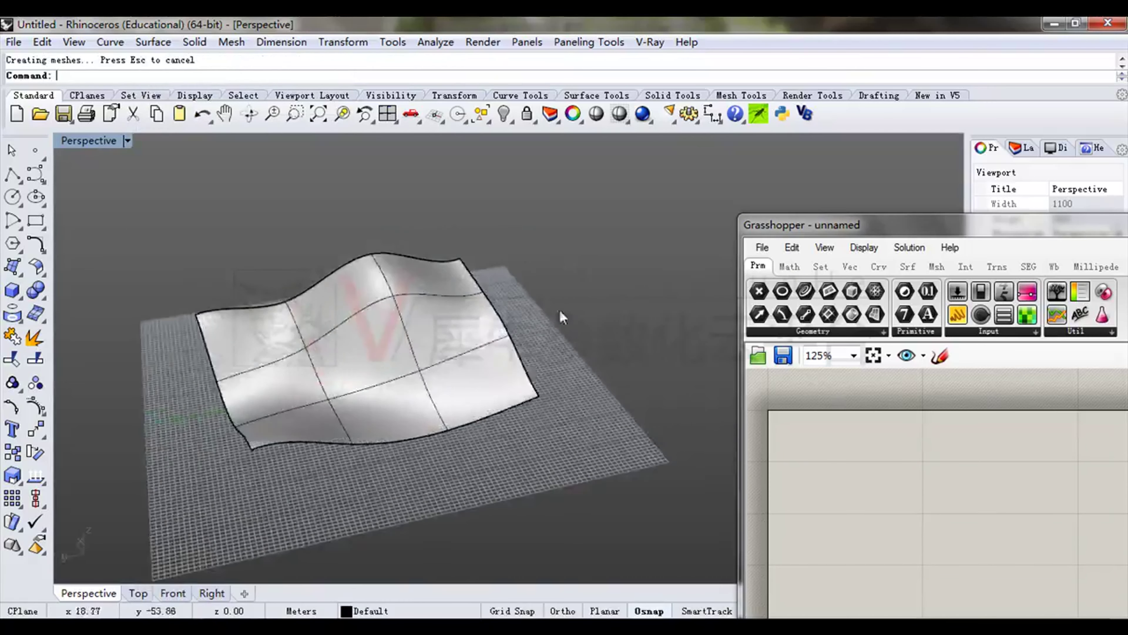
right_drag(560, 316, 618, 368)
Bring the Grasshopper window alongside the model and place a Surface parameter on its canvas.
click(511, 307)
drag(799, 227, 746, 174)
right_drag(611, 292, 529, 289)
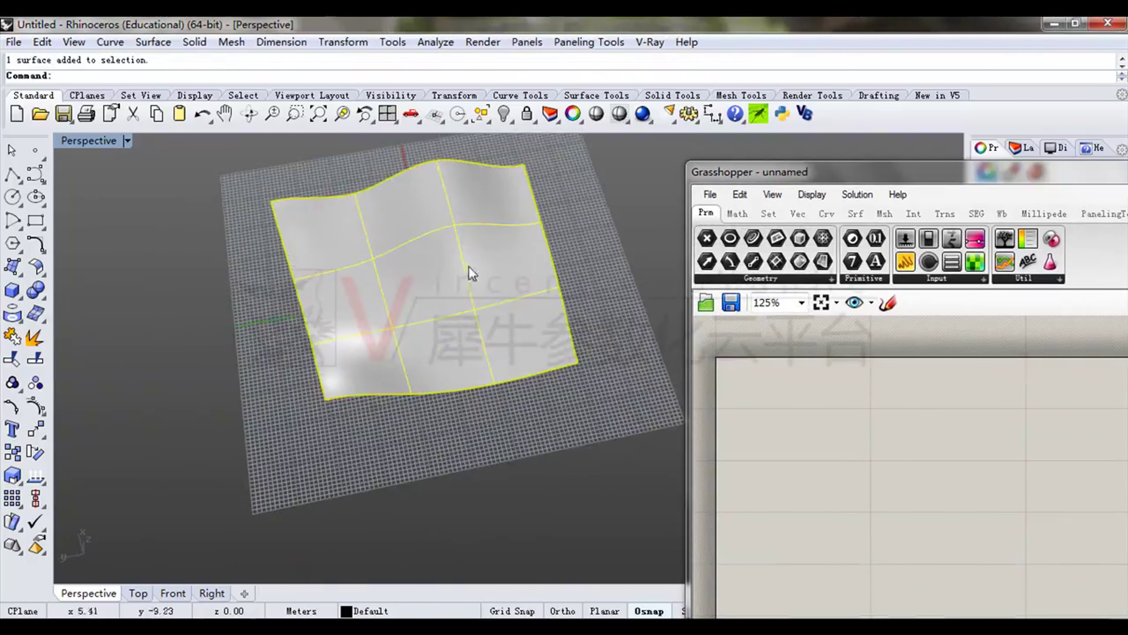
right_drag(431, 230, 354, 275)
shift+right_drag(498, 258, 403, 365)
scroll(423, 292, down, 3)
scroll(402, 365, up, 5)
drag(787, 174, 730, 124)
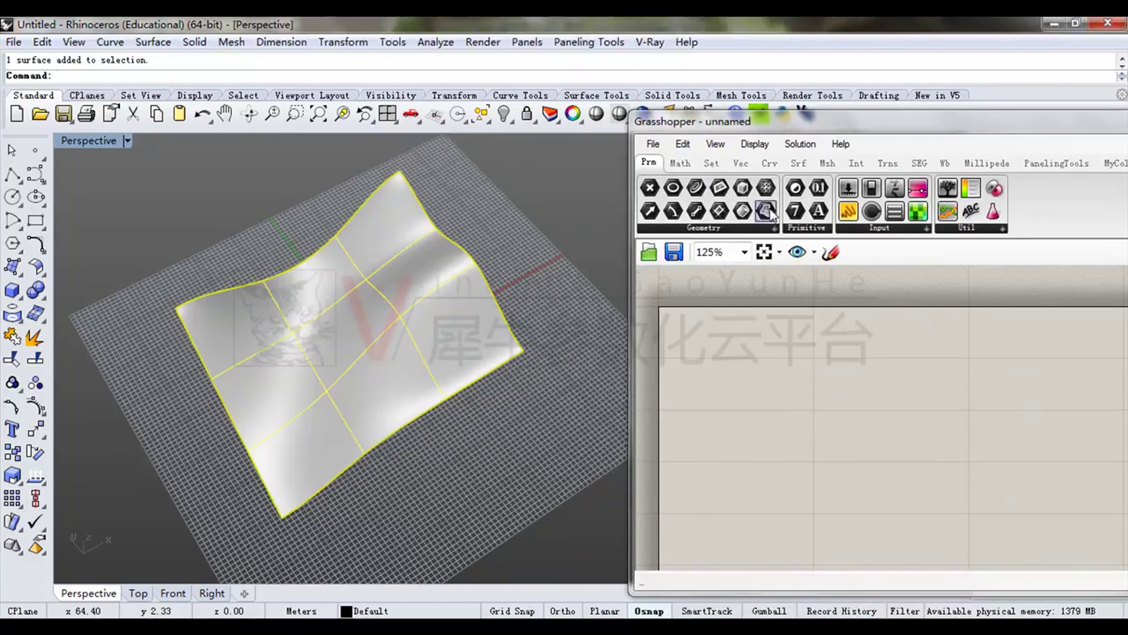
drag(764, 210, 716, 356)
right_drag(599, 357, 506, 266)
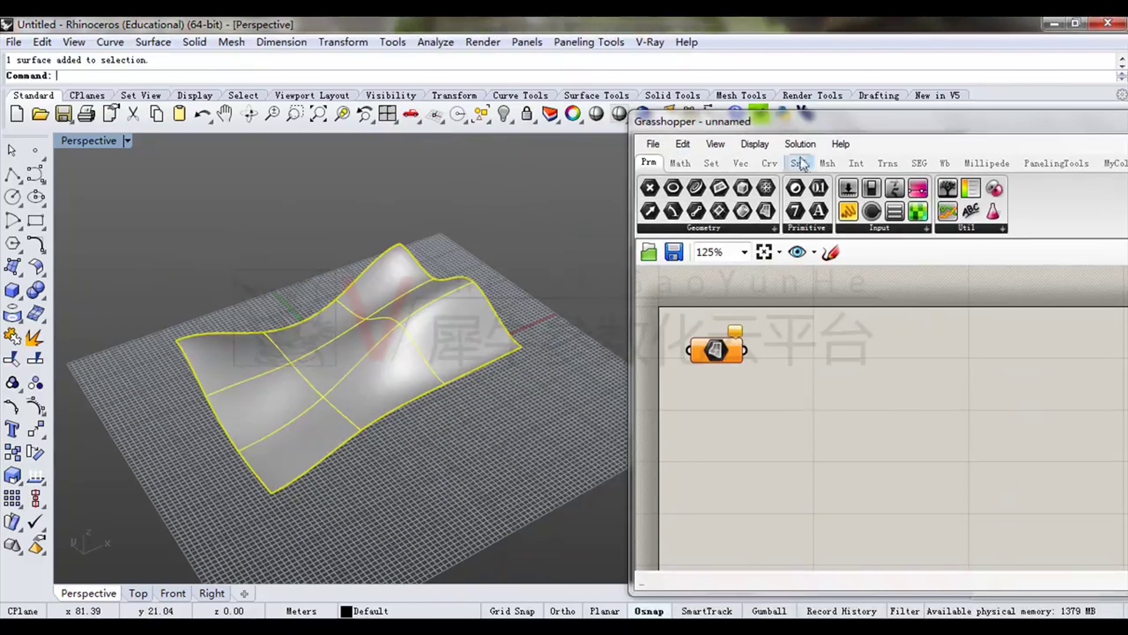
Add a Populate Geometry component beside the Surface parameter.
click(742, 162)
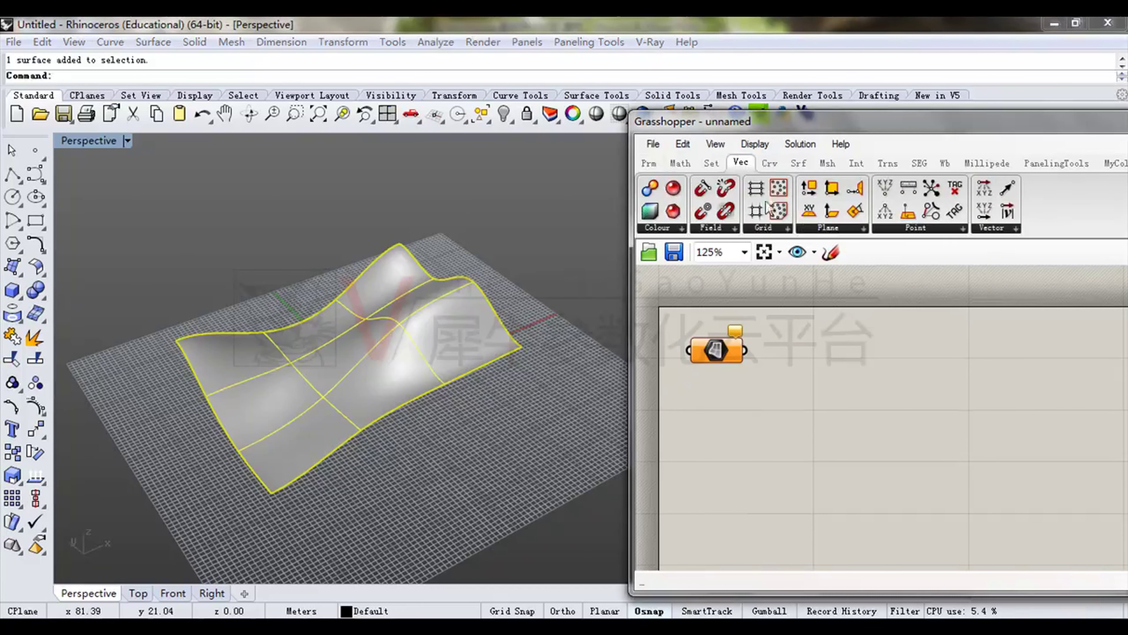
click(764, 229)
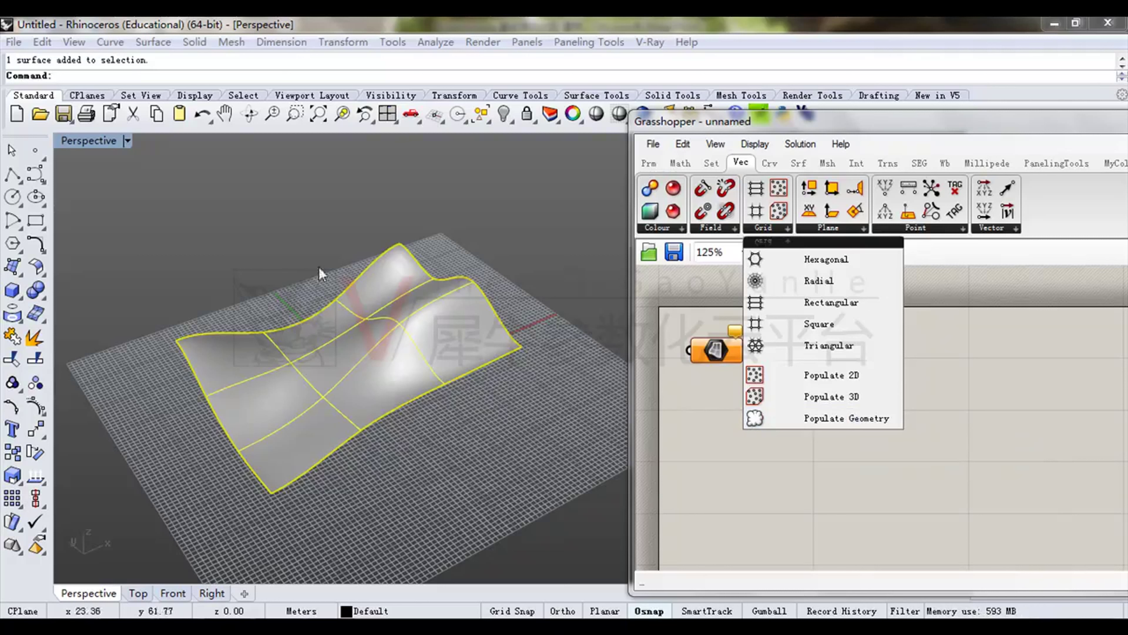
drag(848, 419, 922, 387)
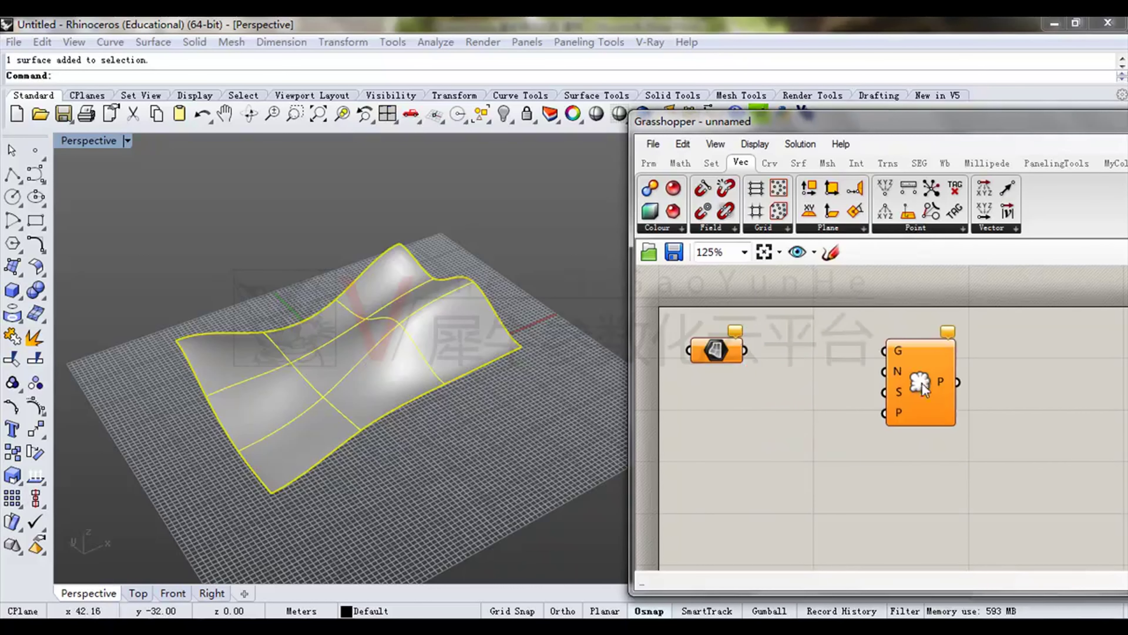
Reference the wavy Rhino surface in the Surface parameter as a single surface.
drag(722, 355, 746, 358)
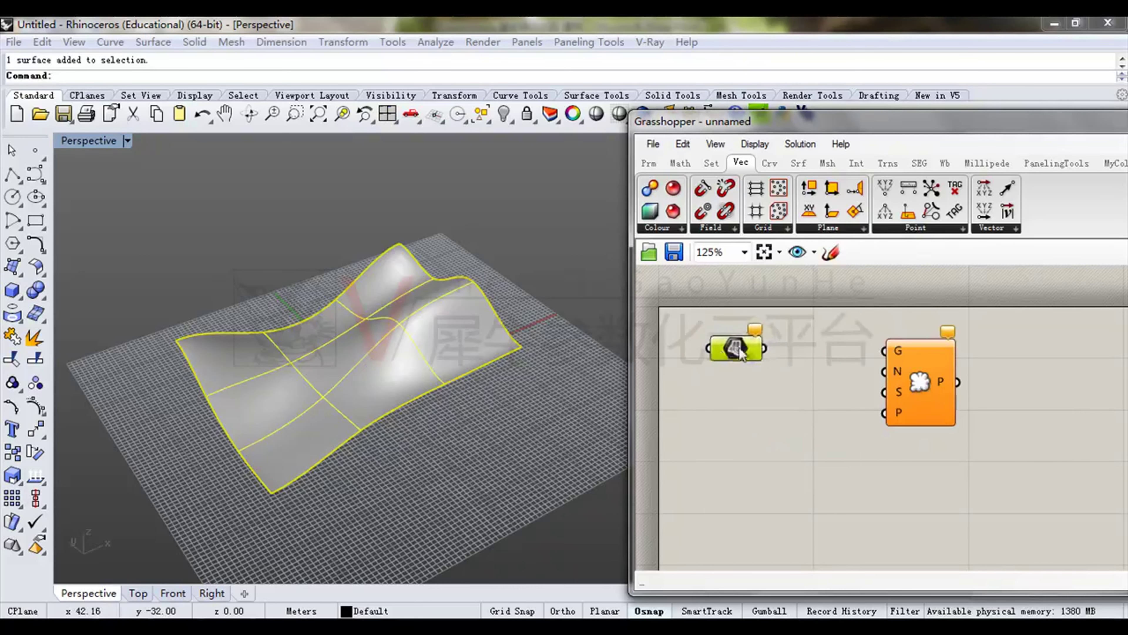
right_click(745, 355)
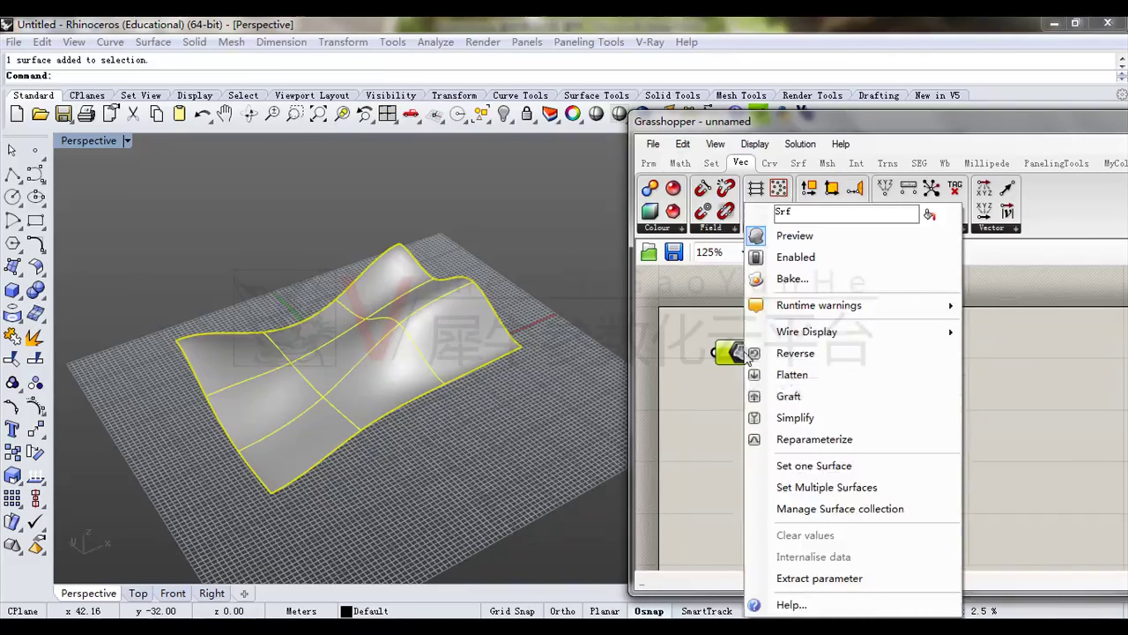
click(785, 467)
right_drag(427, 371, 524, 382)
click(683, 433)
Connect the Surface parameter to the G input of Populate Geometry and reposition both components.
drag(732, 362, 776, 378)
click(971, 391)
right_drag(390, 391, 368, 305)
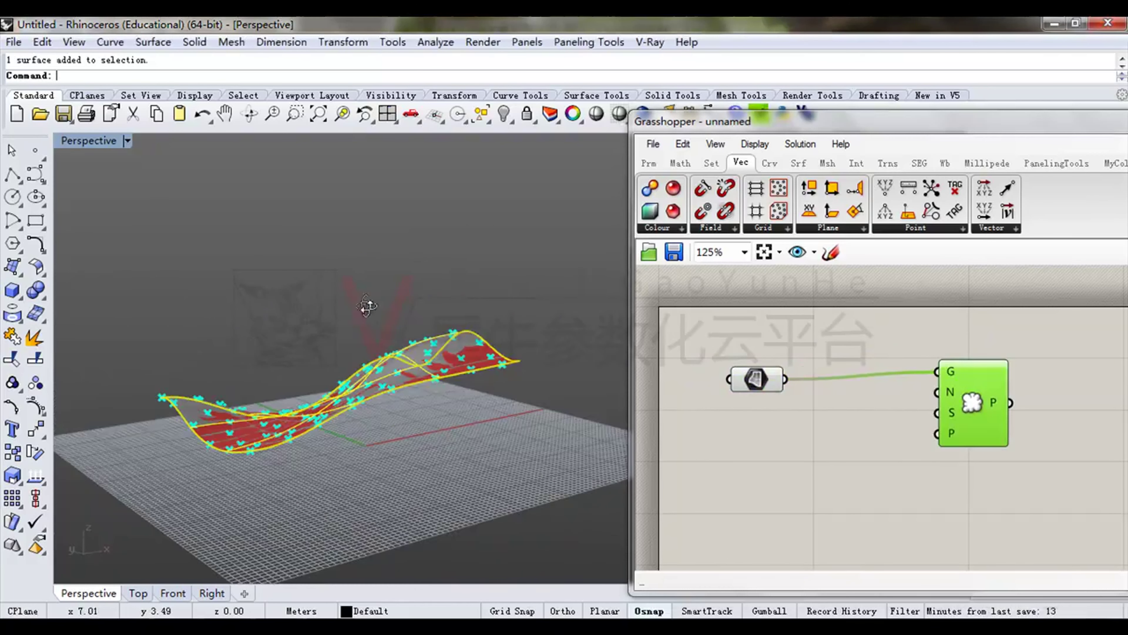
drag(988, 411, 962, 415)
right_drag(413, 346, 417, 380)
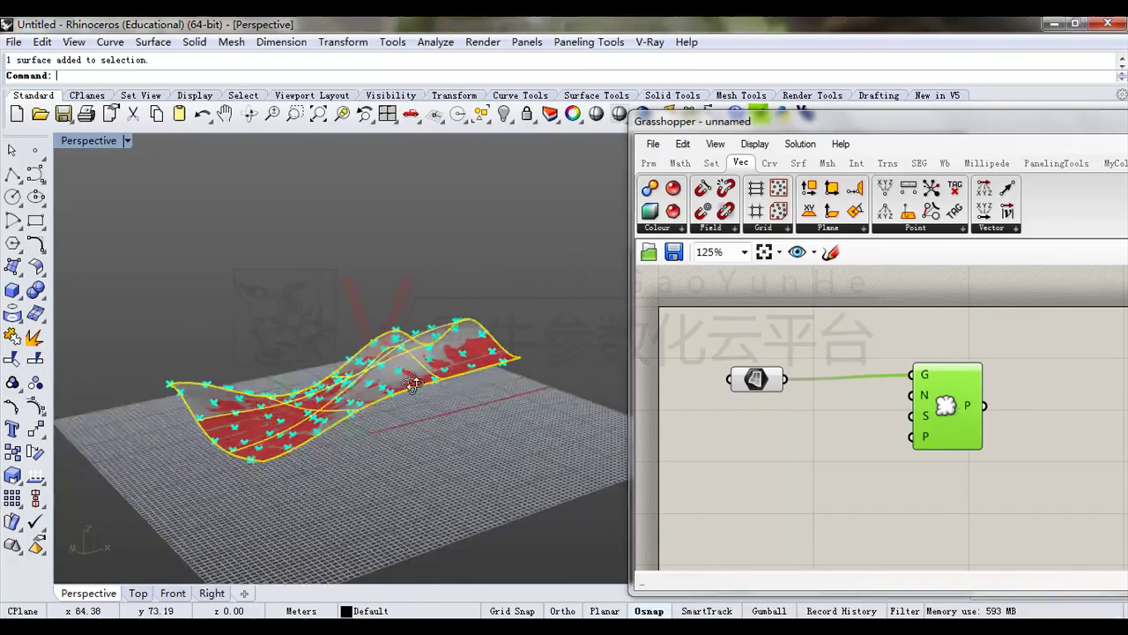
scroll(417, 365, up, 7)
right_drag(419, 247, 462, 358)
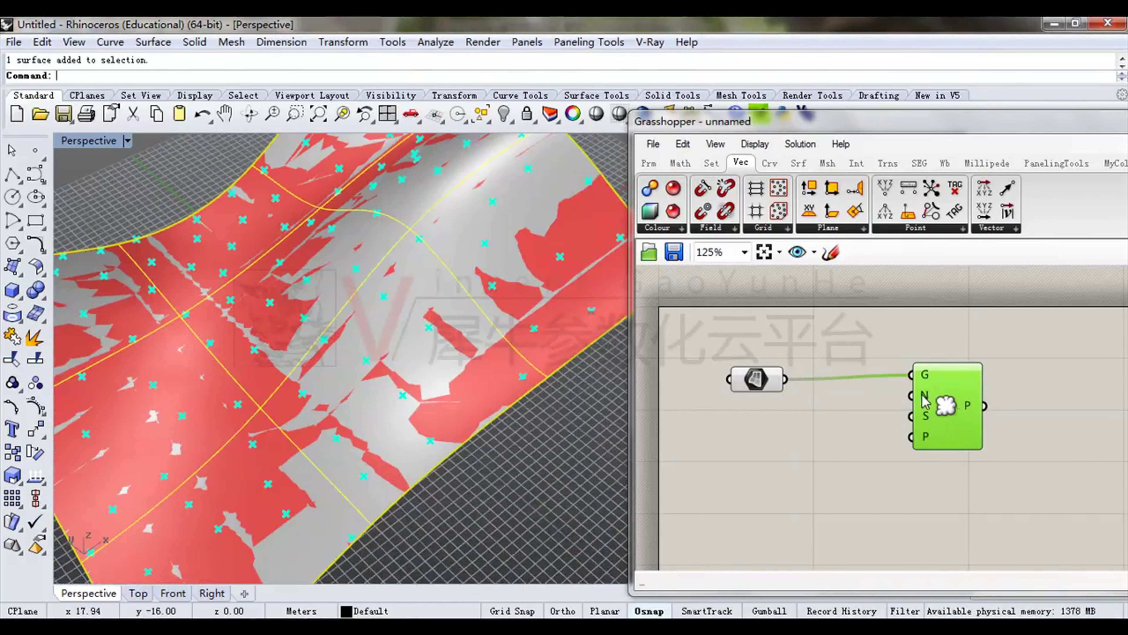
mouse_move(924, 402)
drag(947, 396, 929, 391)
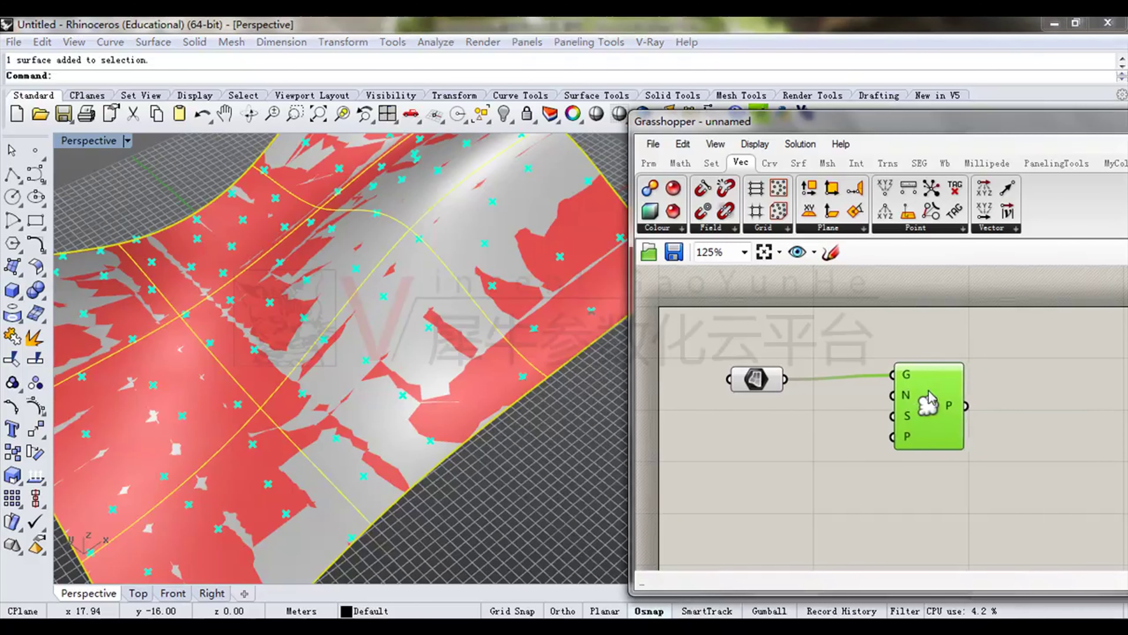
Hide the original Rhino surface, leaving only the Grasshopper preview in the viewport.
right_drag(855, 396, 929, 429)
scroll(461, 331, down, 6)
right_drag(448, 361, 497, 333)
click(513, 457)
click(504, 114)
right_drag(503, 196, 449, 285)
Reposition the Grasshopper window and move Populate Geometry below the Surface parameter.
drag(785, 126, 647, 116)
right_drag(982, 438, 896, 415)
scroll(895, 405, down, 1)
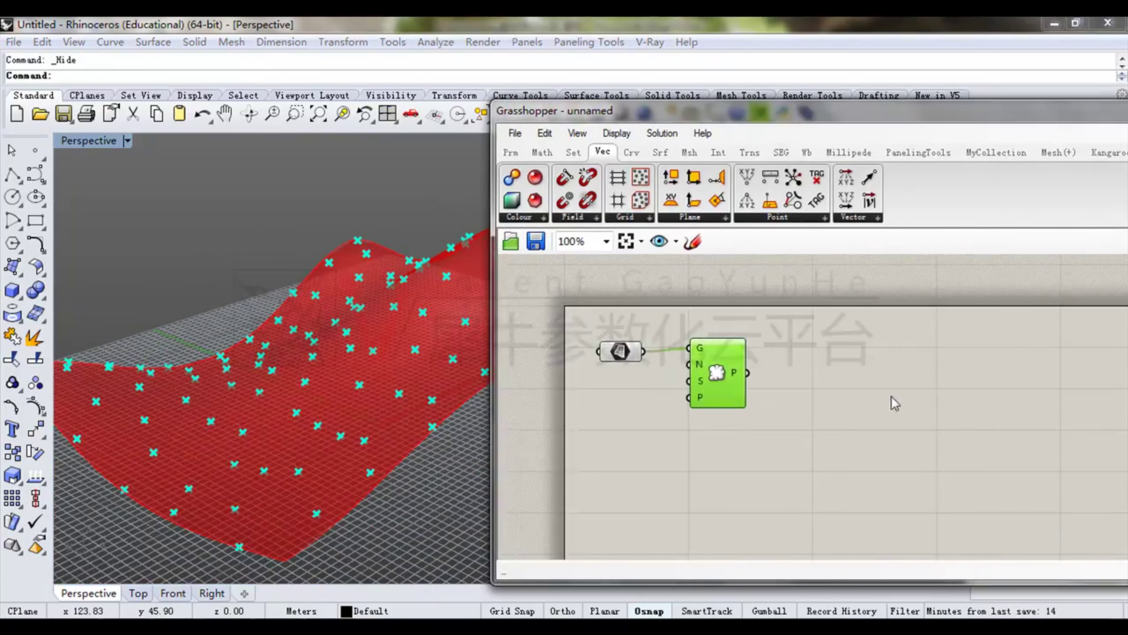
drag(720, 112, 783, 99)
right_drag(317, 311, 319, 373)
drag(805, 366, 762, 414)
click(822, 315)
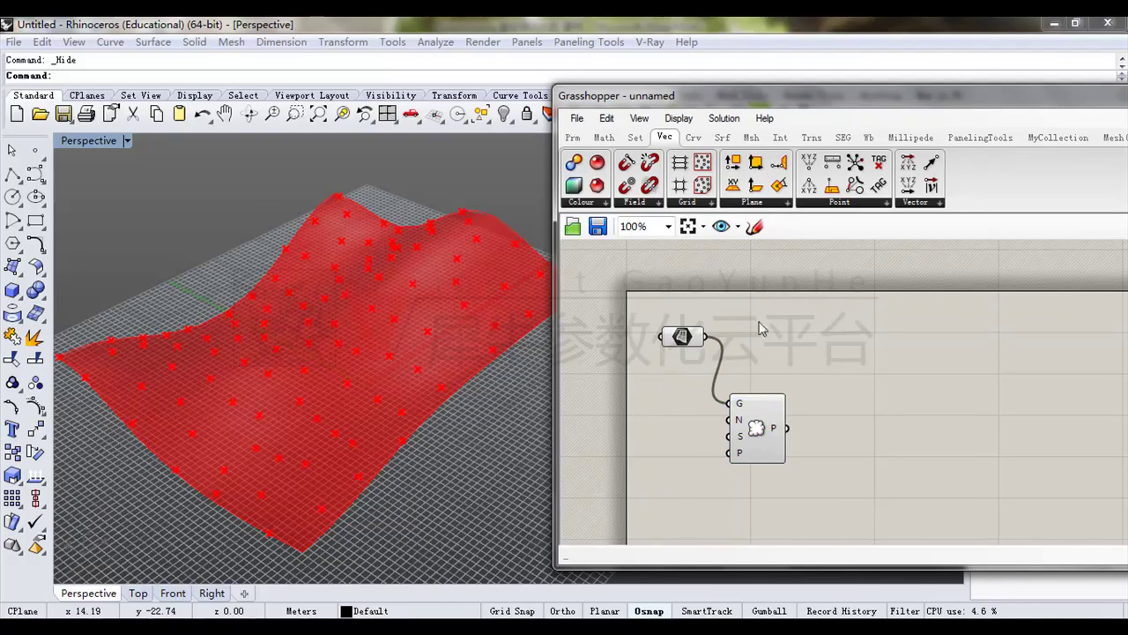
Add a Surface Closest Point component, feeding the populated points into P and the Surface parameter into S.
click(722, 137)
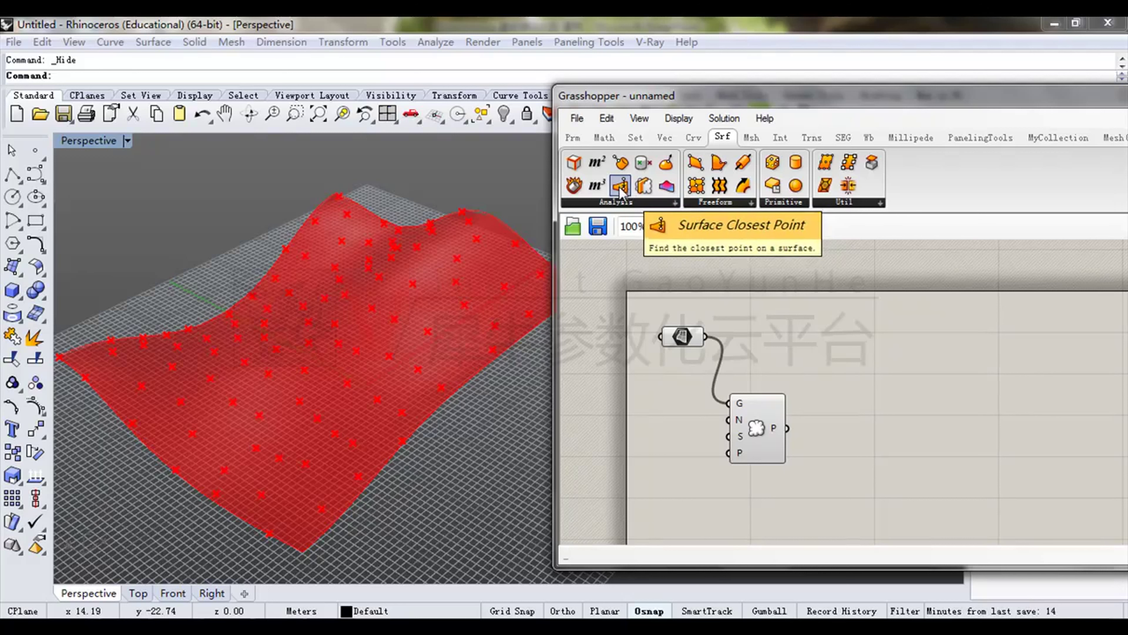
drag(620, 188, 776, 440)
scroll(840, 370, up, 1)
drag(824, 344, 676, 329)
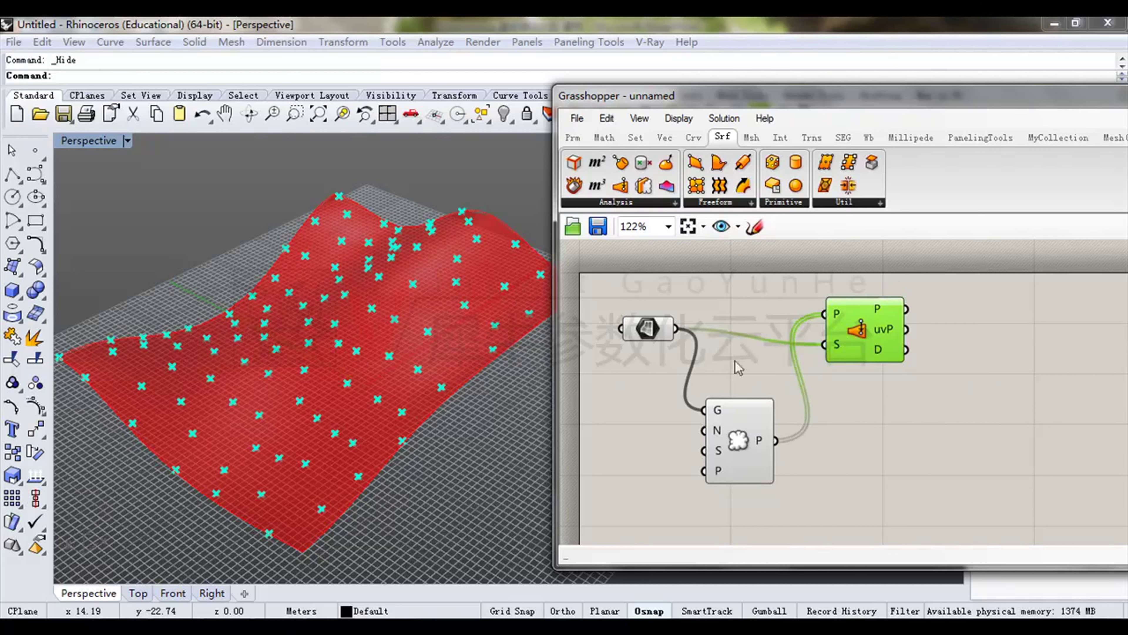
drag(853, 350, 857, 338)
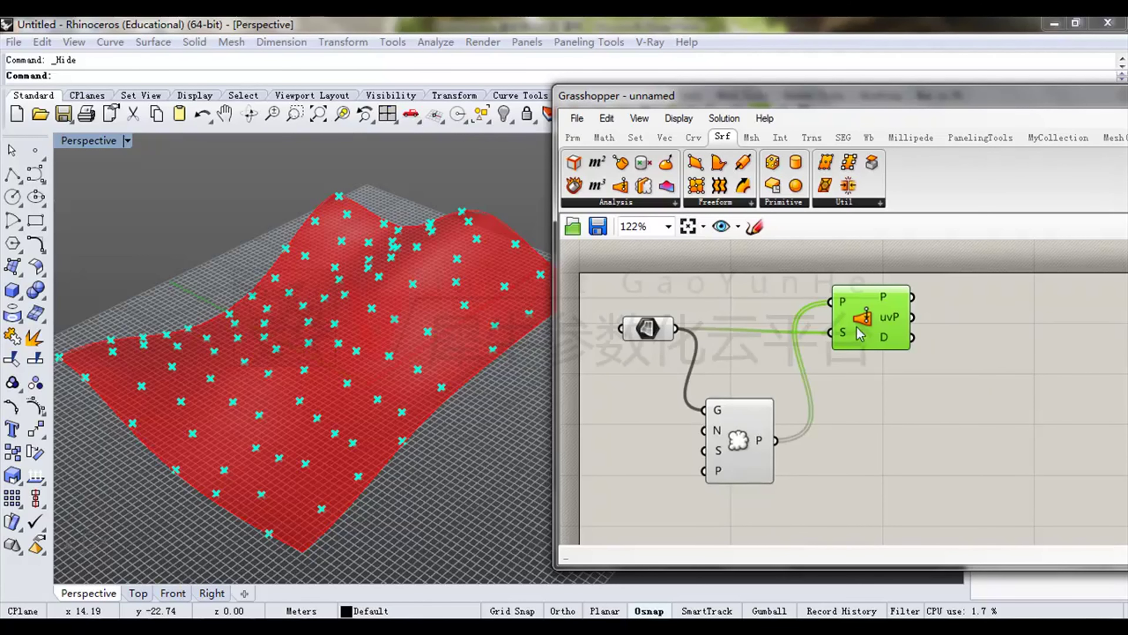
right_drag(866, 326, 848, 343)
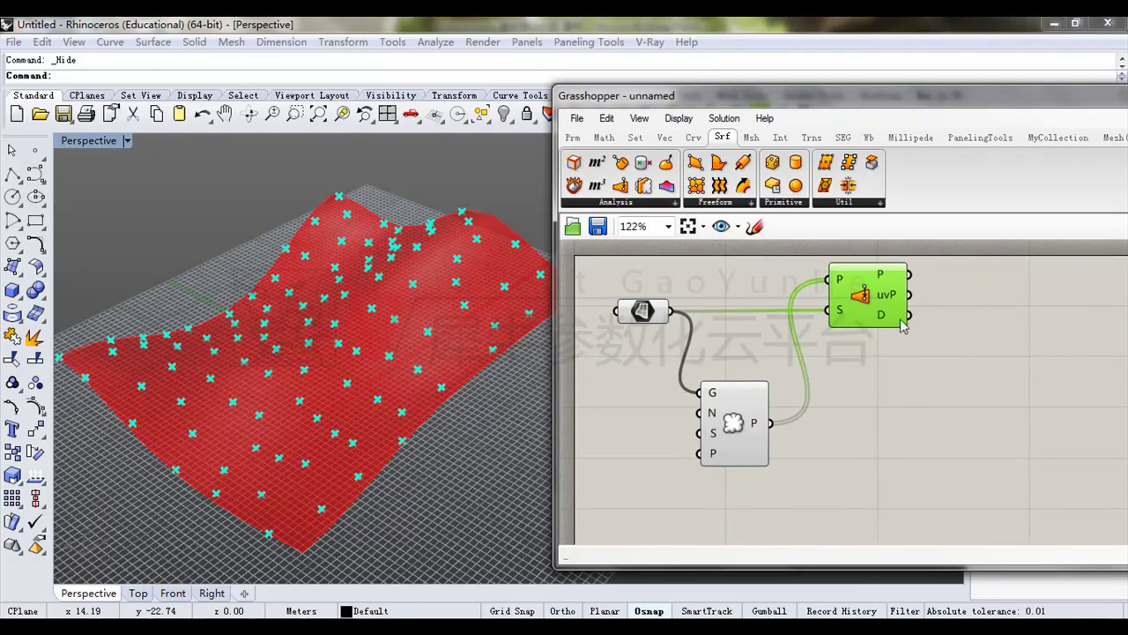
Add a Panel and connect it to the D output of Surface Closest Point.
drag(908, 314, 955, 418)
click(568, 139)
click(771, 189)
click(998, 334)
right_drag(1003, 369, 938, 375)
mouse_move(889, 344)
mouse_down()
mouse_move(924, 335)
mouse_move(882, 333)
mouse_up()
right_drag(999, 354, 859, 380)
drag(905, 321, 906, 325)
drag(907, 368, 906, 406)
Examine the list of distance values in the panel and compare it with the points on the surface.
scroll(849, 387, up, 3)
right_drag(849, 386, 847, 469)
drag(954, 497, 955, 473)
scroll(911, 393, down, 3)
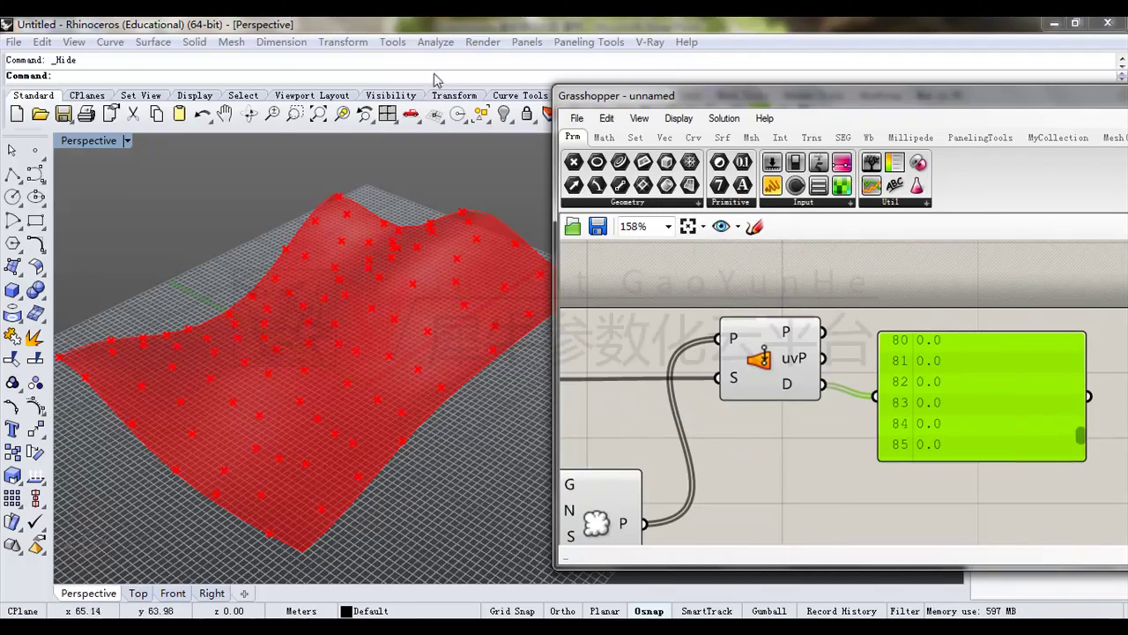
right_drag(337, 383, 342, 311)
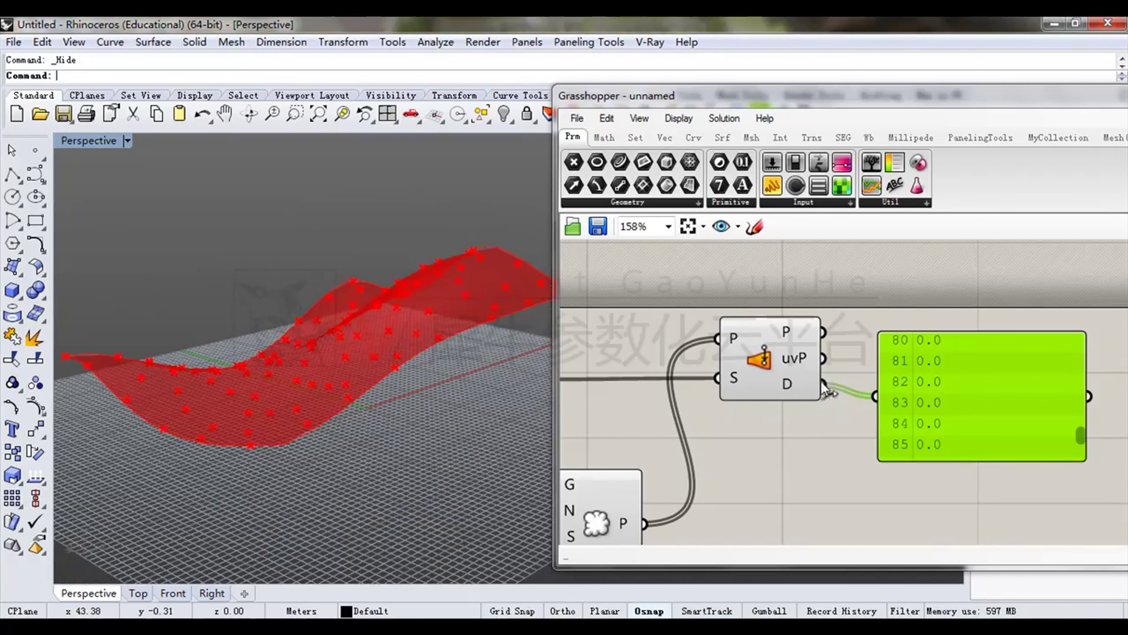
right_drag(923, 400, 899, 395)
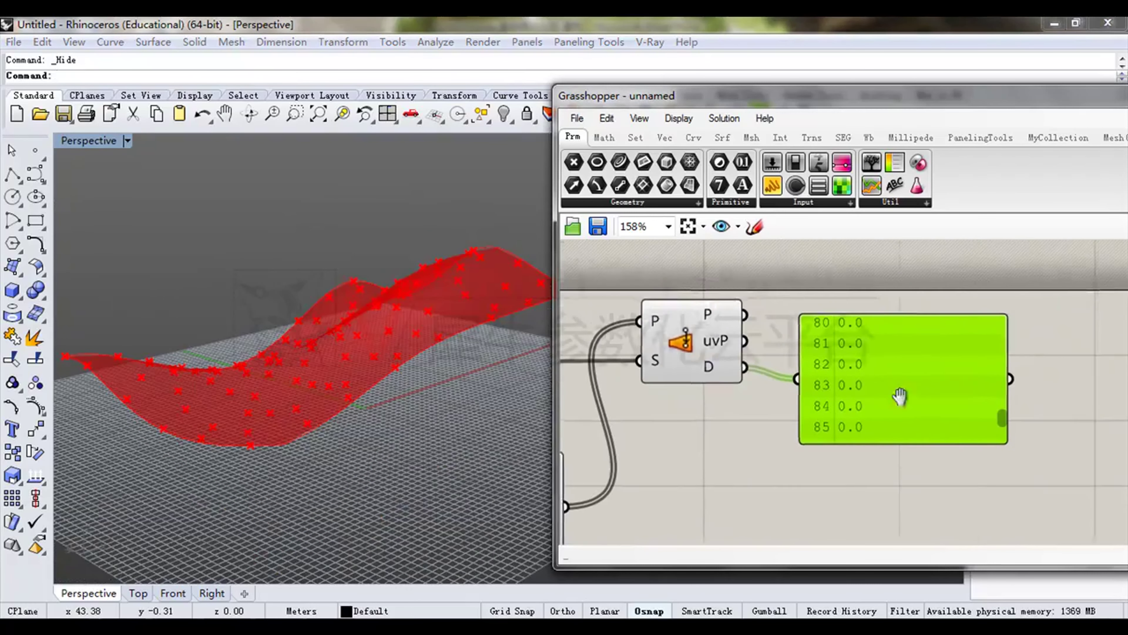
Examine the populated points on the wavy surface from several angles alongside the distance values of Surface Closest Point.
scroll(823, 375, up, 1)
scroll(822, 373, down, 1)
right_drag(822, 373, 938, 371)
mouse_move(821, 336)
mouse_down()
mouse_move(792, 345)
mouse_move(810, 334)
mouse_up()
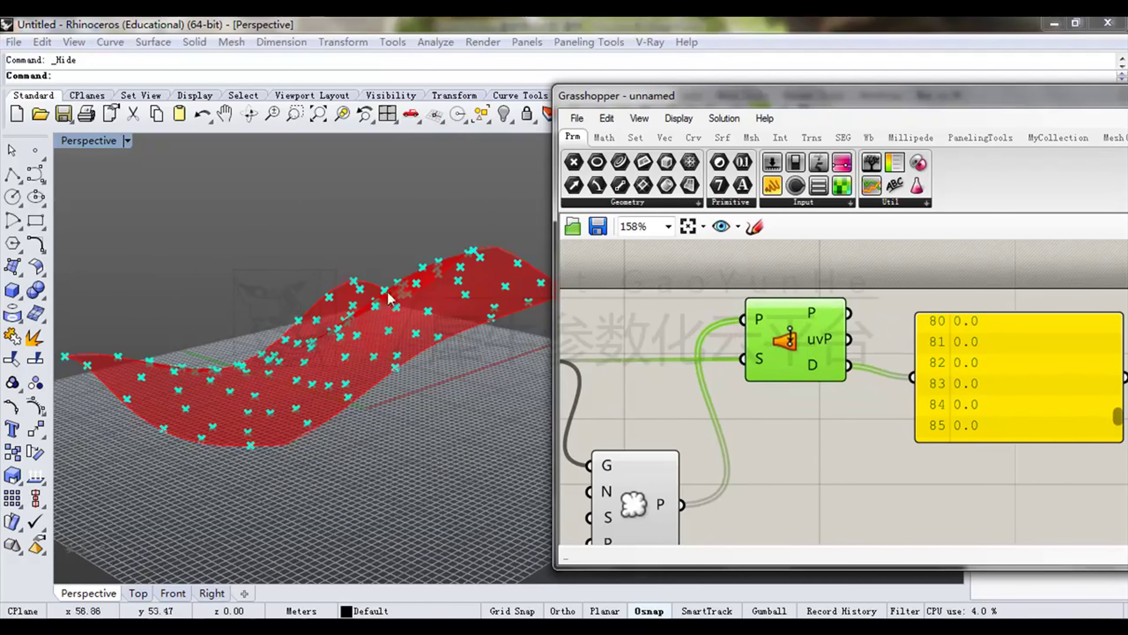
right_drag(443, 333, 387, 362)
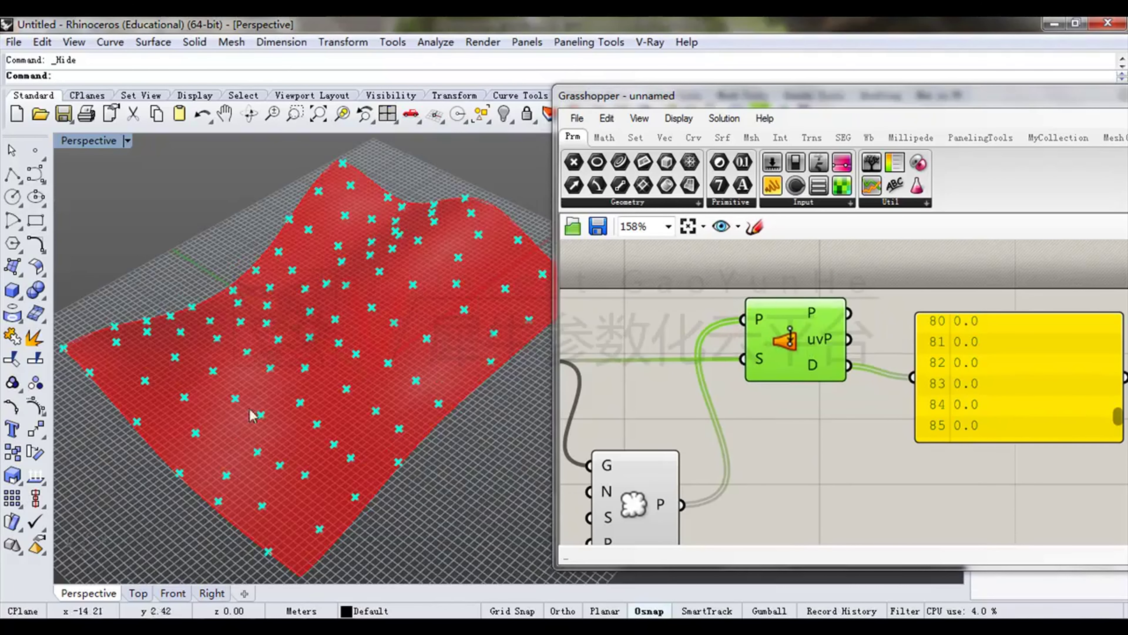
right_drag(428, 222, 407, 303)
scroll(407, 303, down, 4)
right_drag(728, 334, 793, 327)
click(868, 440)
Delete the Surface Closest Point component and move Populate Geometry up beside the Surface parameter.
click(814, 307)
mouse_move(813, 306)
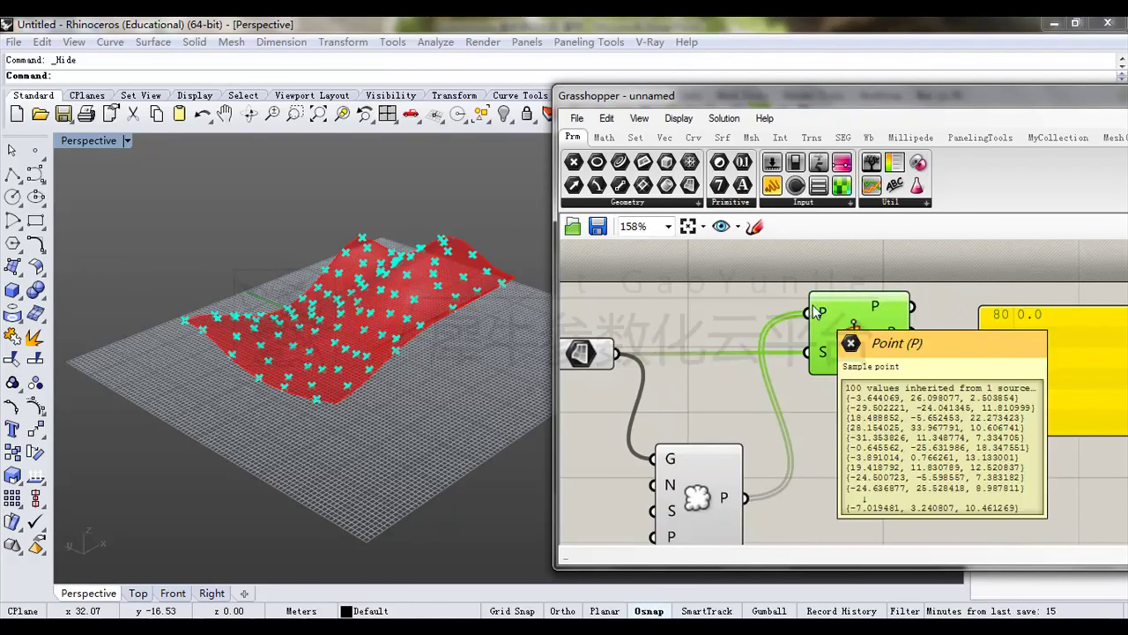
key(Delete)
drag(716, 488, 757, 391)
Reposition the Grasshopper window and move the Panel farther from Populate Geometry to make room between them.
right_drag(335, 303, 368, 324)
scroll(347, 242, up, 5)
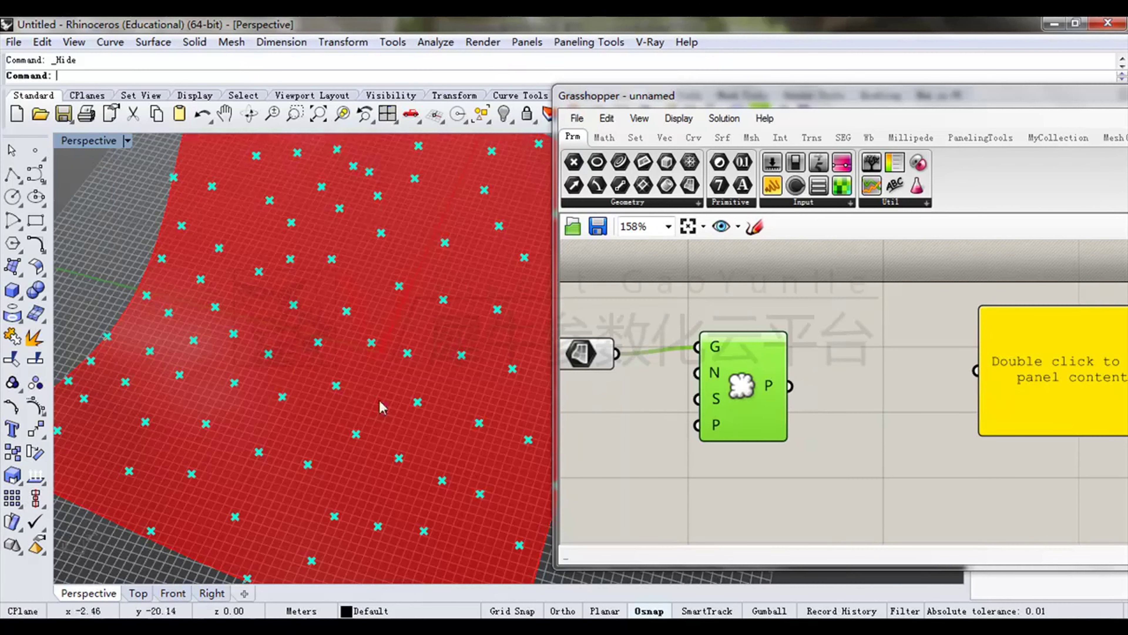
scroll(320, 328, down, 5)
right_drag(320, 327, 383, 345)
drag(760, 95, 666, 98)
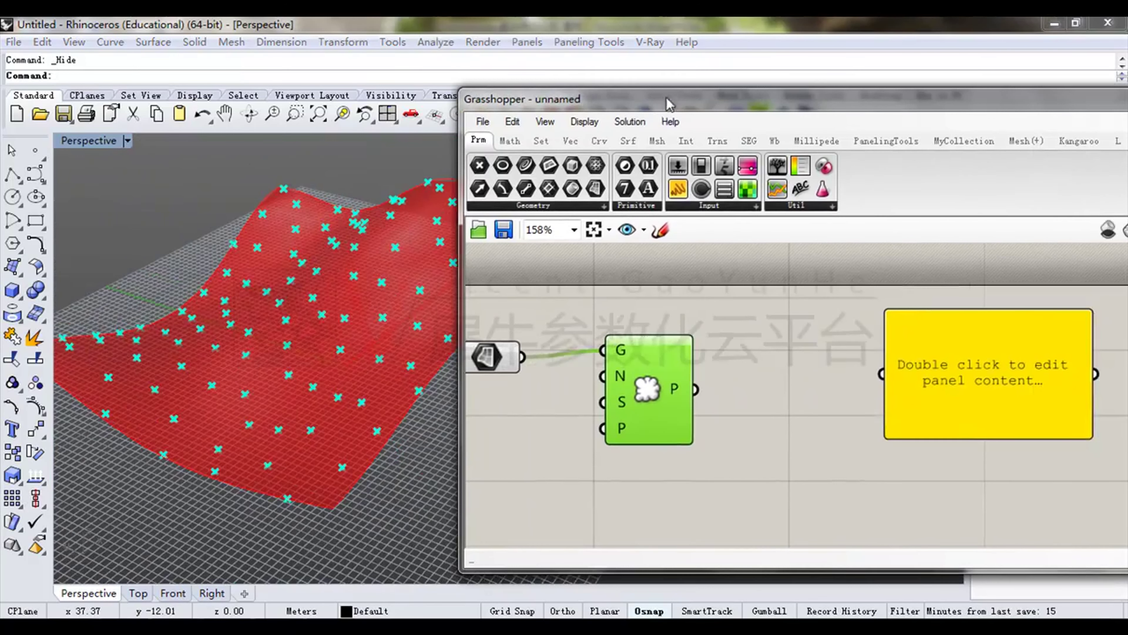
drag(902, 426, 957, 424)
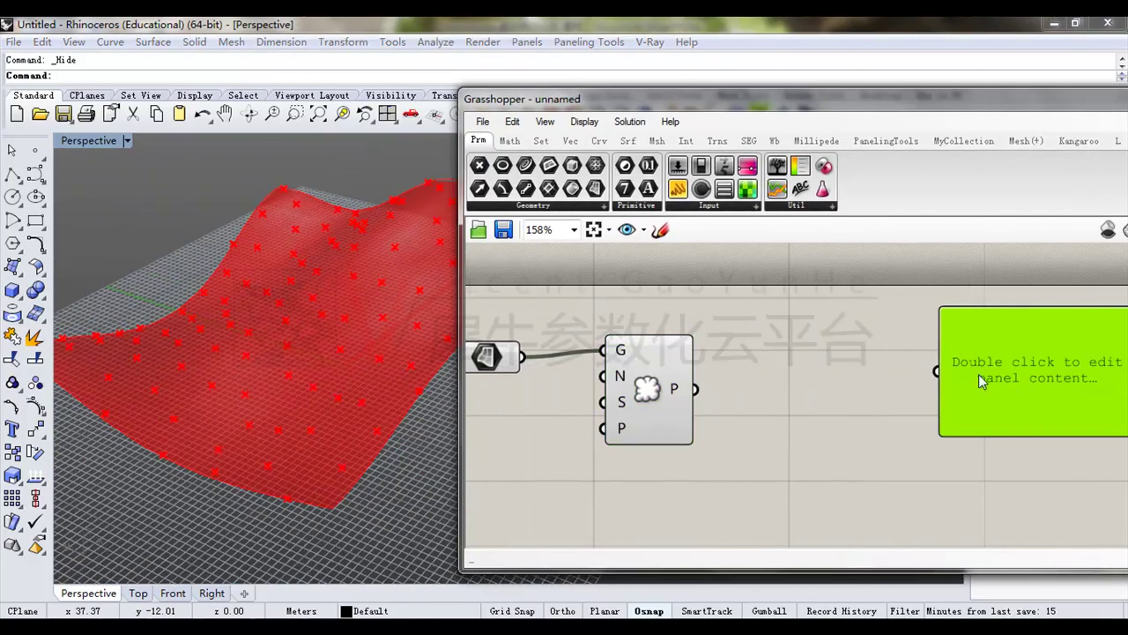
Add a Voronoi component and connect the populated points to its P input.
click(656, 141)
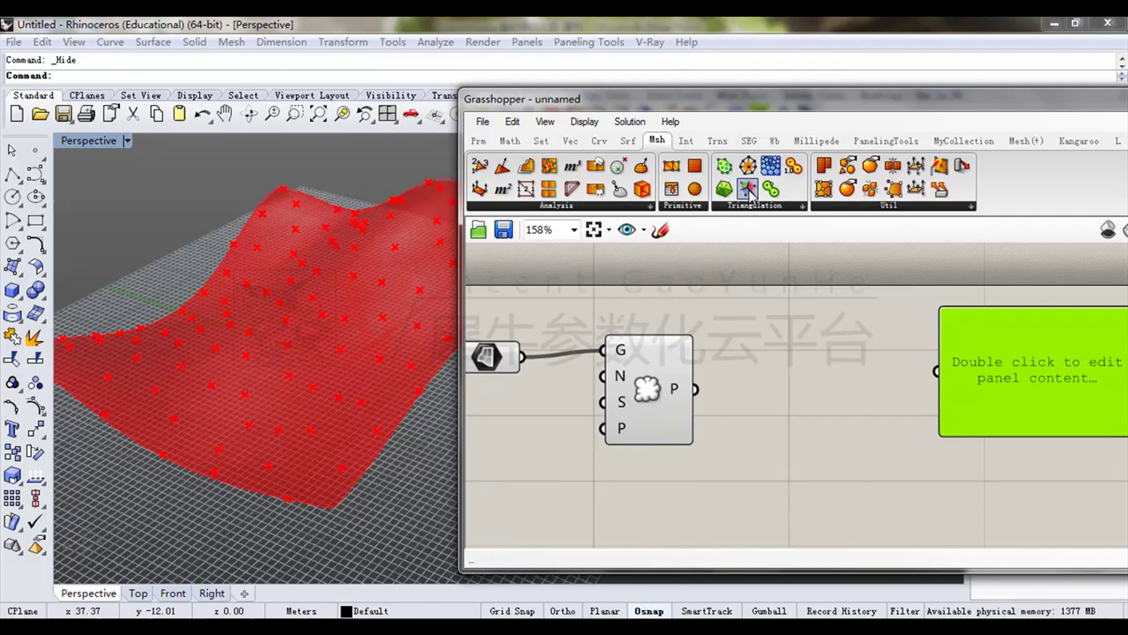
drag(749, 190, 855, 413)
drag(696, 389, 814, 401)
Examine the Voronoi cells generated from the surface points, moving the Grasshopper window aside to see more of the model.
drag(620, 108, 780, 109)
right_drag(396, 278, 424, 260)
right_drag(303, 310, 331, 320)
scroll(425, 309, down, 3)
scroll(341, 340, down, 1)
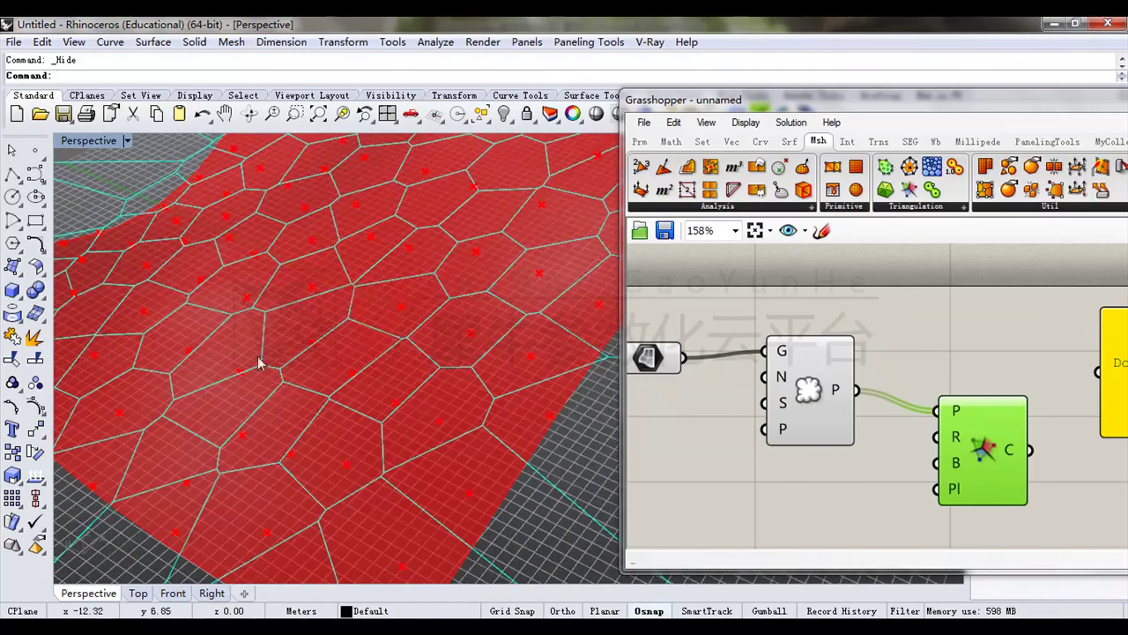
drag(945, 475, 927, 463)
right_drag(378, 377, 328, 293)
right_drag(383, 340, 396, 378)
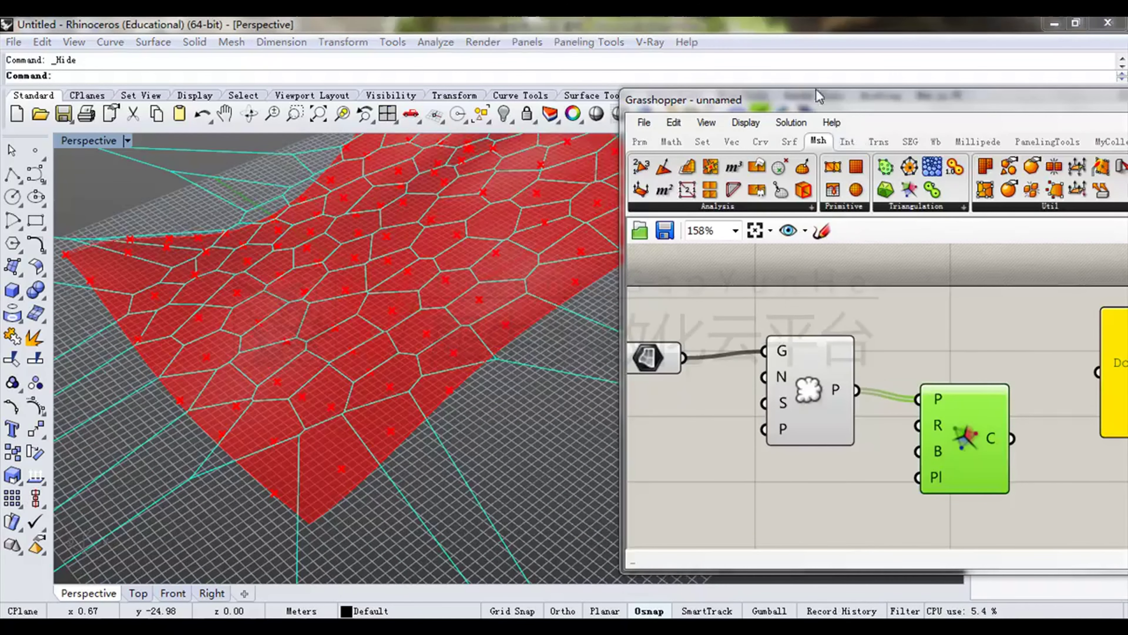
Delete the Voronoi component, highlight the Populate Geometry points and reposition the Grasshopper window.
drag(819, 95, 628, 63)
key(Delete)
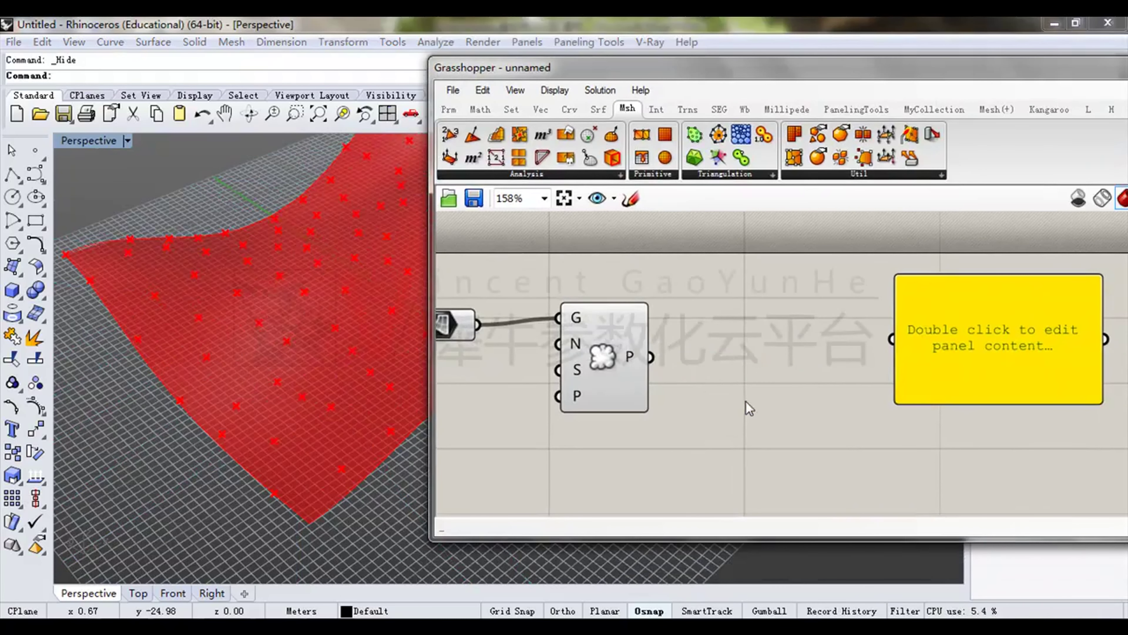
click(618, 360)
drag(566, 67, 690, 76)
Inspect how the highlighted populated points are distributed over the surface, both close up and as a whole.
scroll(406, 320, up, 5)
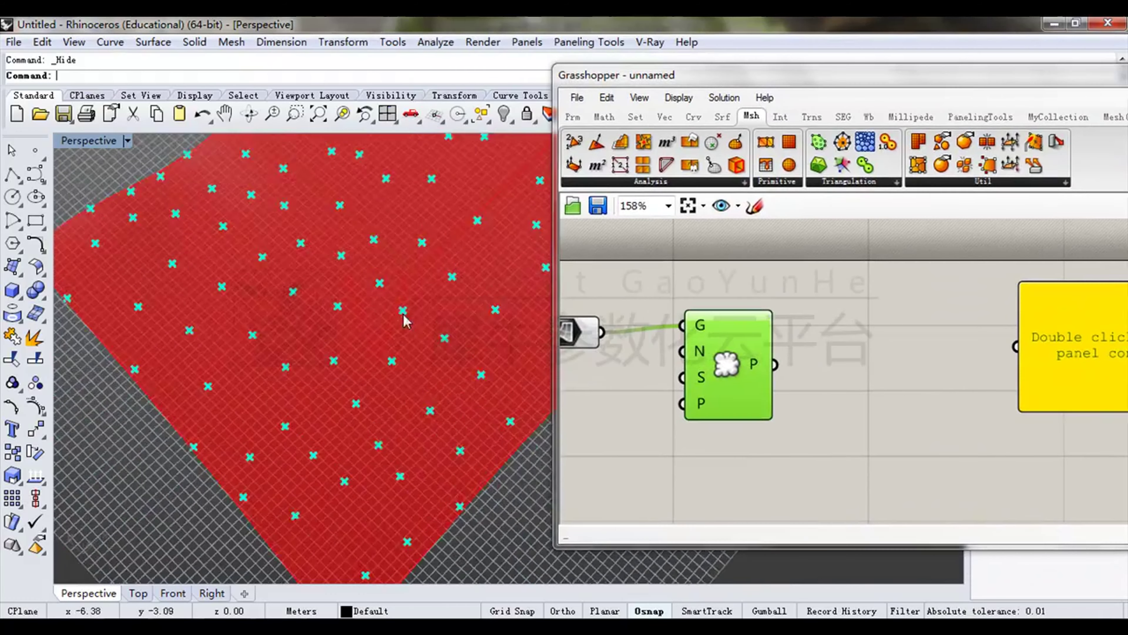
scroll(405, 319, down, 4)
right_drag(402, 295, 213, 307)
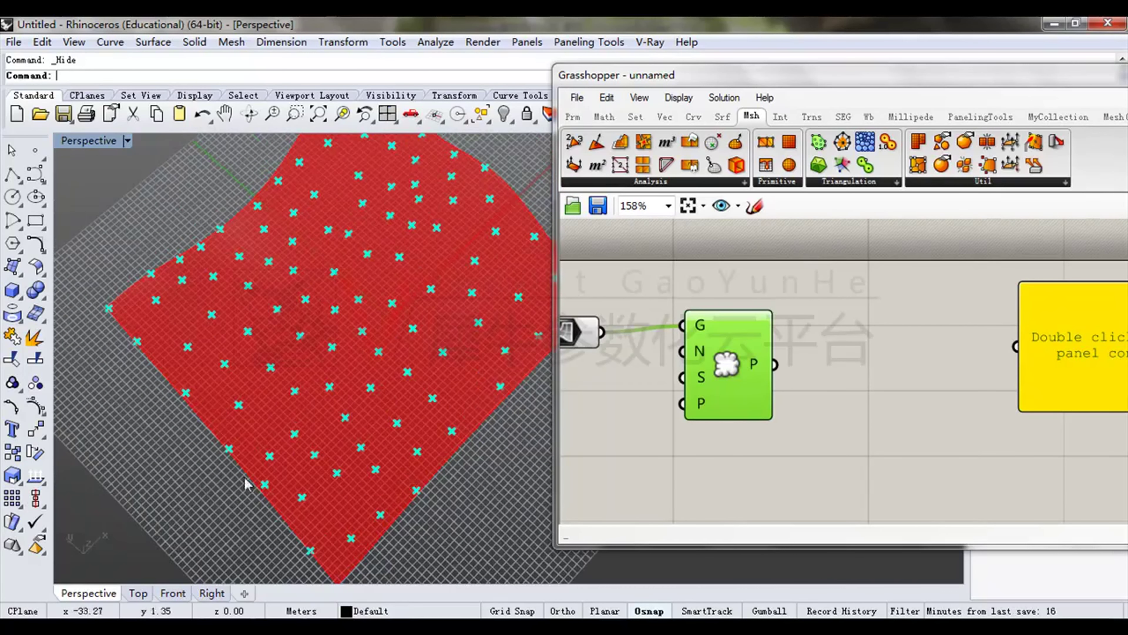
right_drag(349, 213, 291, 414)
scroll(353, 342, up, 2)
scroll(351, 341, up, 3)
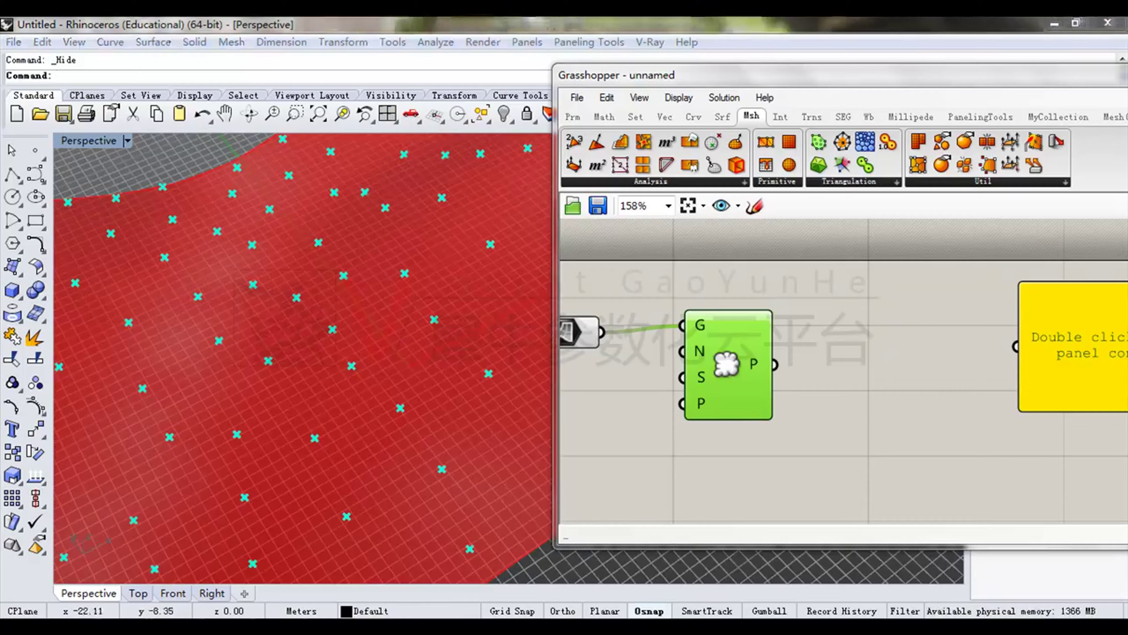
Switch to PowerPoint to consult the 定位 slide and return to the surface model in Rhino.
click(231, 626)
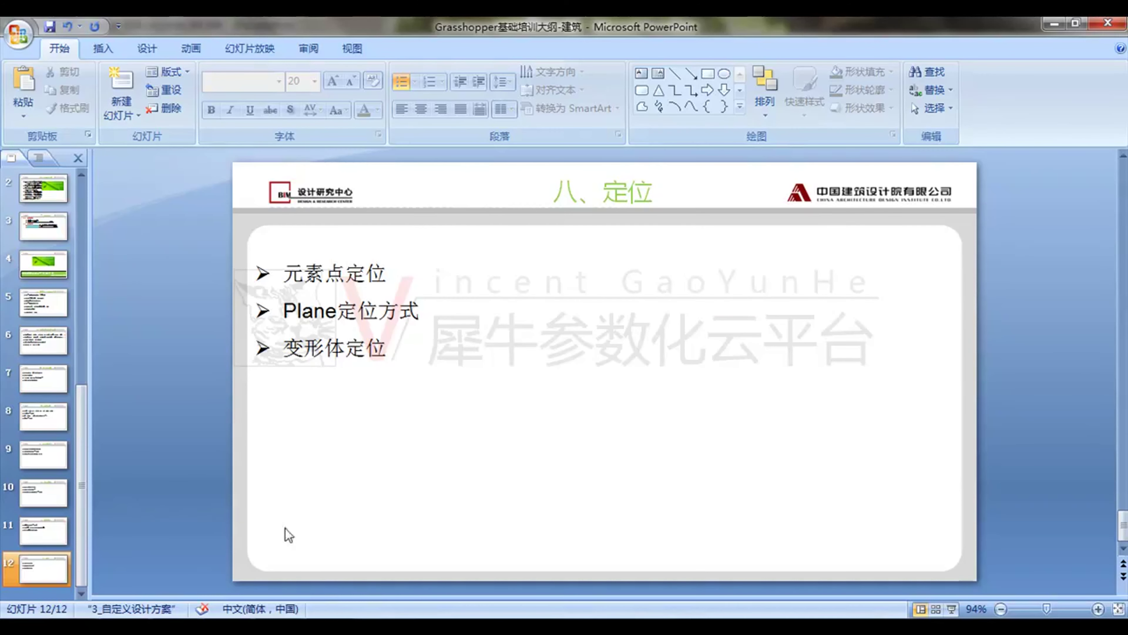
click(329, 551)
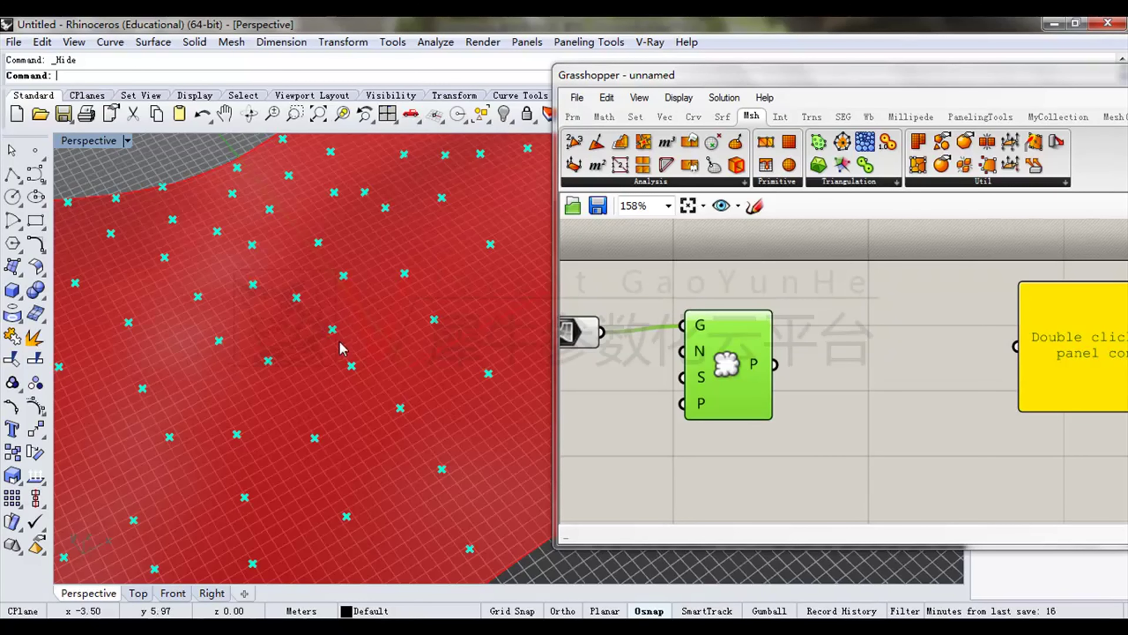
scroll(351, 229, down, 8)
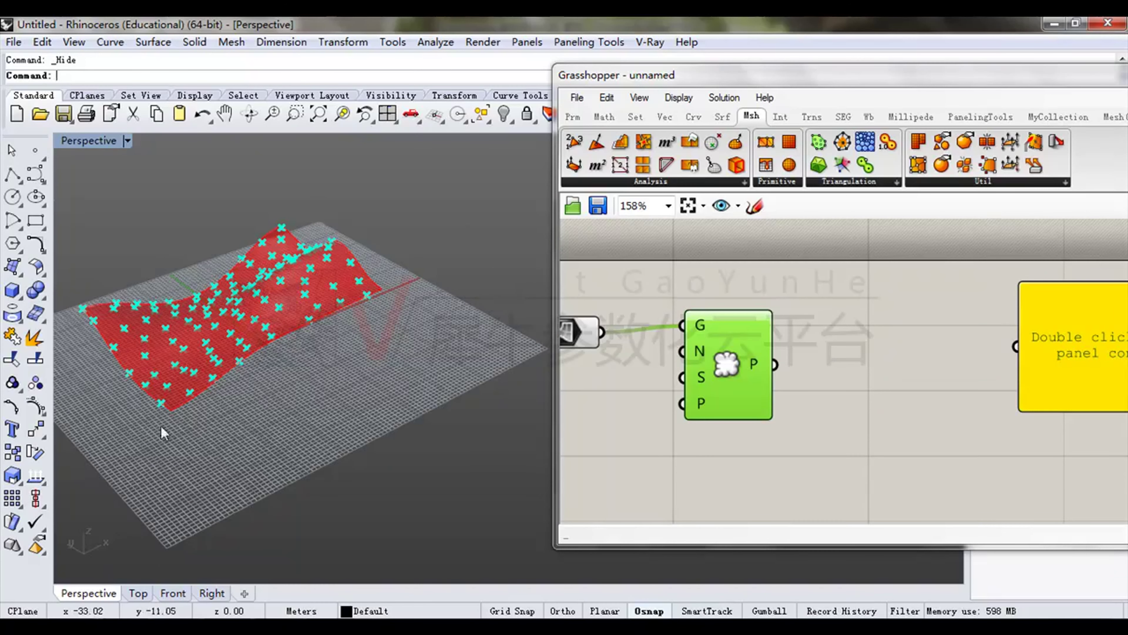
right_drag(402, 289, 508, 241)
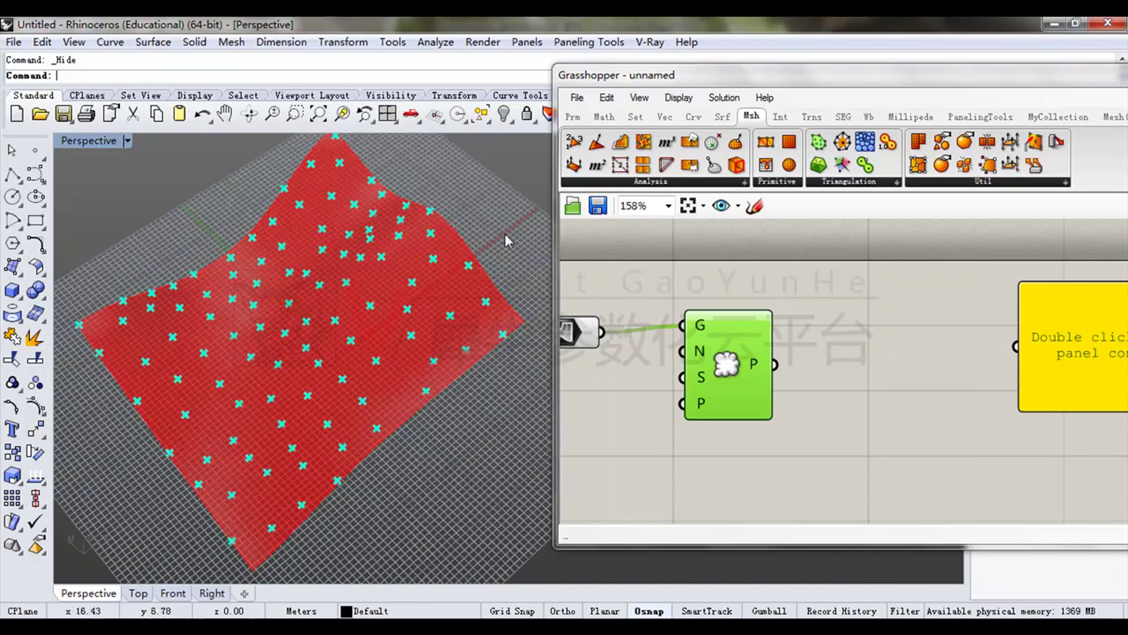
Rearrange the Panel, Surface parameter and Populate Geometry on the canvas, and reposition the Grasshopper window.
drag(768, 75, 694, 79)
shift+right_drag(422, 322, 400, 236)
drag(620, 384, 595, 387)
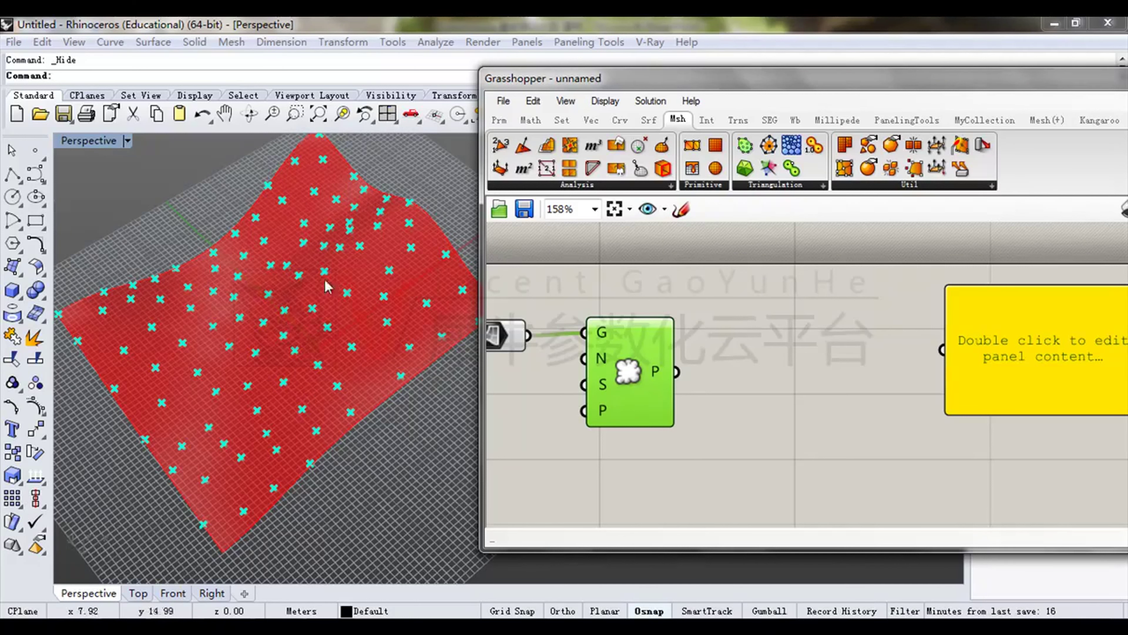
drag(948, 341, 916, 378)
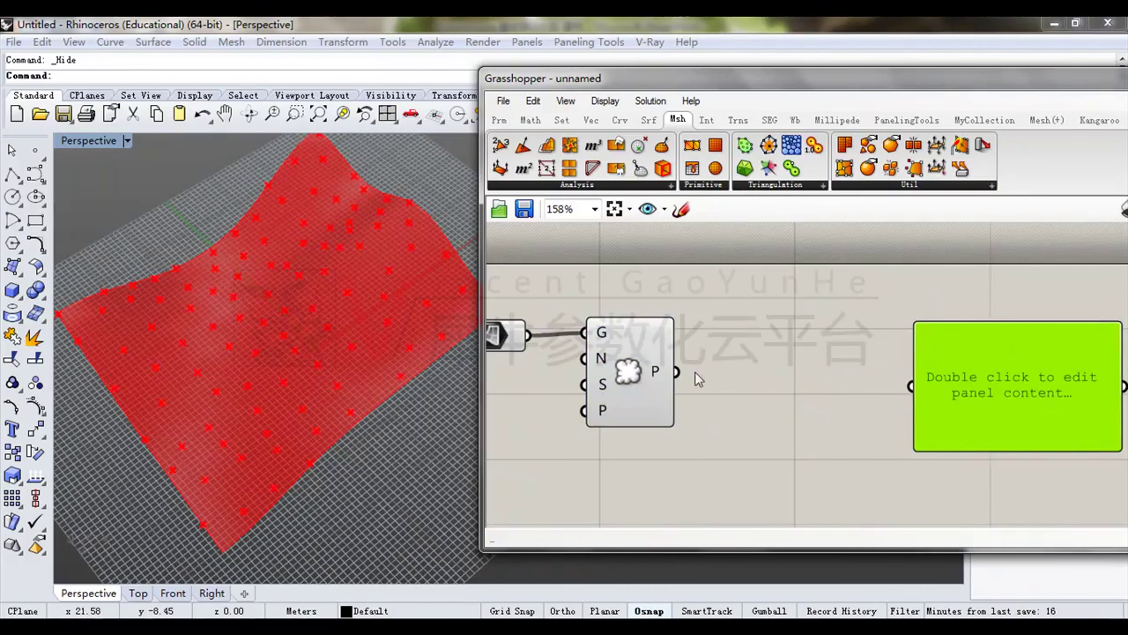
right_drag(751, 371, 874, 373)
drag(766, 380, 763, 426)
drag(618, 336, 626, 312)
right_drag(769, 354, 697, 319)
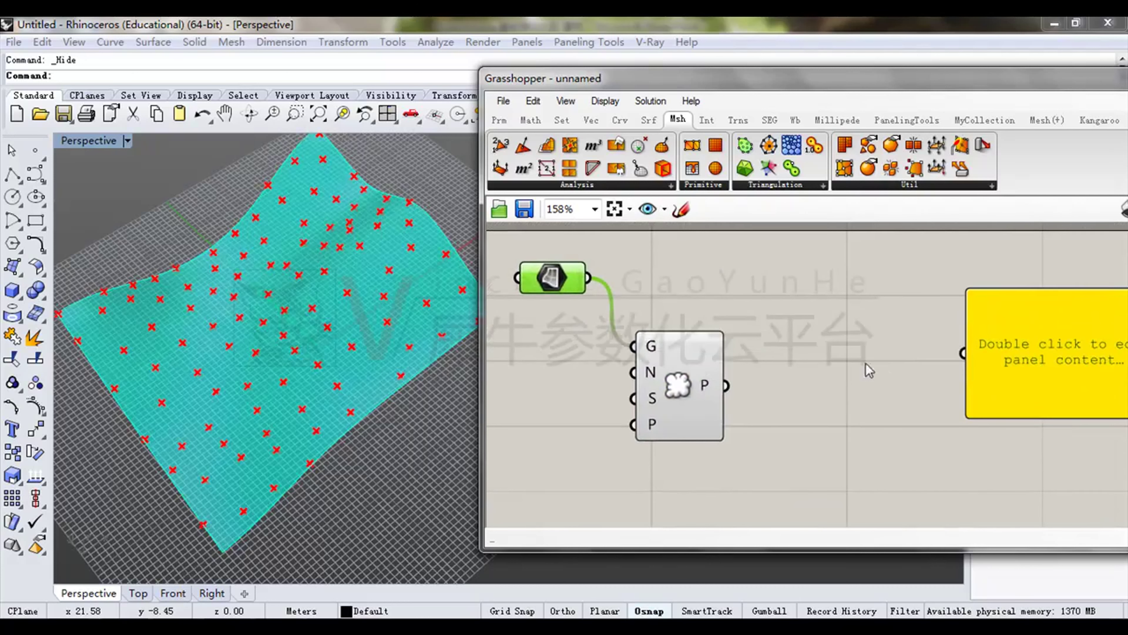
drag(688, 372, 686, 354)
drag(741, 79, 670, 72)
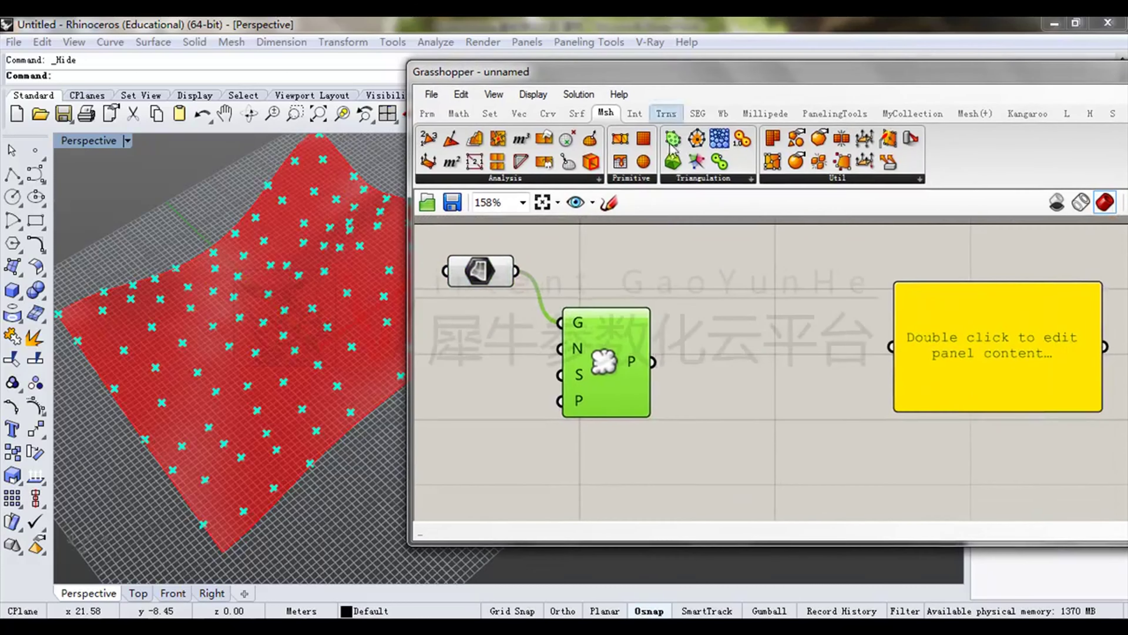
Add a Surface Closest Point component, feeding the populated points into P and the Surface parameter into S.
click(578, 114)
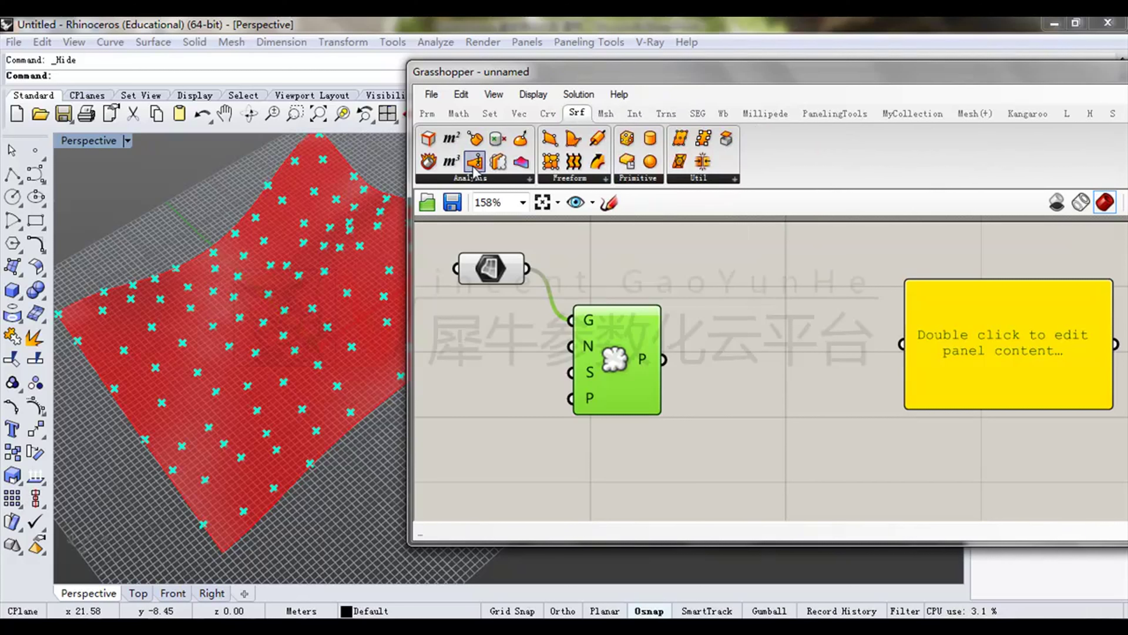
drag(474, 171, 728, 349)
right_drag(729, 349, 701, 340)
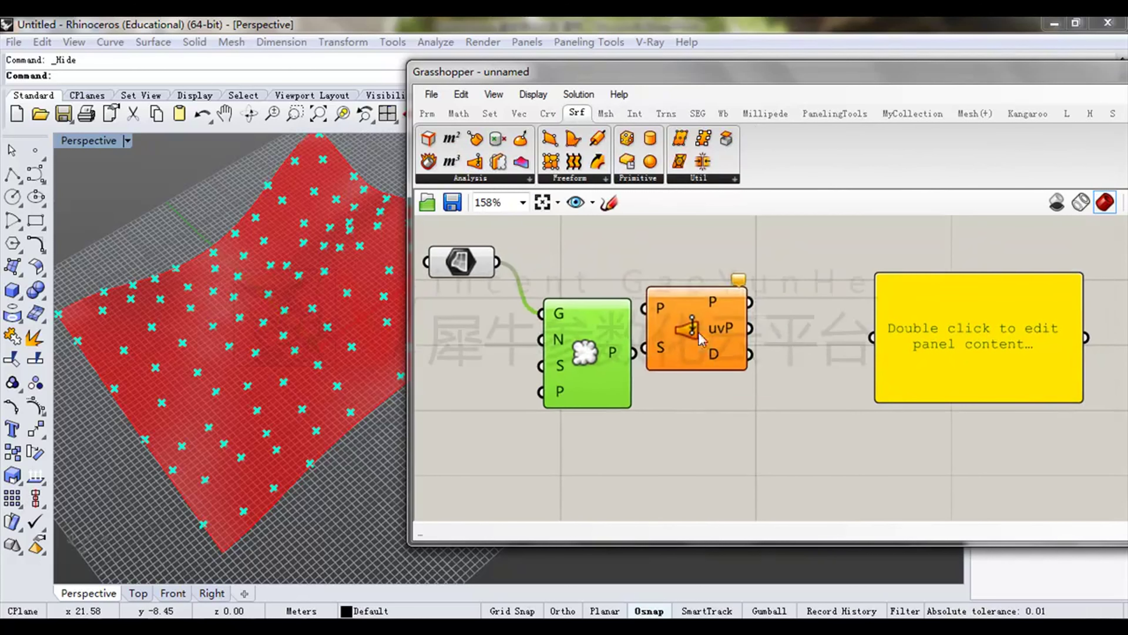
drag(701, 340, 764, 369)
drag(628, 356, 695, 331)
drag(695, 371, 497, 262)
drag(737, 369, 729, 324)
Connect the uvP output of Surface Closest Point to the Panel and widen the Panel to fit the coordinates.
drag(795, 306, 872, 338)
right_drag(927, 365, 766, 383)
drag(853, 367, 873, 334)
drag(940, 342, 1053, 336)
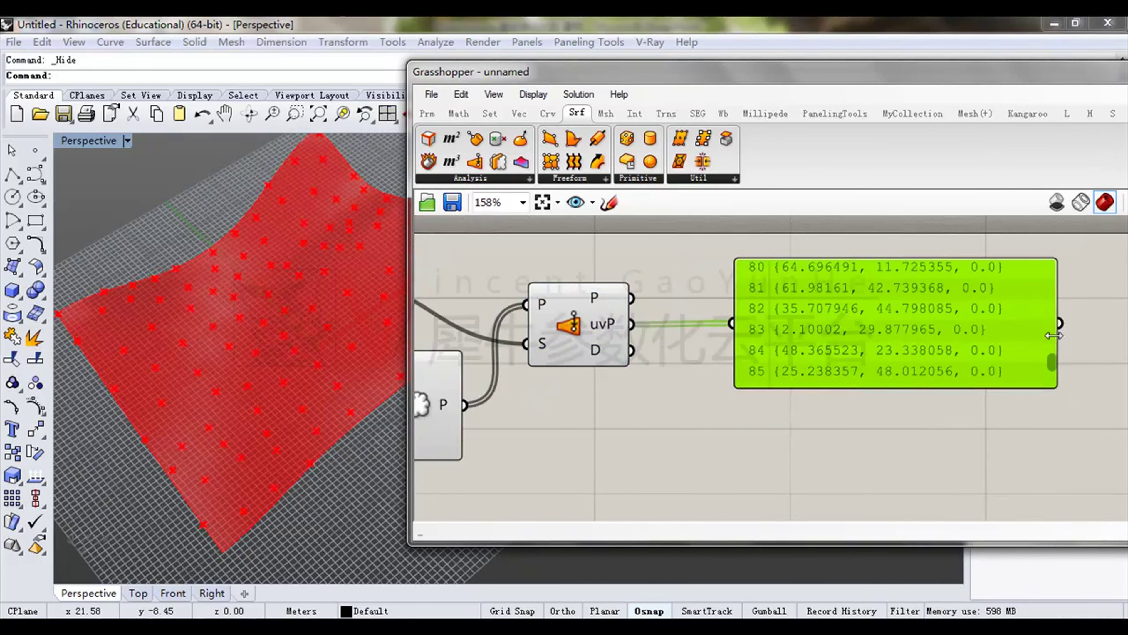
Read through the uvP coordinates in the Panel down to the end of the list.
scroll(995, 320, up, 3)
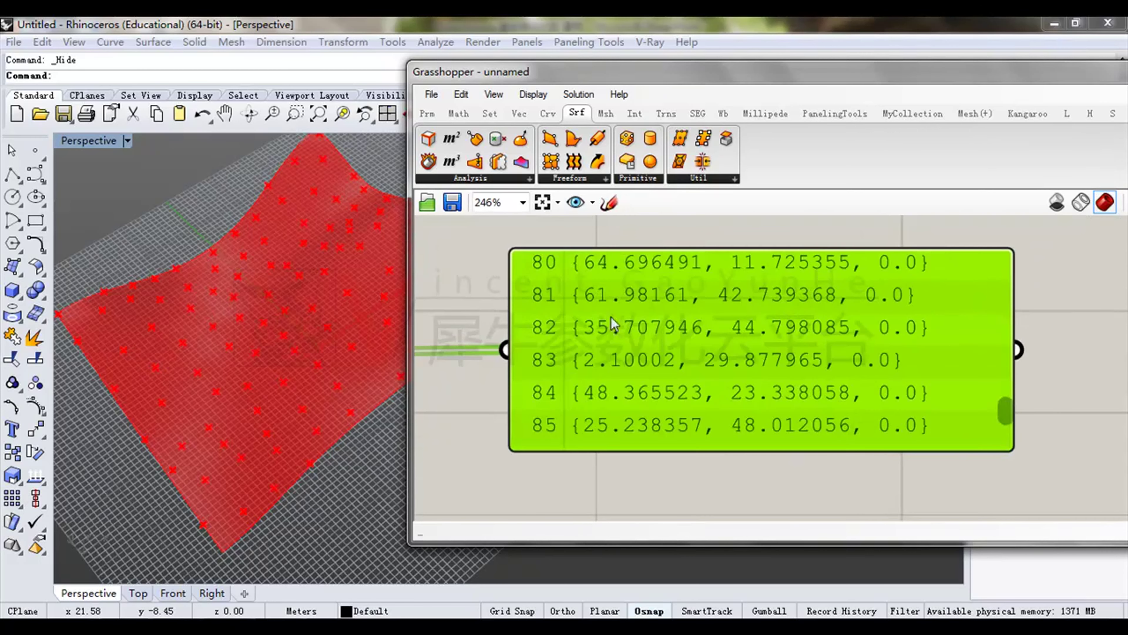
drag(1004, 413, 1042, 466)
scroll(730, 336, down, 4)
right_drag(766, 315, 885, 339)
scroll(908, 318, up, 1)
Tidy the canvas by adjusting the positions of the Panel, Surface Closest Point and Populate Geometry.
drag(863, 334, 859, 351)
drag(608, 349, 612, 331)
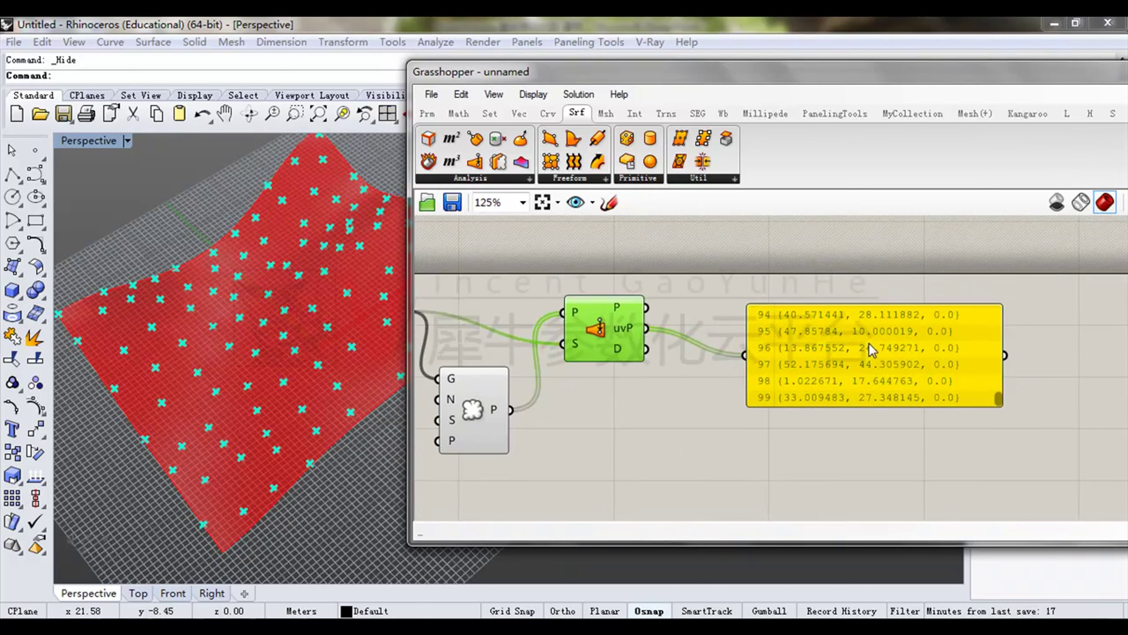
right_drag(868, 345, 807, 365)
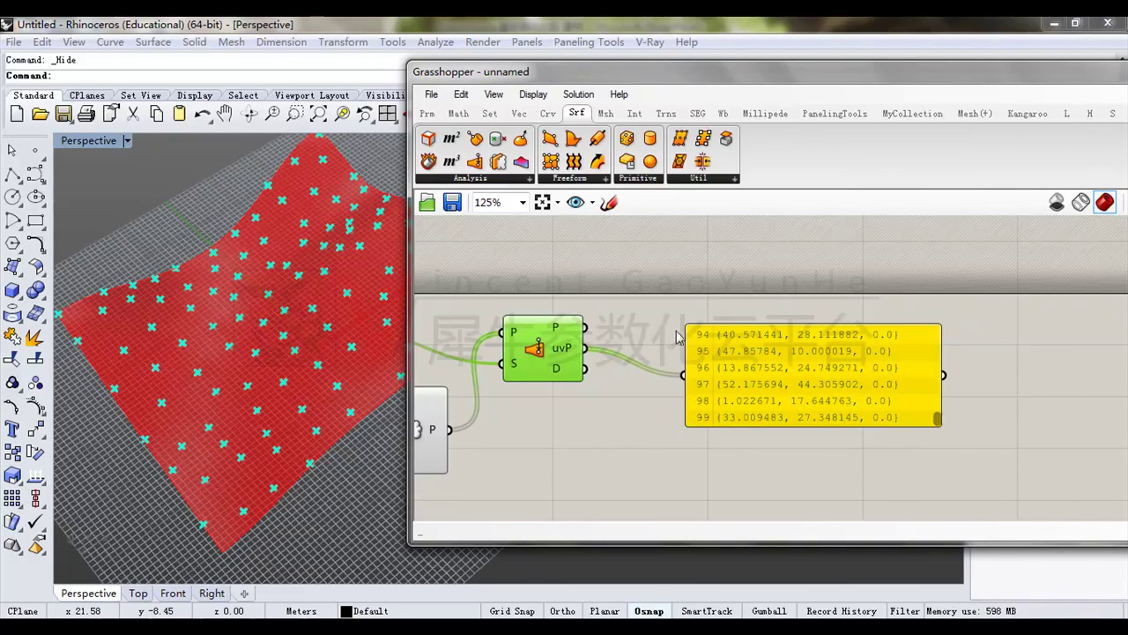
right_drag(605, 353, 805, 354)
drag(749, 353, 756, 332)
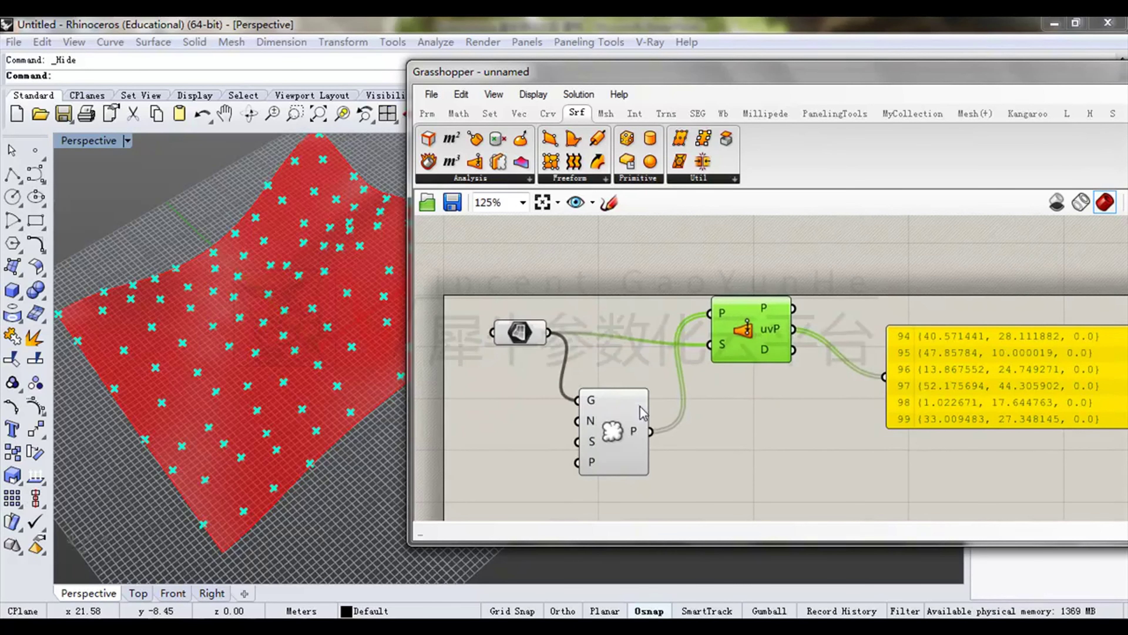
drag(638, 404, 649, 388)
click(751, 338)
Reparameterize the Surface parameter that feeds Populate Geometry and Surface Closest Point.
click(528, 334)
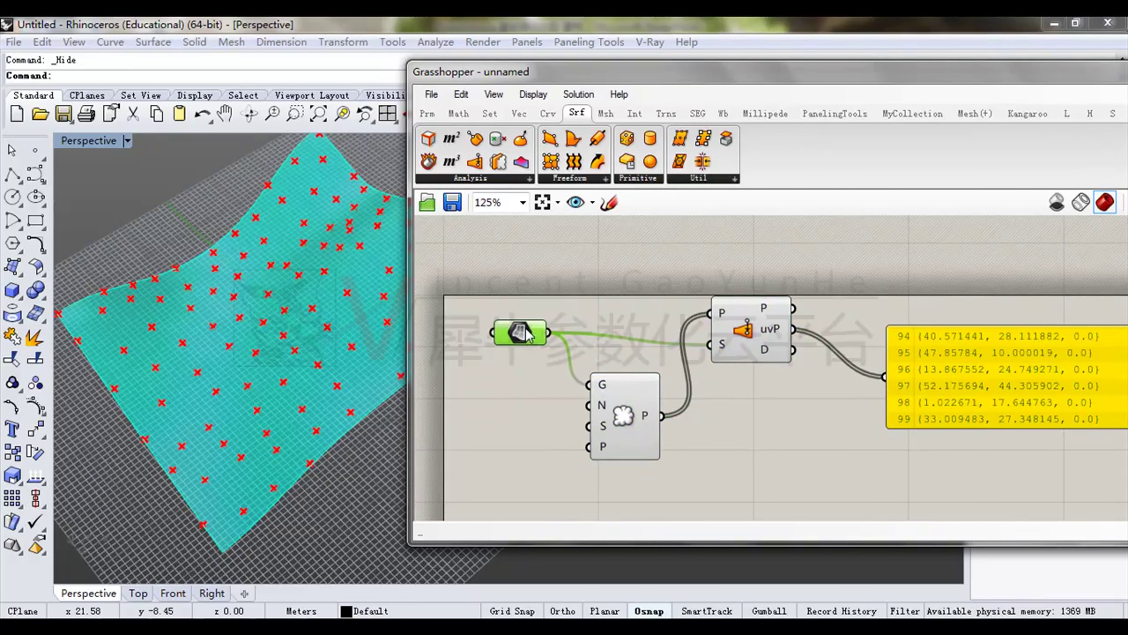
right_drag(558, 340, 615, 330)
scroll(591, 342, up, 2)
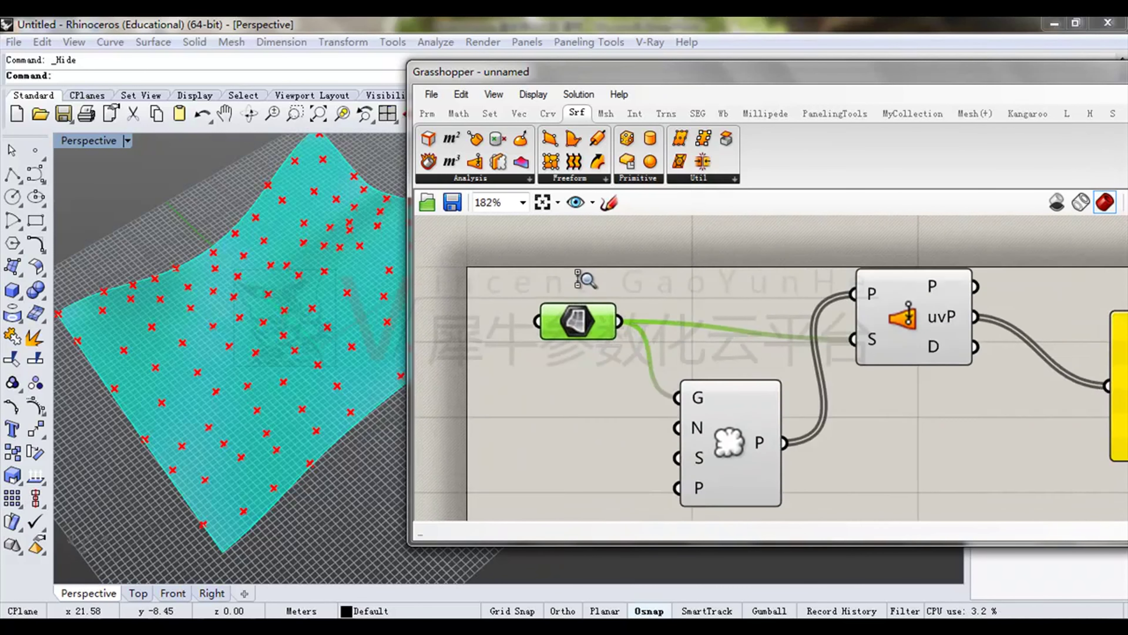
right_click(586, 356)
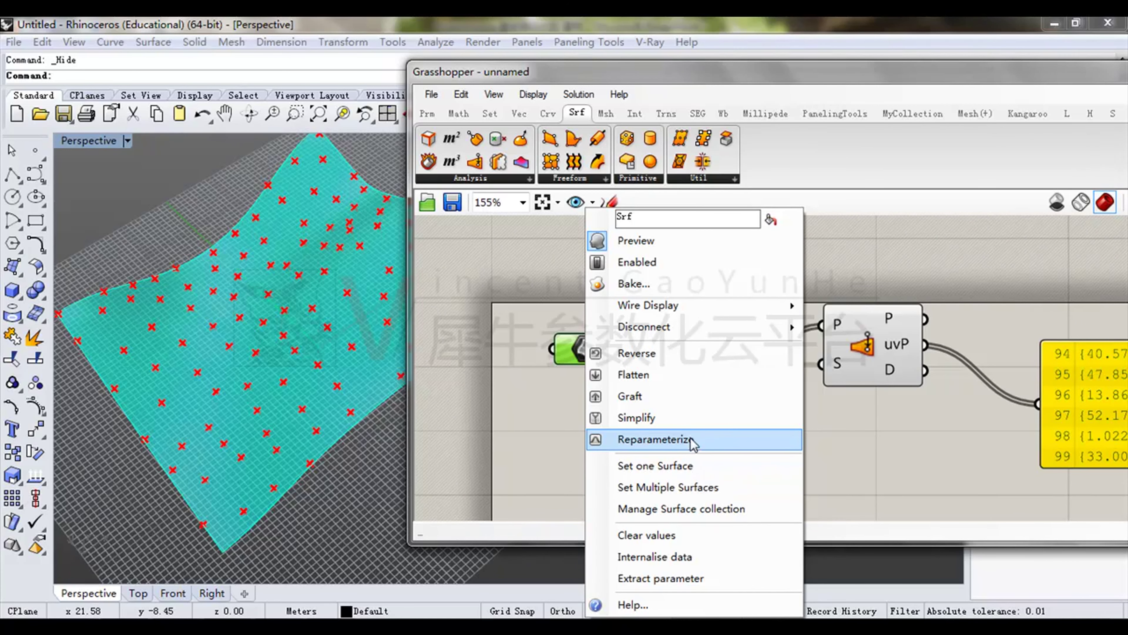
click(648, 440)
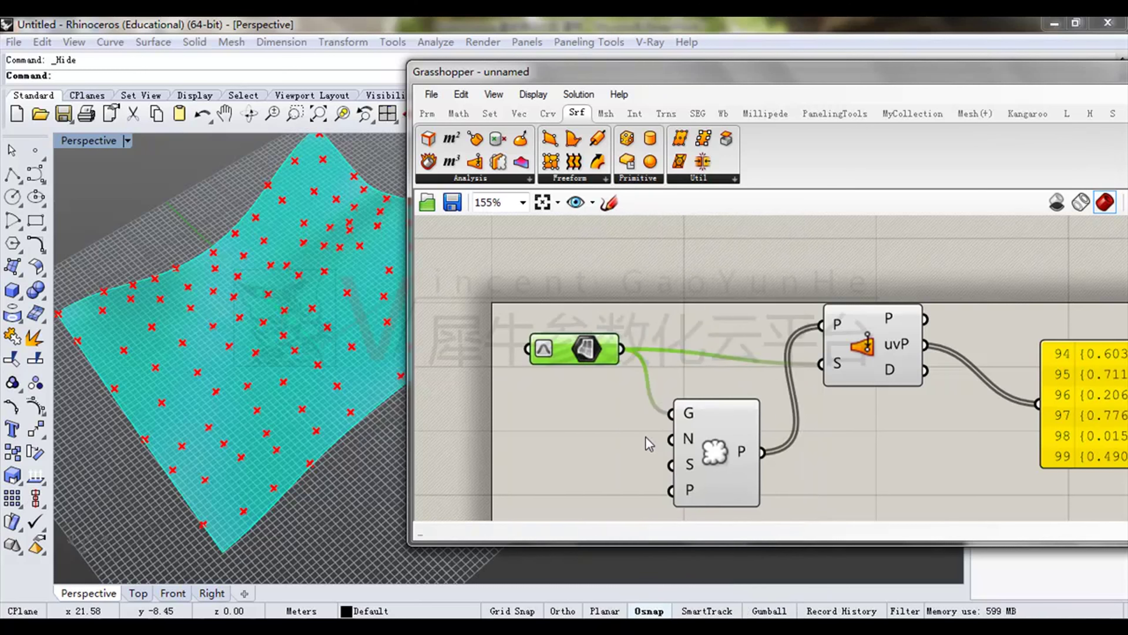
Examine the Reparameterize marker on the Surface parameter and the uvP coordinates from the end to the start of the Panel.
scroll(540, 369, up, 5)
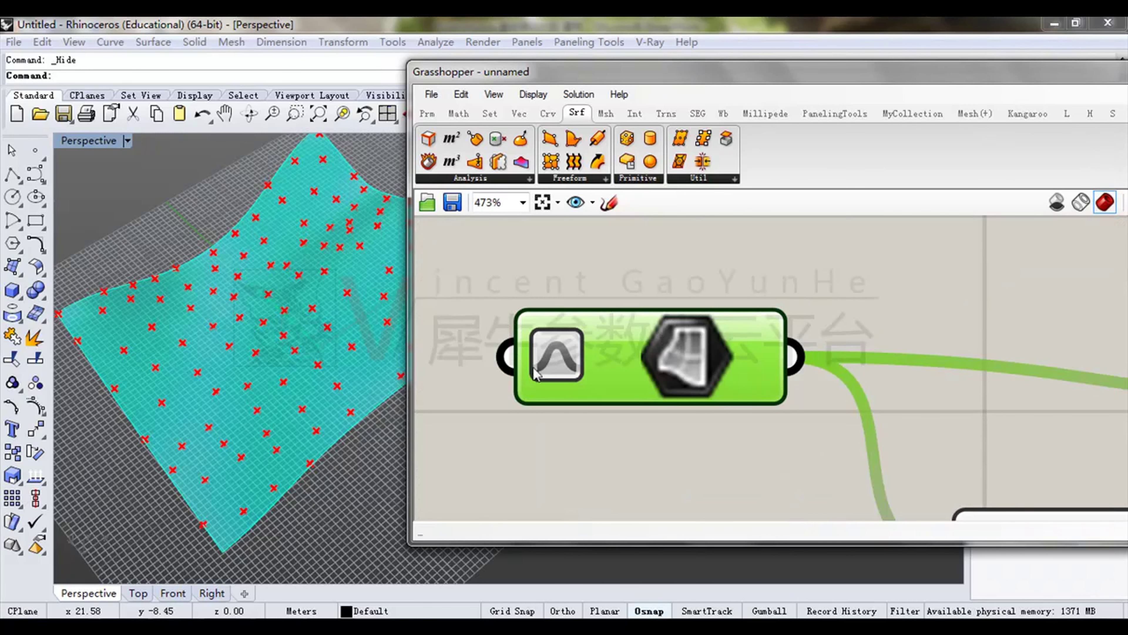
right_drag(791, 357, 605, 348)
scroll(606, 347, down, 4)
right_drag(728, 333, 418, 294)
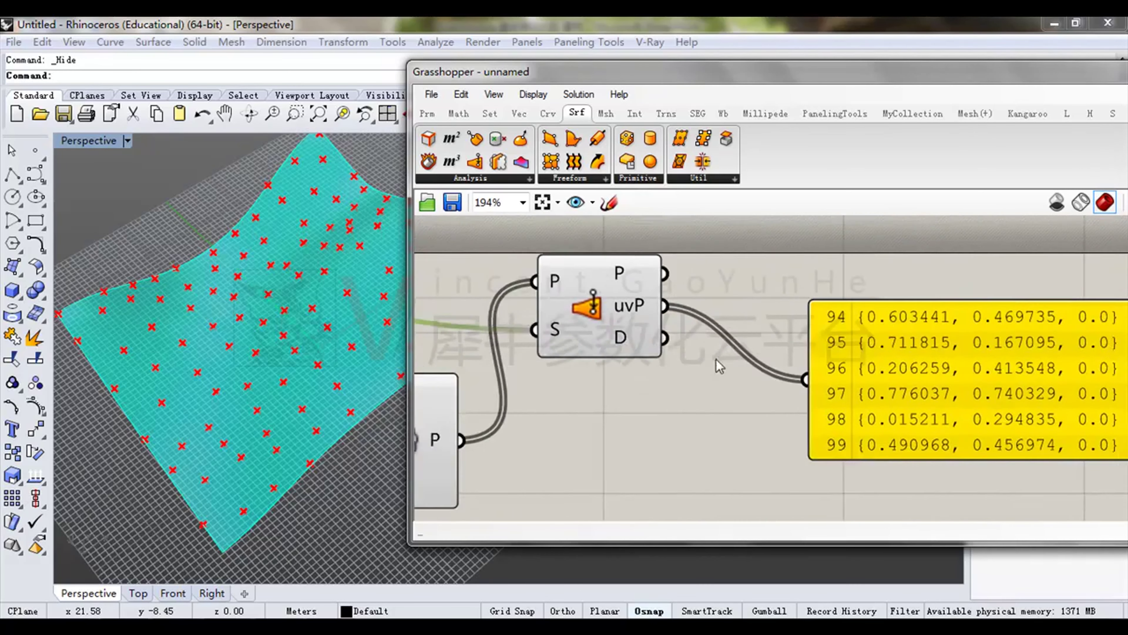
right_drag(718, 363, 678, 391)
right_drag(858, 364, 658, 357)
drag(957, 469, 961, 316)
Move the Panel farther away from Surface Closest Point and adjust that component's position.
scroll(890, 395, down, 4)
drag(862, 407, 997, 435)
mouse_move(625, 354)
mouse_down()
mouse_move(655, 364)
mouse_move(641, 363)
mouse_up()
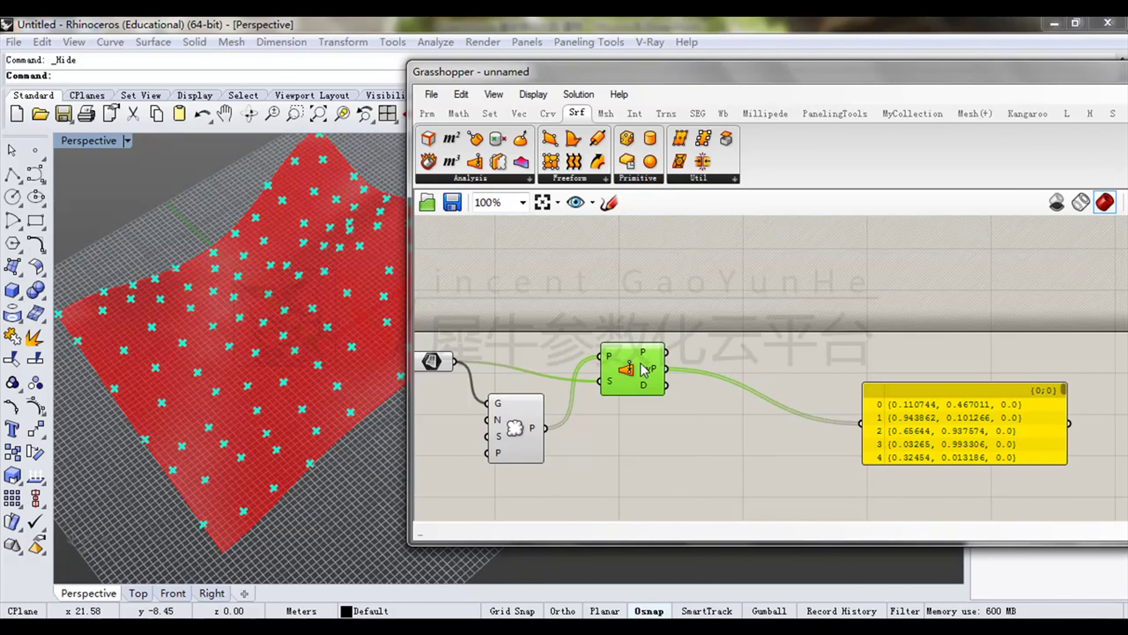
Inspect the uvP output and move the Panel lower and farther from Surface Closest Point.
right_drag(323, 353, 345, 347)
right_drag(762, 369, 678, 356)
scroll(746, 412, up, 2)
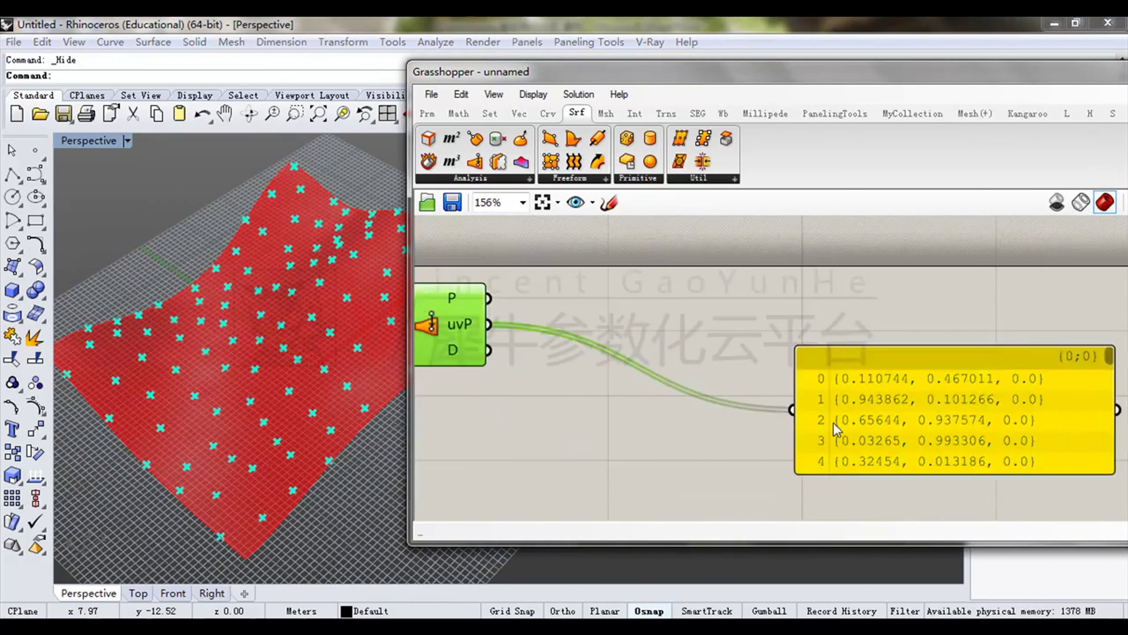
right_drag(829, 421, 882, 434)
drag(941, 426, 852, 375)
click(498, 339)
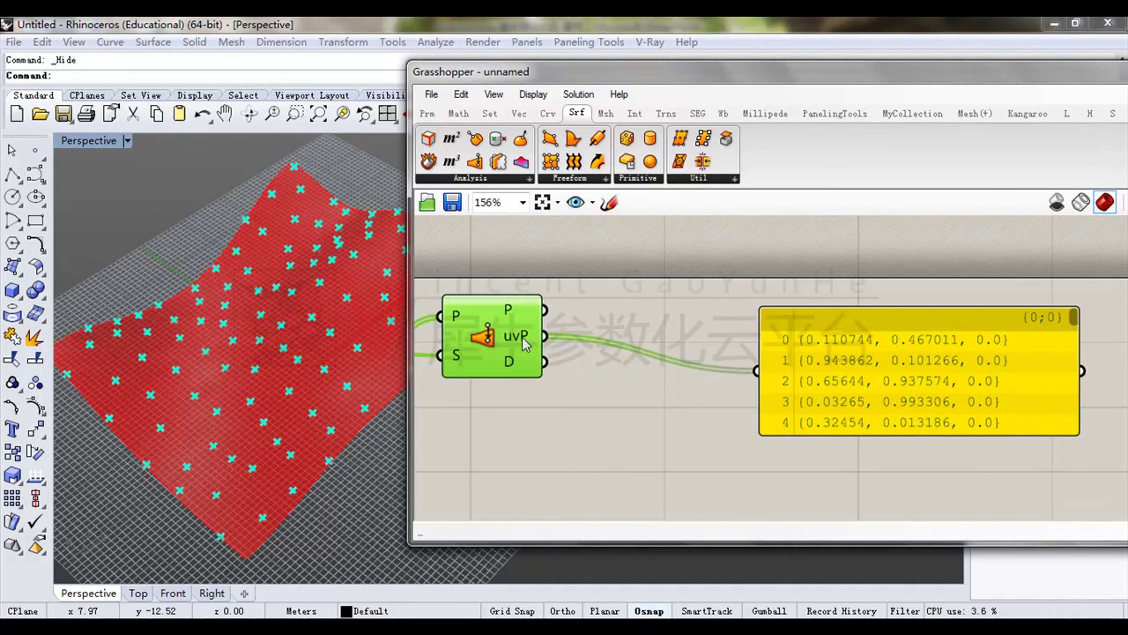
drag(541, 333, 671, 346)
drag(851, 366, 944, 419)
click(729, 293)
Add a Point parameter between Surface Closest Point and the Panel, and feed it from the uvP output.
click(427, 112)
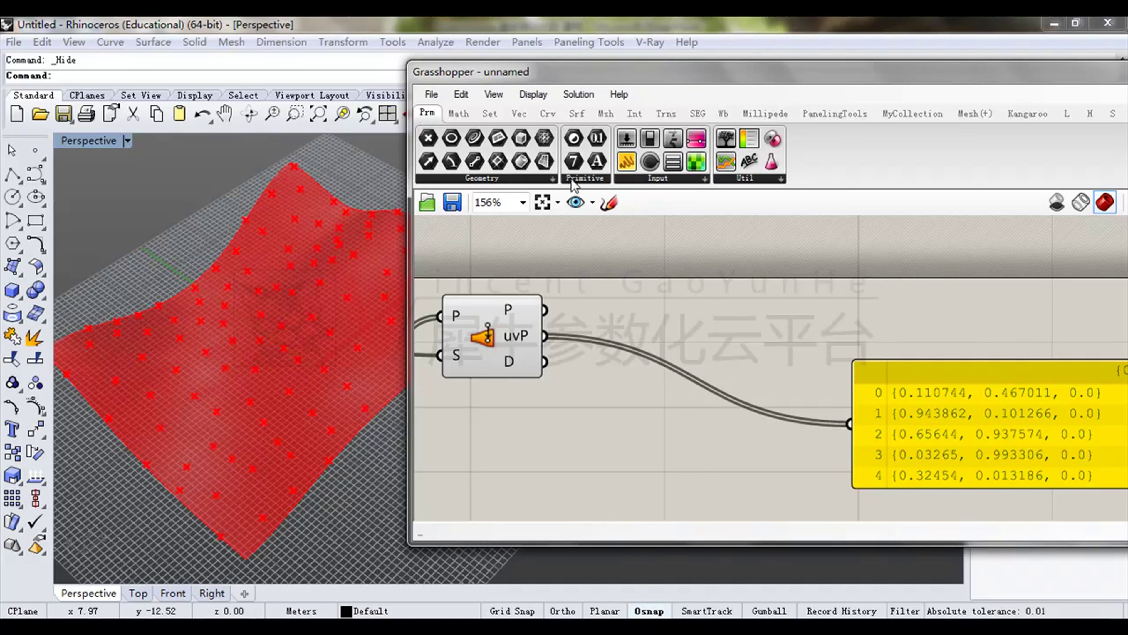
drag(428, 139, 669, 369)
drag(593, 362, 679, 429)
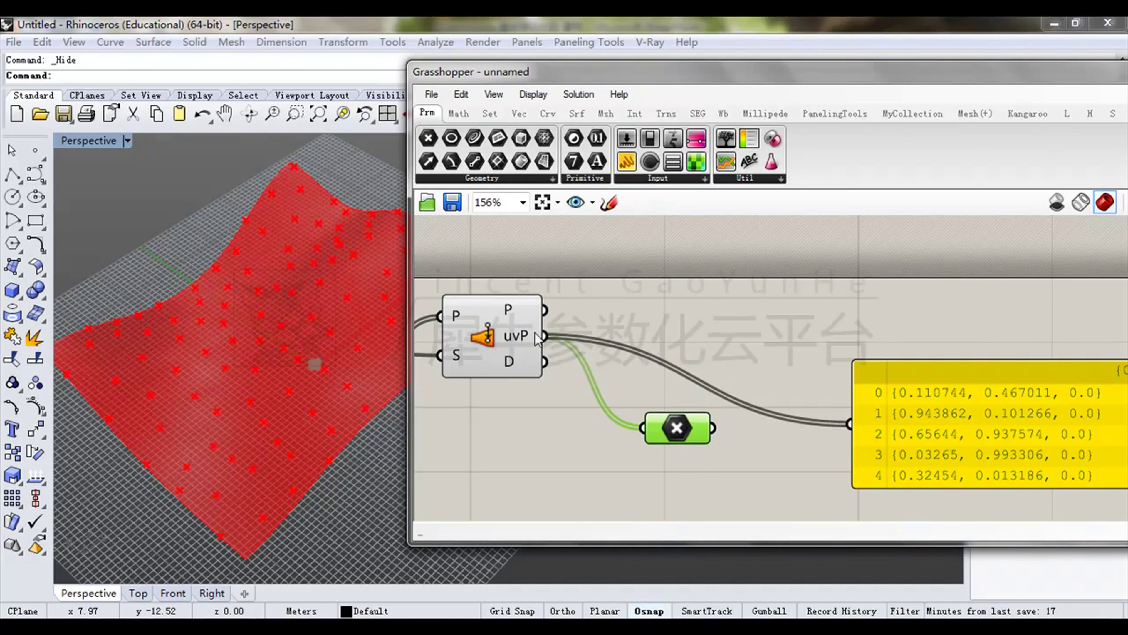
Examine the small cluster of uvP points near the origin in the Perspective viewport, moving the Grasshopper window aside.
mouse_move(320, 396)
right_down()
mouse_move(313, 360)
mouse_move(316, 386)
right_up()
key(ctrl+w)
key(Escape)
scroll(328, 372, up, 10)
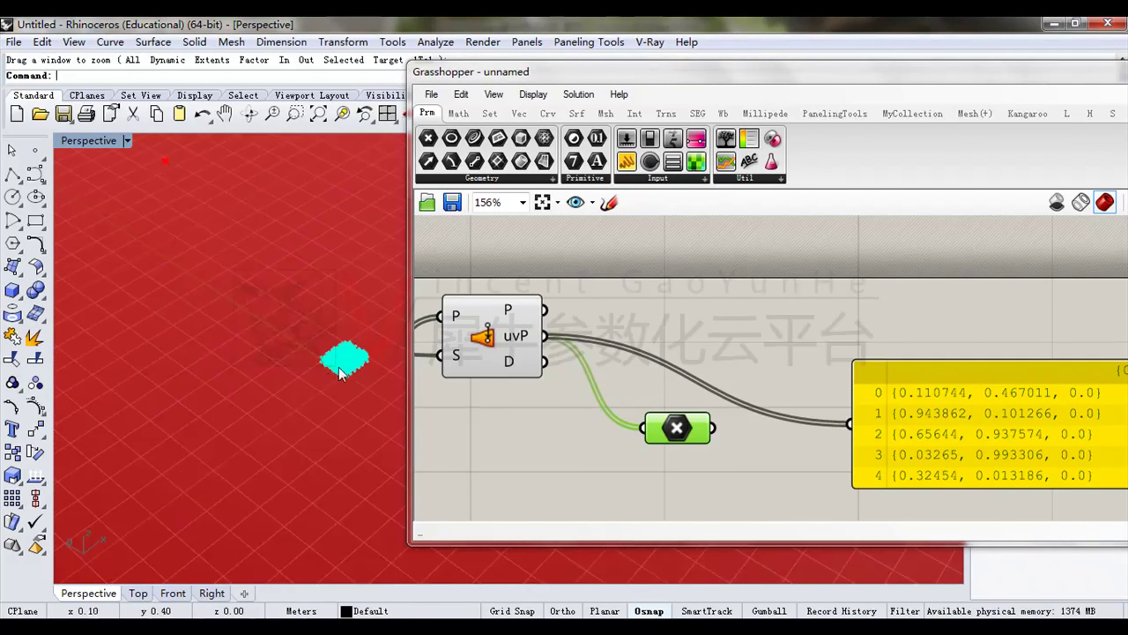
drag(495, 62, 673, 76)
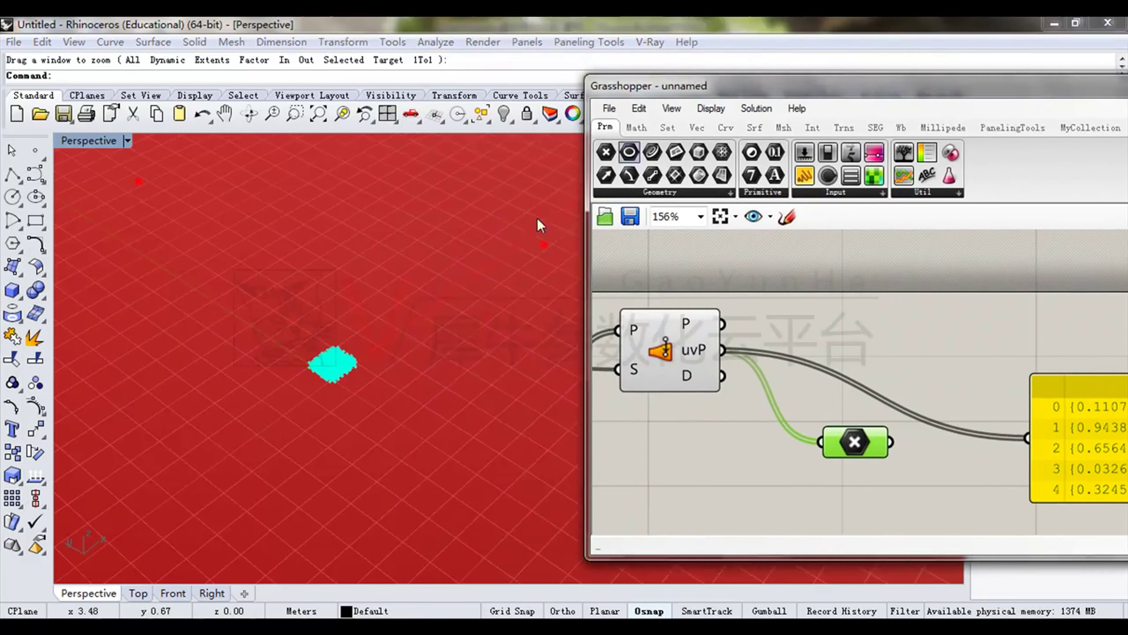
scroll(380, 324, down, 10)
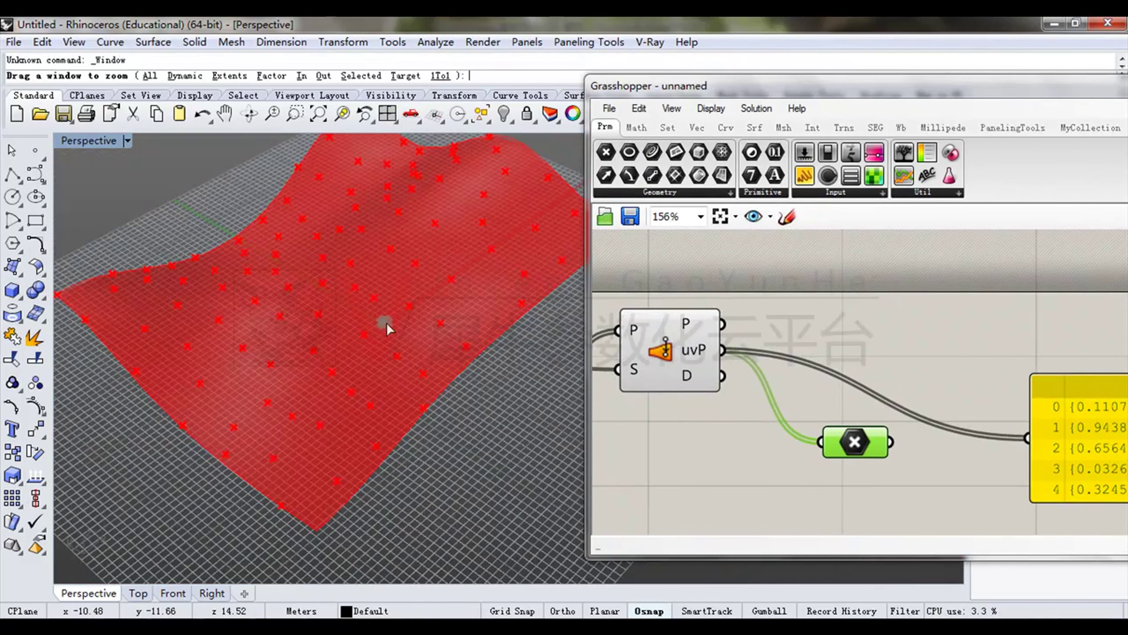
scroll(385, 327, up, 10)
right_drag(405, 328, 419, 355)
Maximize the Top viewport and examine how the uvP points are distributed in plan.
double_click(84, 142)
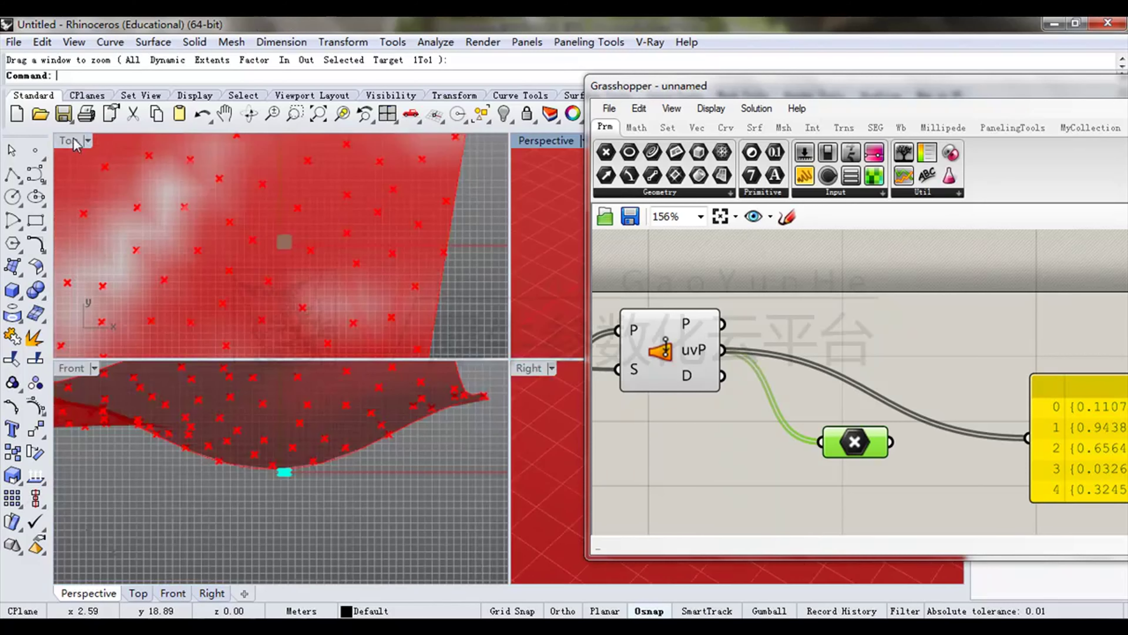
double_click(73, 141)
right_drag(468, 301, 341, 304)
scroll(415, 342, up, 20)
right_drag(432, 398, 491, 354)
scroll(408, 353, down, 4)
scroll(346, 322, up, 2)
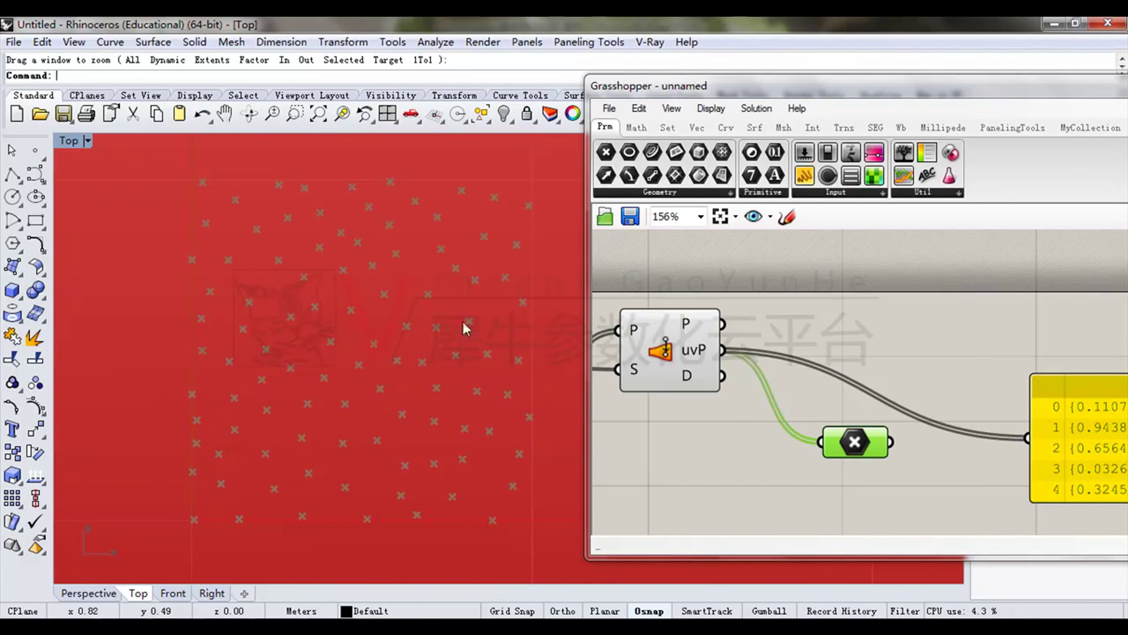
scroll(457, 243, down, 2)
Examine the Reparameterize marker on the Surface parameter that feeds Populate Geometry and Surface Closest Point.
right_drag(788, 326, 808, 332)
scroll(810, 333, down, 3)
right_drag(737, 357, 900, 333)
click(764, 314)
scroll(767, 317, up, 6)
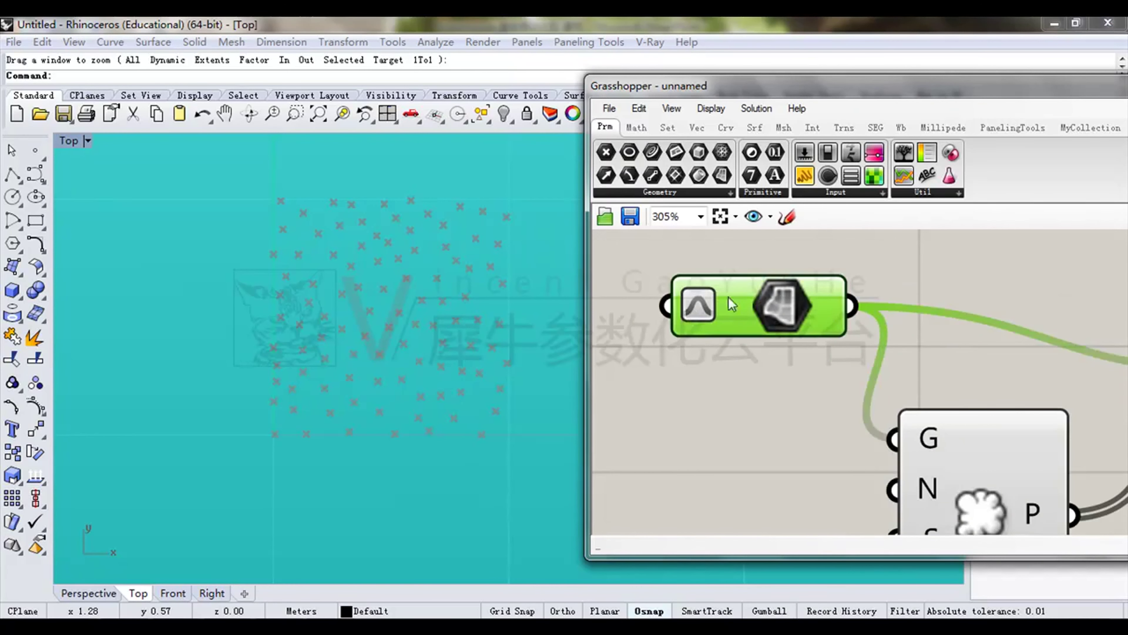
right_drag(762, 292, 710, 303)
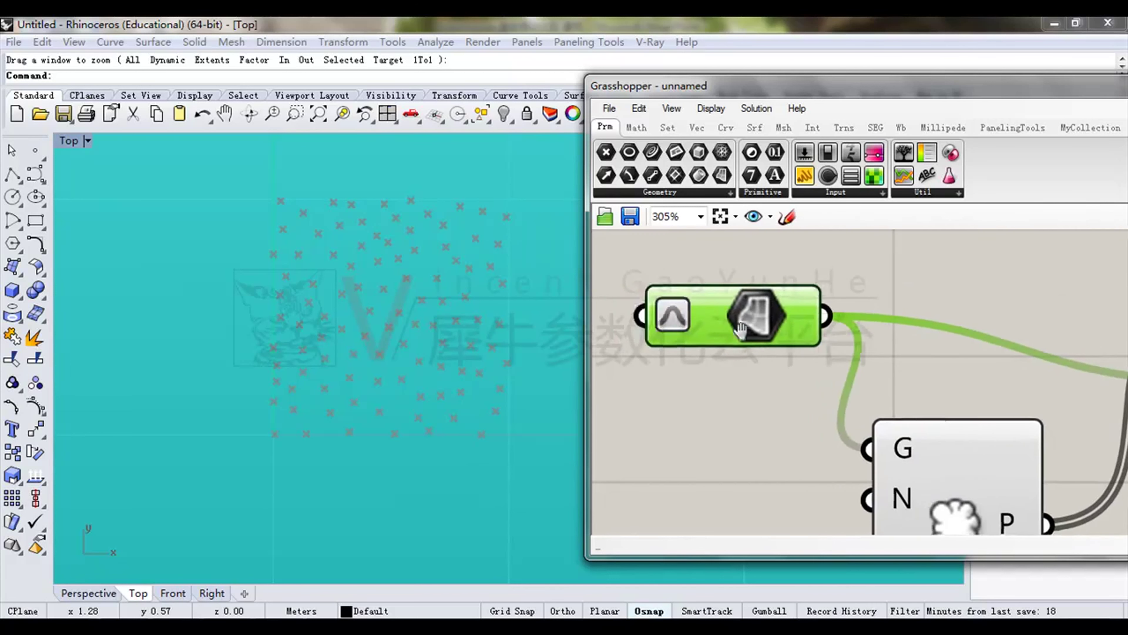
scroll(751, 302, down, 1)
scroll(770, 356, down, 2)
Tidy the canvas by raising the Panel level with Surface Closest Point and adjusting the Point parameter below them.
drag(770, 356, 729, 347)
right_drag(1046, 357, 916, 332)
right_drag(1021, 342, 853, 324)
scroll(960, 386, down, 1)
drag(958, 397, 944, 413)
right_drag(989, 406, 829, 403)
drag(1013, 410, 1031, 358)
mouse_move(776, 416)
mouse_down()
mouse_move(793, 409)
mouse_move(776, 411)
mouse_move(787, 425)
mouse_up()
right_drag(737, 394, 797, 393)
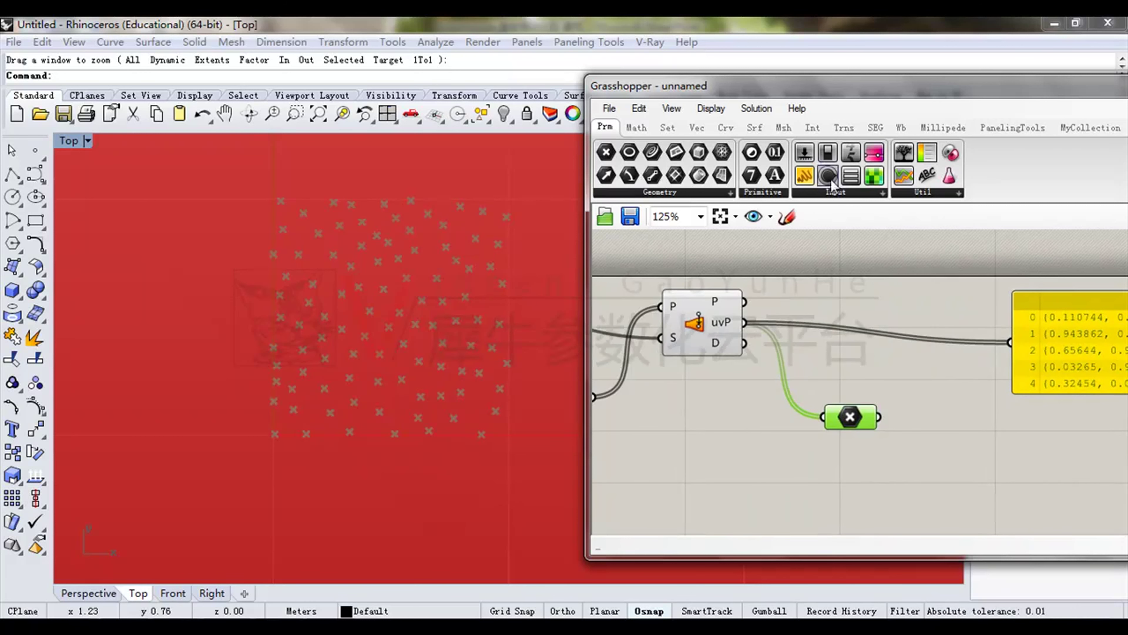
Compare the uvP points in the Top viewport with the coordinates listed in the Panel.
right_drag(546, 246, 515, 269)
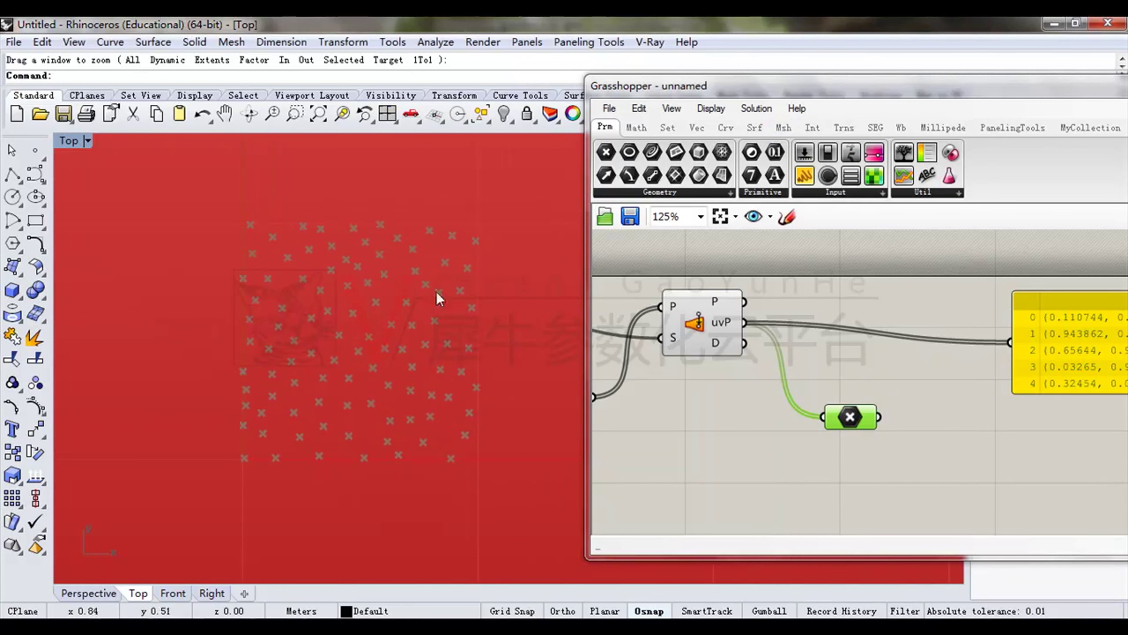
scroll(841, 371, up, 3)
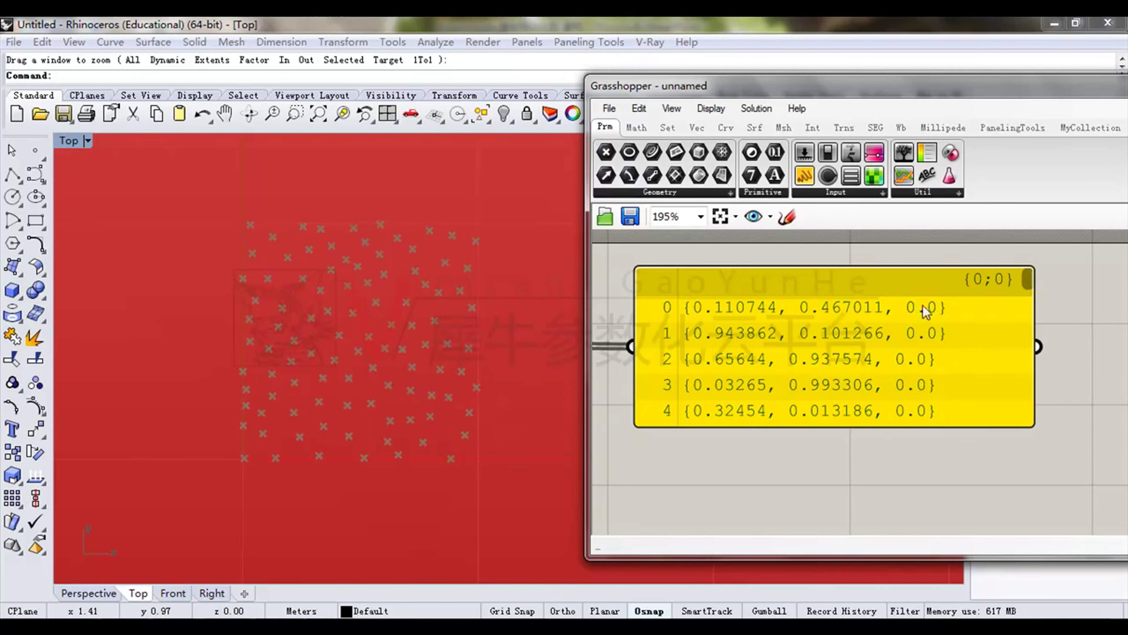
mouse_move(1030, 275)
mouse_down()
mouse_move(1030, 398)
mouse_move(1027, 262)
mouse_up()
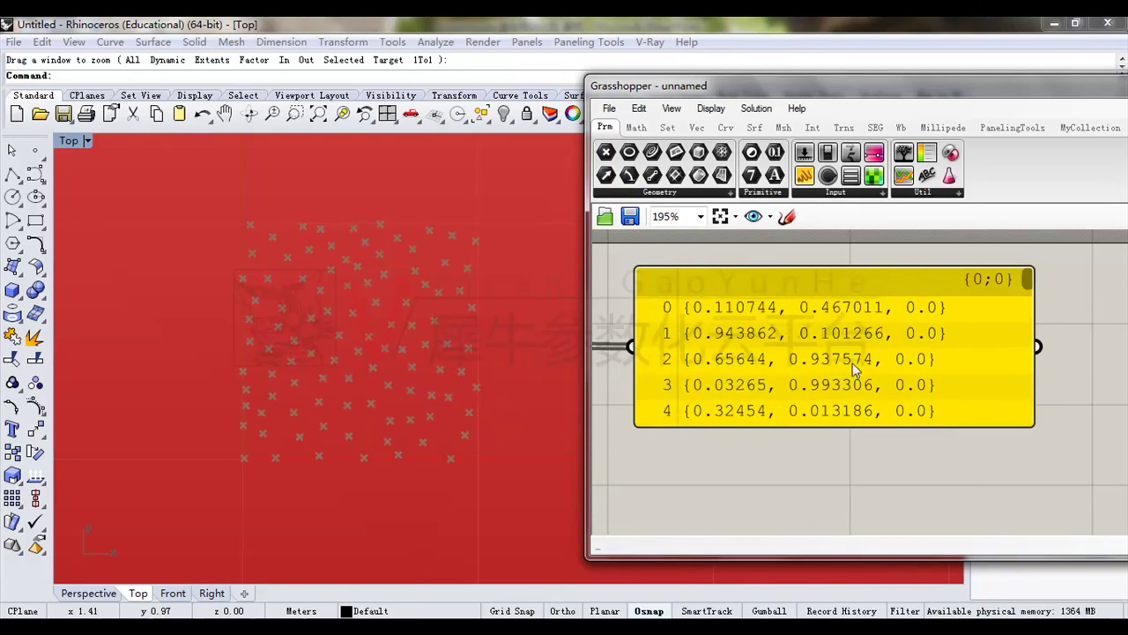
Add a Voronoi component beside the Point parameter and connect the points to its P input.
scroll(855, 361, down, 4)
right_drag(855, 361, 1001, 379)
drag(906, 86, 749, 73)
click(626, 114)
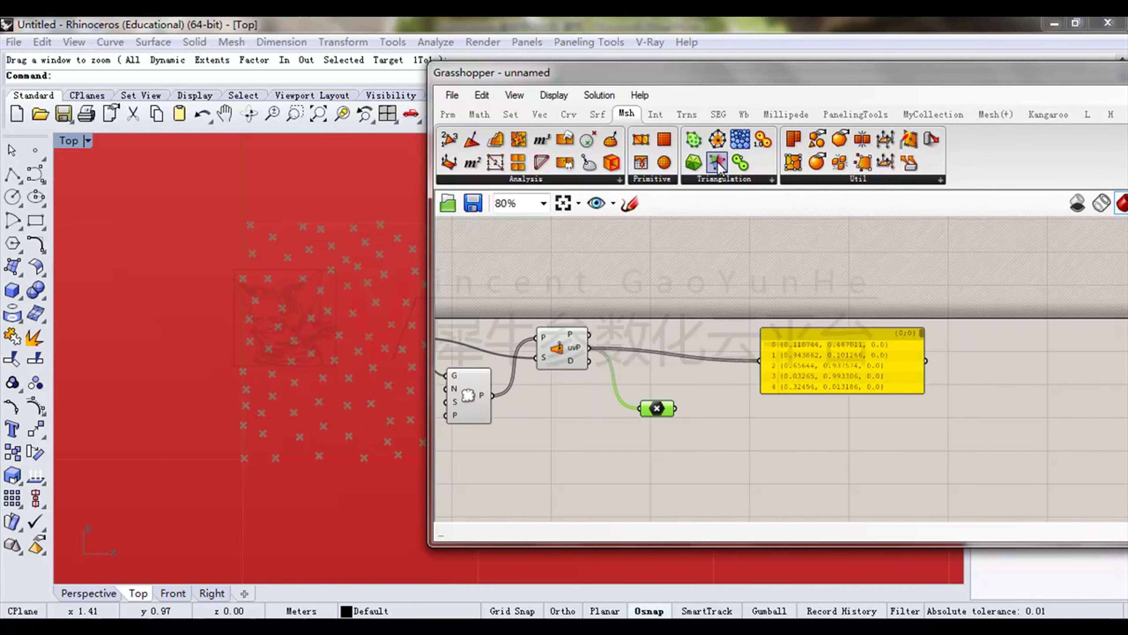
drag(718, 166, 716, 408)
scroll(657, 416, up, 4)
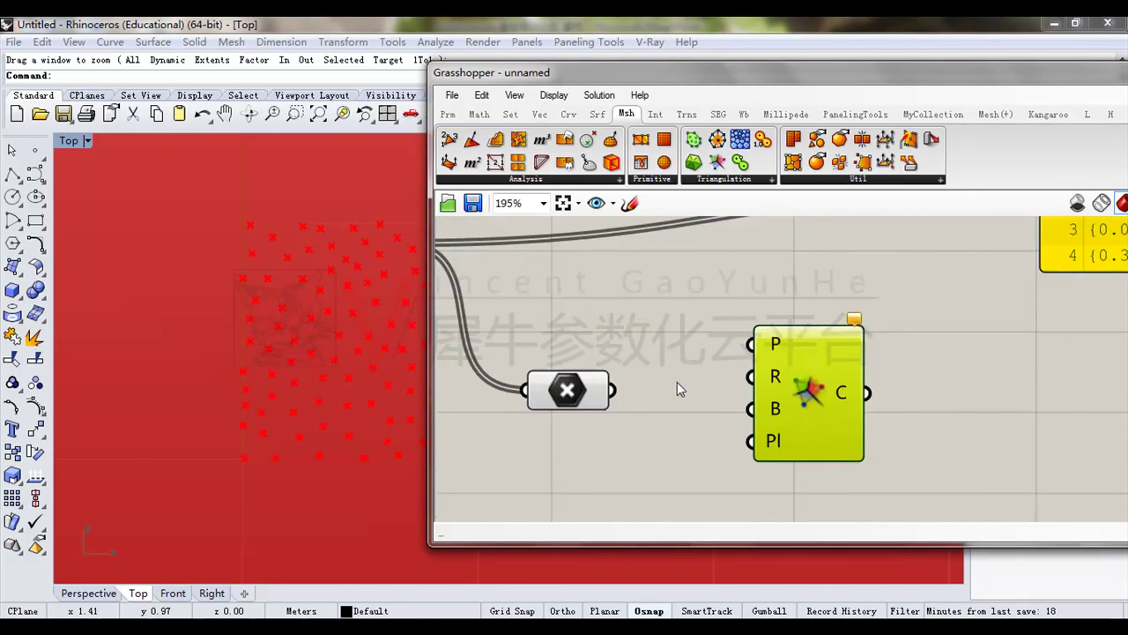
drag(613, 390, 768, 343)
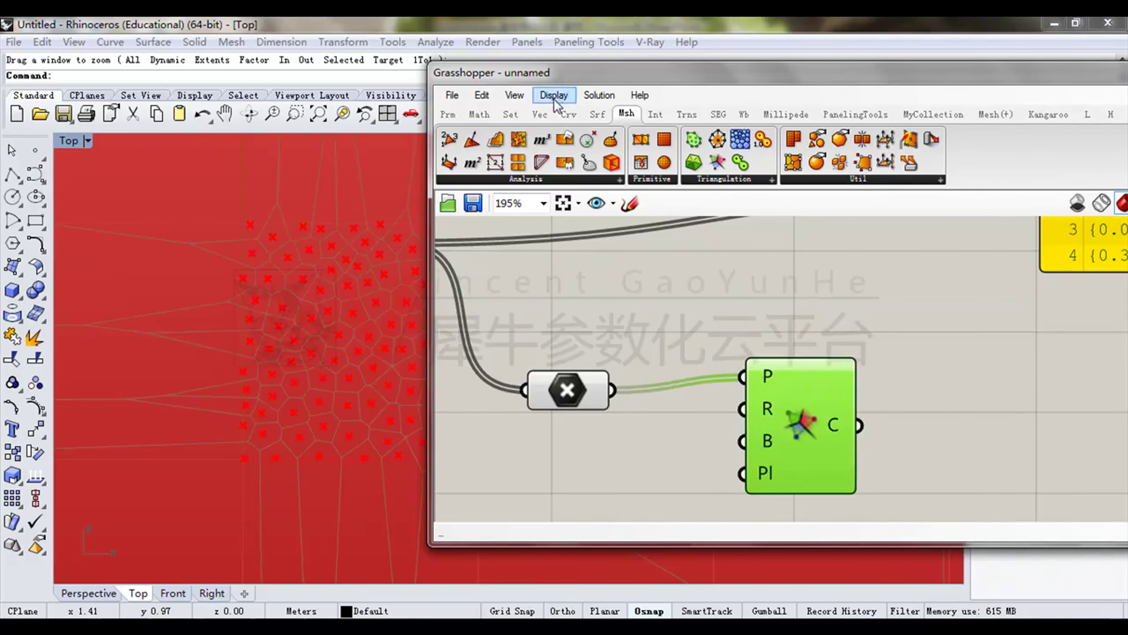
Examine the Voronoi cells around the points in the Top viewport and the component's Boundary (B) input.
drag(555, 72, 775, 75)
mouse_move(382, 271)
ctrl+right_down()
mouse_move(384, 262)
mouse_move(384, 276)
ctrl+right_up()
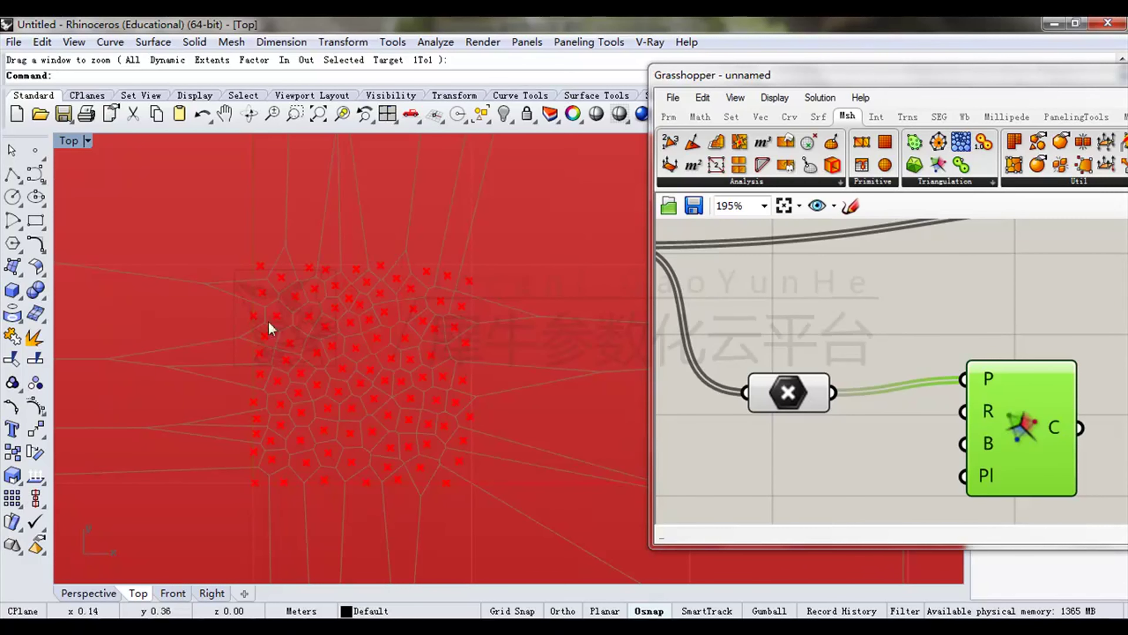
right_drag(1029, 423, 962, 361)
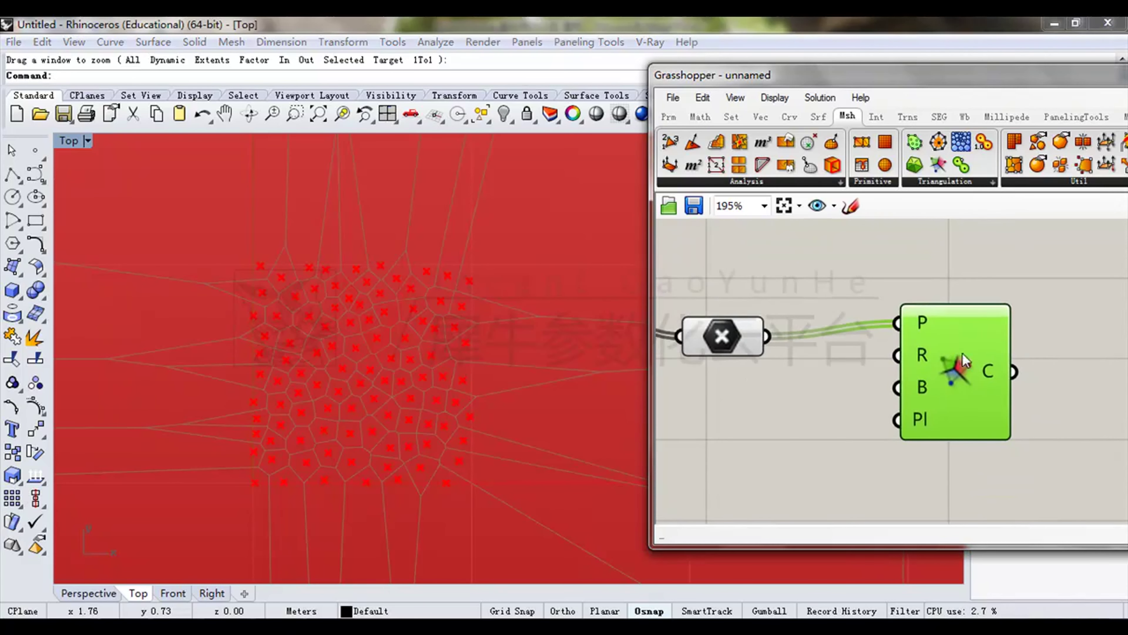
mouse_move(492, 351)
right_down()
mouse_move(511, 335)
mouse_move(491, 350)
right_up()
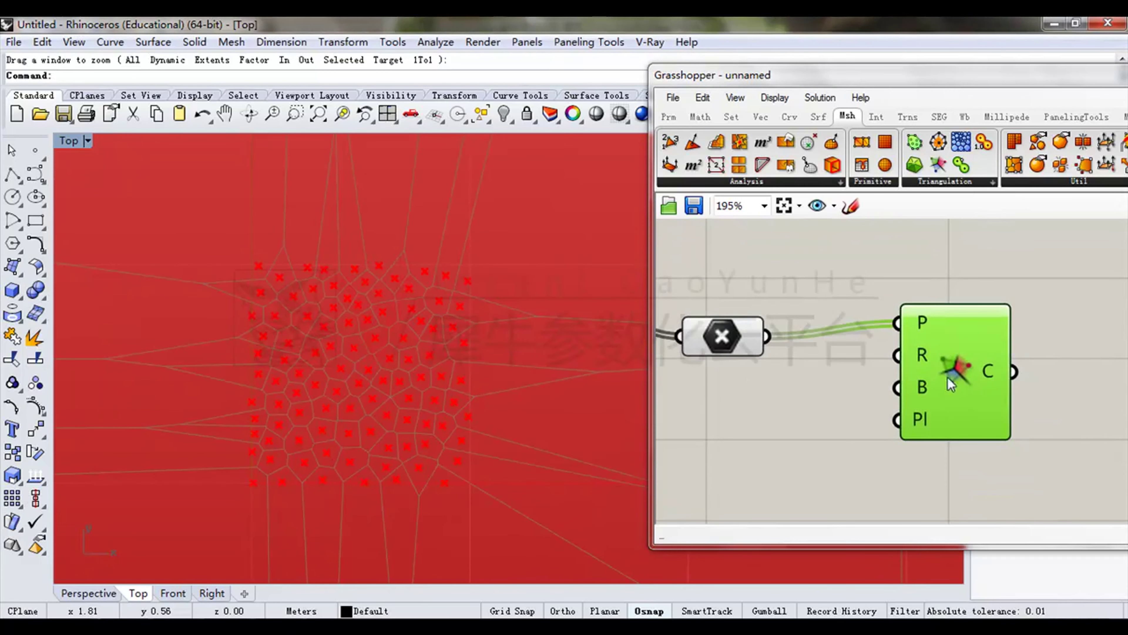
right_drag(404, 335, 366, 361)
mouse_move(896, 387)
mouse_down()
mouse_move(748, 458)
mouse_move(910, 399)
mouse_up()
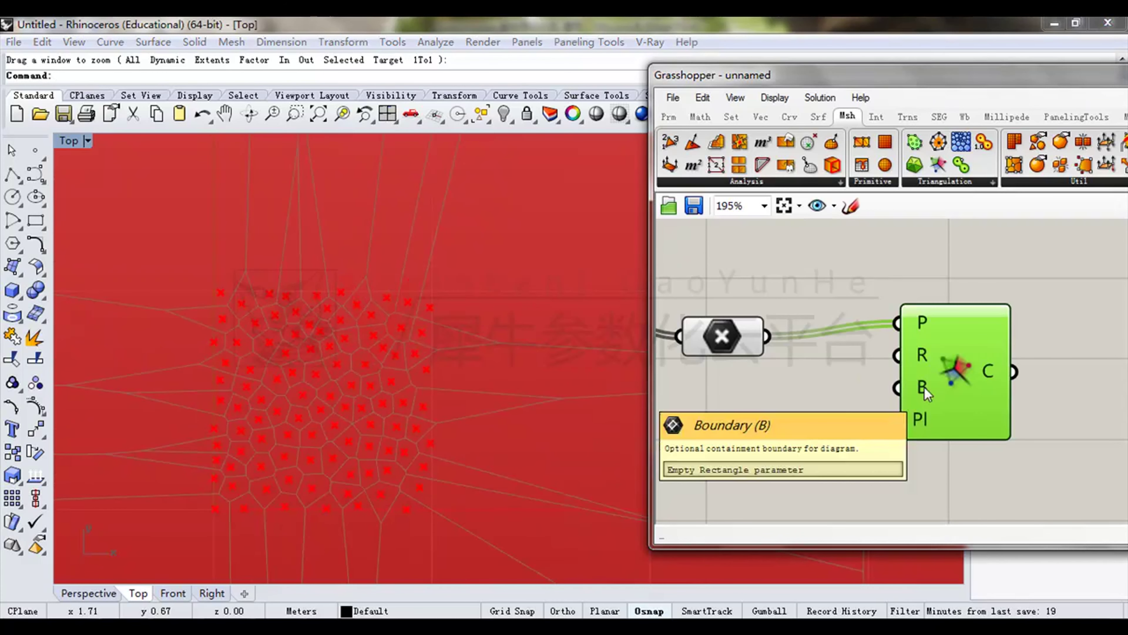
scroll(901, 446, up, 2)
drag(848, 79, 718, 73)
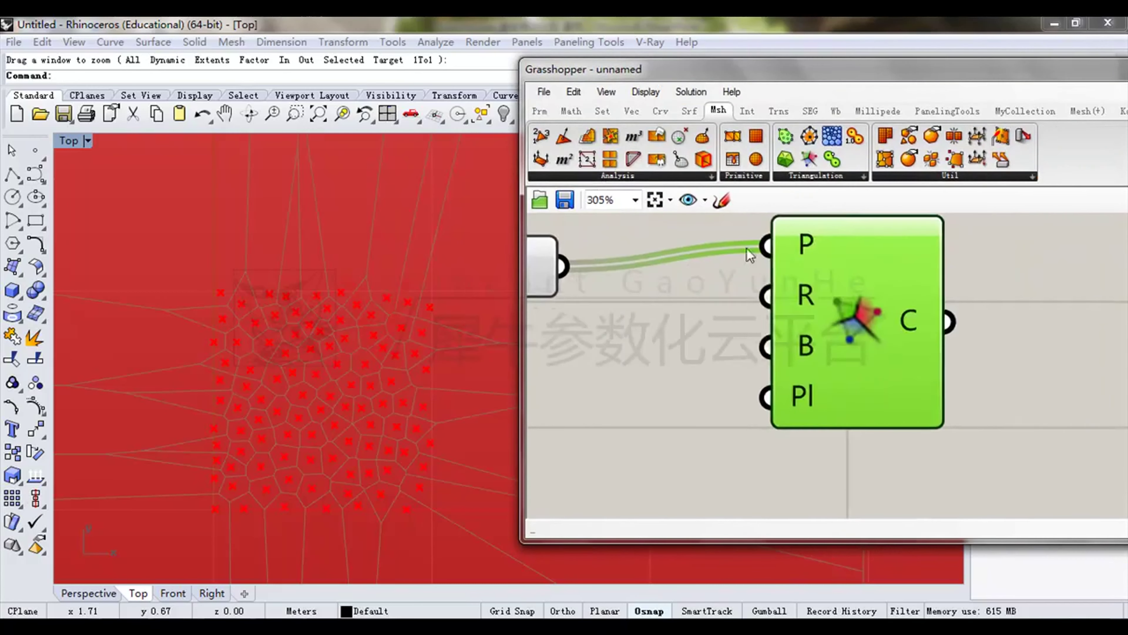
scroll(883, 376, down, 2)
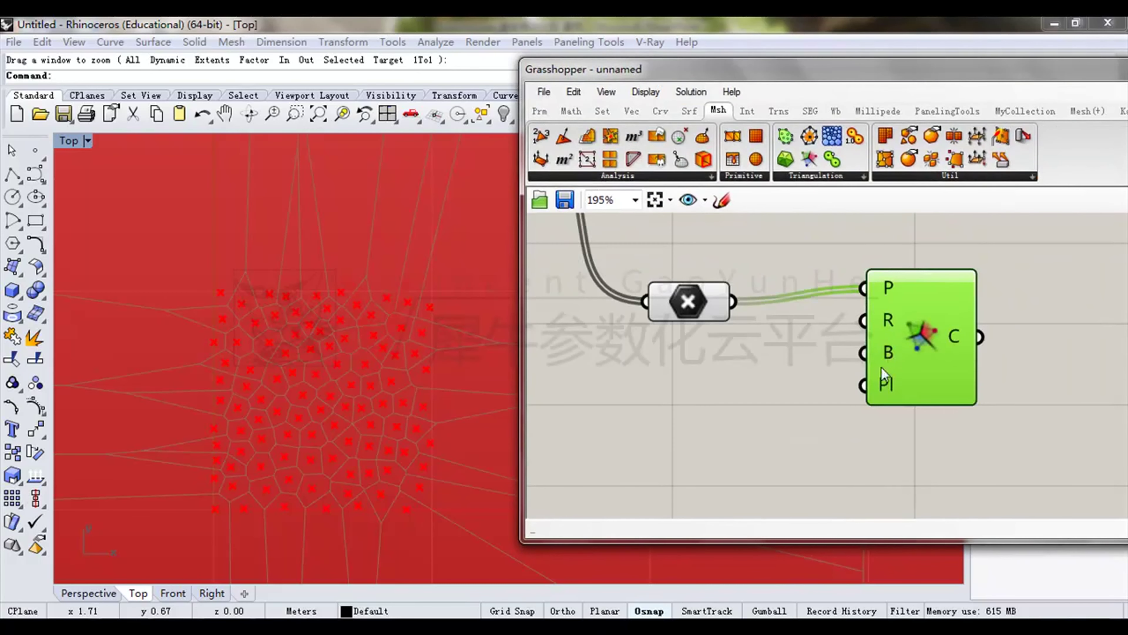
Add a Rectangle parameter beneath the Point parameter.
click(540, 110)
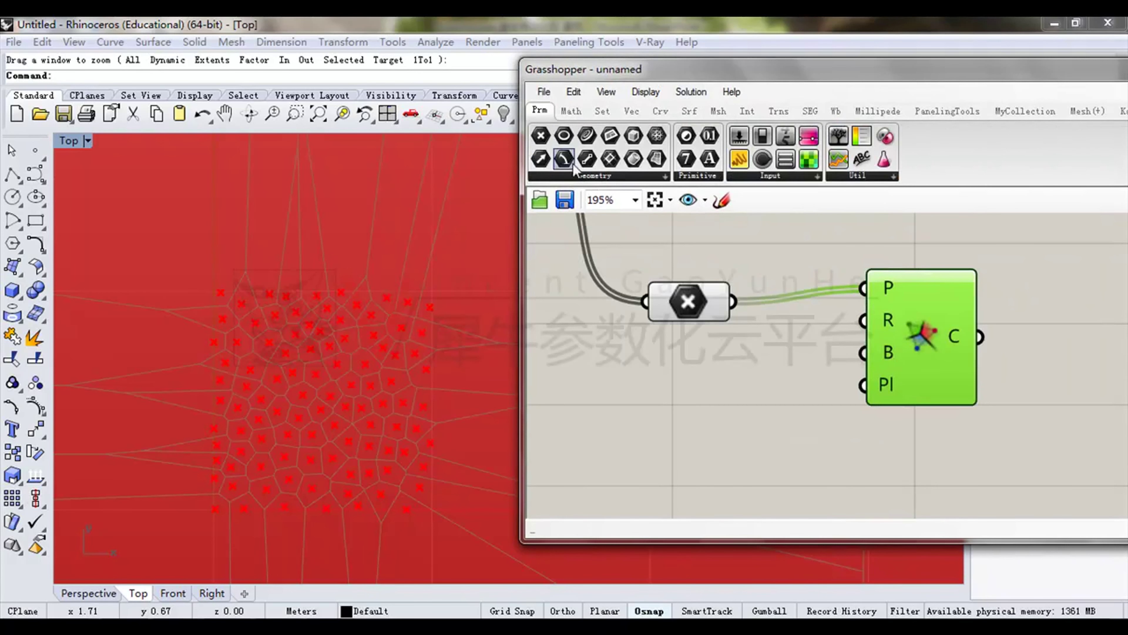
click(611, 161)
drag(708, 369, 709, 375)
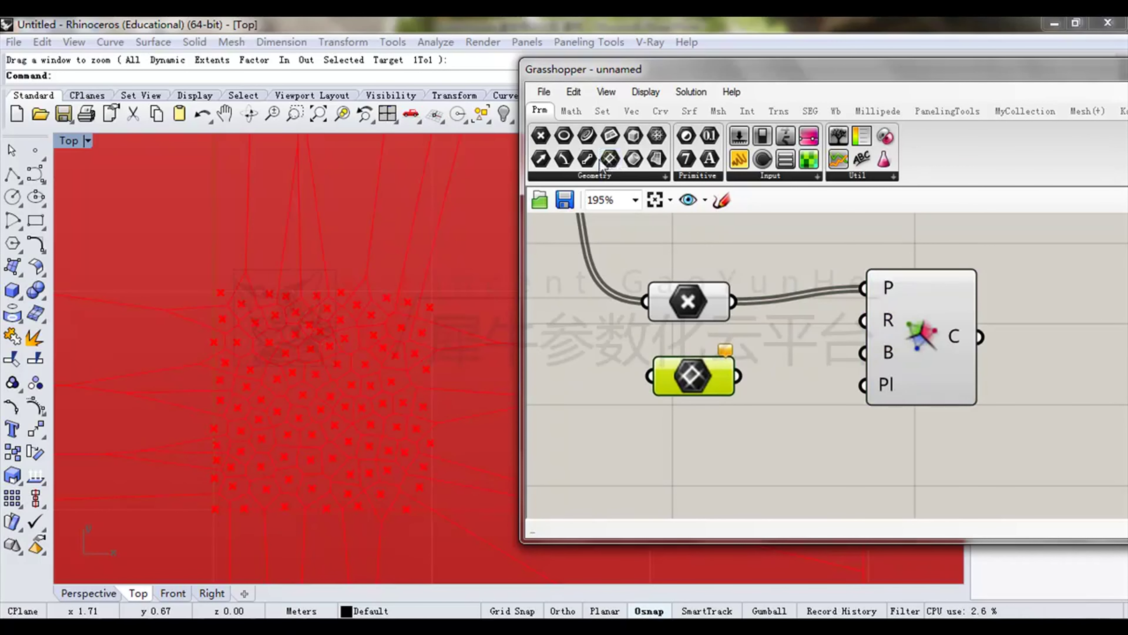
Set one rectangle in the Rectangle parameter, with corners at 0,0,0 and 1,1,0.
right_click(691, 377)
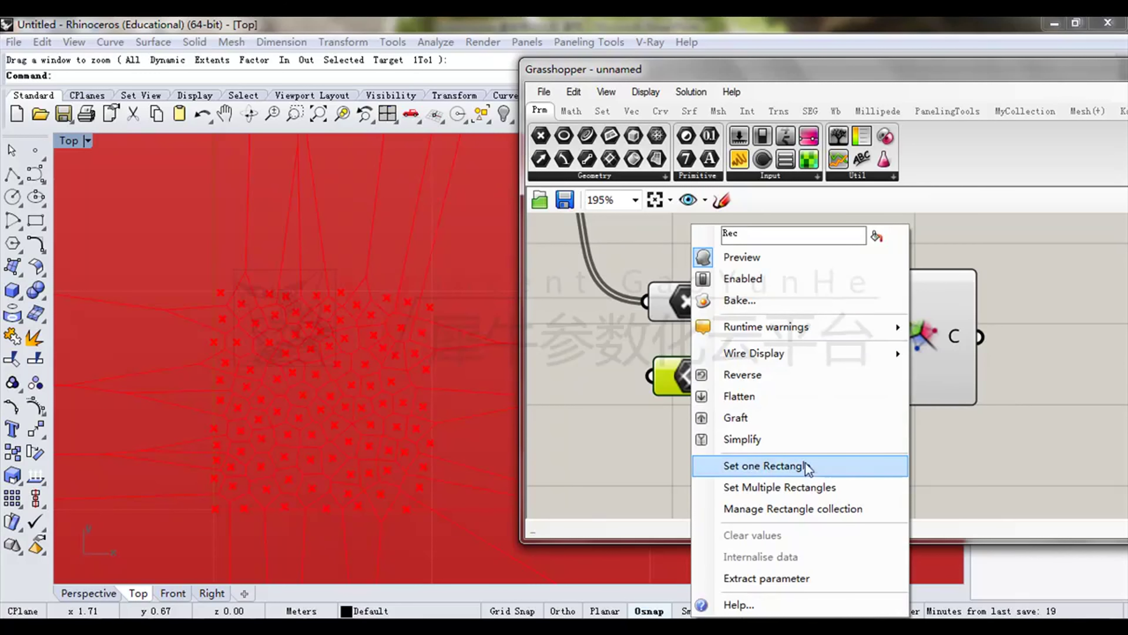
click(788, 470)
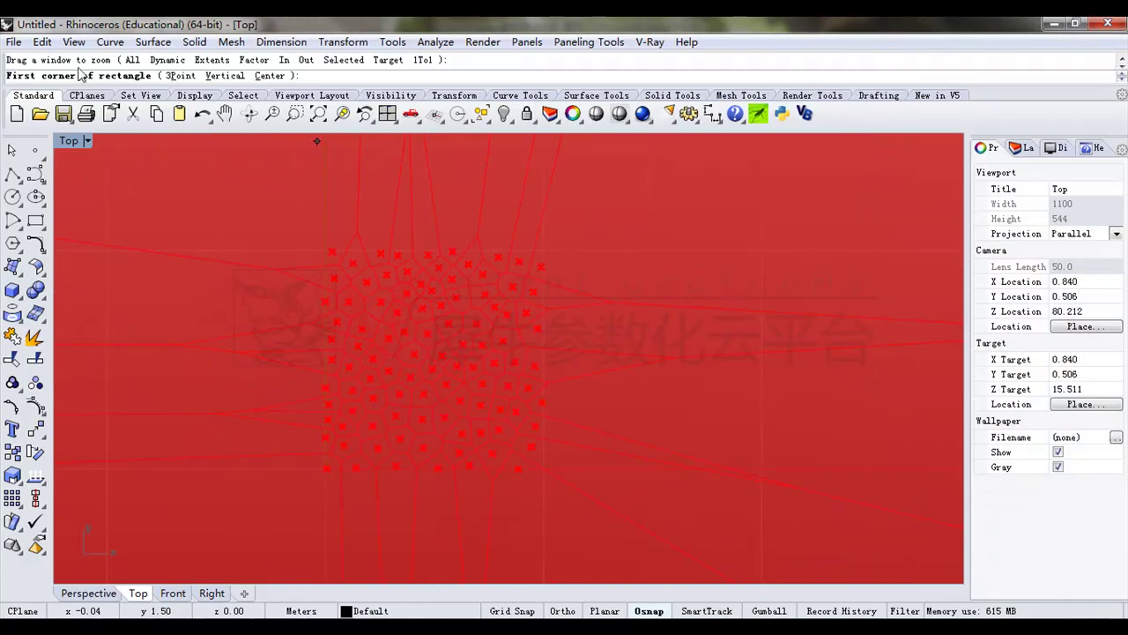
right_drag(559, 254, 539, 263)
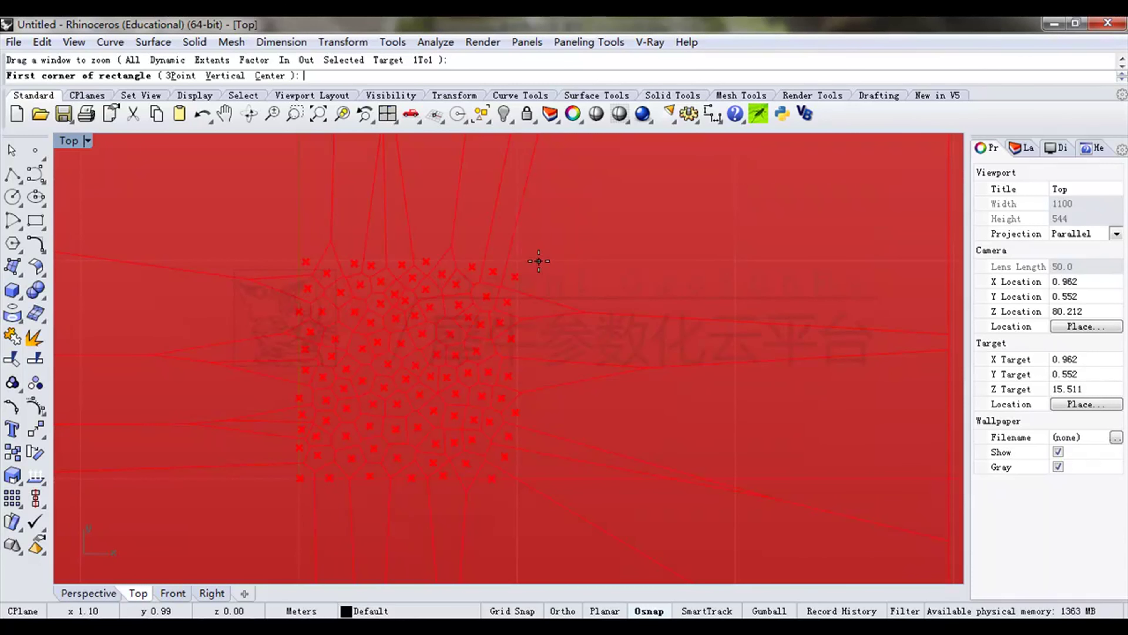
text(0)
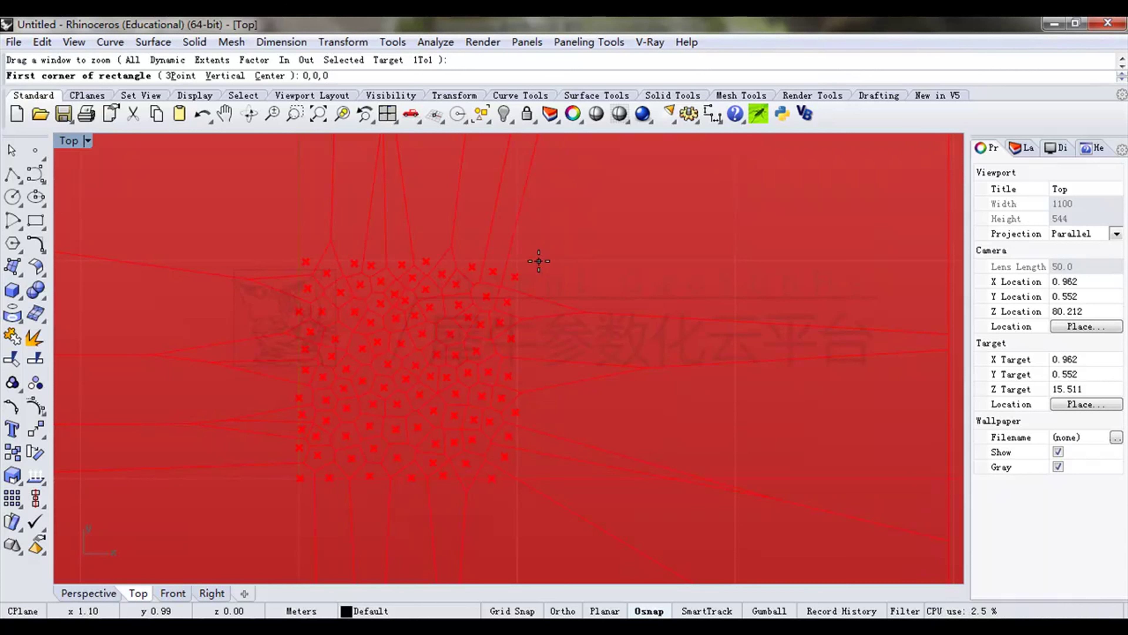
text(,0,0)
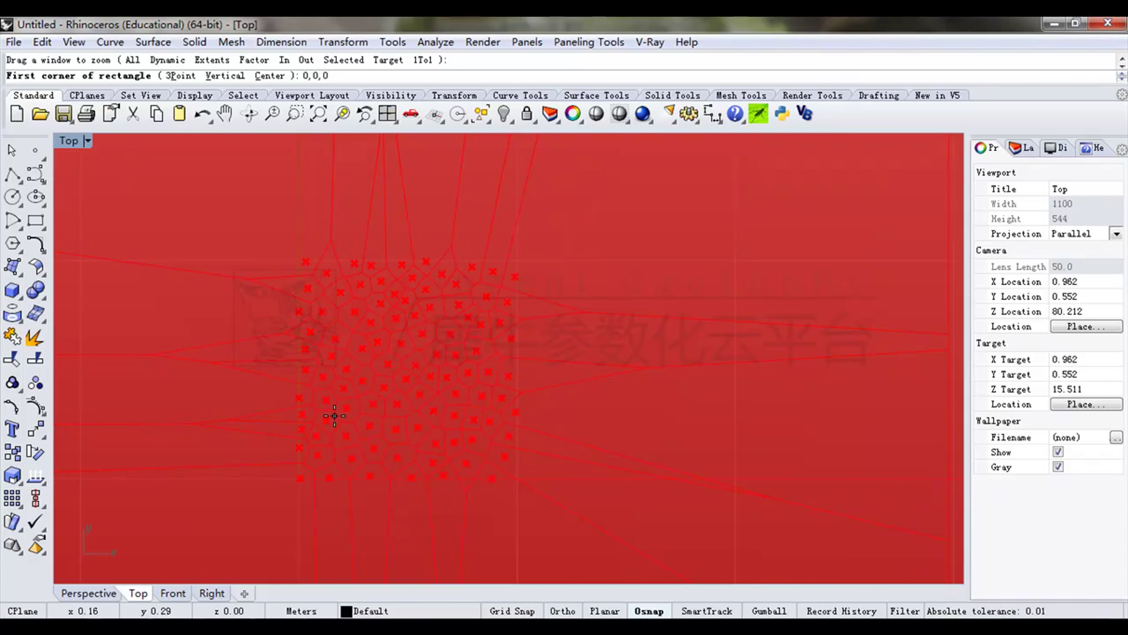
key(Return)
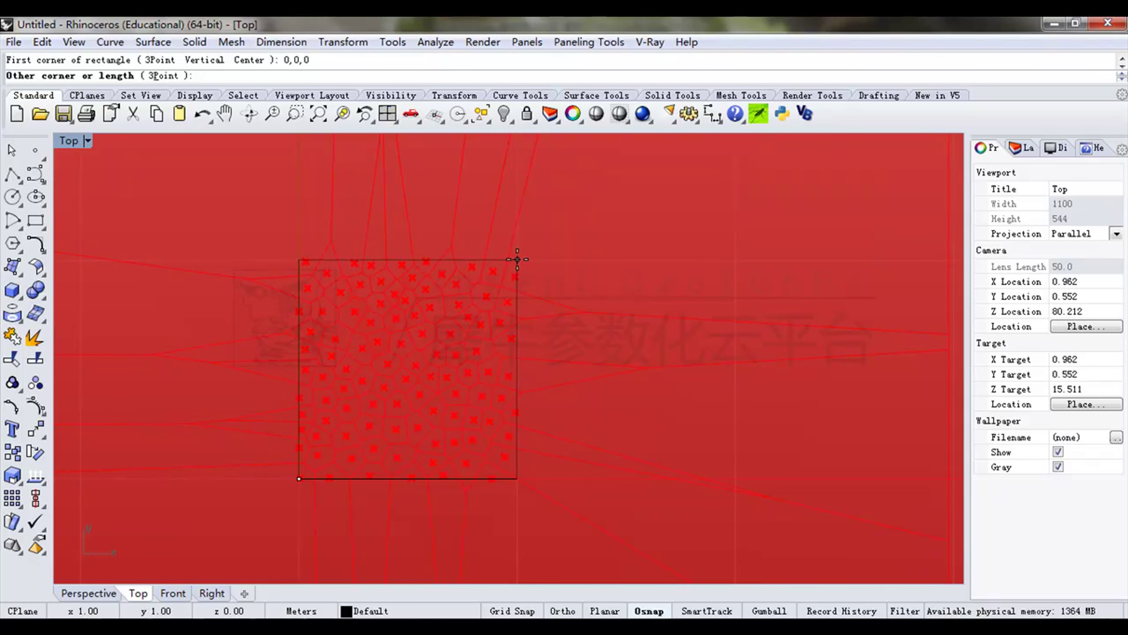
text(1,1,0)
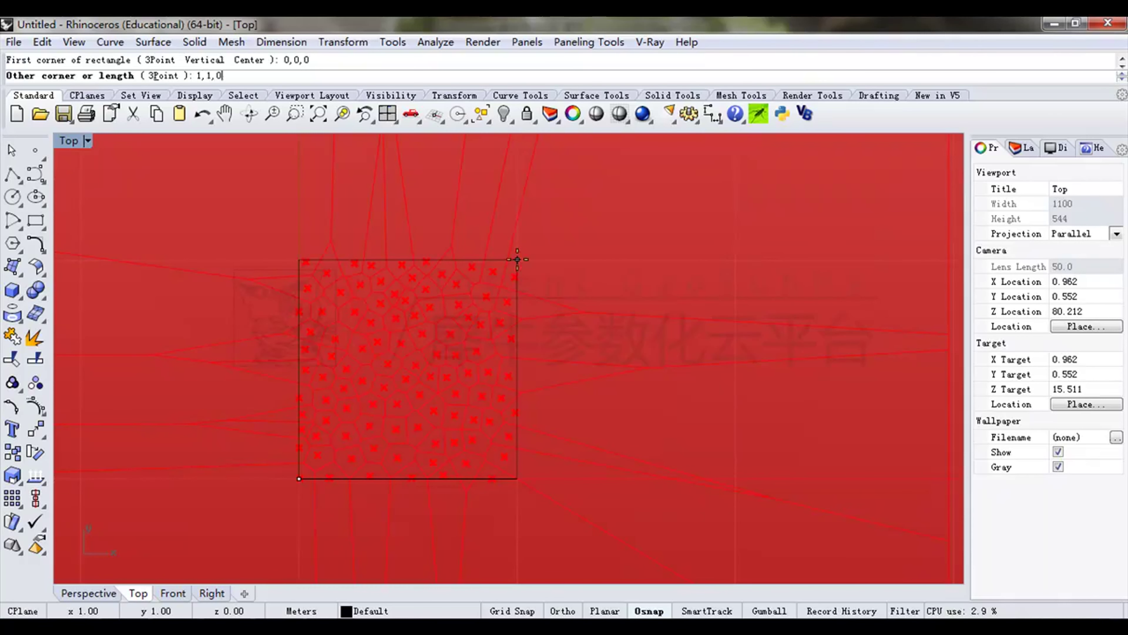
key(Return)
Connect the Rectangle parameter to the Voronoi component's B input and select the component to preview its cells.
drag(776, 456, 665, 370)
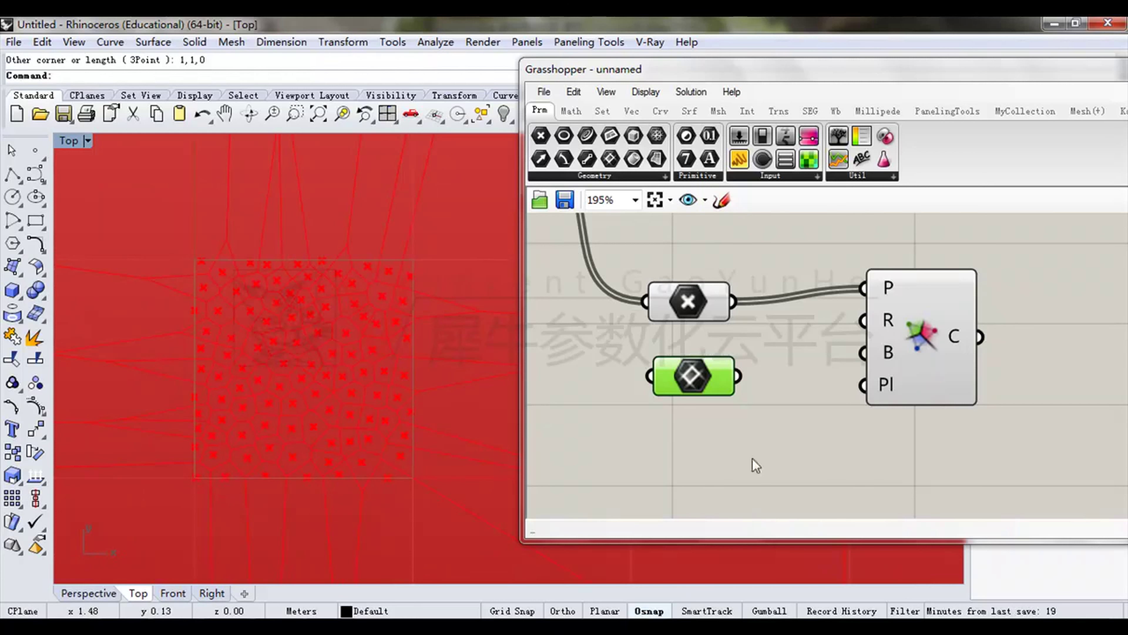
drag(738, 375, 863, 353)
click(945, 315)
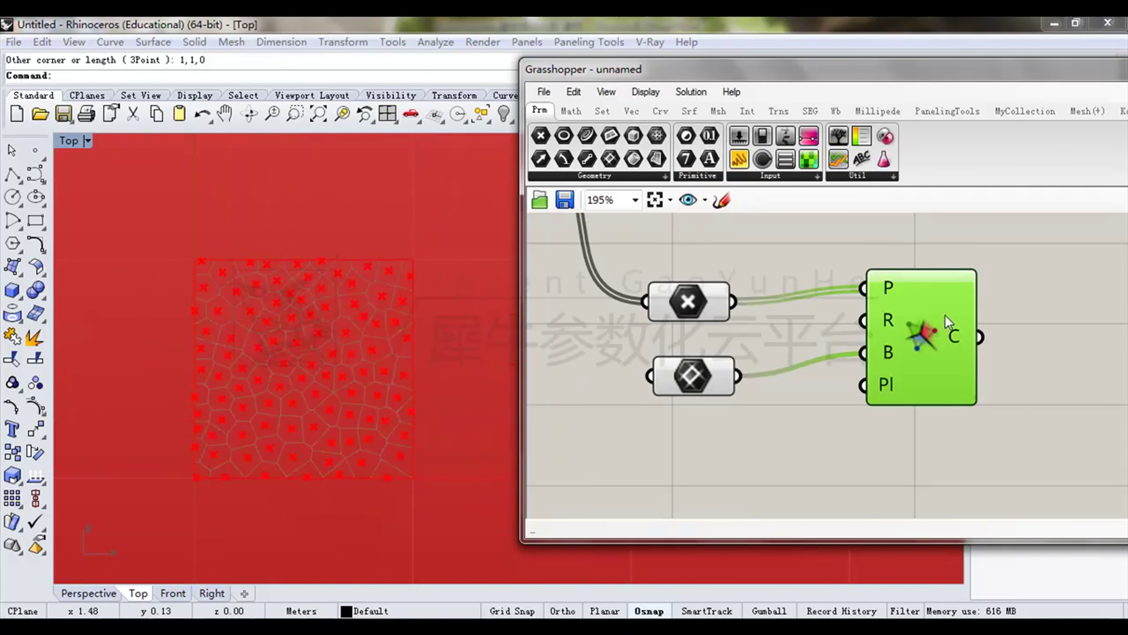
Examine the Voronoi cells bounded by the unit square in the four-view layout and the maximized Top viewport.
right_drag(358, 305, 381, 355)
scroll(387, 321, up, 5)
drag(591, 71, 739, 82)
scroll(511, 411, down, 8)
right_drag(506, 409, 473, 303)
double_click(74, 141)
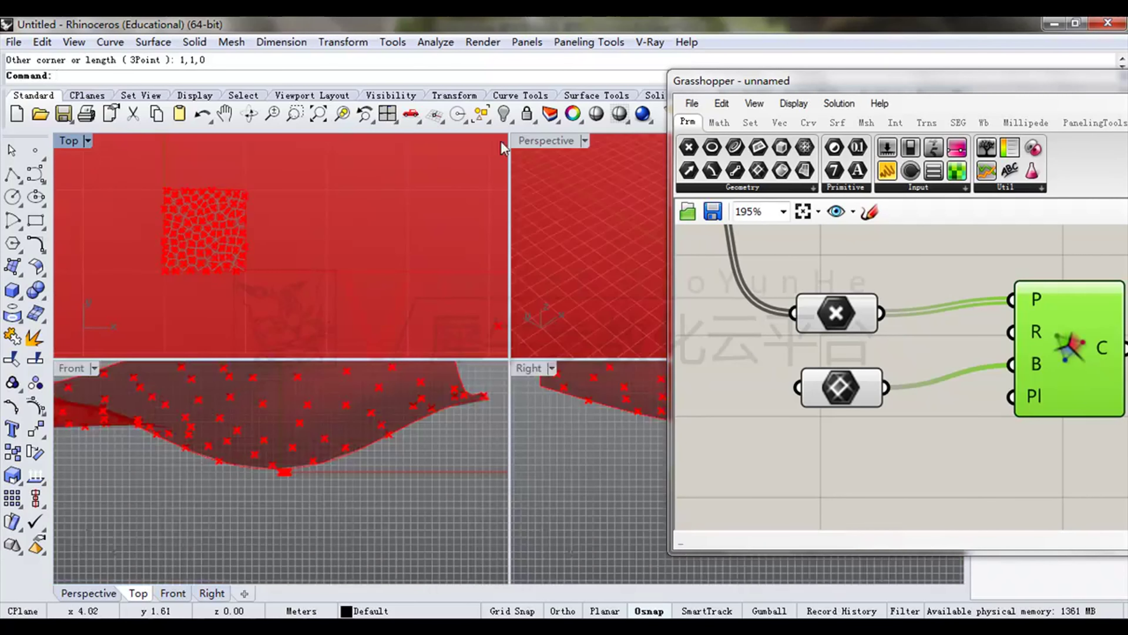
double_click(535, 137)
right_drag(543, 214, 520, 338)
double_click(85, 140)
click(381, 289)
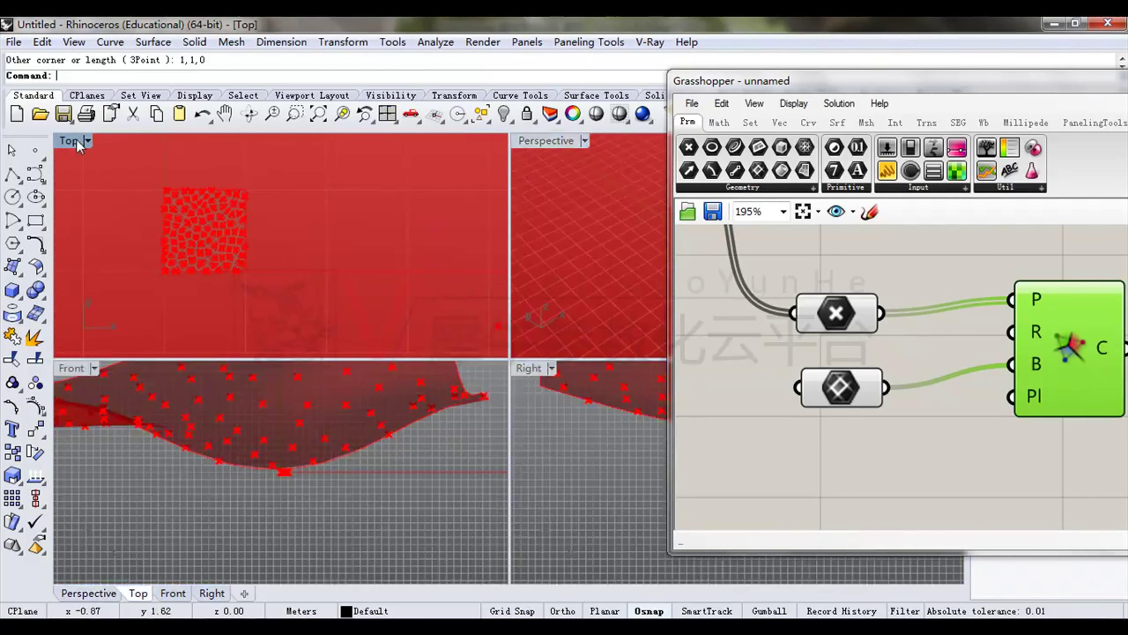
key(ctrl+m)
scroll(383, 291, up, 11)
scroll(411, 324, down, 5)
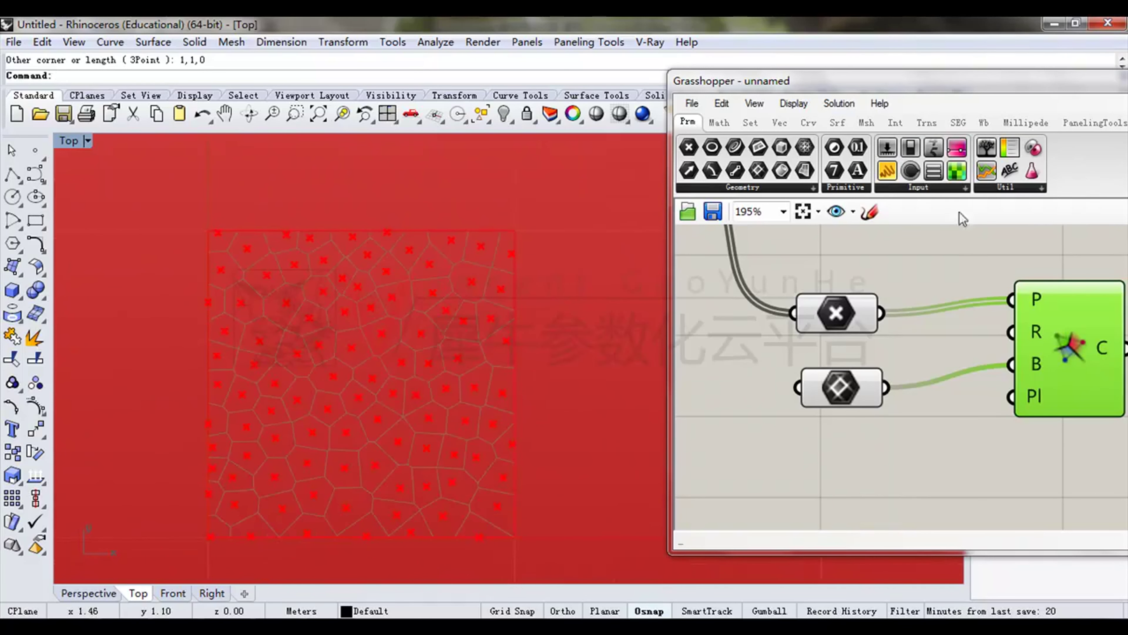
Add a Curve parameter beside the Voronoi component and connect the component's C output to it.
drag(910, 87, 783, 78)
right_drag(968, 332, 881, 343)
drag(883, 344, 812, 351)
click(728, 251)
drag(608, 137, 908, 339)
drag(841, 356, 981, 337)
click(908, 381)
Turn off the preview of the Point parameter, Rectangle parameter and Voronoi component, leaving the Curve parameter selected.
drag(881, 235, 607, 440)
middle_click(806, 316)
click(858, 266)
click(984, 334)
click(1062, 412)
click(991, 336)
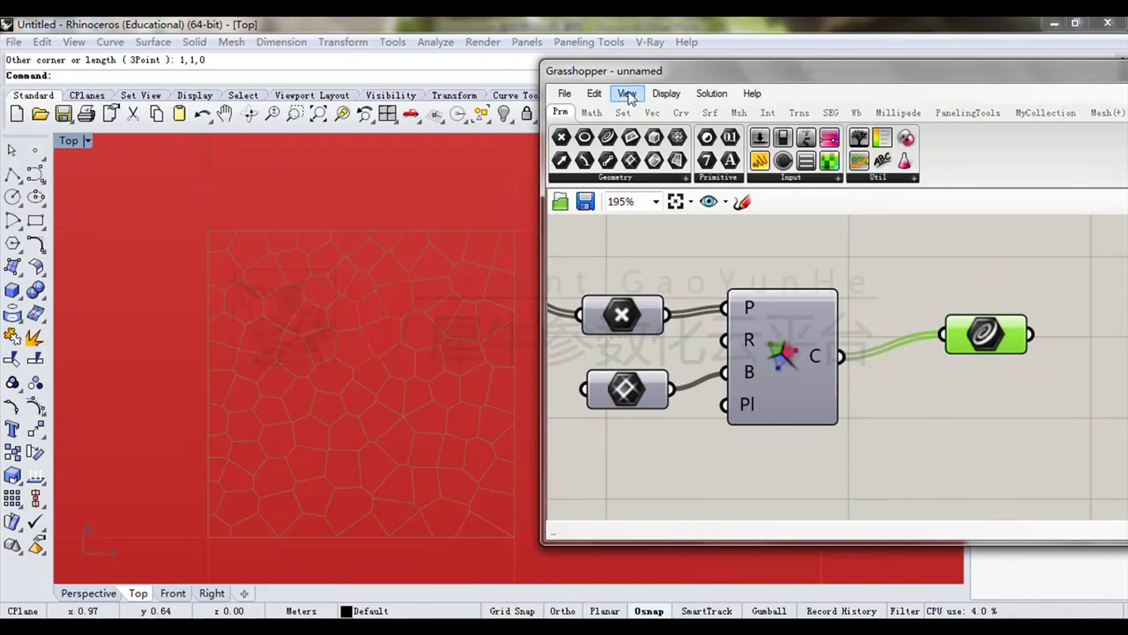
Compare the Voronoi cells in the unit square with the original surface and its points in the Top viewport.
drag(631, 72, 738, 63)
scroll(440, 295, down, 10)
scroll(466, 427, up, 10)
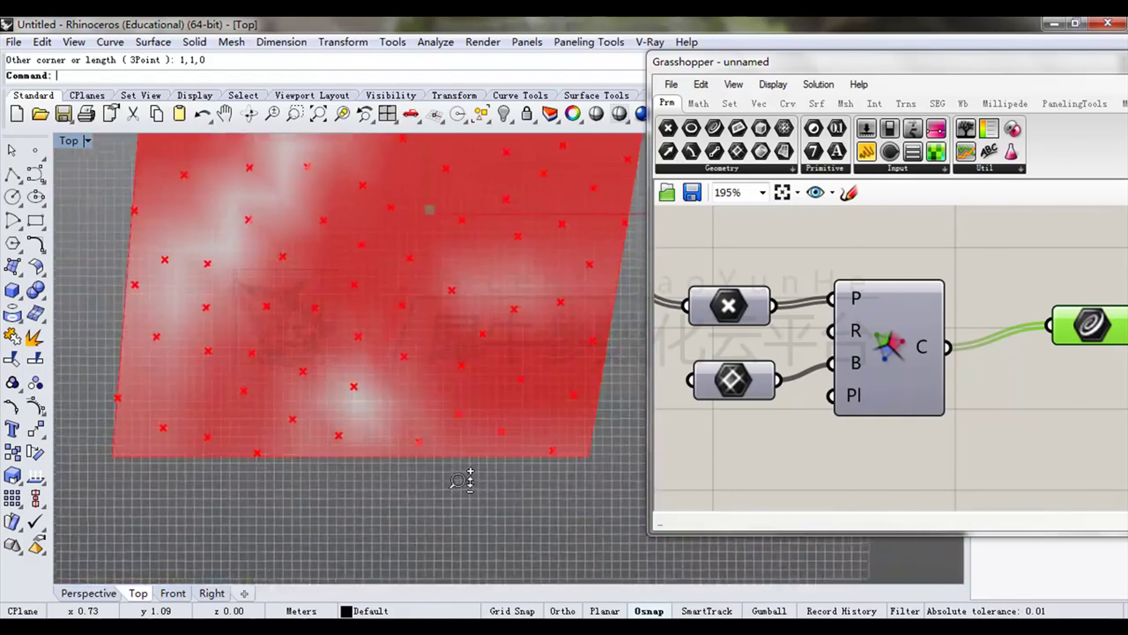
scroll(906, 407, down, 4)
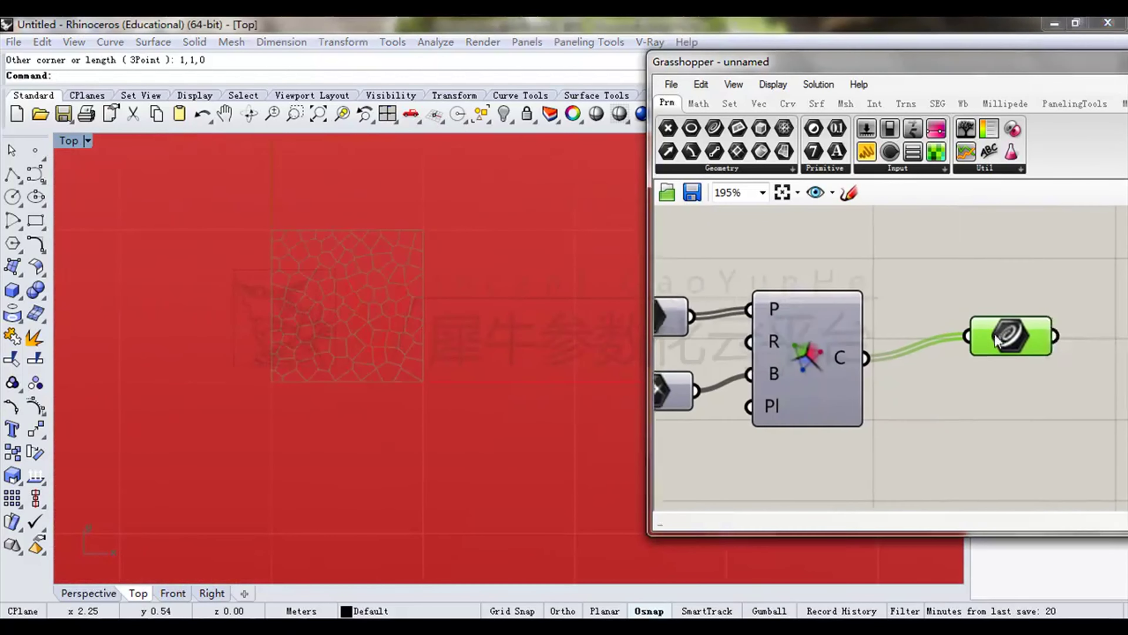
scroll(383, 303, down, 3)
right_drag(940, 372, 932, 384)
right_drag(314, 361, 415, 308)
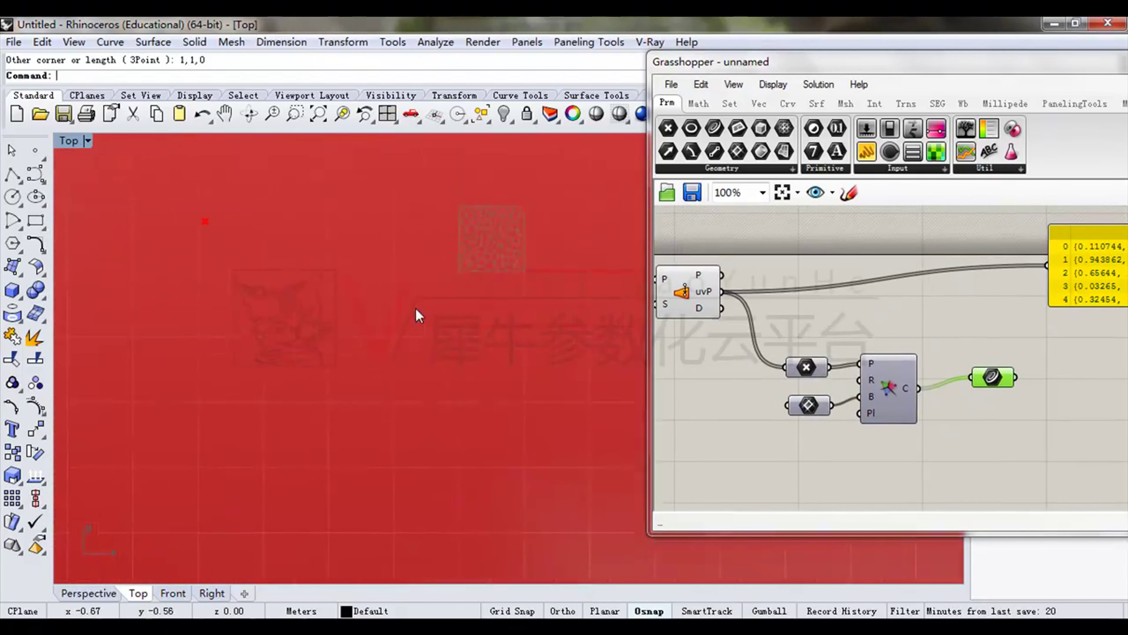
scroll(417, 305, down, 12)
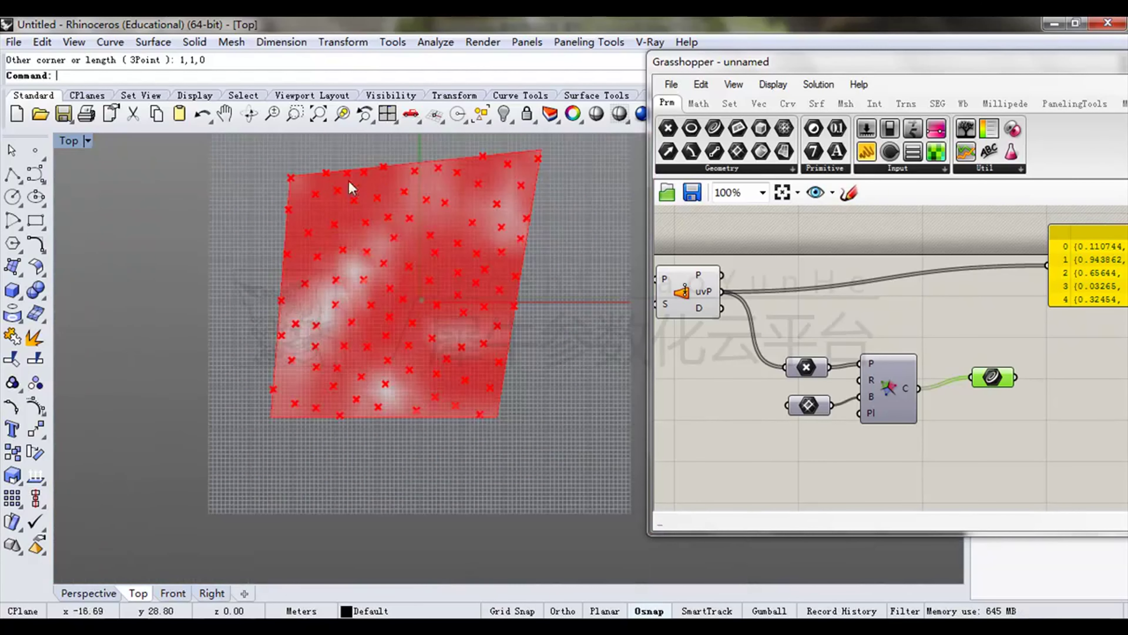
scroll(497, 252, up, 10)
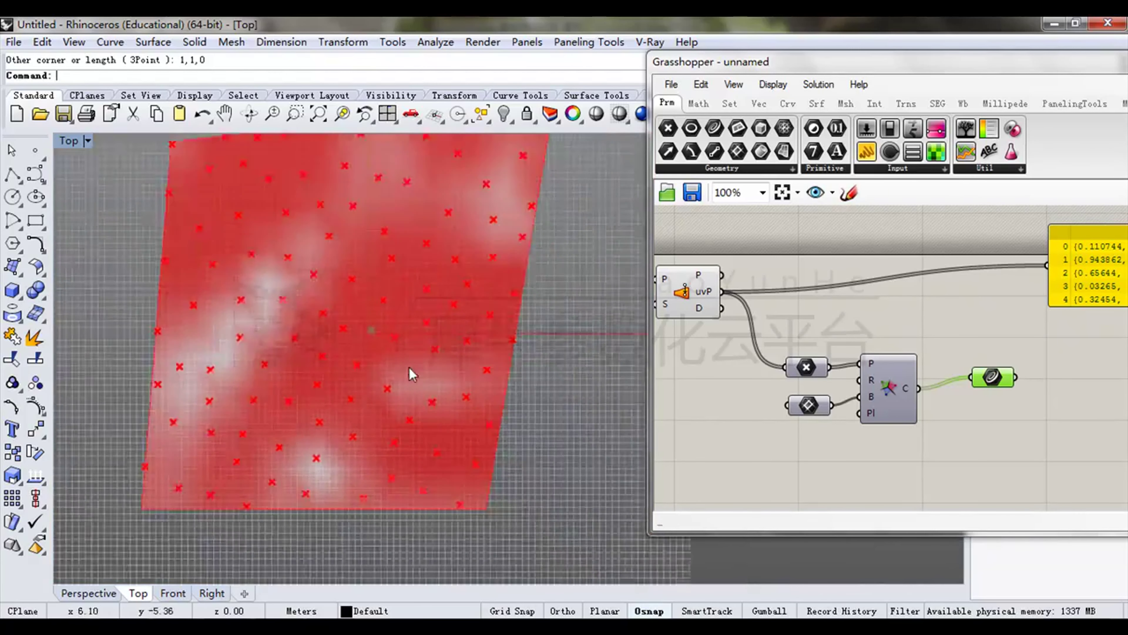
right_drag(259, 186, 261, 293)
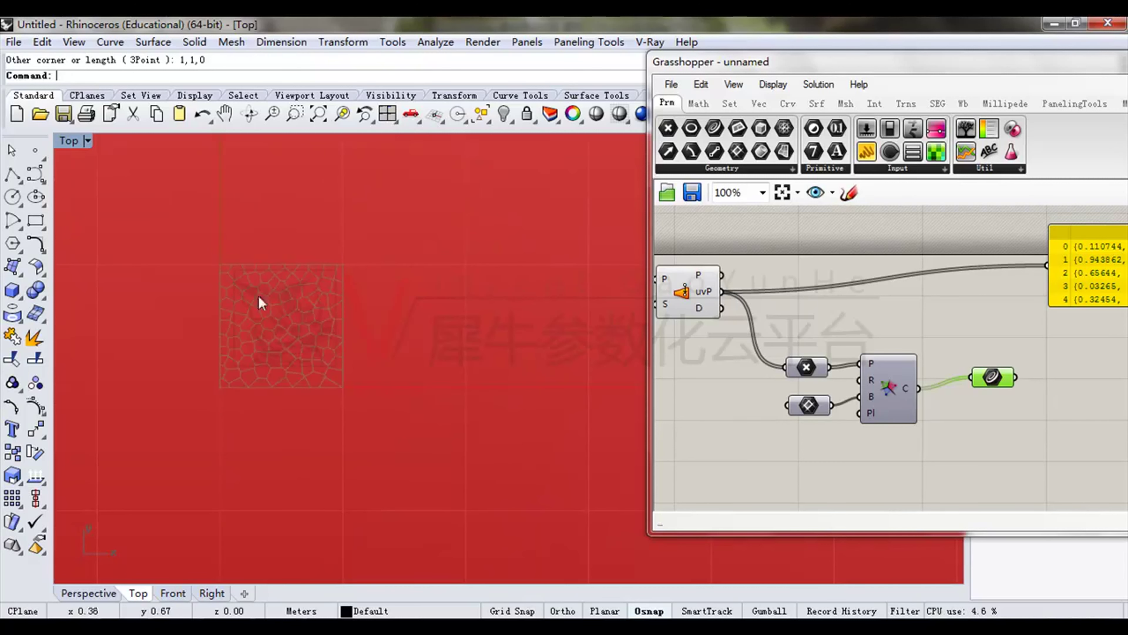
scroll(306, 298, up, 5)
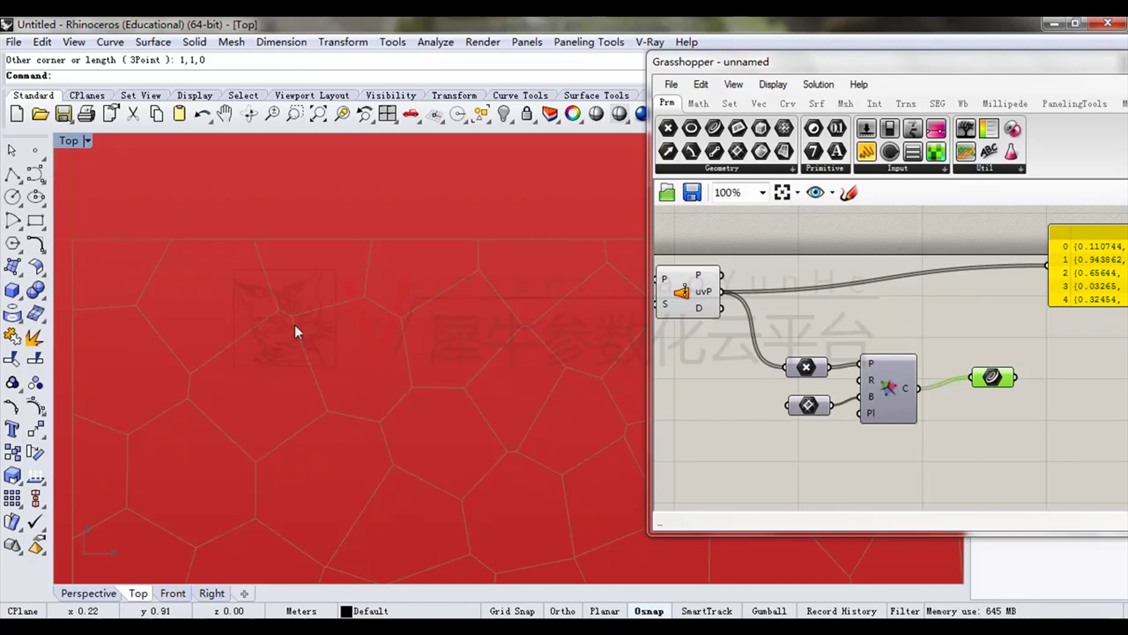
right_drag(447, 348, 404, 327)
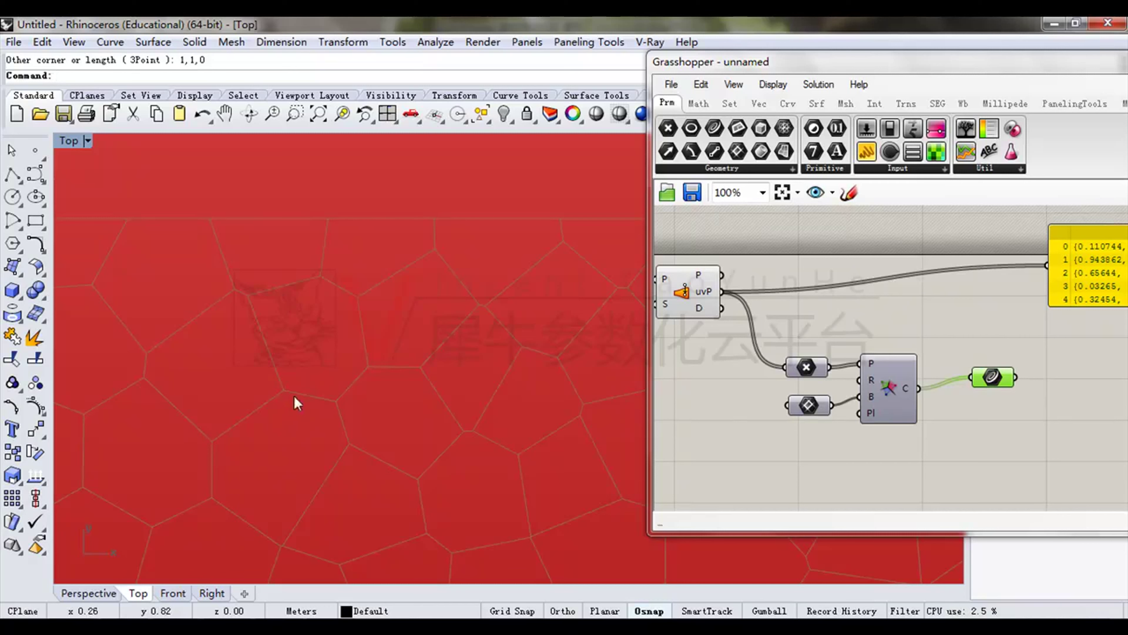
right_drag(347, 434, 330, 369)
Add a panel above the Curve parameter and connect the parameter's output to it.
right_drag(966, 367, 854, 338)
scroll(854, 338, down, 4)
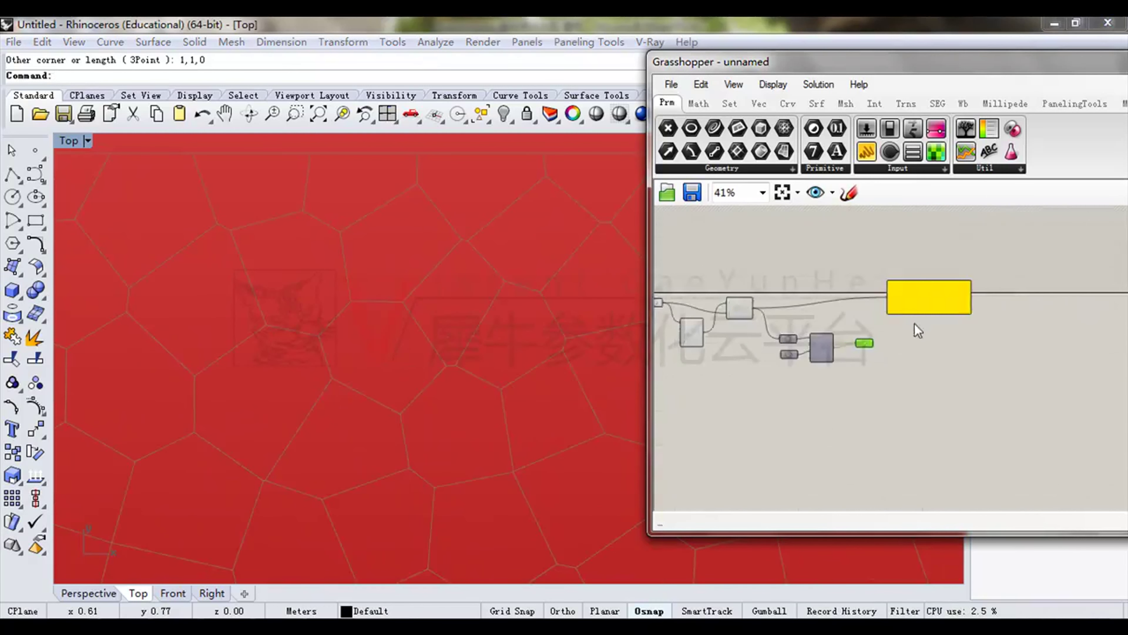
scroll(937, 303, up, 3)
drag(880, 320, 905, 362)
scroll(831, 374, up, 3)
drag(788, 394, 884, 296)
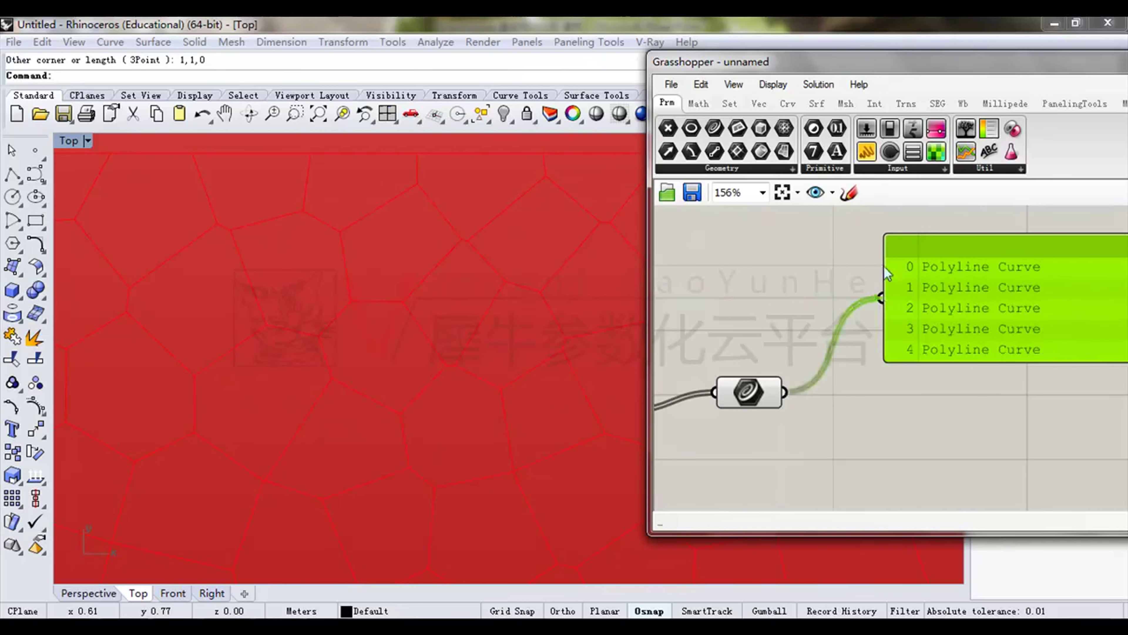
Examine the panel's list of cell curves alongside the Voronoi cells in the Top viewport.
drag(905, 69, 588, 60)
scroll(709, 281, up, 1)
scroll(587, 288, up, 2)
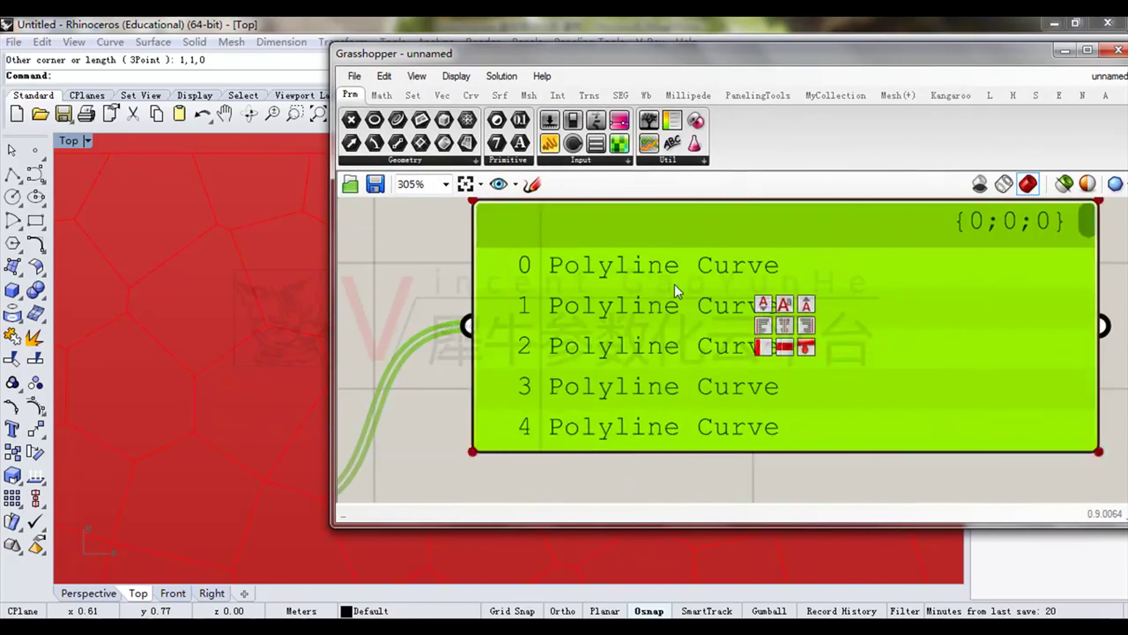
scroll(684, 279, down, 2)
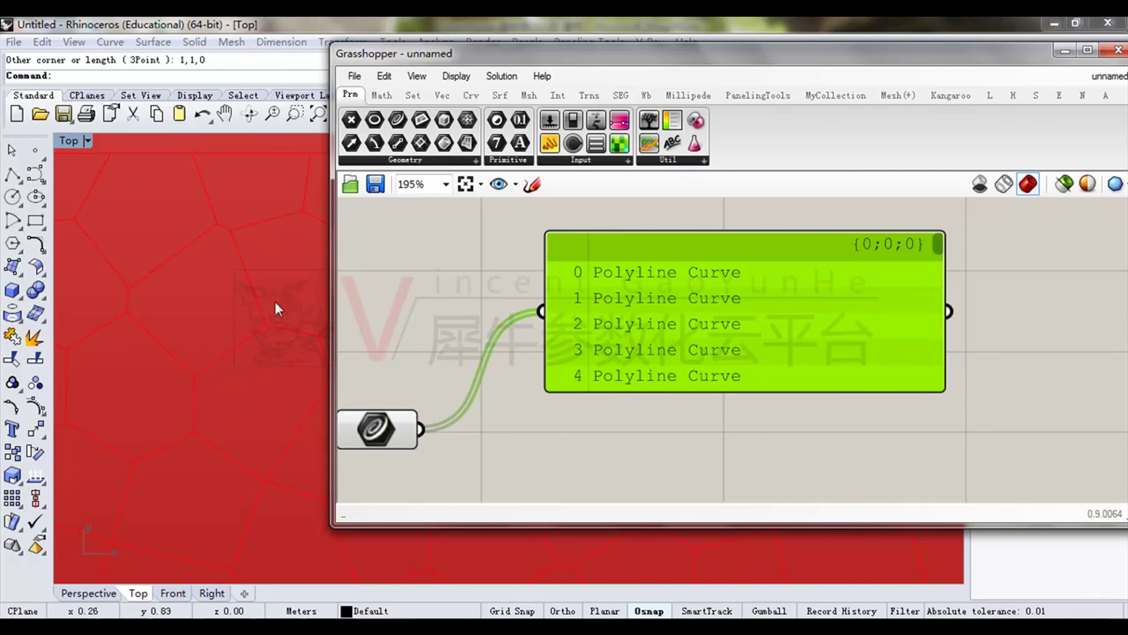
right_drag(649, 353, 729, 338)
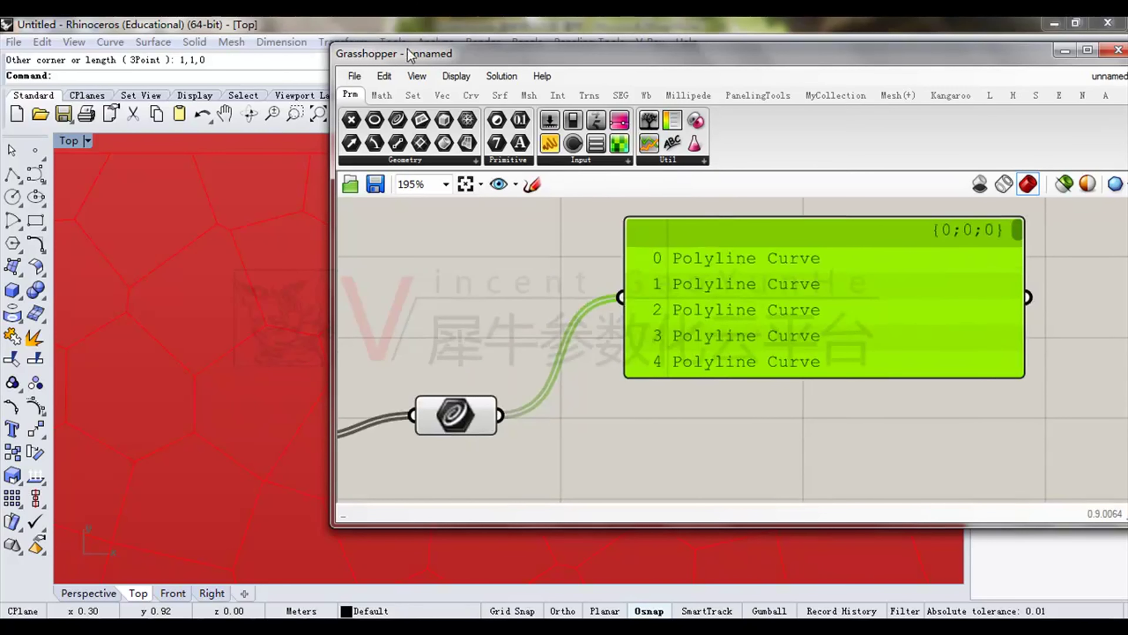
drag(411, 55, 567, 79)
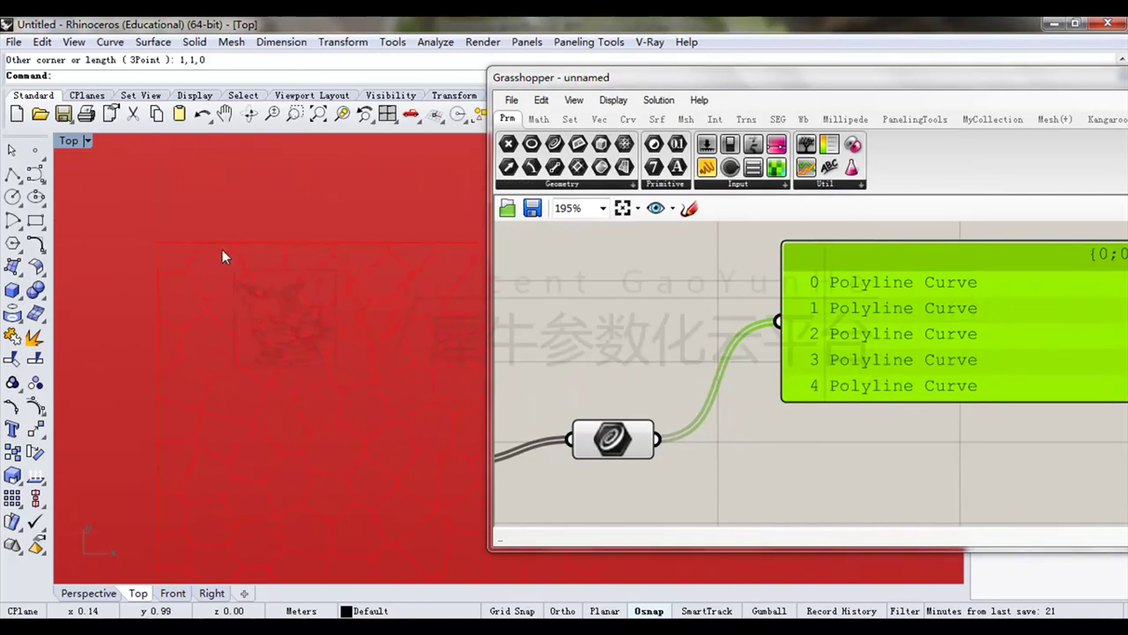
right_drag(700, 371, 772, 349)
scroll(772, 349, down, 2)
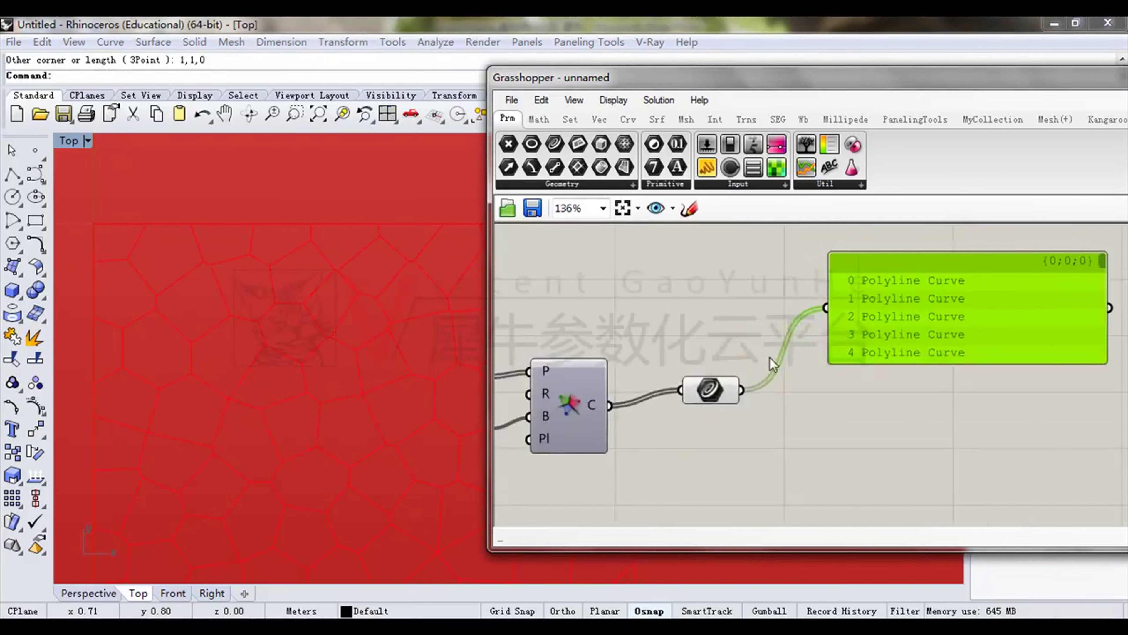
right_drag(851, 324, 788, 348)
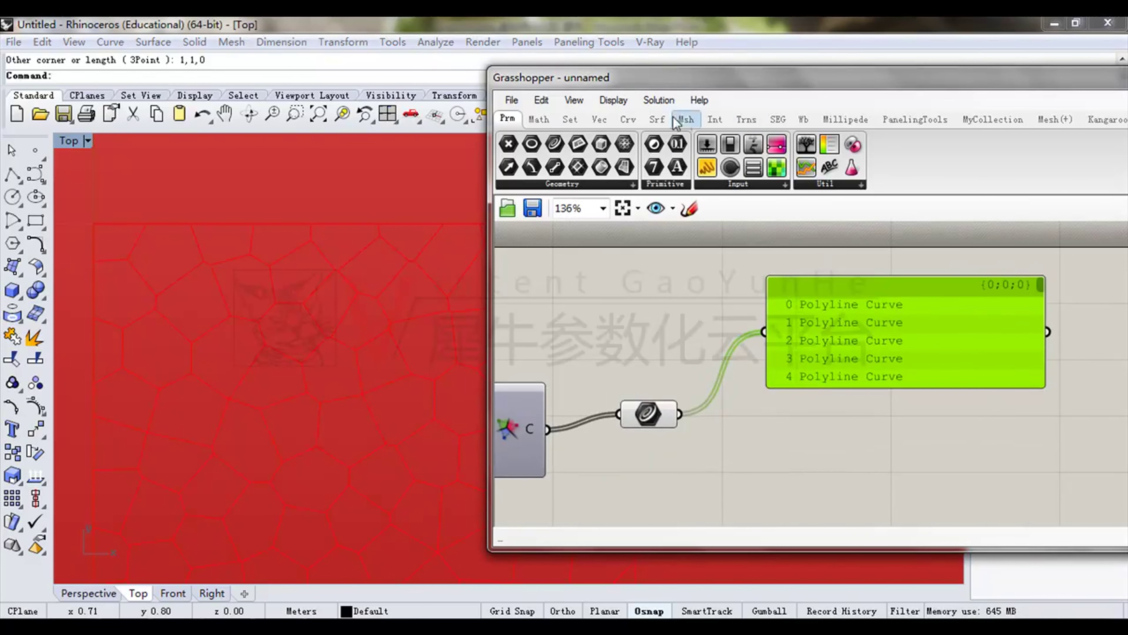
Look up the Evaluate Surface component and inspect the selected Curve parameter's cells against the surface.
click(656, 125)
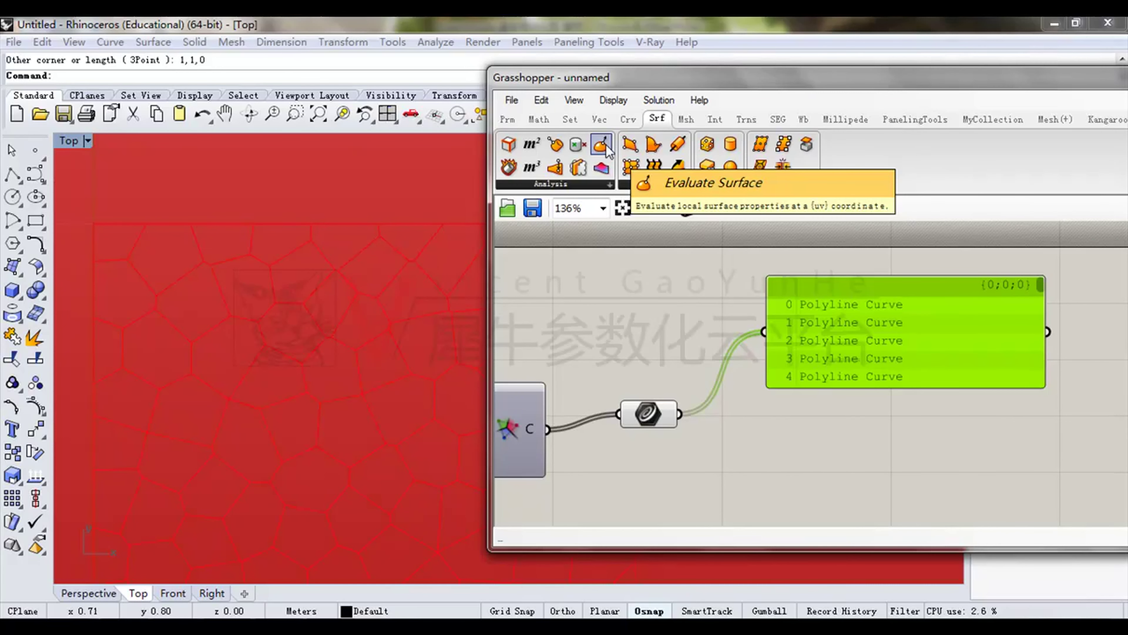
right_drag(244, 342, 245, 371)
scroll(255, 300, down, 15)
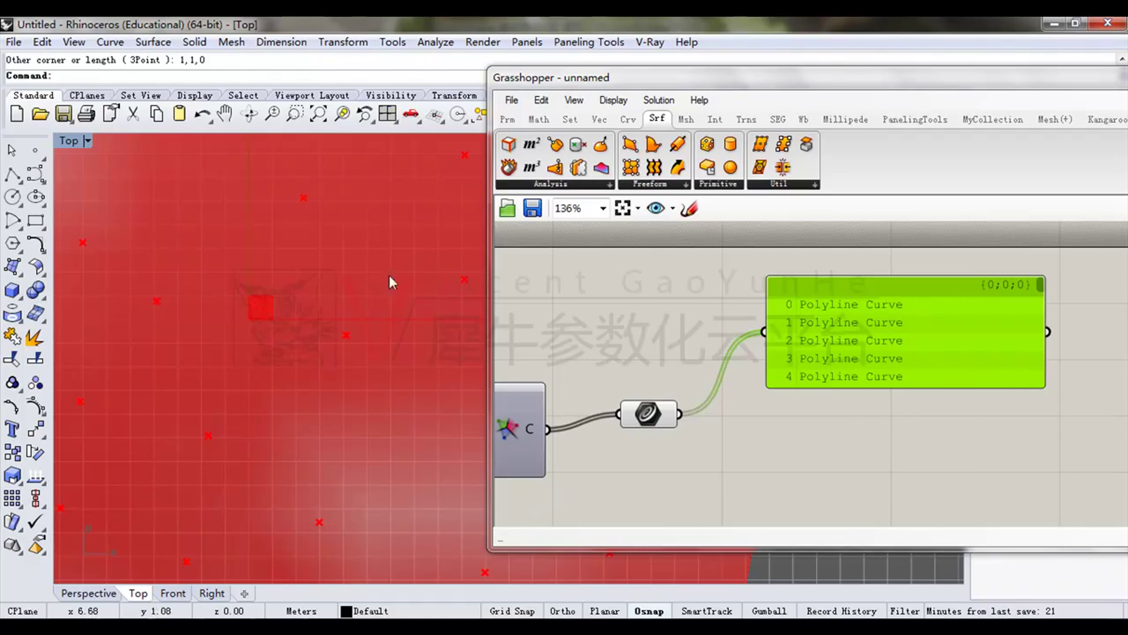
click(644, 405)
right_drag(256, 296, 272, 348)
scroll(272, 349, up, 20)
scroll(349, 327, down, 6)
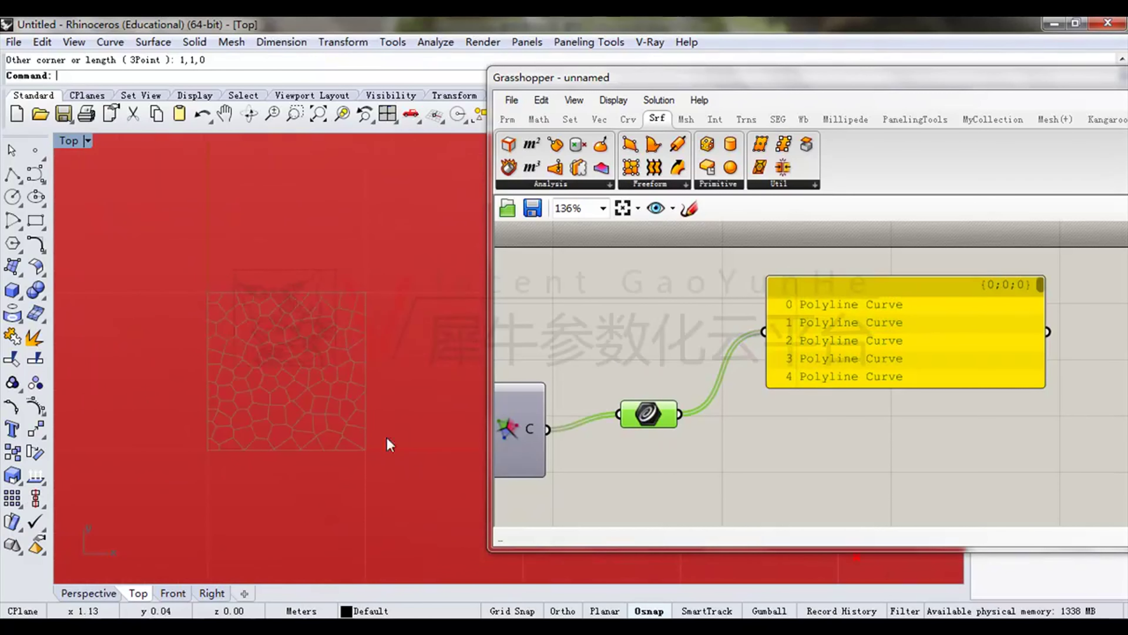
Move the panel farther from the Voronoi component and align the Curve parameter with its C output.
drag(657, 78, 623, 62)
drag(764, 307, 910, 334)
right_drag(755, 378, 835, 337)
drag(780, 317, 694, 397)
drag(694, 354, 687, 378)
click(756, 332)
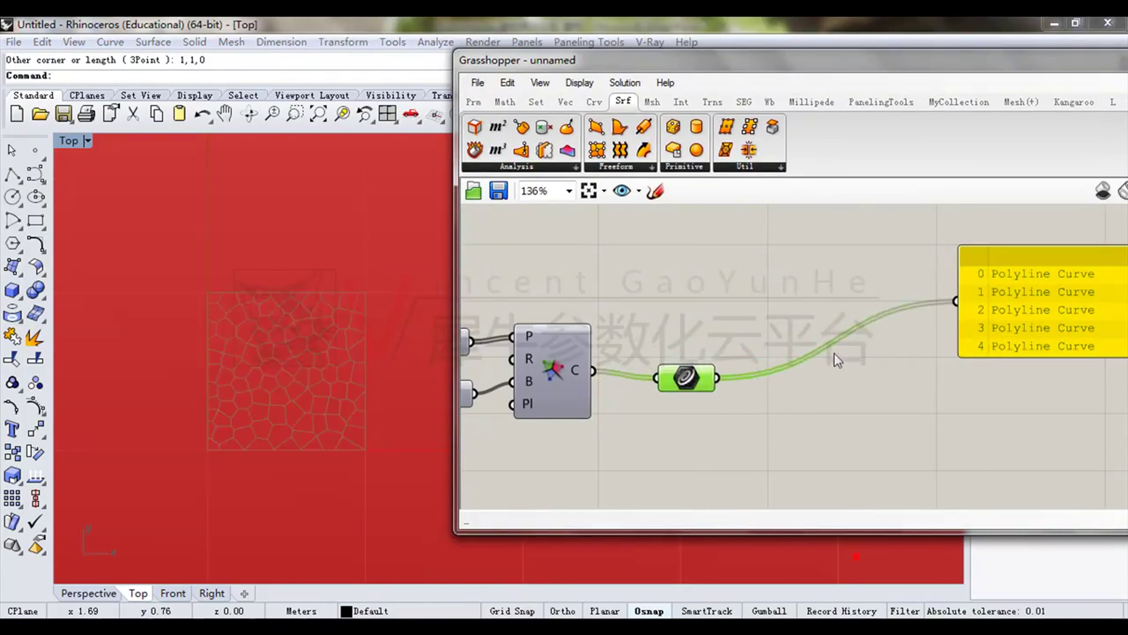
Add a Control Points component below the Curve parameter and connect the cell curves to its C input.
right_drag(832, 353, 701, 341)
right_drag(324, 292, 330, 332)
scroll(333, 338, up, 5)
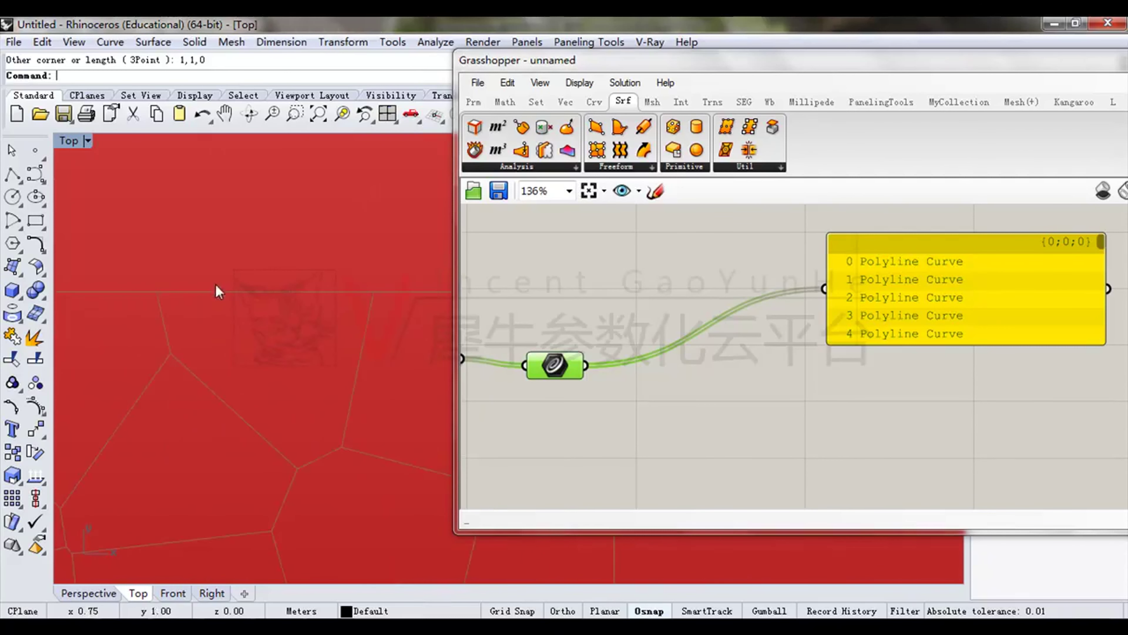
click(594, 102)
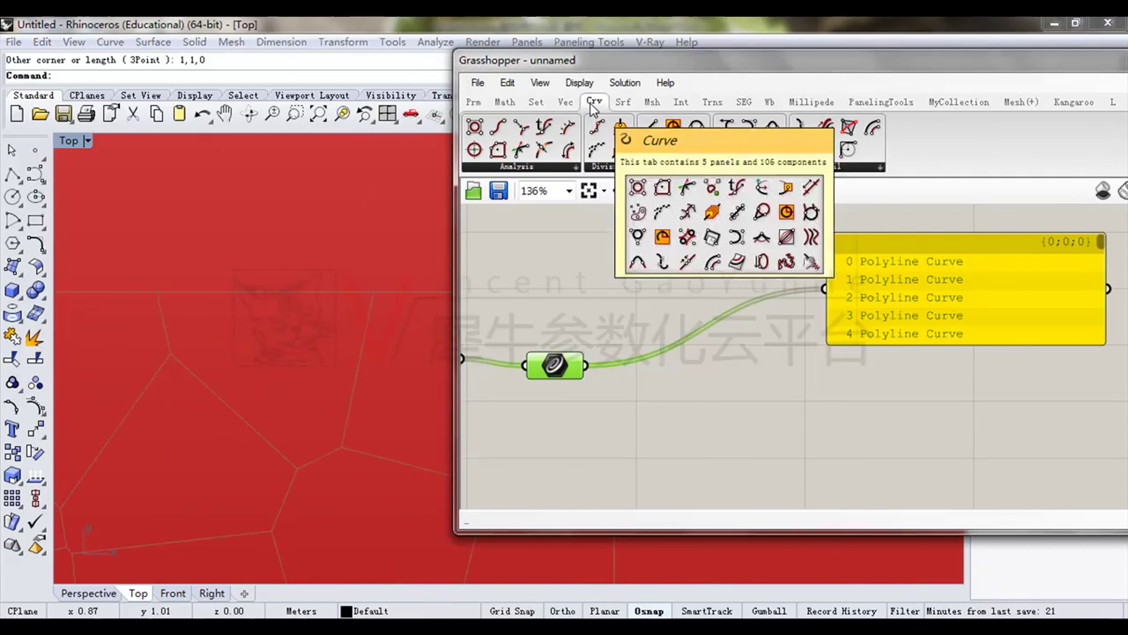
click(540, 167)
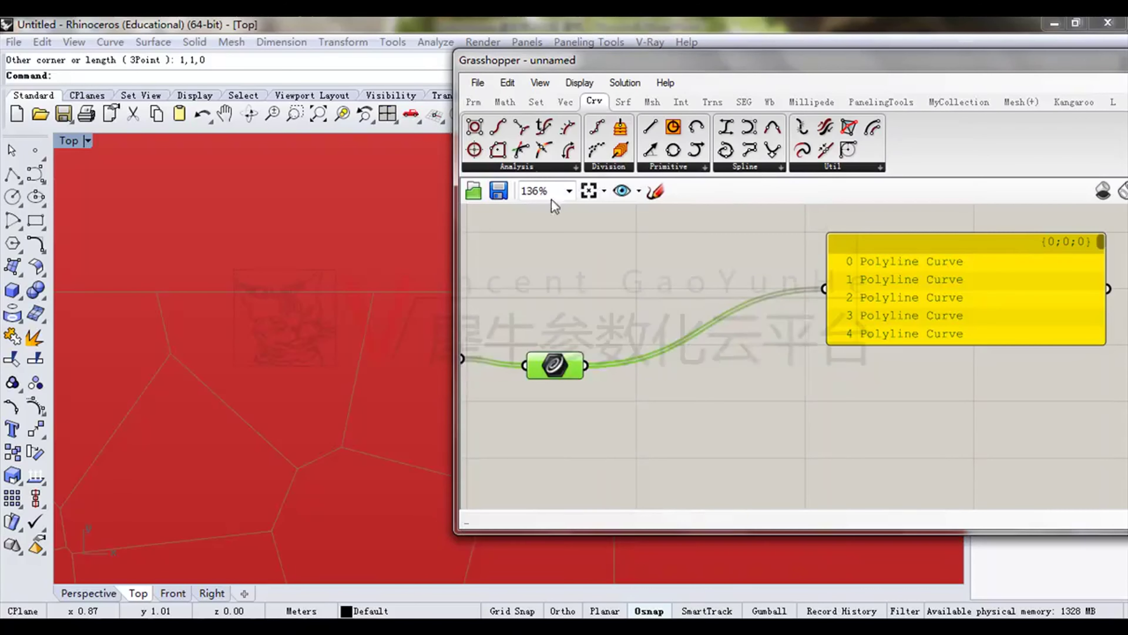
click(774, 356)
drag(774, 356, 749, 405)
right_drag(748, 405, 763, 370)
drag(662, 355, 672, 382)
Connect the Control Points component's P output to the panel and select the component to inspect the cell vertices.
drag(596, 72, 739, 76)
scroll(400, 365, down, 5)
scroll(398, 285, up, 4)
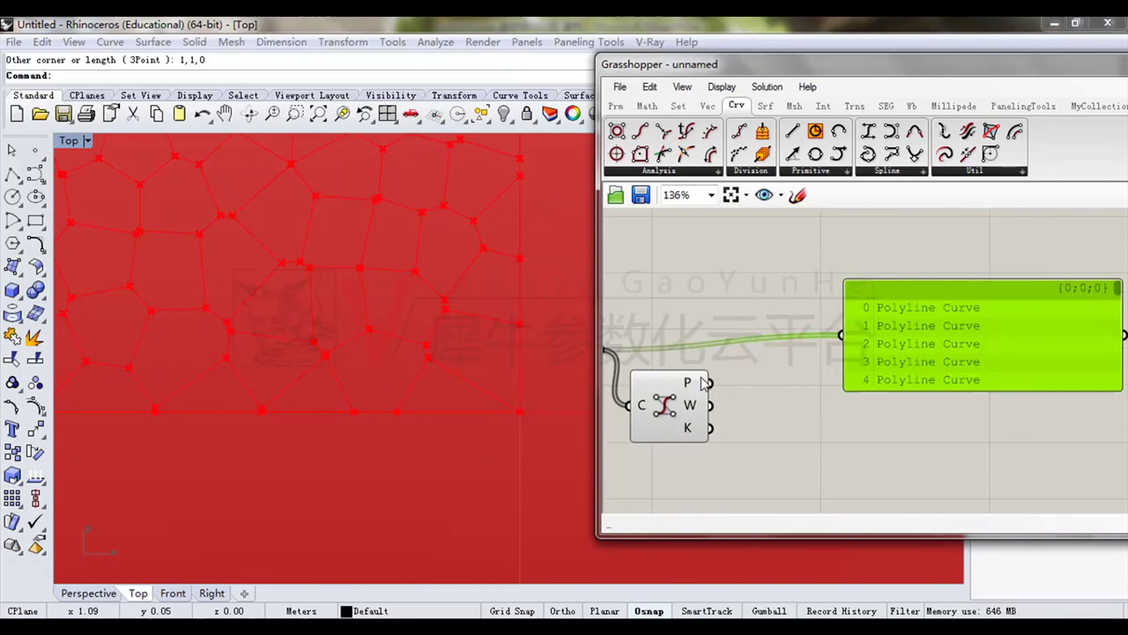
drag(711, 383, 841, 334)
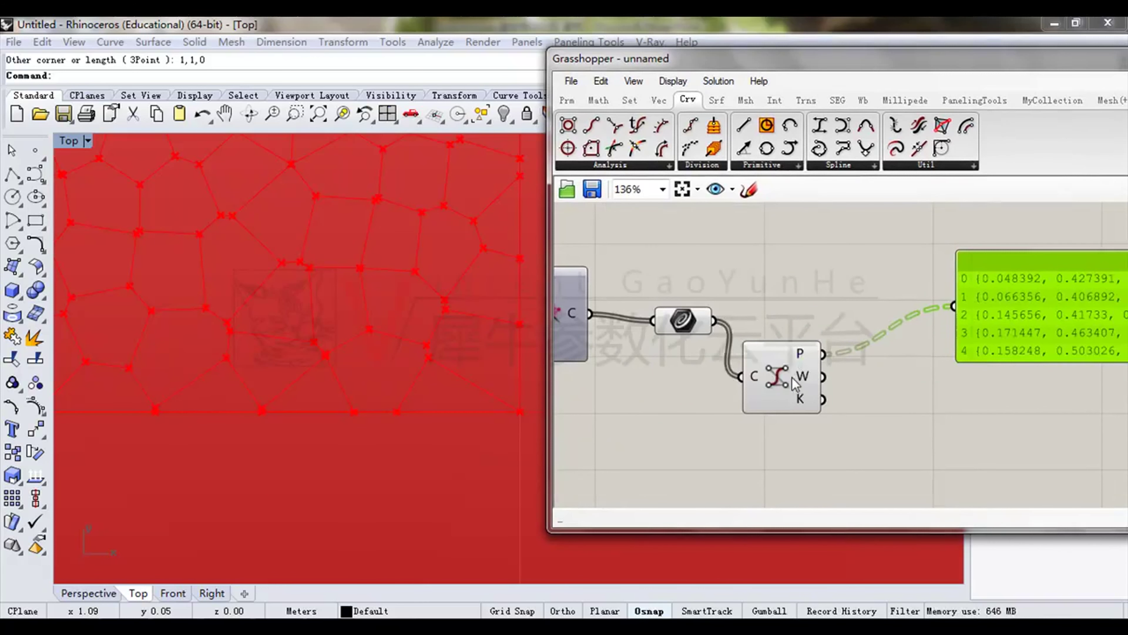
click(791, 377)
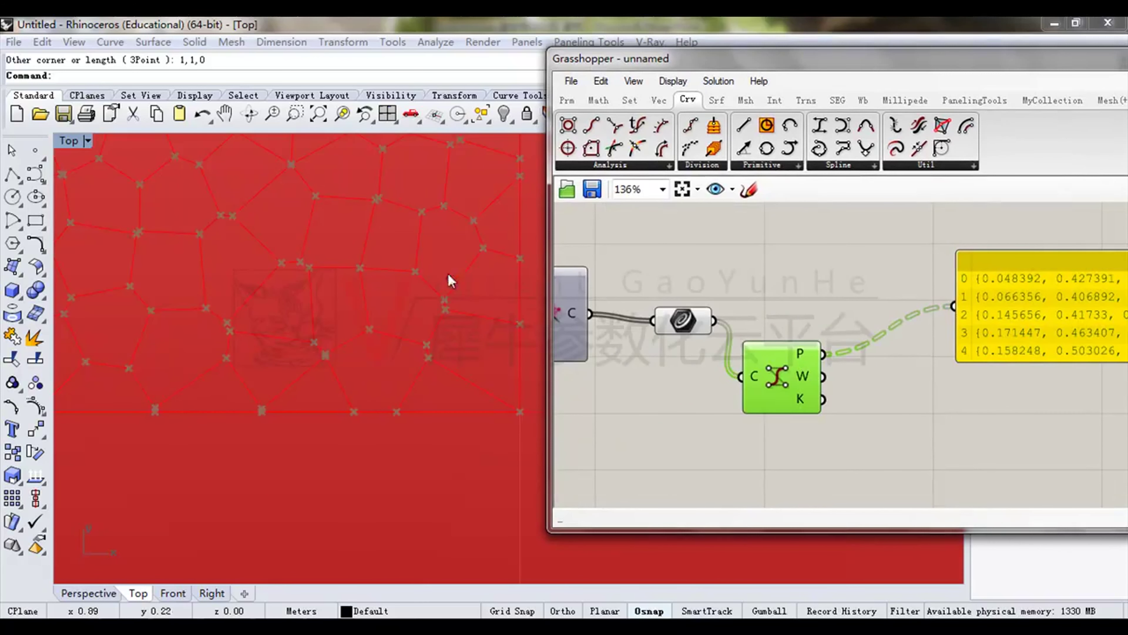
scroll(337, 289, up, 3)
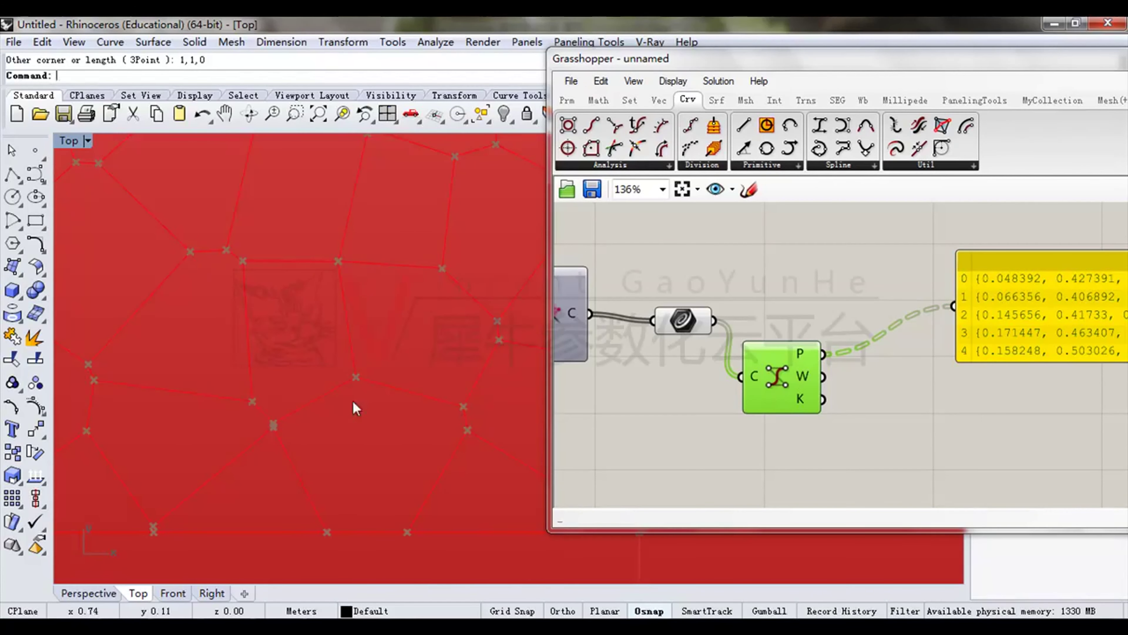
scroll(262, 377, up, 3)
scroll(259, 378, down, 6)
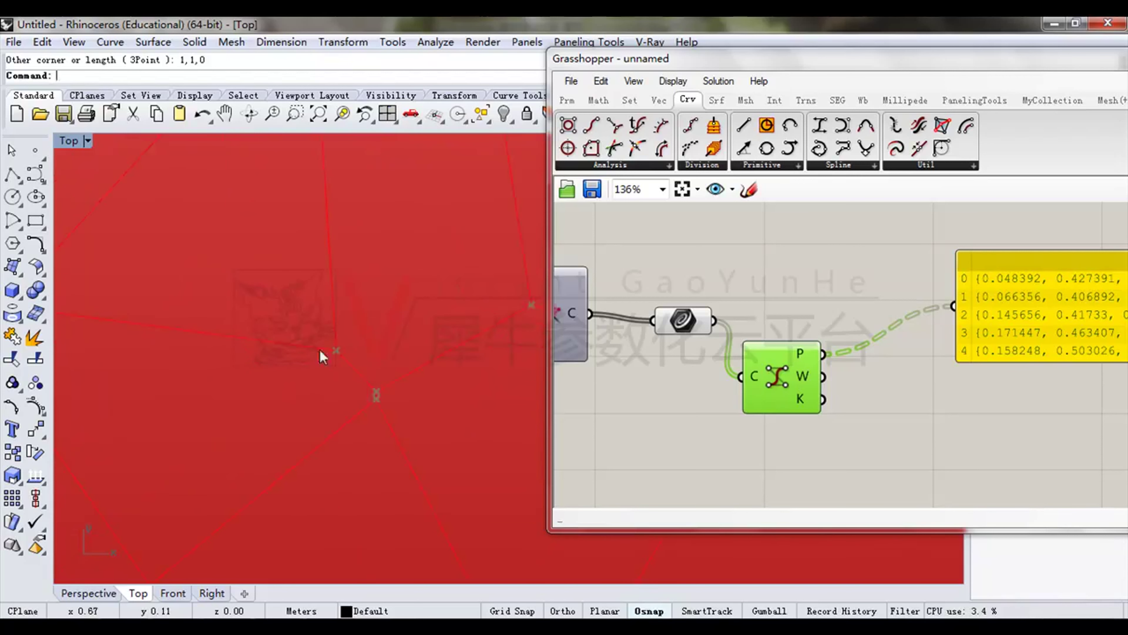
Enlarge the panel to show the first cell's full point list and maximize the Grasshopper window.
right_drag(970, 353, 782, 357)
drag(822, 361, 821, 420)
right_drag(887, 391, 757, 382)
drag(913, 337, 950, 337)
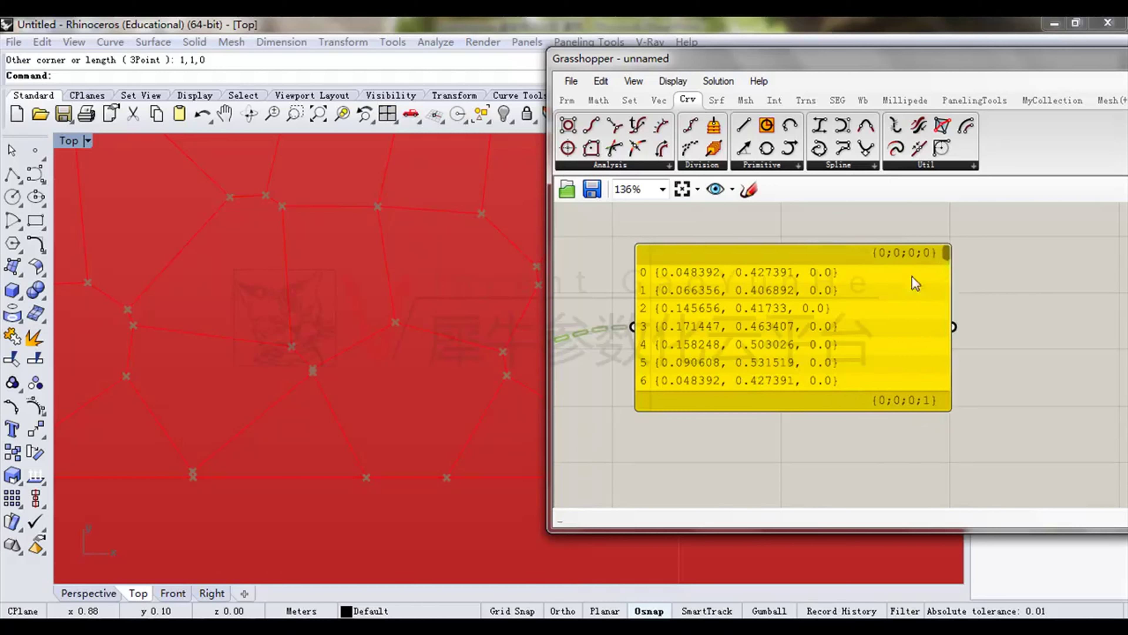
mouse_move(947, 255)
mouse_down()
mouse_move(952, 392)
mouse_move(952, 250)
mouse_up()
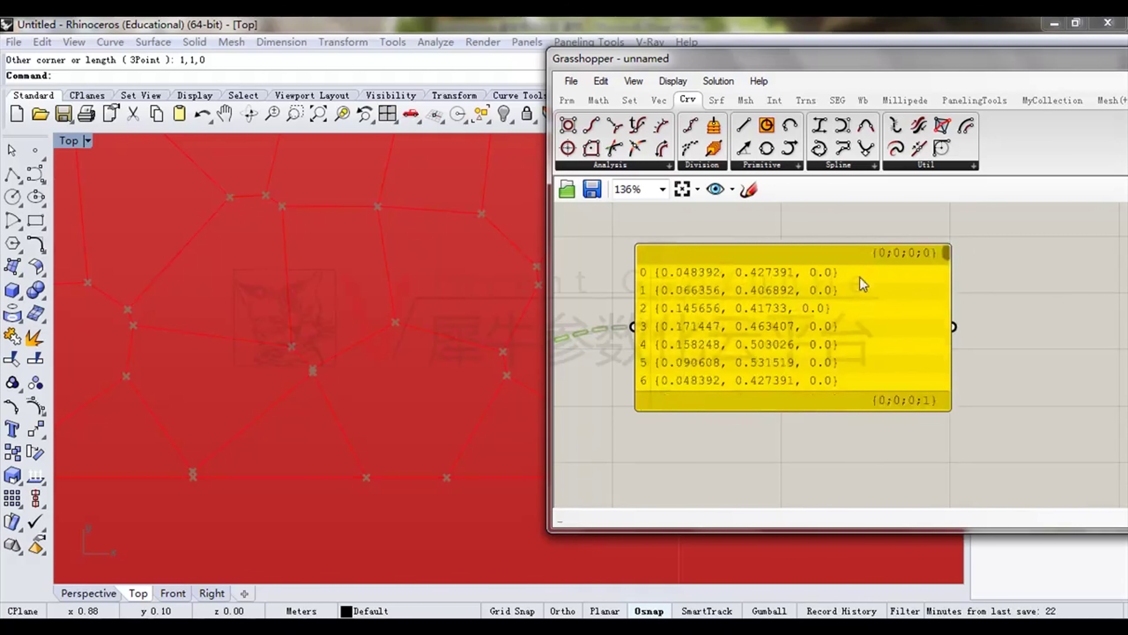
right_drag(810, 287, 882, 278)
drag(803, 58, 785, 17)
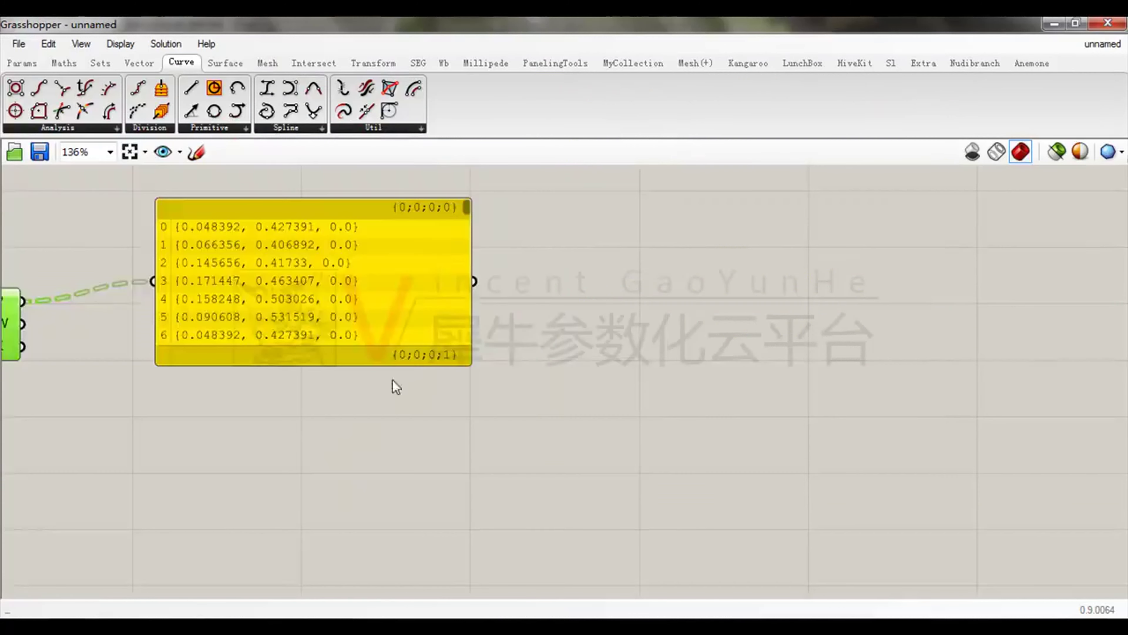
Draw a closed five-sided polyline on the empty grid beside the surface in Rhino's Top viewport.
right_drag(305, 304, 608, 358)
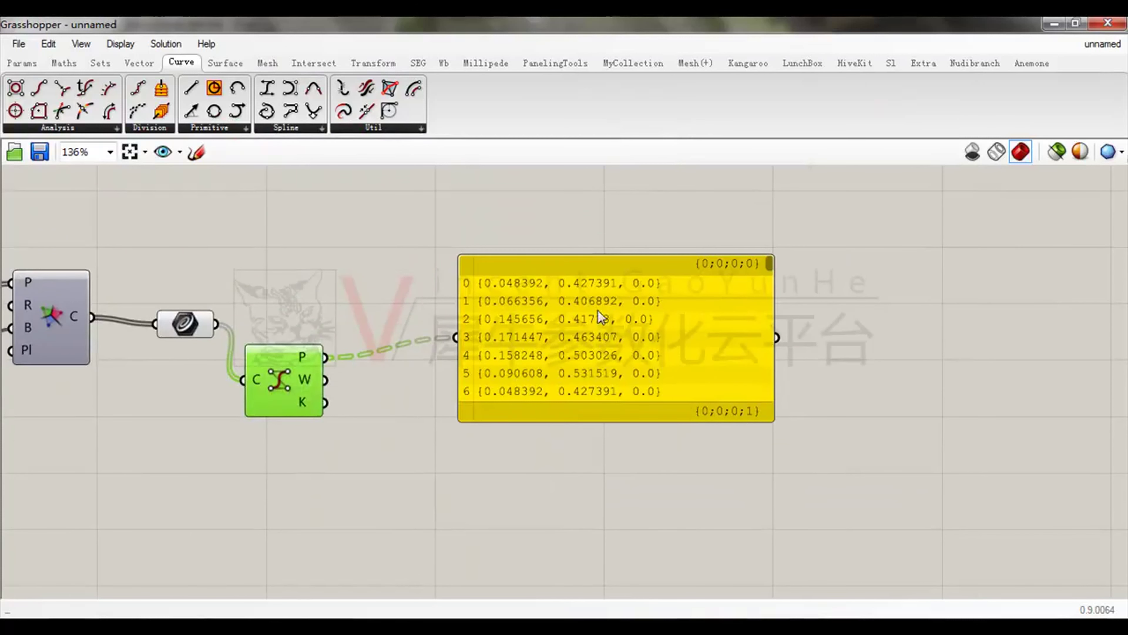
scroll(598, 315, up, 2)
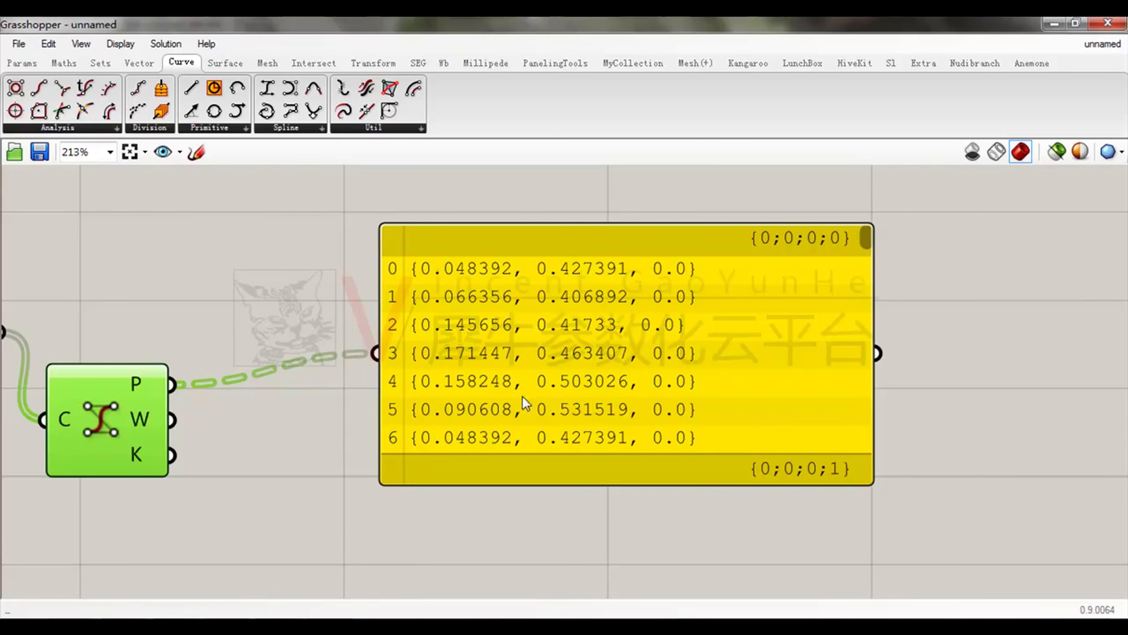
right_drag(430, 308, 616, 304)
double_click(351, 24)
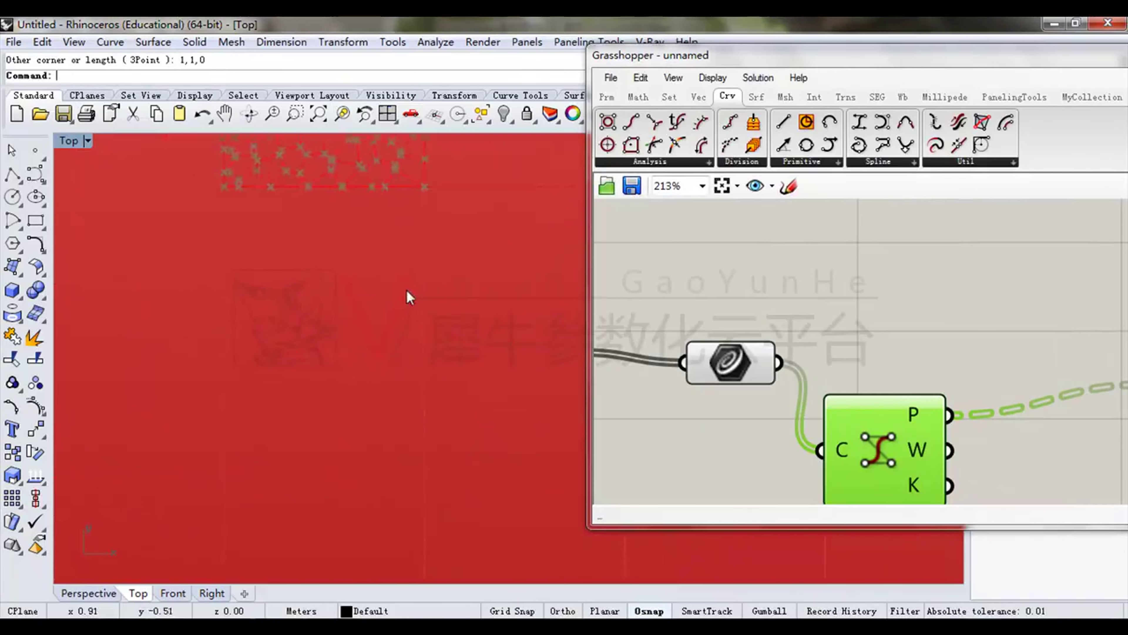
scroll(463, 330, down, 10)
right_drag(321, 250, 36, 226)
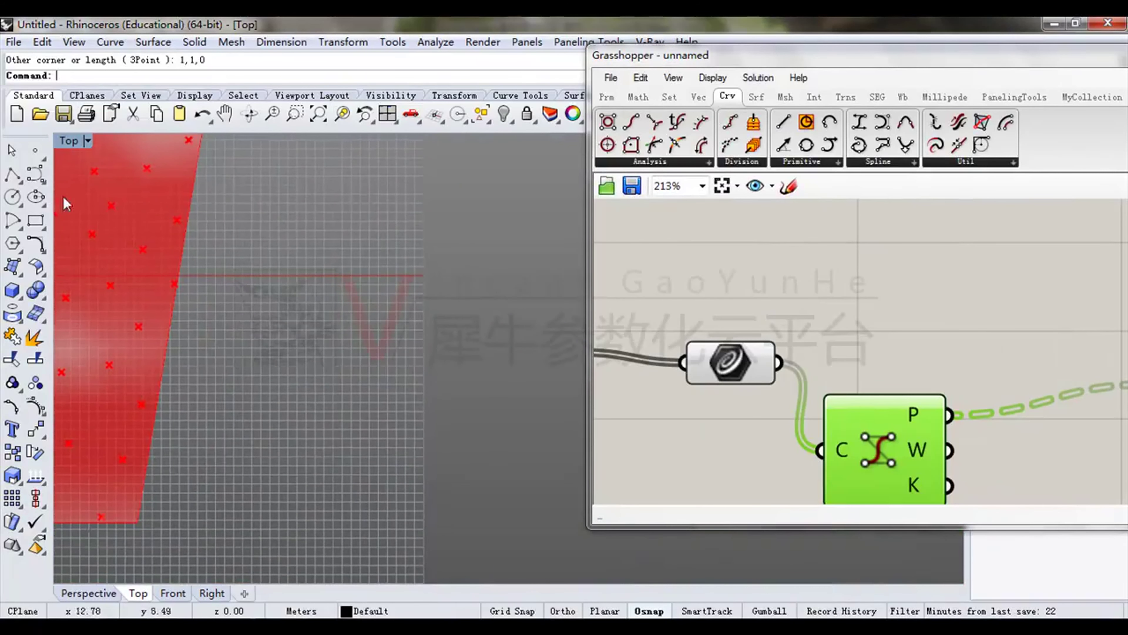
click(12, 174)
click(358, 307)
click(278, 368)
click(333, 445)
click(438, 421)
click(448, 348)
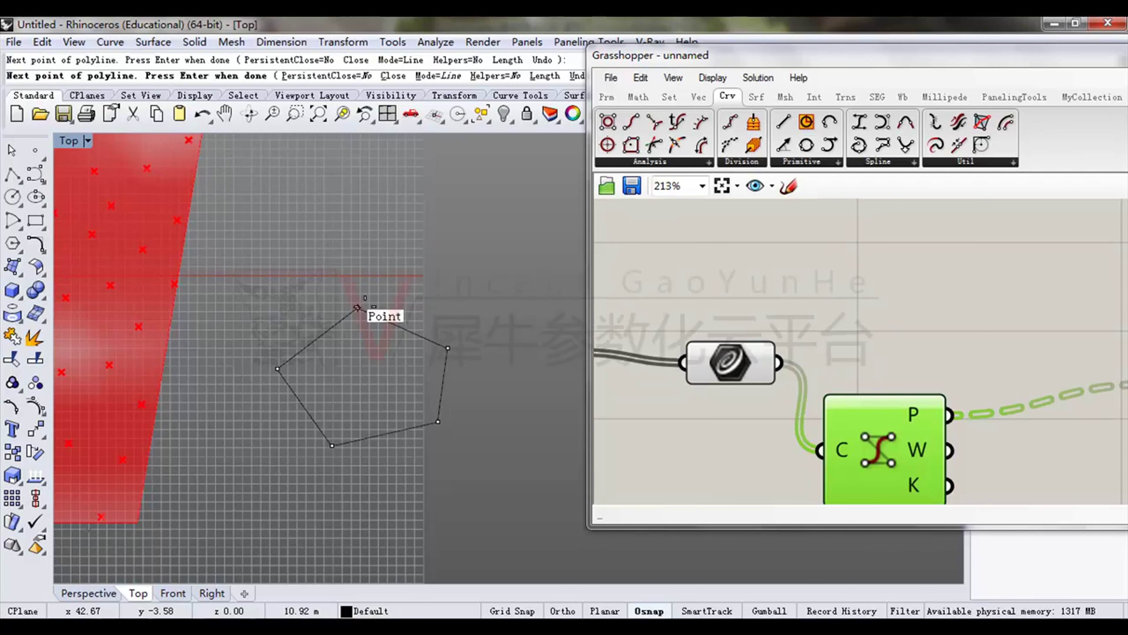
click(358, 307)
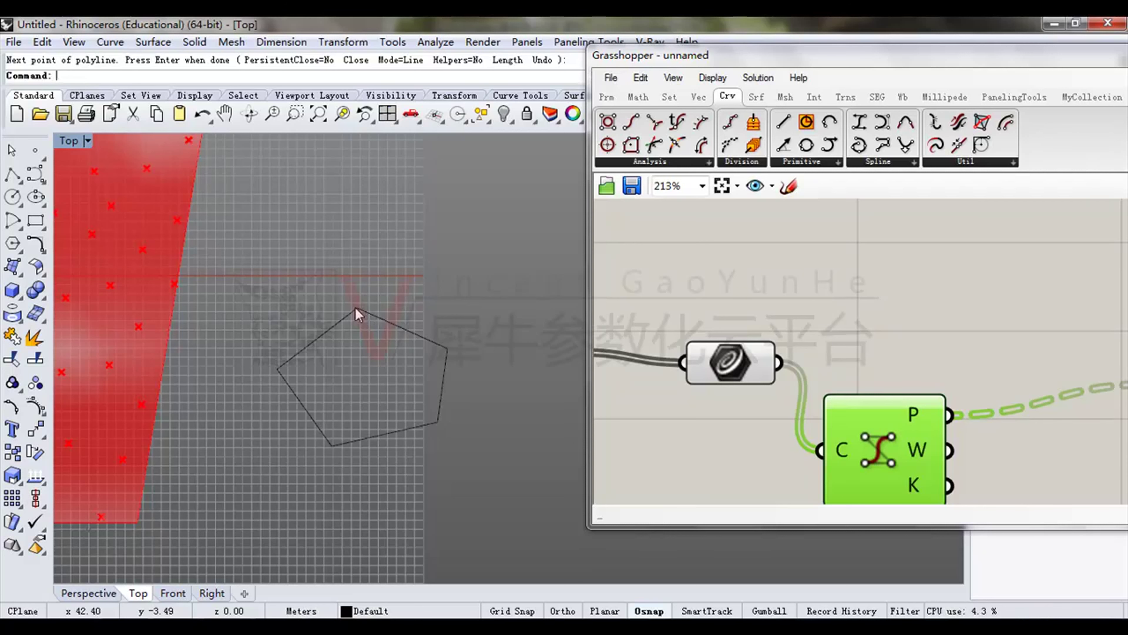
Delete the five-sided polyline and compare the first and last points of the first cell in the Grasshopper panel.
click(355, 307)
key(Delete)
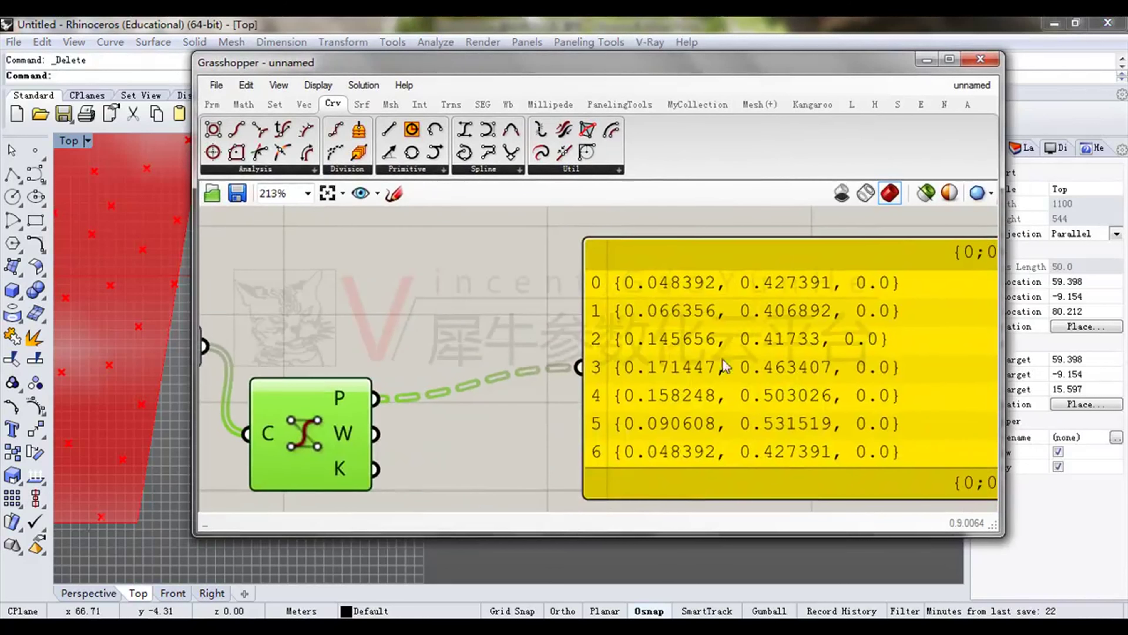
scroll(705, 397, down, 4)
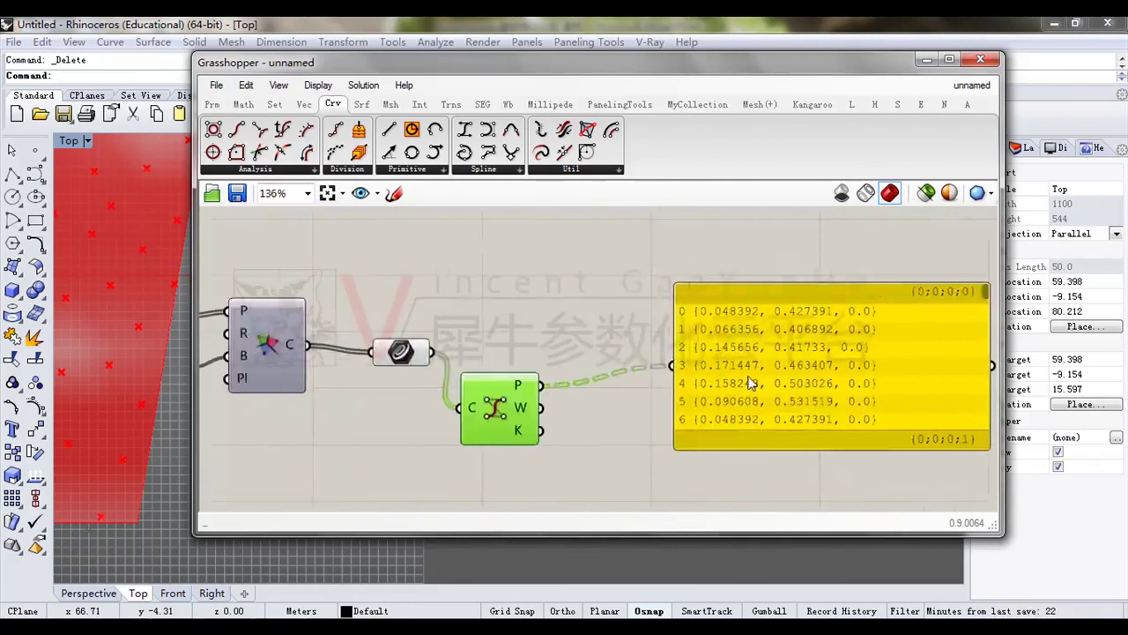
scroll(751, 383, up, 3)
scroll(681, 448, down, 1)
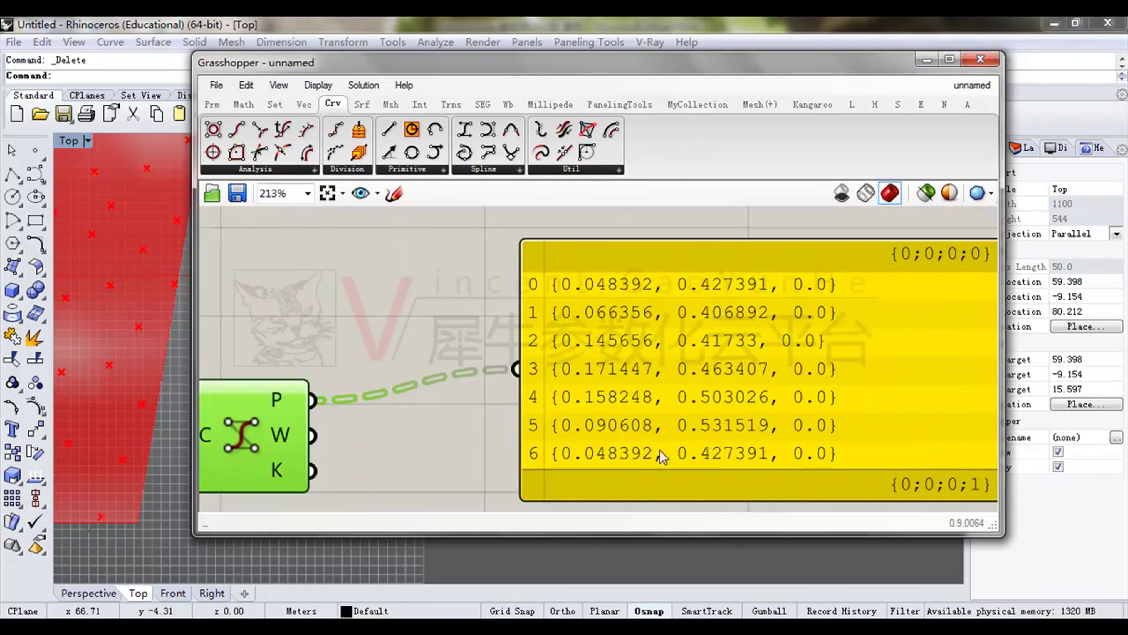
scroll(687, 462, down, 3)
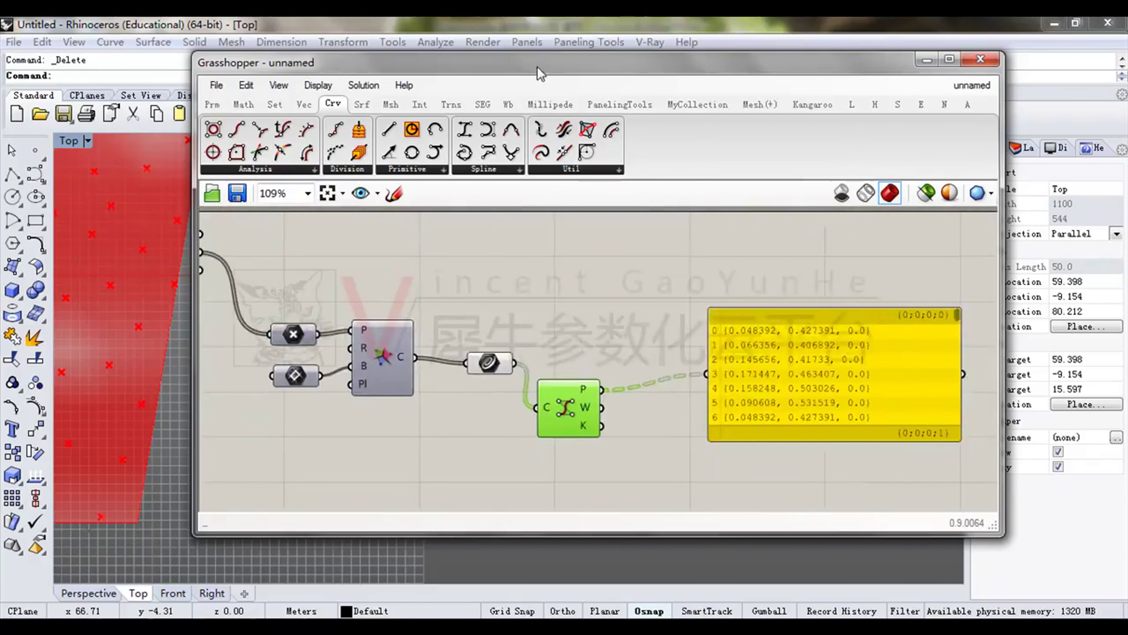
Maximize the Grasshopper window, lengthen the panel downward, and browse the cells' point lists before returning to the first branch.
double_click(538, 69)
drag(788, 416, 786, 511)
scroll(848, 386, up, 1)
drag(882, 233, 881, 390)
scroll(955, 351, up, 2)
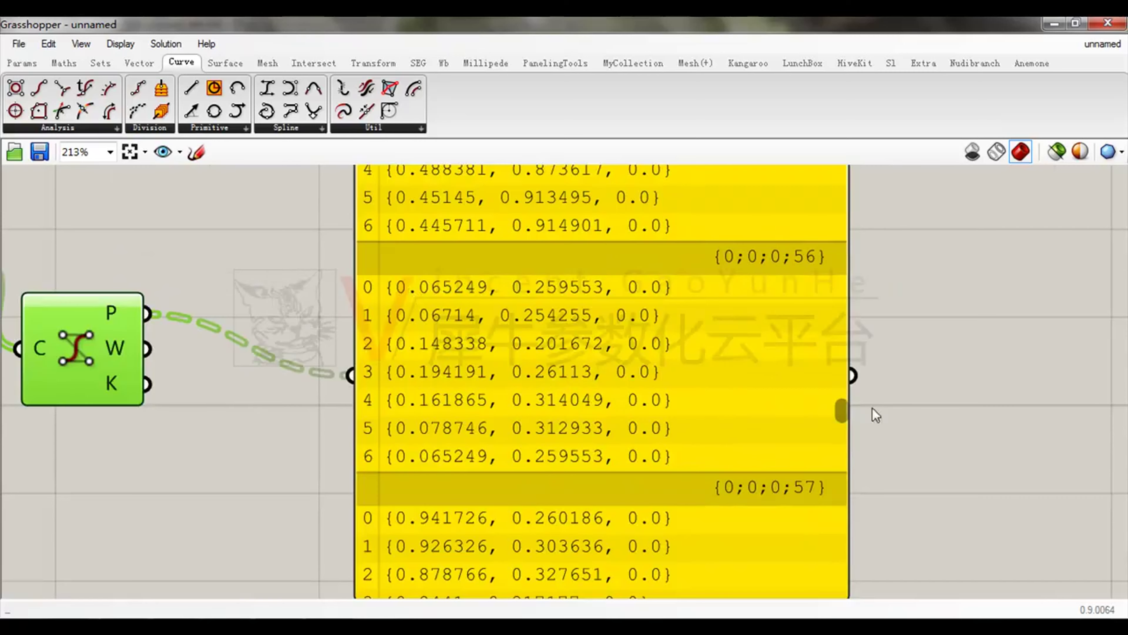
right_drag(872, 408, 870, 477)
drag(839, 472, 846, 181)
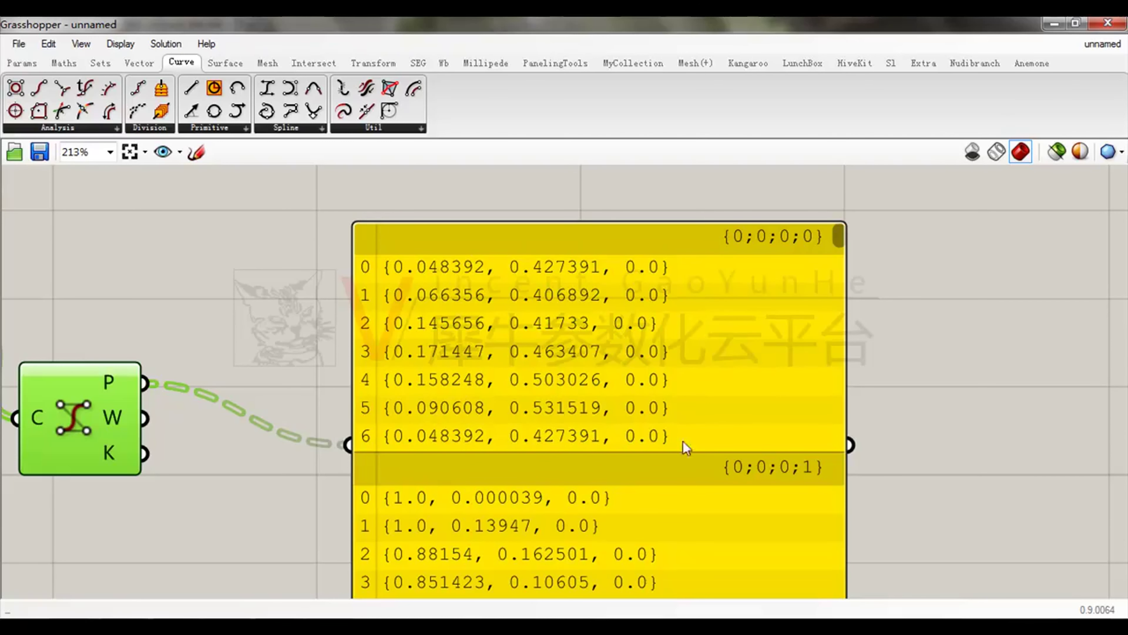
Add a Shift List component below the Control Points component.
click(98, 63)
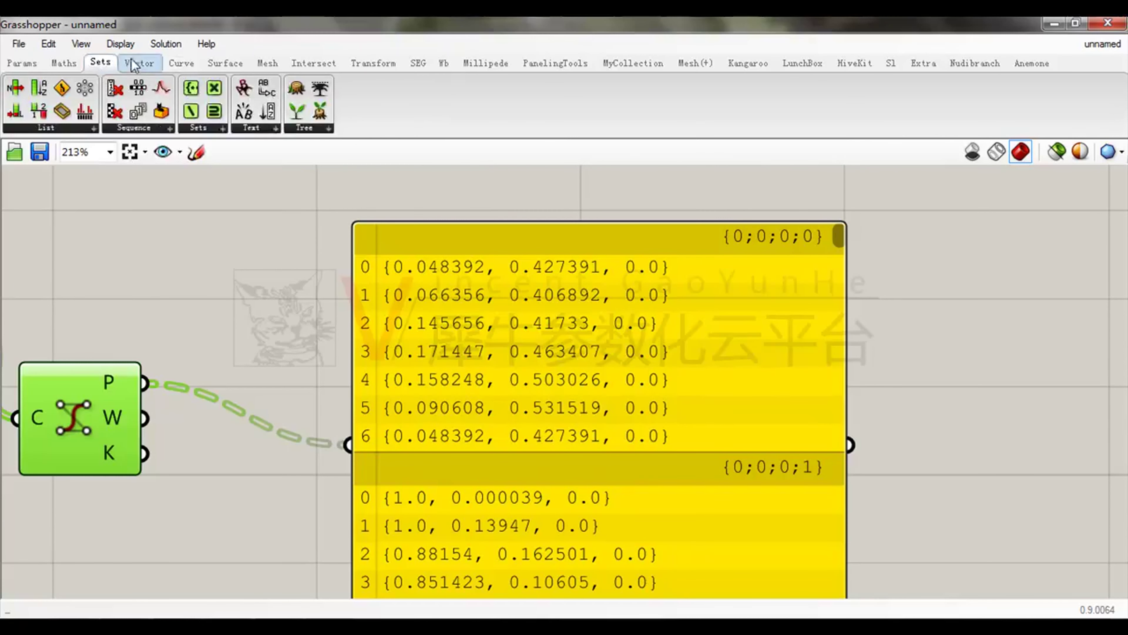
click(40, 128)
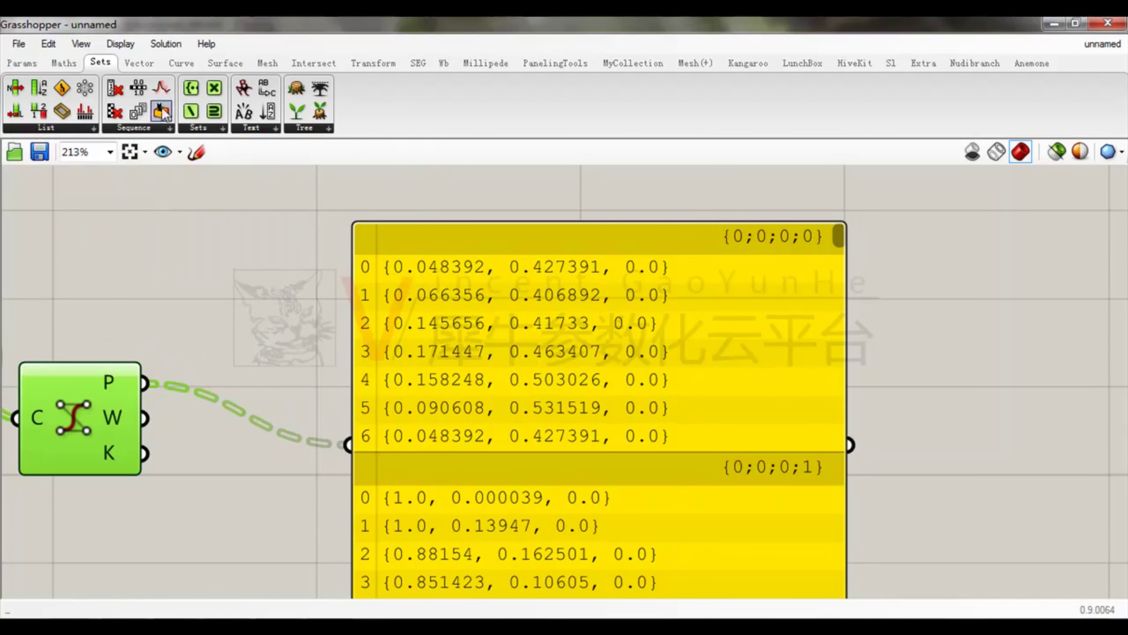
click(144, 128)
mouse_move(49, 130)
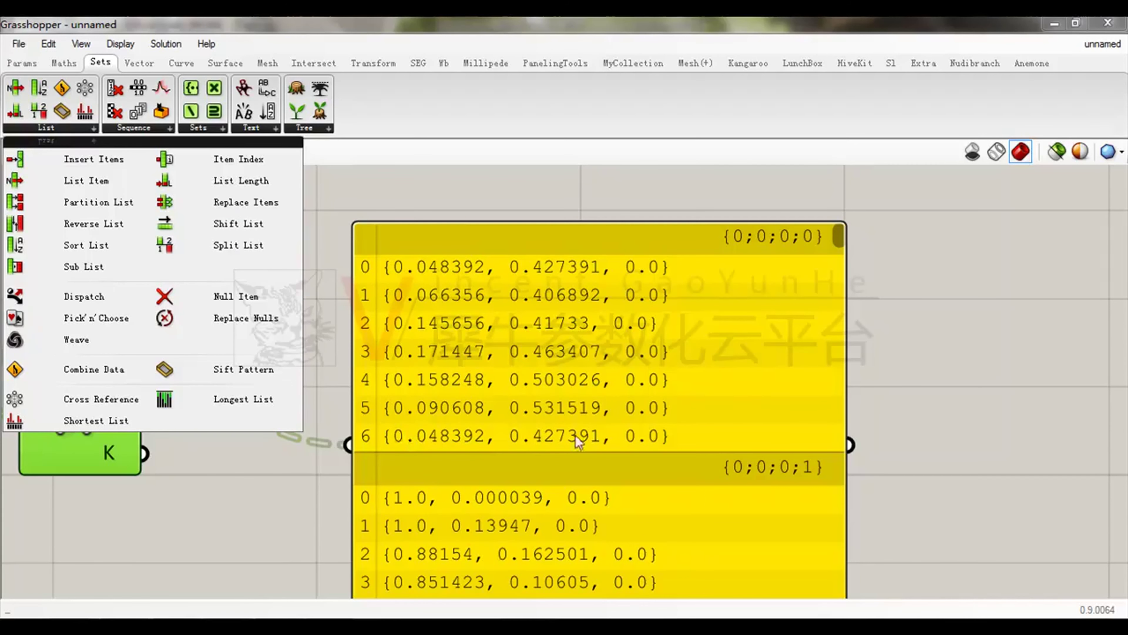
right_drag(599, 447, 569, 246)
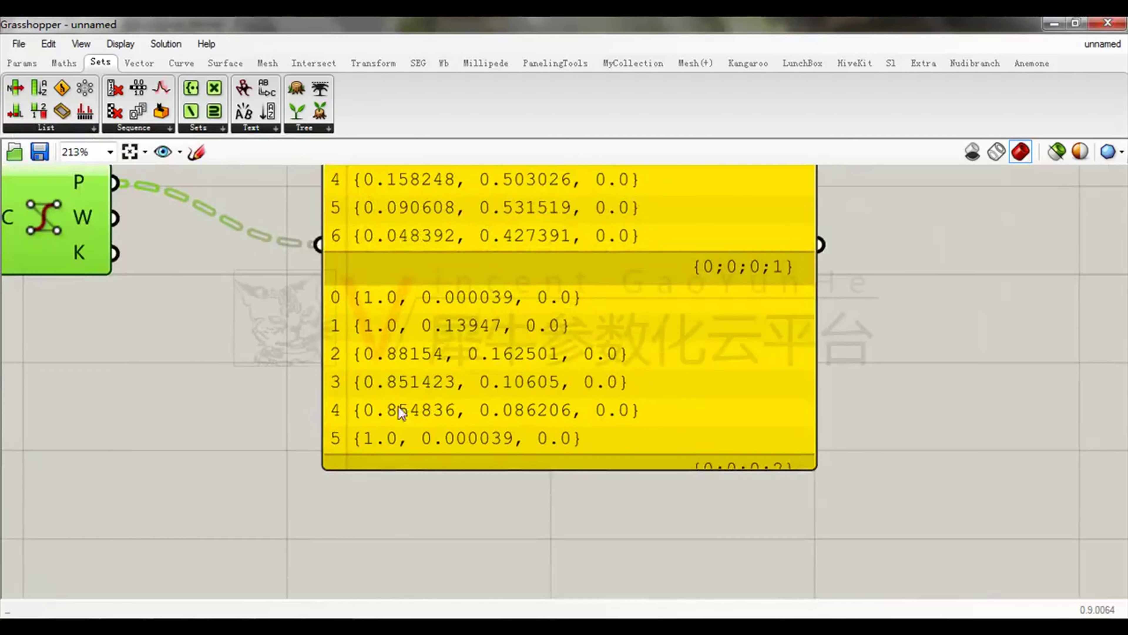
scroll(500, 358, down, 2)
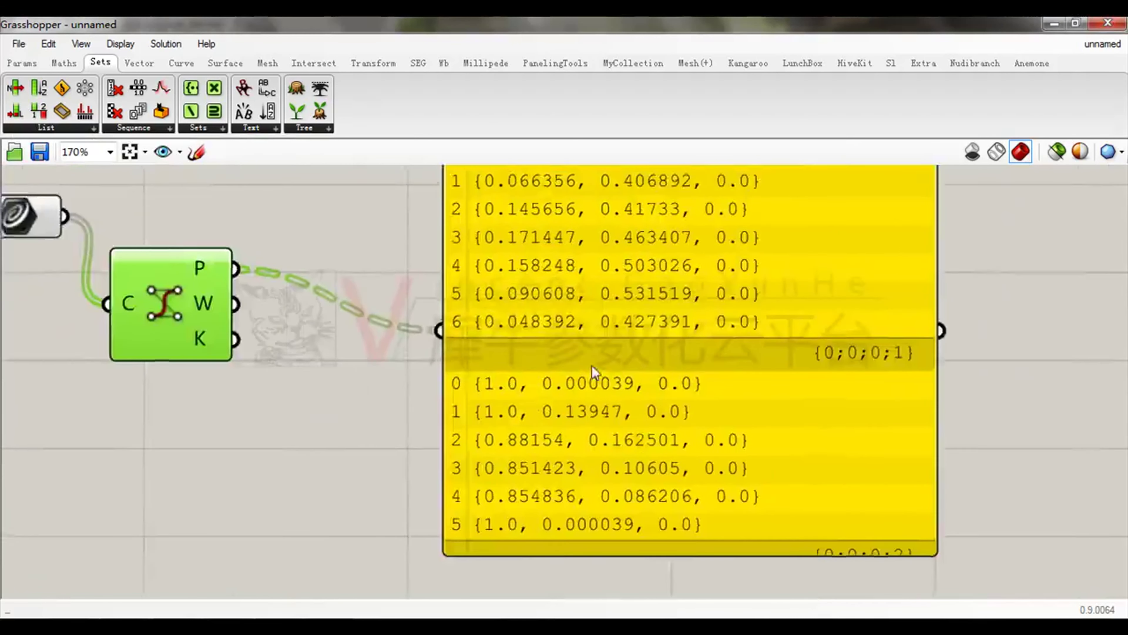
right_drag(383, 321, 357, 343)
click(138, 130)
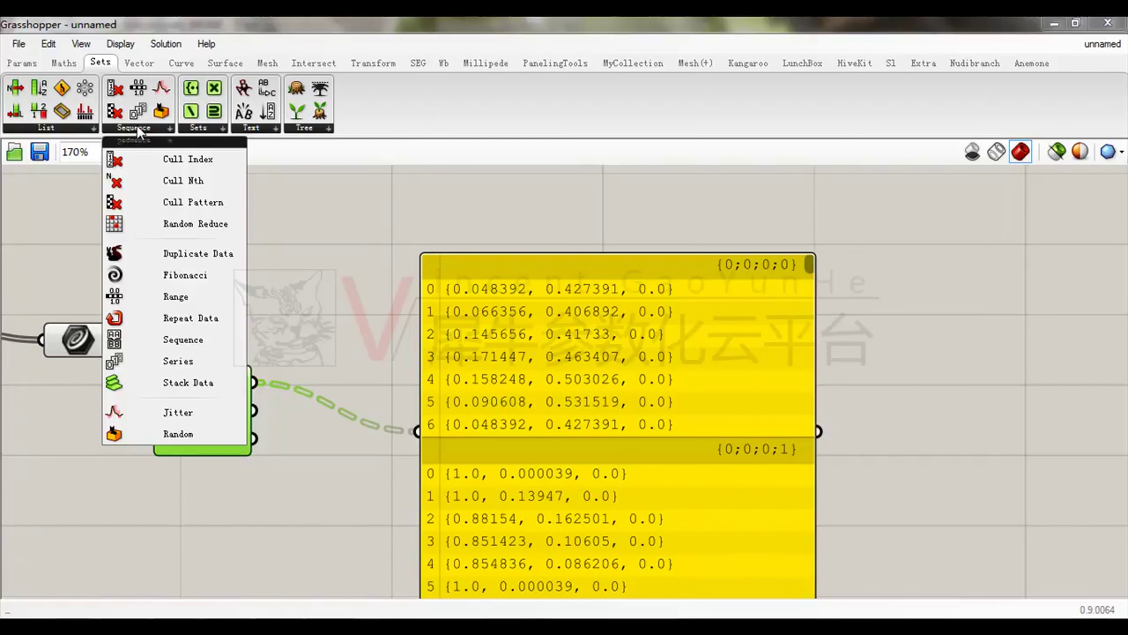
click(84, 130)
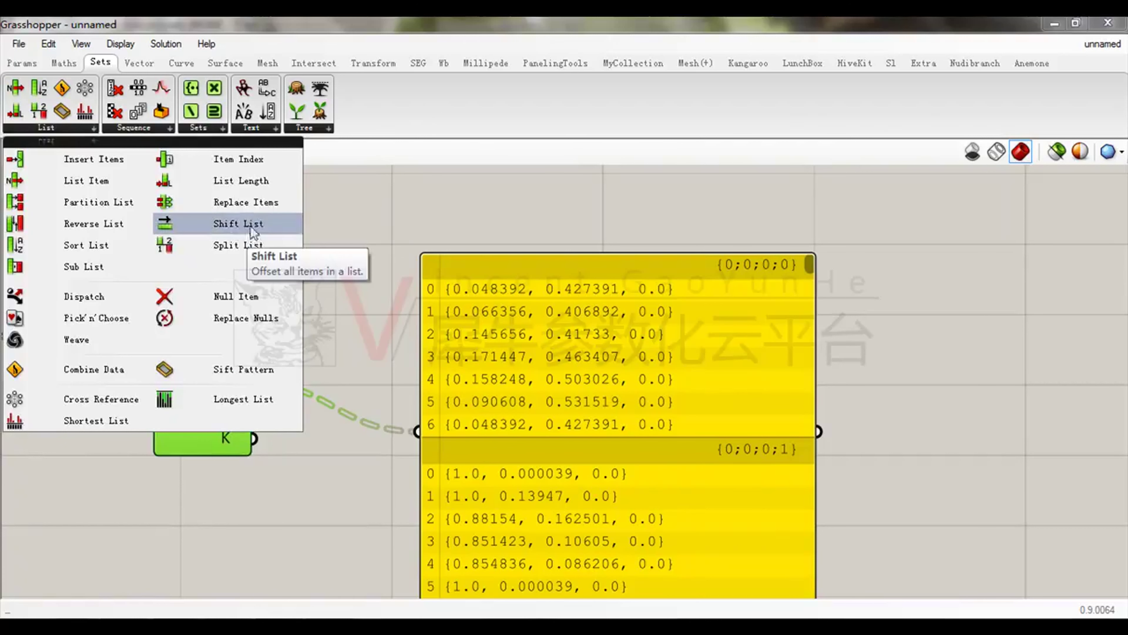
drag(209, 228, 297, 471)
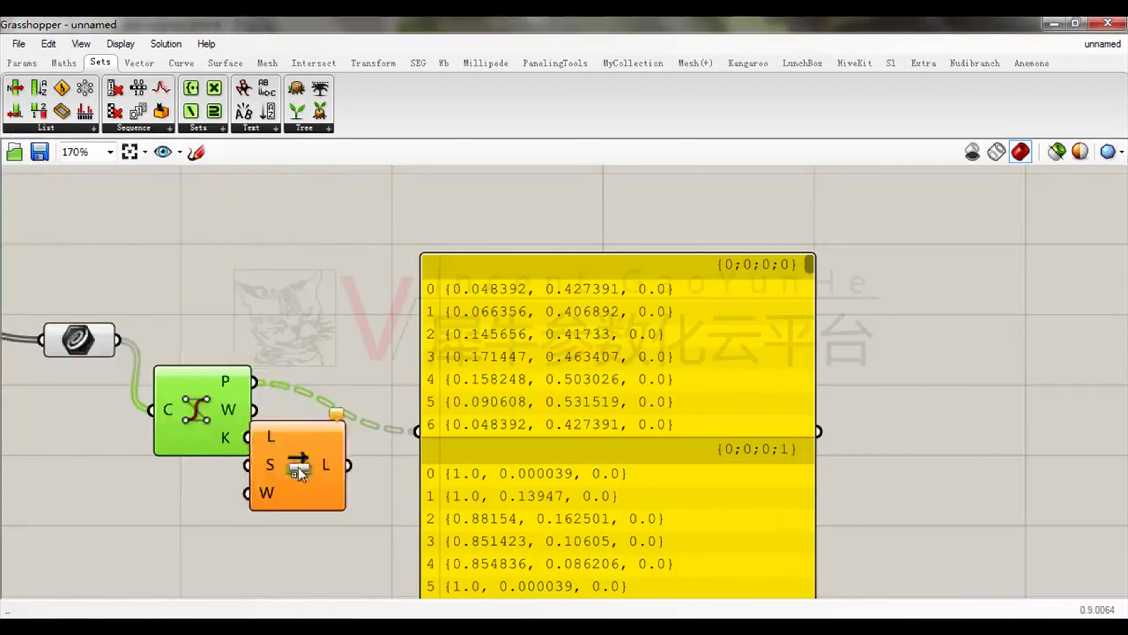
Move the panel farther from the Control Points component to make room for the Shift List.
scroll(468, 332, up, 3)
right_drag(468, 331, 461, 368)
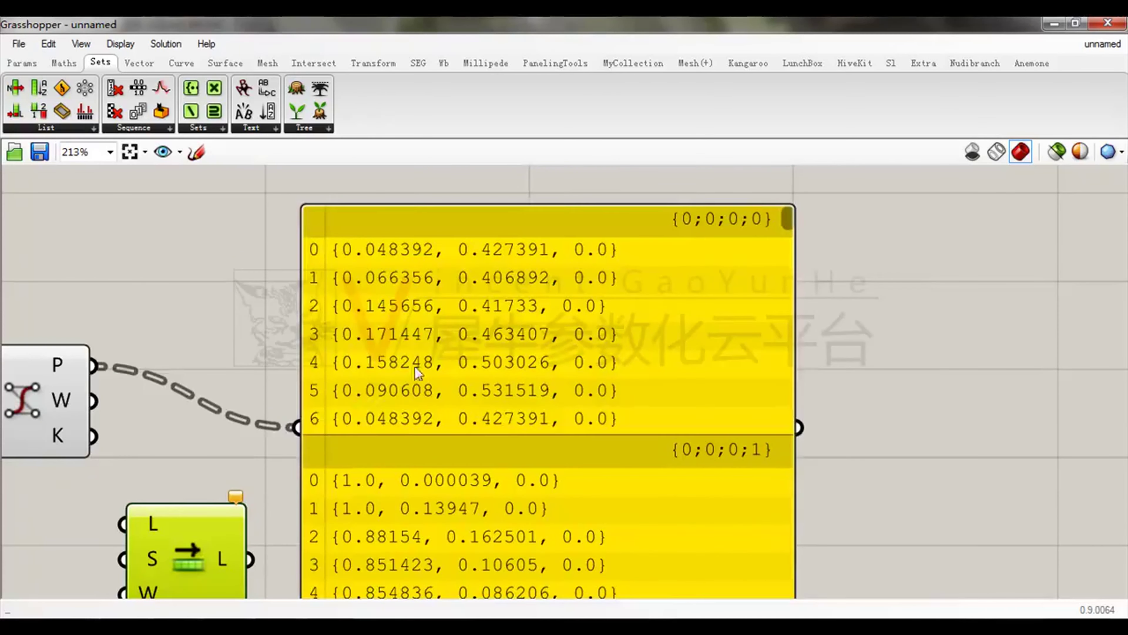
drag(415, 366, 541, 330)
right_drag(497, 431, 442, 429)
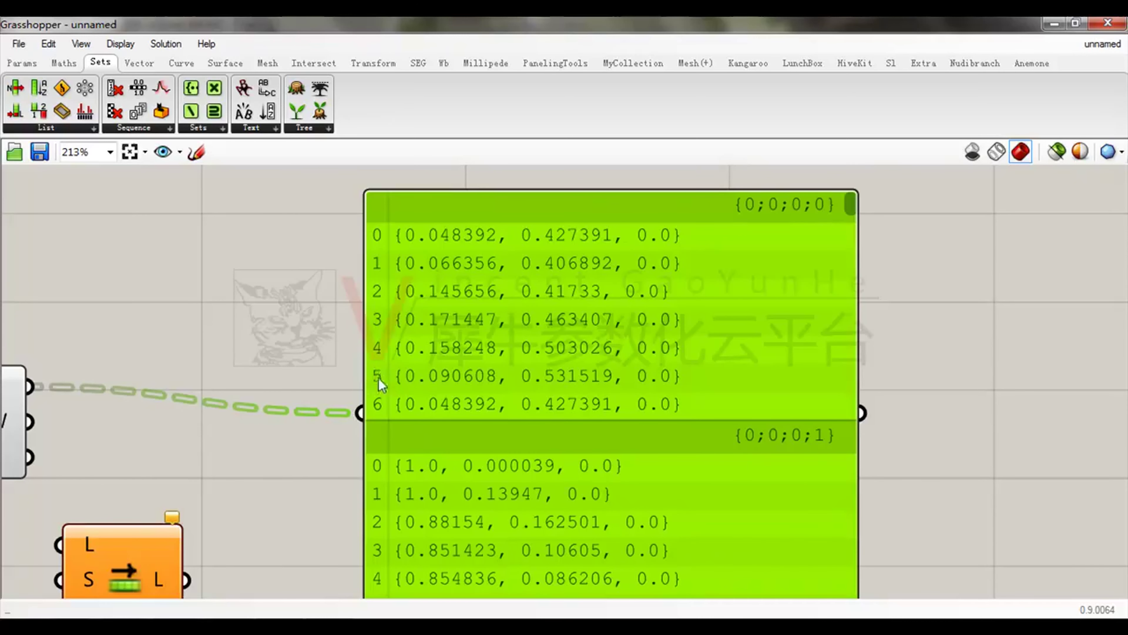
right_drag(386, 386, 421, 339)
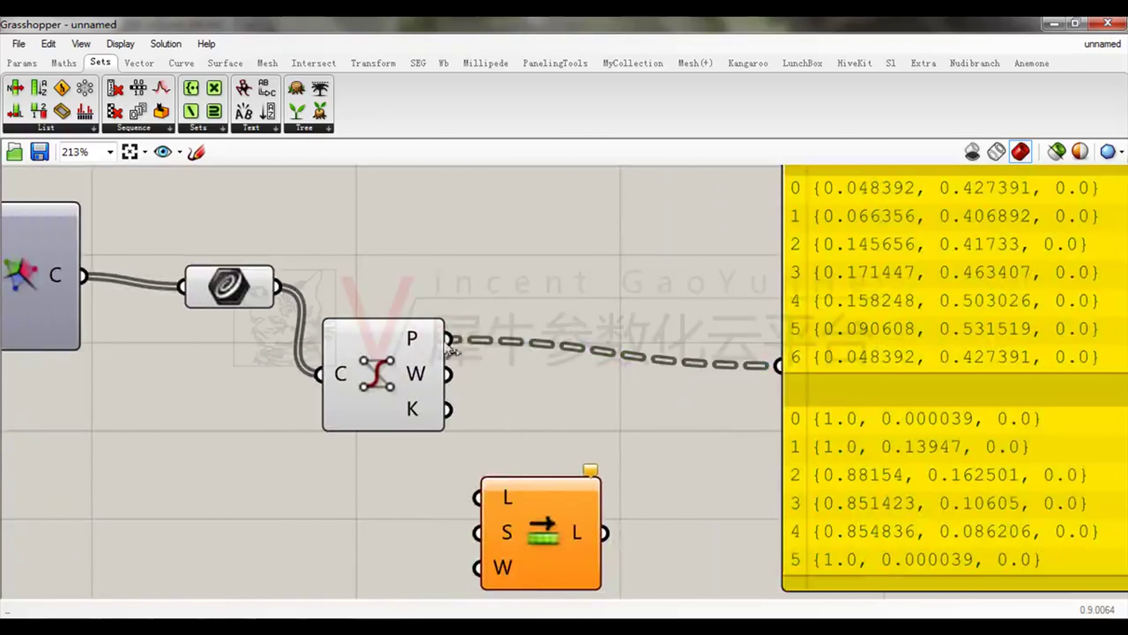
Connect the Control Points component's P output to the Shift List's L input and check its Wrap Boolean setting.
drag(448, 338, 485, 408)
scroll(484, 407, up, 1)
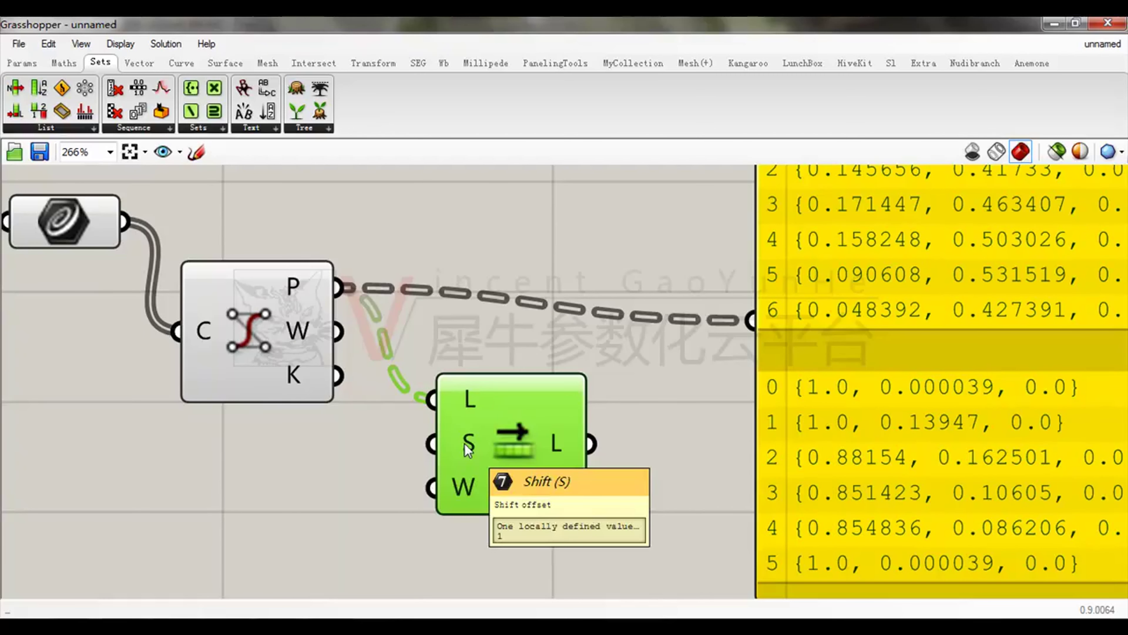
scroll(467, 450, down, 1)
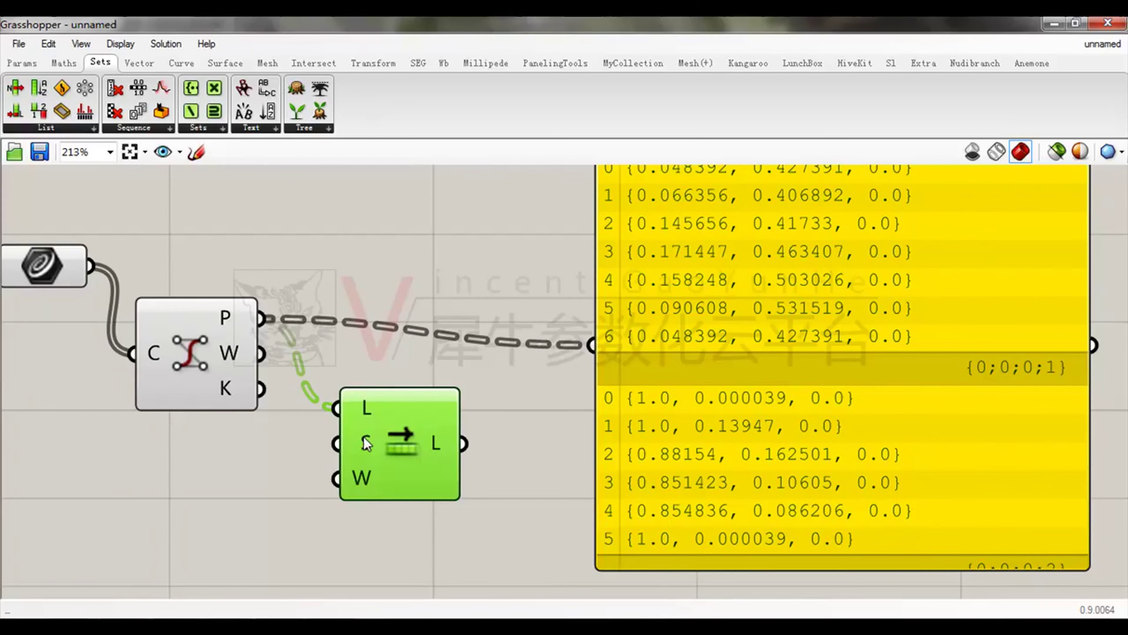
right_click(364, 480)
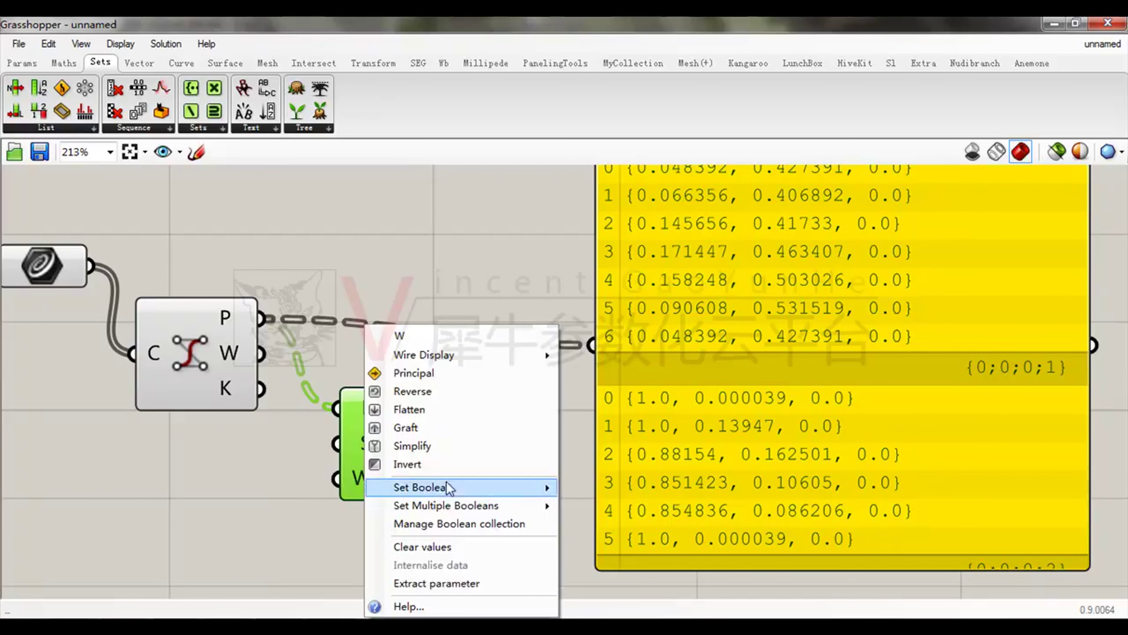
mouse_move(449, 489)
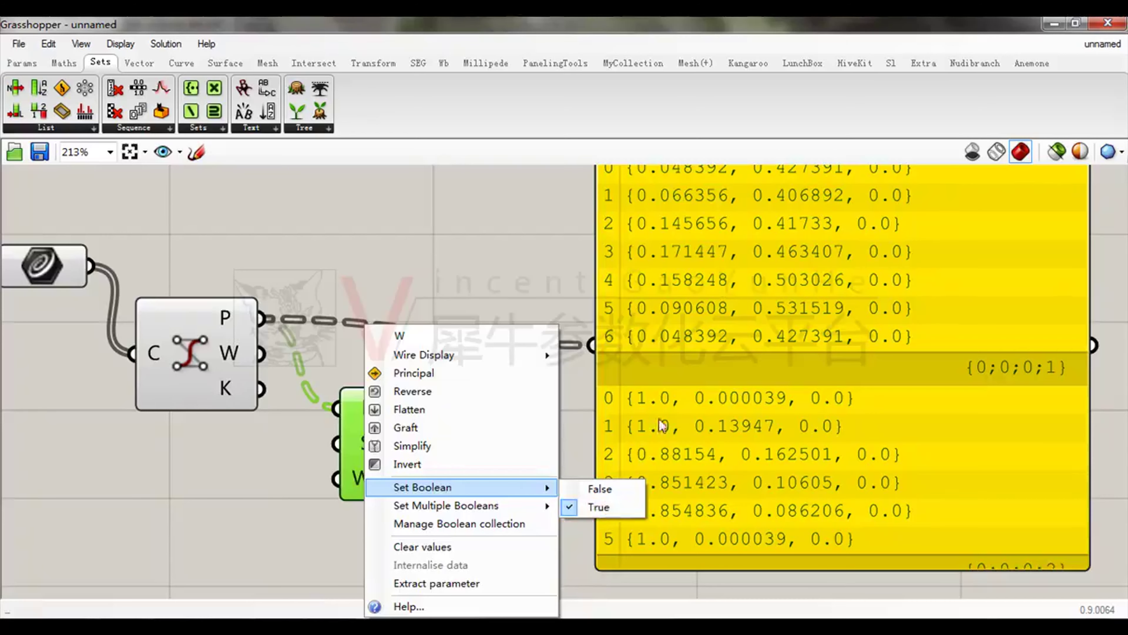
click(842, 314)
Examine the unshifted point lists of the first two cells, comparing the order of their items.
scroll(843, 315, down, 2)
right_drag(843, 315, 671, 395)
click(914, 344)
scroll(644, 395, up, 3)
right_drag(531, 416, 461, 474)
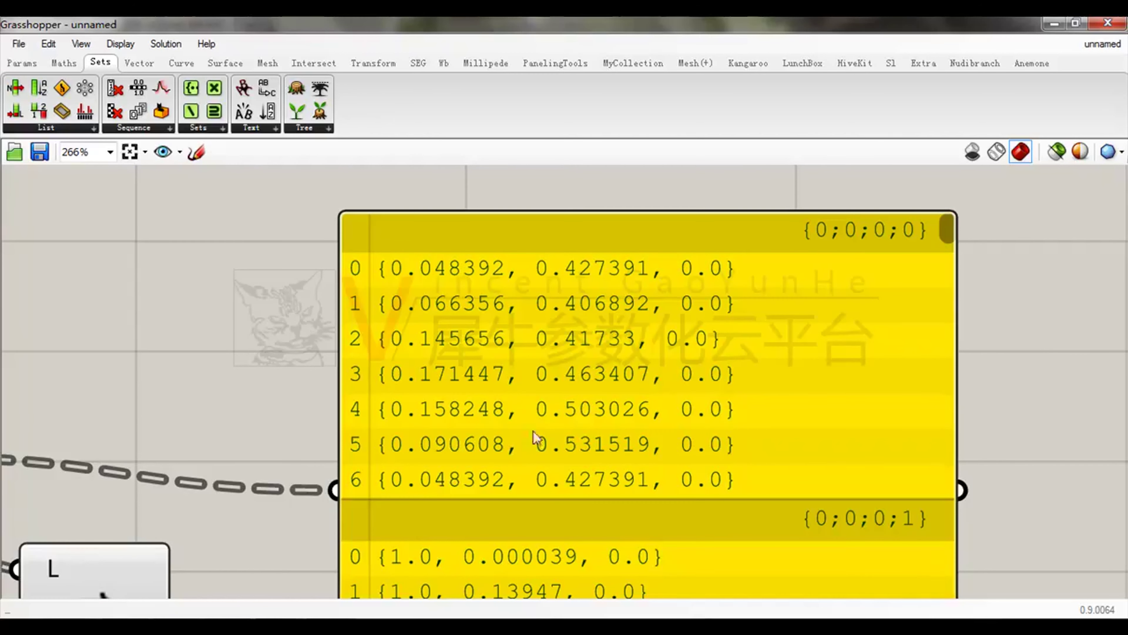
right_drag(514, 420, 517, 299)
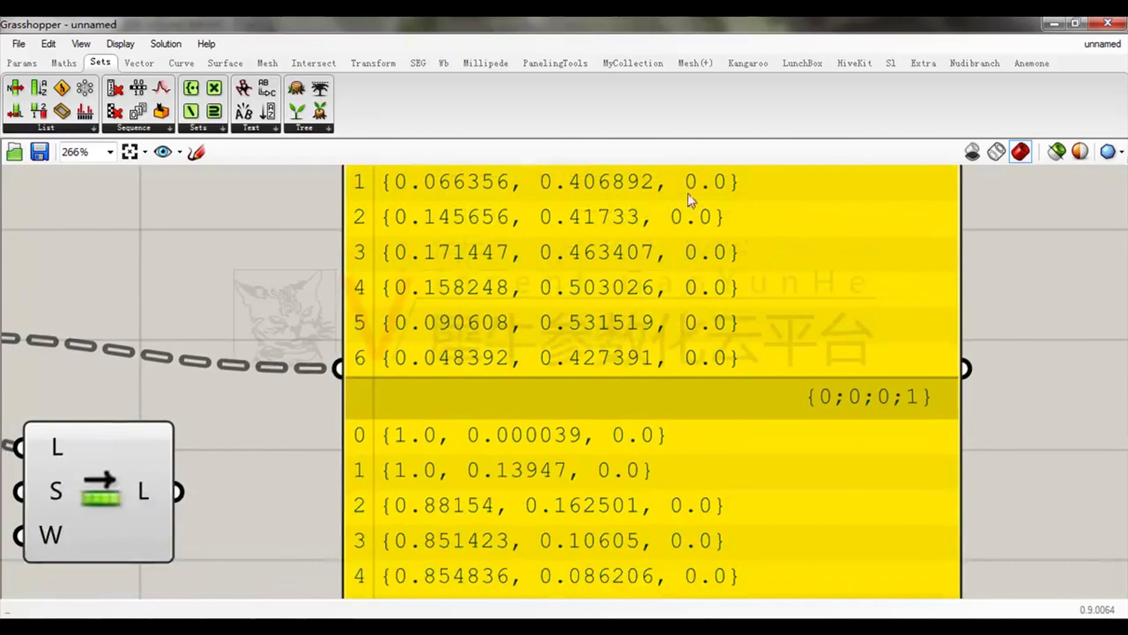
right_drag(604, 359, 617, 456)
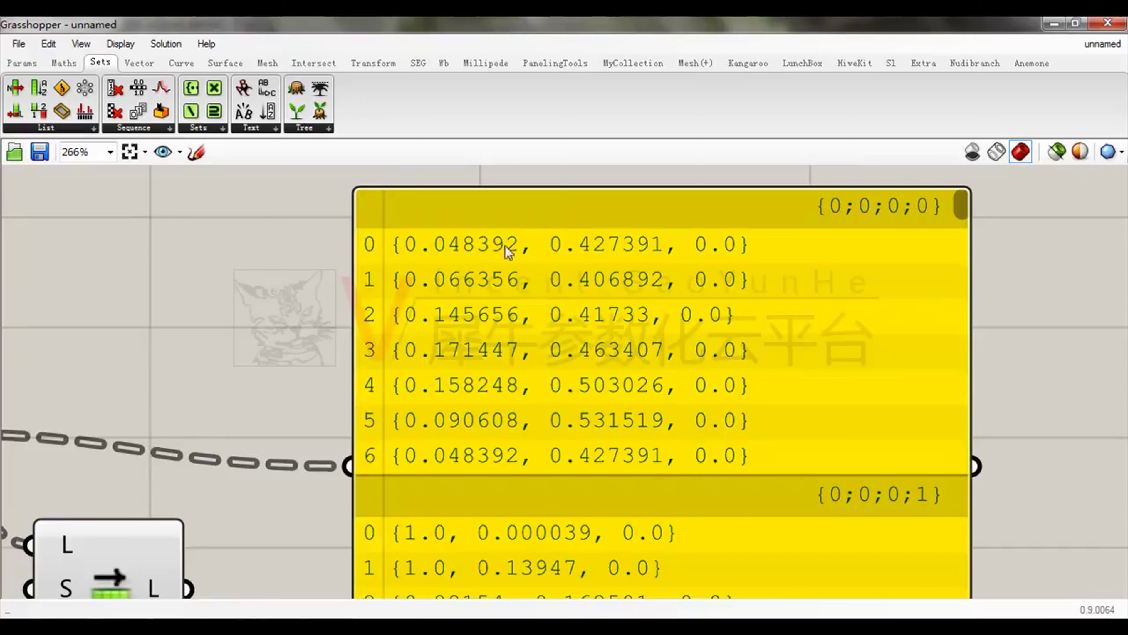
scroll(509, 252, down, 3)
right_drag(507, 377, 608, 364)
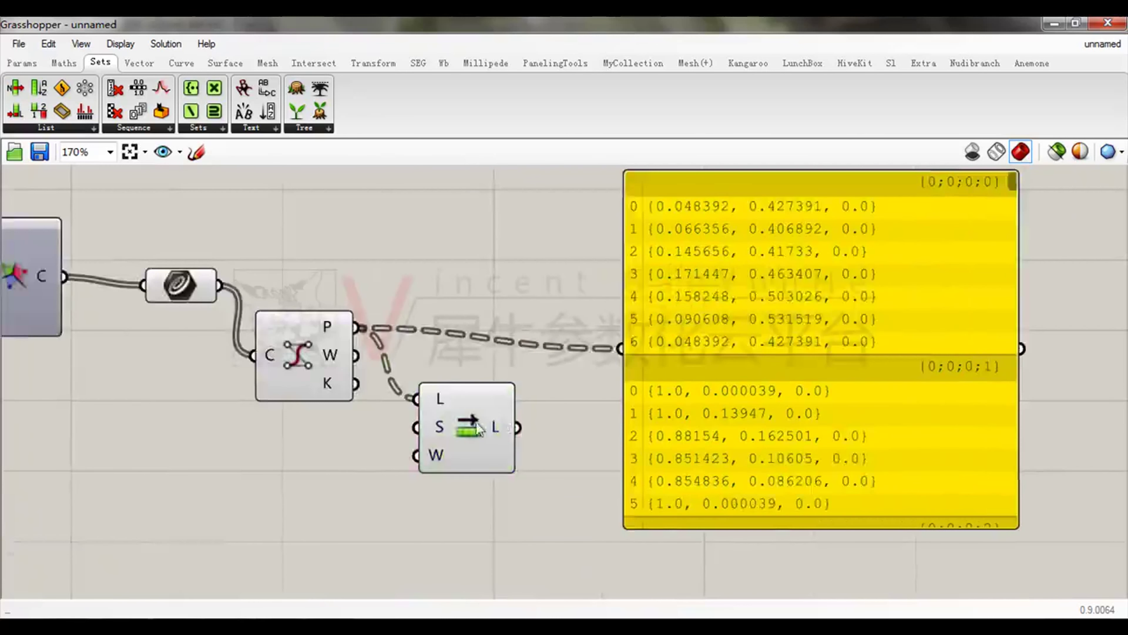
Connect the Shift List's L output to the panel in place of the control points and inspect the shifted lists.
click(475, 423)
right_drag(547, 421, 464, 460)
drag(433, 467, 536, 388)
right_drag(736, 348, 707, 355)
scroll(708, 355, up, 2)
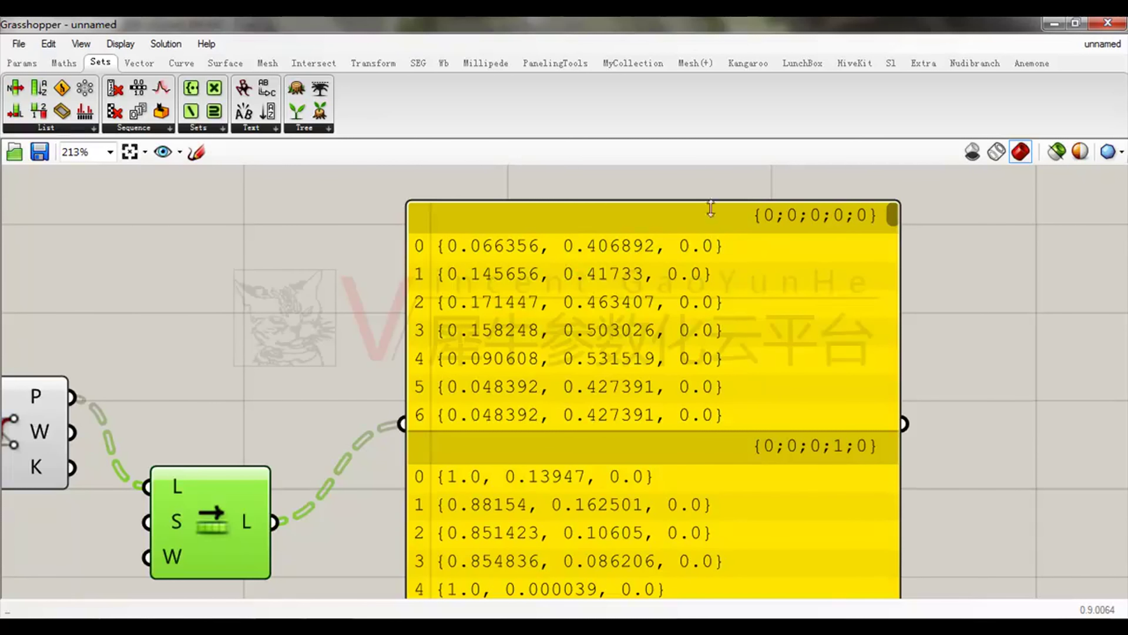
scroll(556, 395, up, 2)
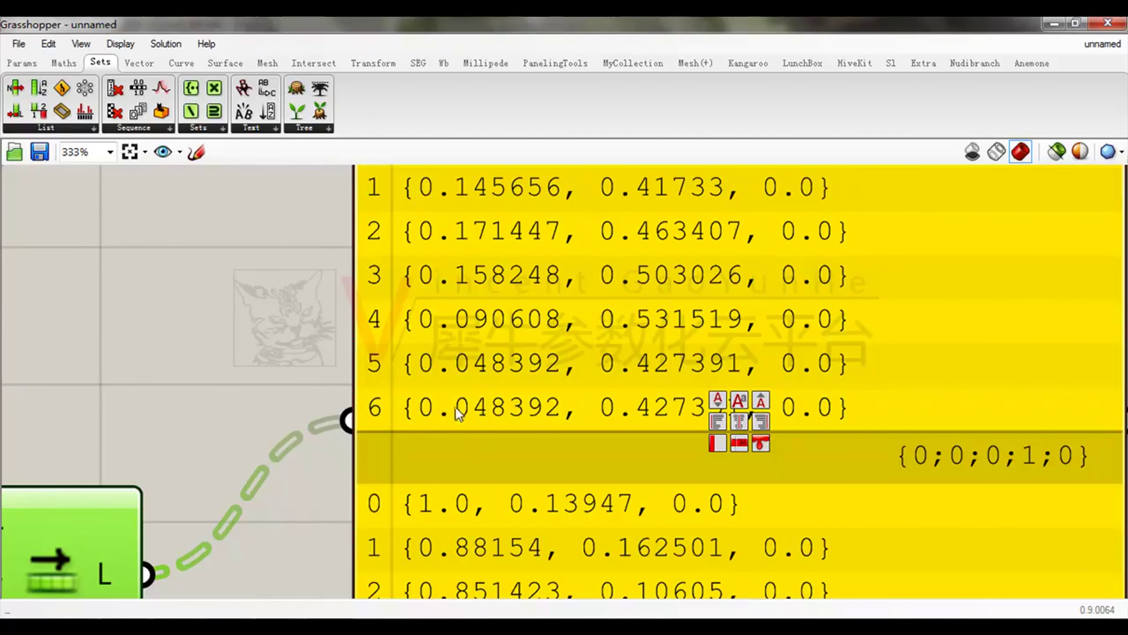
scroll(528, 409, down, 2)
Set the Shift List's shift offset S to -1 and inspect the start of the shifted point lists.
click(441, 346)
right_drag(500, 342, 560, 339)
right_click(281, 465)
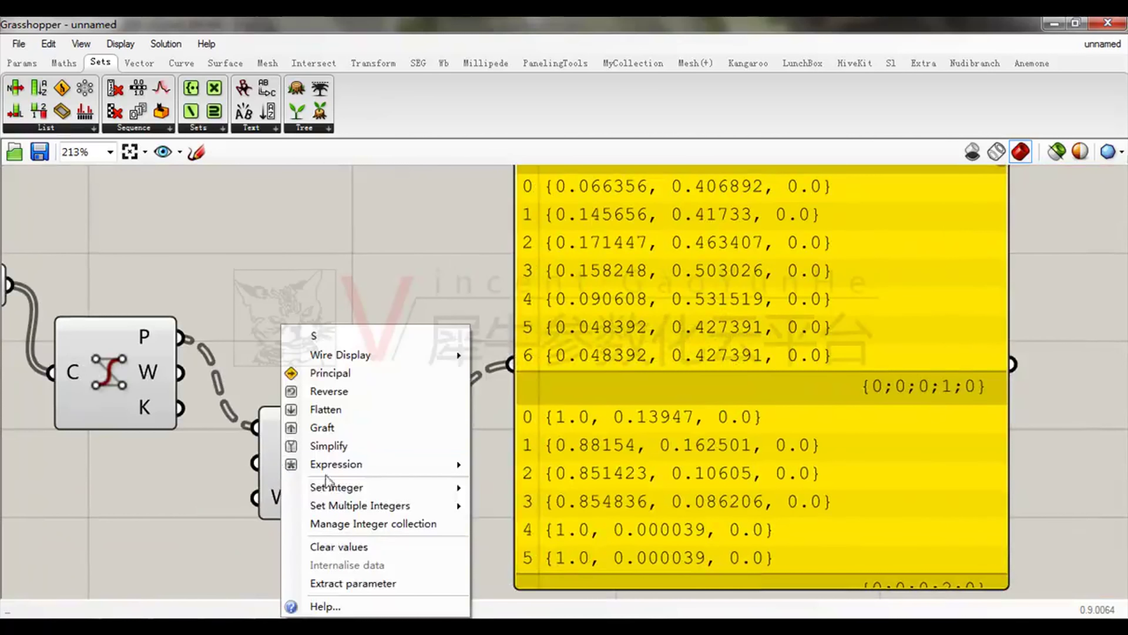
mouse_move(375, 489)
text(-1)
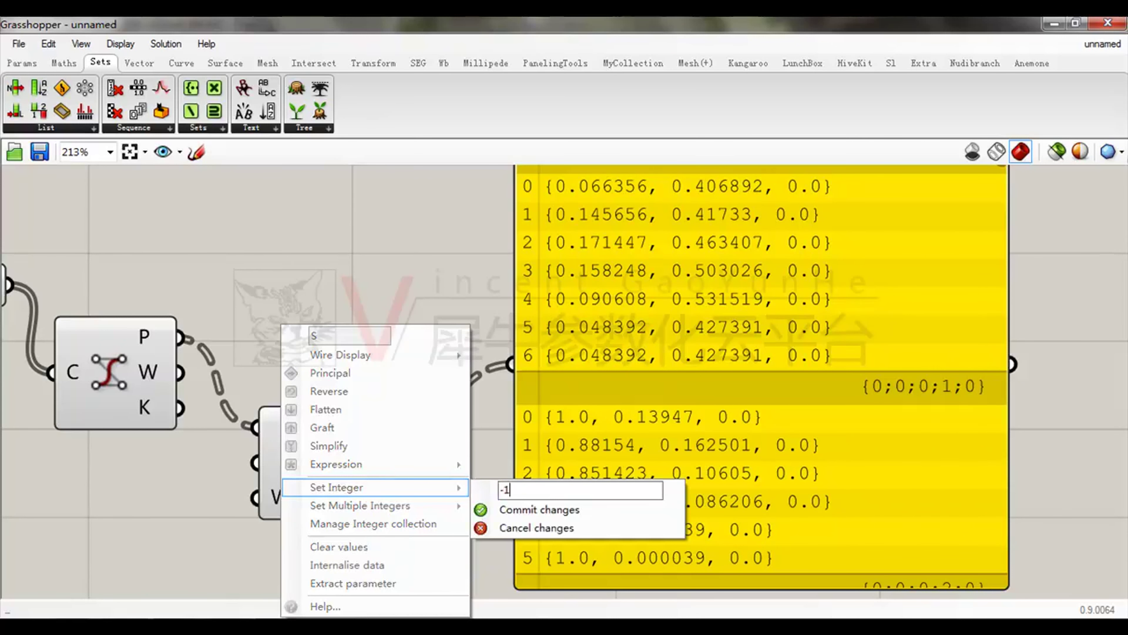
click(538, 515)
right_drag(612, 391, 537, 448)
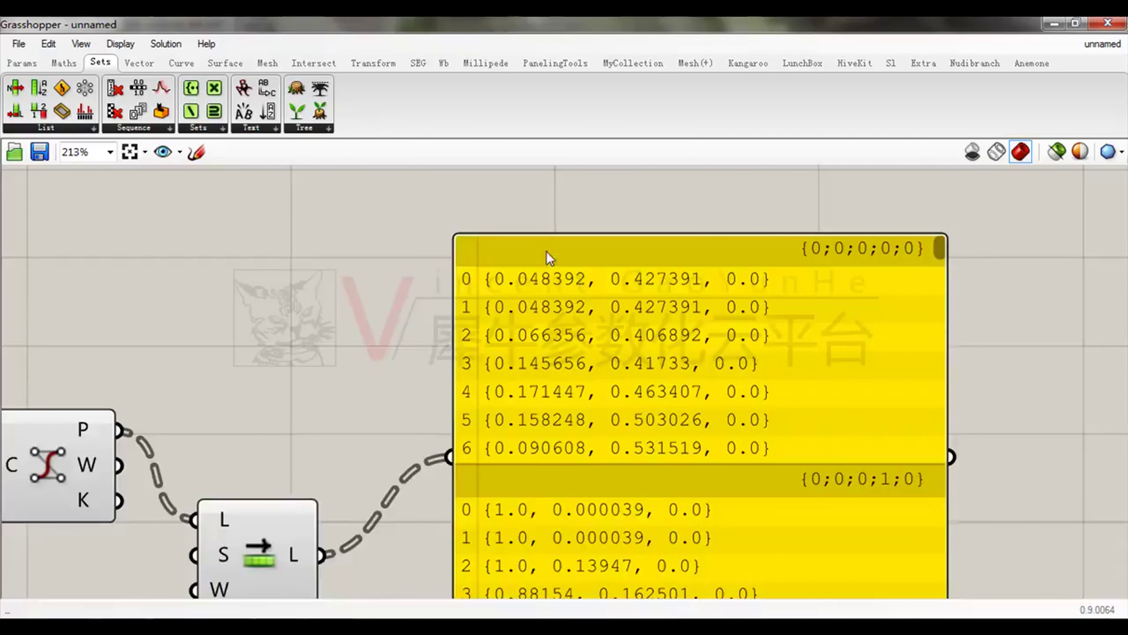
scroll(548, 260, up, 3)
right_drag(421, 369, 467, 286)
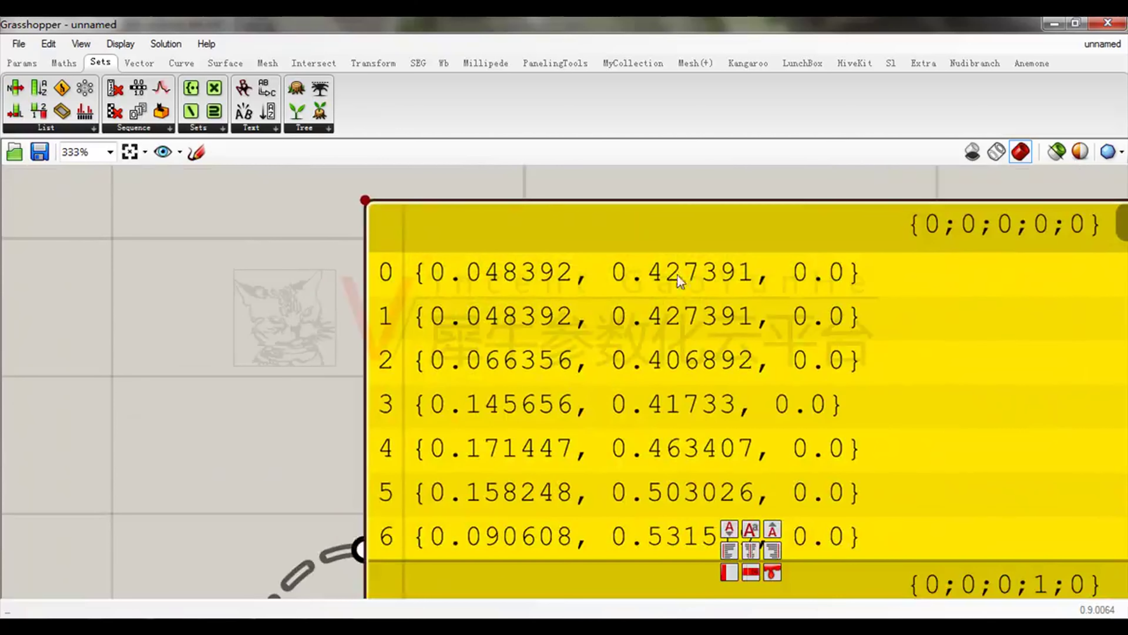
Set the Shift List's Wrap input W to False and check the point lists of the first cells.
scroll(677, 274, down, 4)
right_click(426, 427)
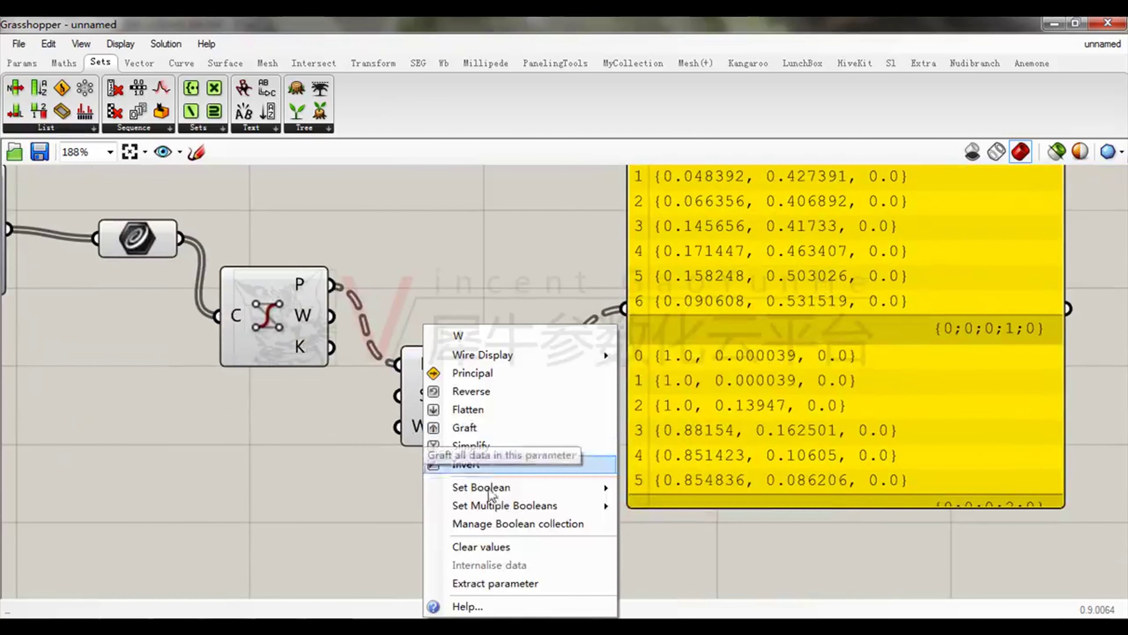
mouse_move(577, 488)
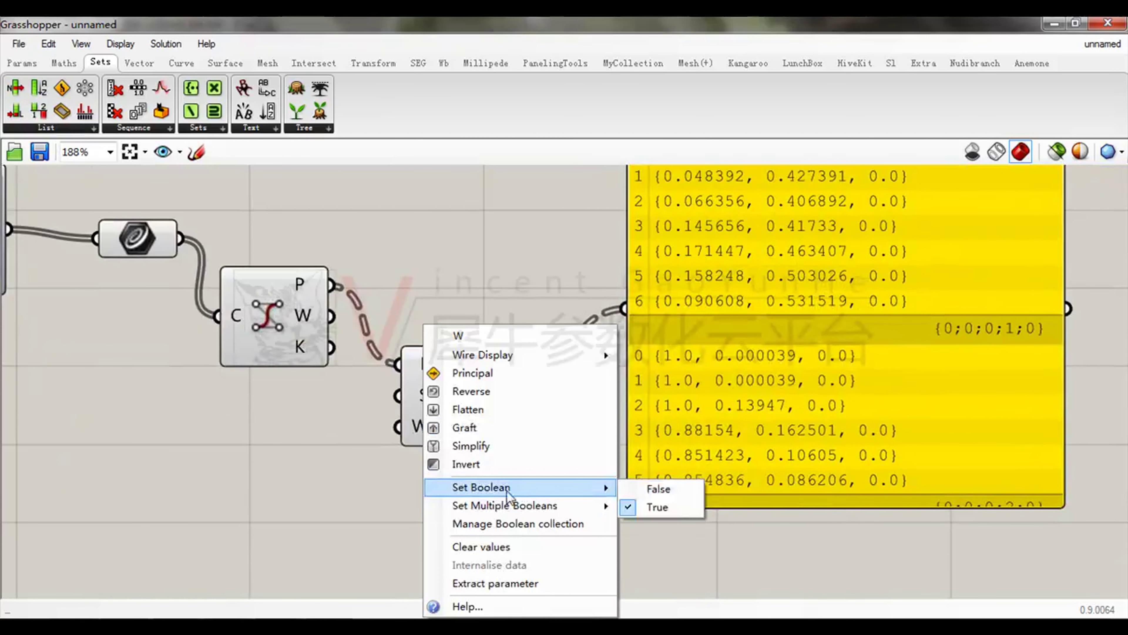
click(657, 491)
right_drag(772, 257, 679, 378)
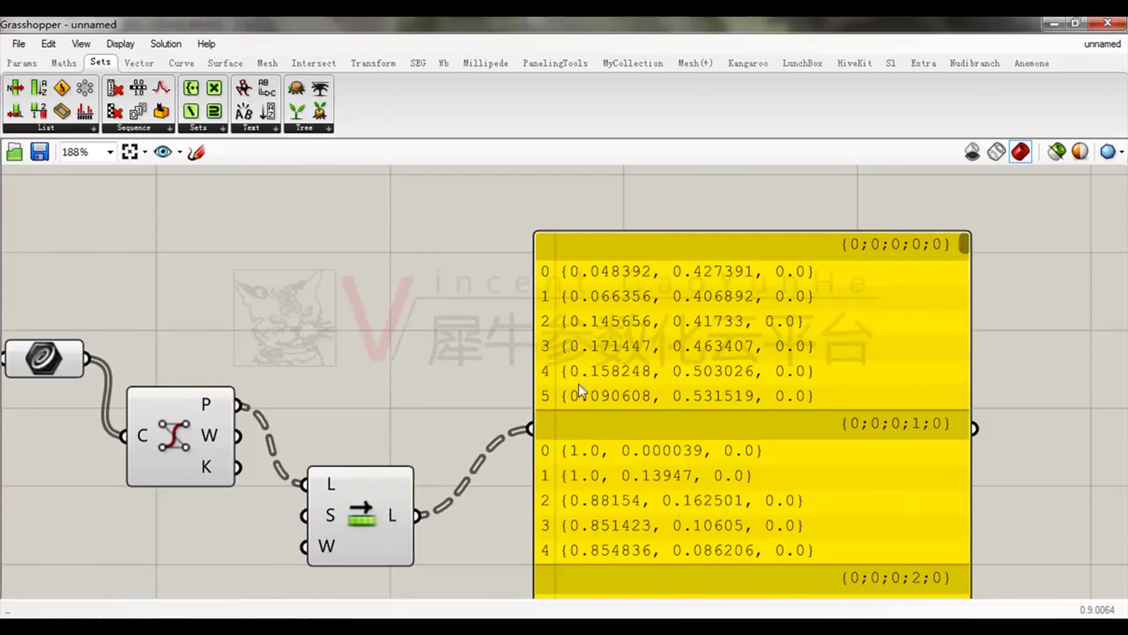
right_drag(594, 270, 541, 268)
scroll(541, 268, up, 3)
scroll(555, 285, down, 3)
right_drag(552, 517, 526, 388)
scroll(554, 426, down, 3)
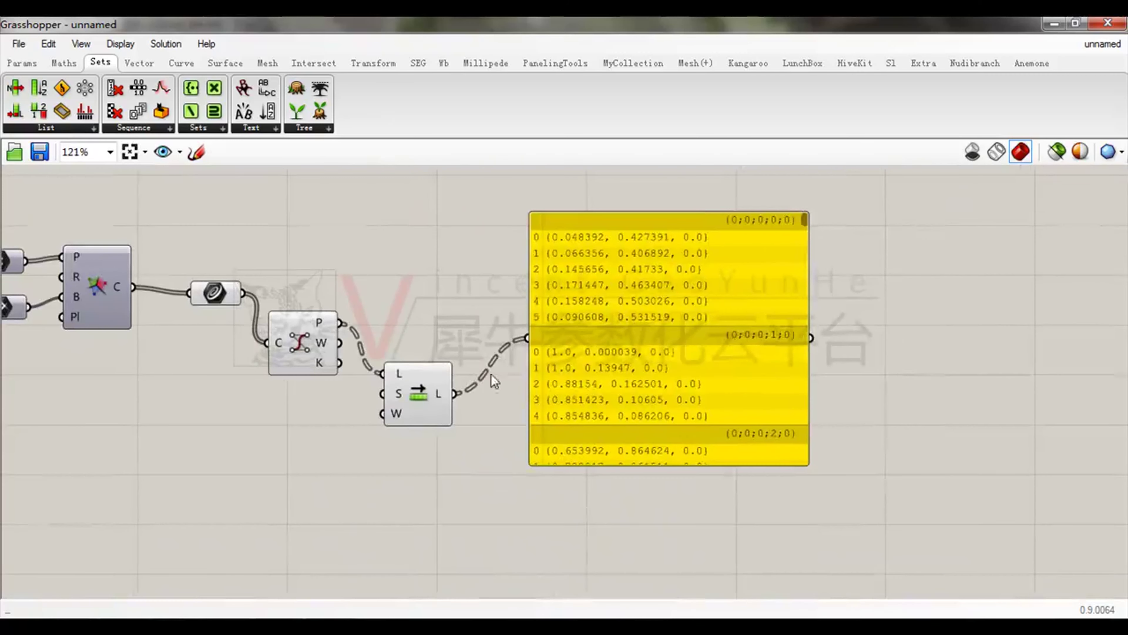
Move the panel farther from the Shift List and arrange the Grasshopper window beside the Rhino viewport.
drag(566, 378, 675, 375)
drag(429, 379, 416, 381)
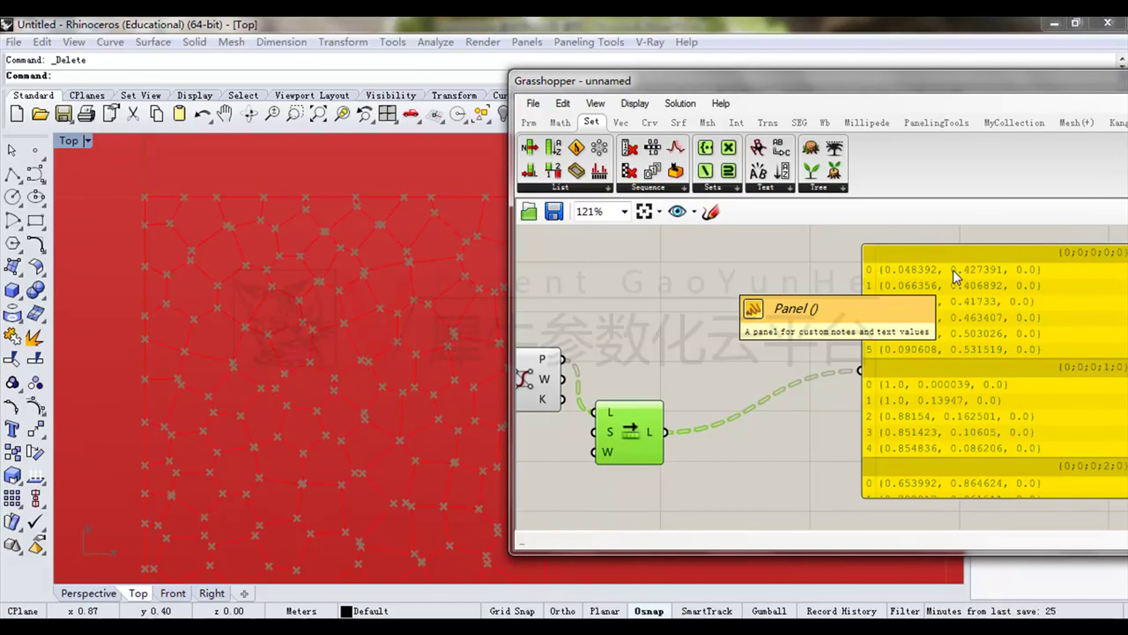
right_drag(747, 361, 783, 320)
drag(740, 84, 604, 38)
right_drag(557, 295, 605, 270)
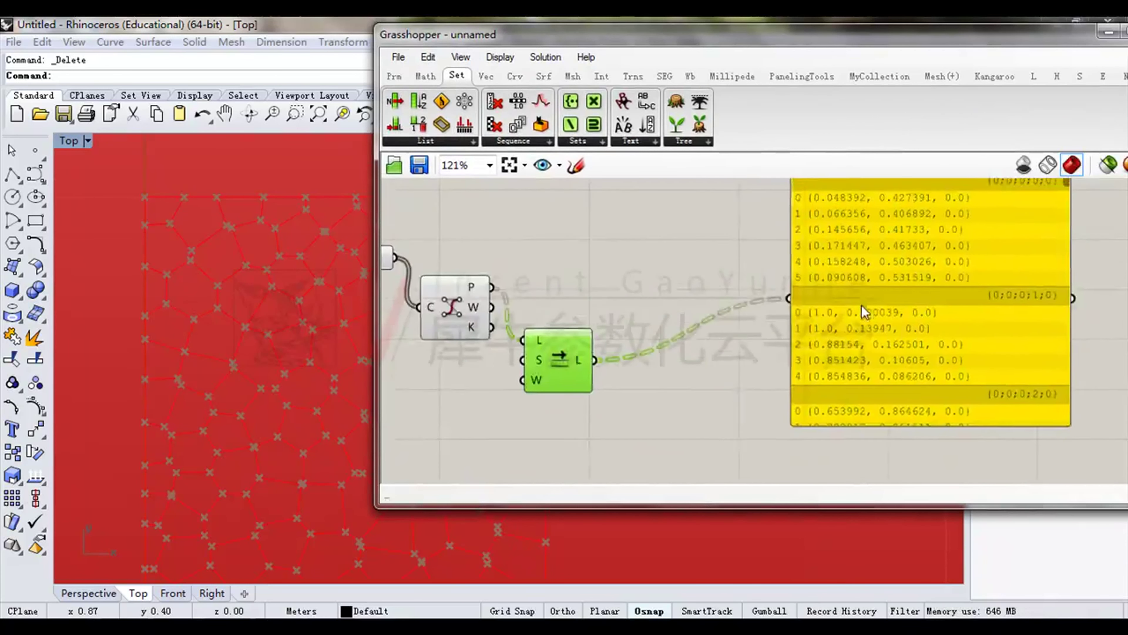
scroll(842, 307, up, 4)
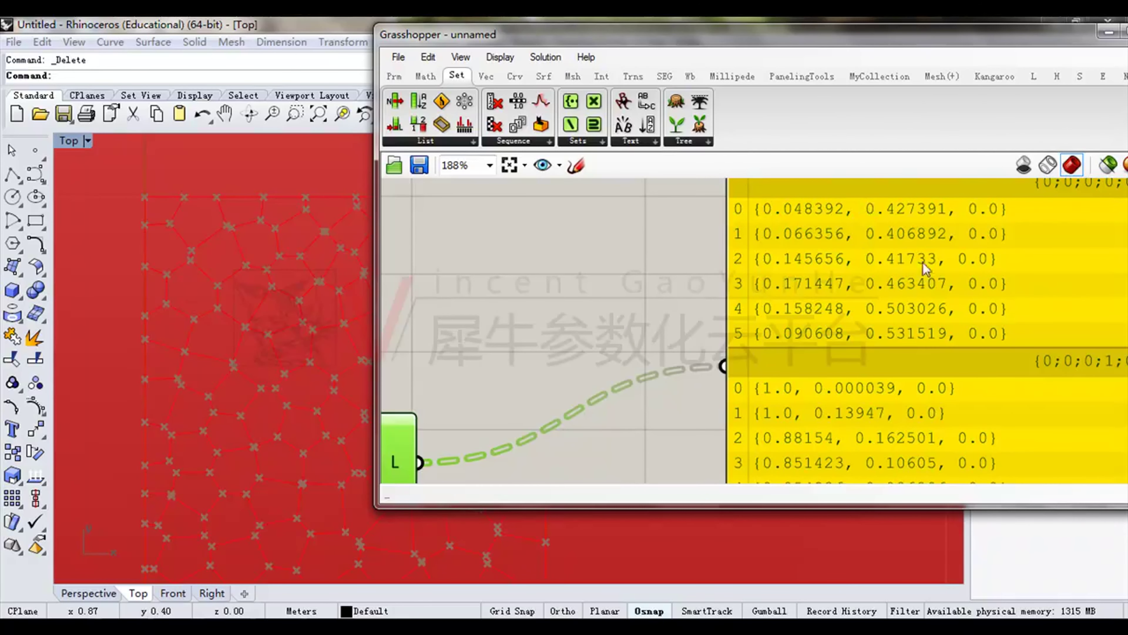
scroll(906, 297, down, 4)
right_drag(690, 329, 720, 344)
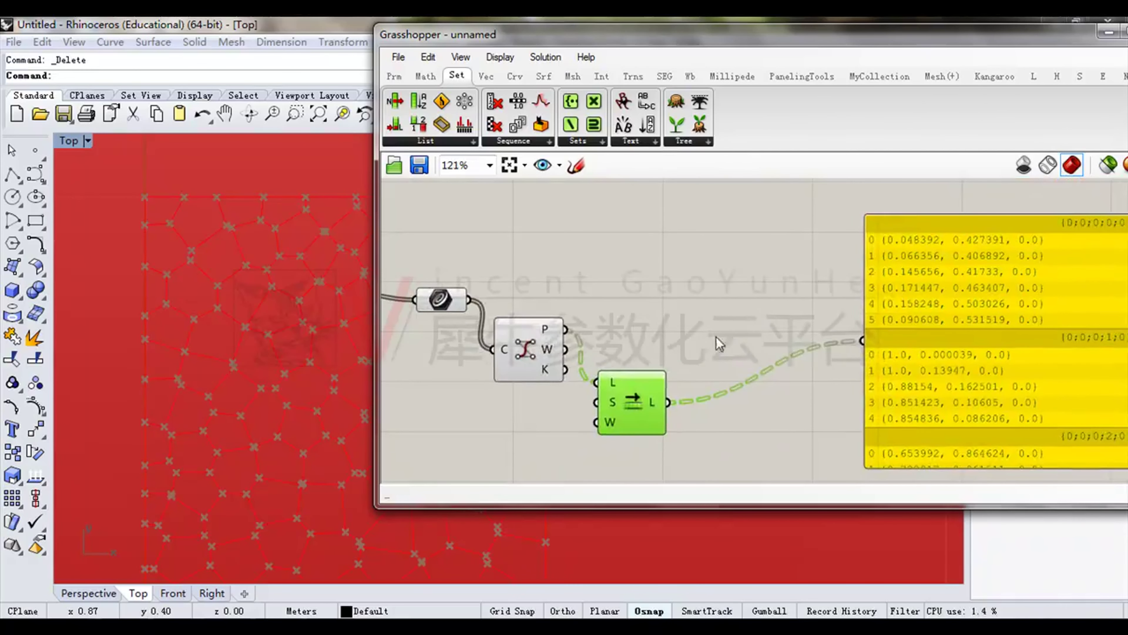
drag(573, 43, 637, 44)
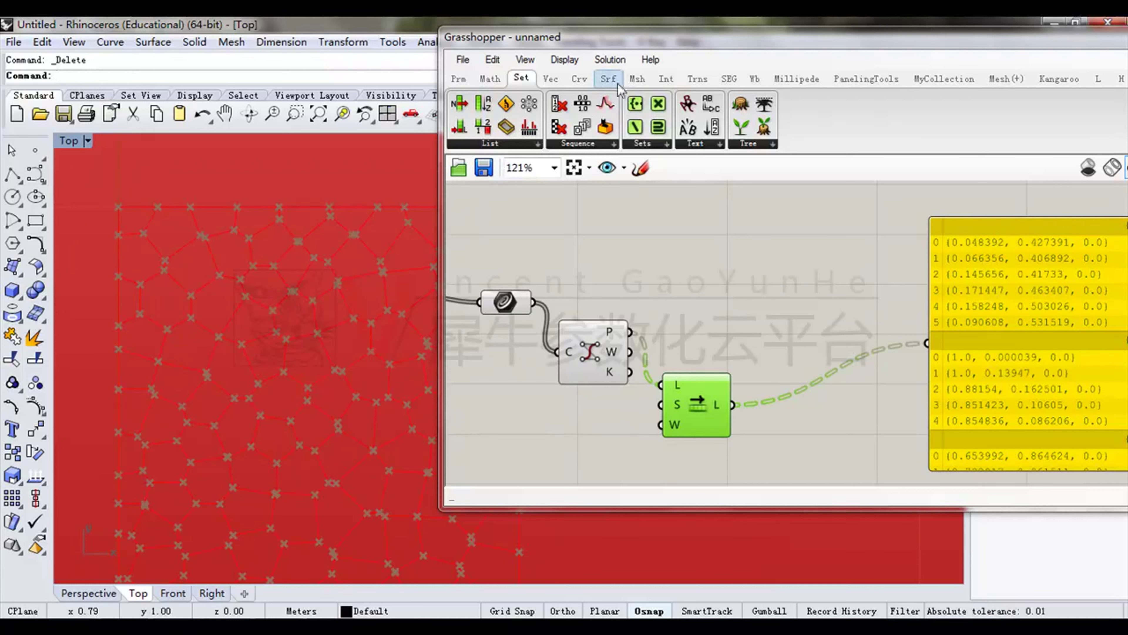
Add an Evaluate Surface component between the Shift List and the panel, moving the panel away to make room.
click(610, 80)
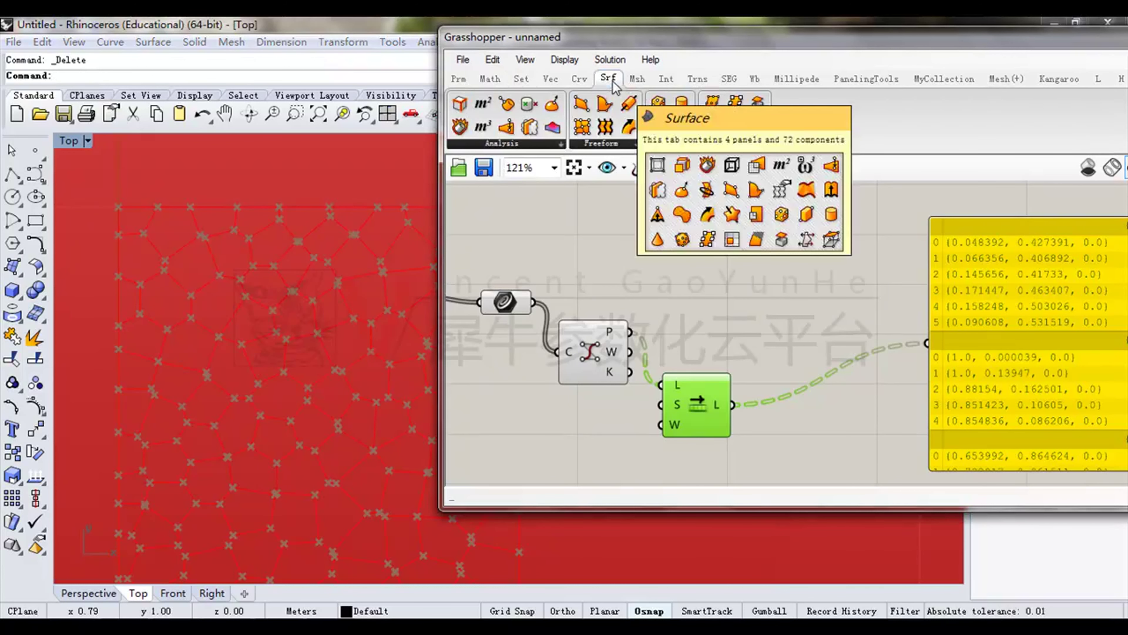
click(555, 102)
click(863, 310)
right_drag(813, 385, 737, 385)
drag(852, 346, 877, 384)
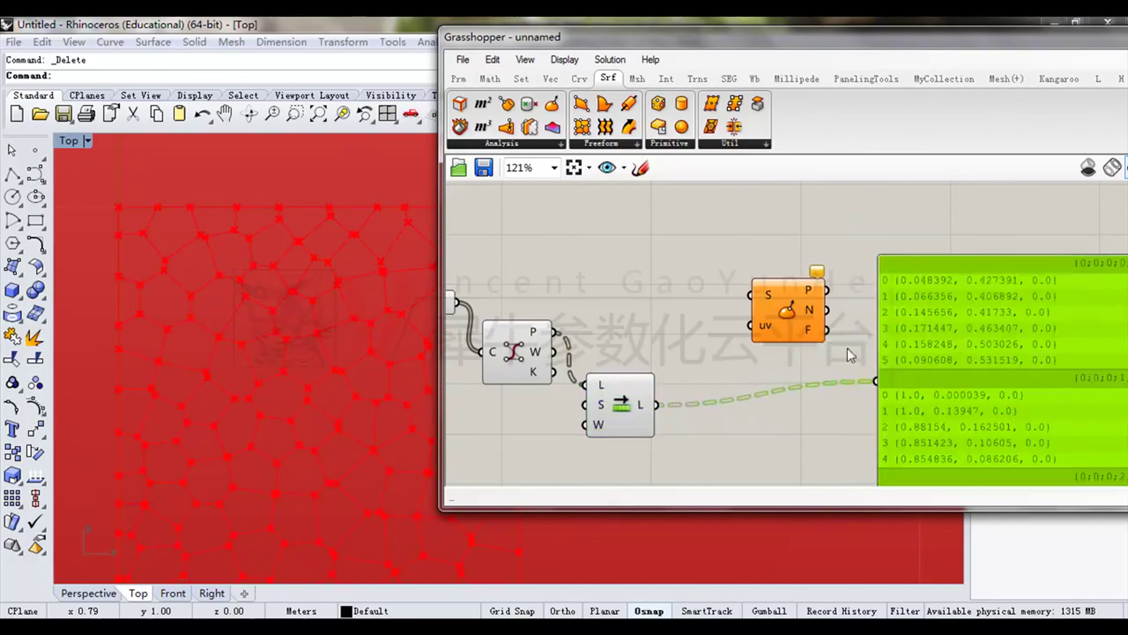
click(778, 303)
right_drag(664, 381, 770, 383)
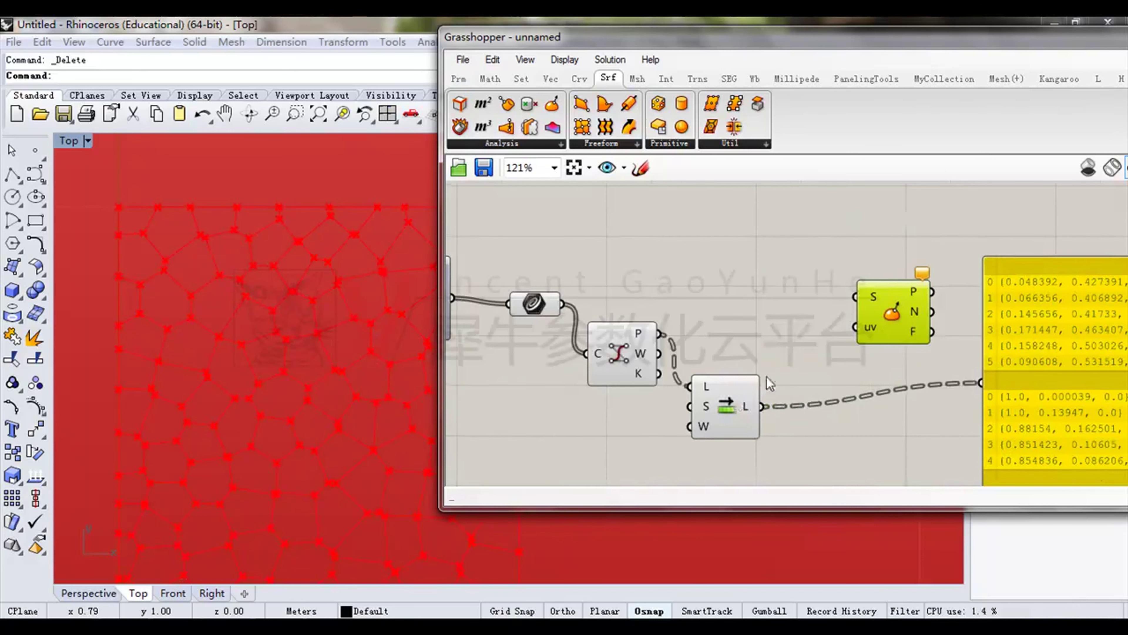
Add a Point parameter linking the Shift List's L output to Evaluate Surface's uv input, and raise the Evaluate Surface component.
click(458, 78)
drag(806, 375, 806, 368)
drag(762, 406, 850, 324)
drag(879, 332, 879, 249)
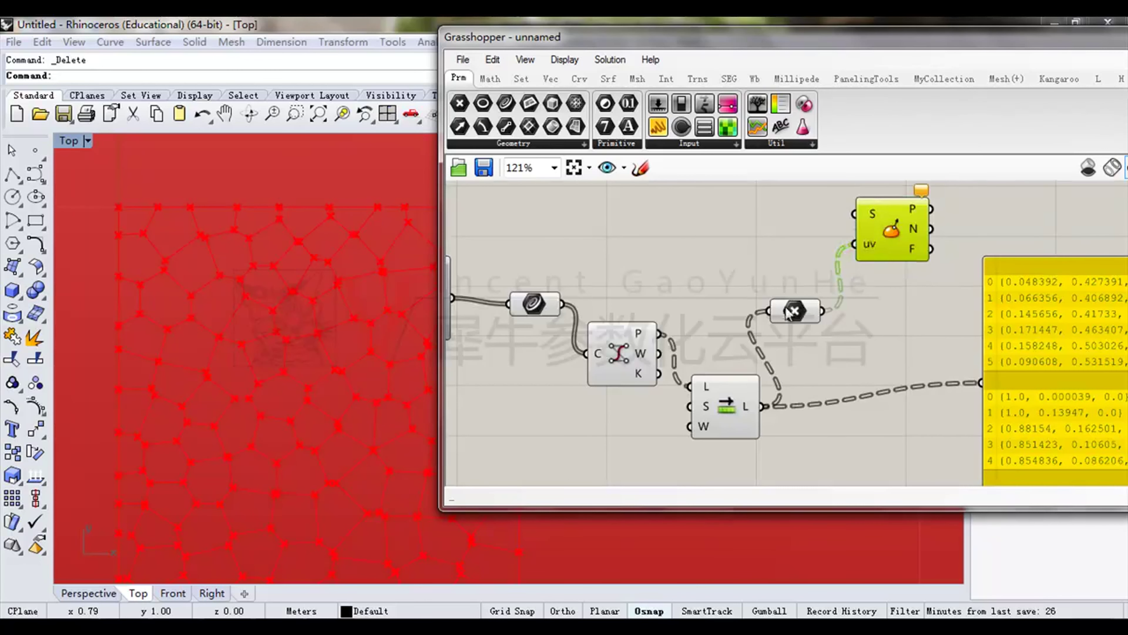
right_drag(826, 289, 828, 332)
Turn off the preview of the Voronoi, Curve, Control Points, Shift List and Point components.
drag(802, 356, 811, 358)
drag(897, 285, 902, 285)
right_drag(810, 376, 851, 329)
scroll(851, 328, down, 3)
drag(824, 262, 668, 383)
middle_click(760, 290)
click(806, 252)
click(845, 238)
right_drag(649, 278, 742, 290)
scroll(742, 290, down, 2)
right_drag(729, 224, 731, 249)
drag(729, 248, 607, 363)
scroll(701, 268, up, 3)
right_drag(718, 261, 870, 259)
click(536, 351)
scroll(800, 293, down, 2)
right_drag(799, 293, 617, 287)
scroll(844, 353, up, 2)
click(861, 368)
middle_click(819, 295)
click(873, 244)
click(945, 281)
scroll(581, 249, down, 1)
Connect the source surface to the Evaluate Surface's S input, repositioning components along the long wire.
right_drag(581, 249, 723, 326)
click(729, 272)
drag(674, 344, 679, 425)
click(712, 324)
drag(586, 383, 584, 425)
click(631, 356)
click(506, 330)
right_drag(632, 340, 610, 336)
click(521, 329)
mouse_move(501, 325)
mouse_down()
mouse_move(823, 335)
mouse_move(1042, 368)
mouse_move(1093, 361)
mouse_move(499, 326)
mouse_up()
right_drag(829, 293, 686, 268)
drag(975, 355, 971, 342)
right_drag(651, 320, 763, 325)
right_drag(449, 312, 537, 308)
drag(538, 306, 538, 325)
right_drag(995, 338, 791, 333)
click(984, 316)
Switch Rhino to a maximized Perspective view and examine the evaluated frames on the surface.
ctrl+right_drag(283, 249, 308, 330)
scroll(307, 330, down, 8)
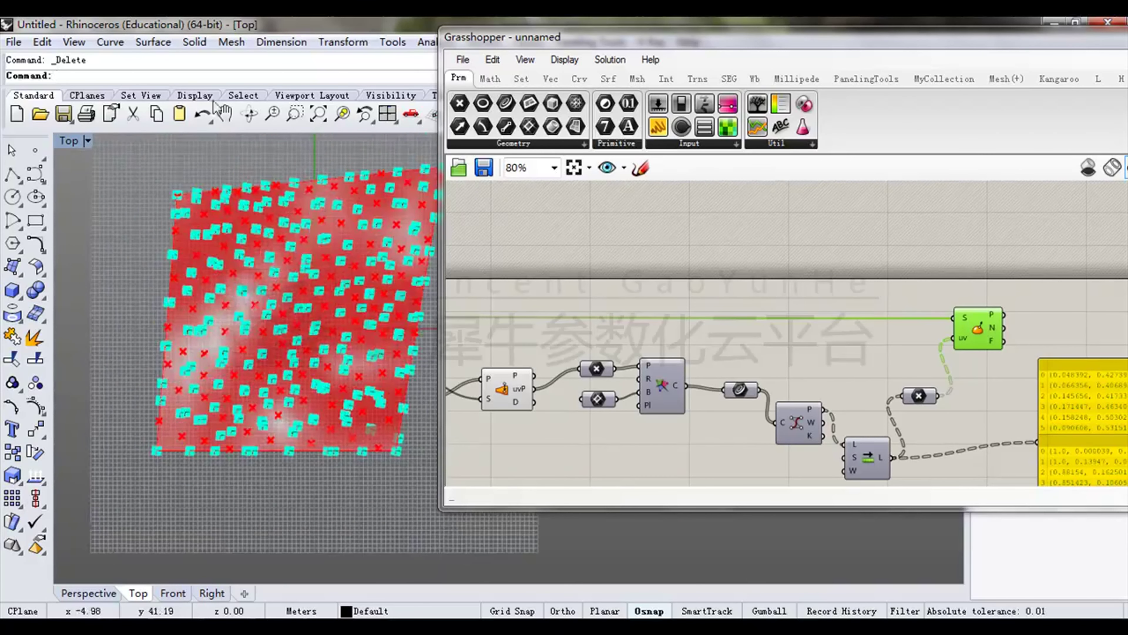
double_click(82, 142)
drag(492, 43, 718, 87)
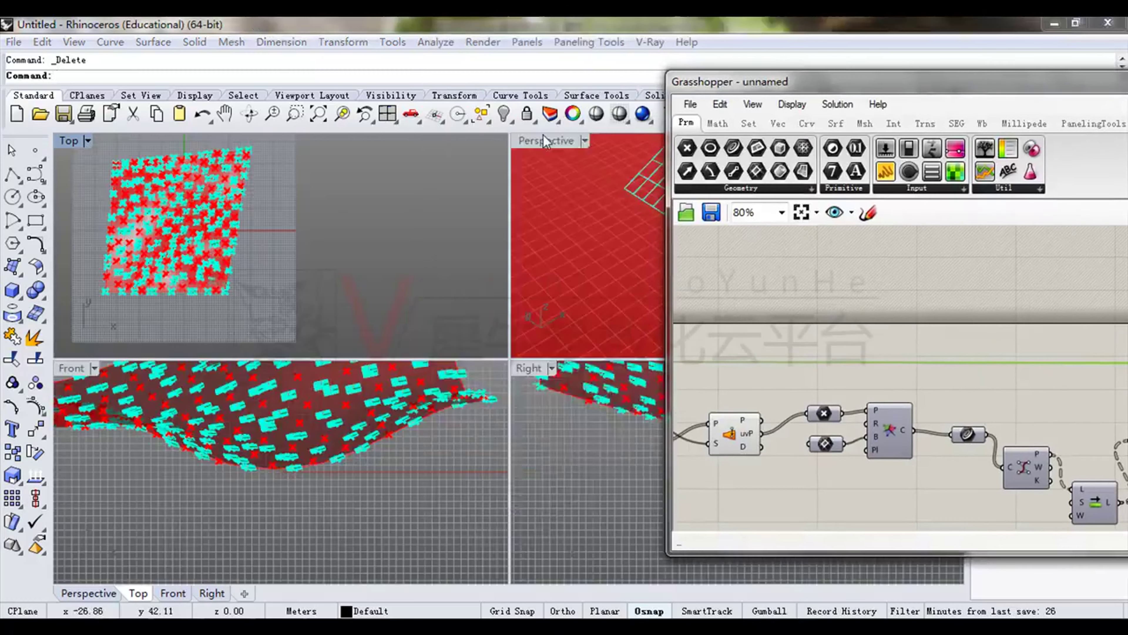
double_click(542, 135)
right_drag(586, 278, 502, 223)
scroll(502, 223, down, 10)
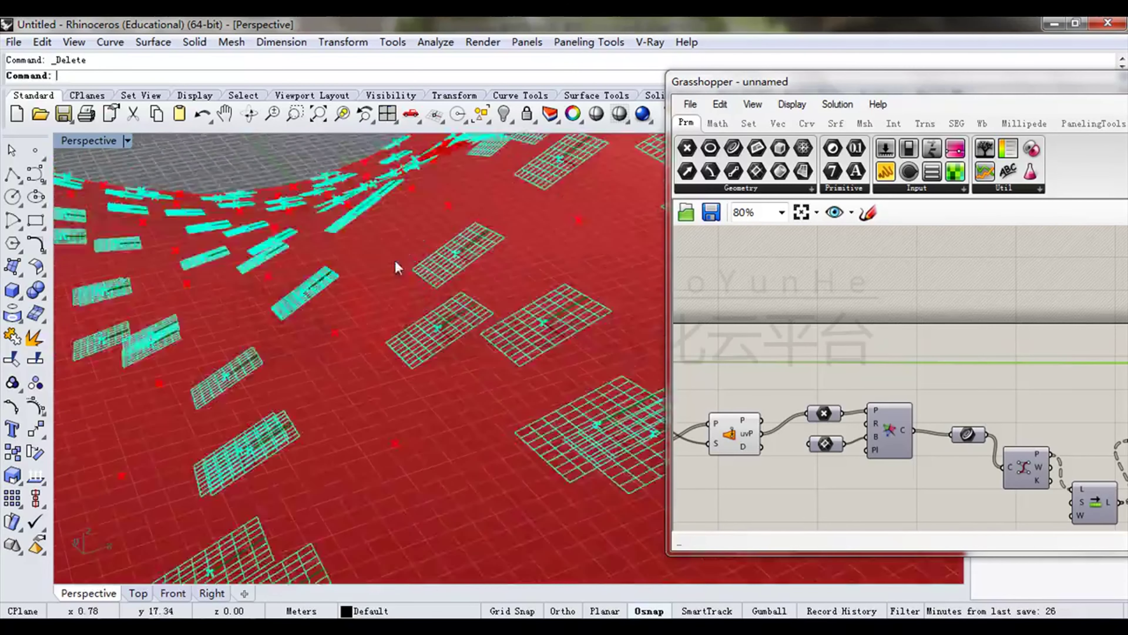
scroll(463, 338, up, 8)
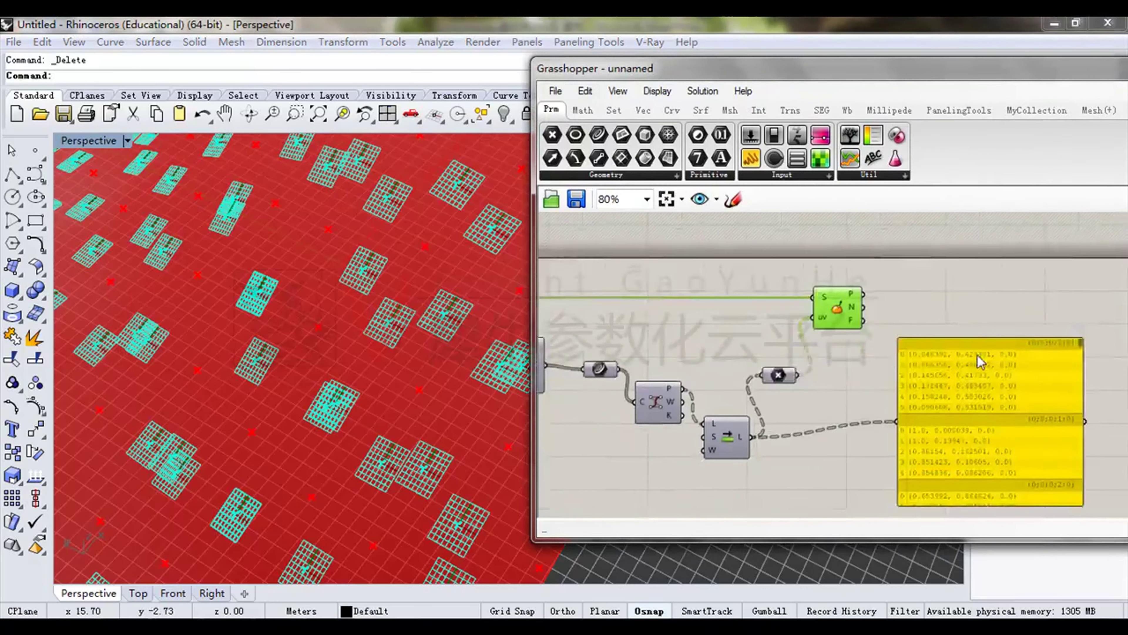
Move the panel beyond Evaluate Surface and connect Evaluate Surface's P output to it in place of the shifted list.
right_drag(888, 338, 820, 340)
scroll(819, 333, up, 2)
drag(854, 378, 920, 315)
right_drag(879, 317, 809, 332)
drag(709, 290, 829, 427)
right_drag(894, 397, 812, 397)
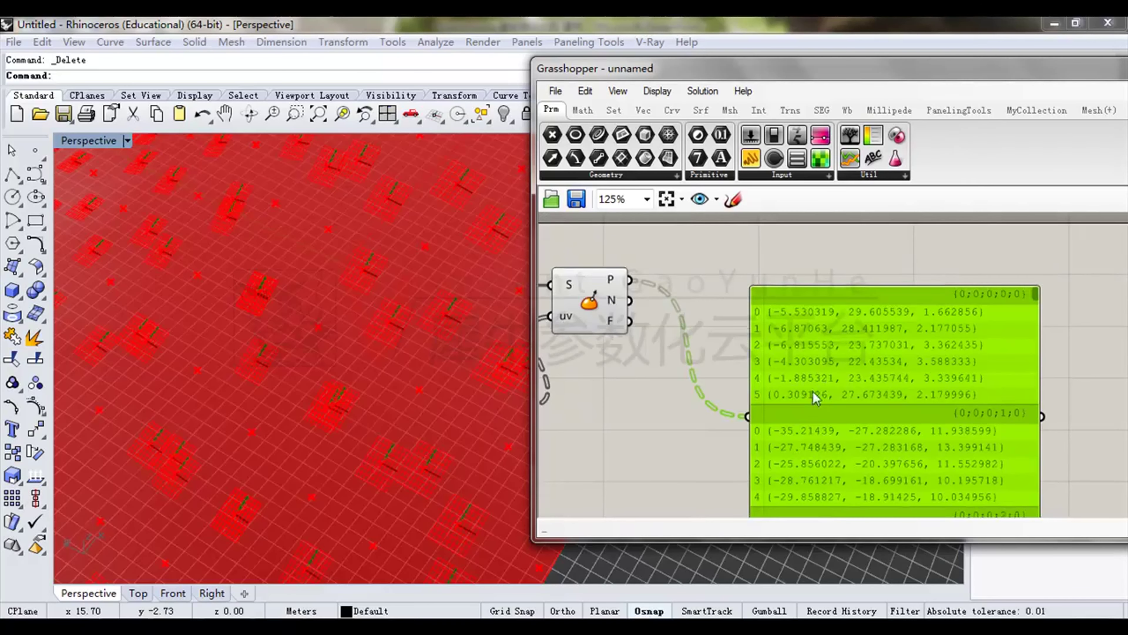
Add a PolyLine component and connect Evaluate Surface's P output to its V input.
right_drag(637, 327, 723, 327)
right_drag(649, 354, 869, 340)
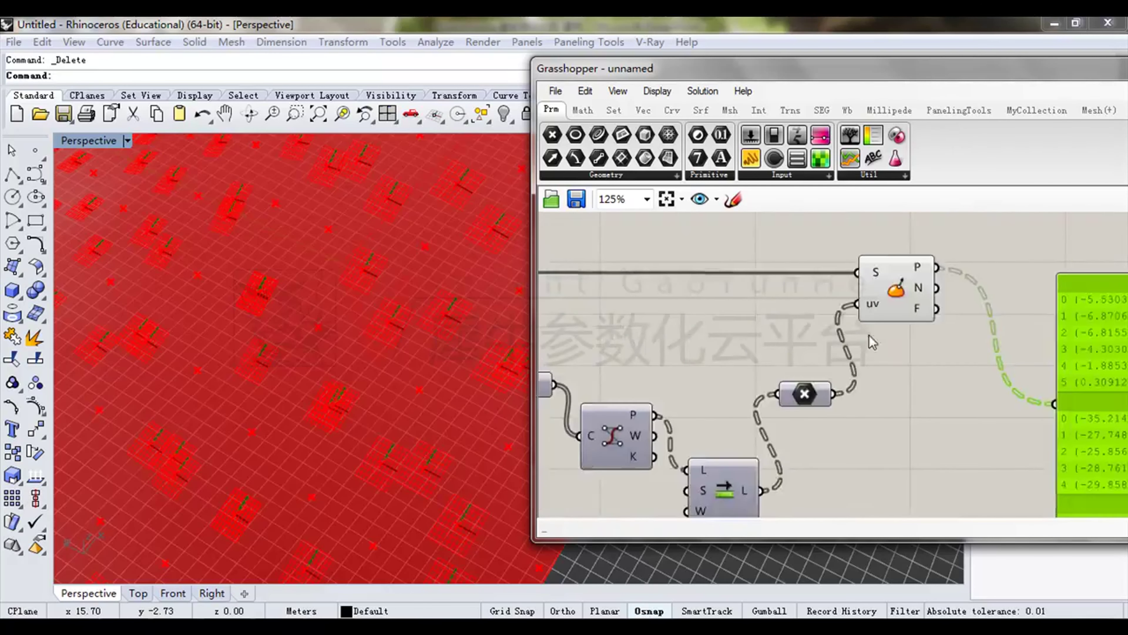
scroll(869, 341, down, 1)
right_drag(746, 398, 798, 363)
right_drag(725, 373, 768, 367)
drag(768, 367, 767, 370)
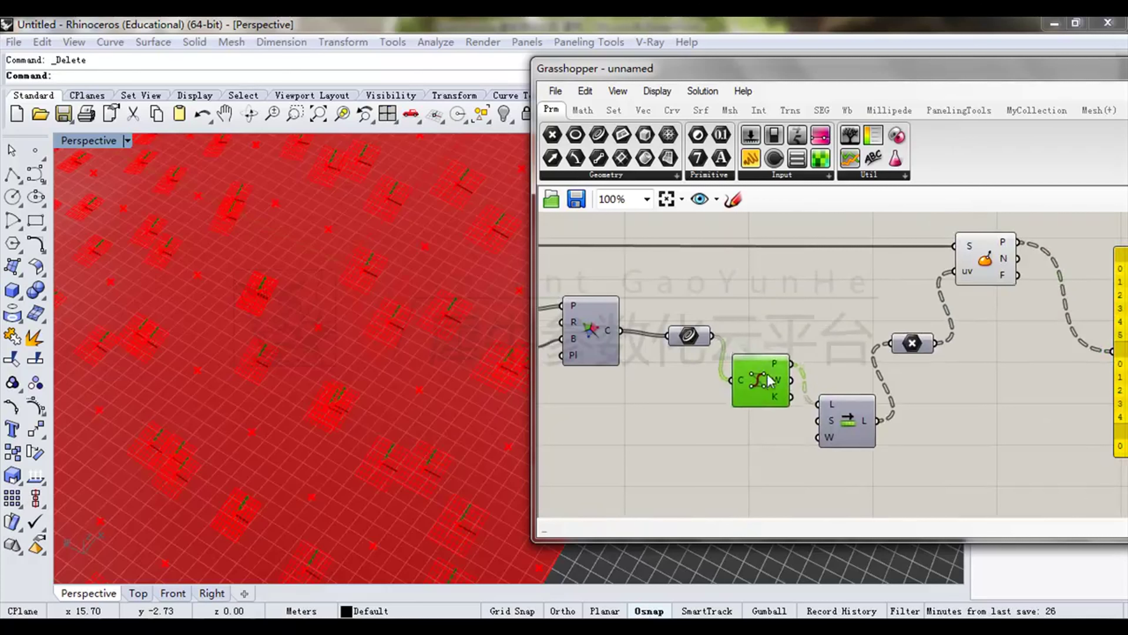
right_drag(1014, 299, 862, 380)
click(679, 113)
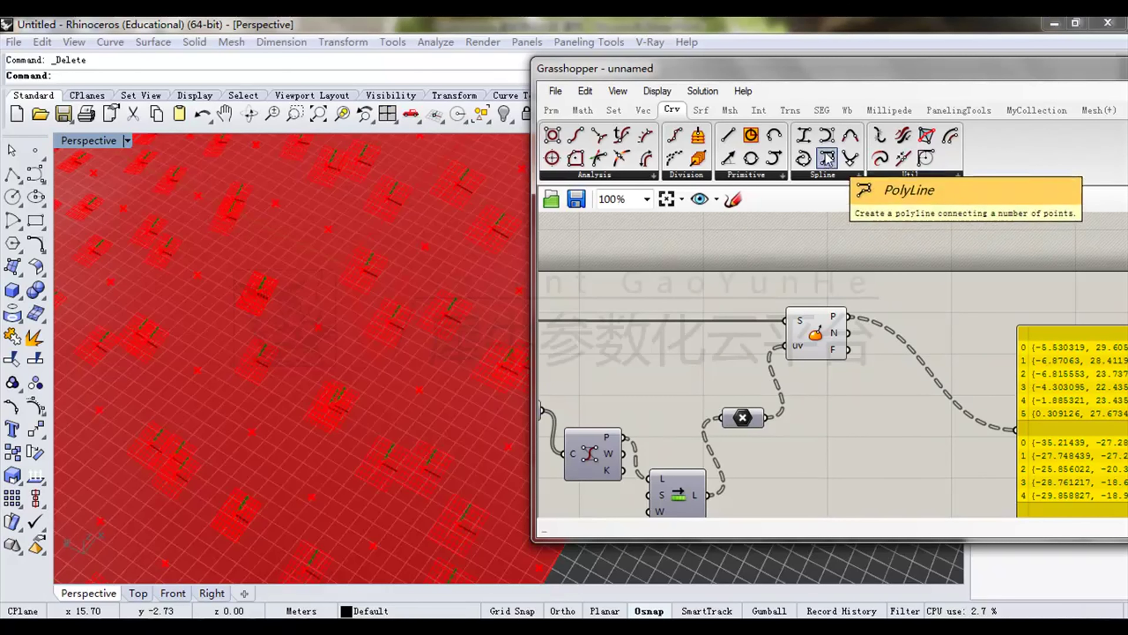
drag(854, 322, 902, 424)
Examine the polylines on the surface for missing cell edges and check the PolyLine's Closed setting.
right_drag(195, 333, 223, 362)
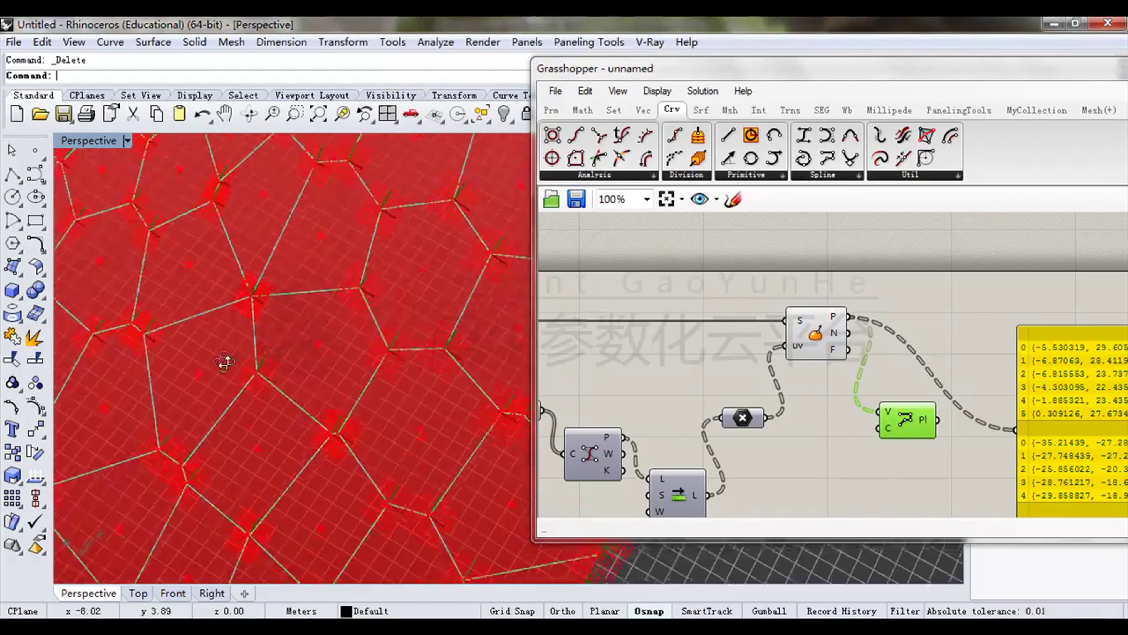
scroll(227, 369, down, 10)
right_drag(332, 428, 323, 383)
scroll(320, 318, up, 7)
right_drag(320, 317, 327, 279)
scroll(342, 294, up, 5)
scroll(969, 457, up, 4)
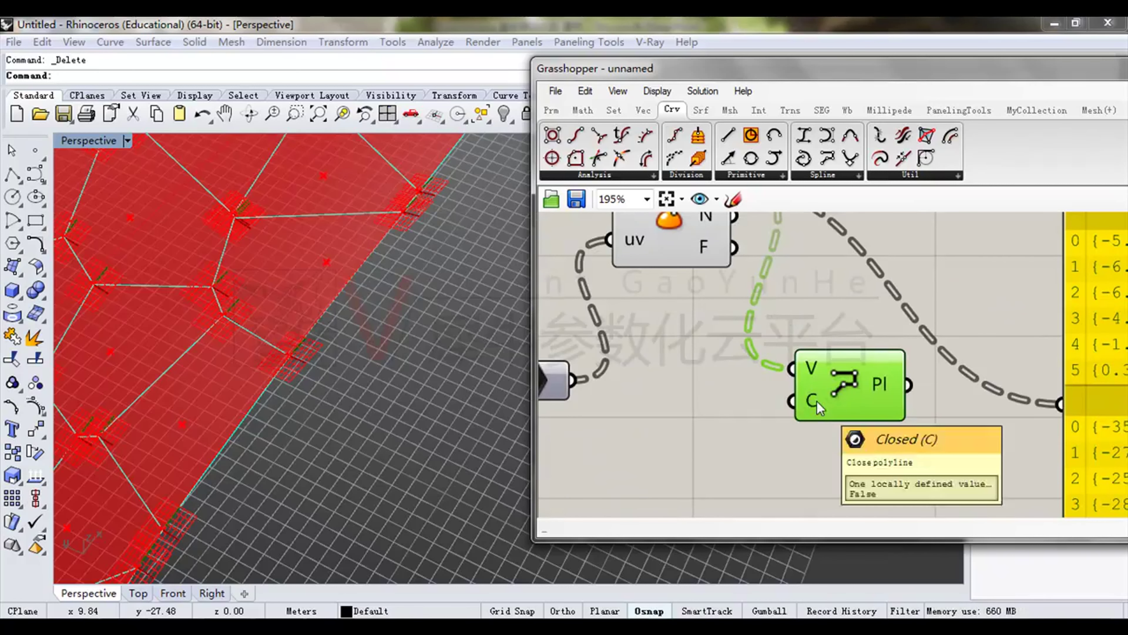
right_drag(816, 401, 862, 398)
right_drag(353, 271, 355, 297)
scroll(378, 311, down, 6)
shift+right_drag(405, 326, 395, 285)
scroll(309, 264, down, 4)
right_drag(309, 264, 410, 315)
scroll(360, 287, up, 8)
right_drag(355, 285, 350, 281)
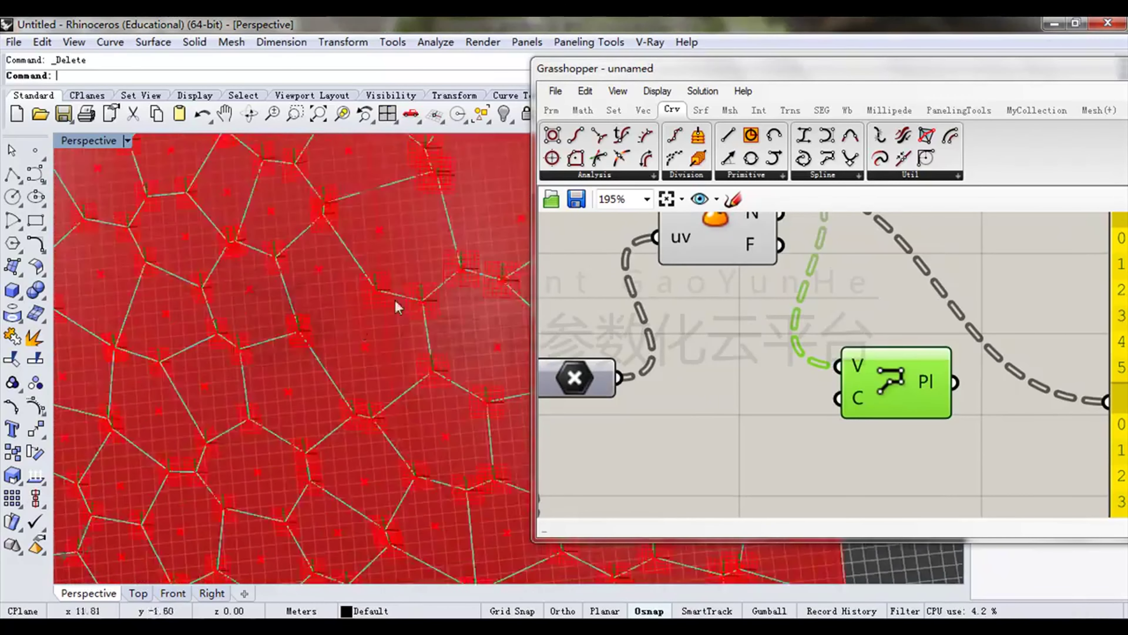
scroll(310, 341, up, 3)
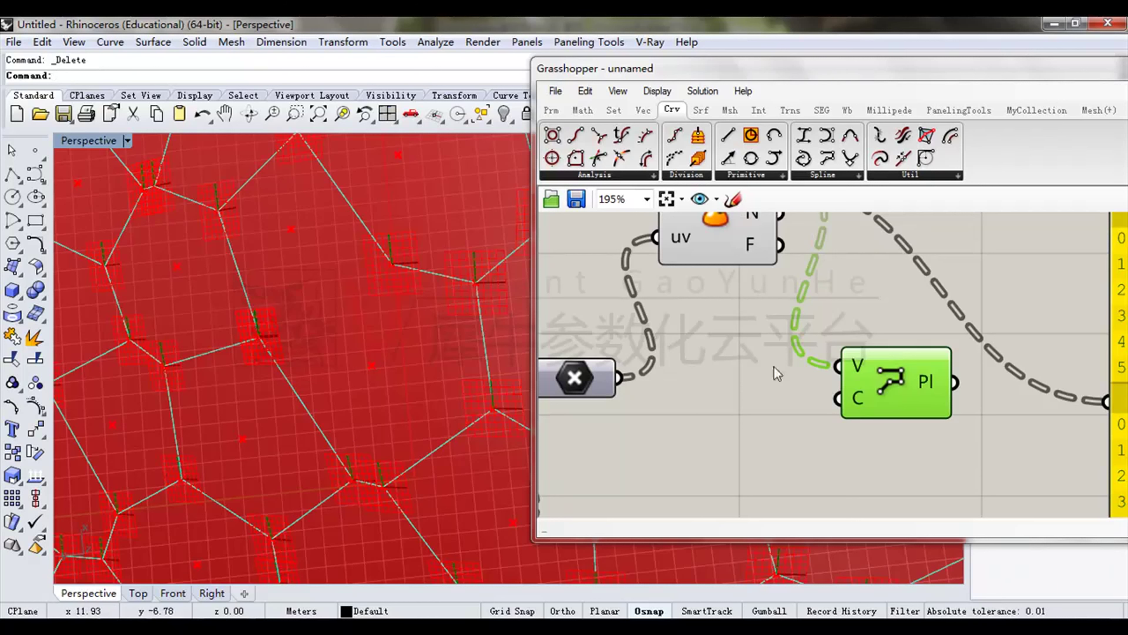
Set the PolyLine's Closed input C to True and inspect the cell outlines across the surface.
right_click(861, 402)
mouse_move(920, 487)
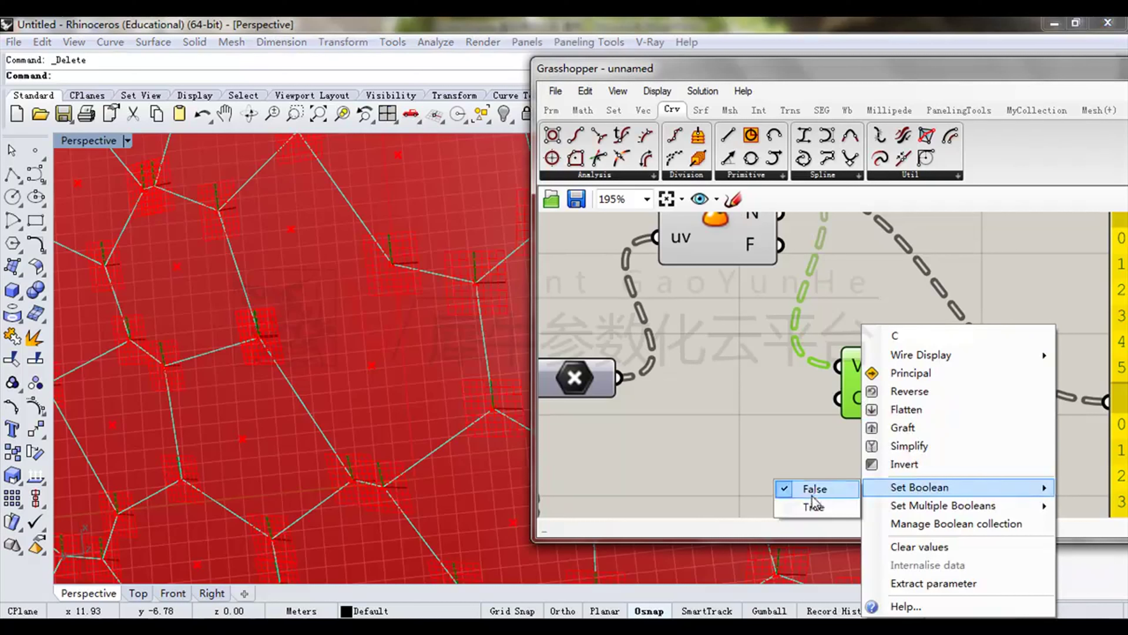
click(814, 506)
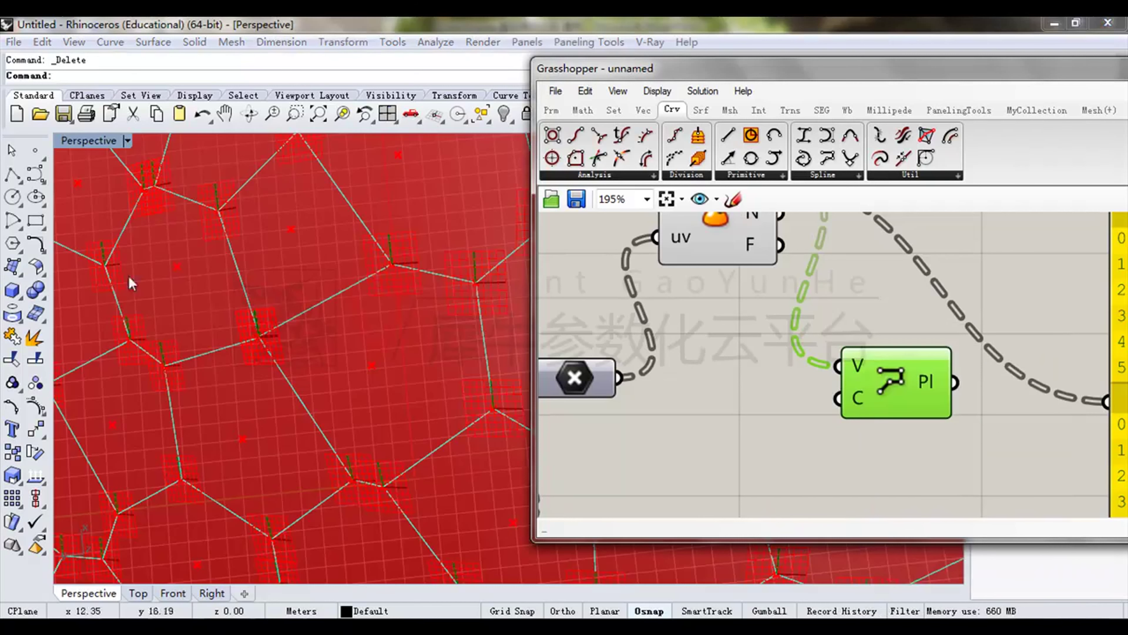
right_click(347, 302)
scroll(347, 302, down, 12)
click(868, 452)
right_drag(386, 318, 313, 242)
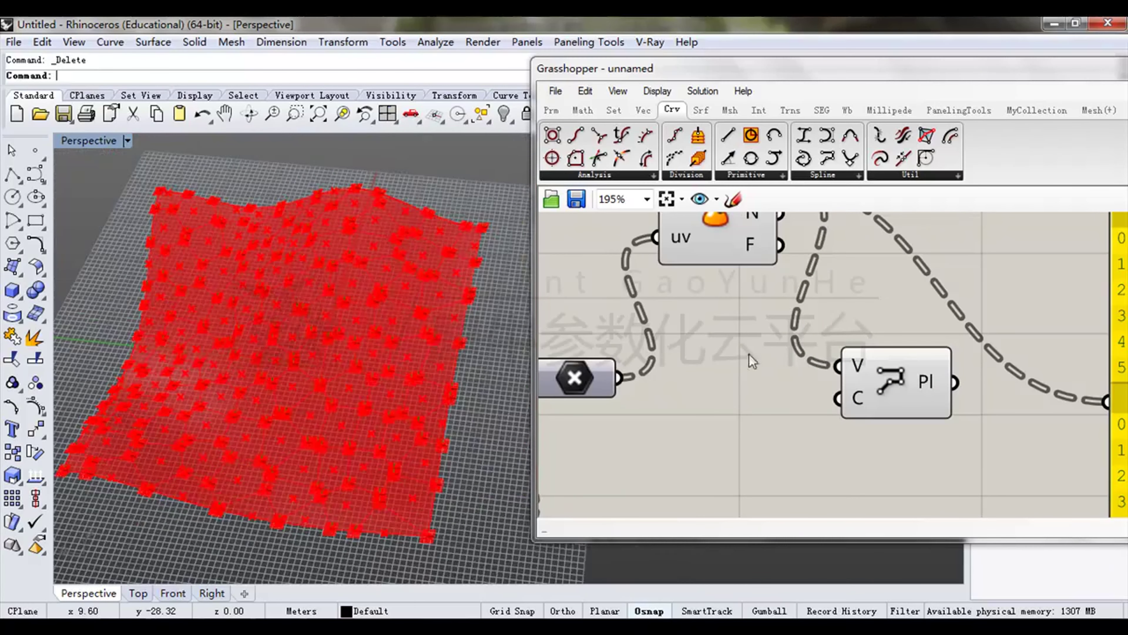
click(881, 379)
right_drag(360, 296, 325, 284)
scroll(378, 342, up, 1)
scroll(379, 342, up, 4)
scroll(325, 284, down, 4)
Turn off the preview of the source surface component.
right_drag(679, 266, 743, 320)
scroll(742, 320, down, 4)
right_drag(634, 275, 893, 307)
right_drag(667, 323, 979, 294)
click(684, 287)
middle_click(783, 298)
click(833, 249)
right_drag(919, 267, 722, 273)
Turn off the preview of the Evaluate Surface component and select the PolyLine component.
click(978, 295)
right_drag(979, 297, 846, 291)
right_drag(861, 338, 707, 349)
click(910, 296)
scroll(804, 336, up, 3)
middle_click(839, 314)
click(889, 267)
click(933, 267)
click(879, 445)
Examine the closed polyline cells in Perspective, keeping the Grasshopper window beside the model.
right_drag(445, 346, 387, 240)
drag(612, 57, 610, 70)
right_drag(406, 318, 409, 285)
drag(593, 82, 690, 55)
shift+right_drag(393, 228, 427, 229)
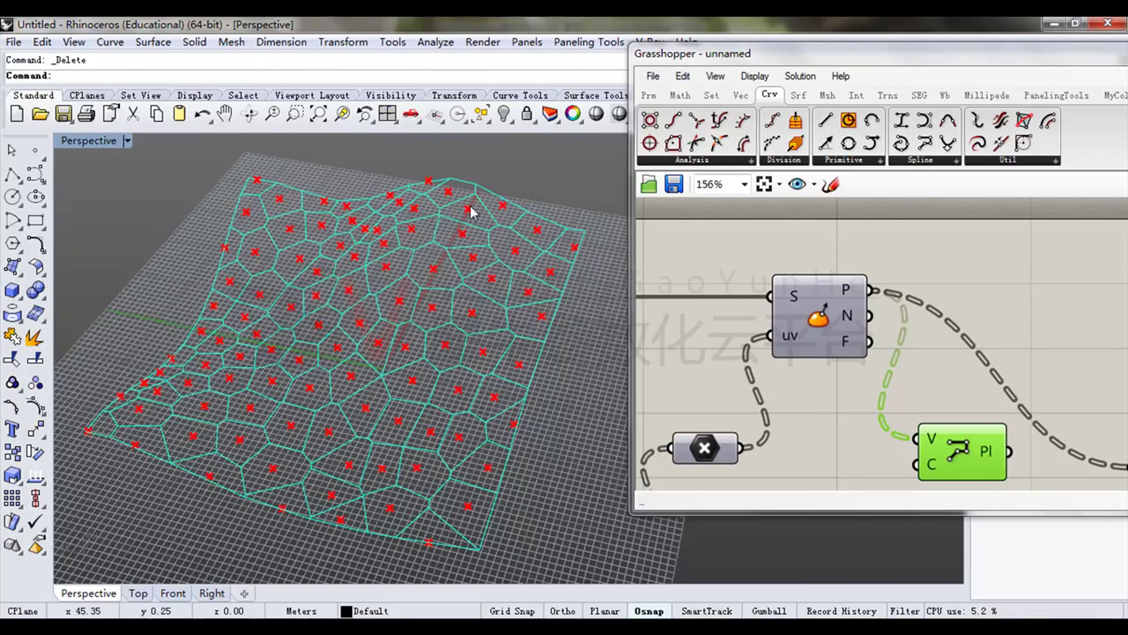
scroll(430, 240, up, 5)
scroll(435, 260, up, 5)
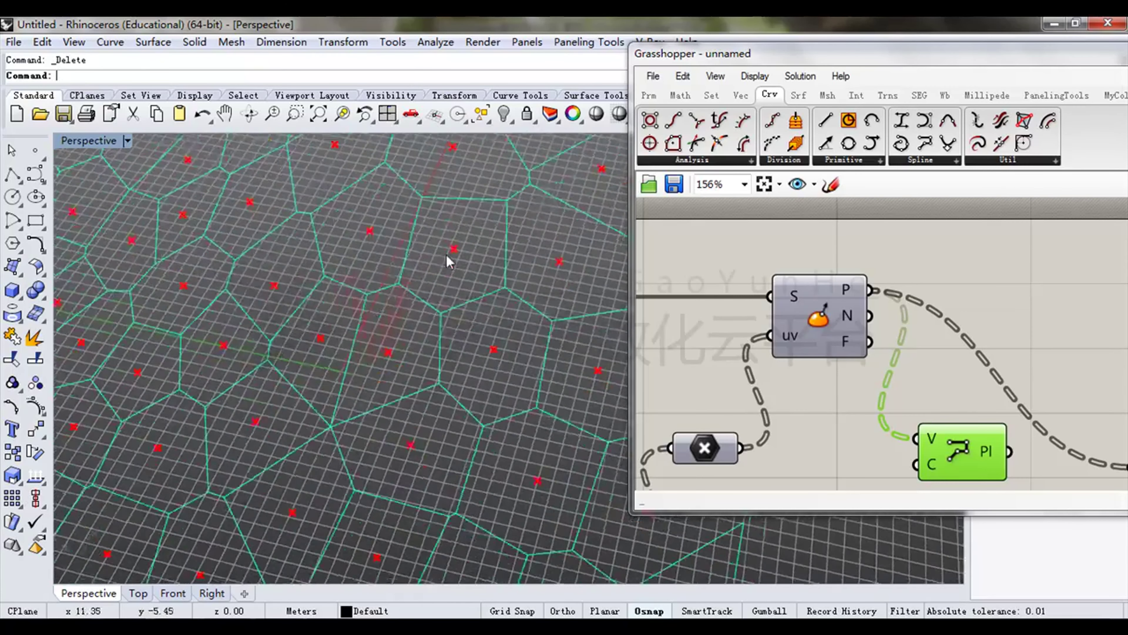
drag(872, 61, 792, 44)
right_drag(382, 284, 386, 309)
right_drag(951, 385, 906, 313)
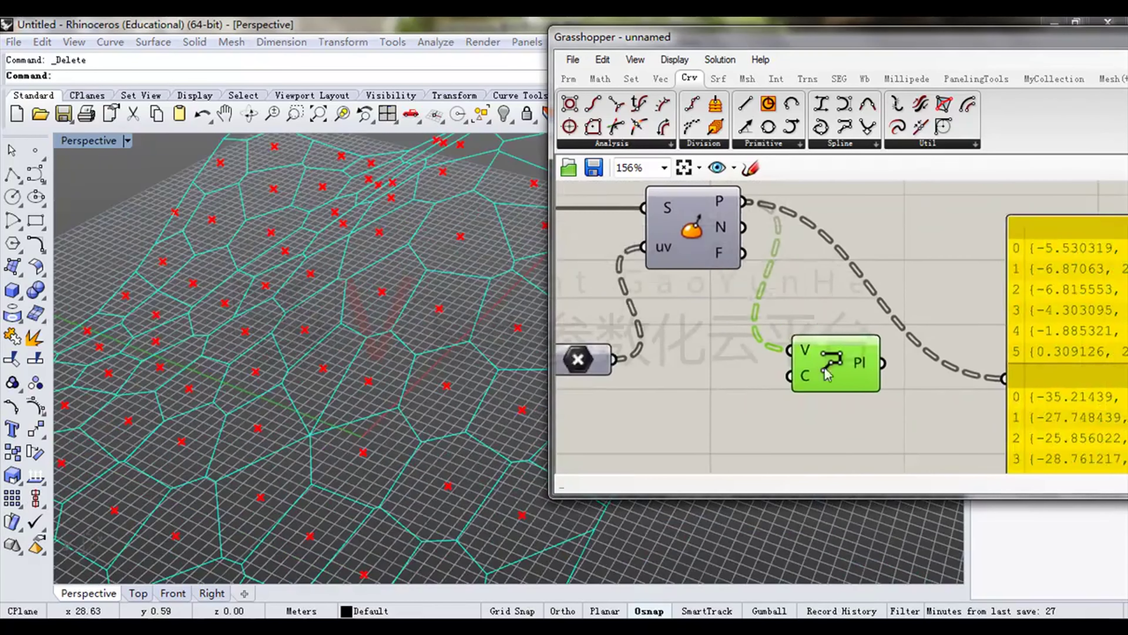
Connect the PolyLine output Pl to the data panel, moved farther away, to list the polyline curves.
drag(824, 370, 820, 358)
right_drag(968, 345, 773, 357)
drag(944, 349, 1052, 318)
click(674, 359)
right_drag(703, 369, 803, 376)
drag(782, 370, 1018, 367)
right_drag(1048, 368, 813, 359)
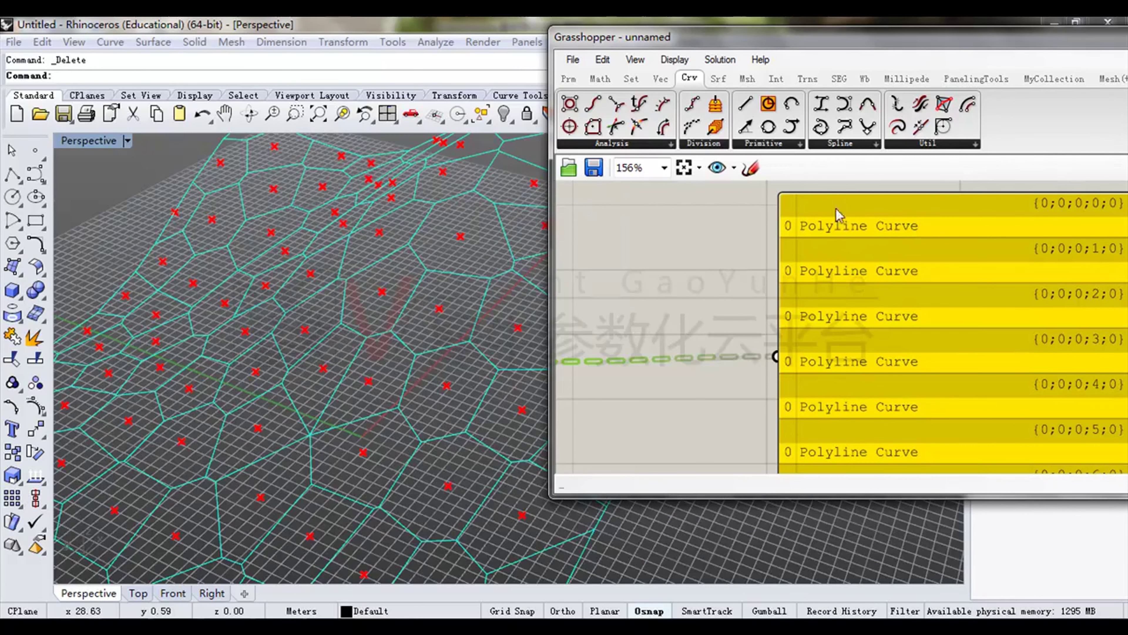
scroll(971, 313, down, 3)
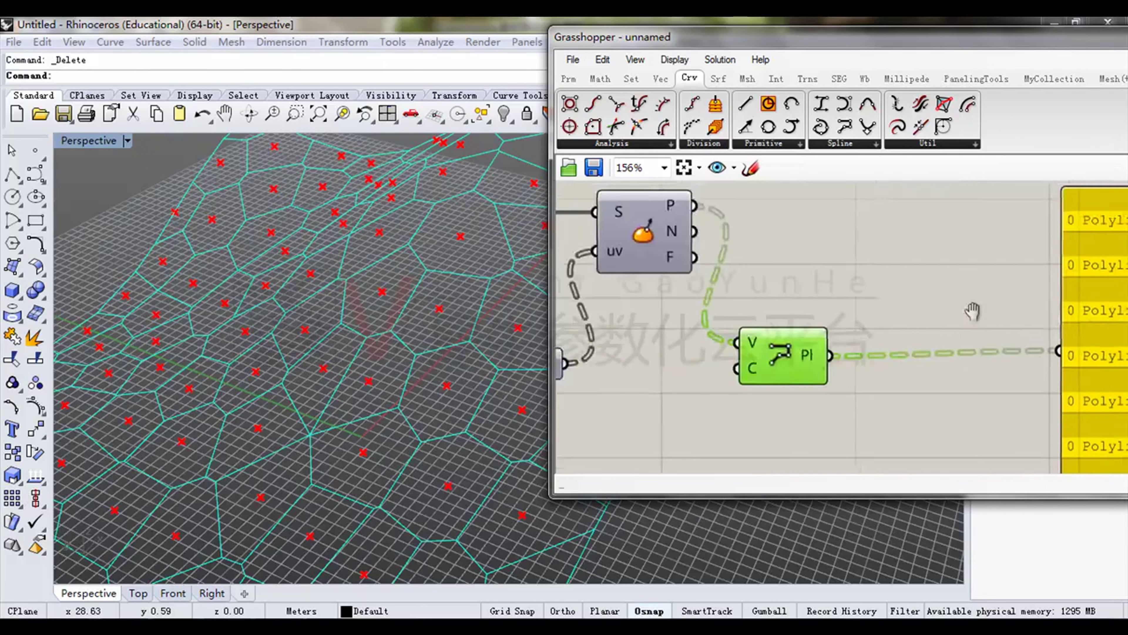
scroll(353, 287, up, 3)
scroll(355, 275, down, 3)
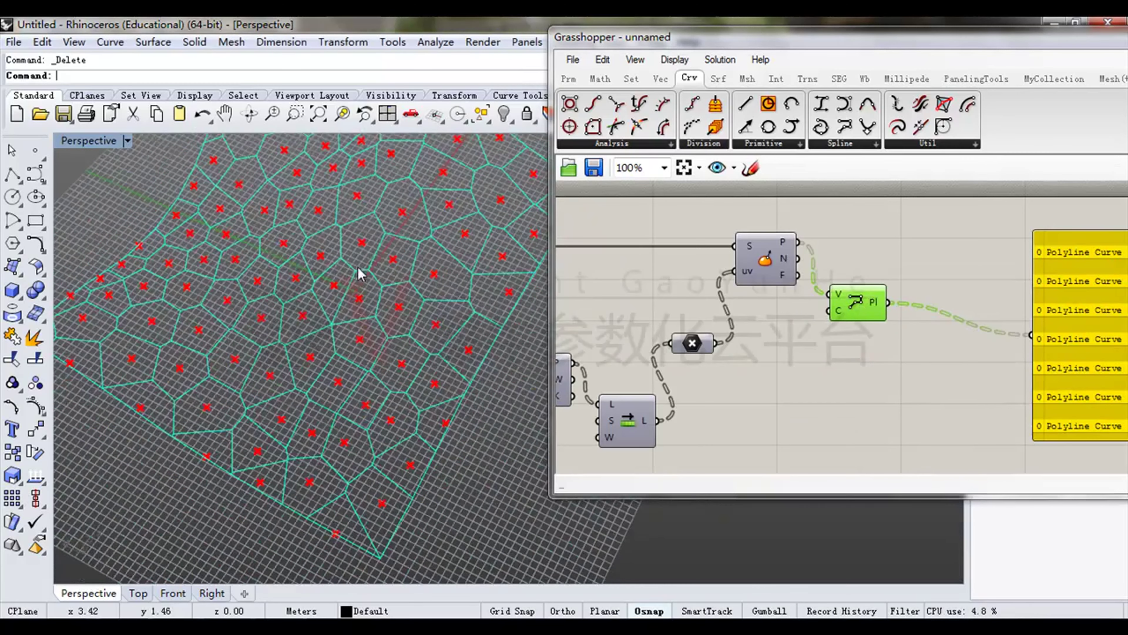
Examine individual closed cells up close and the whole cell pattern on the surface in Perspective.
scroll(360, 249, up, 6)
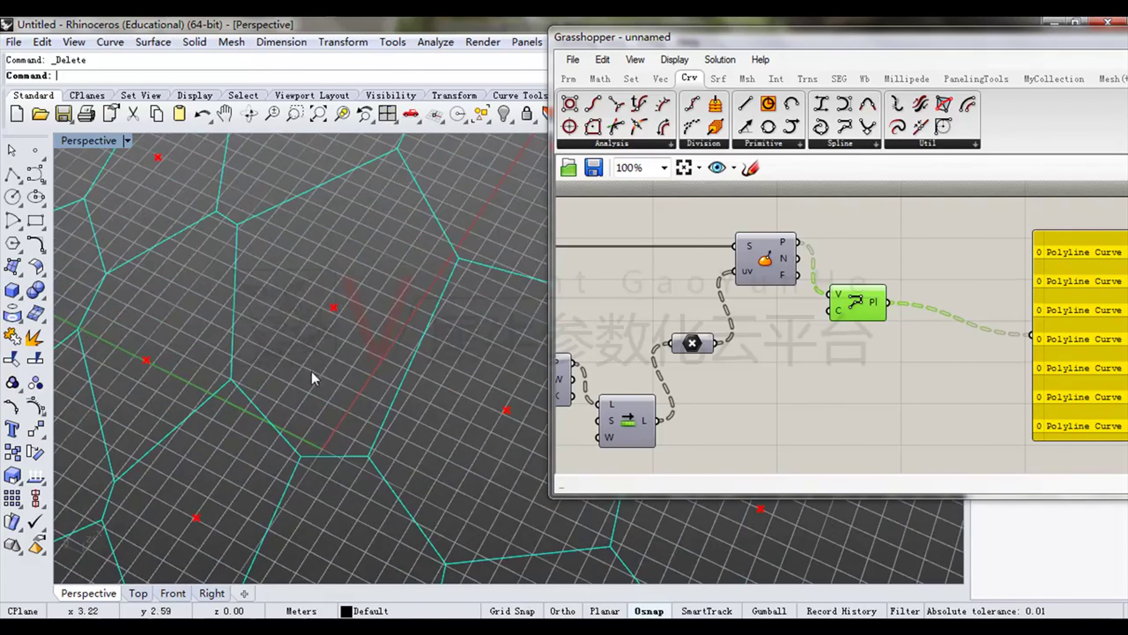
scroll(311, 285, down, 10)
right_drag(327, 323, 360, 328)
right_drag(968, 360, 869, 356)
click(872, 355)
drag(978, 315, 1016, 323)
right_drag(801, 322, 774, 366)
click(743, 348)
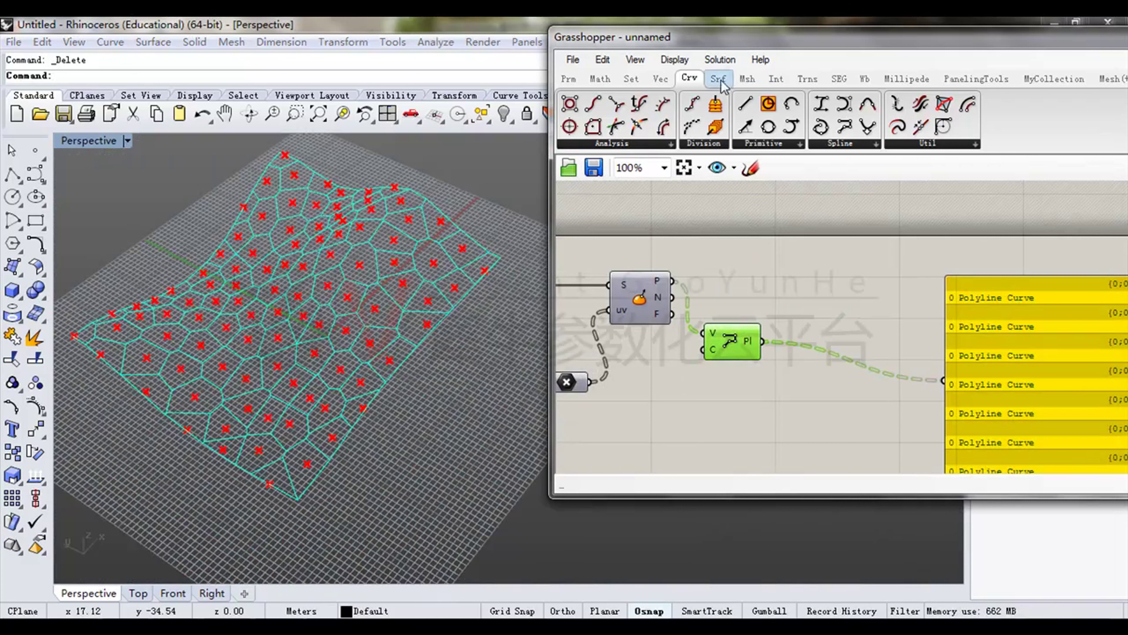
Add a Scale component below the PolyLine and connect Pl to its geometry input G.
click(807, 79)
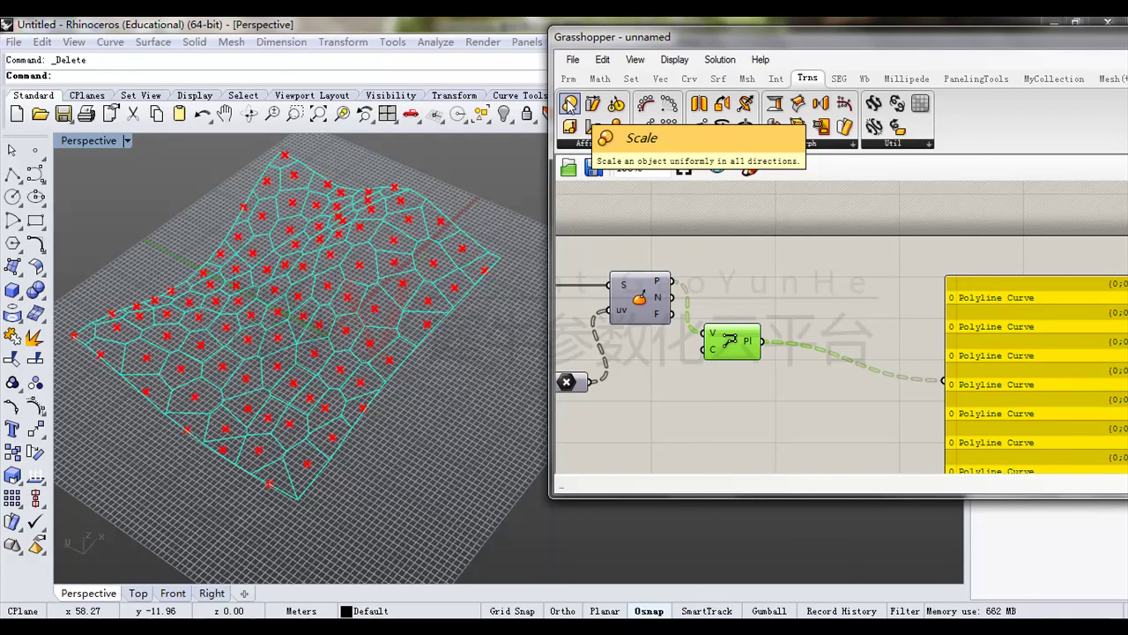
drag(570, 106, 835, 378)
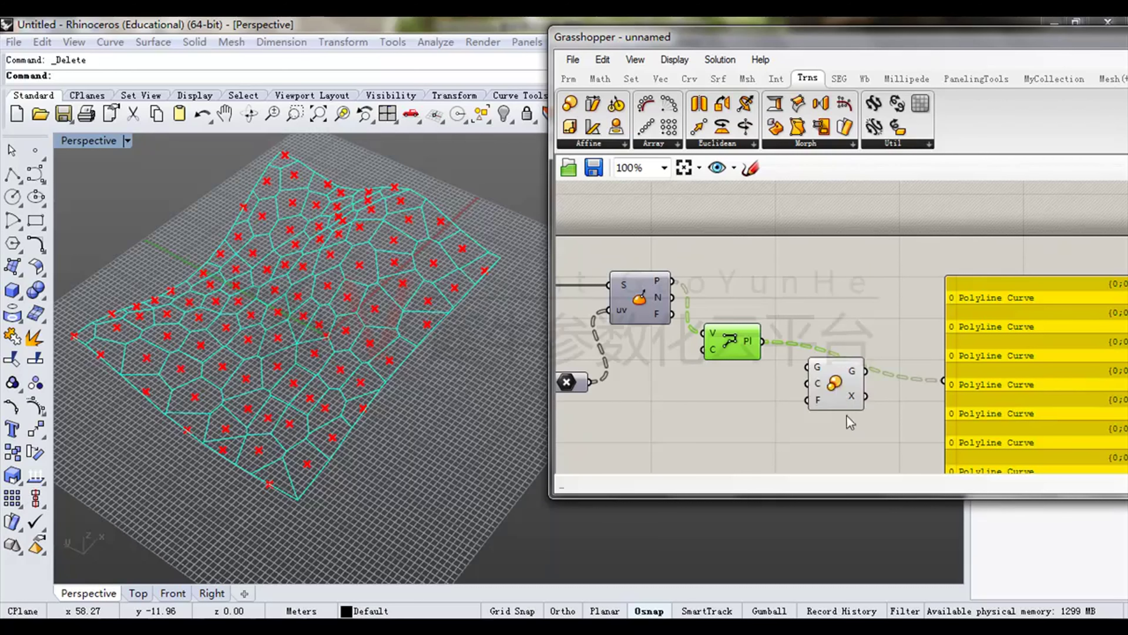
scroll(835, 374, up, 3)
right_drag(840, 380, 877, 347)
drag(741, 262, 738, 258)
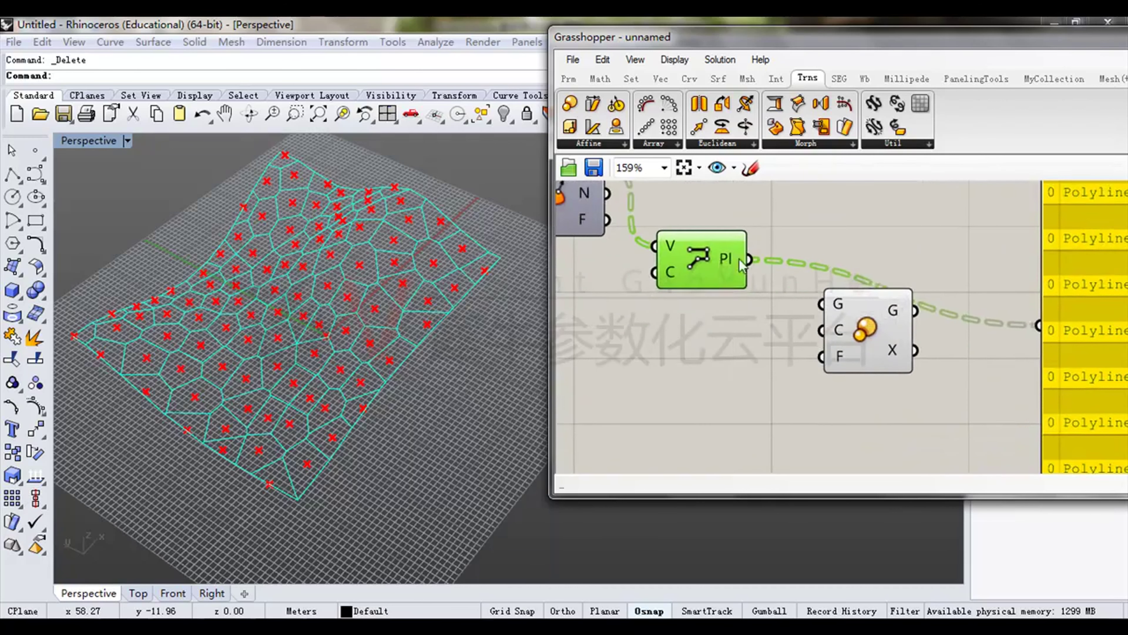
right_drag(759, 248, 726, 291)
drag(725, 306, 826, 420)
right_drag(825, 416, 821, 328)
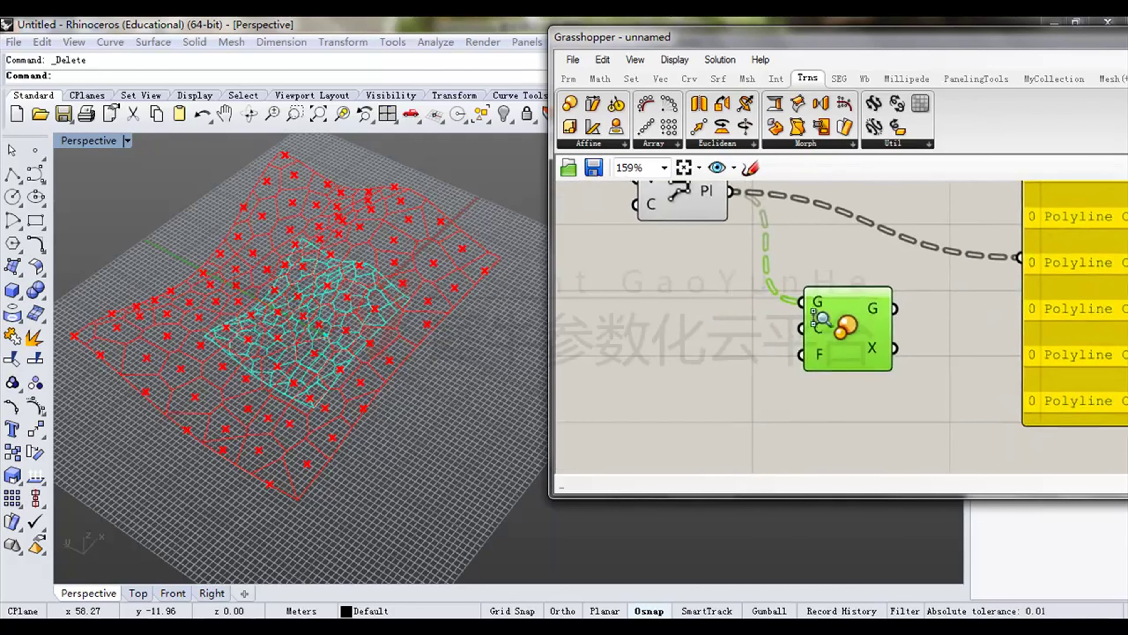
Add a Polygon Center component between PolyLine and Scale, and connect Pl to its P input.
scroll(821, 324, up, 3)
mouse_move(814, 283)
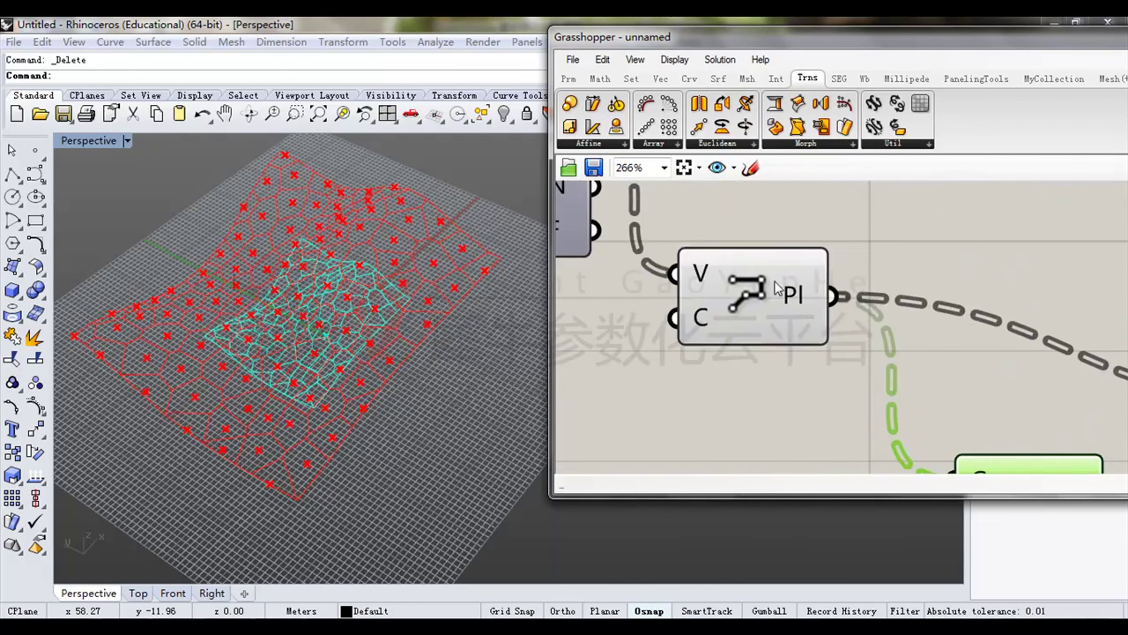
click(724, 306)
right_drag(724, 308, 803, 313)
right_drag(888, 322, 785, 297)
right_drag(321, 335, 332, 367)
scroll(284, 367, up, 4)
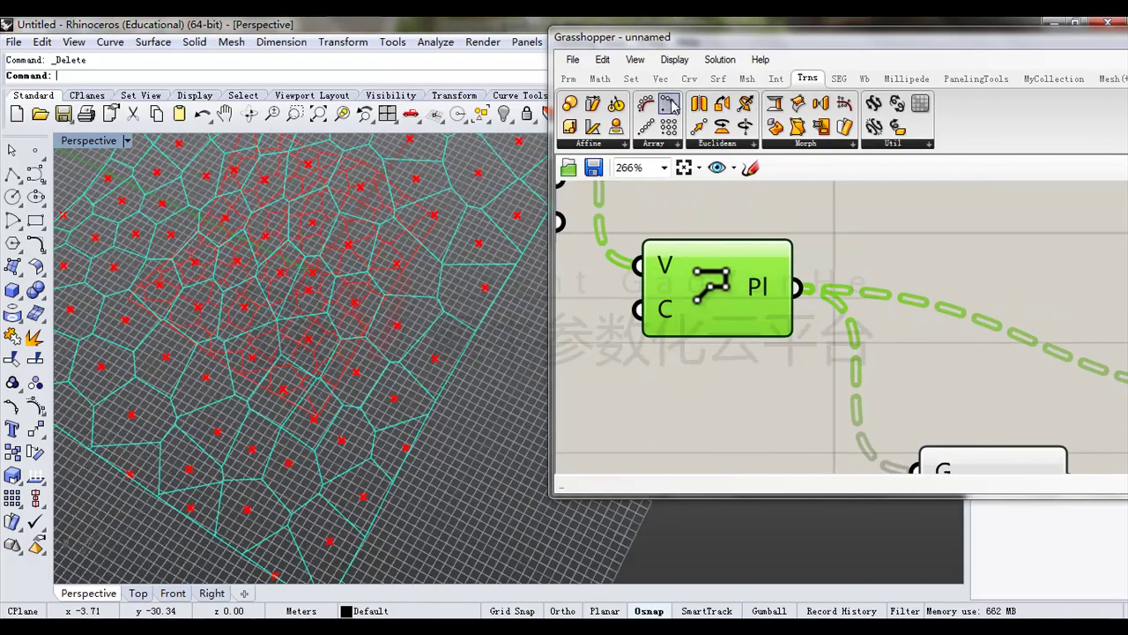
click(689, 78)
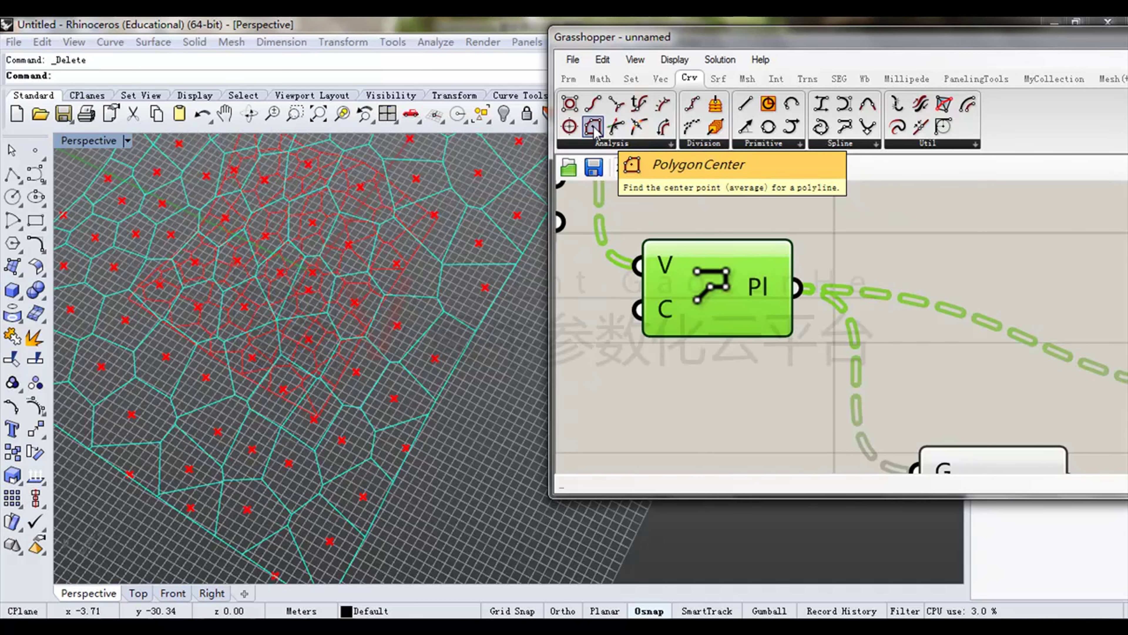
drag(731, 403, 732, 402)
scroll(746, 369, down, 5)
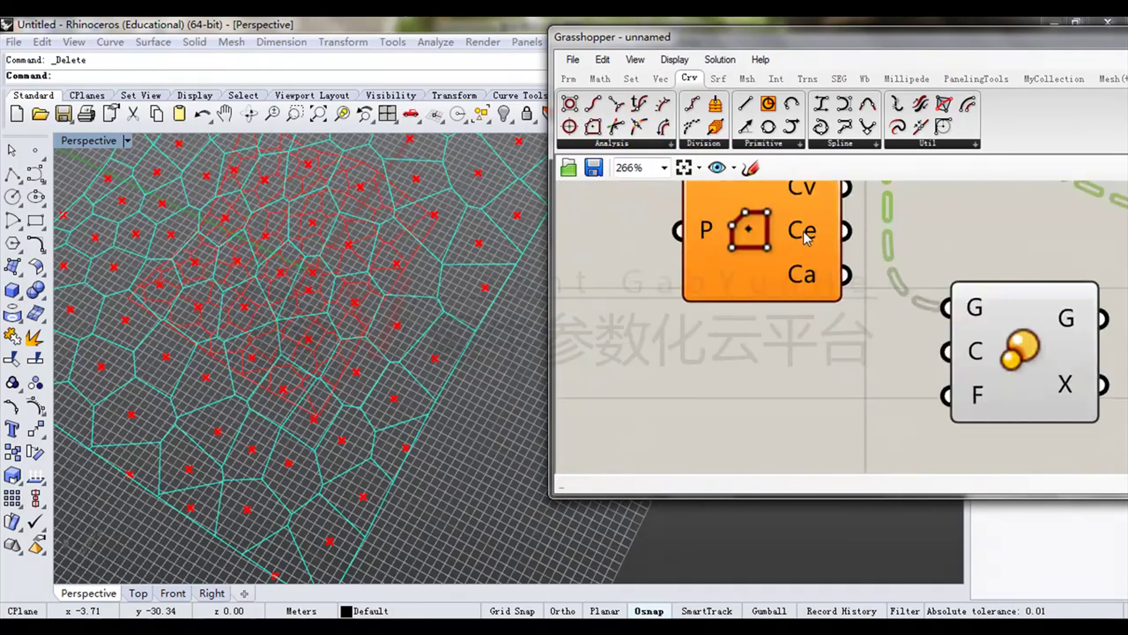
drag(758, 355, 838, 357)
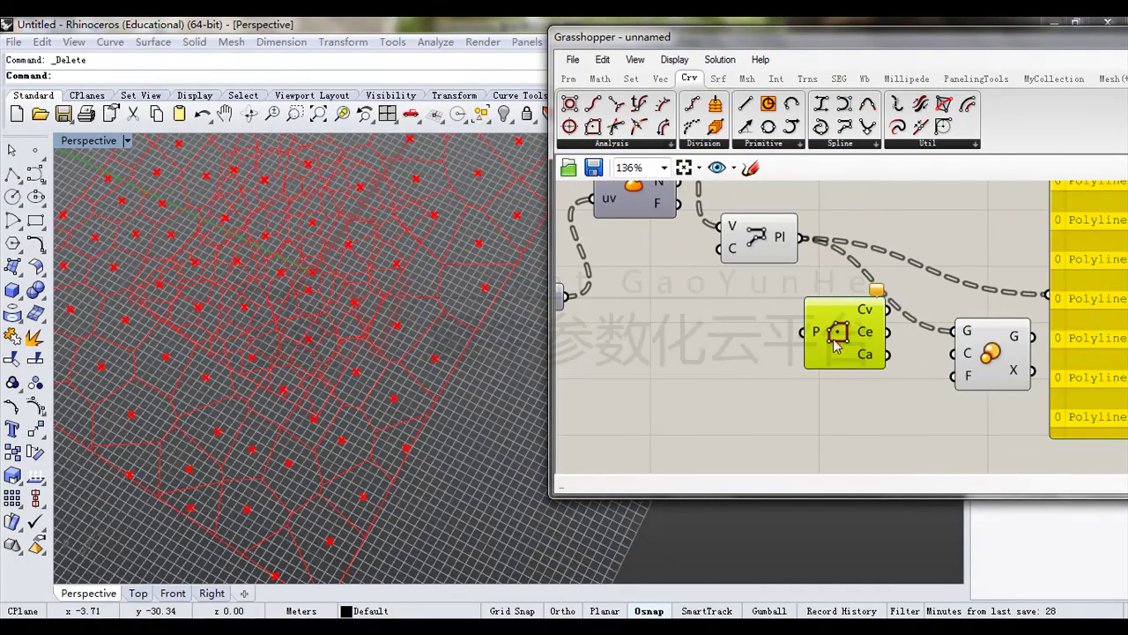
drag(806, 312, 806, 331)
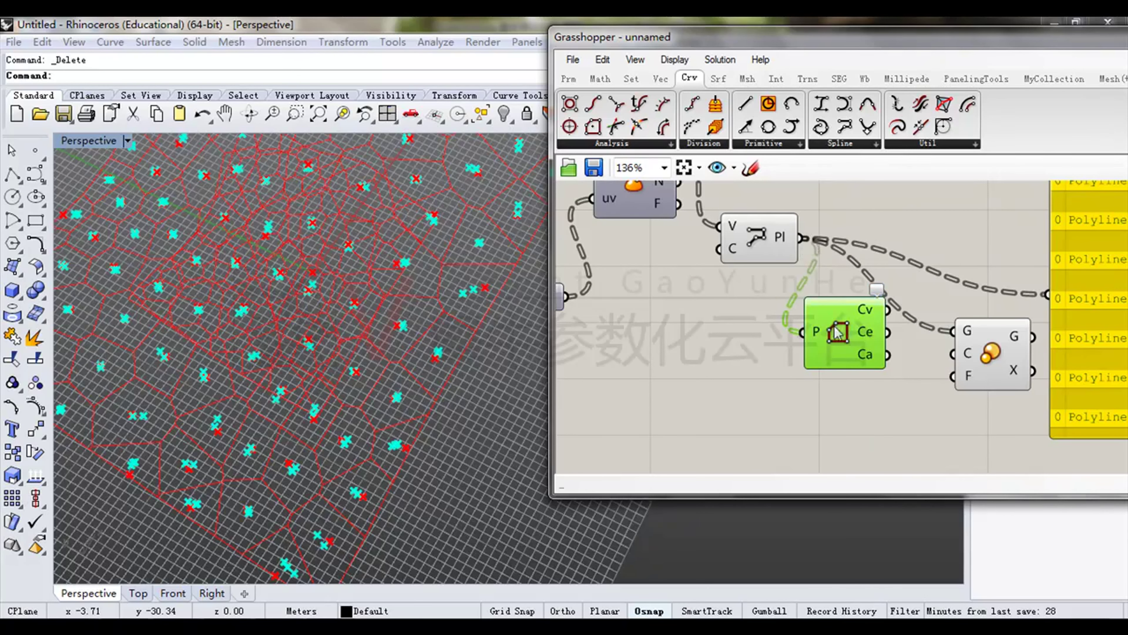
Connect the Polygon Center output Ce to Scale's center input C and turn off the Polygon Center preview.
scroll(817, 321, up, 2)
drag(884, 247, 853, 333)
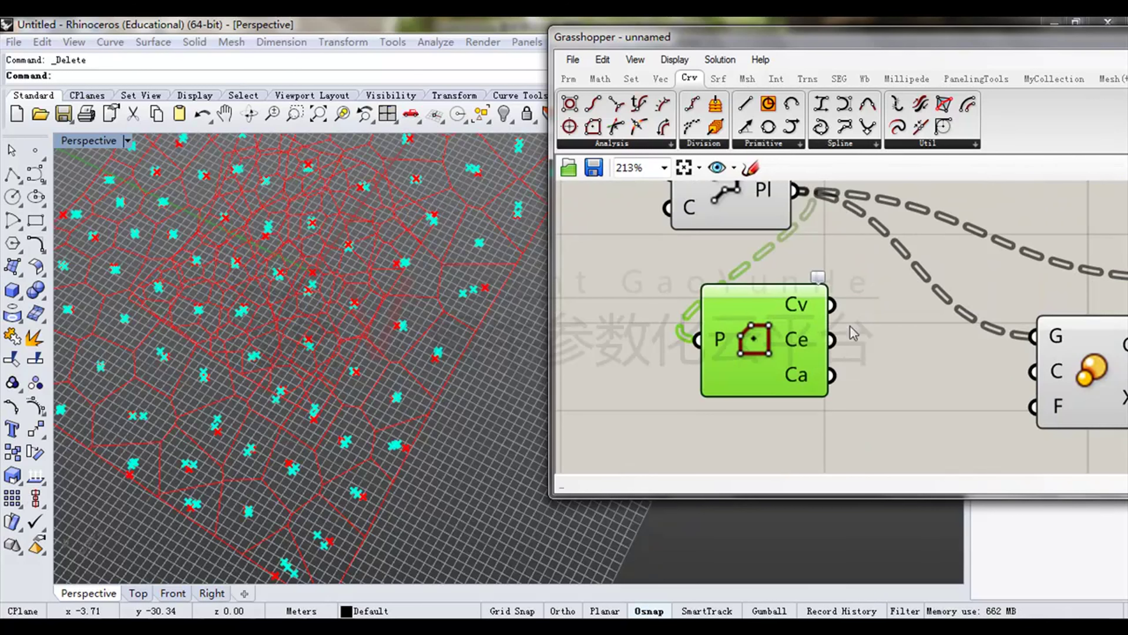
mouse_move(798, 376)
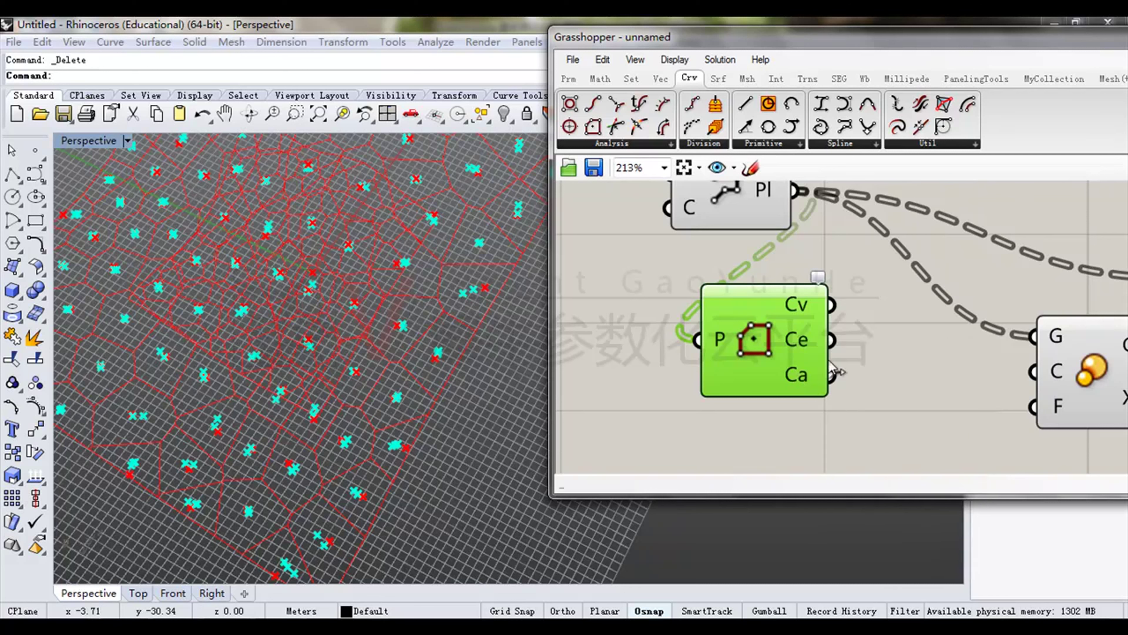
right_drag(828, 355, 739, 347)
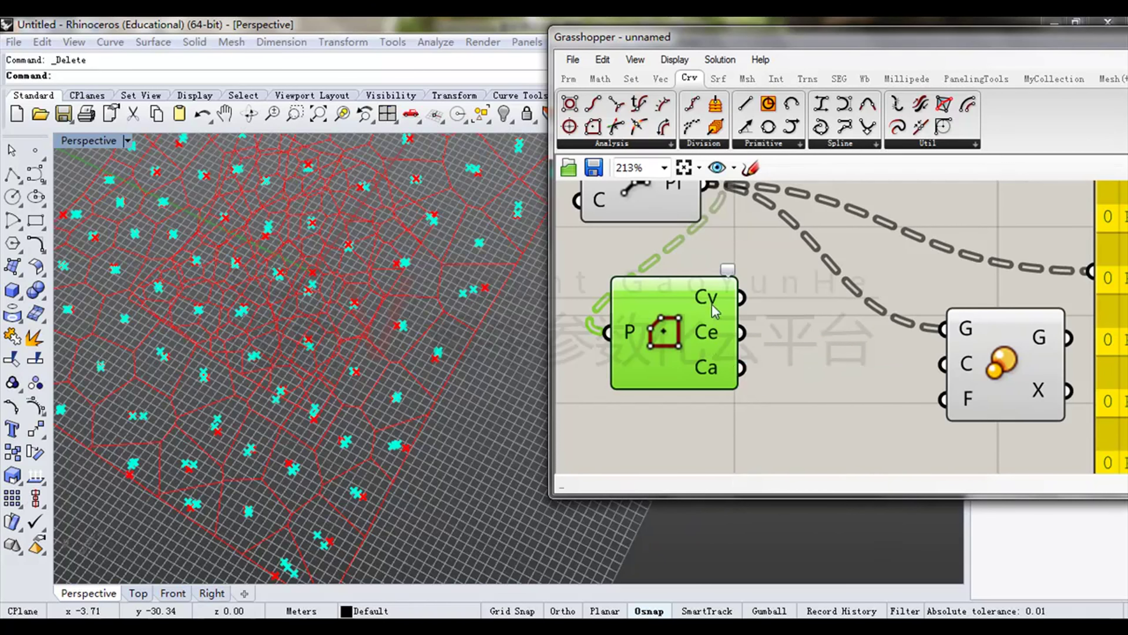
drag(743, 338, 942, 364)
middle_click(794, 273)
click(838, 269)
right_drag(829, 264, 837, 361)
Compare the original cells with the scaled cells across the surface by highlighting the PolyLine and Scale components.
click(687, 257)
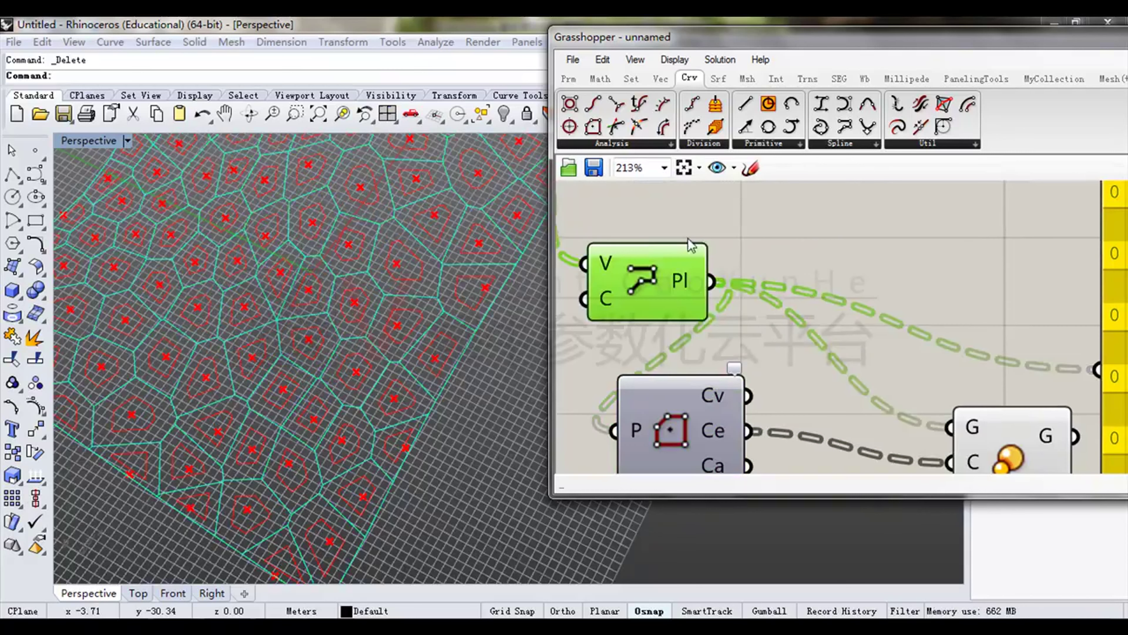
click(807, 257)
drag(1003, 427, 978, 397)
right_drag(991, 400, 953, 318)
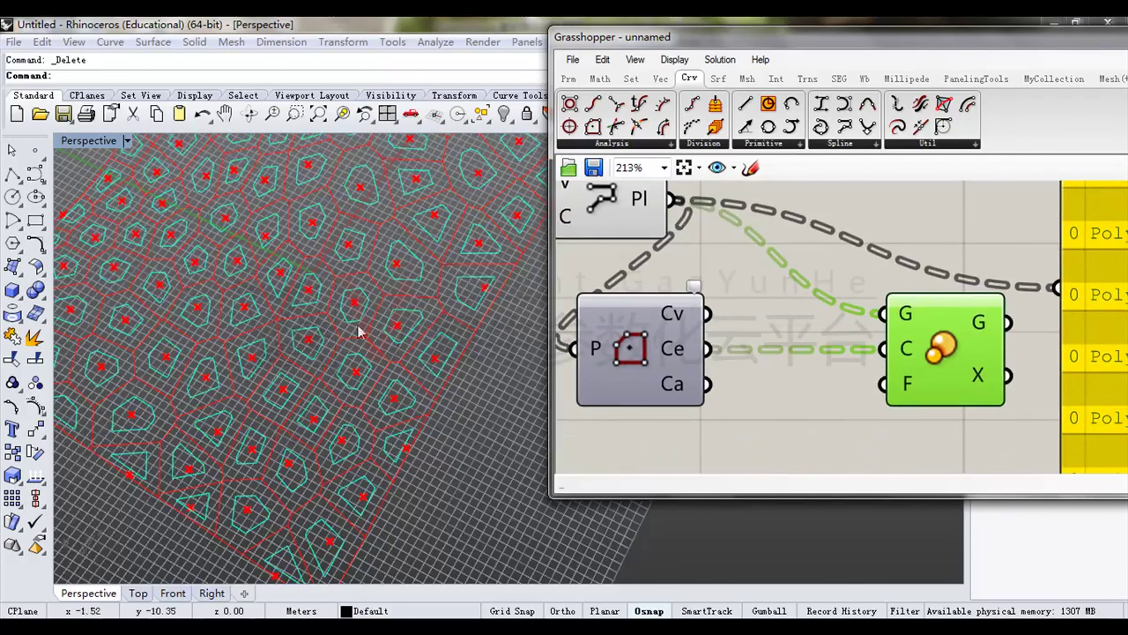
scroll(368, 287, down, 5)
scroll(369, 287, up, 6)
right_drag(647, 242, 711, 333)
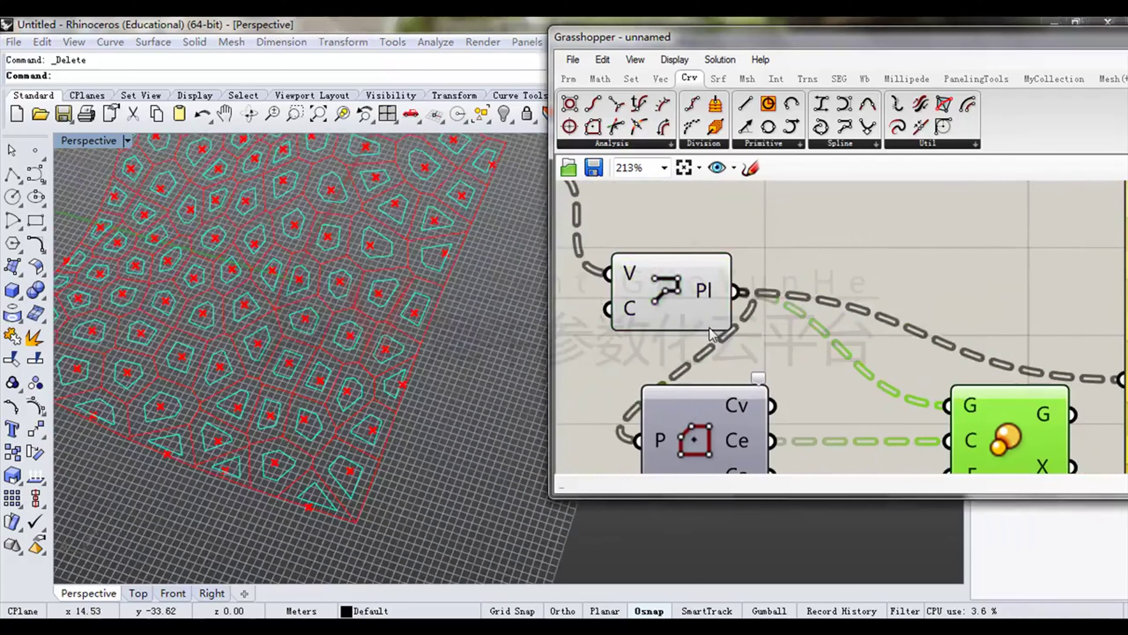
shift+click(707, 319)
right_drag(421, 282, 333, 340)
scroll(414, 262, down, 8)
scroll(413, 272, up, 5)
scroll(414, 272, up, 2)
right_drag(414, 272, 377, 314)
Clear the selection and highlight PolyLine and Scale again, viewing both cell sets from a different angle.
right_drag(961, 378, 901, 306)
drag(890, 404, 712, 467)
right_drag(721, 440, 739, 377)
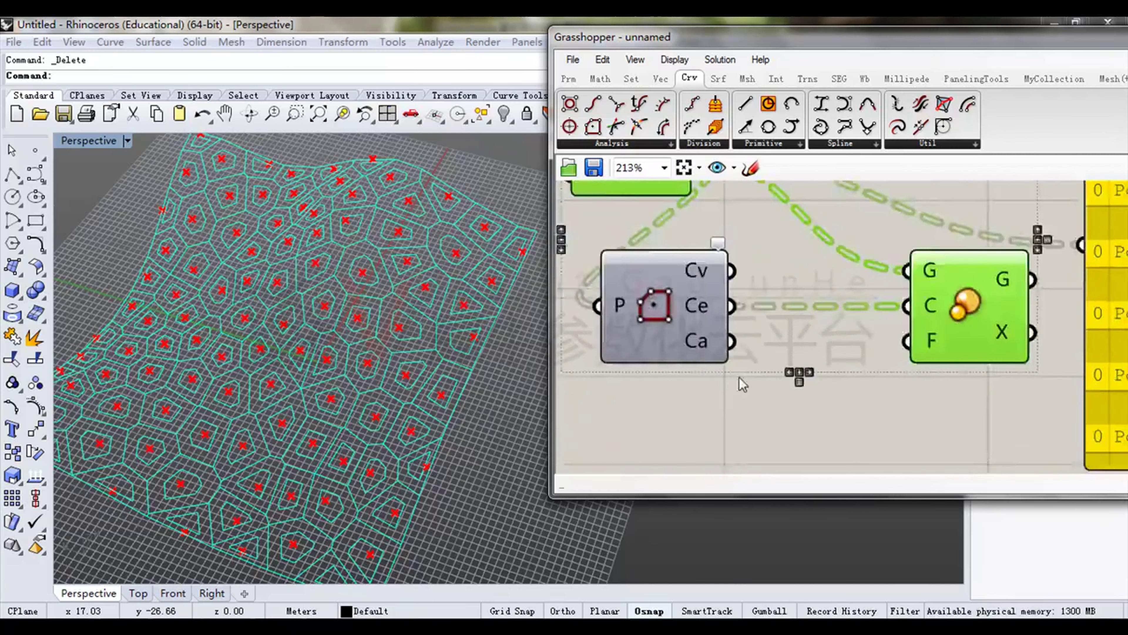
scroll(743, 384, down, 2)
click(742, 384)
drag(869, 359, 721, 406)
right_drag(347, 364, 351, 327)
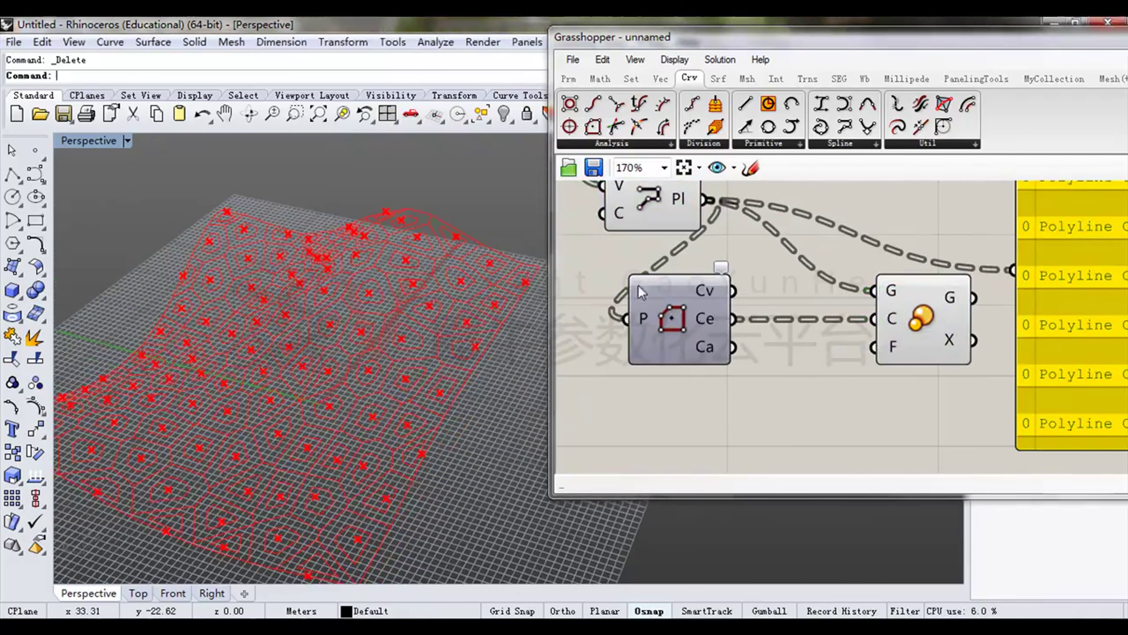
right_drag(639, 287, 638, 370)
click(658, 274)
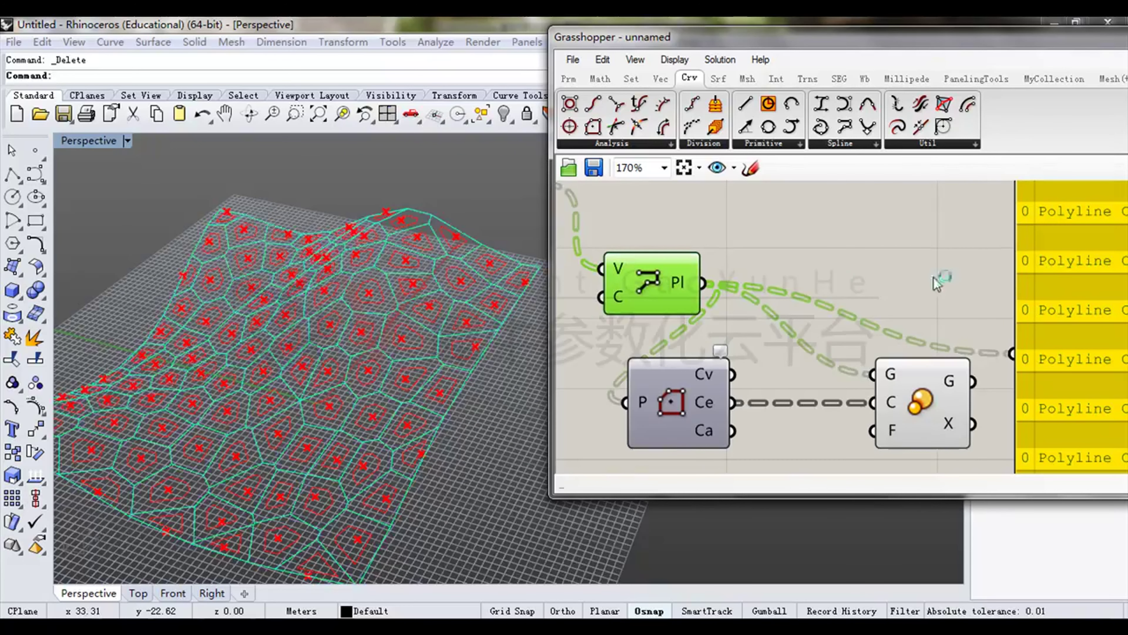
shift+click(906, 405)
right_drag(266, 323, 318, 331)
scroll(317, 331, up, 3)
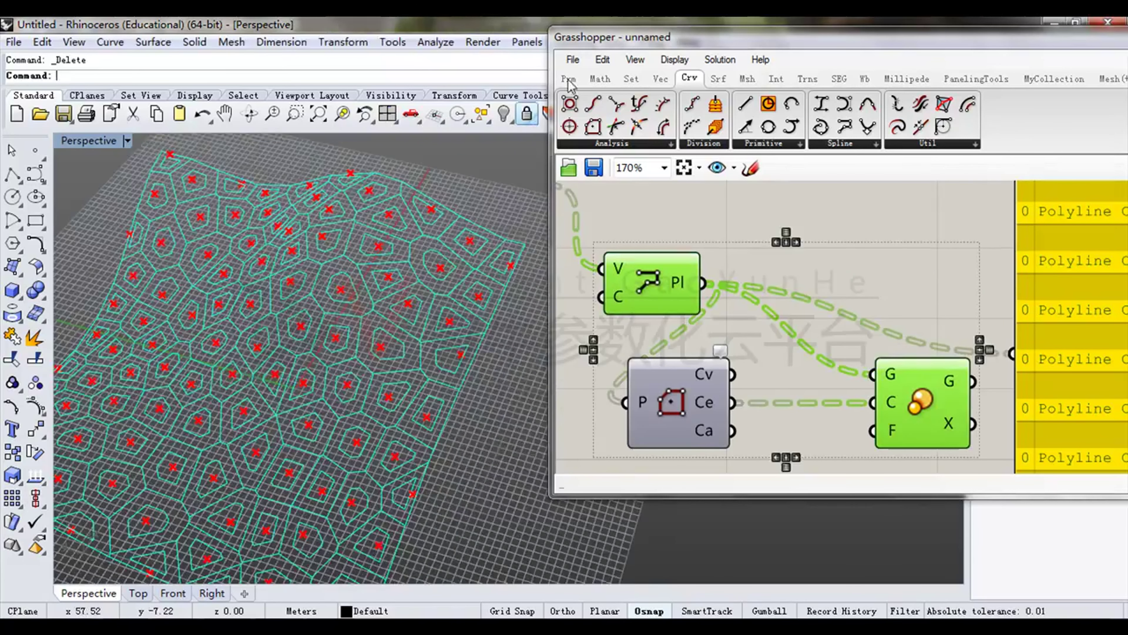
Move the Grasshopper window to expose more canvas and shift the polyline data panel farther from Scale.
drag(720, 37, 605, 52)
right_drag(313, 315, 344, 331)
right_drag(864, 328, 787, 296)
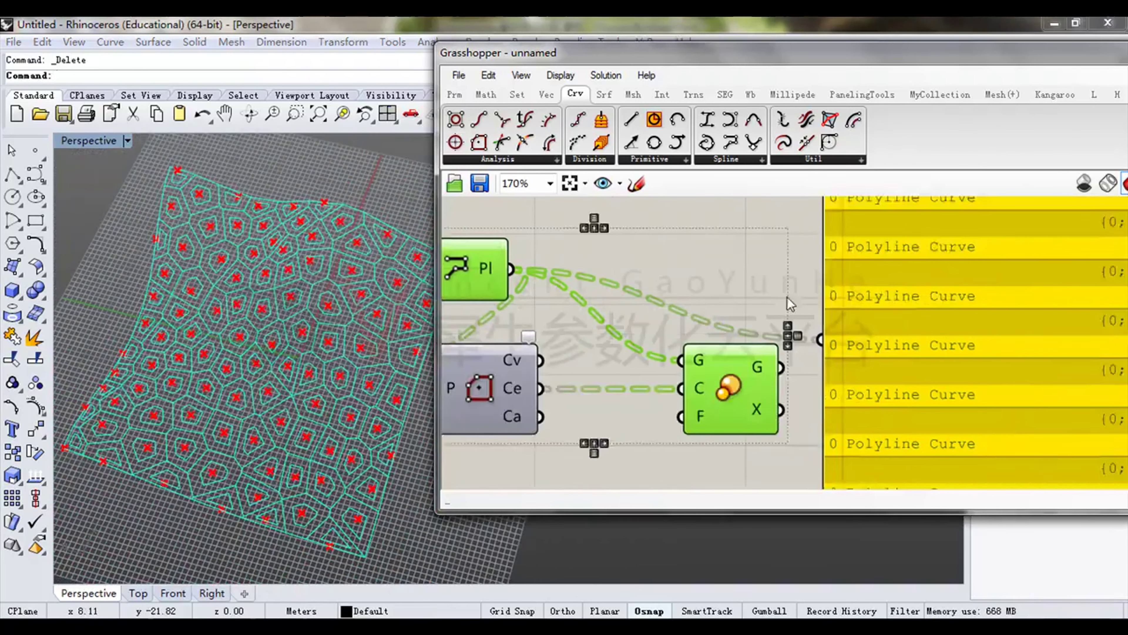
drag(904, 309, 1101, 296)
right_drag(787, 233, 955, 240)
click(955, 240)
Bring the polyline data panel closer to the Scale component and nudge PolyLine upward.
click(631, 270)
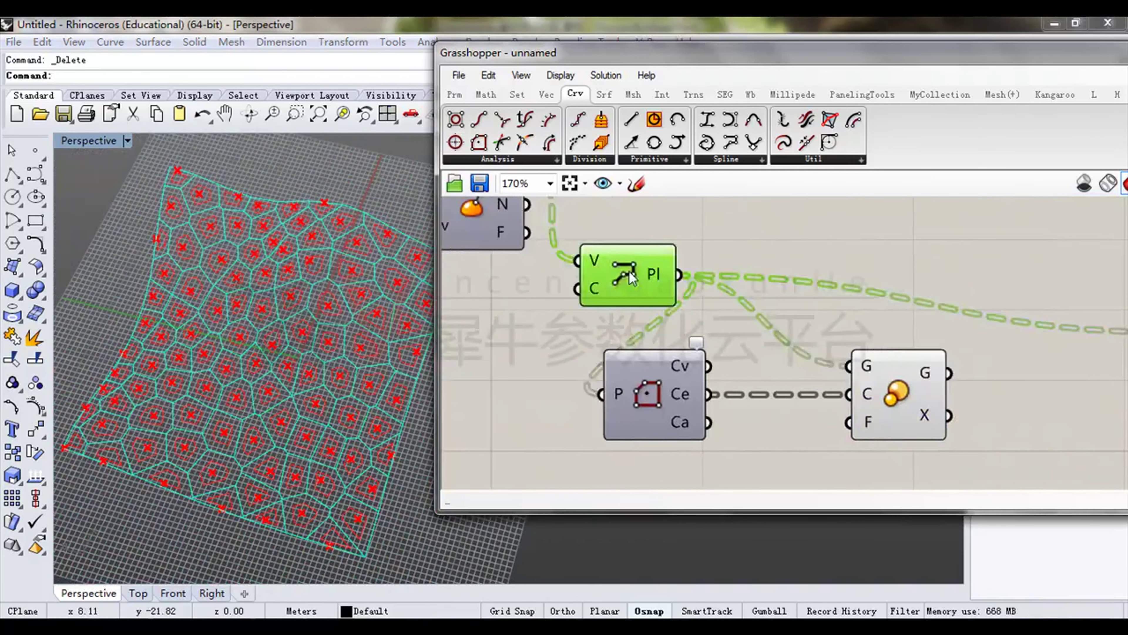
scroll(629, 270, up, 3)
drag(723, 300, 657, 302)
scroll(650, 302, down, 3)
right_drag(948, 319, 832, 334)
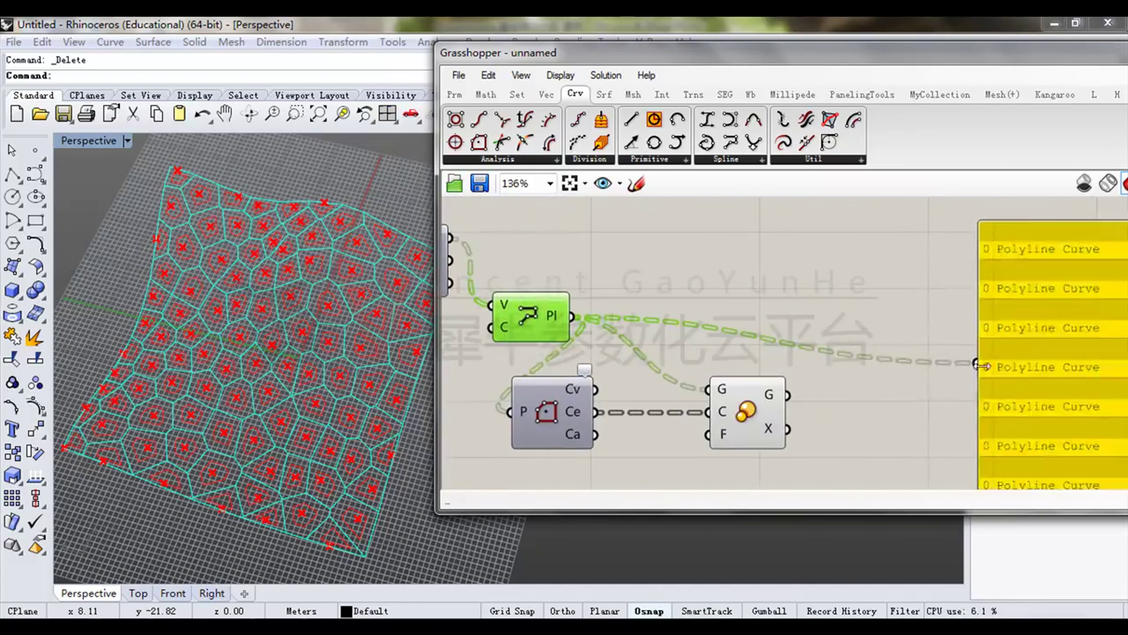
drag(1088, 286, 1026, 273)
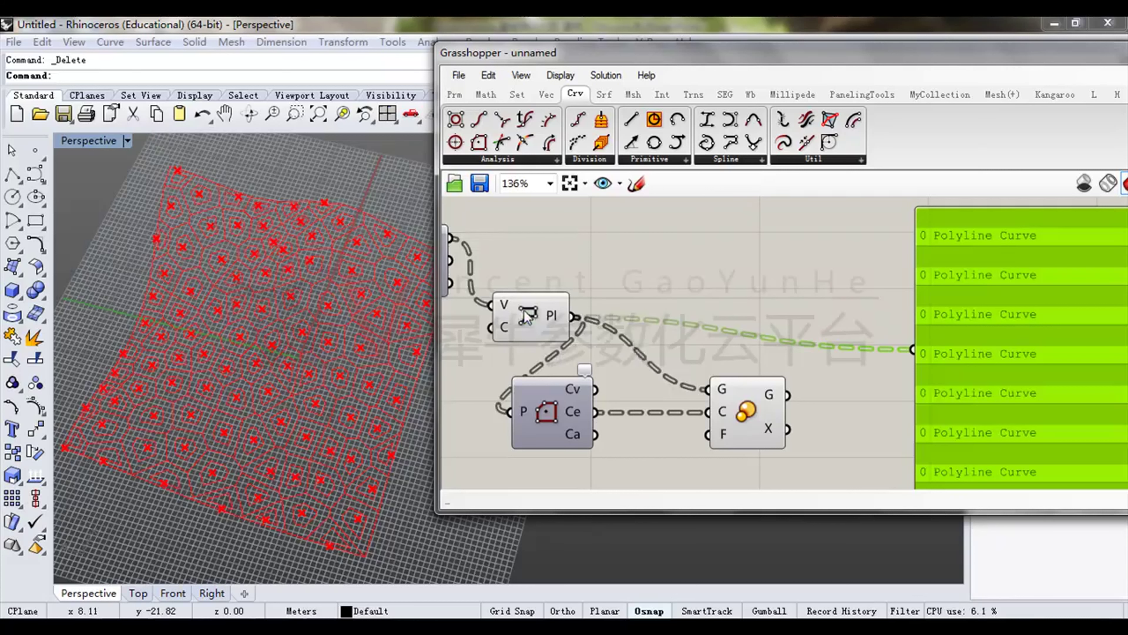
drag(525, 318, 526, 307)
Add a curve Length component above PolyLine and connect Pl to its C input.
click(623, 237)
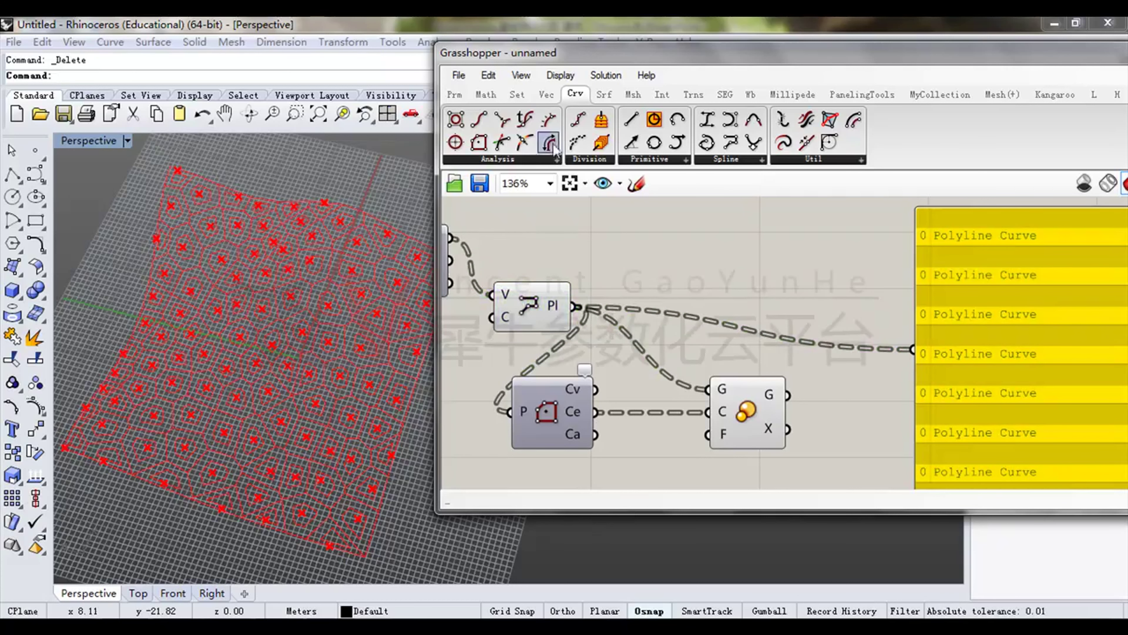
click(550, 144)
click(670, 248)
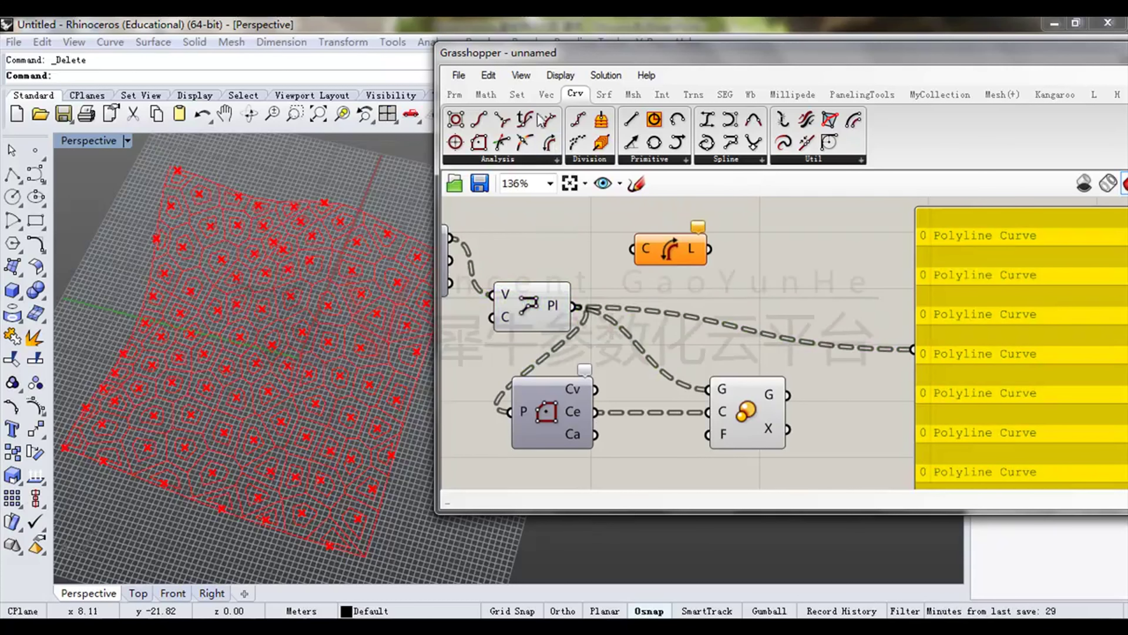
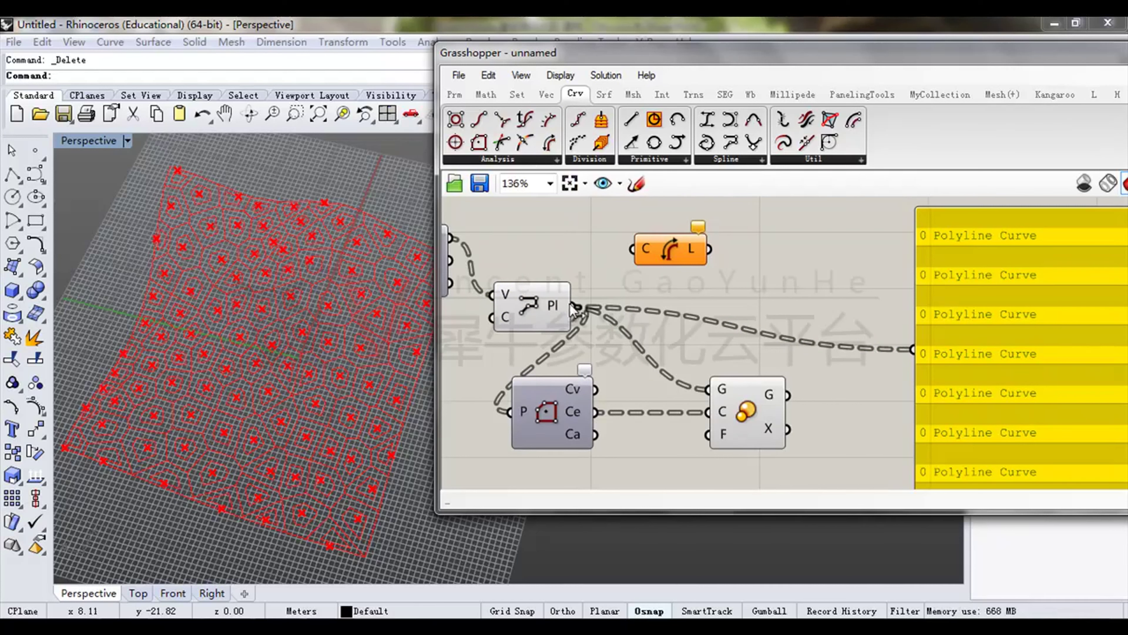
drag(625, 252, 635, 249)
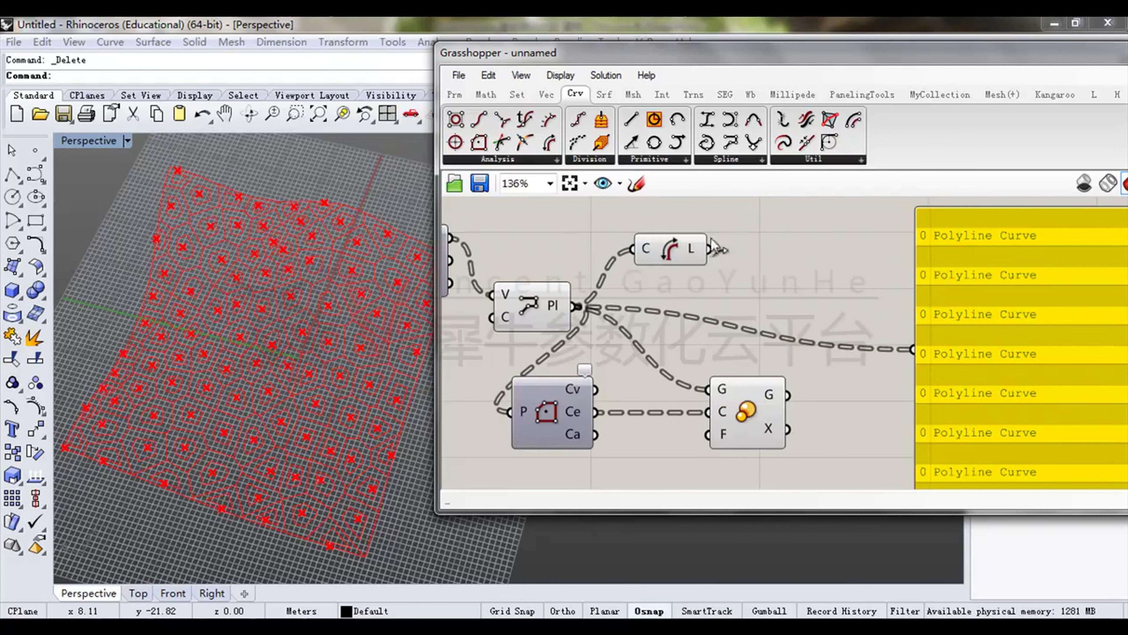
Connect the Length output L to the data panel in place of the polylines and reposition the panel for reading.
drag(709, 250, 909, 344)
right_drag(1037, 389, 897, 387)
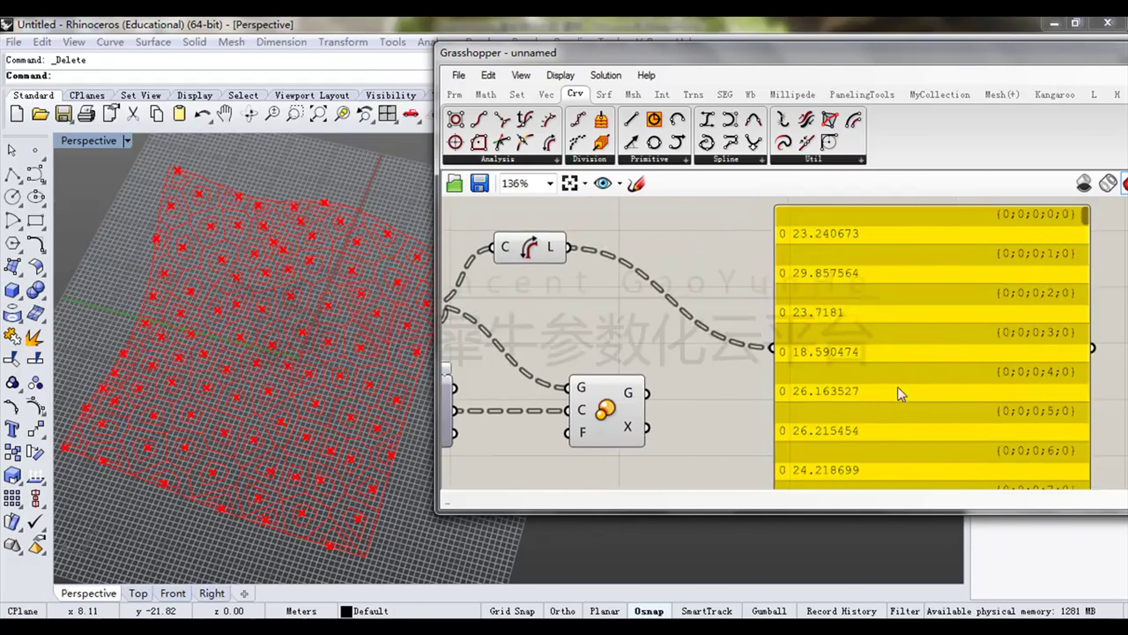
right_drag(829, 399, 821, 364)
drag(822, 350, 827, 300)
right_drag(830, 310, 828, 362)
drag(832, 349, 872, 342)
right_drag(816, 321, 699, 313)
drag(870, 328, 848, 331)
right_drag(956, 303, 928, 365)
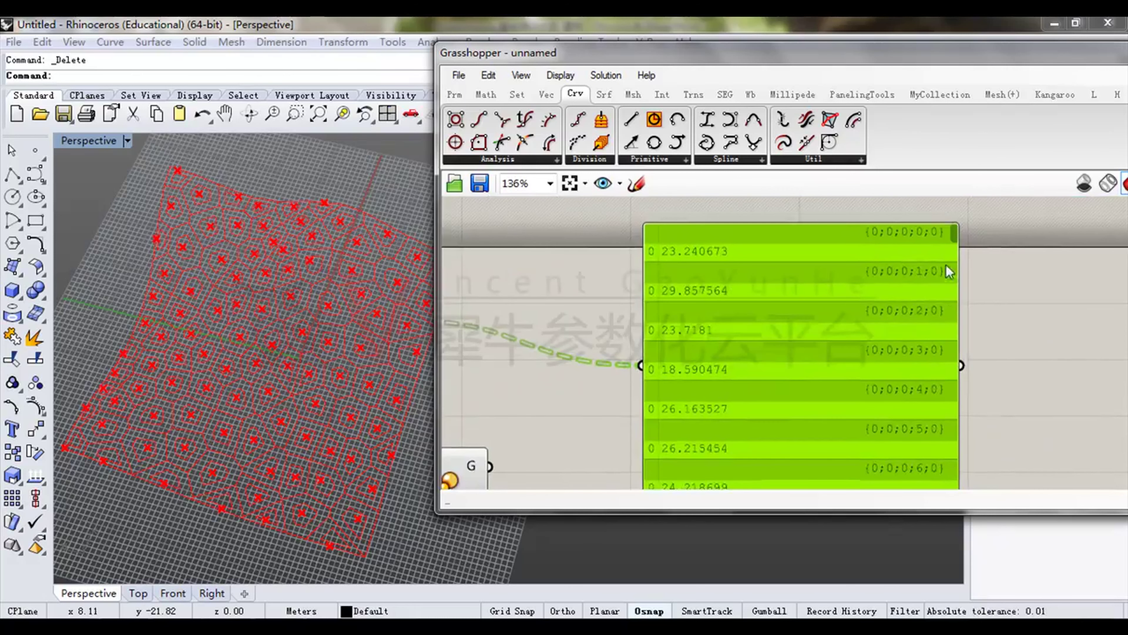
Examine the cell lengths listed in the data panel, then shift the Grasshopper window to expose the full canvas.
drag(954, 233, 951, 441)
right_drag(952, 441, 946, 349)
drag(947, 366, 953, 154)
right_drag(626, 273, 836, 318)
click(860, 320)
drag(842, 57, 626, 57)
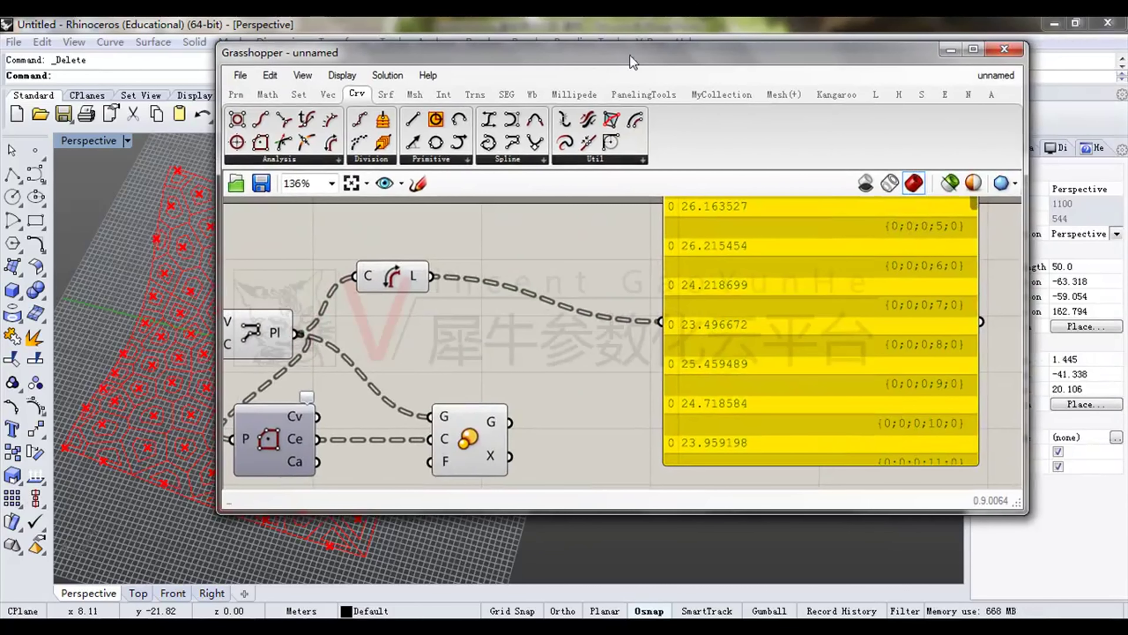
Add the custom RemapNumber cluster below the Length component and move the data panel farther away to make room.
click(945, 95)
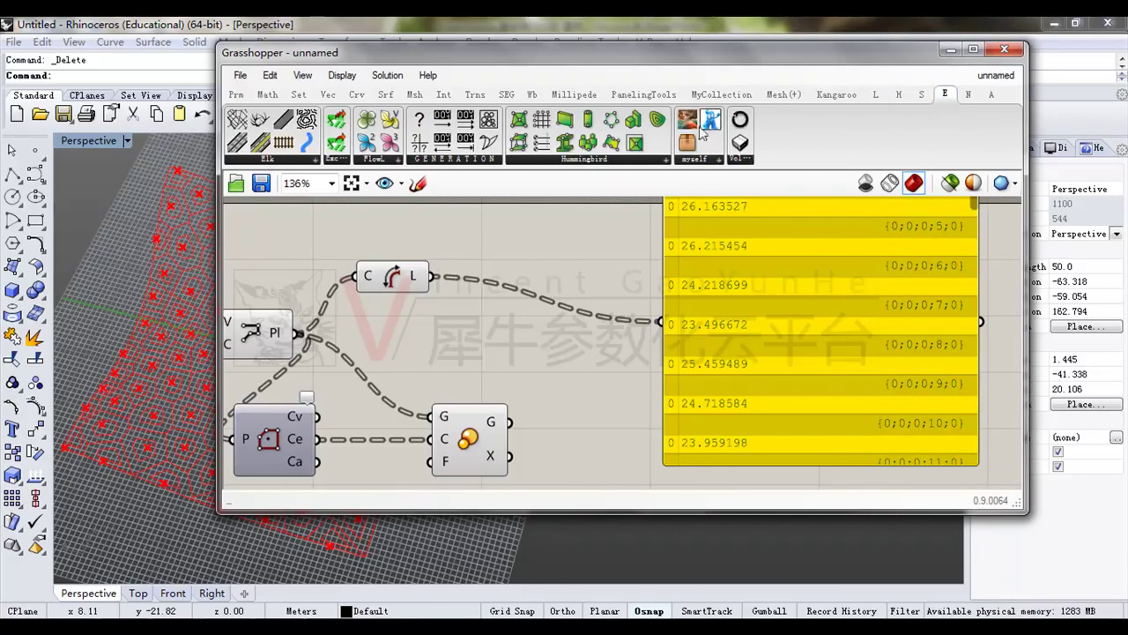
drag(690, 146, 551, 267)
scroll(574, 304, up, 2)
drag(578, 318, 528, 413)
scroll(528, 411, down, 2)
right_drag(529, 408, 566, 308)
drag(568, 304, 473, 326)
scroll(508, 311, up, 2)
scroll(526, 310, down, 2)
right_drag(472, 326, 501, 317)
drag(671, 326, 758, 305)
drag(535, 319, 593, 321)
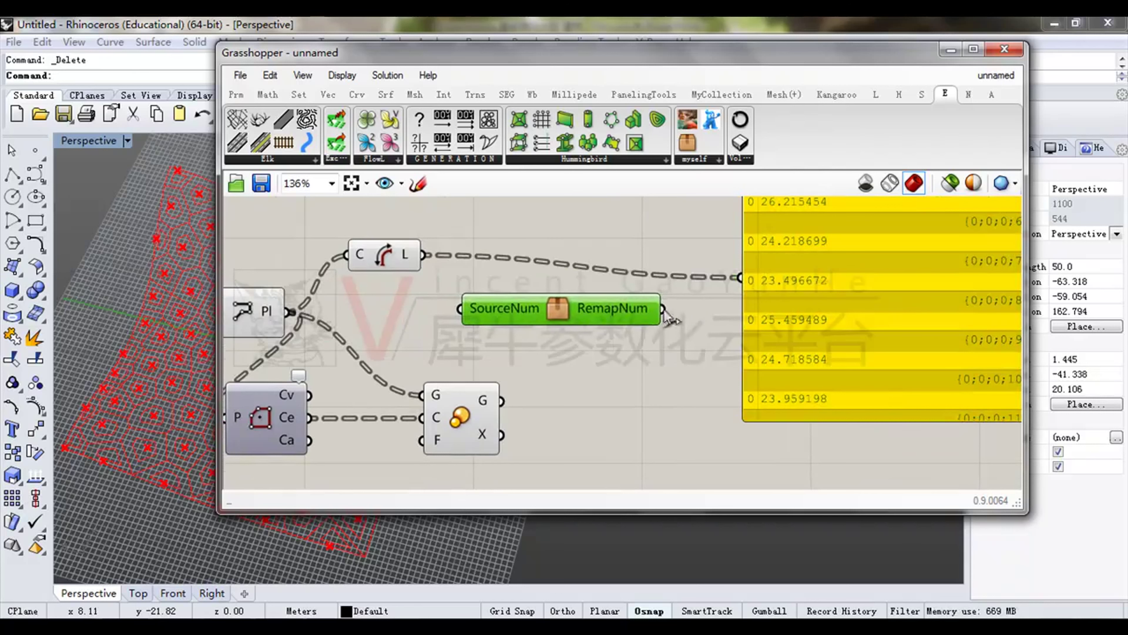
Connect Length output L to SourceNum and RemapNum to the data panel in place of the raw lengths, and review the list.
scroll(629, 309, up, 2)
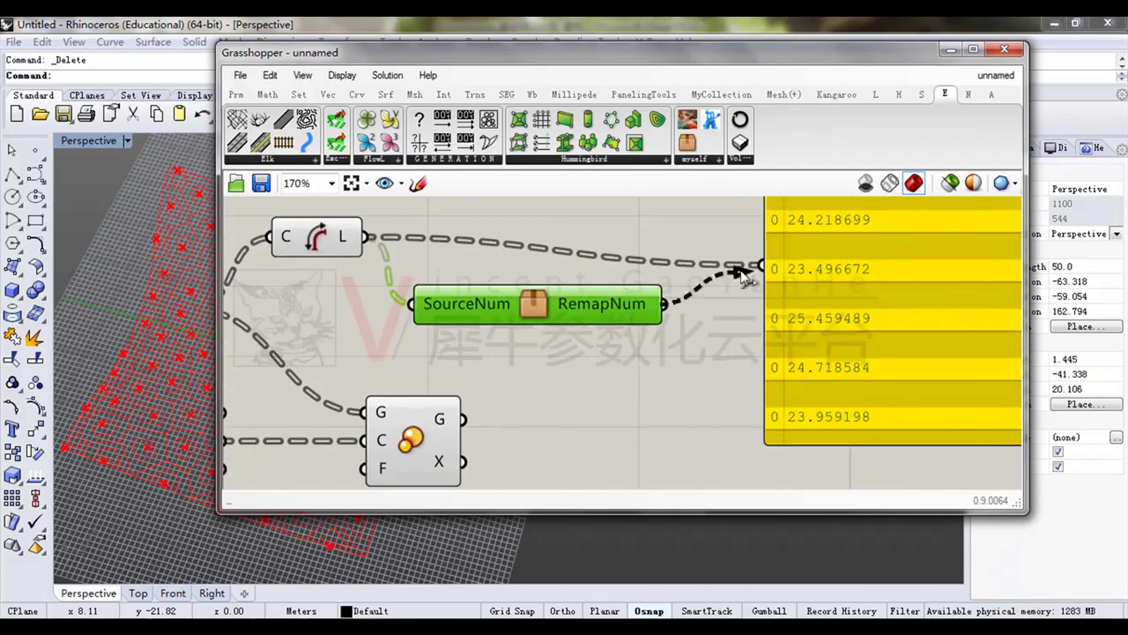
drag(721, 279, 761, 265)
scroll(783, 331, down, 2)
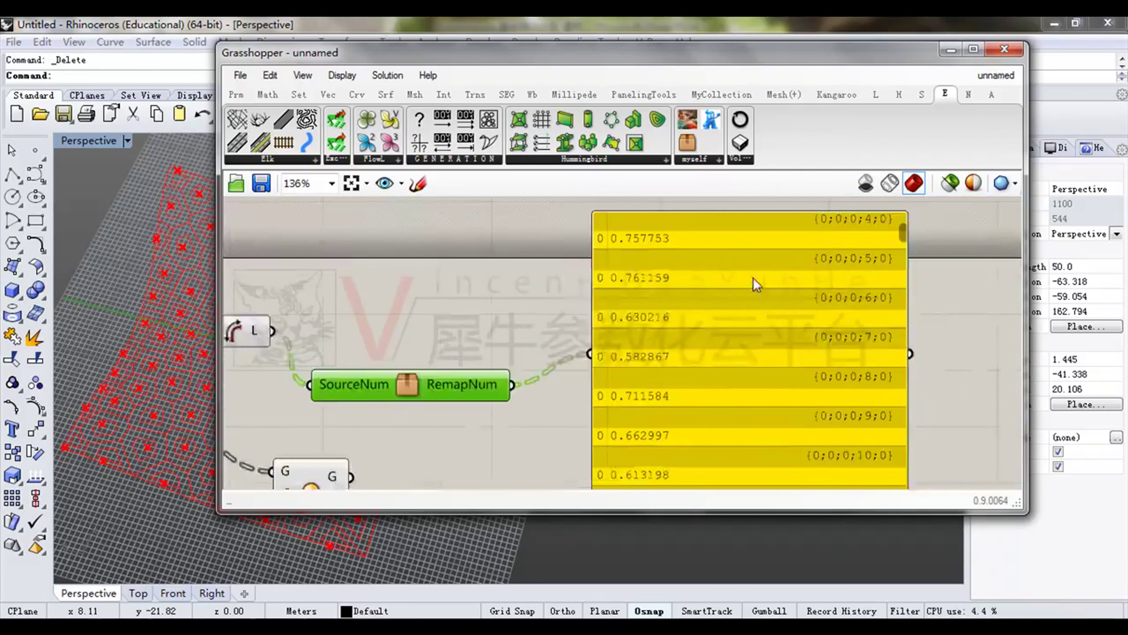
right_drag(754, 277, 747, 255)
mouse_move(891, 218)
mouse_down()
mouse_move(917, 477)
mouse_move(904, 222)
mouse_up()
right_drag(349, 390, 558, 343)
right_drag(639, 347, 613, 376)
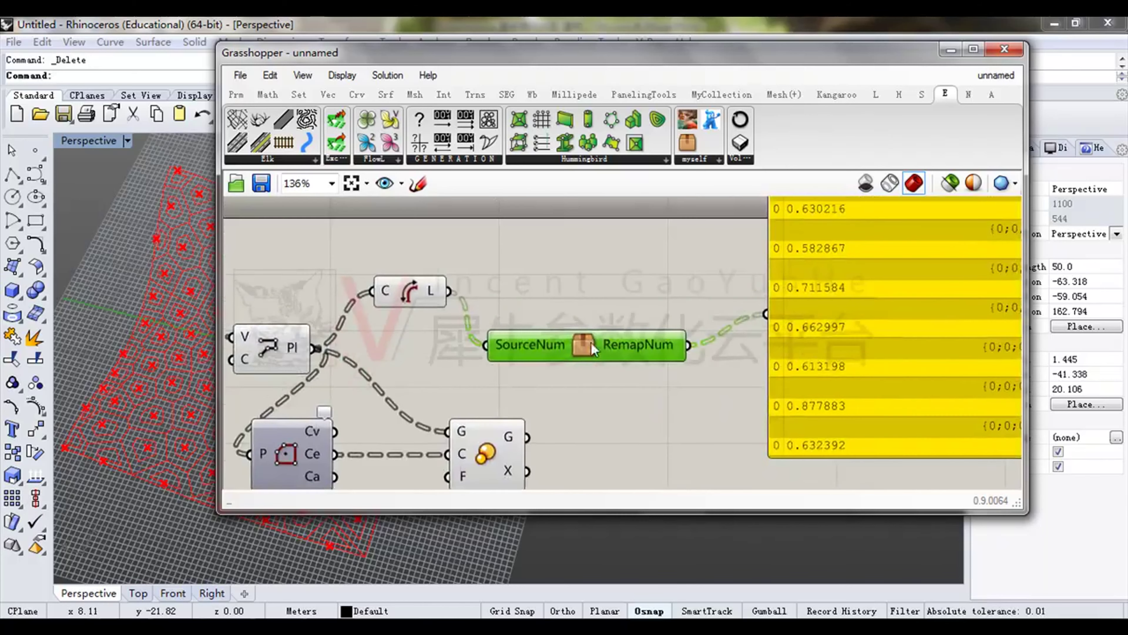
Open the RemapNumber cluster to inspect its inner definition, then save and close it.
double_click(581, 347)
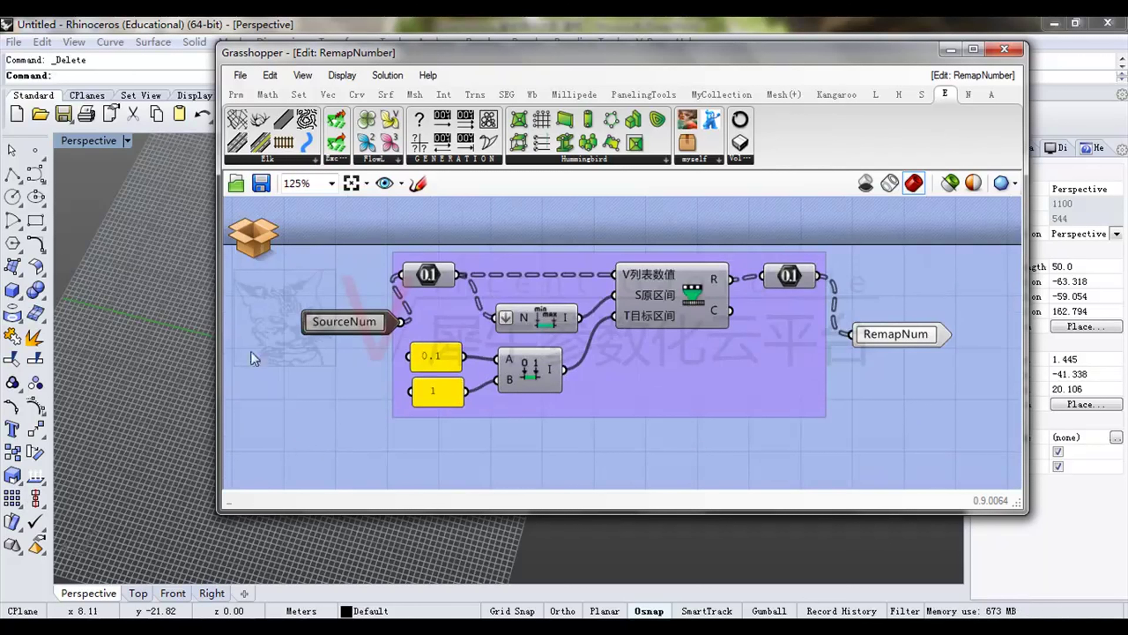
click(253, 237)
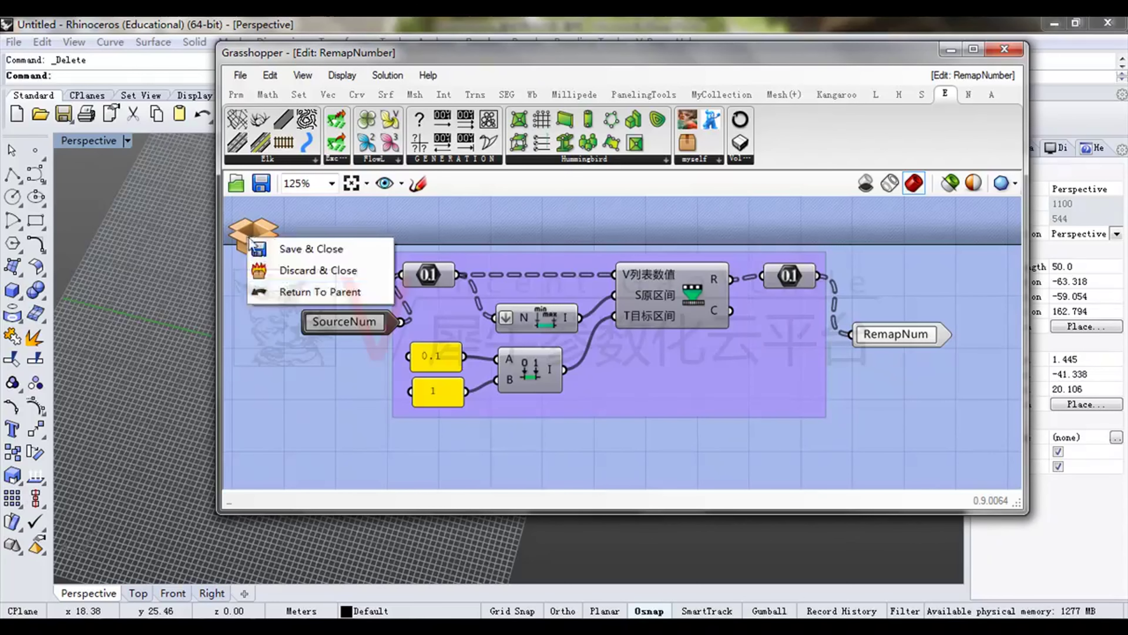
click(293, 249)
Reposition the RemapNumber cluster beneath Length, shift the data panel away, and move the Scale component farther from Polygon Center.
drag(580, 318, 549, 310)
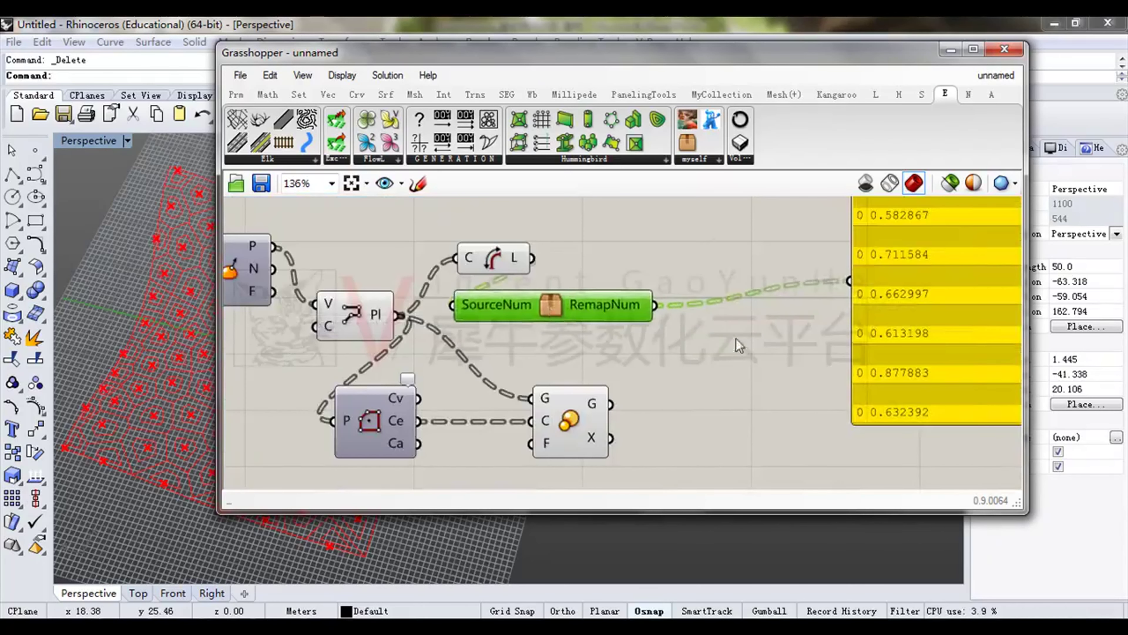
right_drag(733, 342, 553, 344)
mouse_move(739, 385)
right_down()
mouse_move(777, 334)
mouse_move(731, 372)
right_up()
drag(710, 347, 822, 339)
click(606, 360)
drag(387, 414, 544, 401)
right_drag(599, 295, 551, 299)
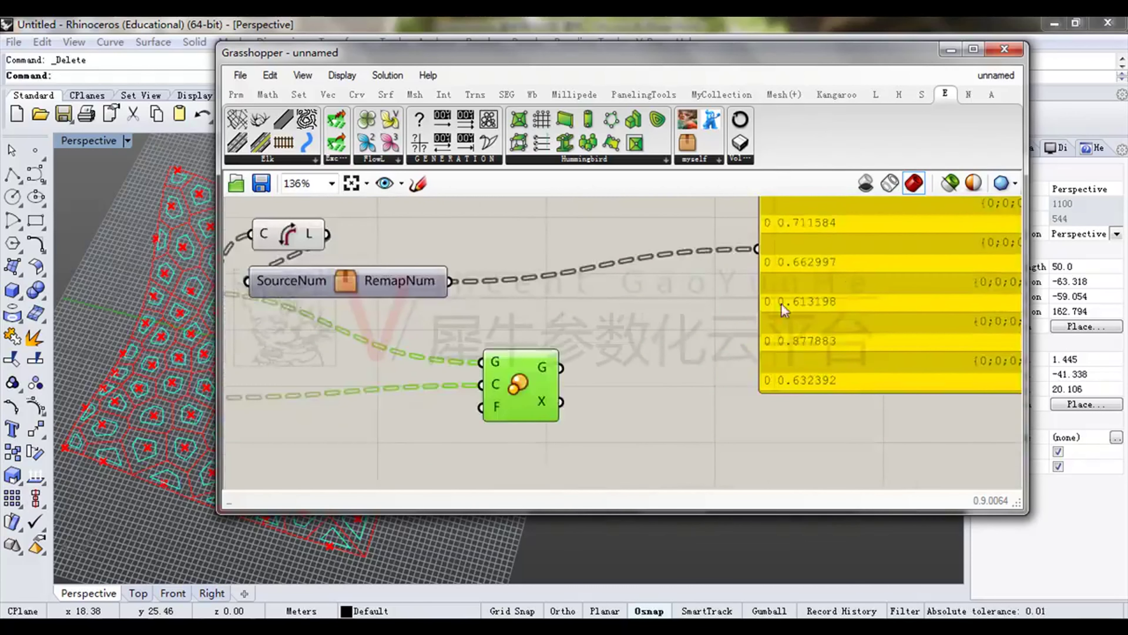
Read through the remapped values in the data panel and compare them with the scaled cells in the Rhino viewport.
right_drag(910, 240, 707, 311)
right_drag(853, 232, 838, 255)
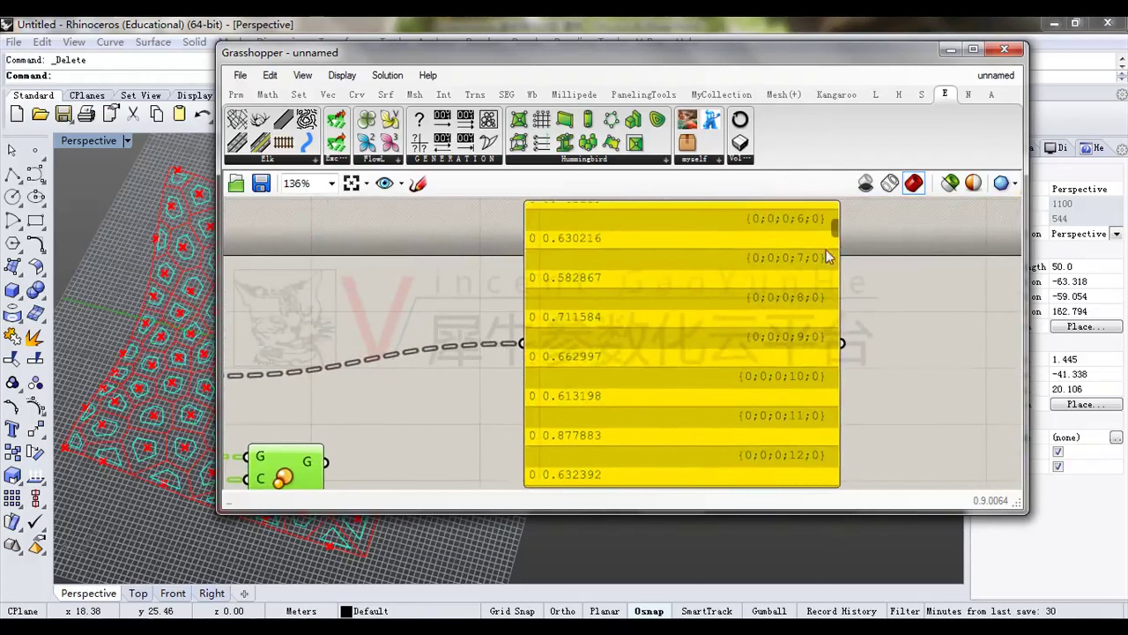
drag(835, 227, 834, 236)
drag(267, 52, 477, 85)
scroll(252, 335, up, 5)
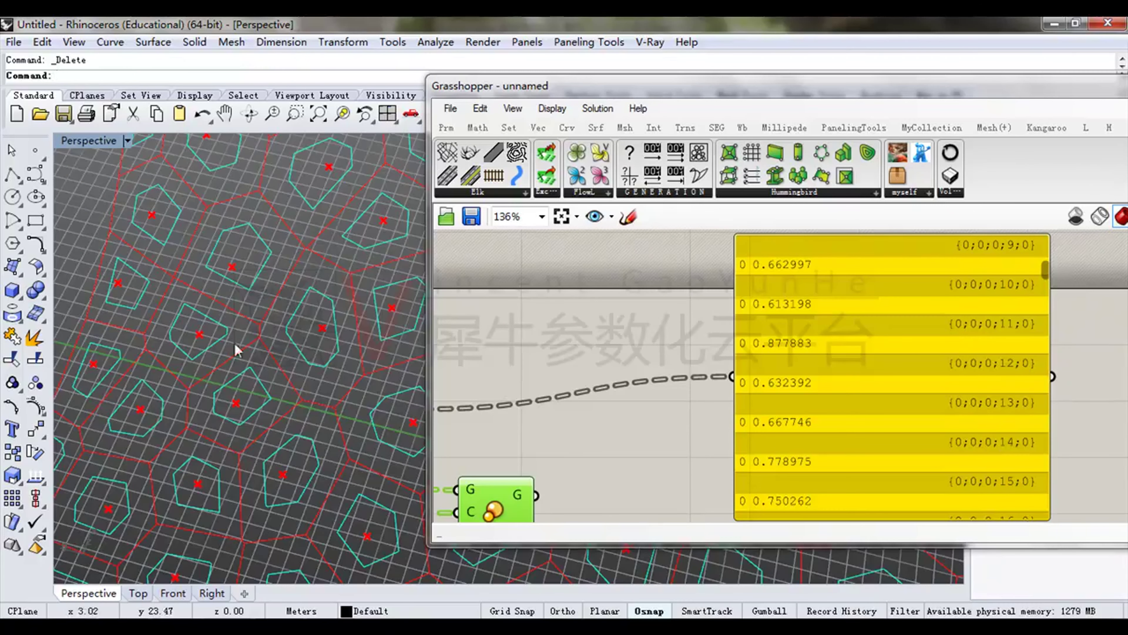
Connect RemapNum to the Scale component's F input and select Scale to highlight its geometry.
right_drag(630, 352, 631, 319)
right_drag(846, 298, 984, 311)
right_drag(684, 374, 837, 334)
click(799, 344)
drag(741, 326, 771, 450)
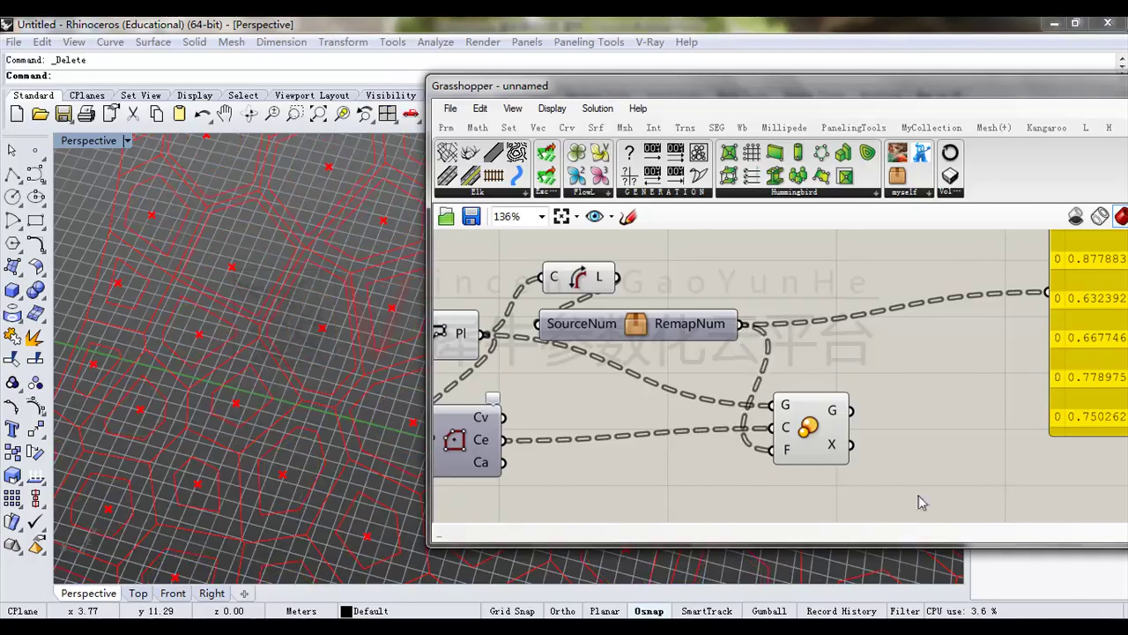
click(803, 435)
Inspect the length-scaled cells up close and as a whole in the Rhino viewport, checking them against the factor list.
drag(561, 96, 723, 100)
scroll(395, 361, down, 5)
scroll(395, 373, up, 5)
scroll(387, 331, down, 5)
scroll(411, 338, up, 5)
scroll(407, 394, up, 5)
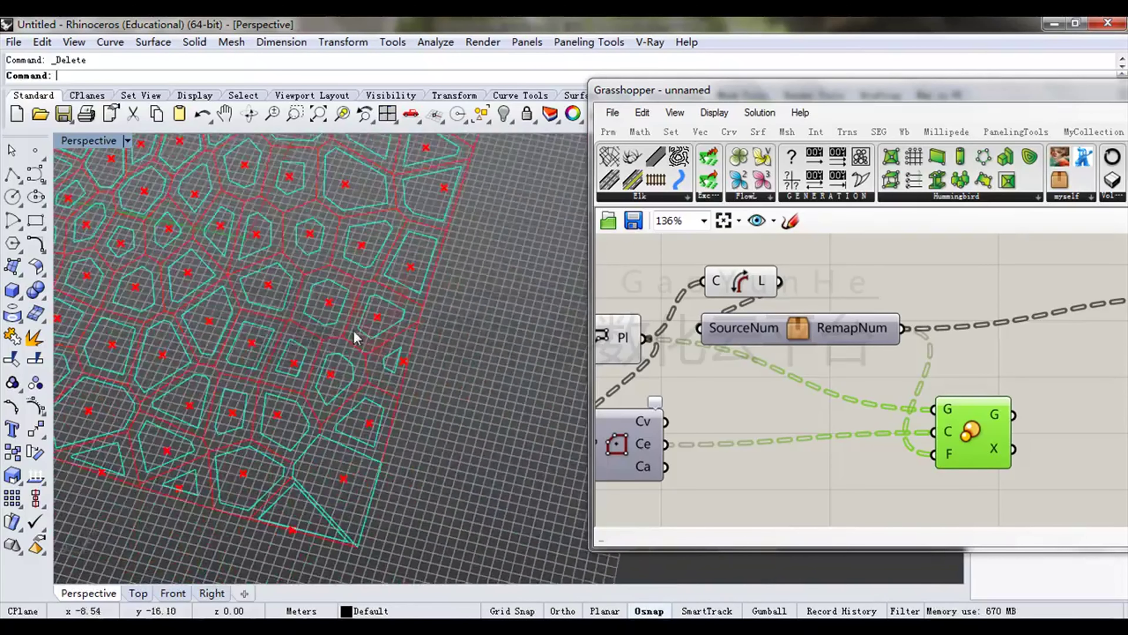
scroll(297, 322, down, 3)
scroll(423, 328, down, 3)
right_drag(809, 342, 751, 360)
right_drag(1085, 373, 711, 367)
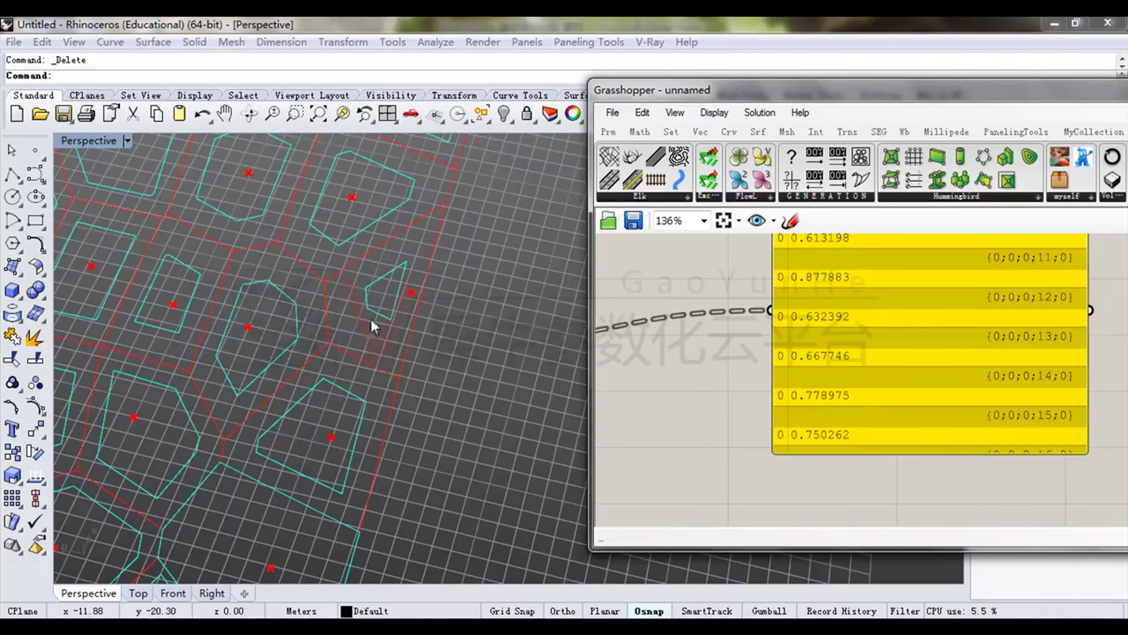
scroll(383, 297, down, 5)
scroll(446, 328, down, 3)
shift+right_drag(308, 276, 412, 346)
scroll(346, 281, up, 6)
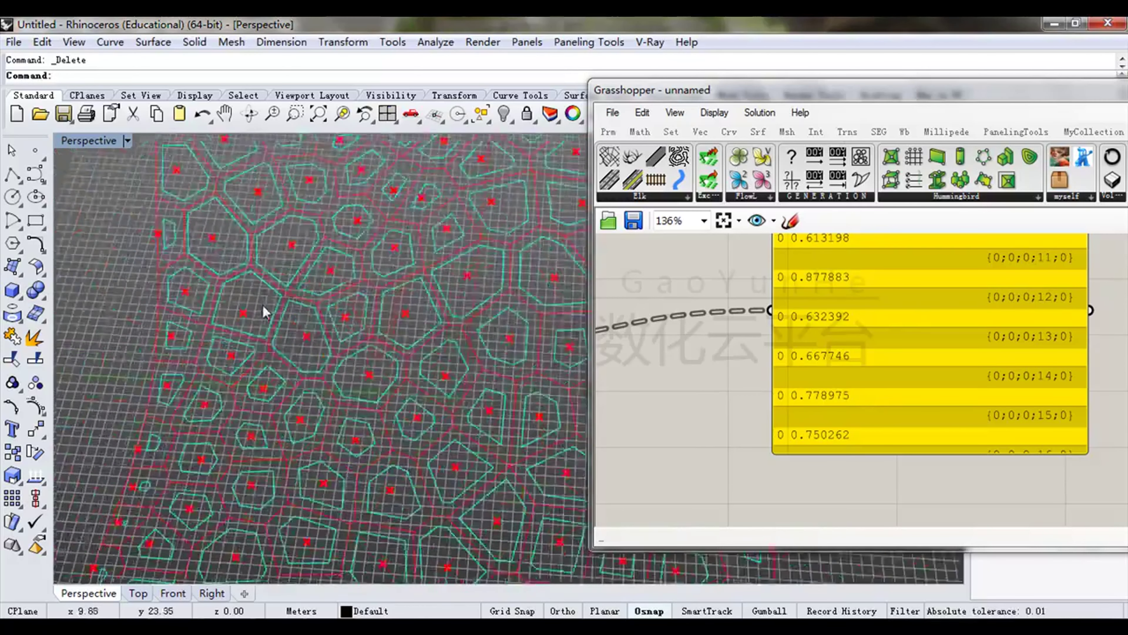
scroll(237, 269, down, 5)
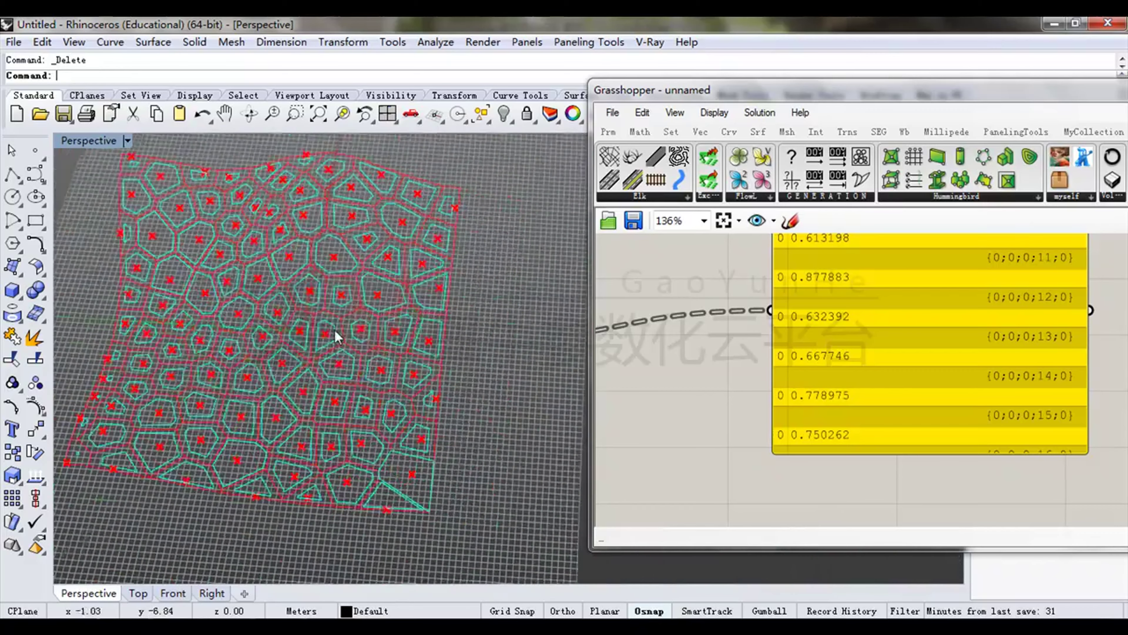
Bring the Grasshopper canvas back into view and move the data panel and Scale component farther from RemapNumber.
drag(743, 98, 610, 87)
right_drag(816, 289, 958, 312)
click(905, 375)
drag(901, 369, 997, 320)
drag(670, 431, 781, 438)
click(707, 369)
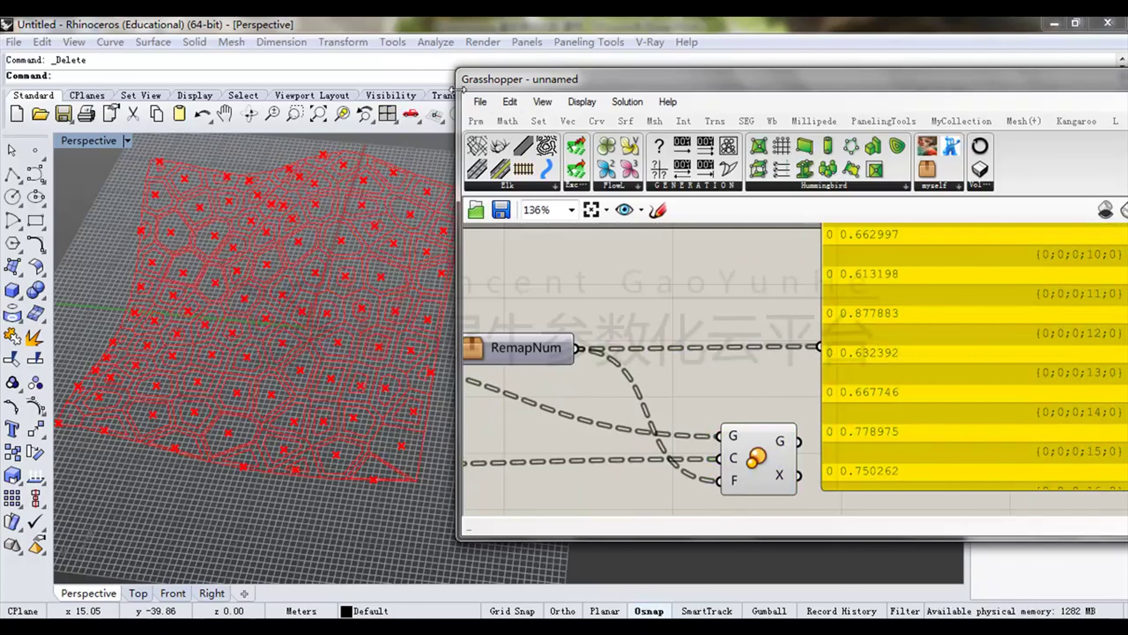
Add a Subtraction component above RemapNumber and connect RemapNum to its B input.
click(538, 120)
click(500, 122)
drag(583, 170, 603, 291)
right_drag(602, 291, 644, 337)
click(622, 319)
drag(667, 313, 706, 329)
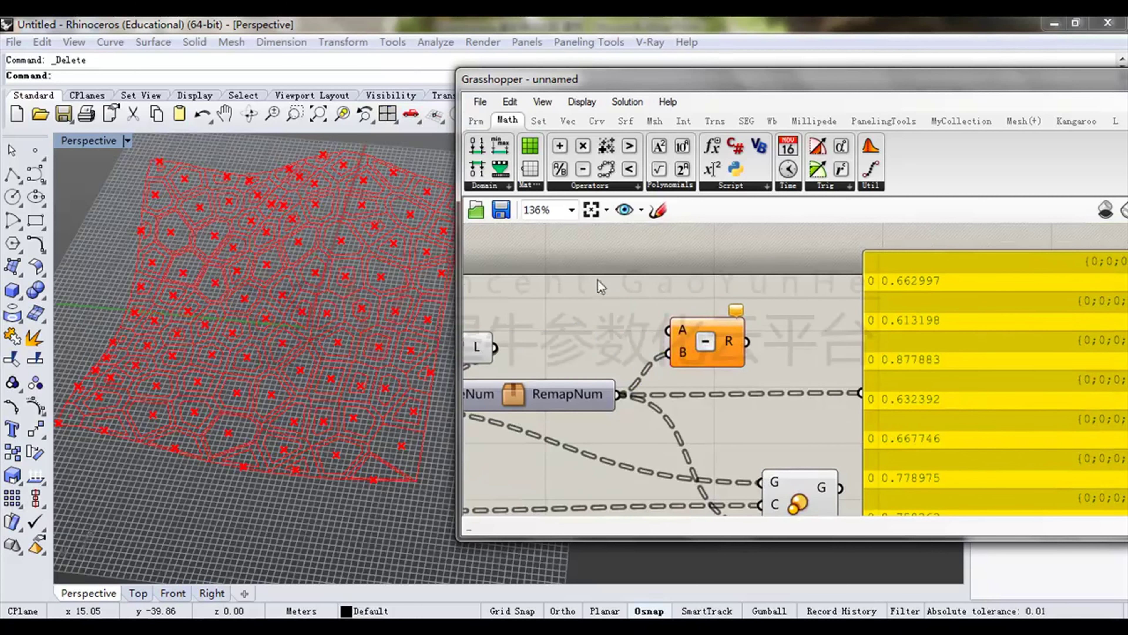
Add a panel containing 1 and connect it to the Subtraction component's A input.
click(471, 121)
drag(675, 169, 622, 302)
double_click(622, 302)
text(1)
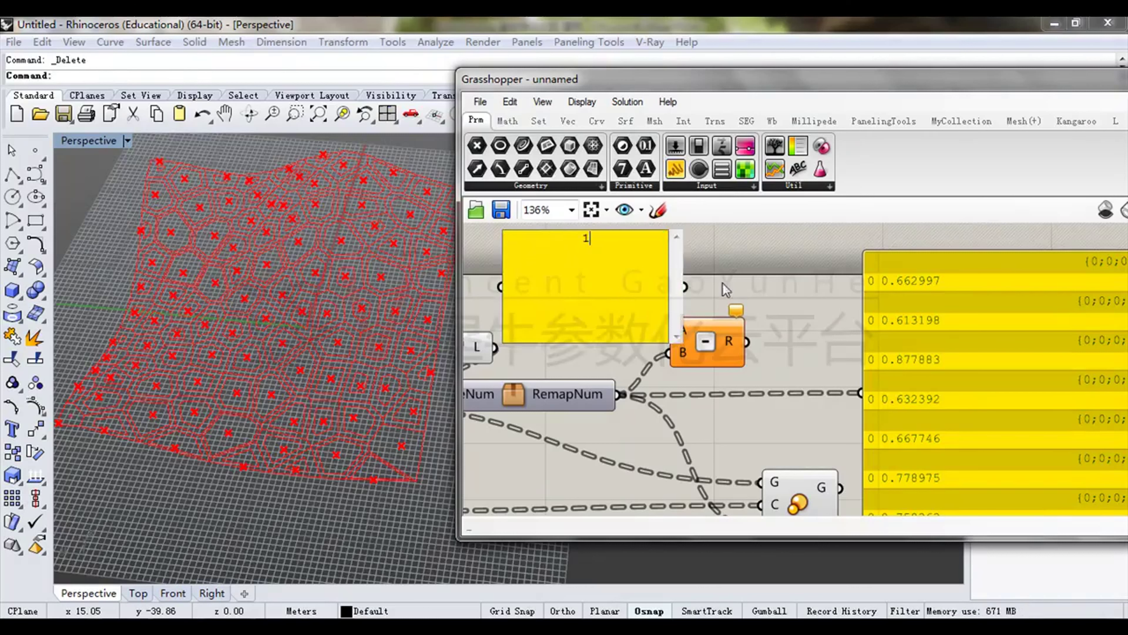
click(751, 297)
mouse_move(675, 341)
mouse_down()
mouse_move(573, 273)
mouse_move(533, 264)
mouse_move(582, 348)
mouse_move(641, 339)
mouse_move(585, 344)
mouse_move(689, 351)
mouse_move(683, 344)
mouse_up()
Connect Subtraction output R to the Scale component's F input in place of RemapNum, and select Scale to highlight its result.
right_drag(760, 369, 692, 285)
drag(697, 268, 728, 444)
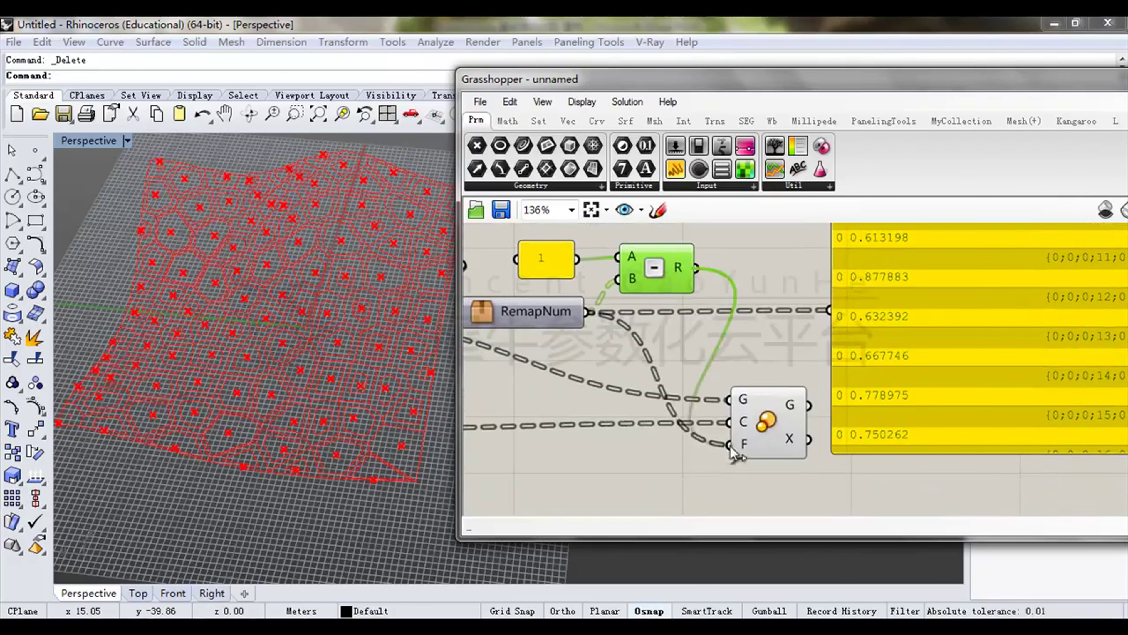
click(775, 425)
Examine the inversely scaled cells in the Rhino viewport, moving the Grasshopper window aside.
right_drag(306, 309, 374, 352)
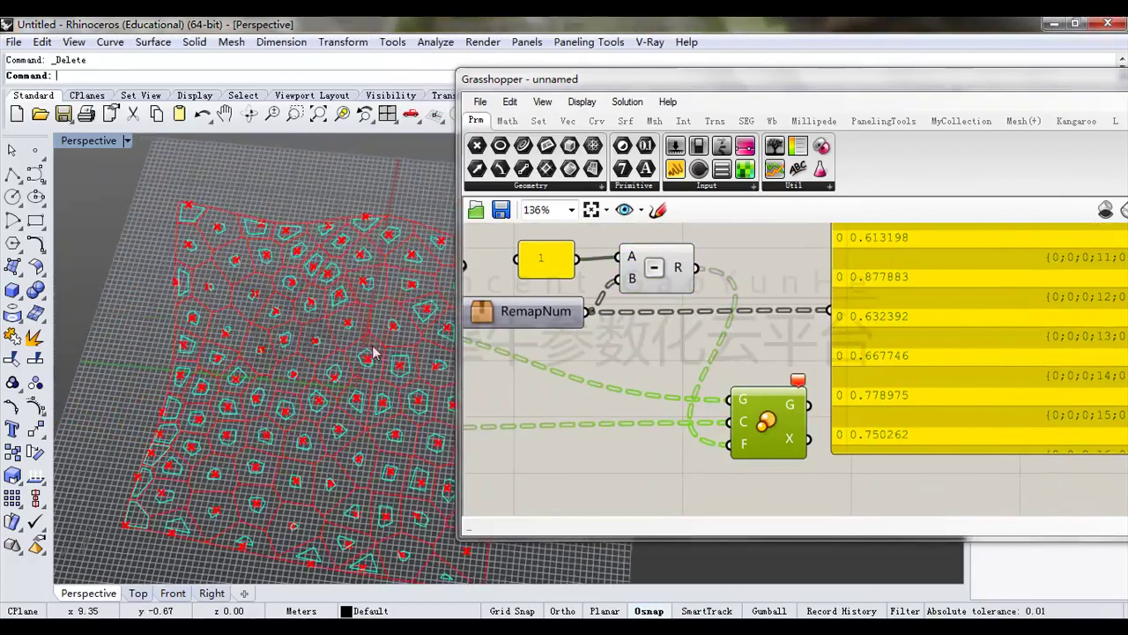
drag(527, 85, 710, 86)
right_drag(444, 222, 417, 304)
scroll(452, 272, down, 6)
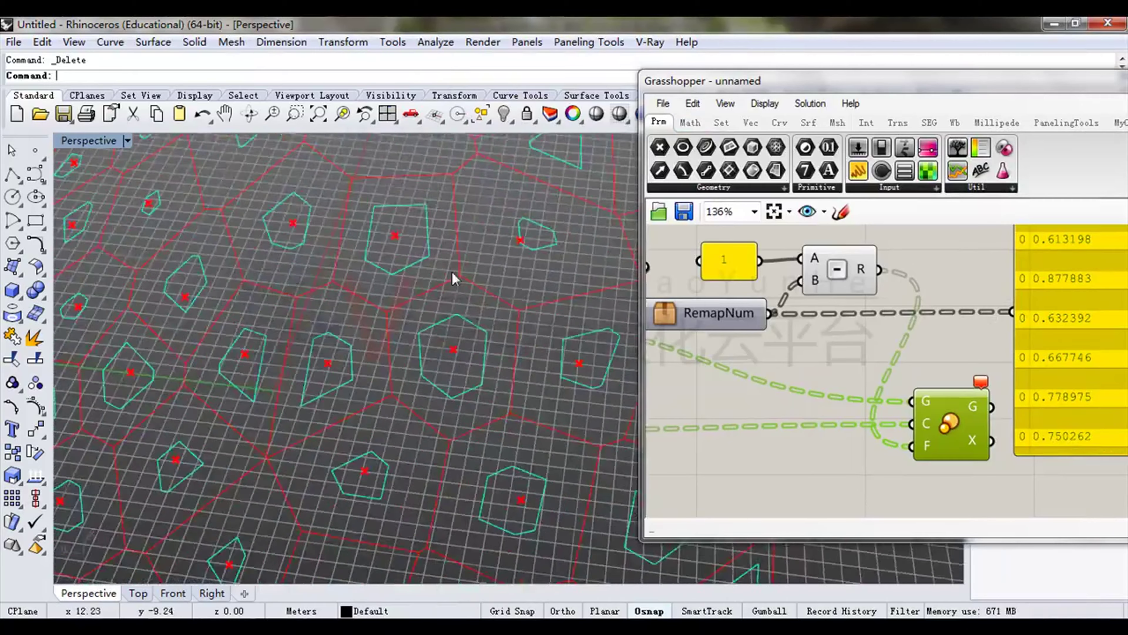
right_drag(433, 282, 740, 94)
Move the Grasshopper window back over the viewport and nudge the Scale component slightly away from the data panel.
drag(779, 84, 615, 78)
click(900, 355)
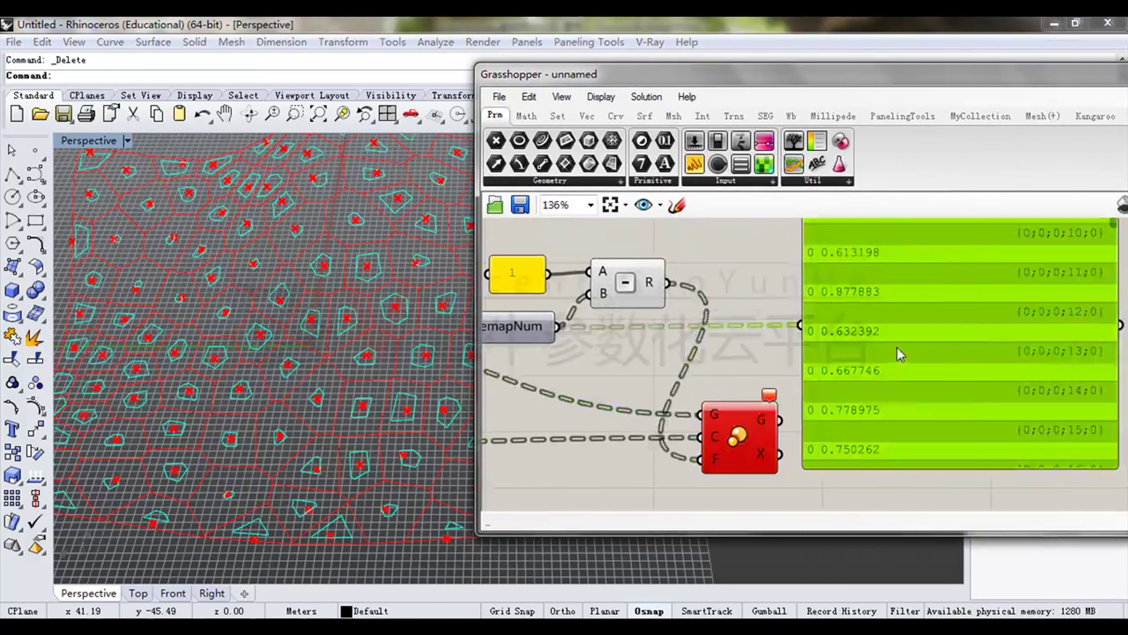
drag(785, 420, 770, 420)
right_drag(770, 384, 758, 358)
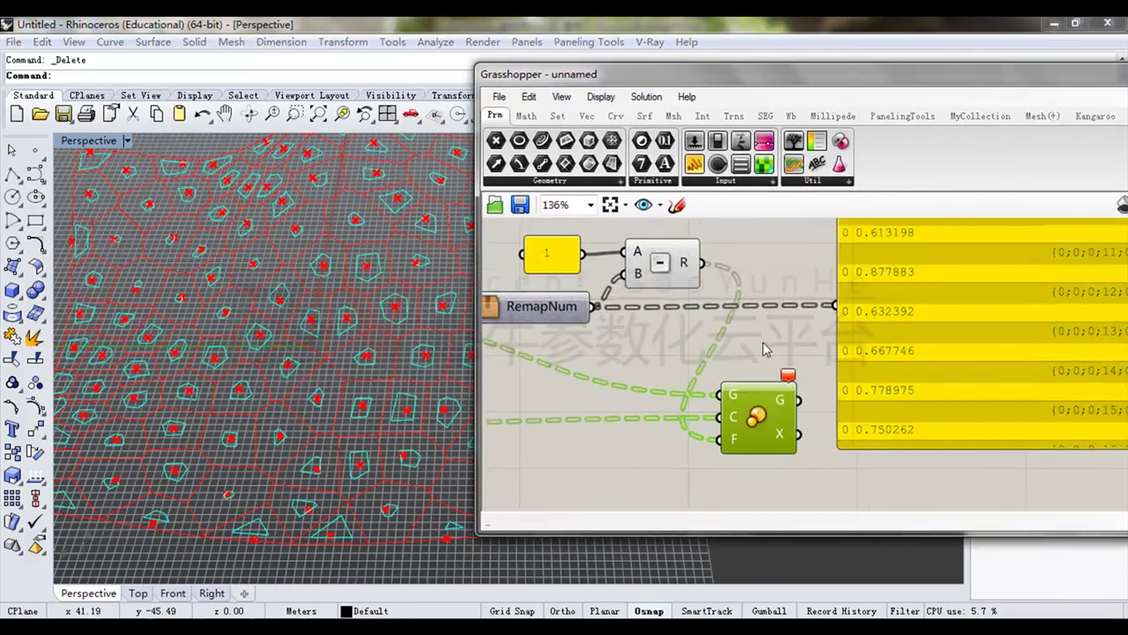
right_drag(766, 420, 723, 421)
right_drag(879, 381, 851, 360)
scroll(852, 359, down, 1)
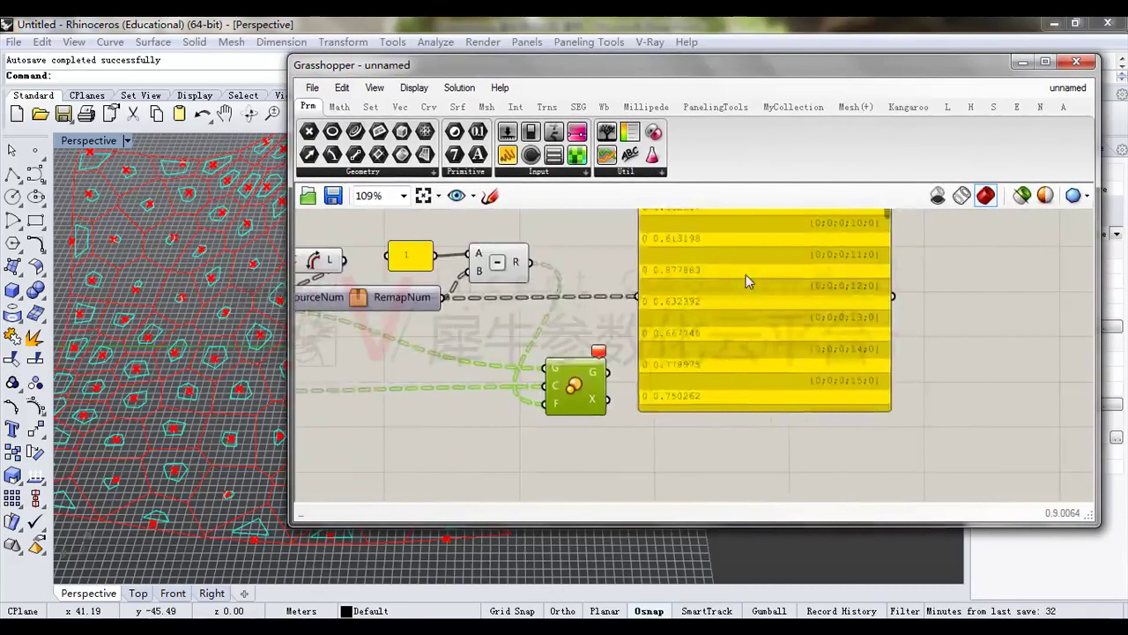
Reposition the data panel, connect Subtraction output R to it in place of RemapNum, and show the list from its beginning.
click(751, 282)
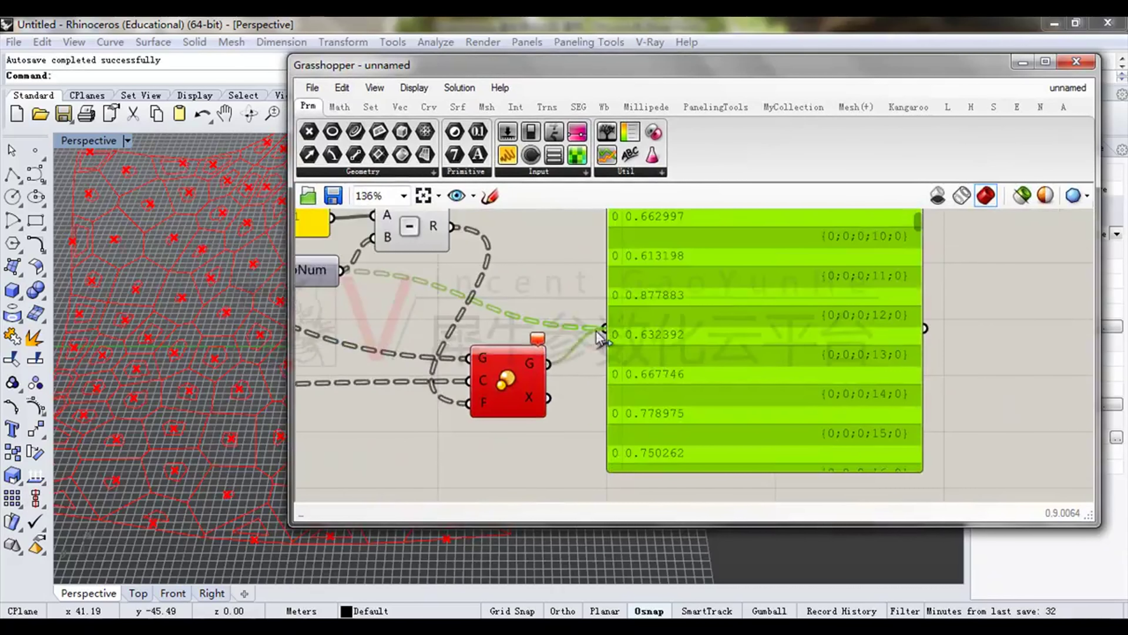
right_drag(525, 283, 529, 371)
drag(611, 421, 611, 419)
right_drag(792, 409, 722, 361)
drag(851, 263, 854, 235)
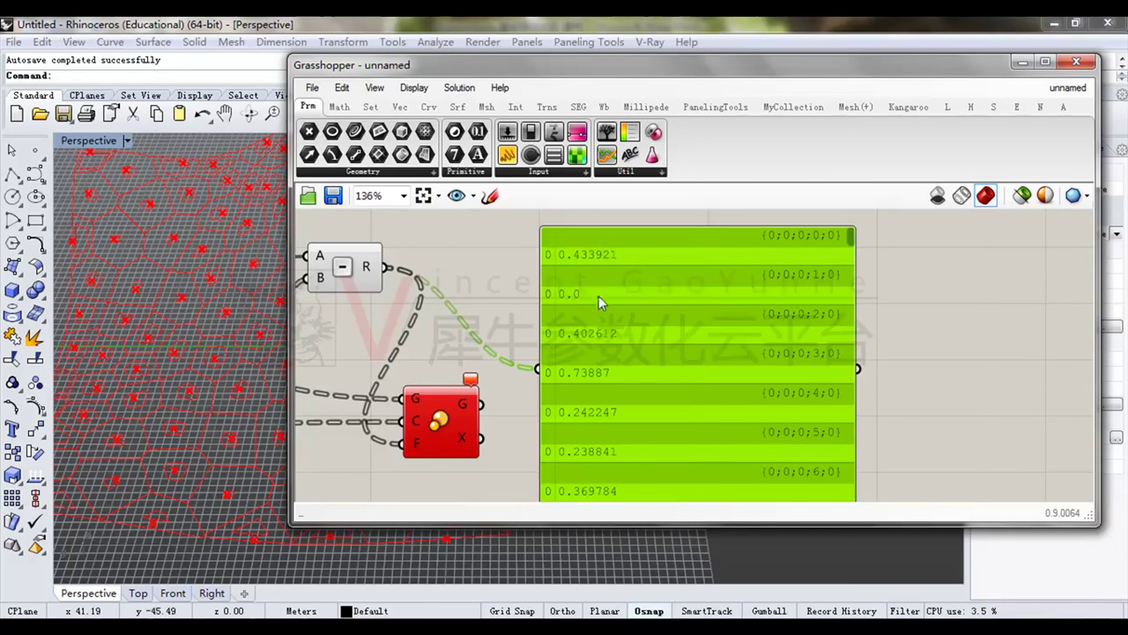
Set the panel feeding the Subtraction component's A input to 1.1.
right_drag(629, 302, 751, 296)
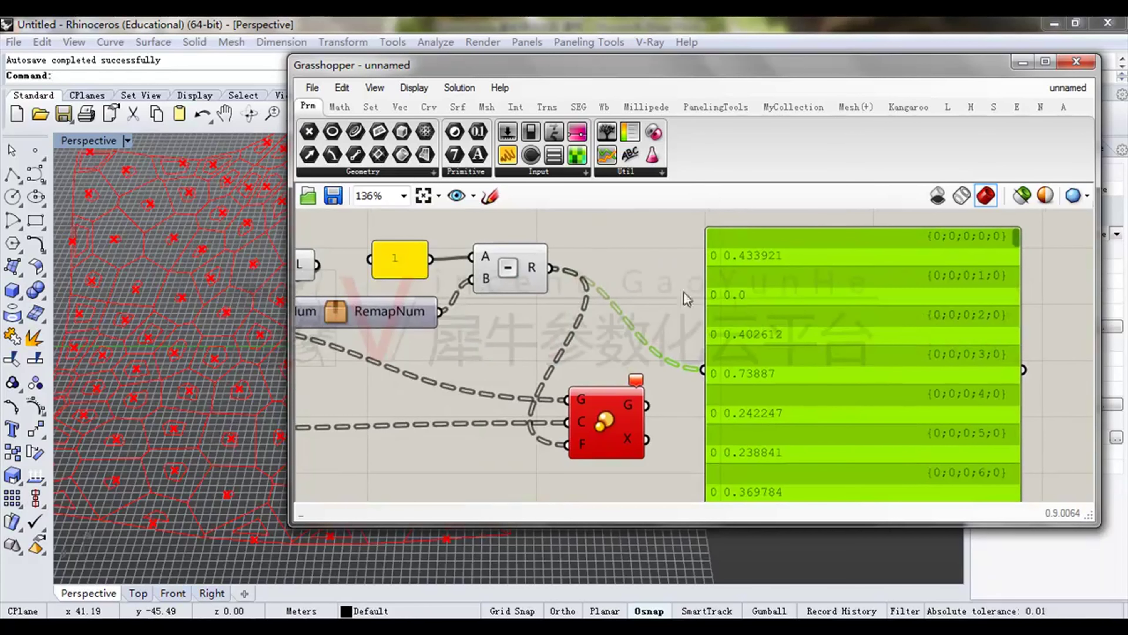
right_drag(528, 301, 636, 301)
right_drag(568, 266, 467, 310)
scroll(467, 309, up, 2)
right_drag(917, 328, 844, 328)
double_click(355, 318)
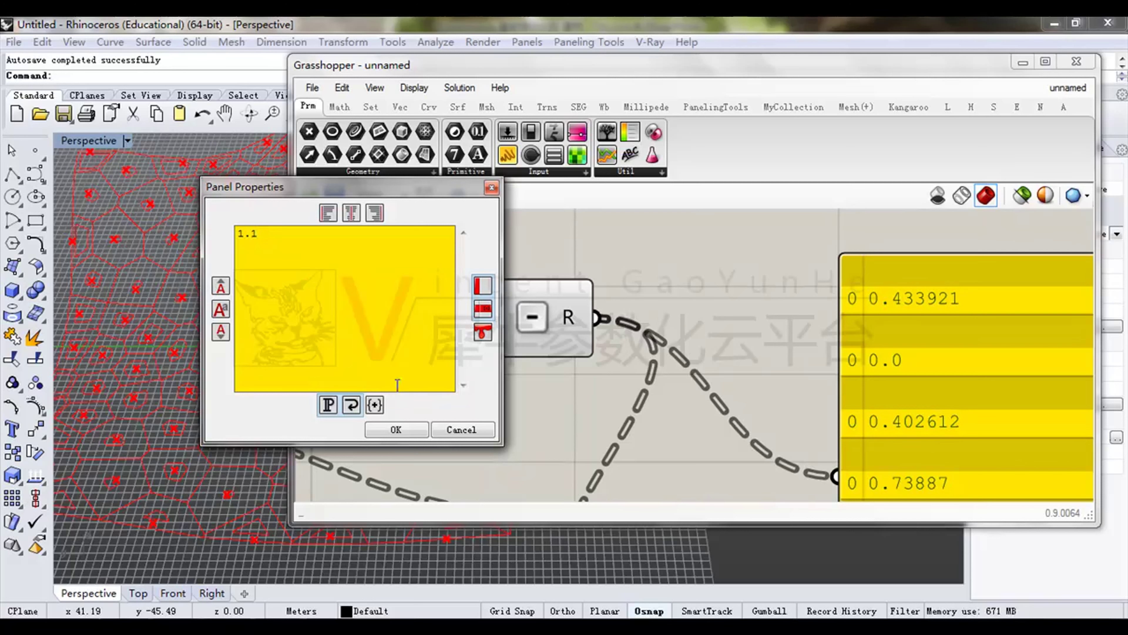
click(397, 430)
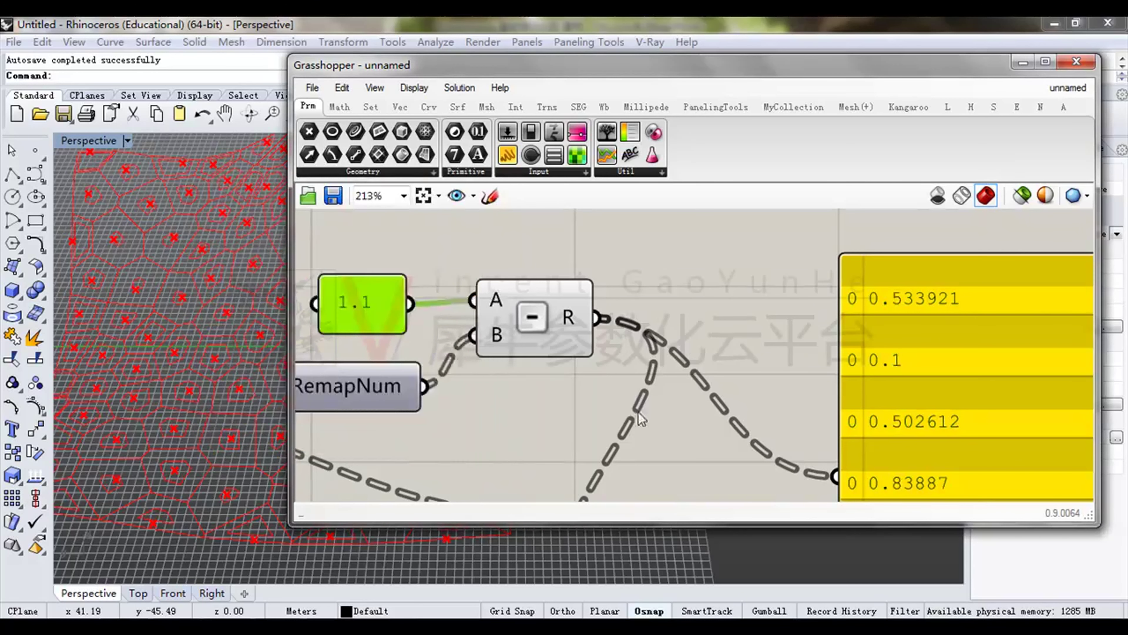
scroll(638, 412, down, 4)
right_drag(686, 323, 684, 393)
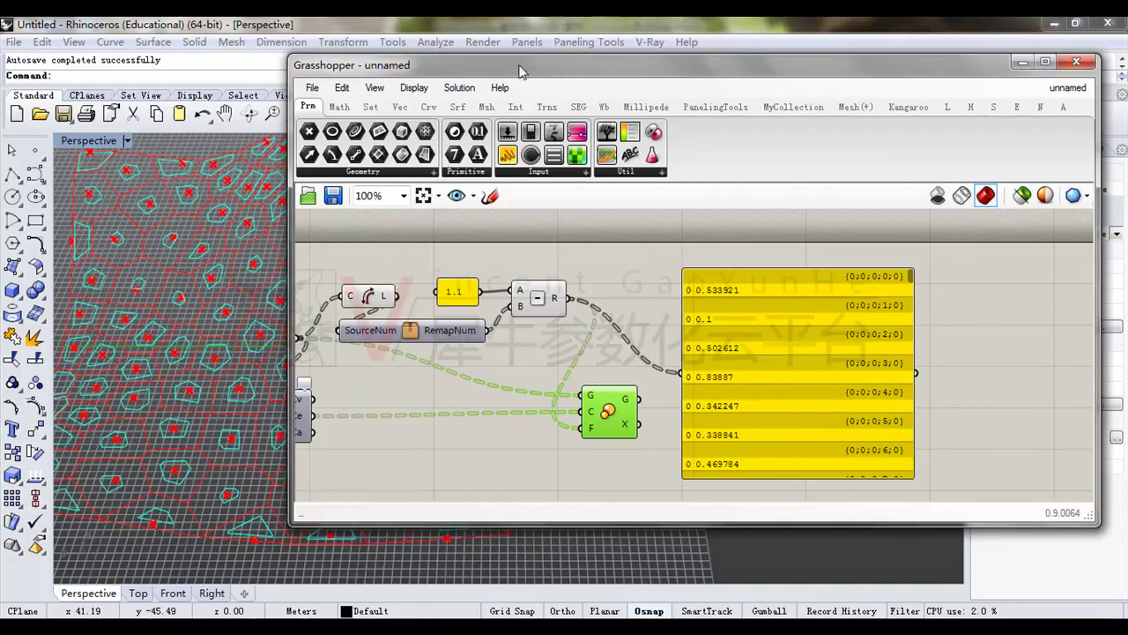
Move the Grasshopper window aside and examine the scaled cells in the Perspective viewport.
drag(520, 66, 738, 69)
scroll(386, 347, down, 4)
right_drag(377, 364, 400, 378)
right_drag(688, 358, 649, 371)
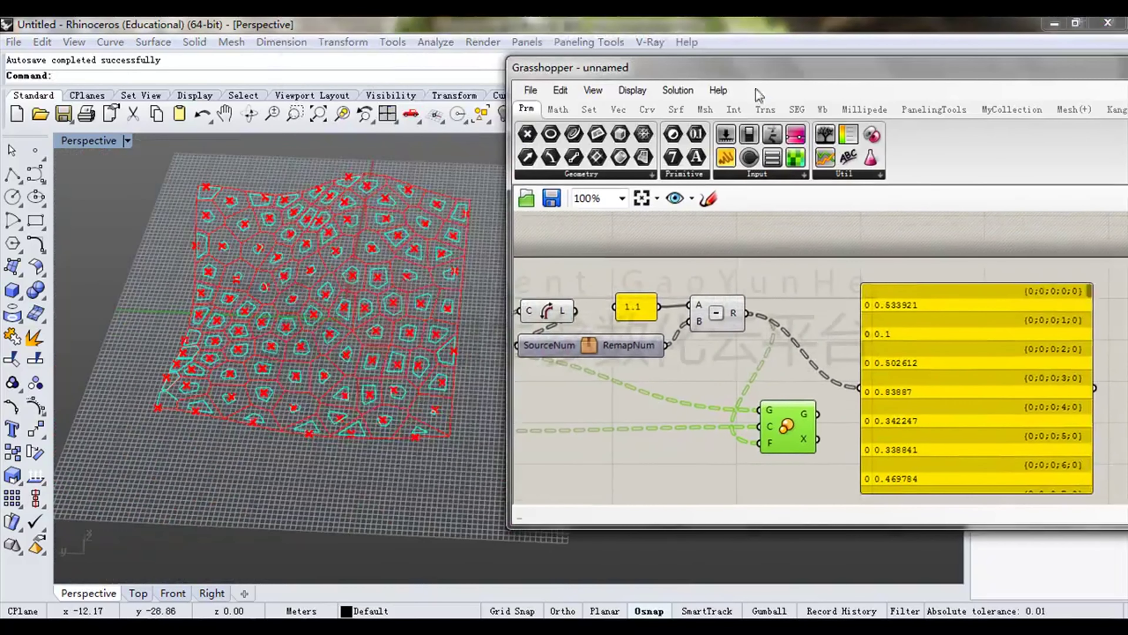
Bring the Grasshopper window back and examine the data paths of the Subtraction results in the panel.
drag(754, 74, 524, 42)
right_drag(653, 301, 678, 291)
drag(740, 358, 761, 352)
scroll(820, 312, up, 2)
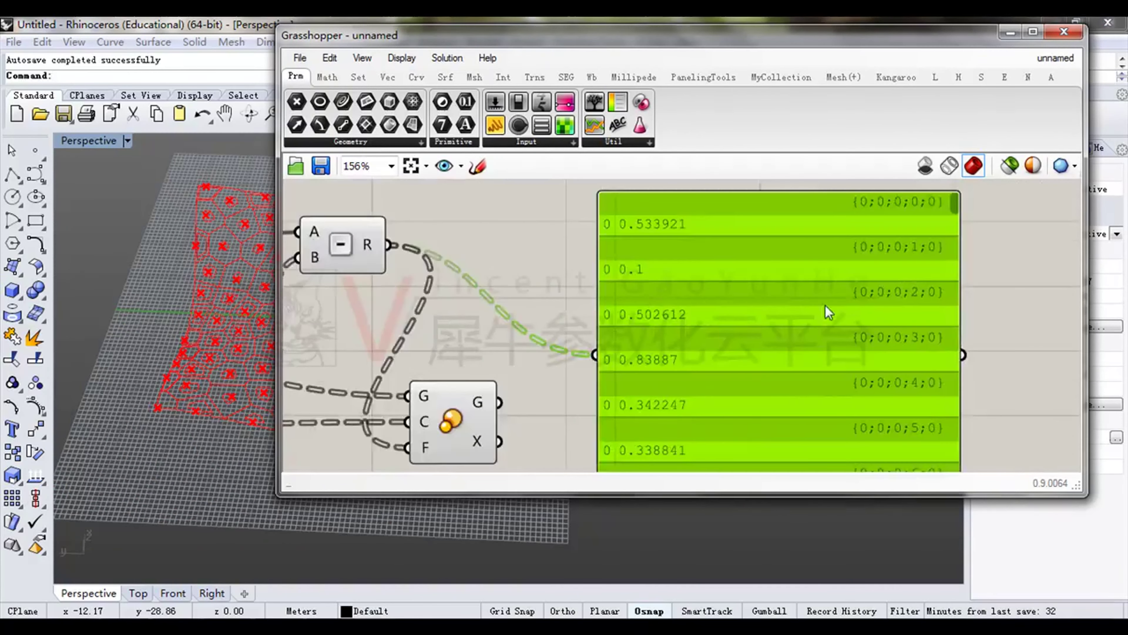
scroll(909, 293, up, 3)
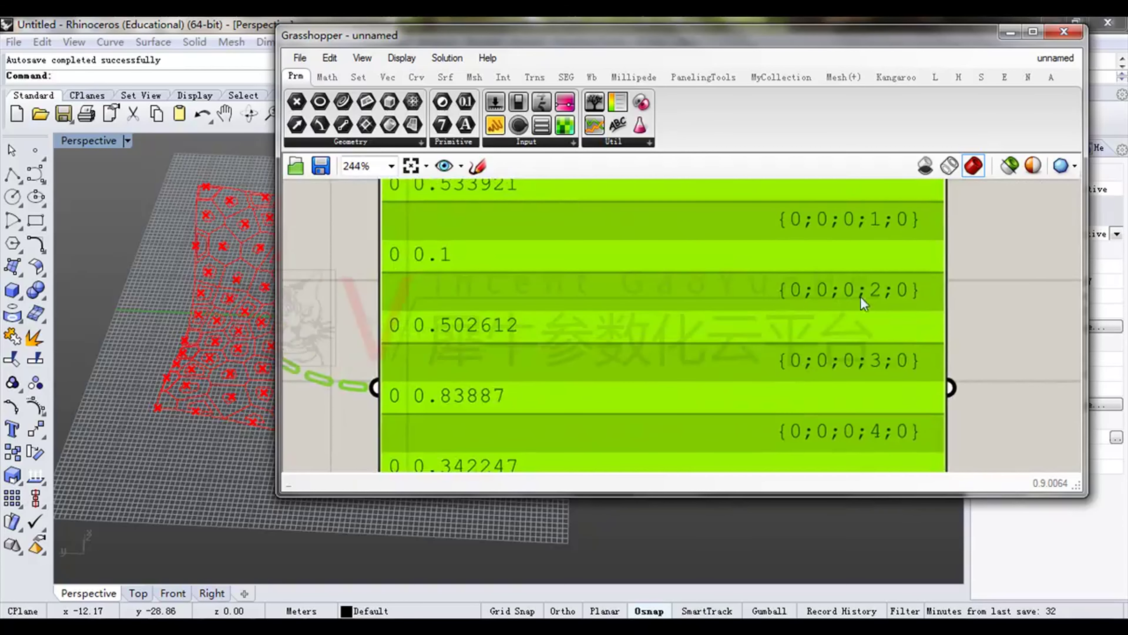
scroll(737, 284, up, 3)
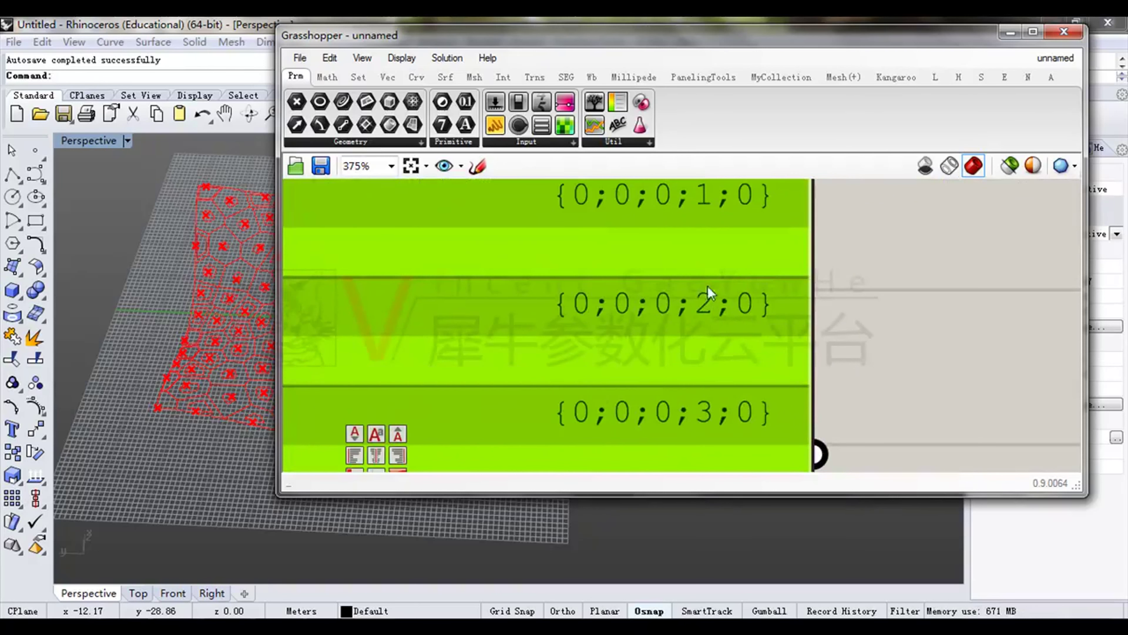
scroll(757, 331, down, 3)
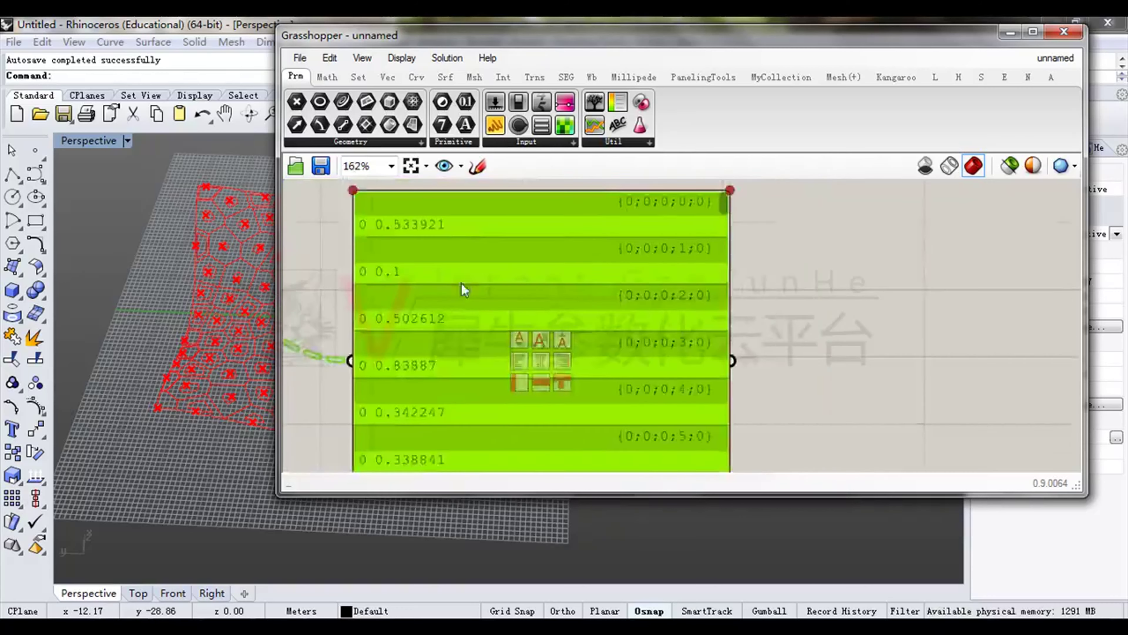
Connect the PolyLine output to the large panel and examine the curves' data paths.
drag(331, 360, 771, 392)
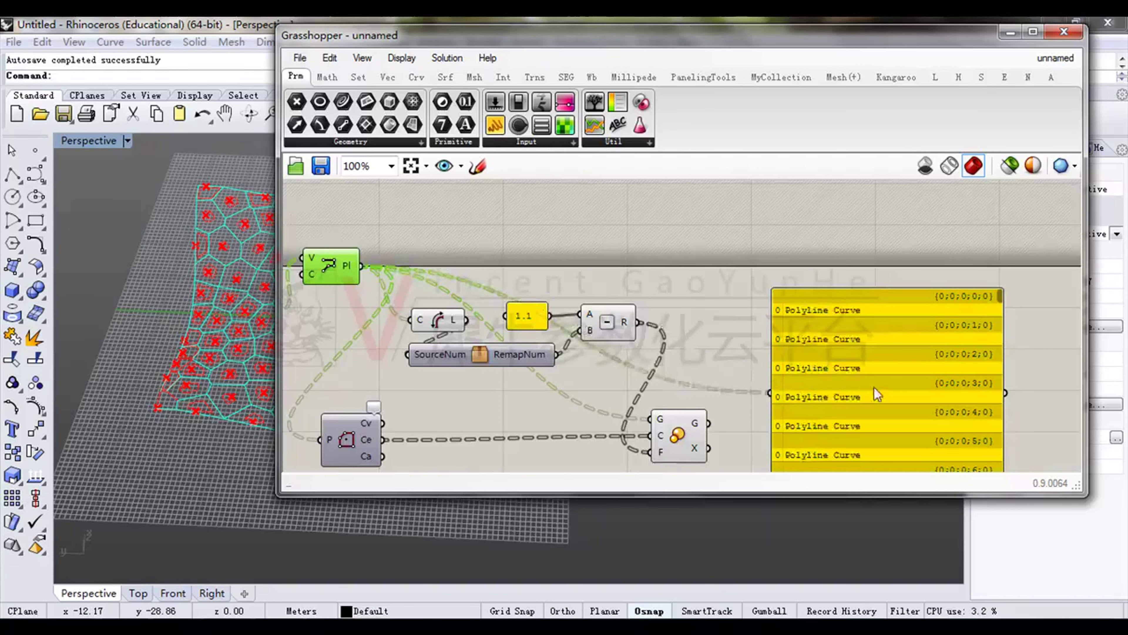
scroll(830, 377, up, 3)
scroll(889, 348, down, 2)
mouse_move(328, 265)
right_down()
mouse_move(497, 264)
mouse_move(549, 297)
right_up()
scroll(721, 313, down, 2)
drag(725, 268, 544, 321)
right_drag(538, 312, 530, 275)
drag(574, 283, 579, 329)
drag(744, 355, 783, 351)
scroll(910, 308, up, 3)
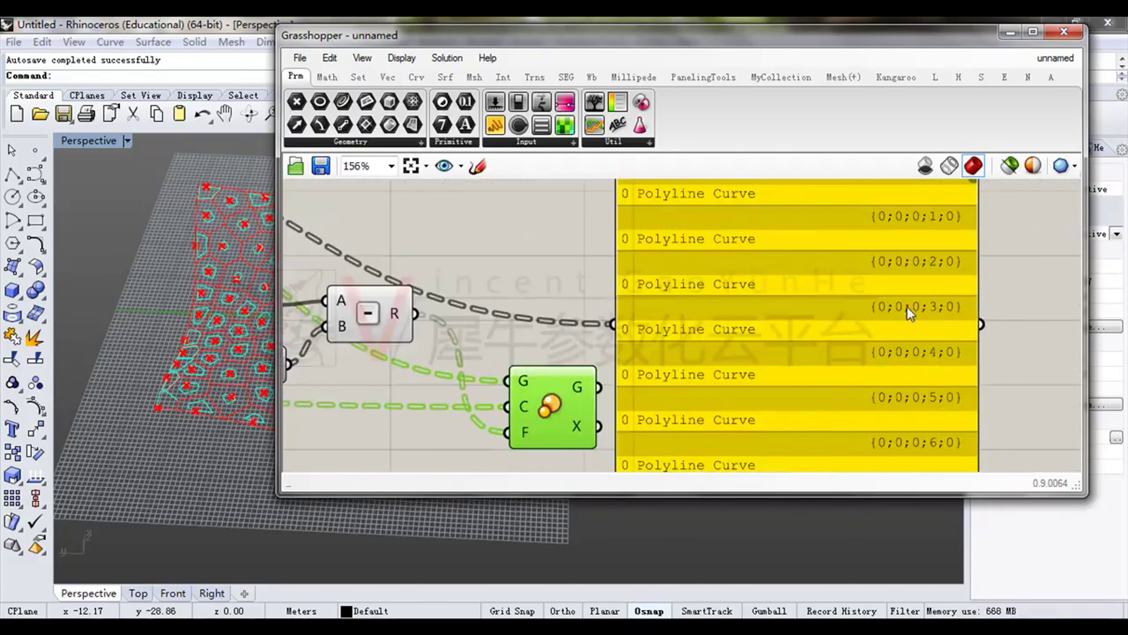
right_drag(767, 326, 862, 323)
scroll(861, 323, down, 1)
Move the Scale component above the Subtraction component and shift the large panel farther along the canvas.
drag(844, 324, 955, 296)
drag(711, 384, 717, 233)
right_drag(466, 250, 658, 365)
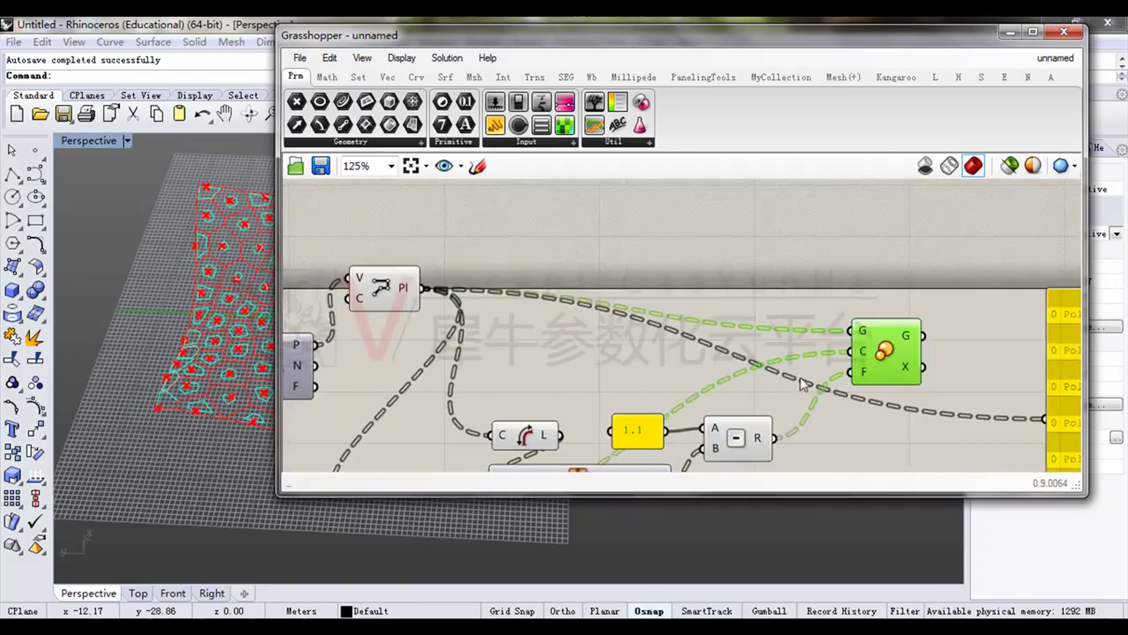
drag(881, 354, 884, 364)
right_drag(966, 321, 879, 315)
click(880, 315)
Maximize the Grasshopper window and look through the data tree components for Simplify Tree.
double_click(736, 39)
right_drag(565, 253, 865, 270)
click(111, 66)
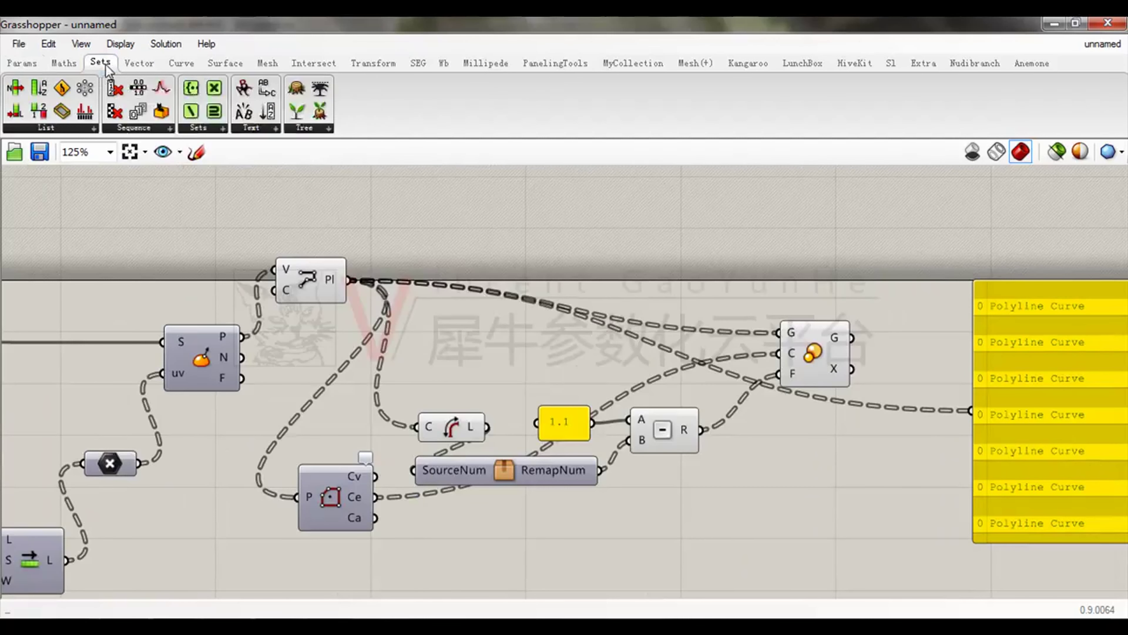
click(310, 129)
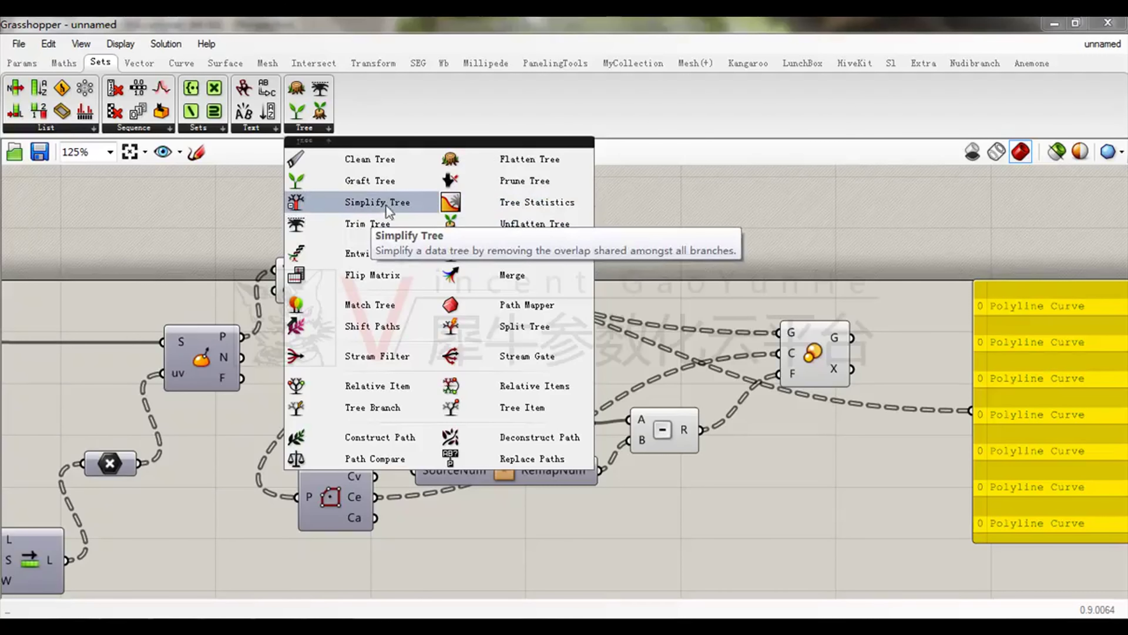
Examine the redundant indices in the polyline branch paths listed in the panel.
scroll(773, 371, up, 5)
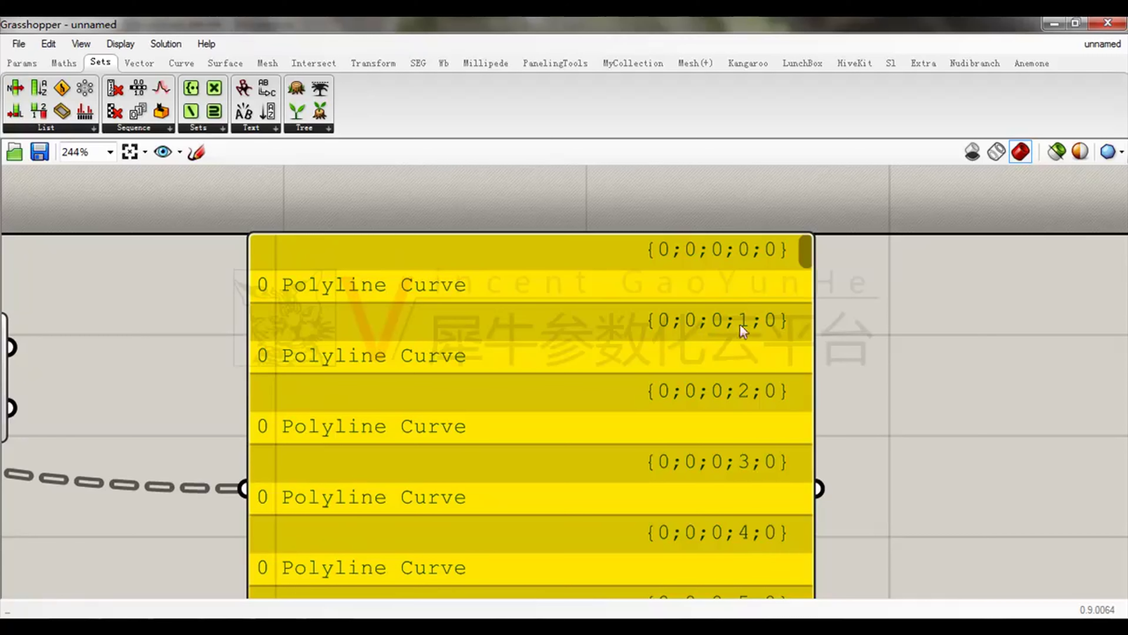
scroll(733, 338, down, 3)
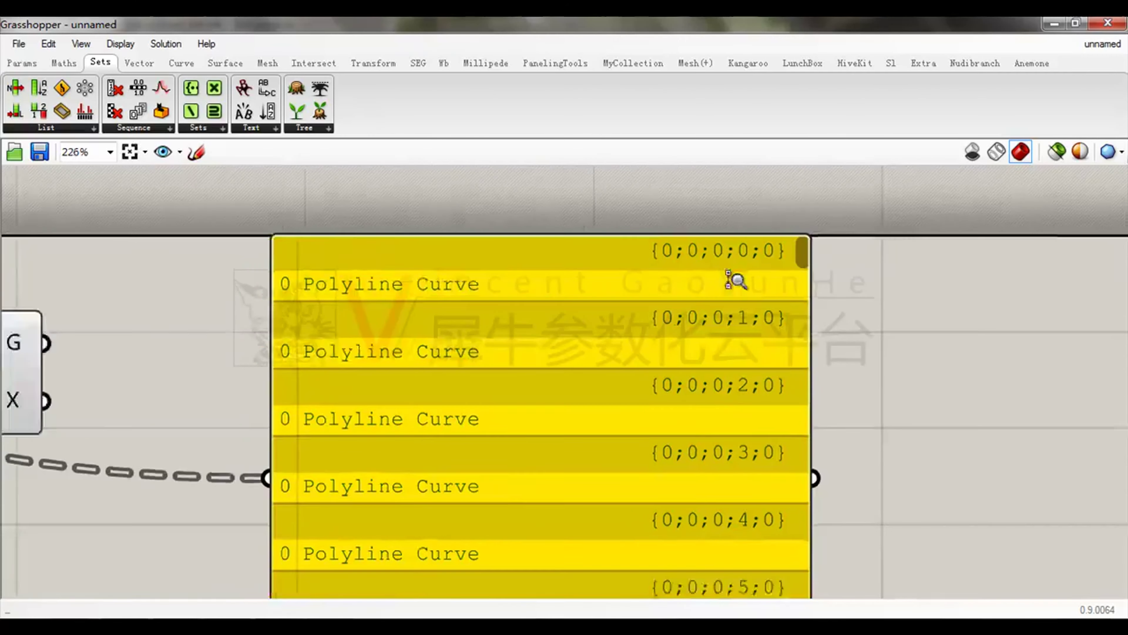
right_drag(748, 315, 695, 279)
scroll(714, 206, up, 5)
scroll(693, 315, down, 3)
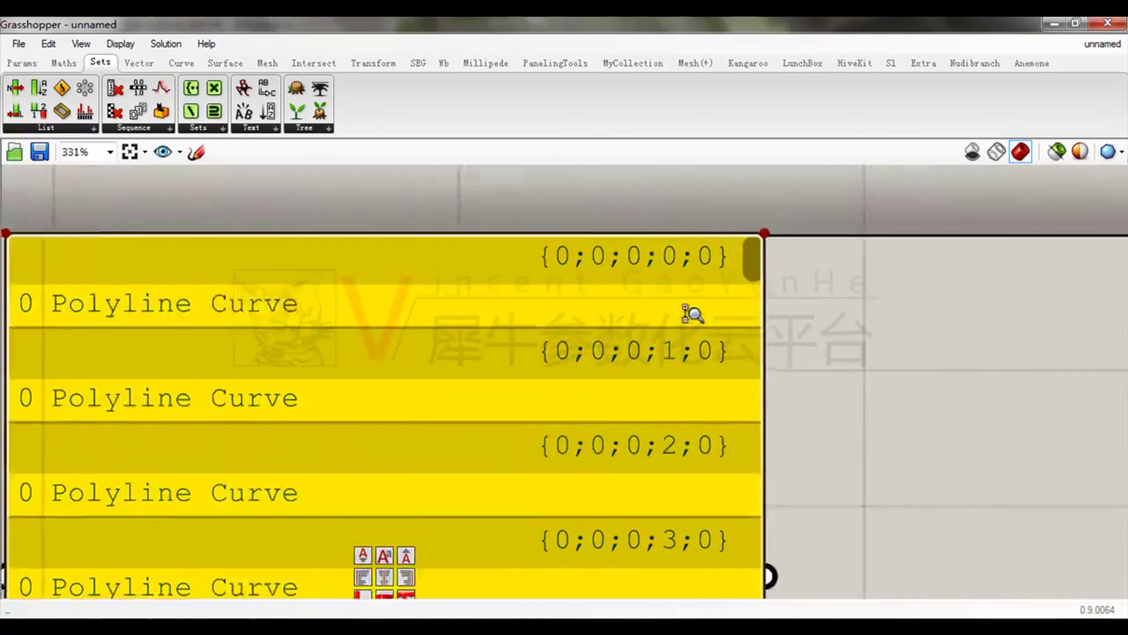
scroll(665, 257, up, 4)
right_drag(670, 467, 670, 378)
right_drag(687, 529, 685, 450)
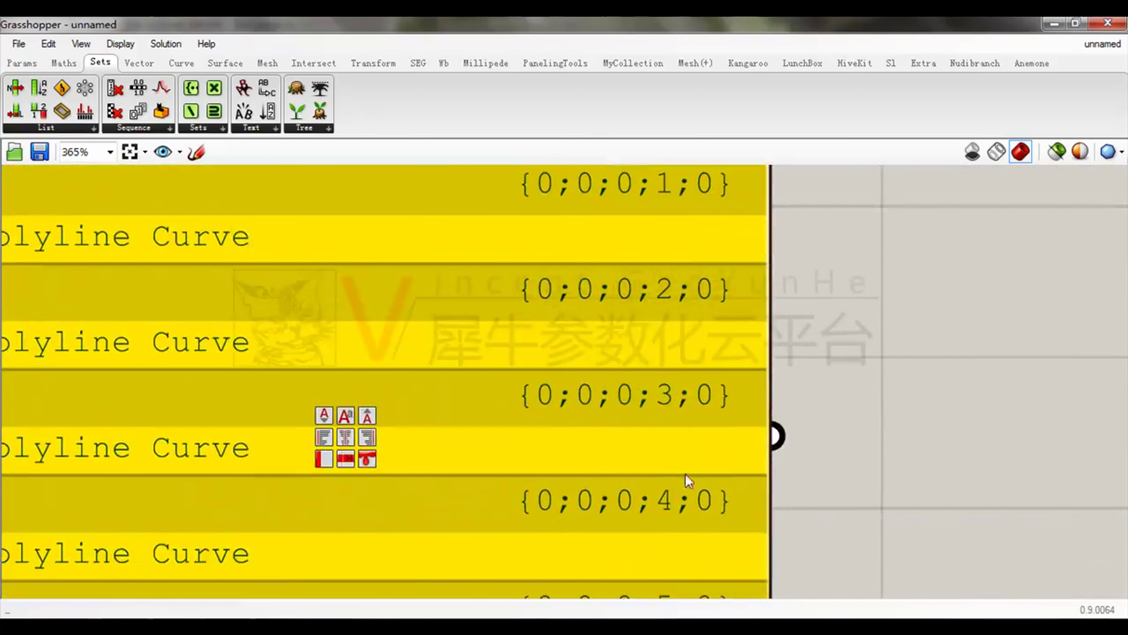
scroll(692, 252, down, 9)
Inspect the Simplify option offered for the PolyLine component's output.
click(255, 318)
scroll(303, 333, up, 2)
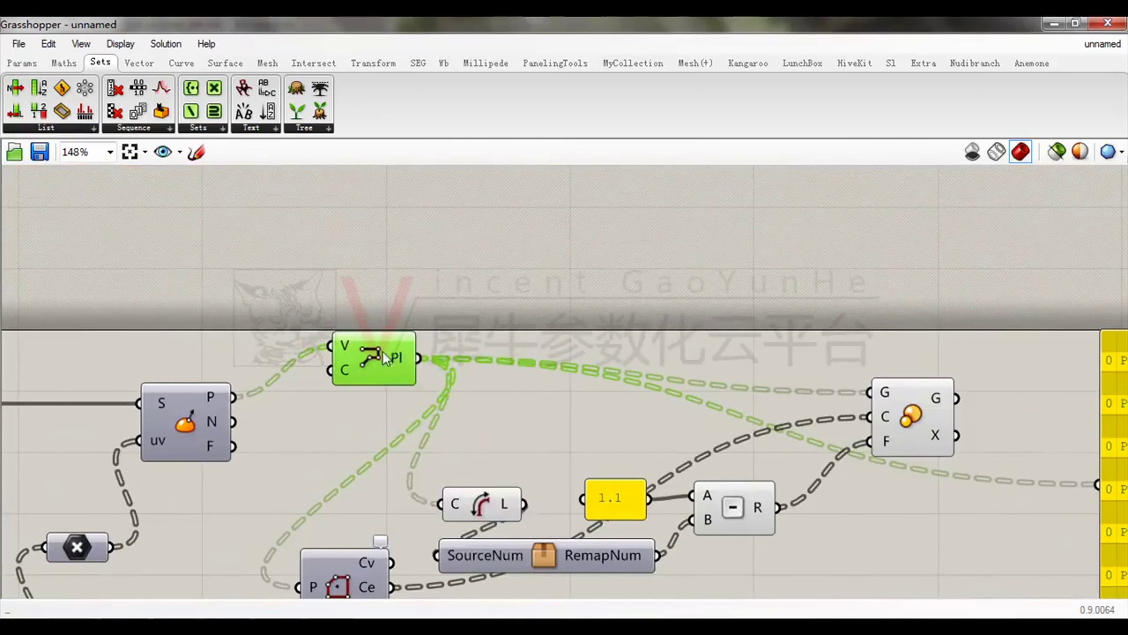
right_click(394, 358)
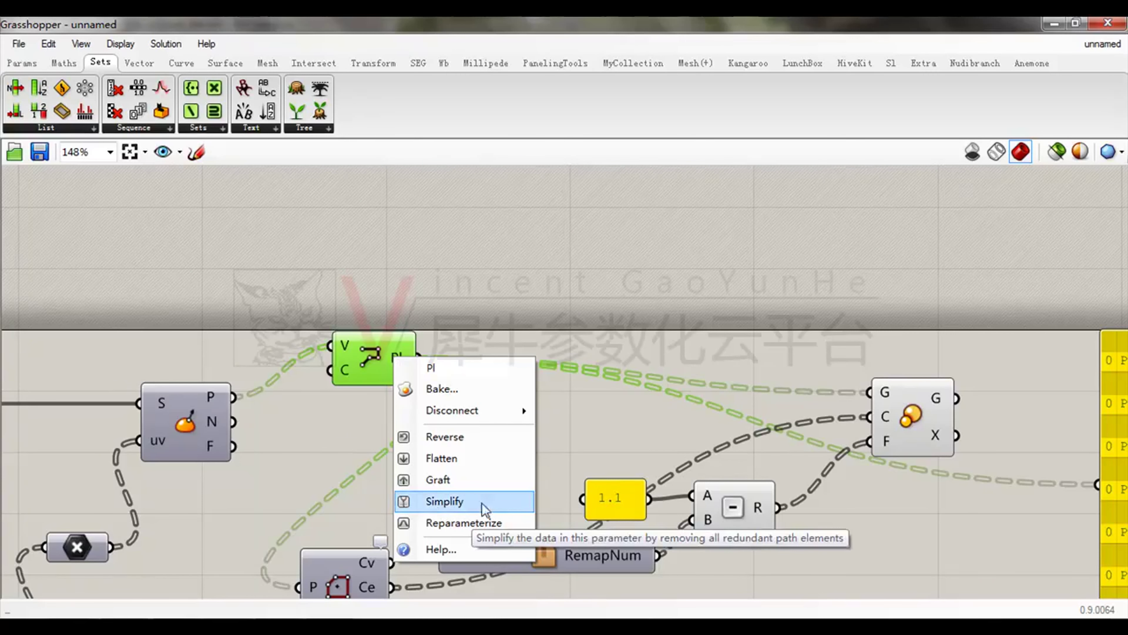
click(444, 502)
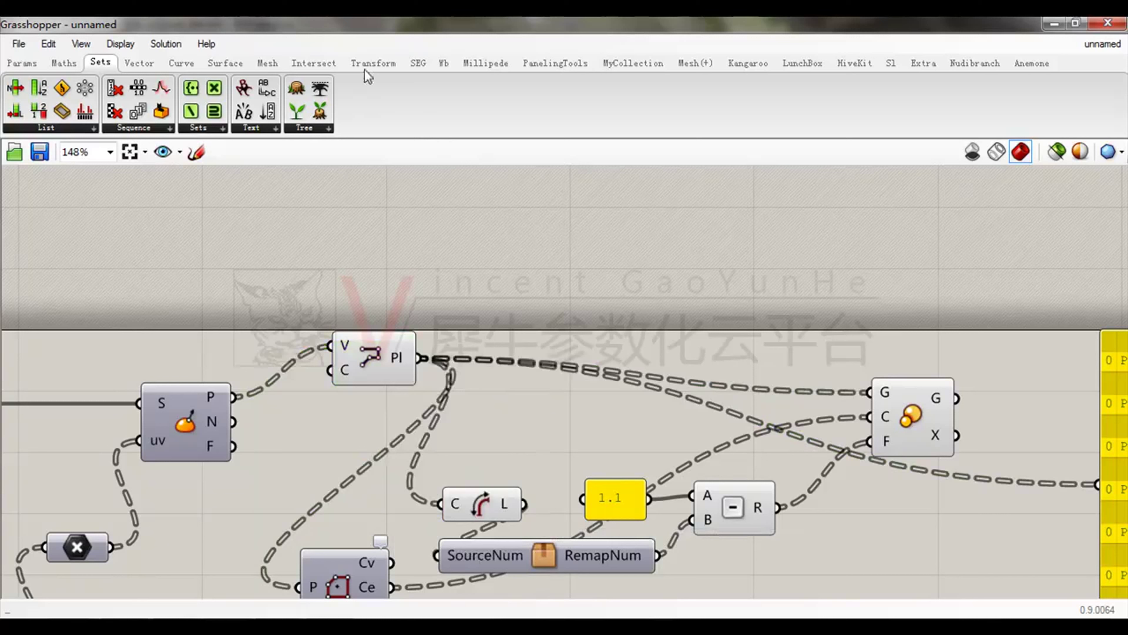
Place a Simplify Tree component on the canvas near the Scale component.
click(316, 130)
drag(364, 202, 679, 360)
right_drag(742, 386, 641, 412)
drag(641, 412, 829, 307)
click(313, 129)
drag(385, 226, 390, 231)
drag(846, 356, 812, 338)
Connect the PolyLine output to Simplify Tree and feed the simplified tree into the panel.
right_drag(924, 429, 674, 417)
drag(809, 439, 976, 435)
drag(598, 326, 727, 400)
drag(564, 282, 743, 349)
right_drag(716, 354, 778, 271)
Hide the previews of the polyline, centroid and scaling components upstream of Simplify Tree.
scroll(778, 271, down, 3)
drag(690, 203, 305, 500)
middle_click(487, 330)
click(539, 287)
drag(668, 194, 240, 507)
drag(712, 192, 289, 474)
drag(292, 328, 296, 370)
click(689, 261)
Add a second Simplify Tree below the first and connect it to the Scale component's geometry output.
right_drag(703, 256, 487, 265)
scroll(573, 275, up, 2)
drag(656, 397, 566, 287)
drag(587, 317, 586, 409)
click(622, 378)
drag(678, 378, 723, 405)
right_drag(874, 392, 707, 374)
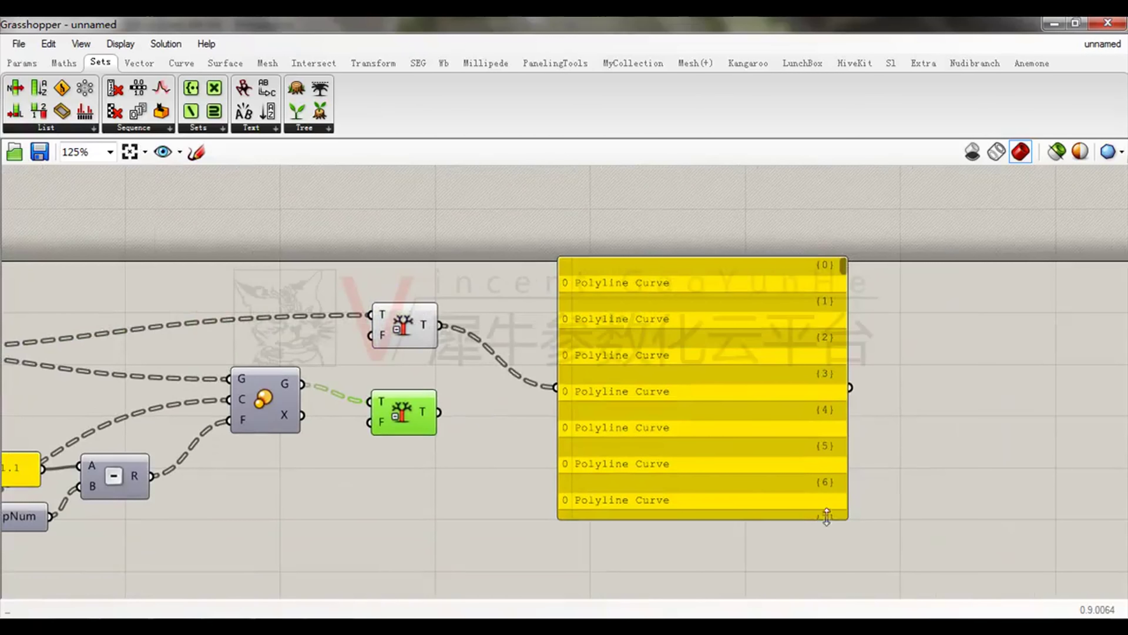
Connect the second Simplify Tree output to the panel and move the panel farther away from both components.
drag(443, 413, 556, 387)
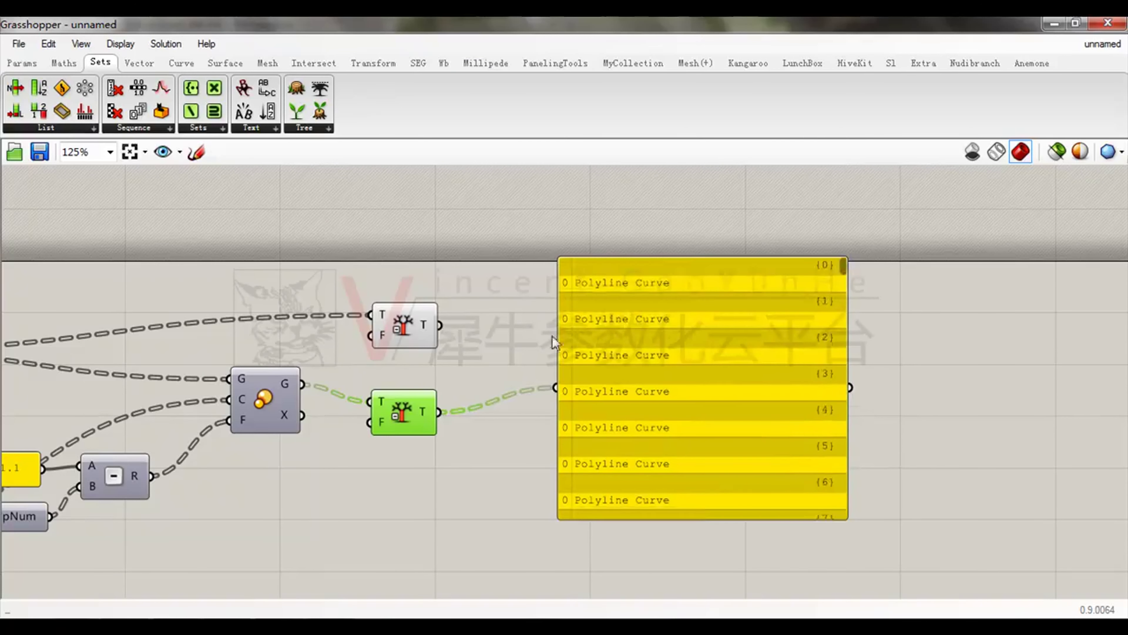
drag(582, 307, 757, 311)
drag(409, 406, 408, 391)
Restore the Grasshopper window to its smaller size and place a Merge component beside the two Simplify Tree components.
double_click(736, 24)
right_drag(810, 231, 704, 210)
click(703, 209)
click(651, 137)
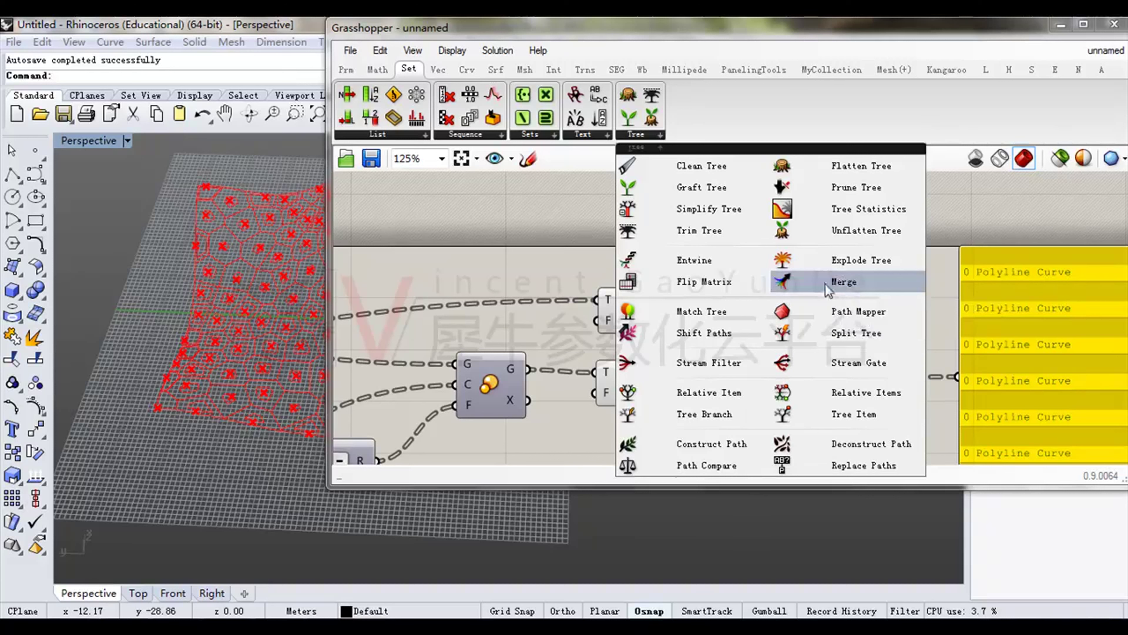
drag(840, 285, 810, 313)
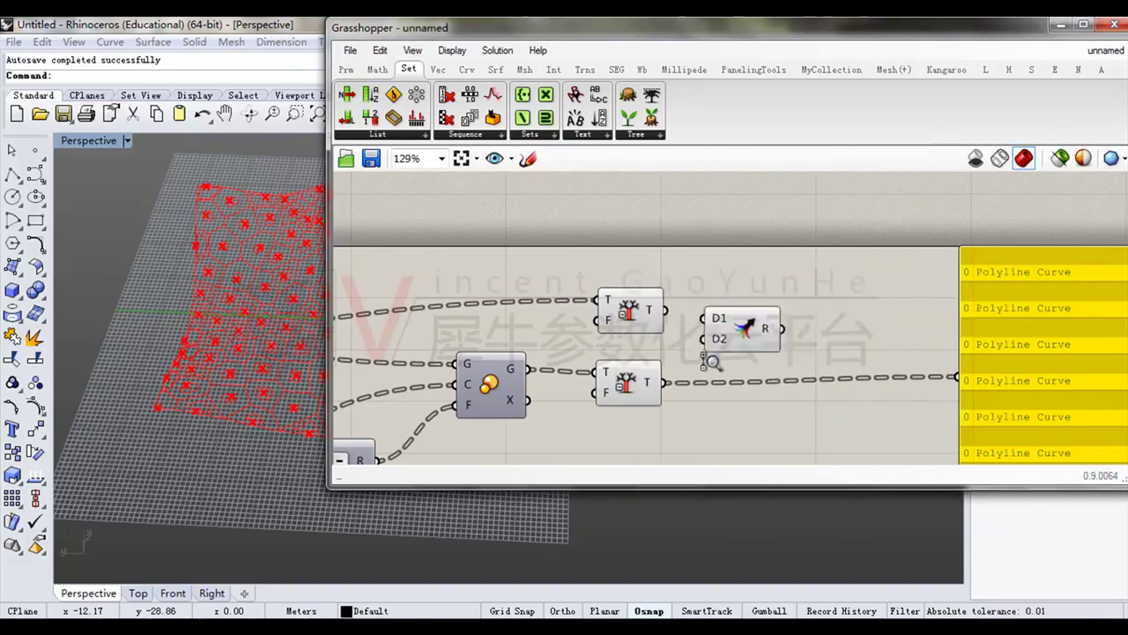
Connect the two Simplify Tree outputs to Merge inputs D1 and D2, and its result to the panel.
scroll(712, 362, up, 3)
drag(695, 320, 631, 387)
right_drag(835, 368, 741, 370)
drag(678, 282, 670, 294)
drag(938, 371, 995, 379)
right_drag(914, 350, 711, 329)
scroll(711, 329, down, 3)
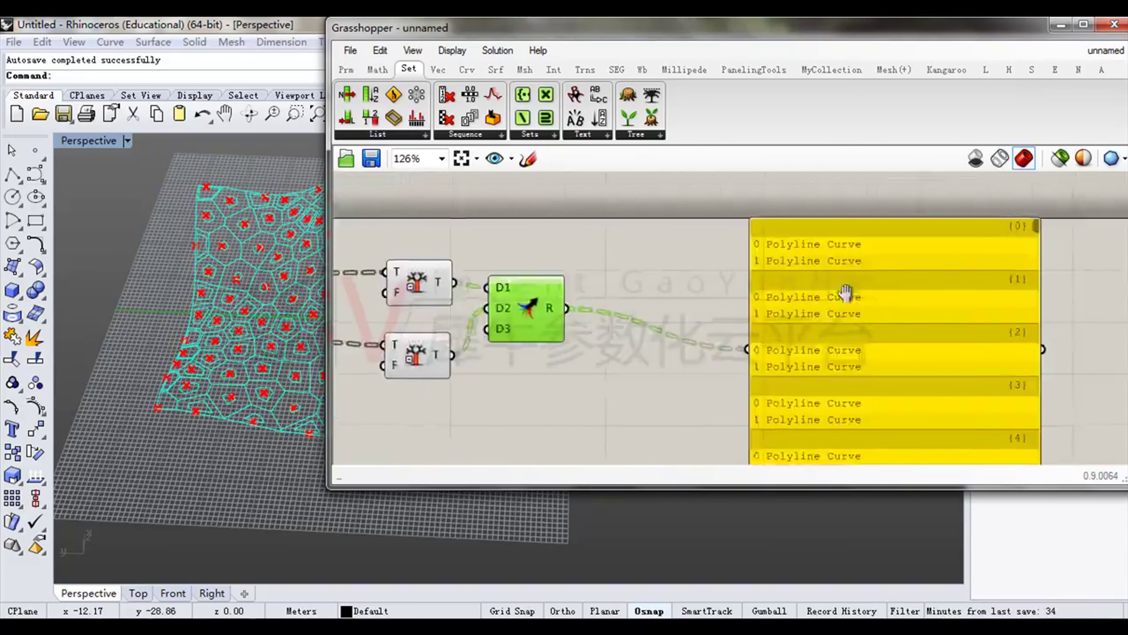
Examine how the merged curves are paired in each branch of the panel.
right_drag(858, 293, 805, 316)
drag(789, 358, 778, 319)
scroll(764, 289, up, 3)
drag(894, 205, 893, 232)
right_drag(779, 258, 870, 242)
scroll(686, 270, down, 1)
right_drag(579, 299, 821, 281)
Shift the panel farther from the Merge component and adjust Merge's position to free canvas space.
click(559, 327)
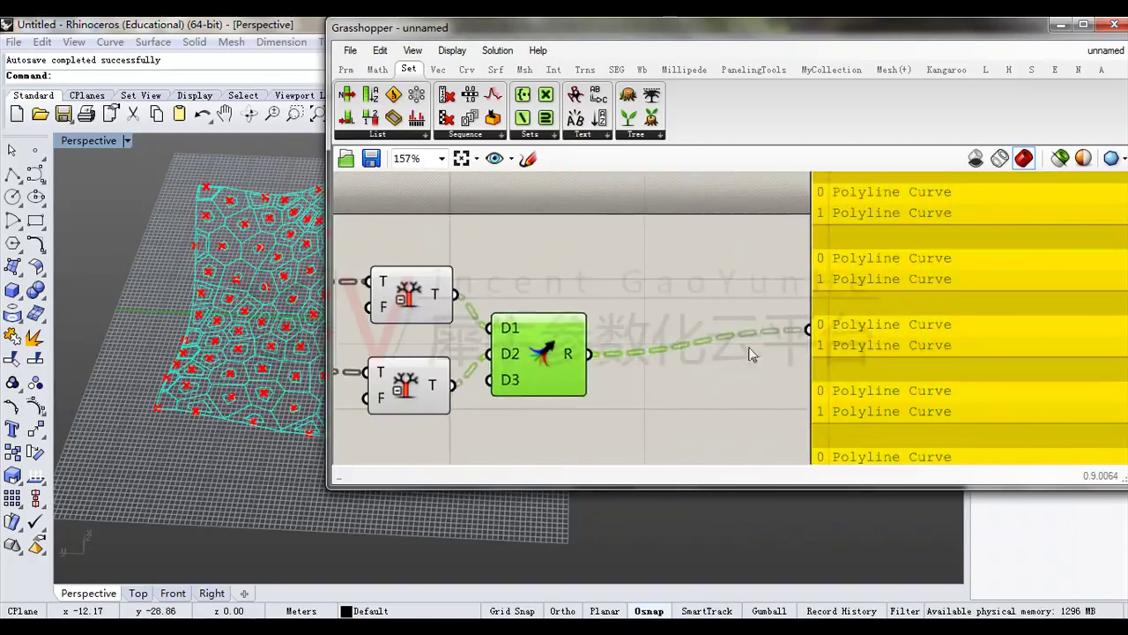
right_drag(1055, 254, 848, 244)
drag(754, 259, 821, 265)
right_drag(534, 295, 794, 293)
click(794, 294)
drag(607, 361, 609, 348)
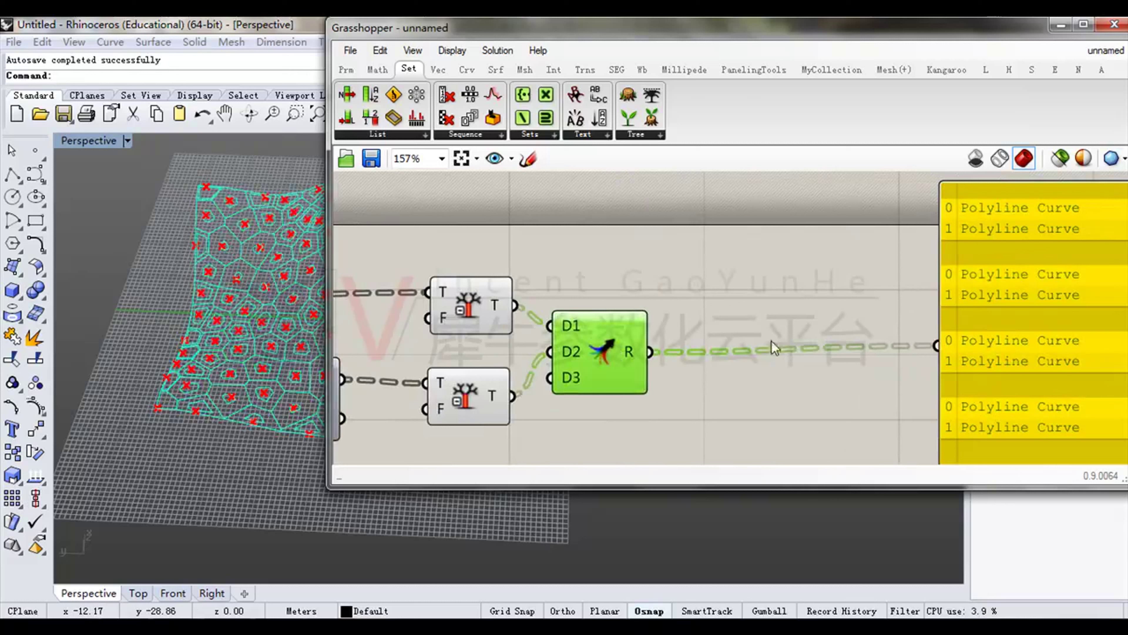
click(728, 304)
Add a Loft component fed by the Merge result and move the Grasshopper window clear of the Perspective viewport.
click(496, 73)
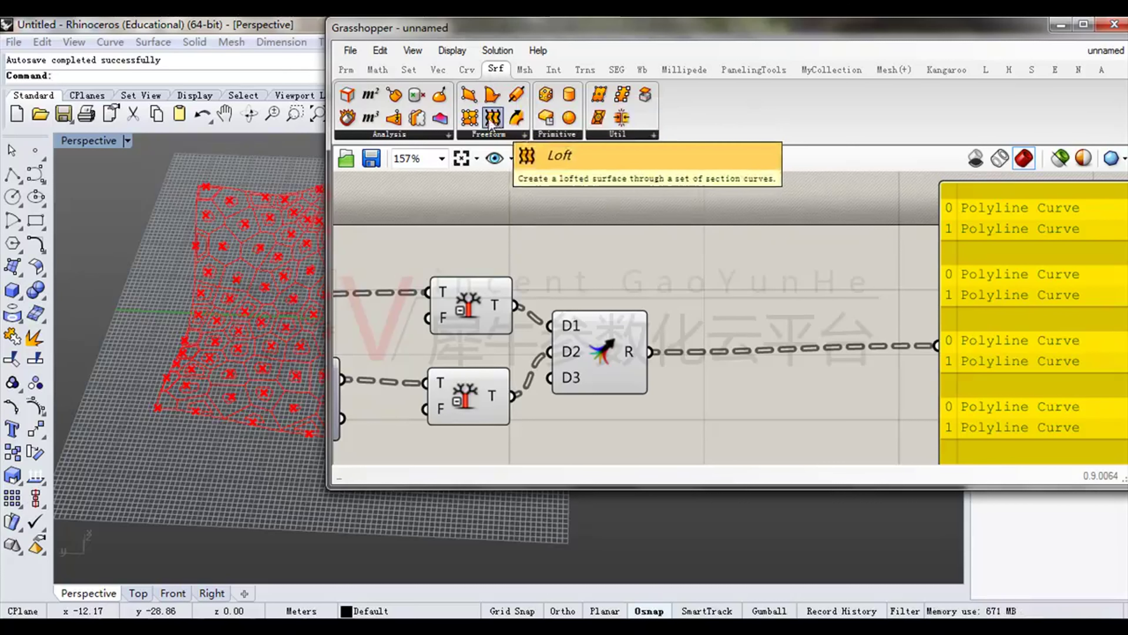
drag(785, 366, 760, 421)
drag(502, 36, 780, 81)
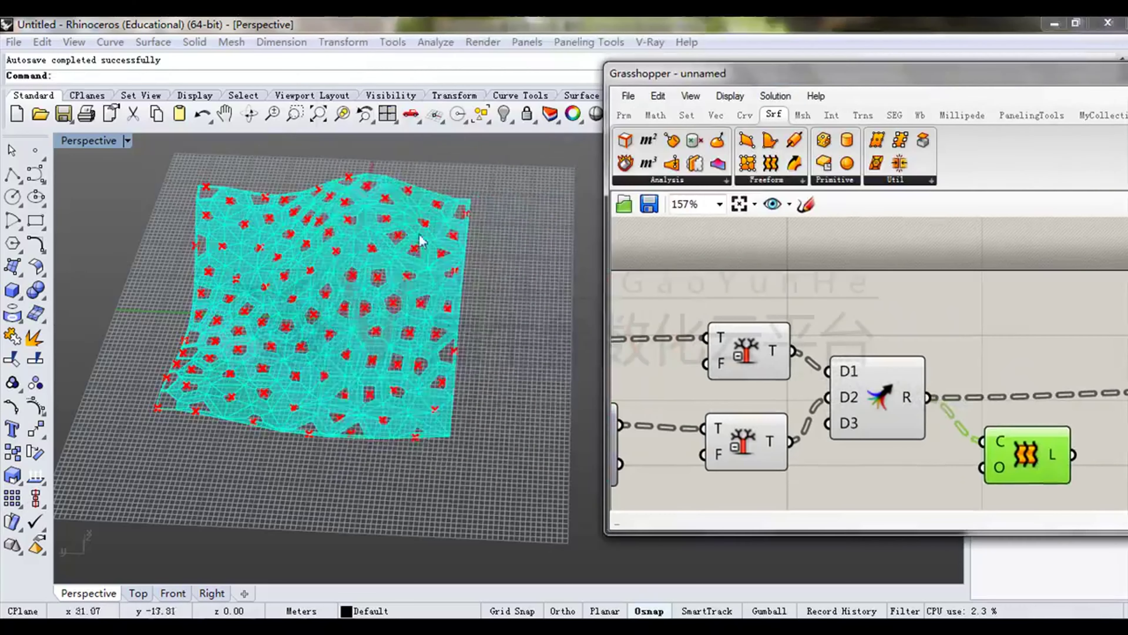
scroll(411, 328, up, 6)
scroll(453, 231, down, 8)
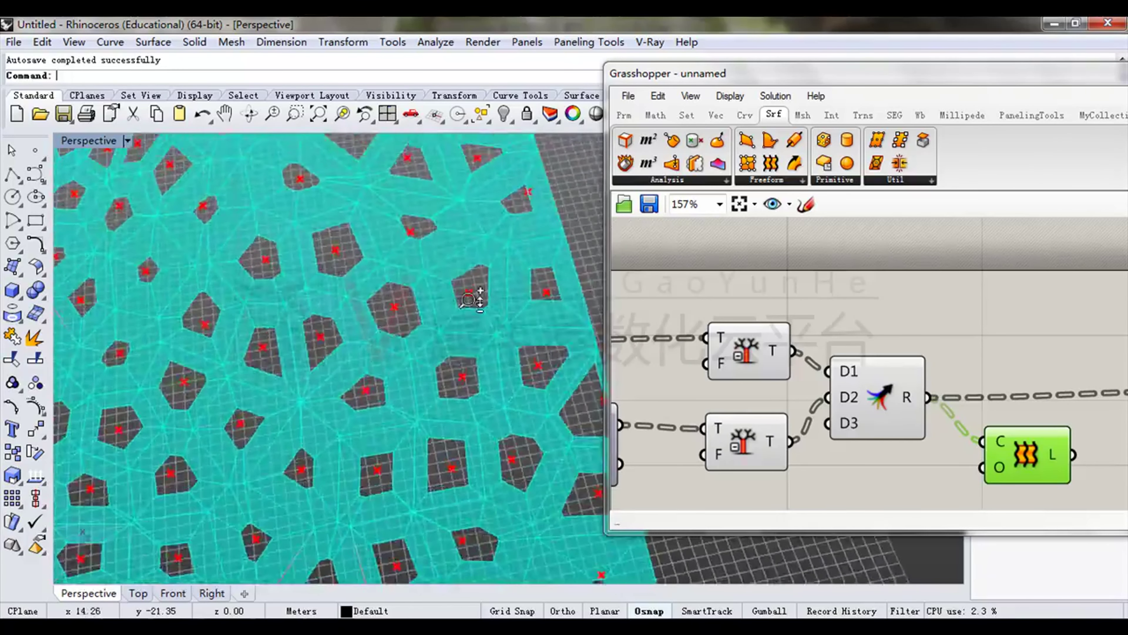
Hide the previews of the point and cell components at the start of the definition.
right_drag(872, 336, 957, 327)
scroll(958, 328, down, 6)
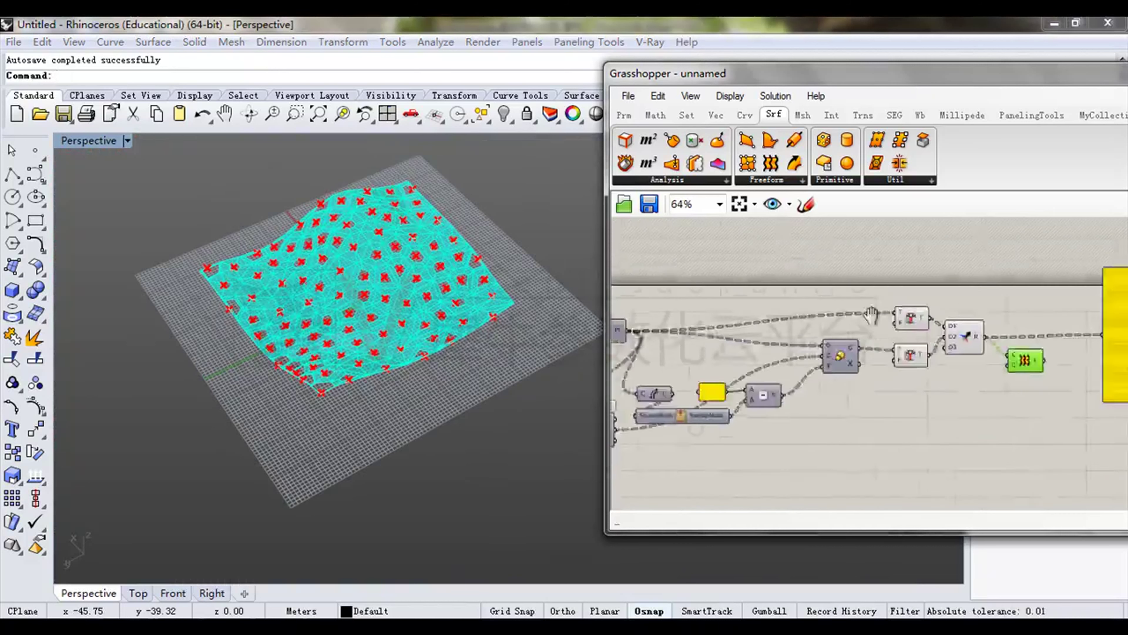
drag(908, 273, 791, 413)
scroll(805, 351, up, 2)
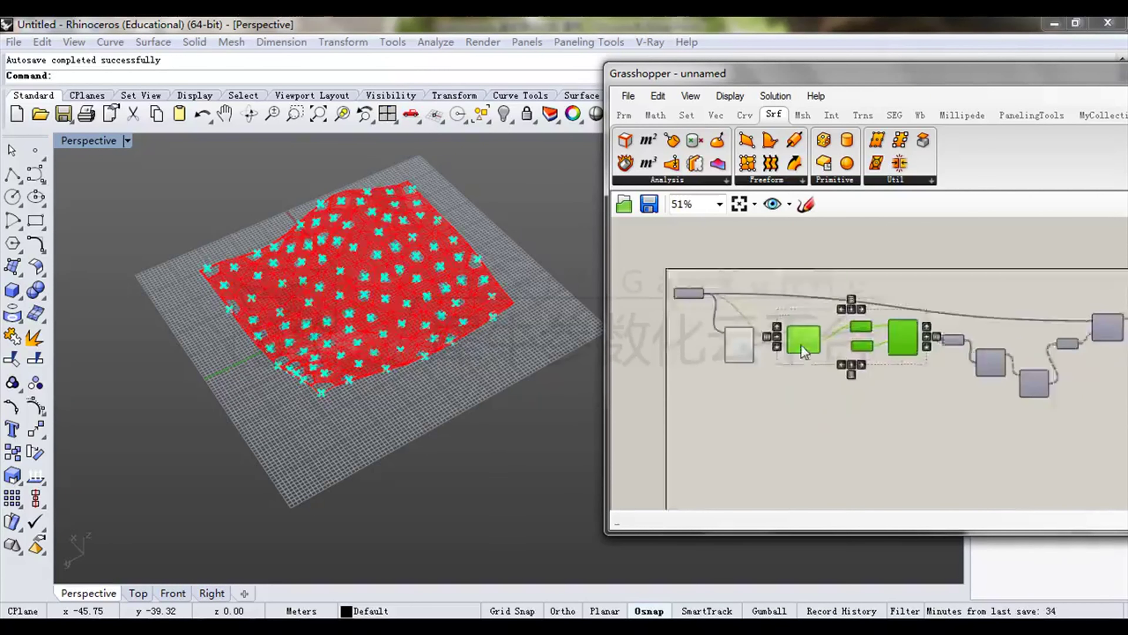
middle_click(831, 305)
click(879, 262)
right_drag(914, 265, 820, 266)
drag(823, 273, 645, 374)
middle_click(789, 293)
click(841, 254)
Examine the lofted perforated surface from several angles and distances in the Perspective viewport.
right_drag(1007, 312, 724, 328)
right_drag(971, 319, 622, 328)
scroll(919, 340, up, 3)
drag(886, 253, 731, 362)
drag(980, 270, 867, 422)
right_drag(363, 247, 421, 354)
scroll(346, 335, up, 5)
scroll(440, 255, up, 6)
scroll(440, 255, down, 3)
mouse_move(441, 255)
right_down()
mouse_move(448, 302)
mouse_move(403, 283)
mouse_move(451, 311)
mouse_move(471, 385)
mouse_move(424, 275)
mouse_move(468, 308)
mouse_move(388, 282)
mouse_move(435, 360)
mouse_move(335, 305)
mouse_move(433, 353)
mouse_move(408, 361)
mouse_move(366, 295)
mouse_move(400, 351)
right_up()
scroll(450, 311, up, 2)
scroll(453, 311, down, 5)
scroll(404, 300, up, 5)
scroll(405, 300, down, 4)
Select the Loft component to highlight its surfaces in the viewport.
click(827, 404)
right_drag(857, 391, 931, 376)
drag(1033, 421, 969, 339)
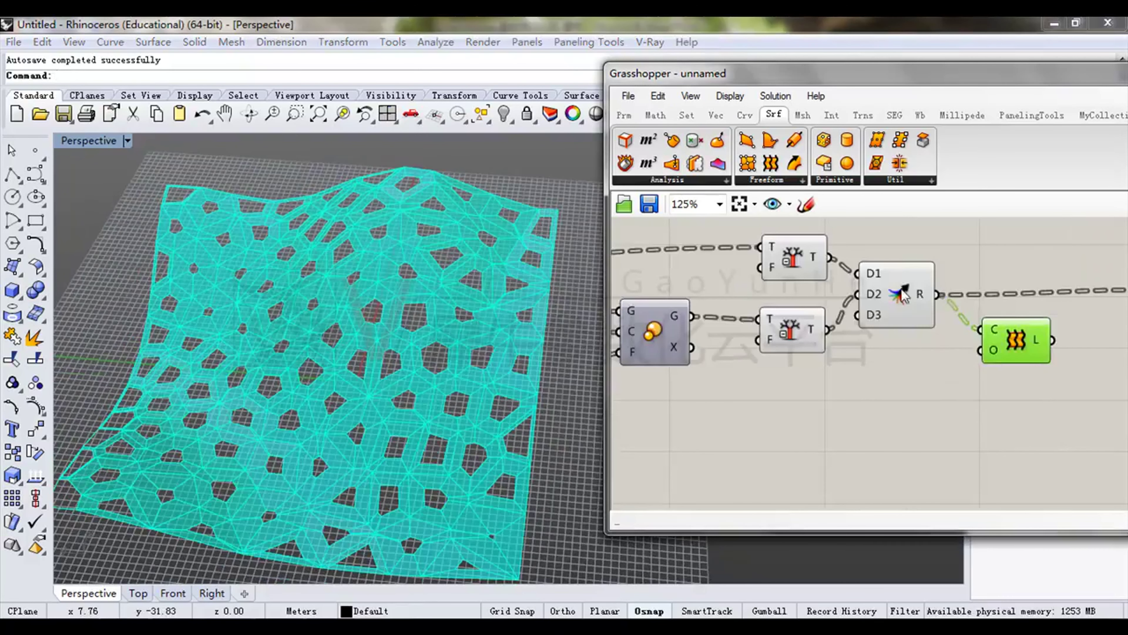
Review the upstream chain from Control Points through Shift List and Evaluate Surface to PolyLine.
drag(706, 75, 683, 71)
scroll(1044, 385, down, 3)
right_drag(739, 350, 1043, 328)
scroll(904, 330, up, 2)
right_drag(820, 356, 1016, 332)
right_drag(856, 346, 986, 338)
drag(877, 377, 884, 375)
right_drag(1060, 363, 932, 372)
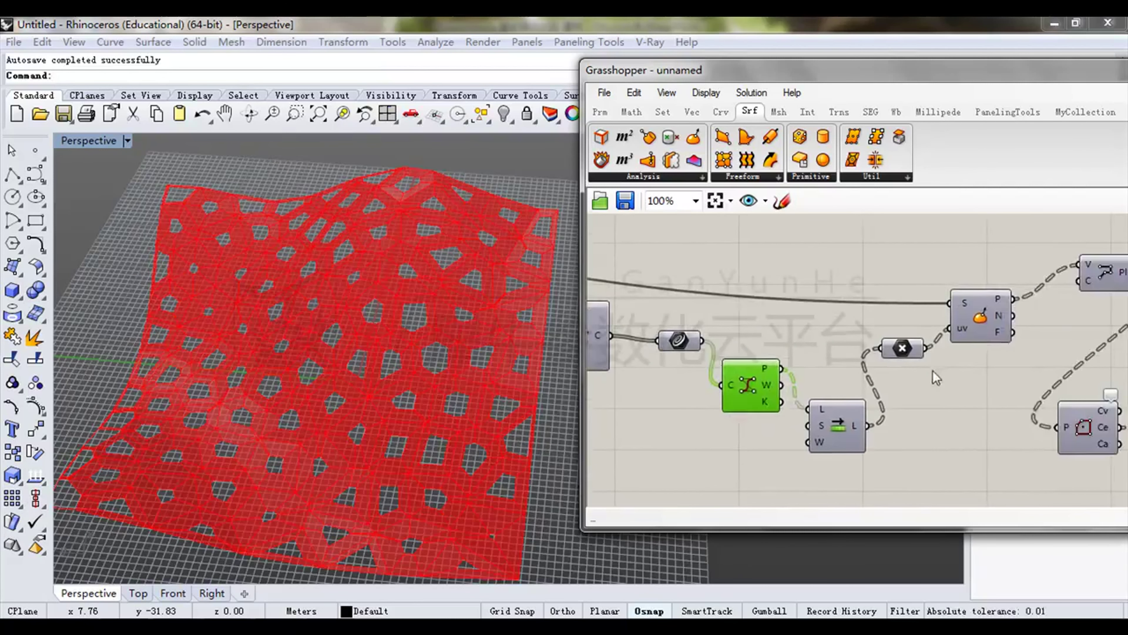
Examine how Shift List, Point and Evaluate Surface feed the PolyLine component.
right_drag(836, 419, 964, 356)
right_drag(1096, 327, 984, 363)
right_drag(923, 406, 1114, 404)
right_drag(791, 330, 1096, 355)
click(760, 279)
right_drag(996, 291, 709, 284)
right_drag(1063, 305, 688, 303)
scroll(937, 357, up, 1)
mouse_move(937, 356)
right_down()
mouse_move(809, 393)
mouse_move(930, 348)
right_up()
right_drag(719, 399, 837, 359)
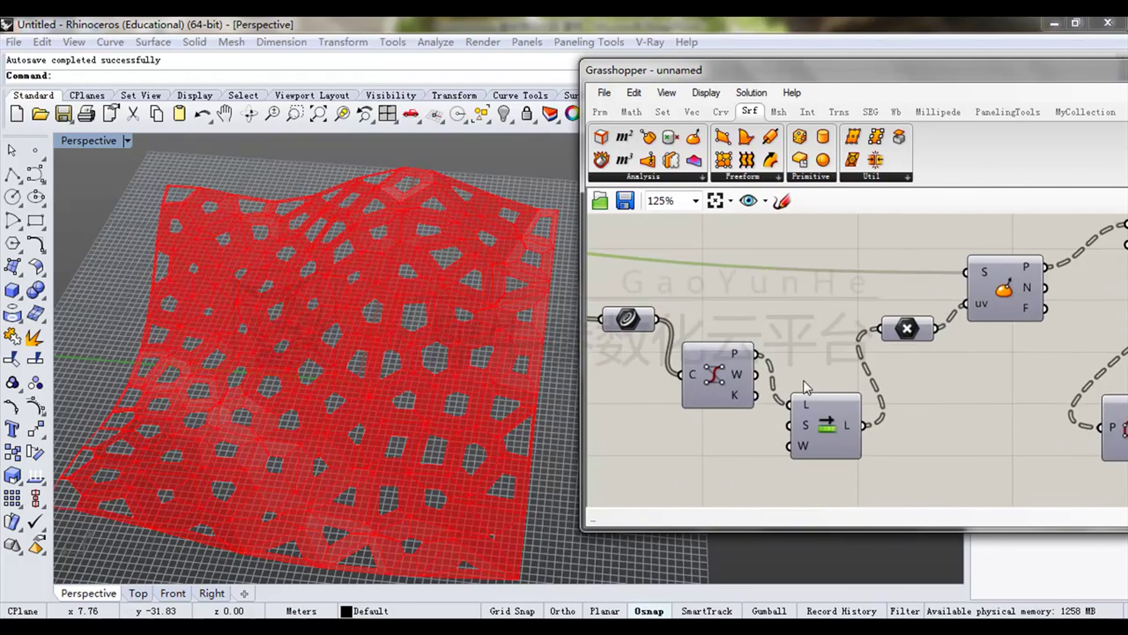
right_drag(642, 375, 850, 389)
right_drag(1019, 372, 718, 381)
right_drag(915, 340, 769, 367)
drag(866, 73, 668, 76)
right_drag(605, 291, 804, 276)
mouse_move(691, 376)
mouse_down()
mouse_move(681, 363)
mouse_move(690, 385)
mouse_up()
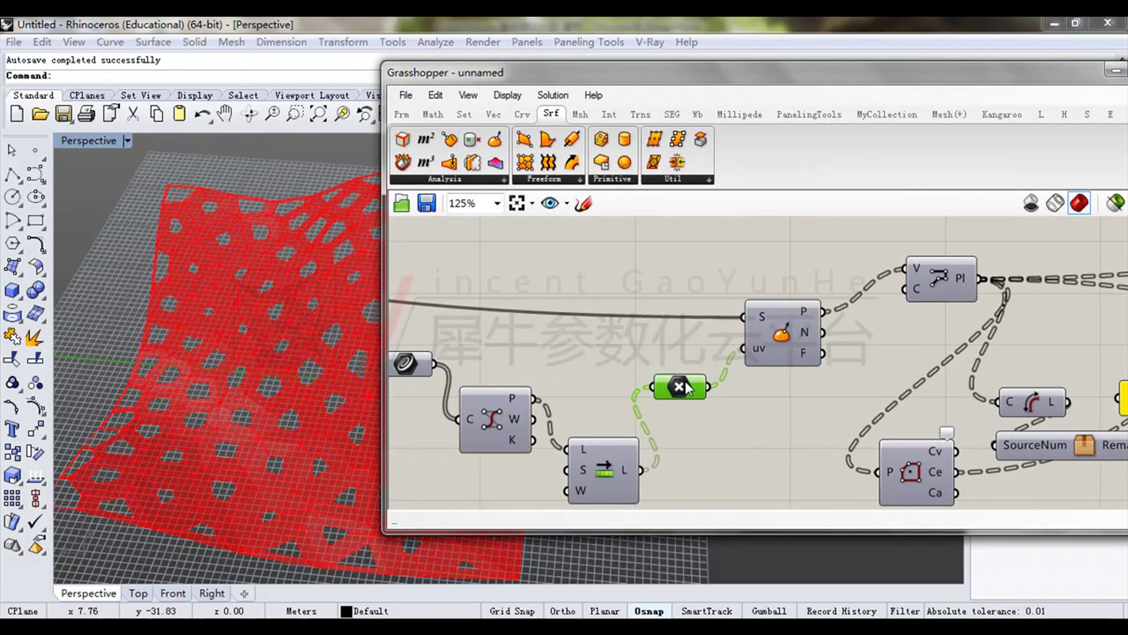
right_drag(959, 399, 924, 413)
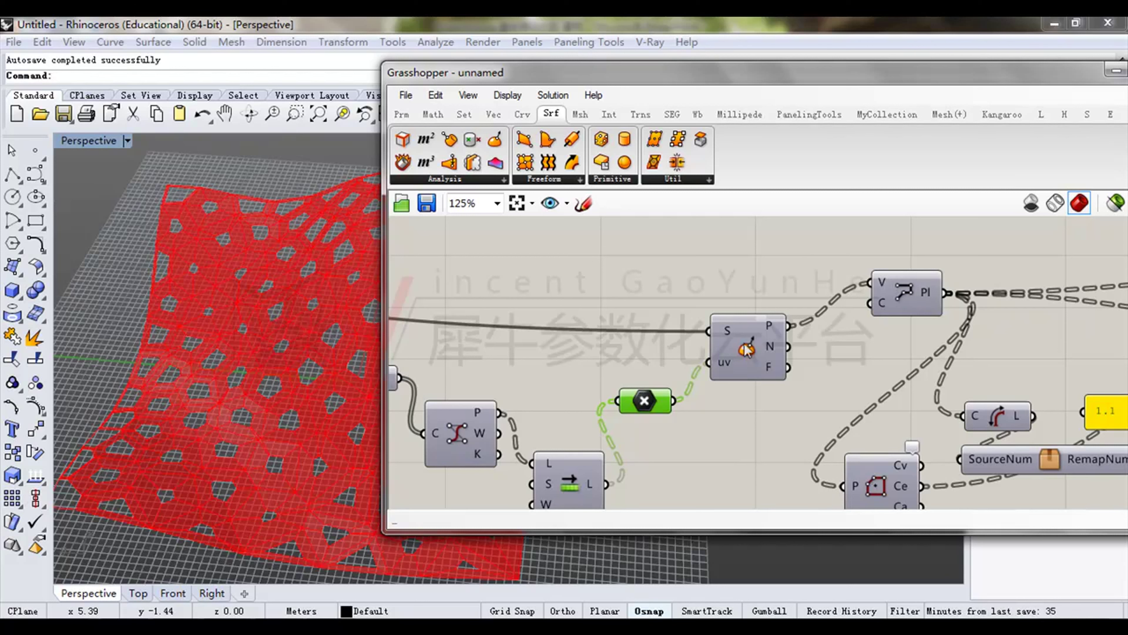
drag(919, 293, 908, 296)
middle_click(901, 297)
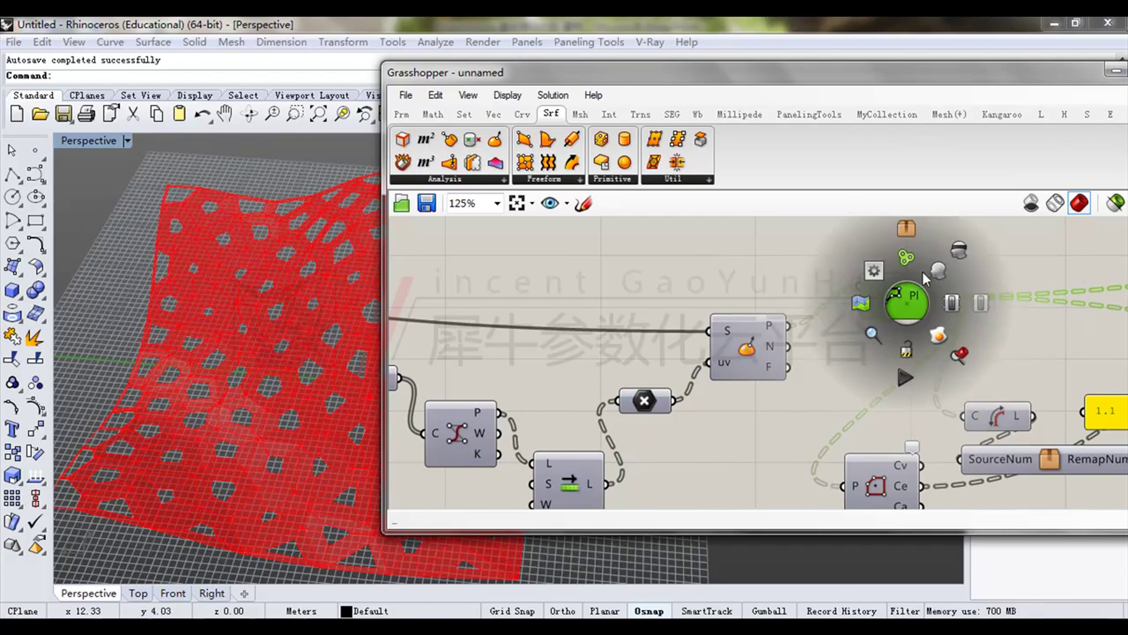
middle_click(961, 307)
click(1014, 252)
Review how the remapped values, panel and Subtraction component feed Scale and the merged cell branches.
right_drag(1096, 314, 839, 324)
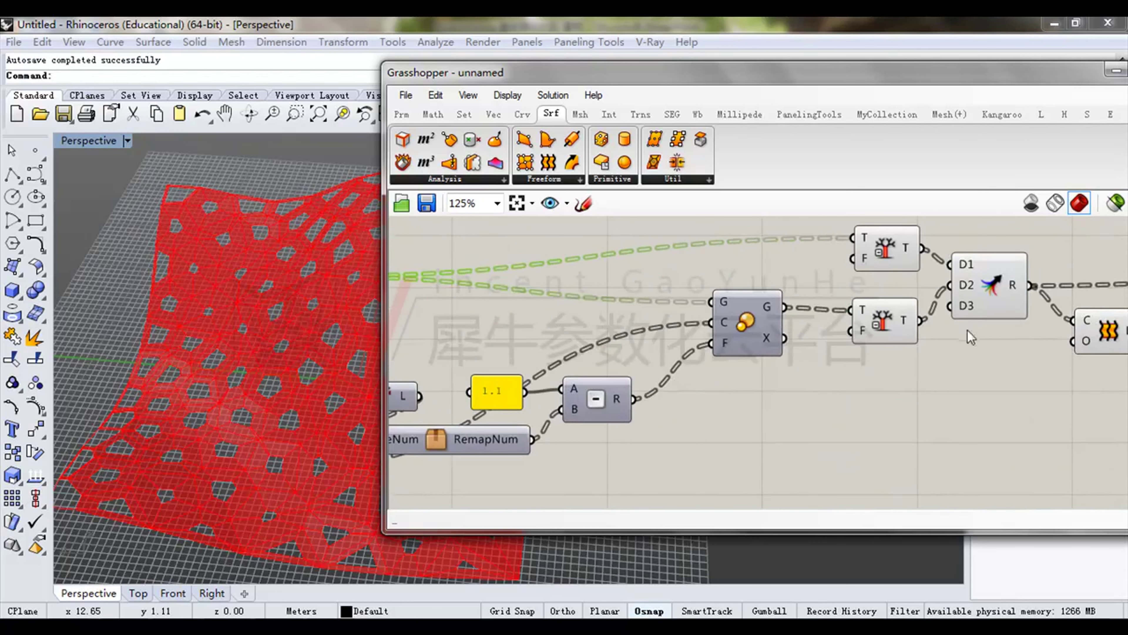
right_drag(971, 336, 991, 365)
drag(764, 354, 767, 357)
right_drag(834, 368, 1083, 317)
click(720, 419)
drag(511, 73, 658, 56)
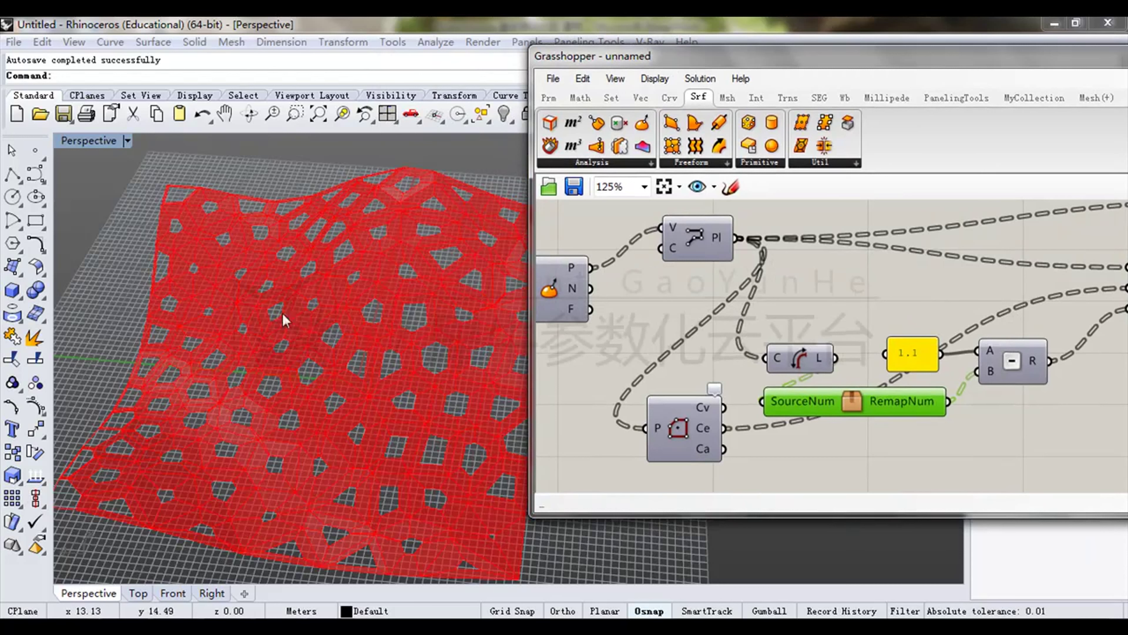
Move the RemapNum cluster slightly lower, below the Length component and the 1.1 panel.
right_drag(1044, 276, 857, 277)
right_drag(1100, 259, 966, 317)
click(712, 344)
right_drag(838, 312, 1077, 255)
drag(805, 380, 801, 409)
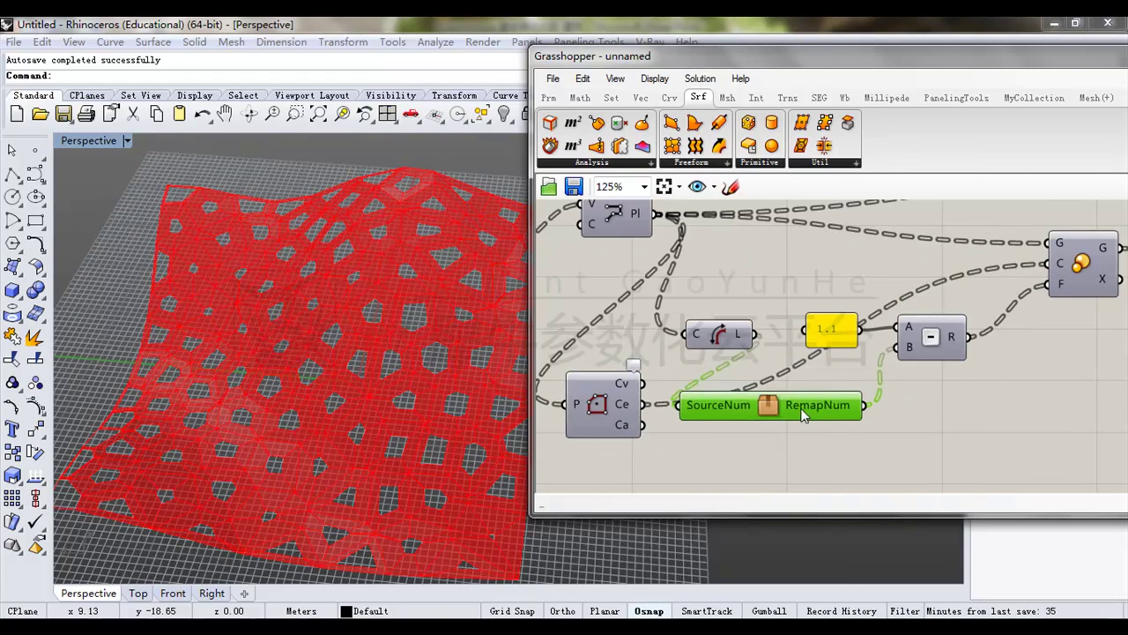
Move the Loft component lower so it sits below the merged cell branches' output.
right_drag(1088, 262, 751, 327)
right_drag(979, 303, 812, 319)
click(945, 305)
drag(952, 362, 950, 403)
Inspect the openings of the highlighted lofted skin up close and from several angles.
drag(706, 58, 828, 65)
right_drag(584, 287, 595, 355)
scroll(448, 351, up, 9)
scroll(395, 214, down, 7)
right_drag(395, 219, 341, 462)
scroll(449, 275, down, 8)
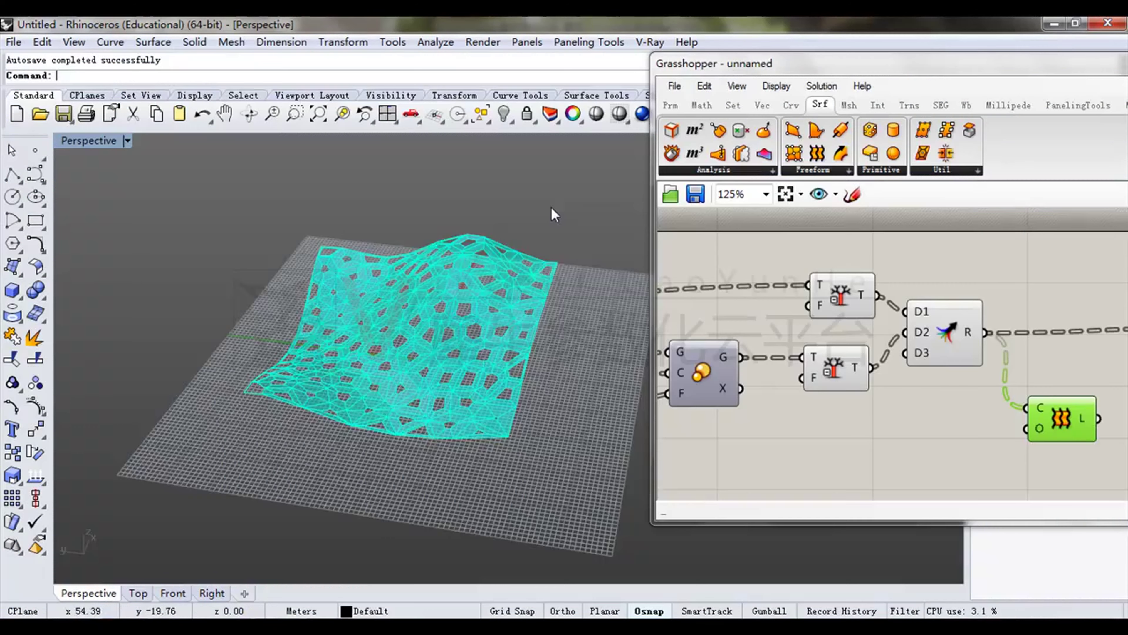
right_drag(461, 315, 420, 349)
scroll(480, 321, down, 8)
scroll(420, 349, up, 2)
scroll(395, 331, up, 5)
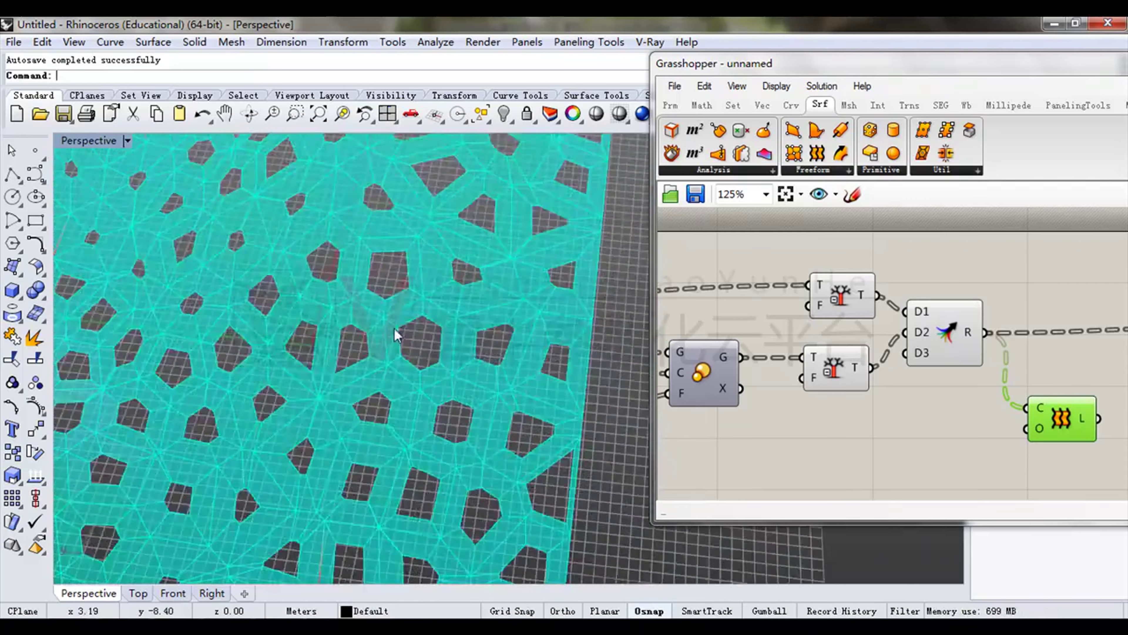
scroll(455, 262, down, 3)
mouse_move(457, 265)
right_down()
mouse_move(519, 233)
mouse_move(389, 329)
right_up()
right_drag(466, 333, 489, 324)
drag(751, 62, 699, 62)
right_drag(484, 249, 399, 245)
Select the whole definition and turn off the previews of all its components.
right_drag(921, 304, 869, 294)
scroll(872, 299, down, 8)
drag(976, 250, 624, 370)
middle_click(714, 330)
click(767, 276)
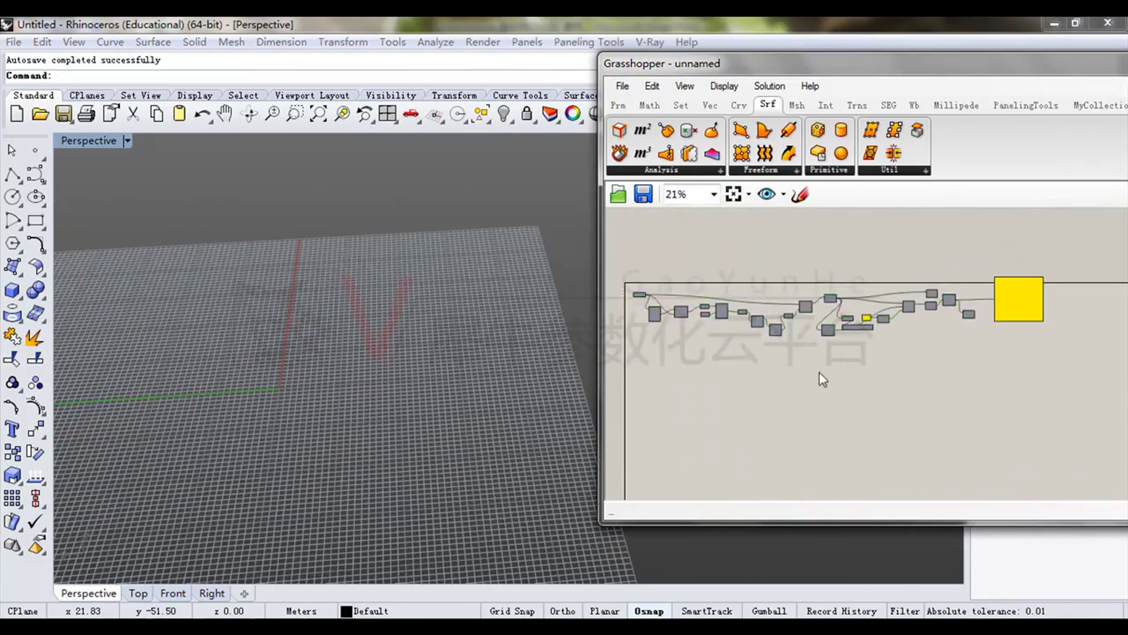
Turn on the preview of the base Surface parameter and inspect the curved surface in Perspective.
scroll(891, 383, up, 5)
middle_click(864, 294)
click(894, 266)
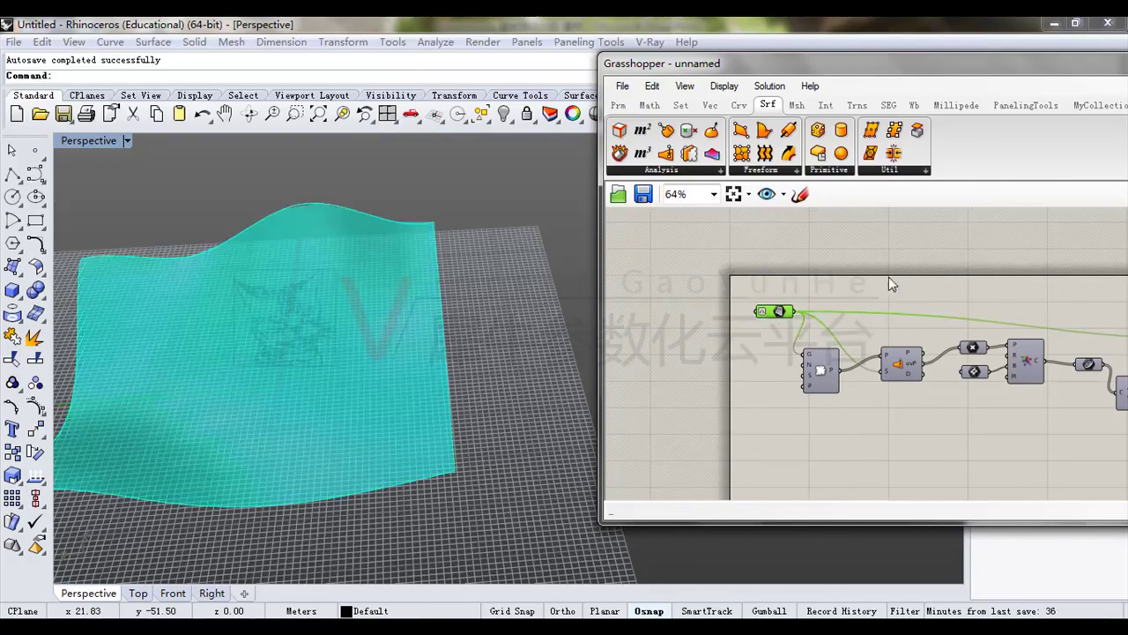
click(814, 291)
drag(733, 262, 825, 328)
mouse_move(329, 196)
right_down()
mouse_move(385, 270)
mouse_move(342, 202)
right_up()
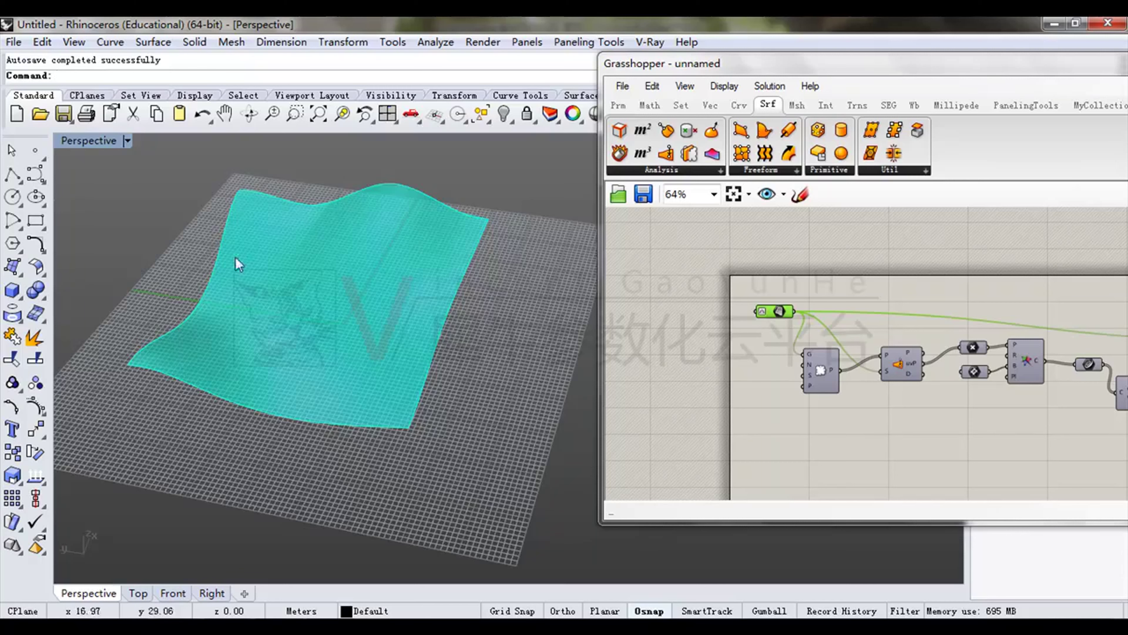
right_drag(353, 291, 304, 368)
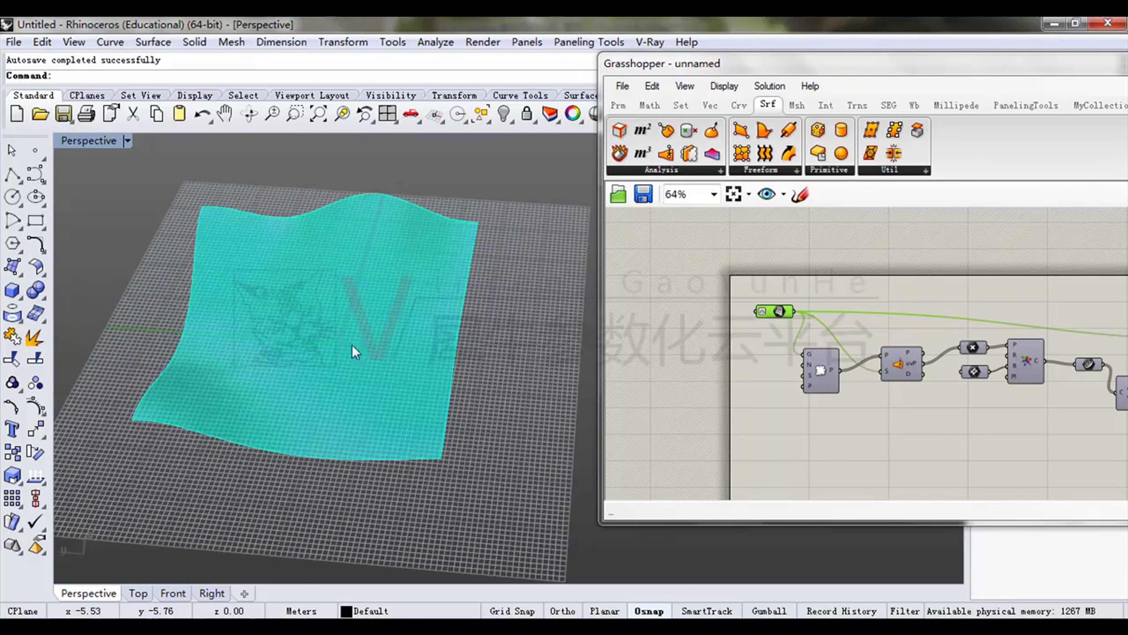
scroll(349, 389, up, 5)
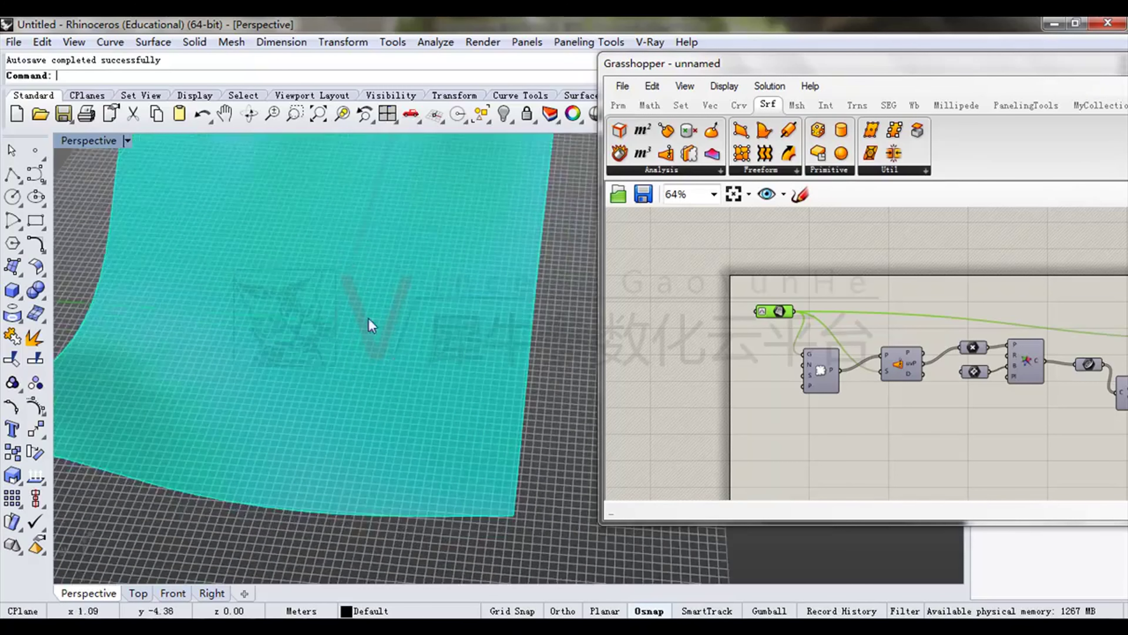
right_drag(370, 325, 312, 307)
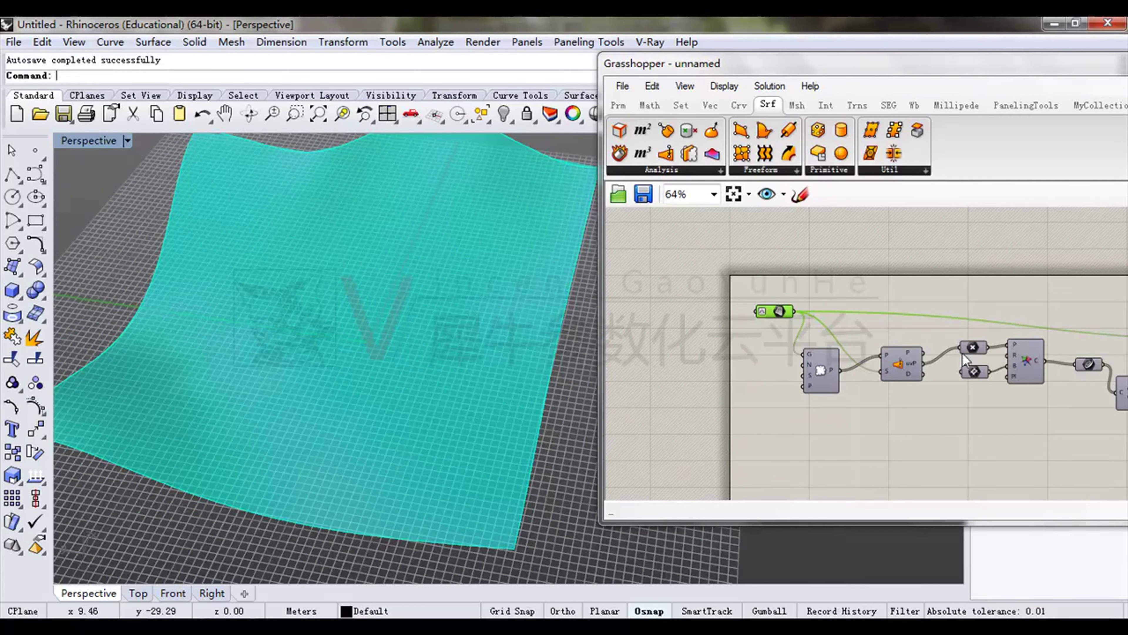
Move the Surface parameter into the empty canvas area below the start of the definition.
scroll(851, 279, up, 3)
drag(807, 62, 764, 58)
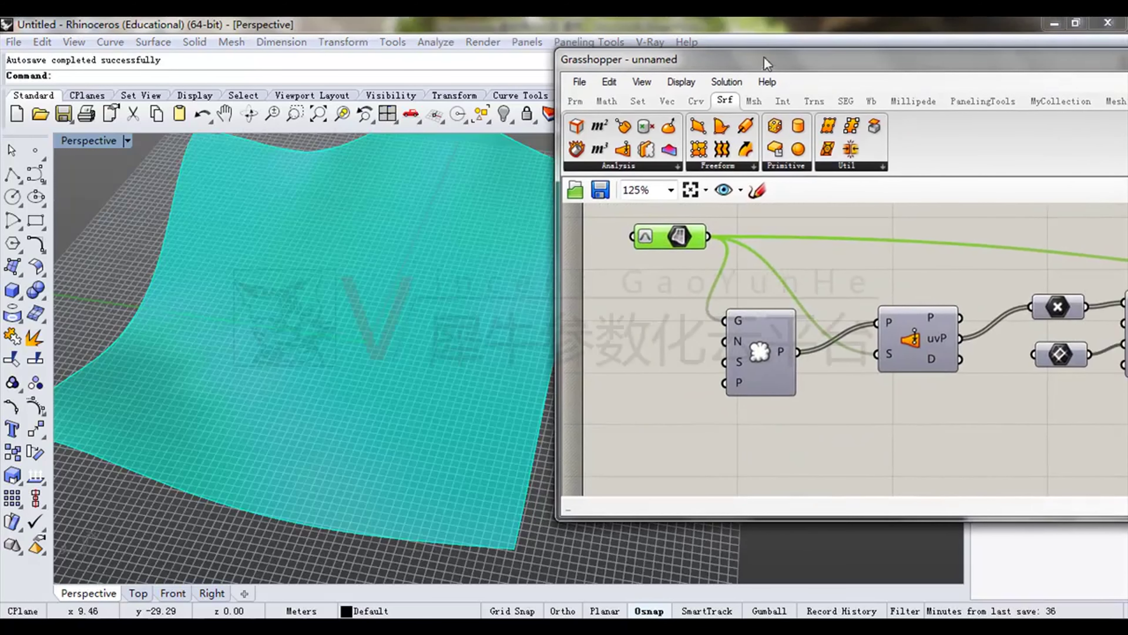
drag(681, 250, 678, 470)
right_drag(678, 470, 726, 376)
drag(727, 374, 714, 383)
right_drag(790, 415, 741, 357)
scroll(453, 224, down, 5)
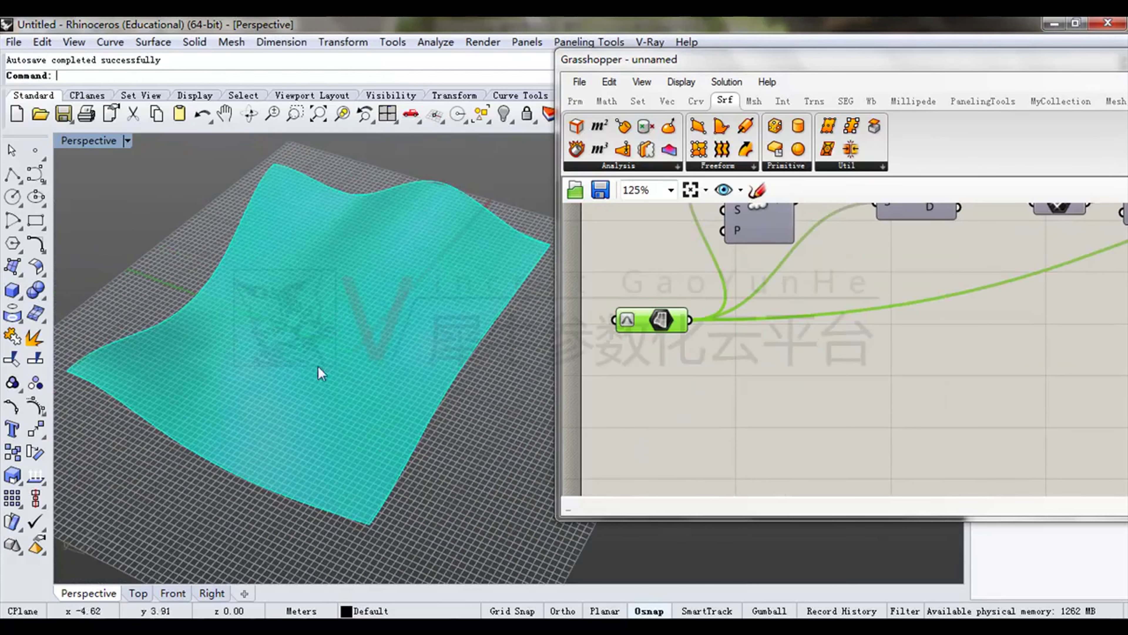
drag(759, 67, 586, 86)
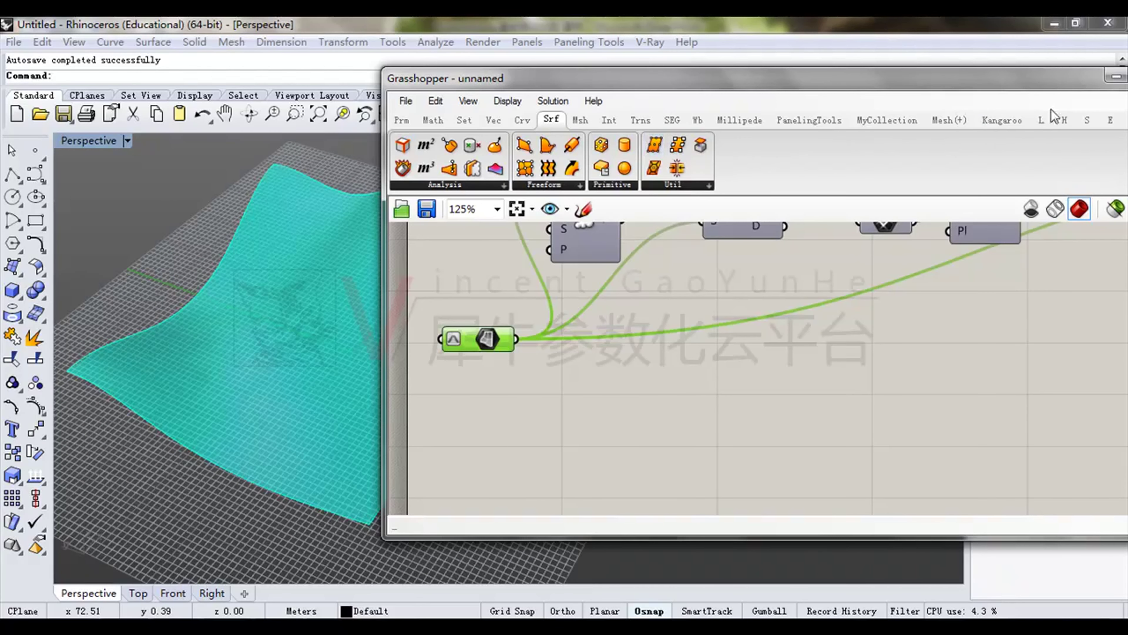
drag(1033, 84, 968, 82)
click(976, 118)
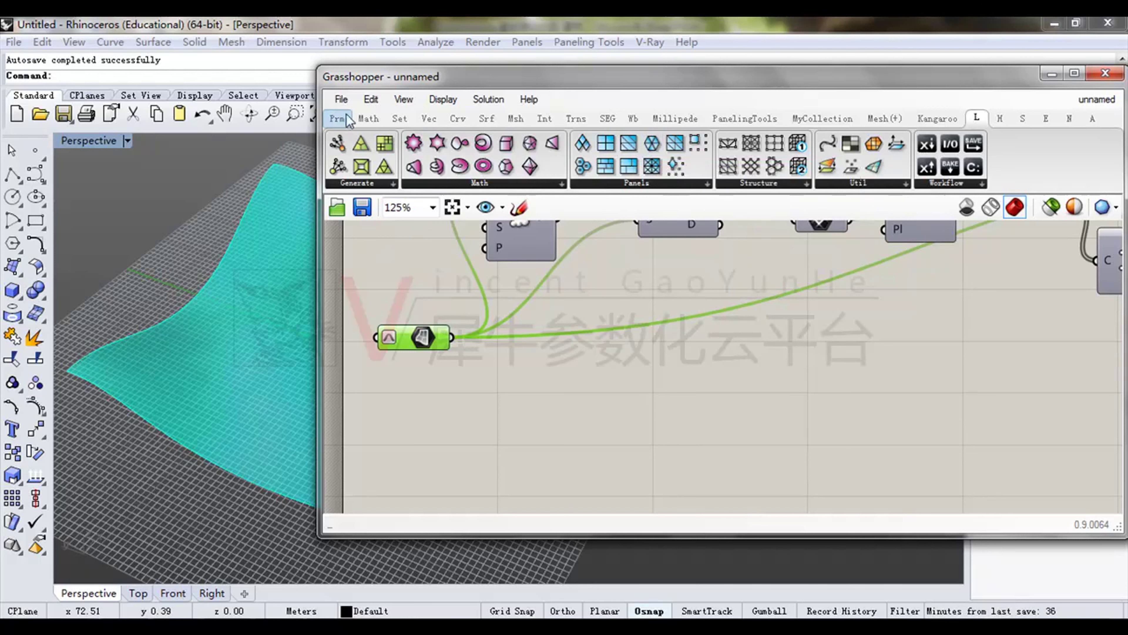
click(486, 118)
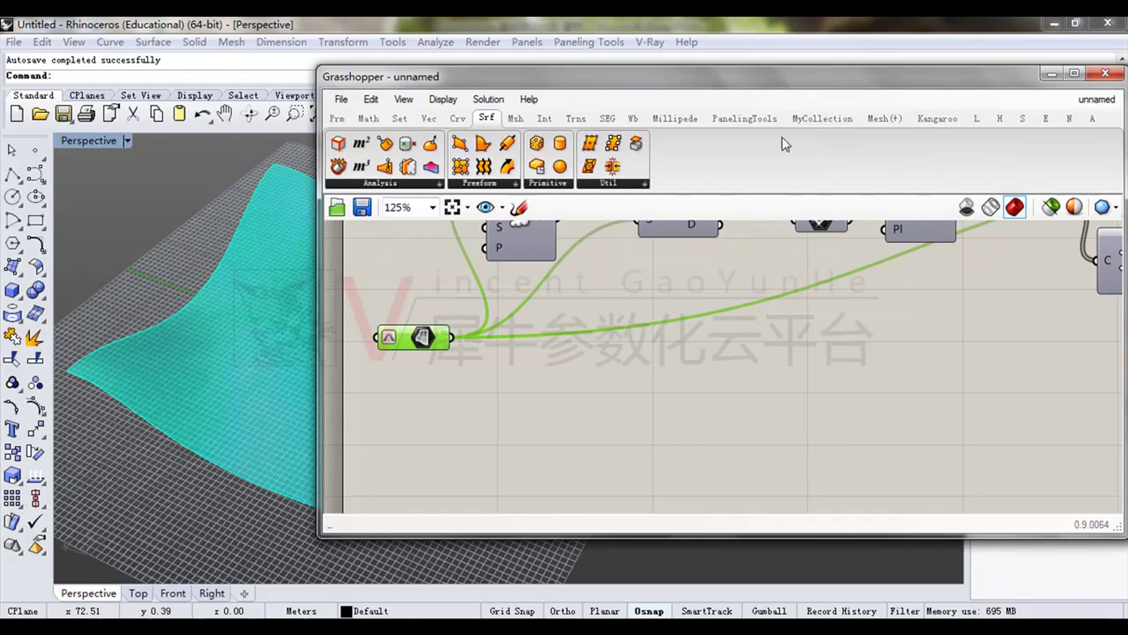
click(977, 119)
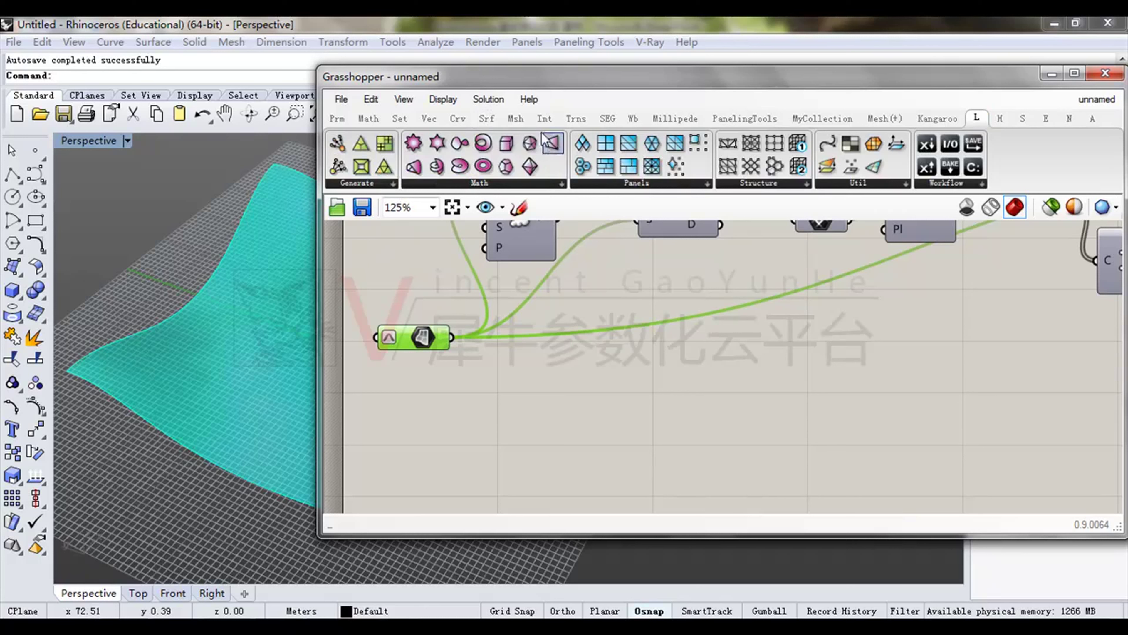
click(486, 118)
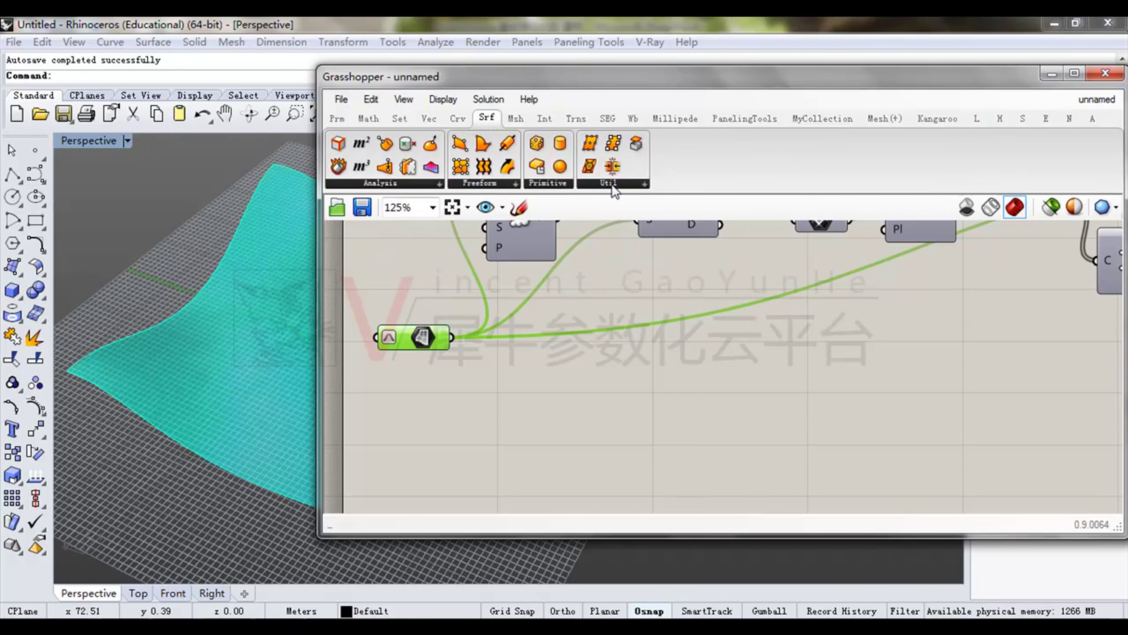
Add an Isotrim component to the canvas and connect the Surface parameter to its S input.
click(613, 184)
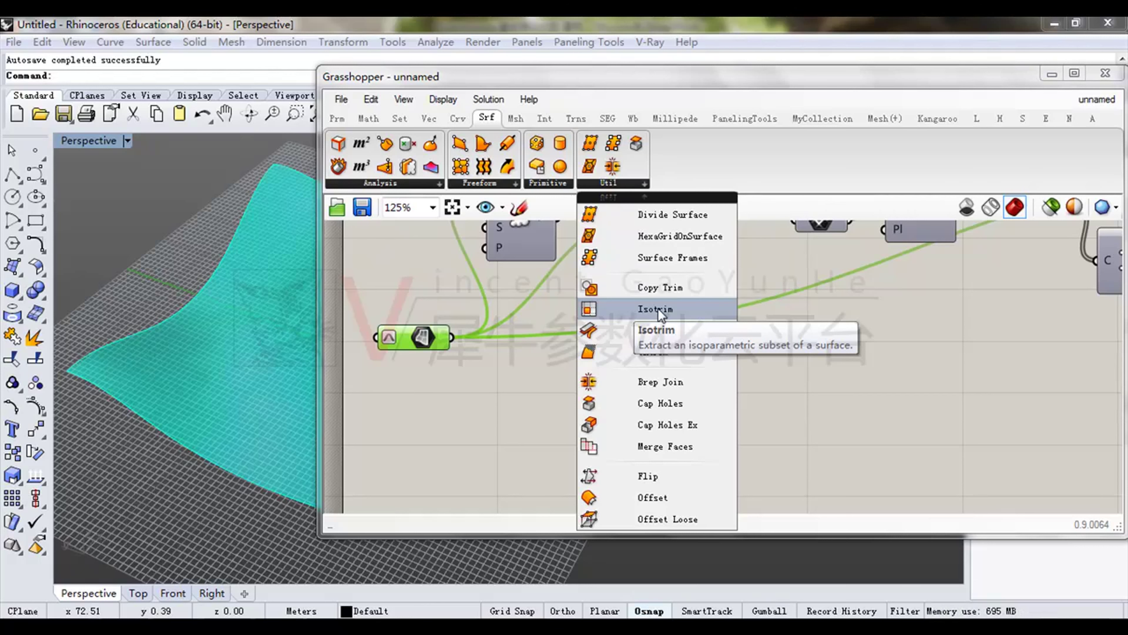
drag(658, 308, 587, 360)
right_drag(587, 360, 594, 338)
drag(594, 338, 842, 384)
click(535, 325)
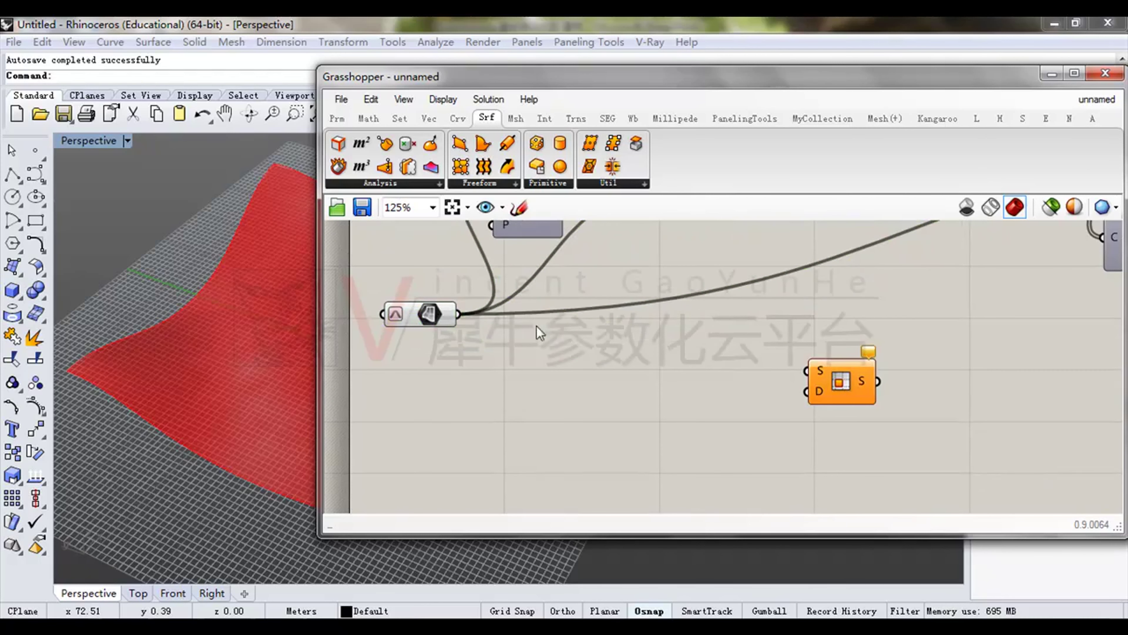
drag(458, 314, 861, 393)
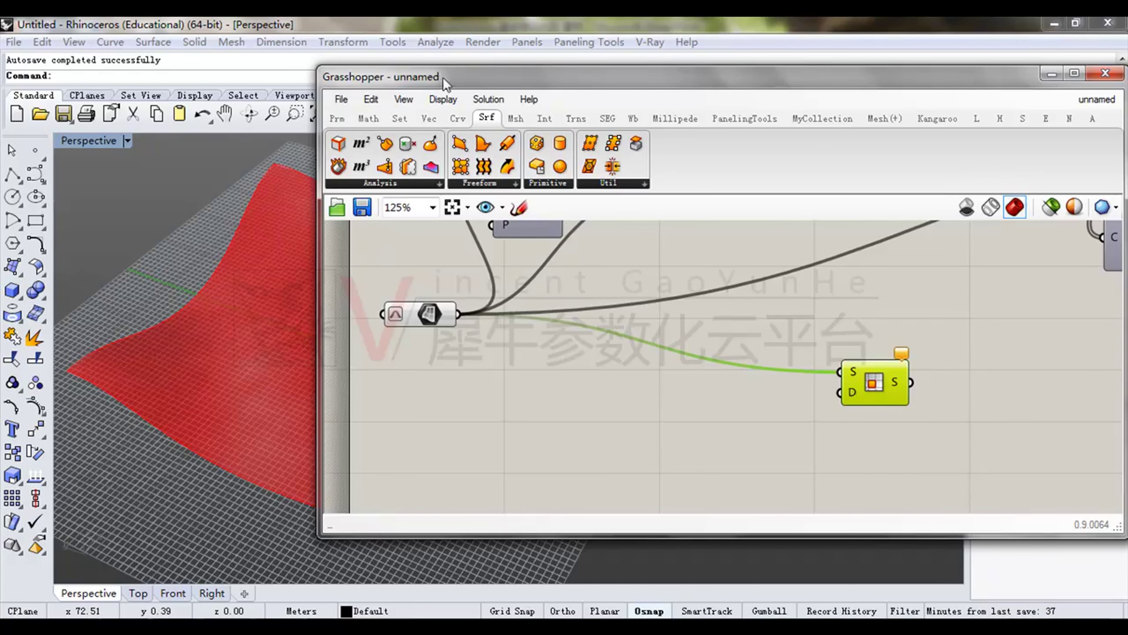
Add a Divide Domain² component before Isotrim and connect the Surface parameter to its I input.
right_drag(582, 228, 640, 223)
drag(556, 82, 633, 69)
right_drag(687, 297, 668, 297)
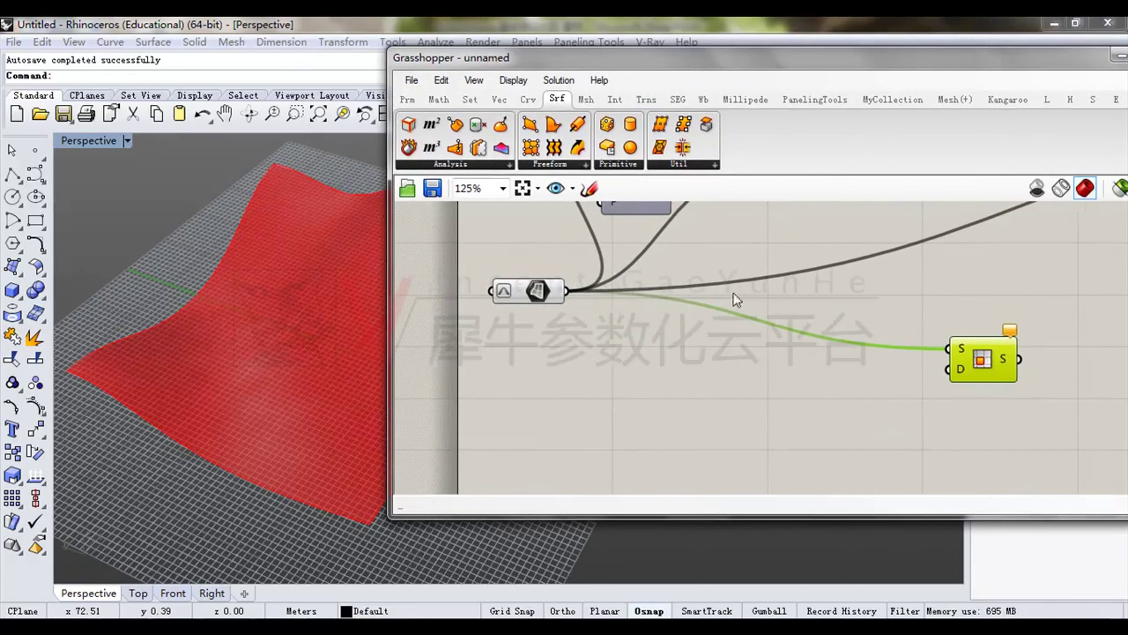
click(444, 100)
click(413, 163)
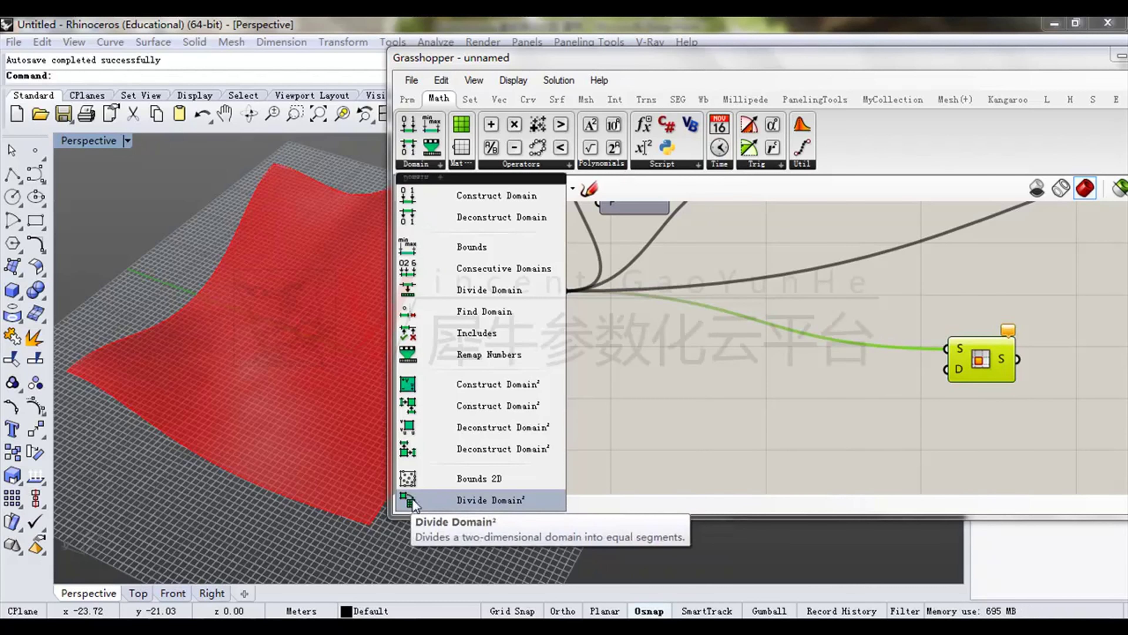
drag(412, 498, 783, 329)
drag(571, 294, 756, 388)
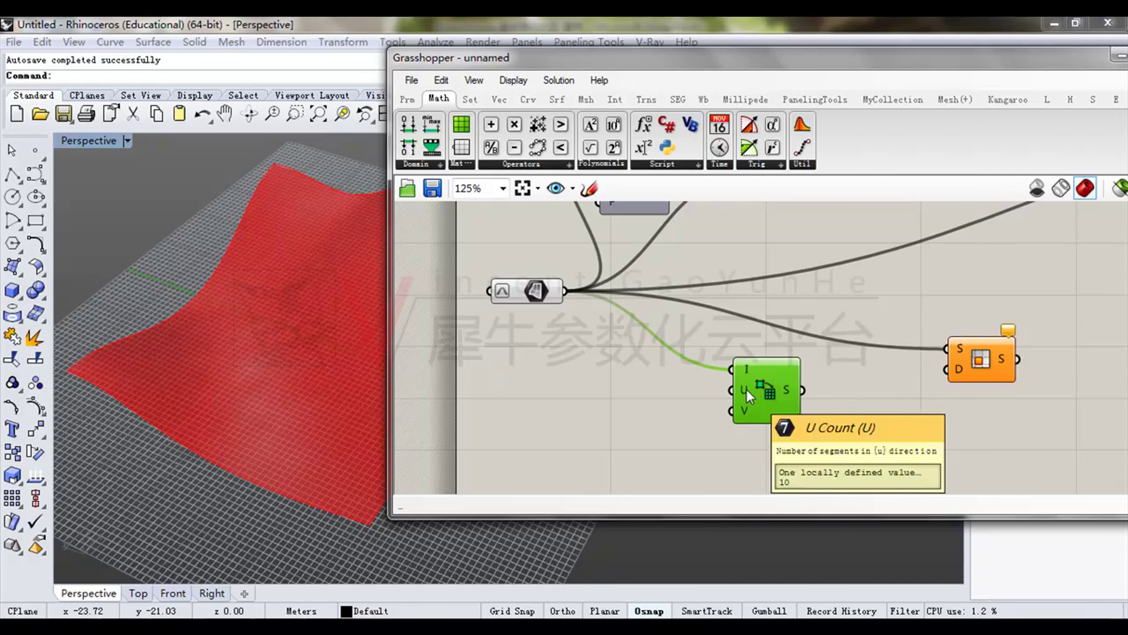
Create a number slider with value 20 and connect it to the U and V inputs of Divide Domain².
double_click(575, 398)
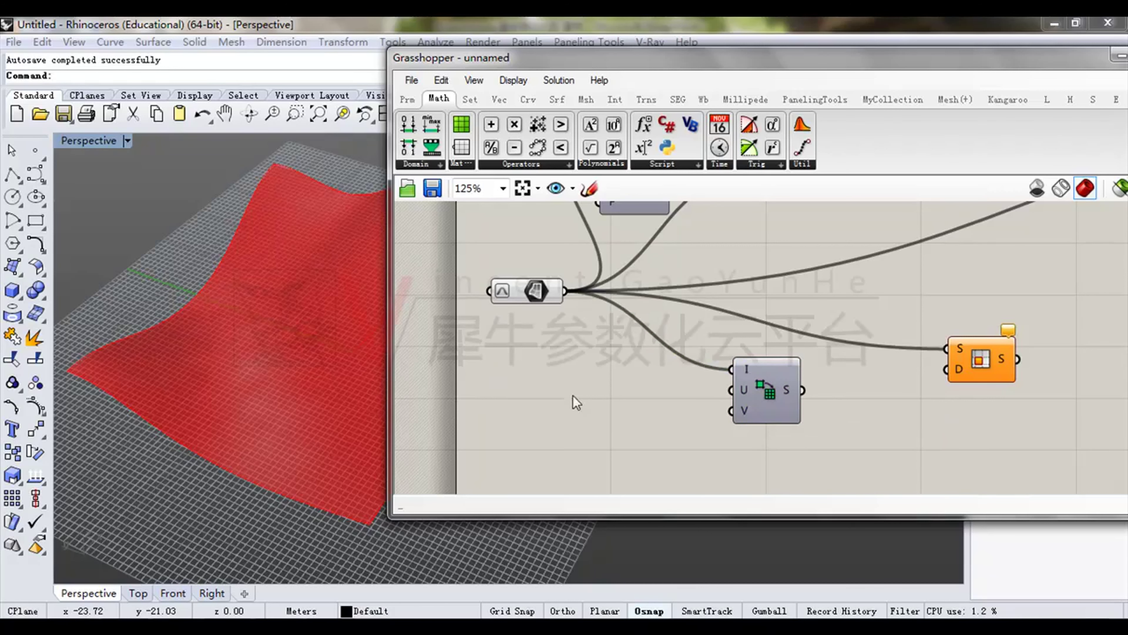
text(20)
key(Return)
scroll(622, 418, up, 2)
mouse_move(666, 417)
mouse_down()
mouse_move(739, 412)
mouse_move(667, 422)
mouse_up()
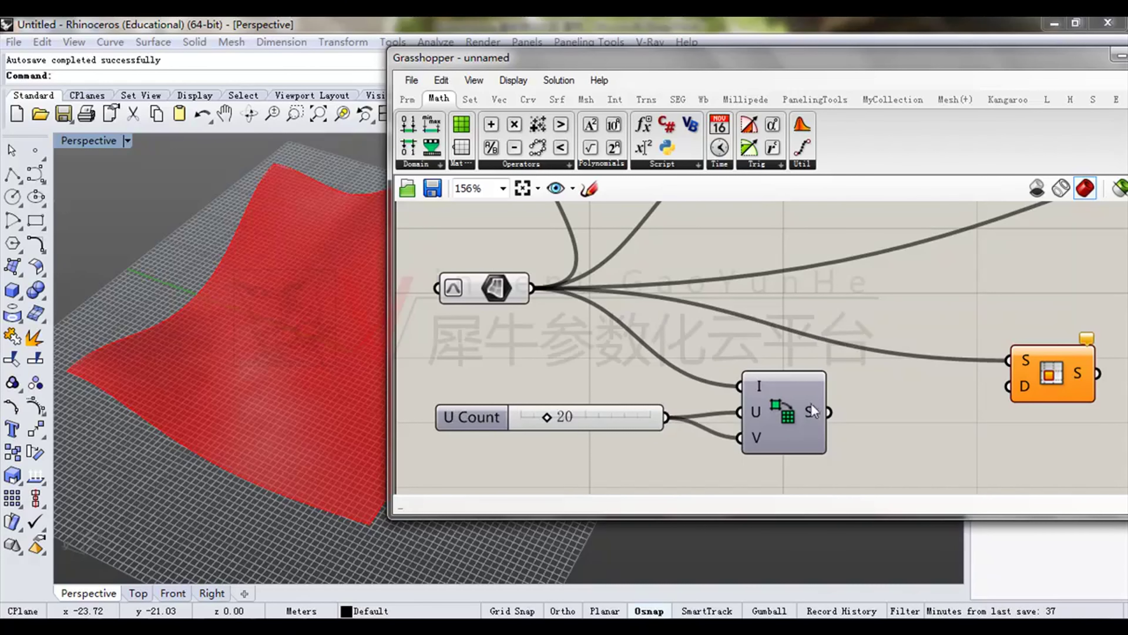
Connect the Divide Domain² output to Isotrim's D input and reposition Isotrim to view the subdivided surface.
right_drag(826, 412, 725, 393)
mouse_move(703, 382)
mouse_down()
mouse_move(727, 386)
mouse_move(690, 377)
mouse_up()
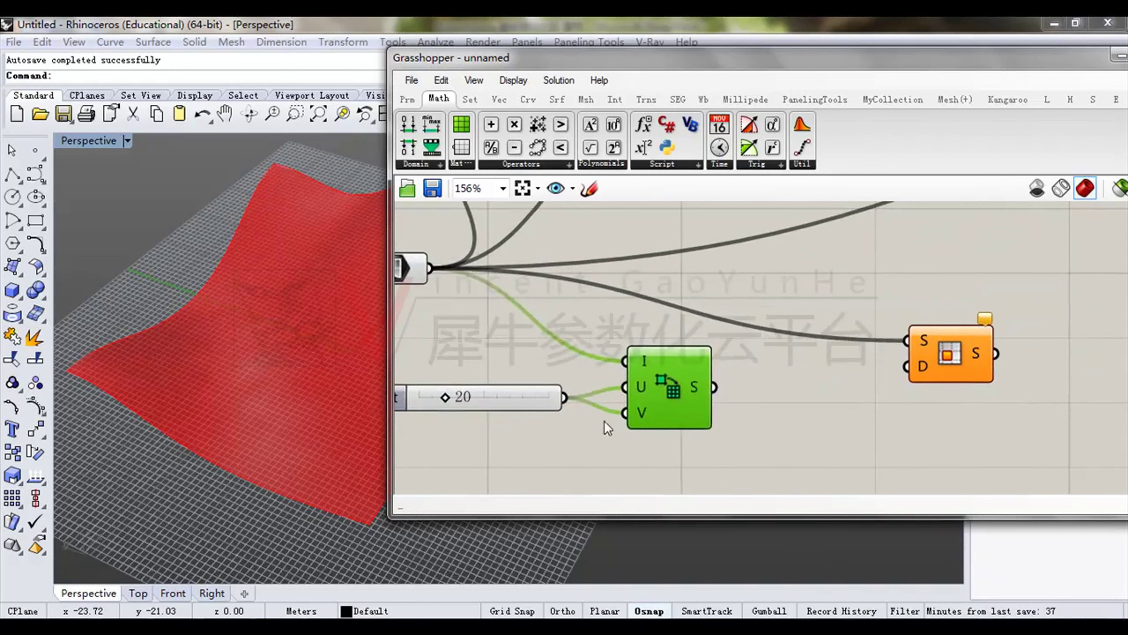
right_drag(789, 426, 812, 410)
click(812, 410)
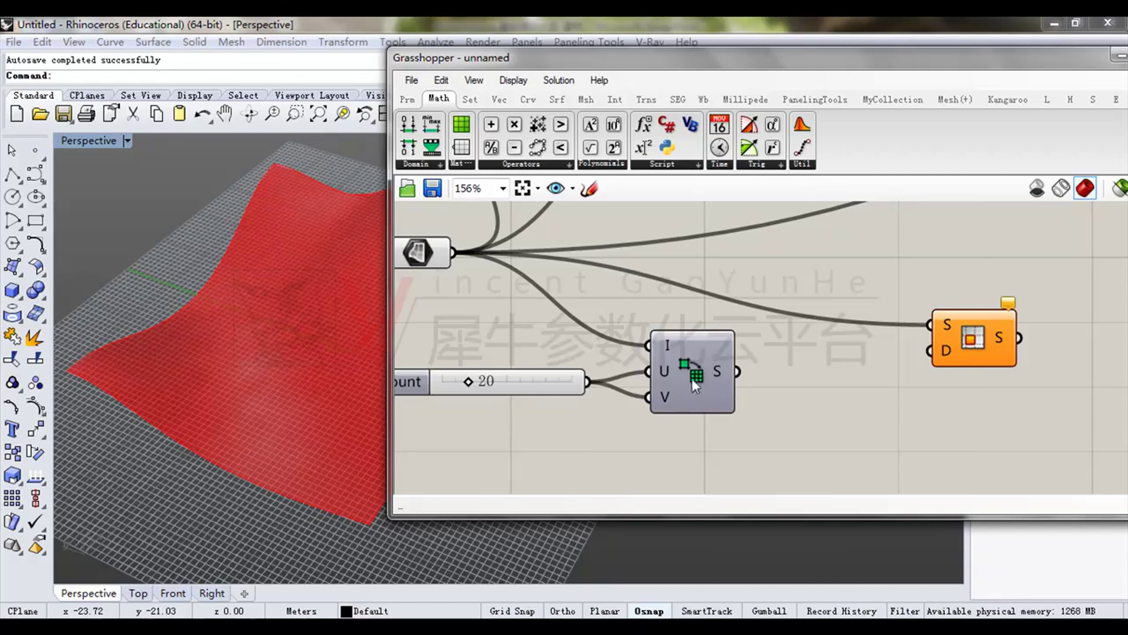
drag(737, 372, 929, 351)
drag(980, 325, 908, 284)
drag(525, 65, 625, 68)
right_drag(333, 288, 372, 353)
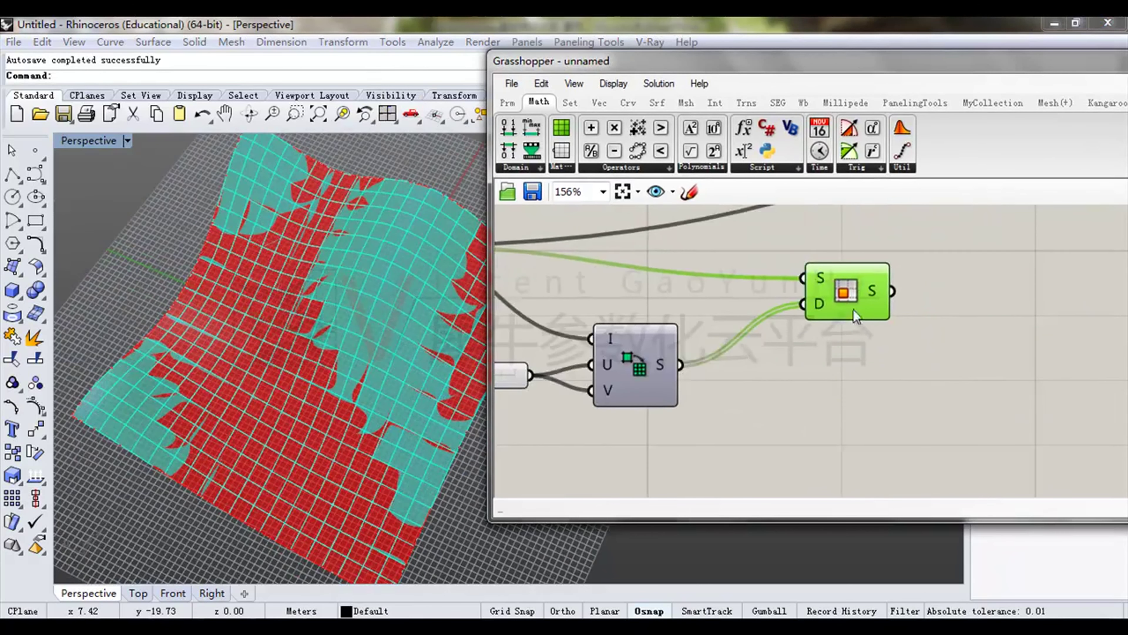
Nudge the Isotrim component upward beside Divide Domain² and inspect the subdivided surface in the viewport.
scroll(855, 317, down, 2)
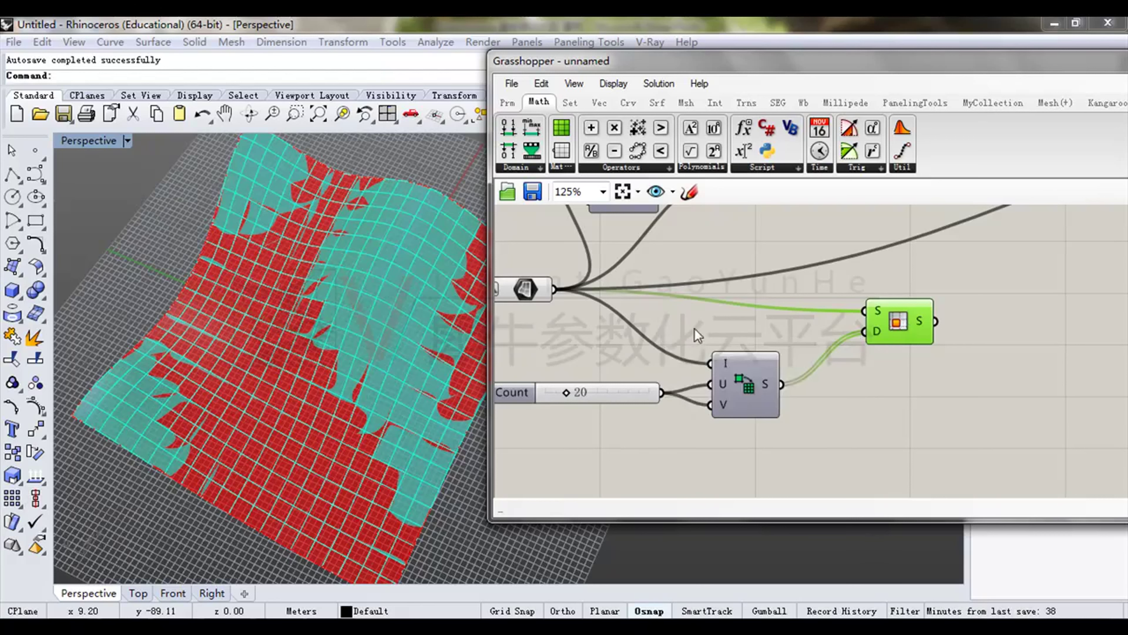
right_drag(791, 366, 859, 364)
drag(1004, 286, 786, 426)
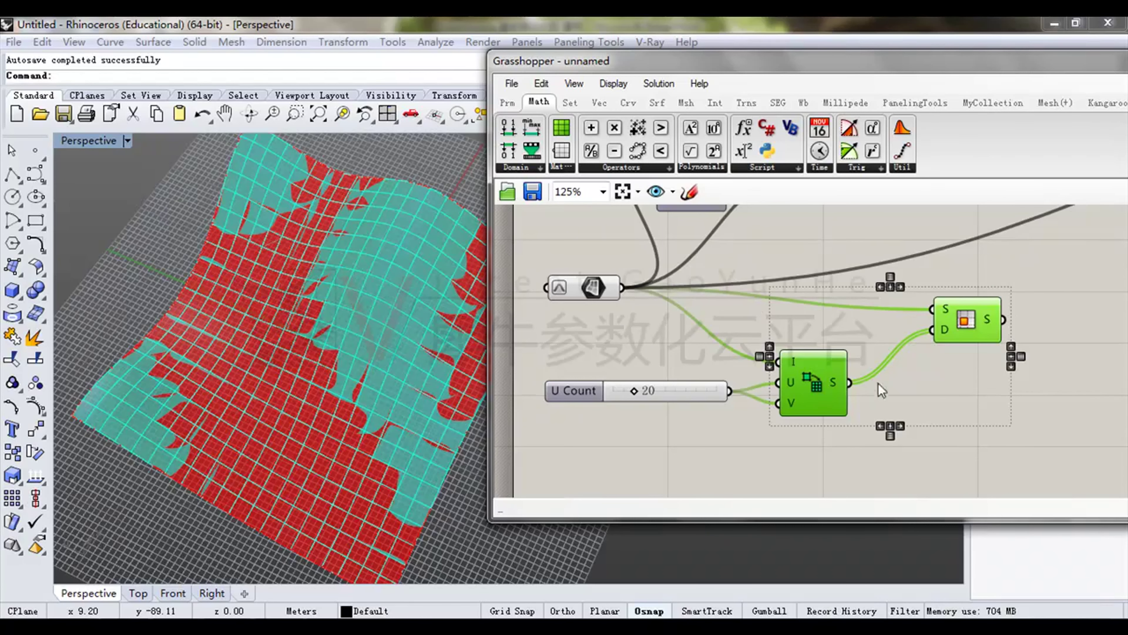
click(1043, 392)
drag(985, 320, 979, 306)
right_drag(997, 330, 952, 333)
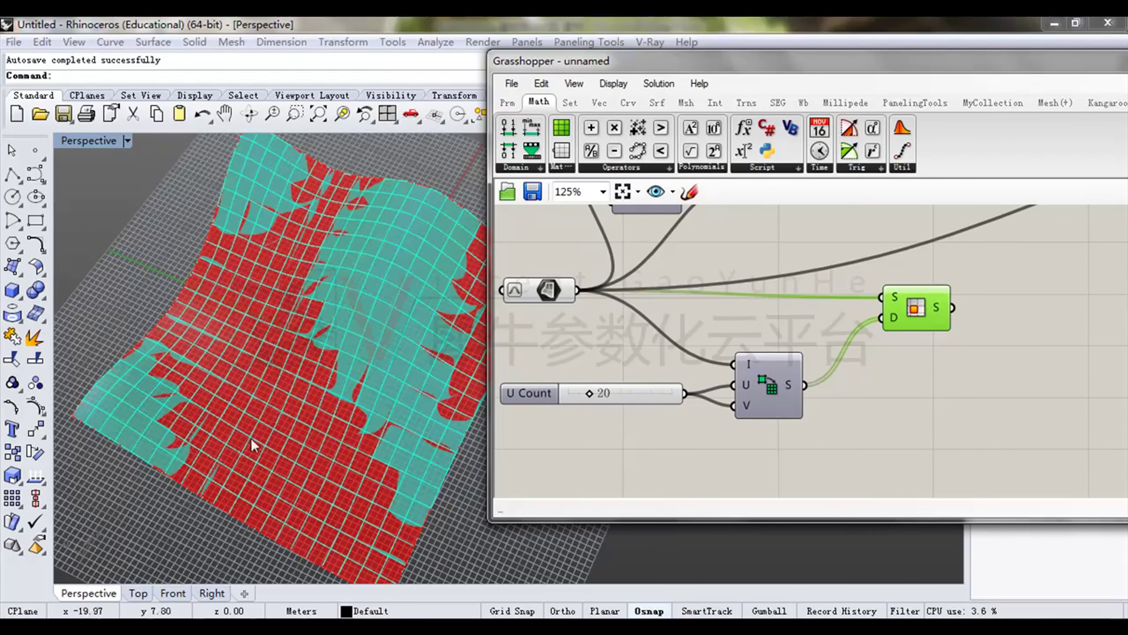
right_drag(252, 438, 243, 395)
Move the existing panel near Isotrim, connect Isotrim's S output to it, and place it clear of the other components.
right_drag(1016, 328, 851, 341)
scroll(852, 340, down, 6)
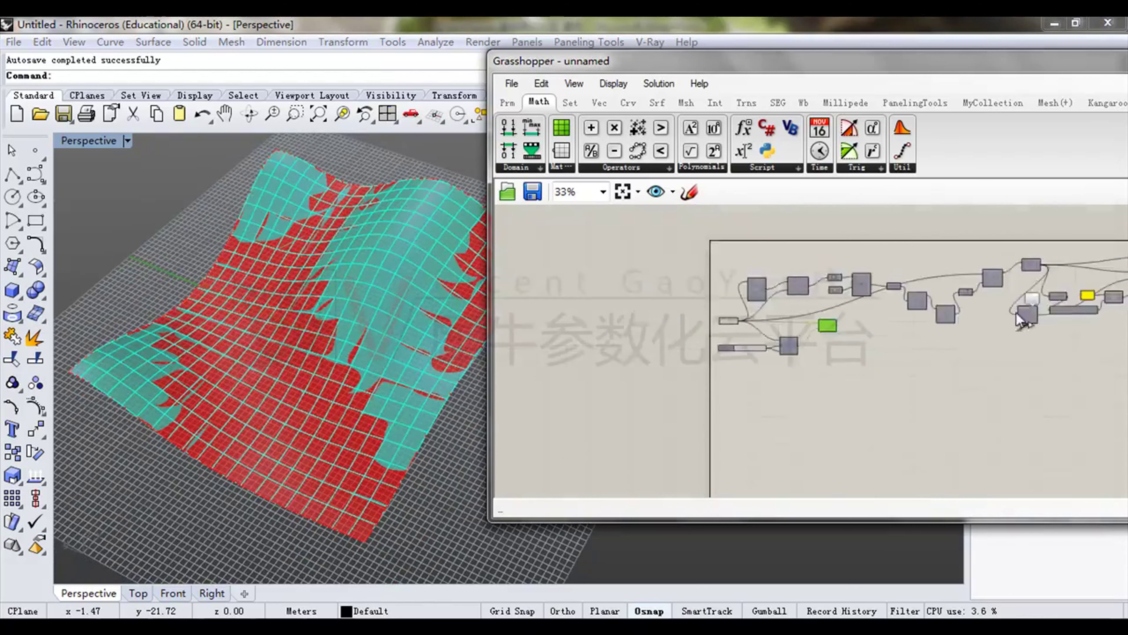
right_drag(1016, 312, 822, 312)
drag(1108, 256, 724, 298)
scroll(662, 318, up, 9)
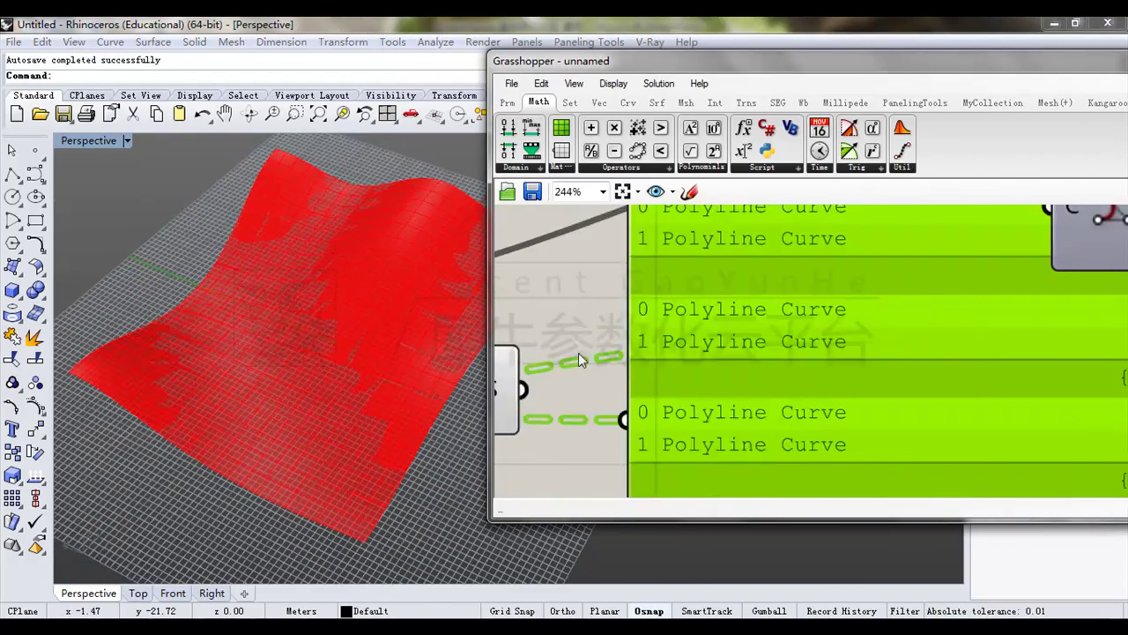
drag(762, 376, 777, 380)
scroll(835, 372, down, 1)
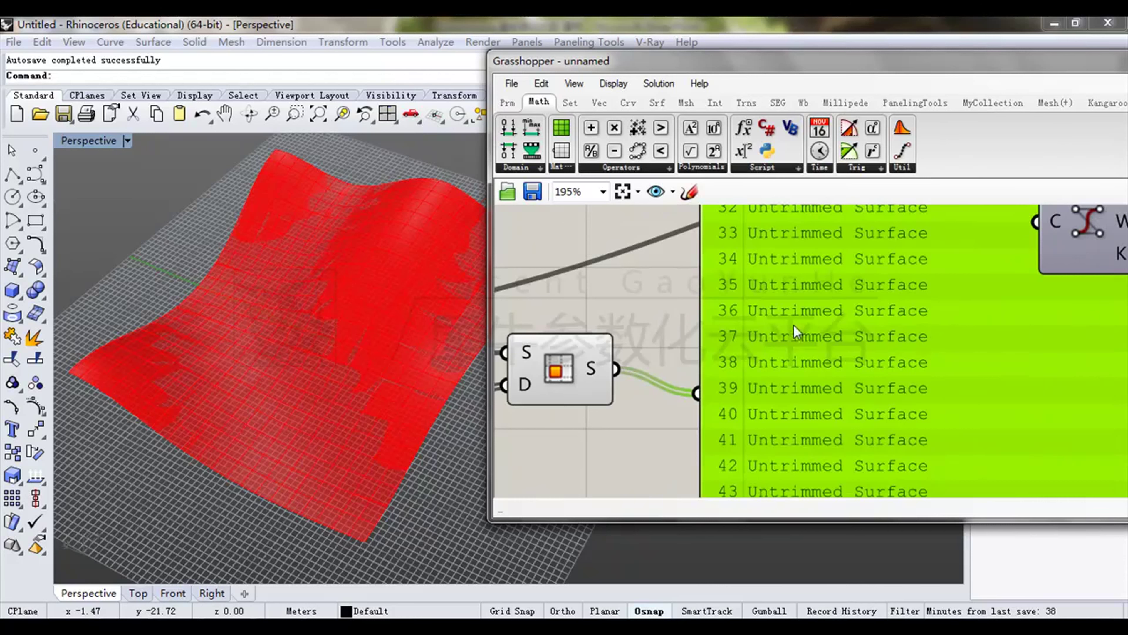
scroll(798, 327, down, 5)
right_drag(866, 335, 930, 340)
drag(929, 339, 1050, 381)
Set the U Count slider feeding Divide Domain² to 10.
right_drag(655, 385, 764, 354)
scroll(763, 355, up, 3)
click(729, 357)
double_click(731, 361)
text(10)
key(Return)
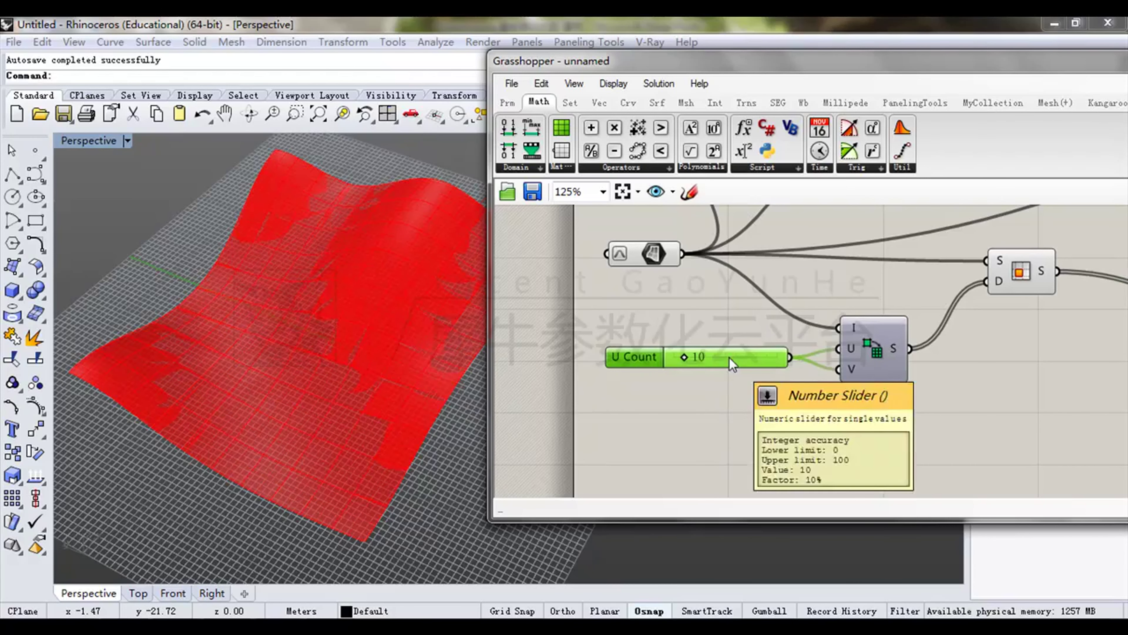
Turn off the viewport preview of the source Surface parameter.
click(888, 343)
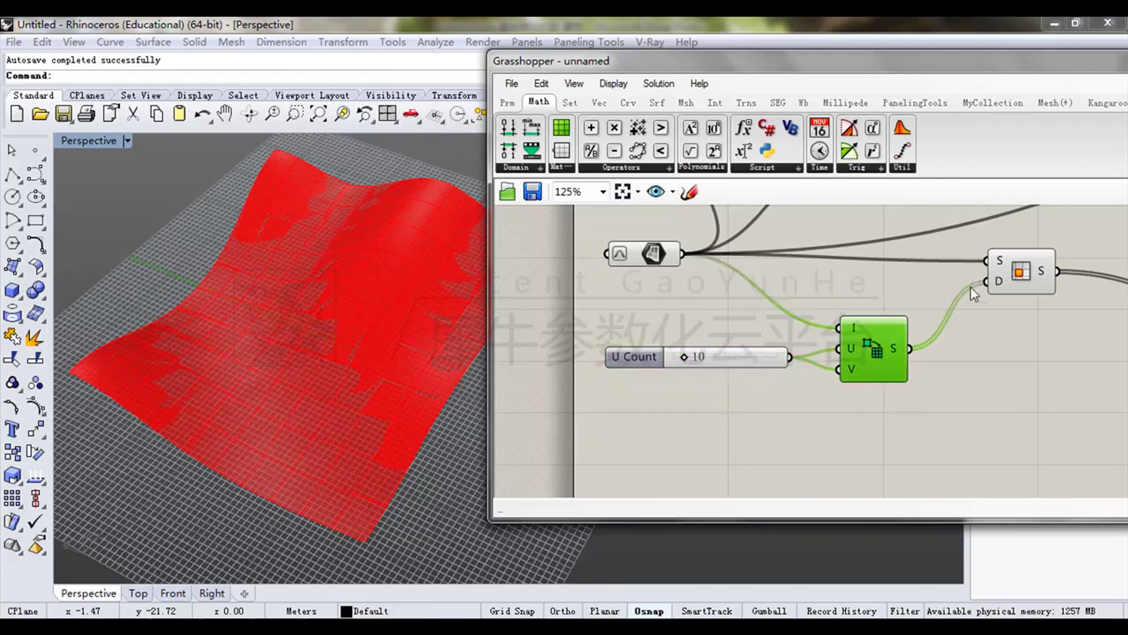
click(993, 272)
right_drag(791, 282, 806, 308)
click(644, 277)
scroll(828, 299, up, 1)
middle_click(827, 298)
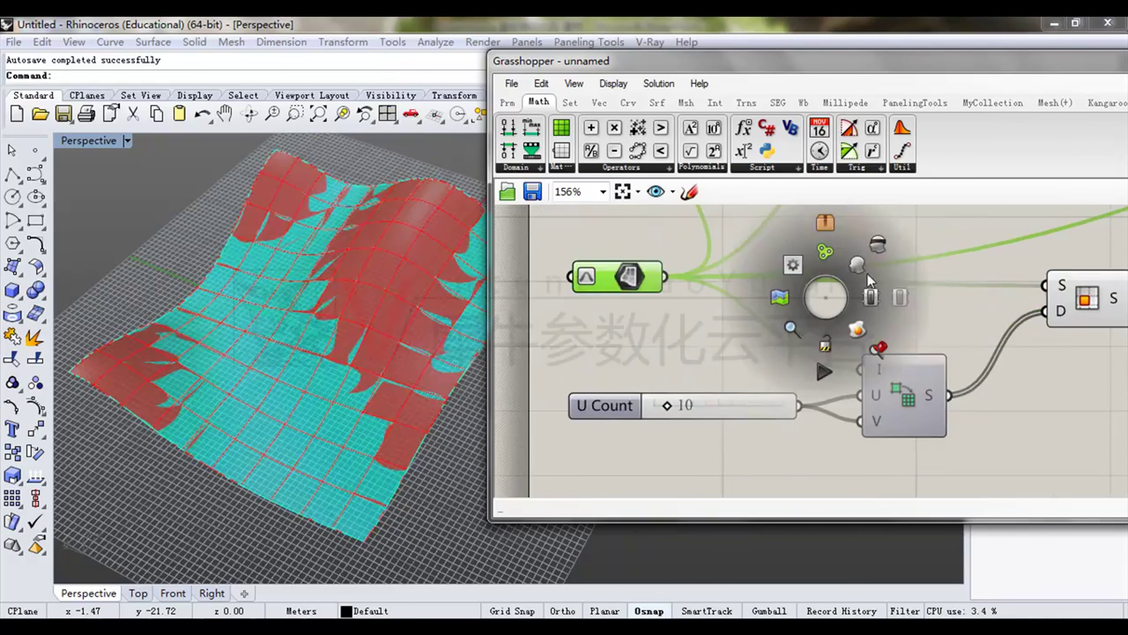
click(879, 249)
Examine the curvature and edges of the Isotrim sub-surfaces from several angles in the Perspective viewport.
right_drag(192, 312, 270, 270)
scroll(277, 340, up, 3)
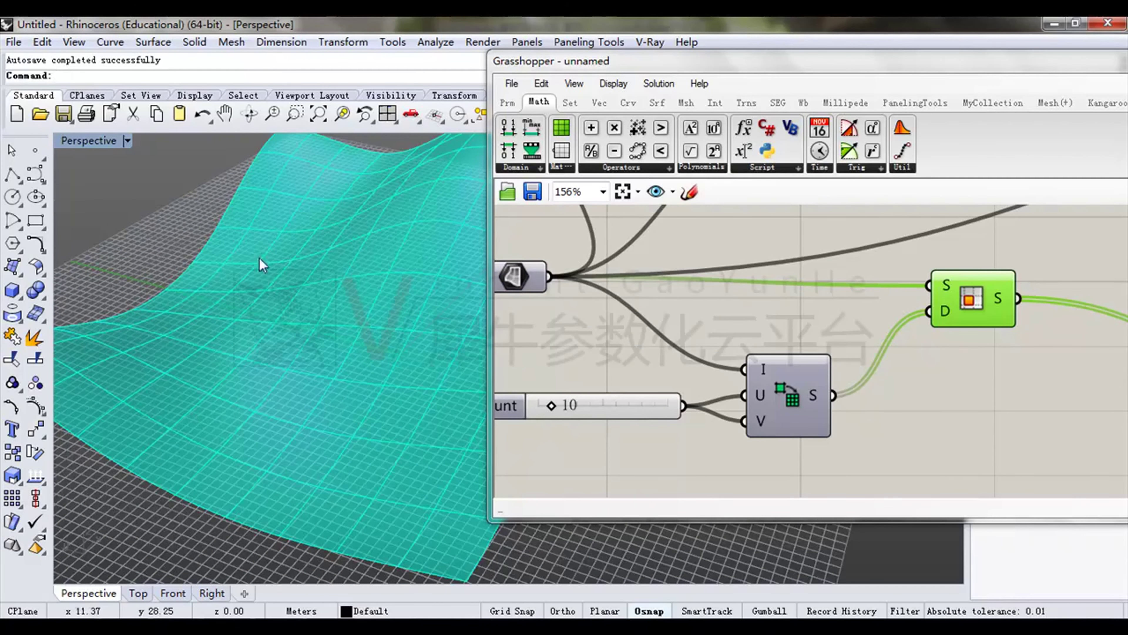
right_drag(431, 371, 370, 306)
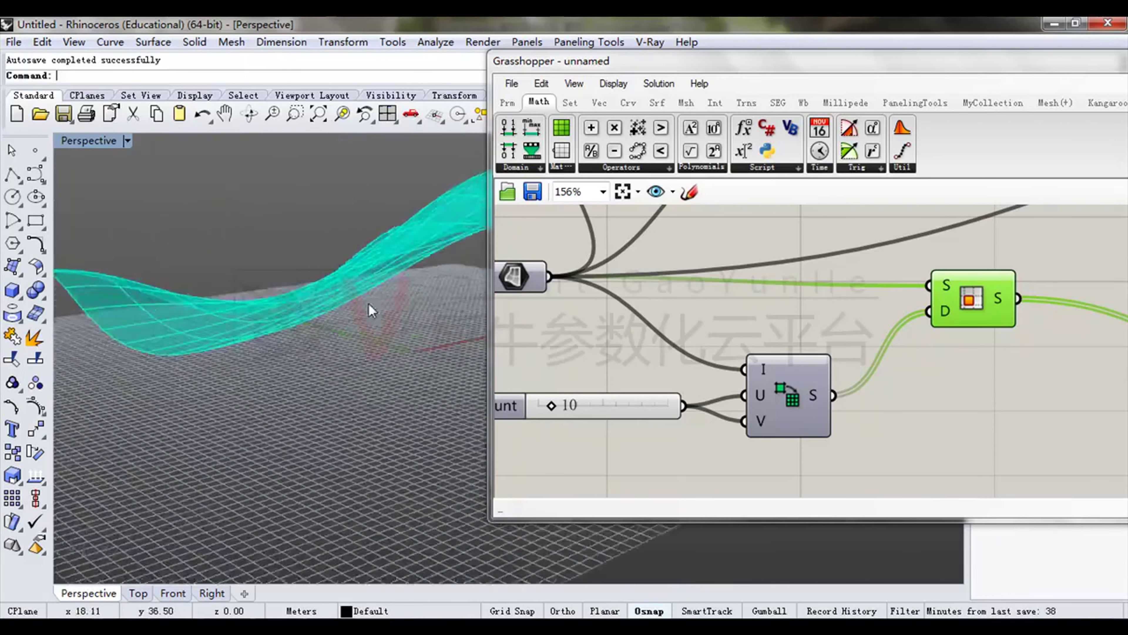
scroll(375, 320, down, 3)
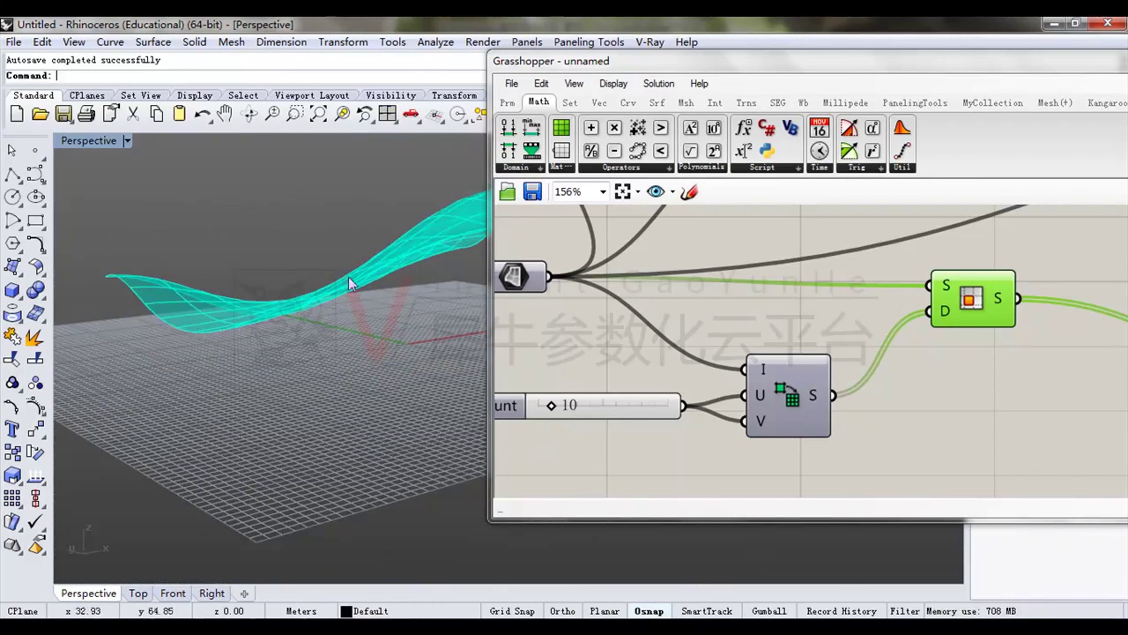
scroll(377, 347, up, 6)
scroll(310, 287, up, 4)
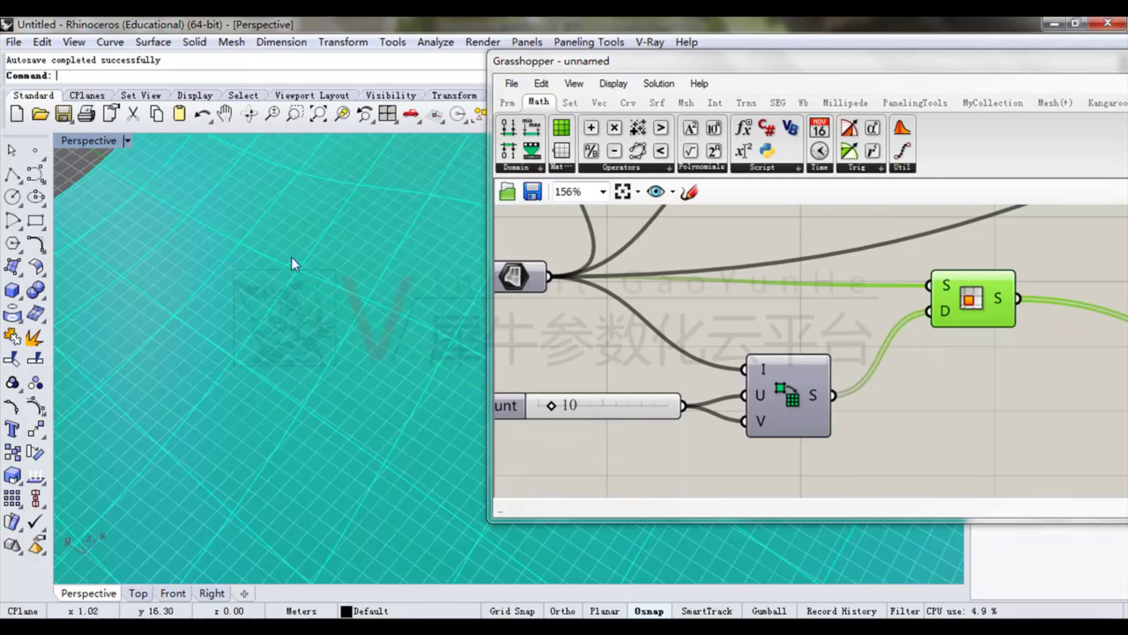
right_click(791, 238)
click(782, 230)
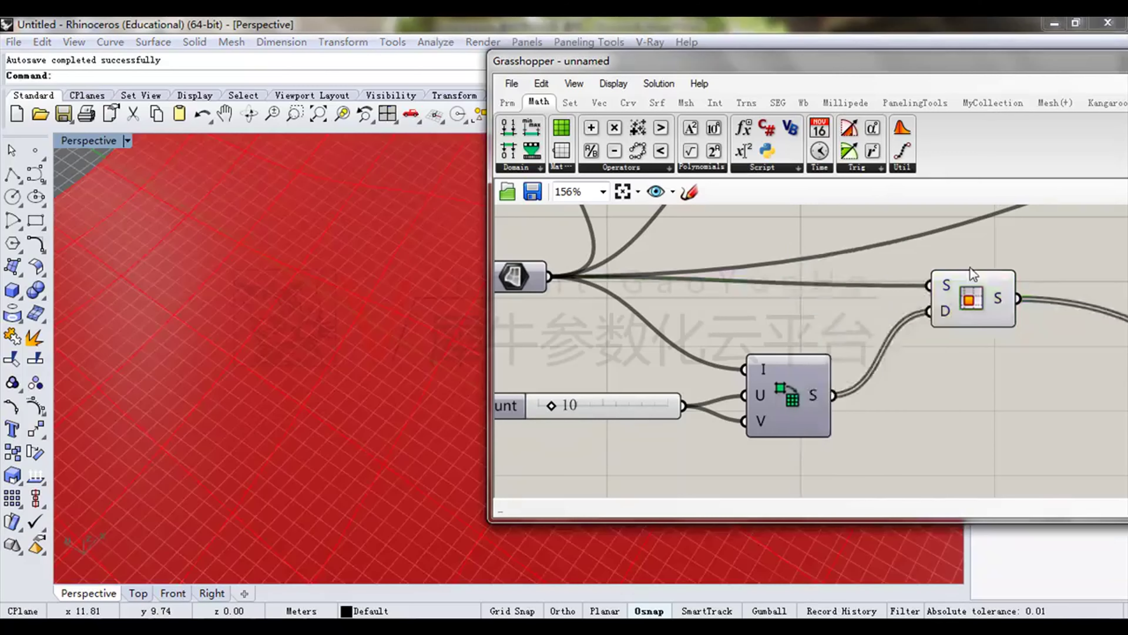
Rearrange Isotrim, Divide Domain² and the panel below the Voronoi definition, and reposition the Grasshopper window.
right_drag(971, 269, 827, 273)
drag(828, 65, 713, 56)
right_drag(766, 315, 747, 327)
click(723, 319)
scroll(682, 345, down, 3)
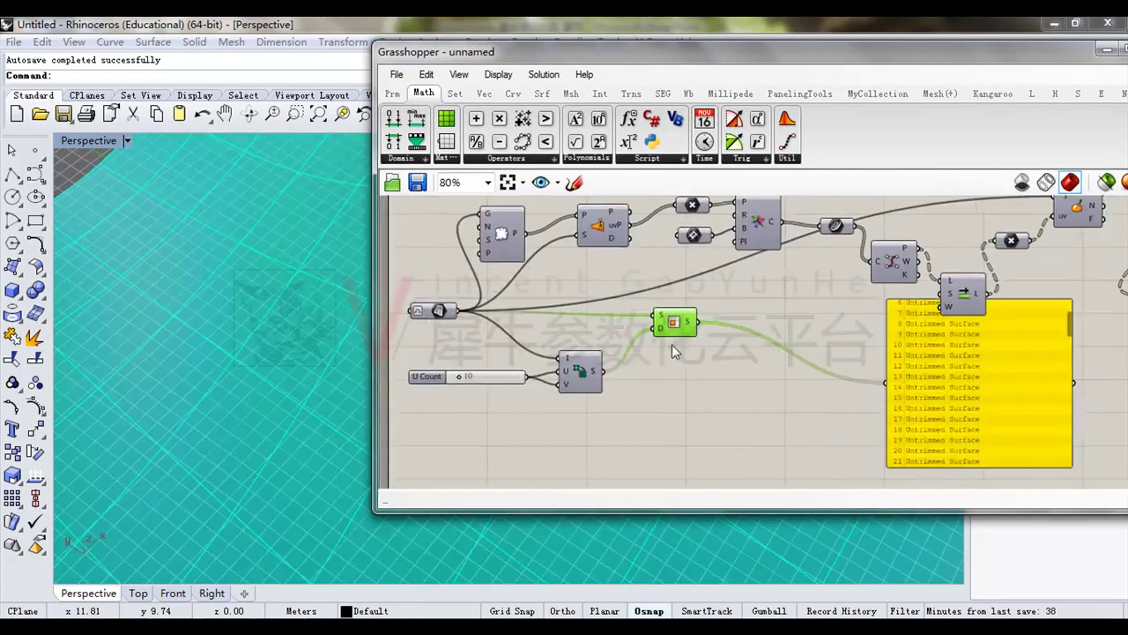
right_drag(671, 345, 588, 352)
drag(879, 391, 832, 423)
right_drag(629, 345, 779, 328)
click(738, 338)
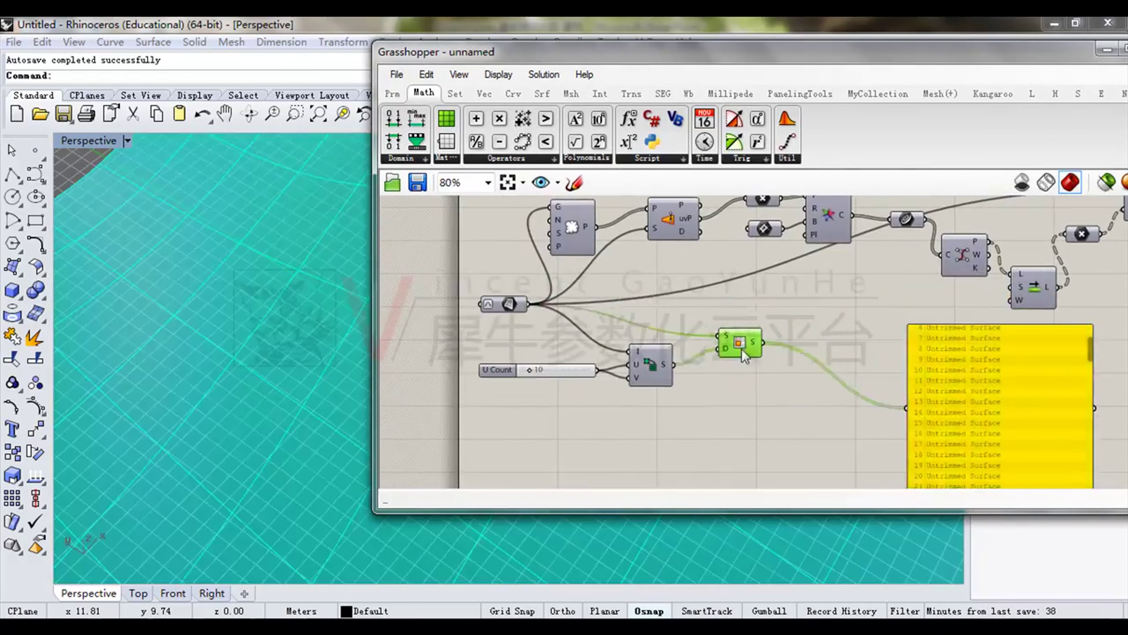
scroll(755, 333, up, 2)
drag(605, 369, 609, 402)
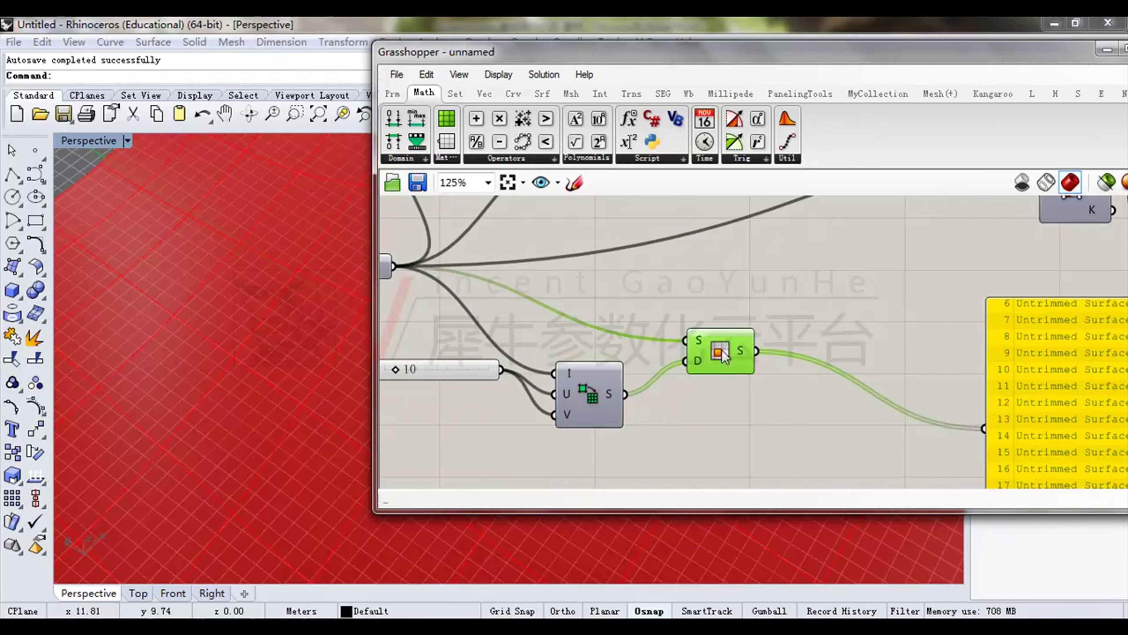
click(721, 352)
mouse_move(624, 52)
mouse_down()
mouse_move(667, 83)
mouse_move(622, 71)
mouse_up()
Add a Deconstruct Brep component below Isotrim and connect Isotrim's S output to its B input.
click(538, 116)
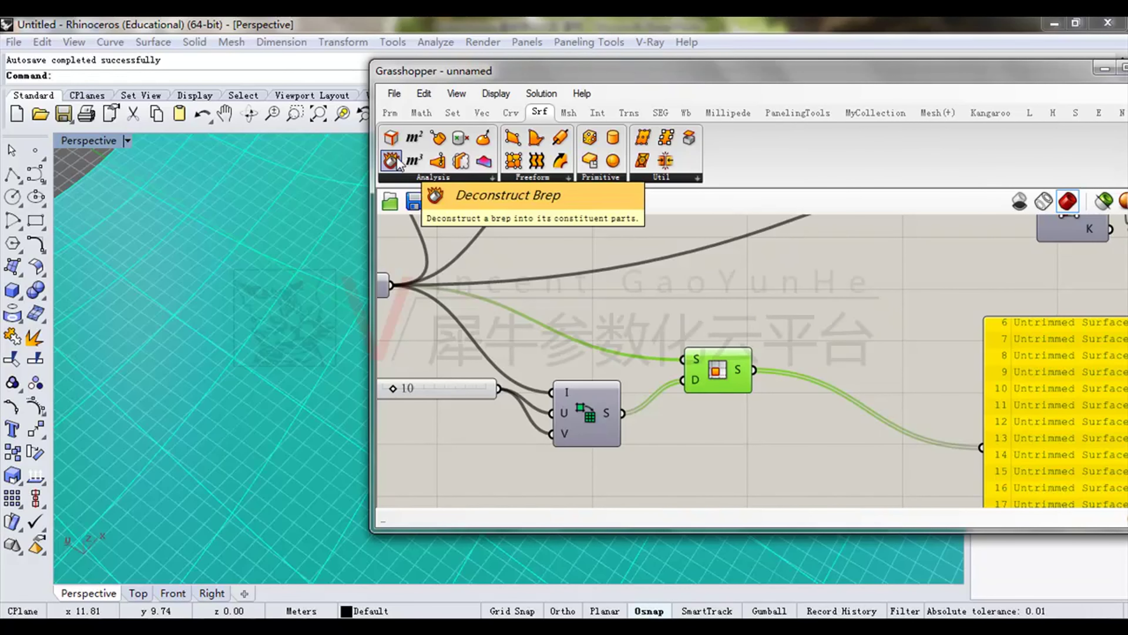
drag(398, 161, 803, 428)
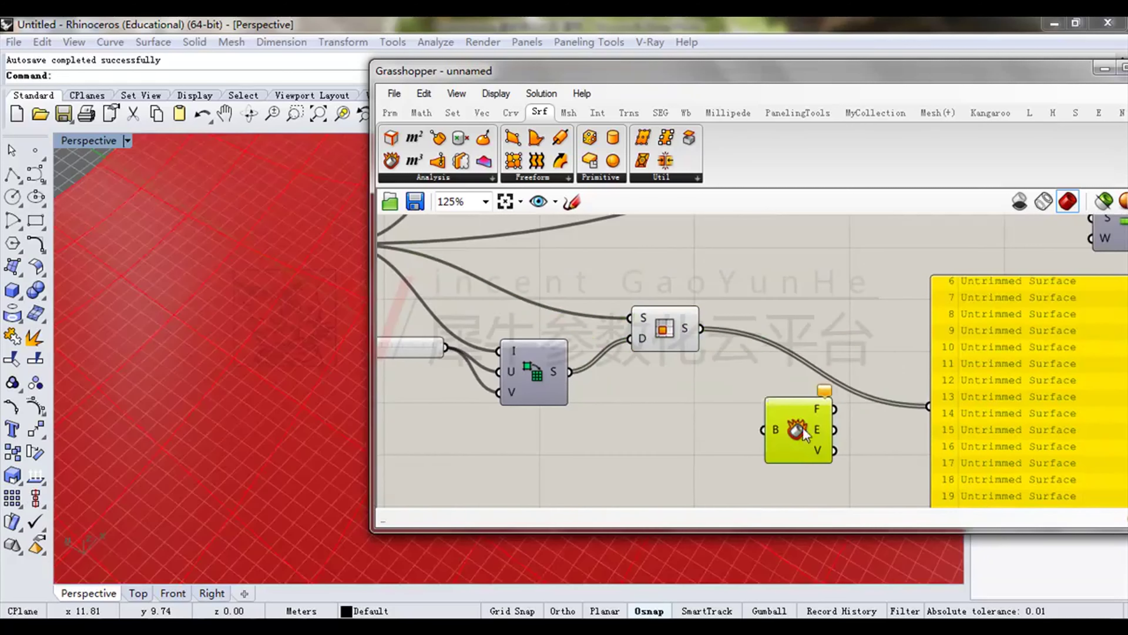
mouse_move(701, 332)
mouse_down()
mouse_move(764, 429)
mouse_move(772, 463)
mouse_up()
Turn off the viewport preview of the Isotrim component.
right_drag(772, 463, 771, 420)
drag(725, 332, 618, 259)
middle_click(751, 351)
click(804, 307)
right_drag(889, 345, 839, 325)
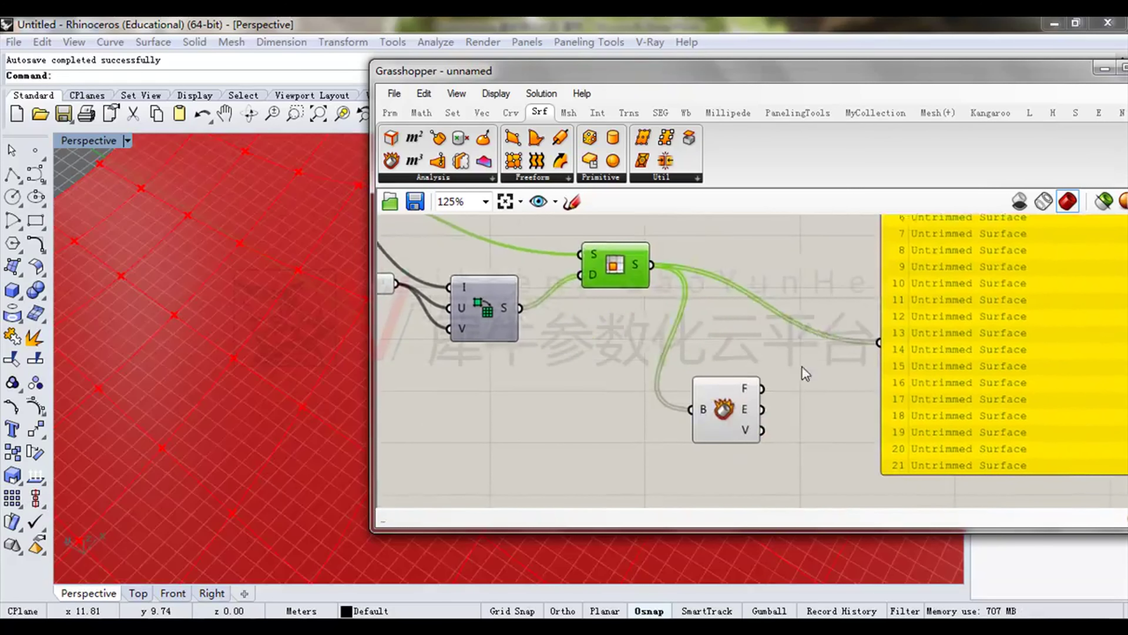
Reposition the panel and connect Deconstruct Brep's V output to it in place of Isotrim's output.
right_drag(723, 404, 874, 407)
click(874, 413)
right_drag(810, 340, 675, 307)
right_drag(960, 312, 902, 356)
drag(919, 368, 890, 408)
drag(716, 445, 805, 397)
Review the earlier Voronoi components and compare them with the Isotrim and Deconstruct Brep chain.
right_drag(862, 395, 802, 344)
right_drag(838, 300, 807, 368)
scroll(769, 322, down, 3)
right_drag(878, 282, 836, 360)
scroll(836, 360, up, 2)
right_drag(920, 330, 781, 333)
right_drag(657, 391, 1110, 355)
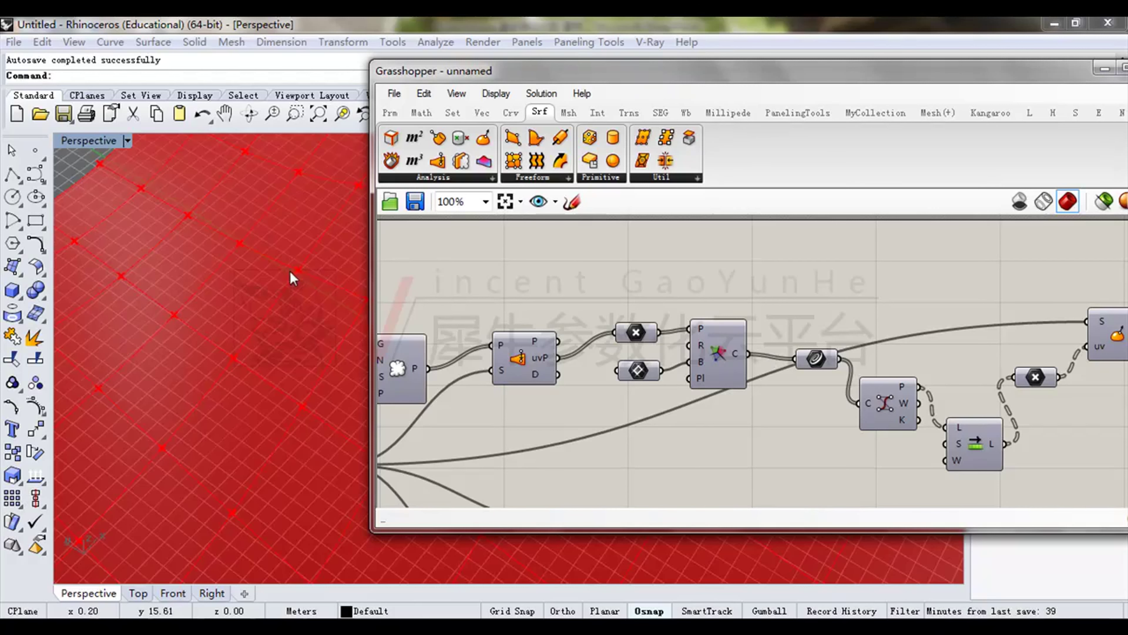
right_drag(821, 485, 850, 284)
right_drag(720, 445, 722, 393)
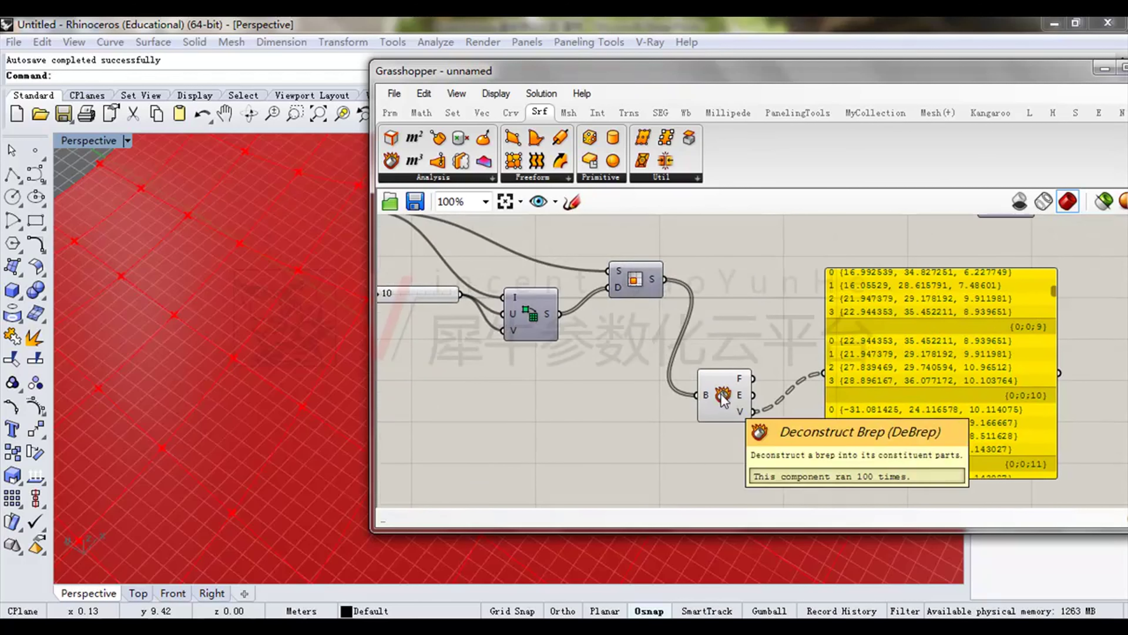
Move Deconstruct Brep closer to Isotrim, check the vertex lists, and shift the panel further away.
drag(722, 393, 778, 319)
scroll(755, 311, up, 4)
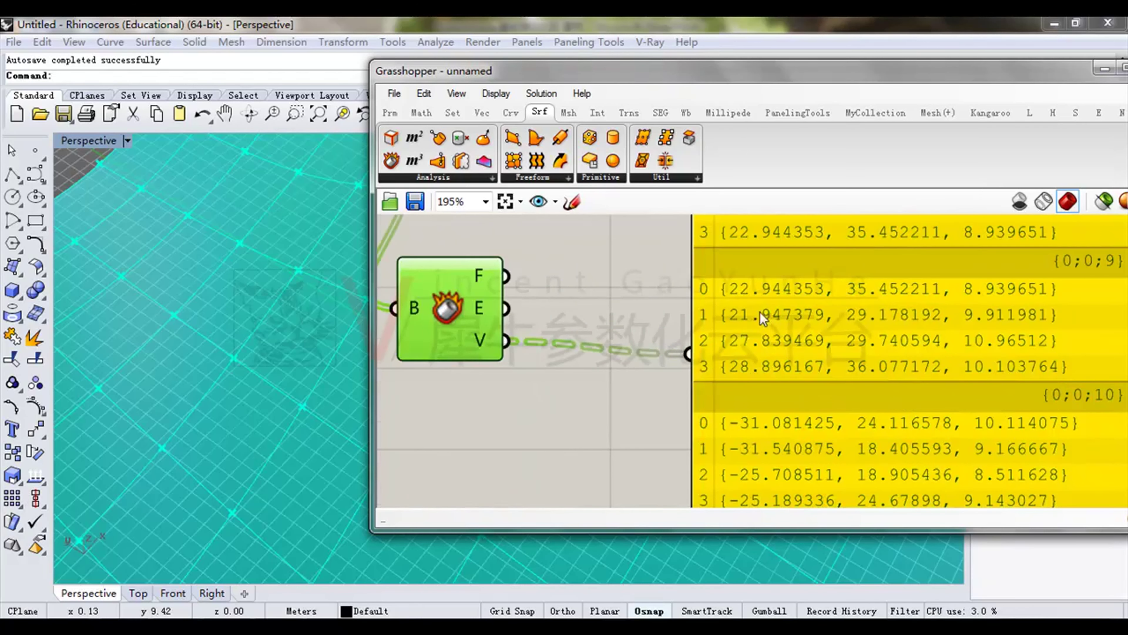
scroll(745, 408, down, 5)
drag(773, 376, 890, 376)
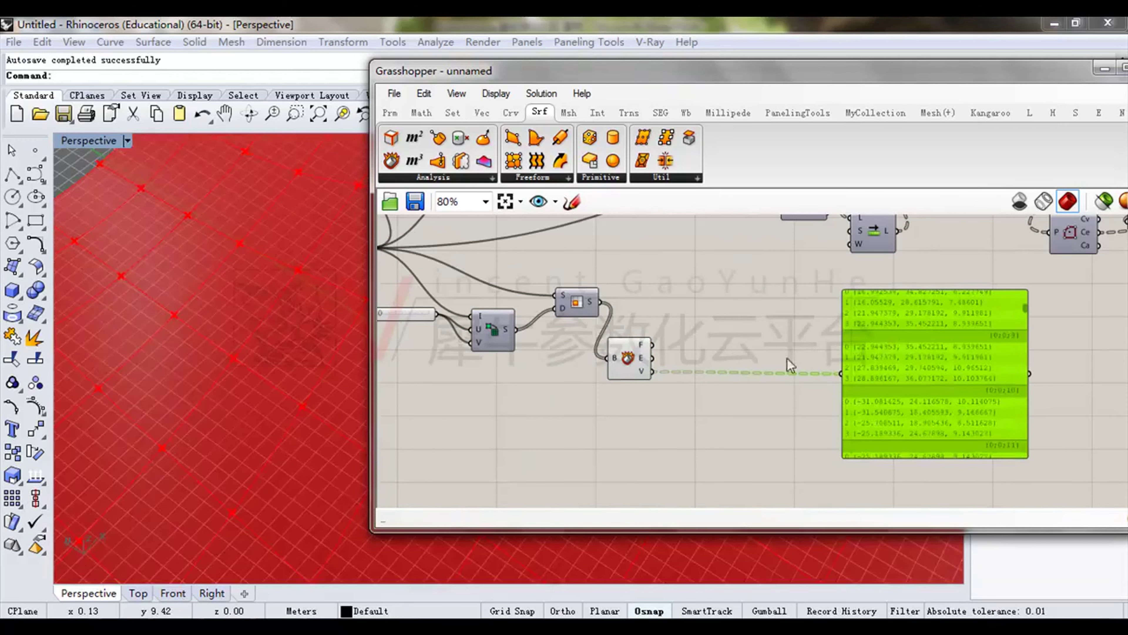
Add a List Item component below Deconstruct Brep and connect the V output to its L input.
click(635, 365)
drag(450, 74, 572, 74)
scroll(351, 379, up, 3)
scroll(350, 380, down, 5)
scroll(327, 320, up, 8)
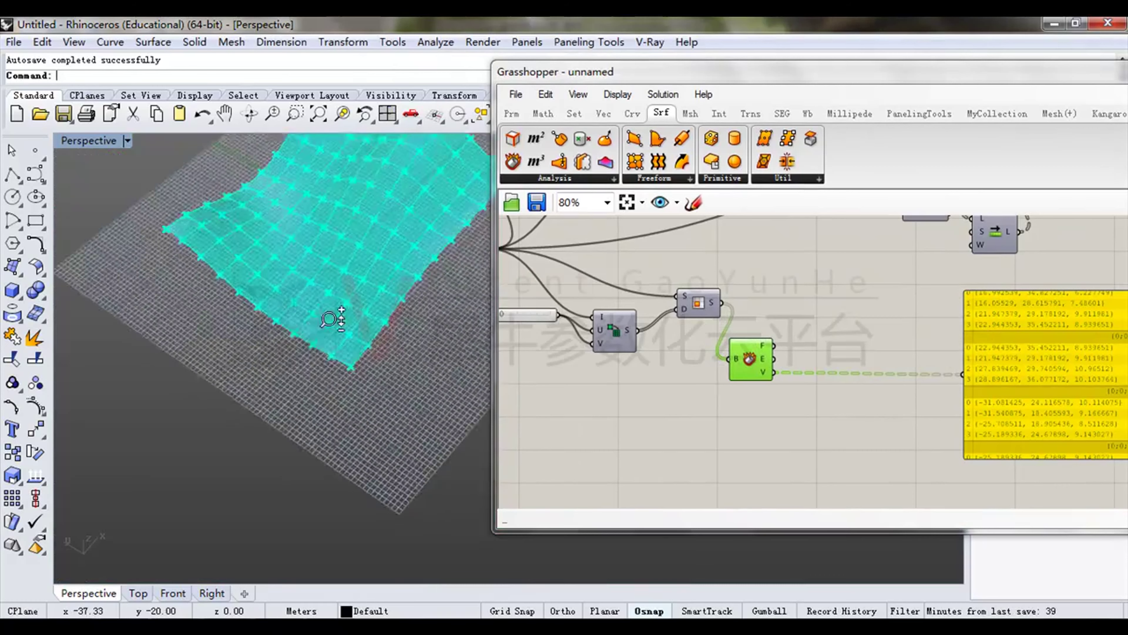
click(746, 281)
click(516, 116)
click(543, 113)
click(582, 113)
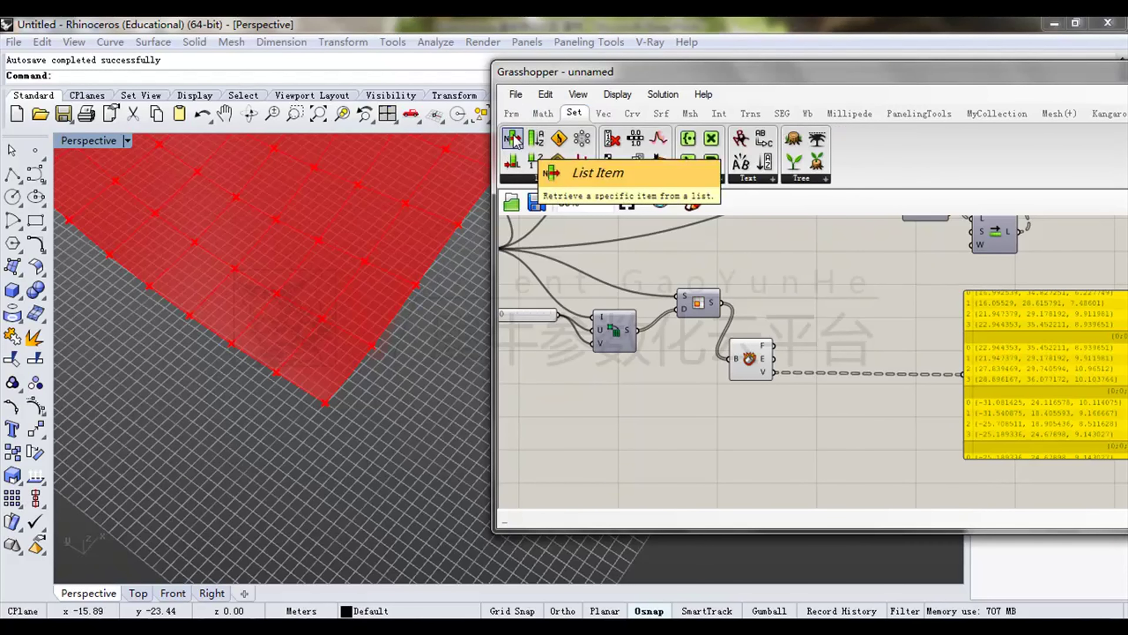
drag(513, 139, 808, 418)
scroll(847, 371, up, 2)
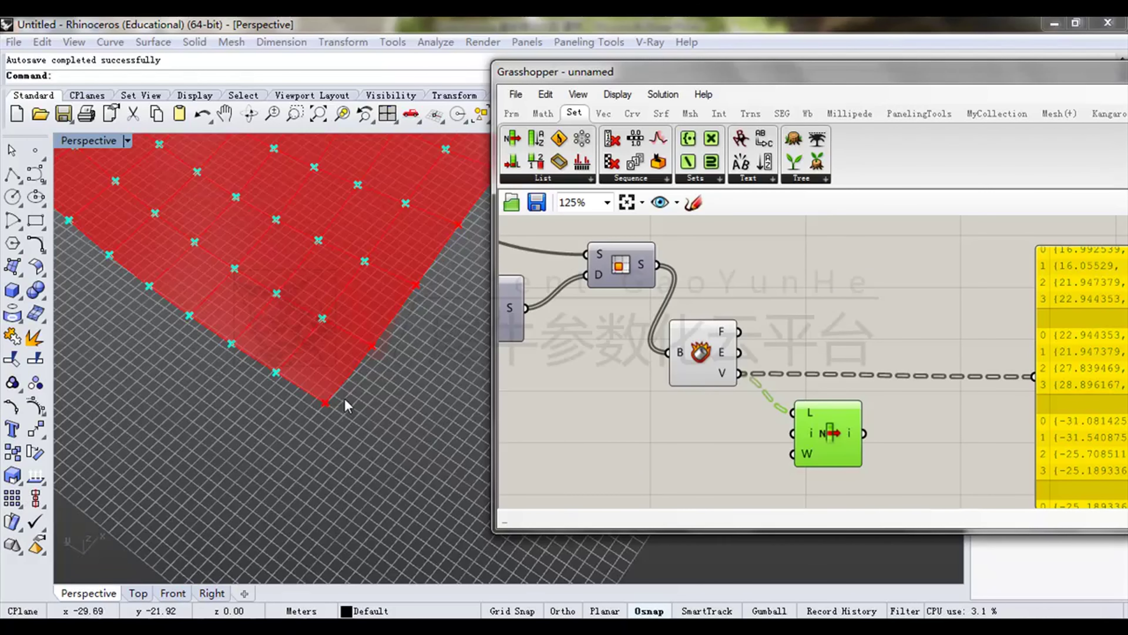
Preview a different corner vertex of each sub-surface by trying integer 1 on List Item's i input.
scroll(313, 391, down, 3)
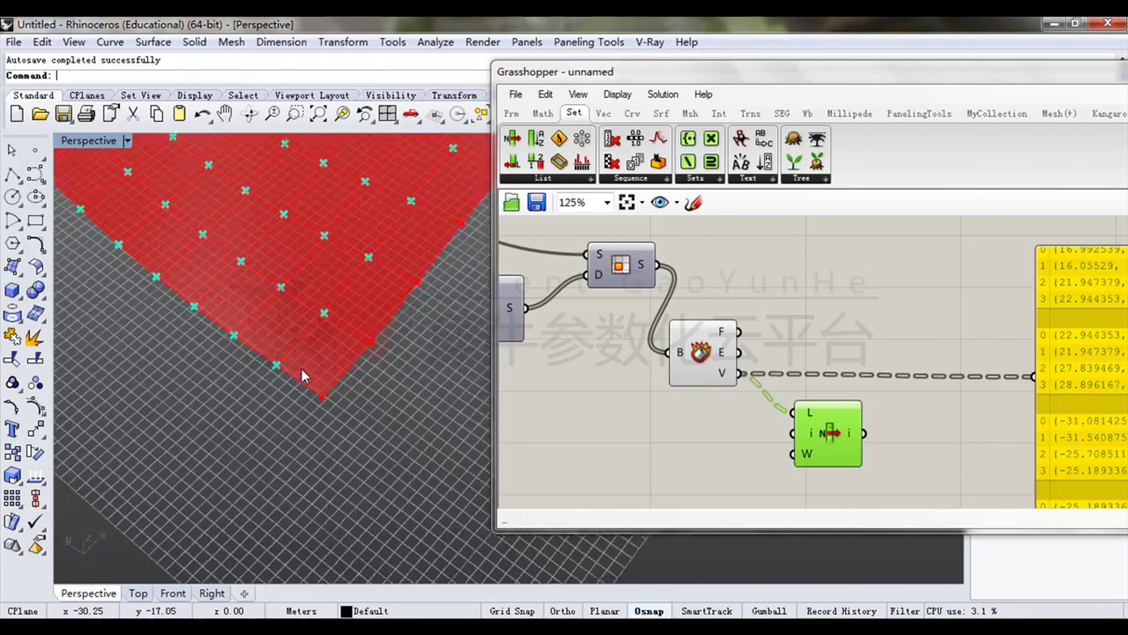
scroll(298, 366, up, 5)
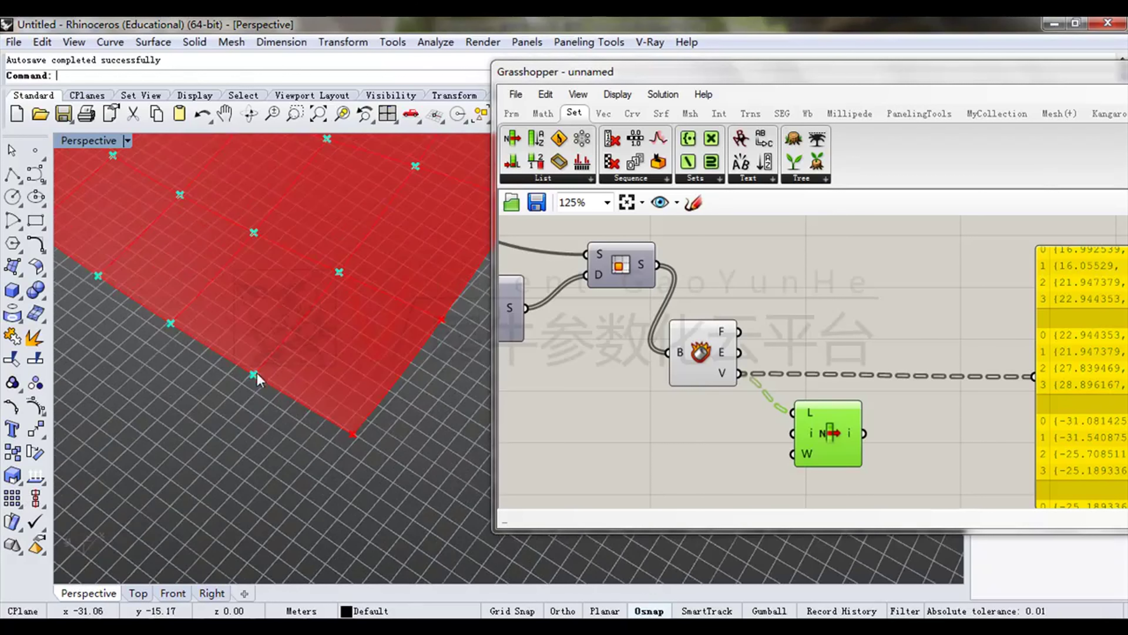
right_click(813, 433)
mouse_move(864, 488)
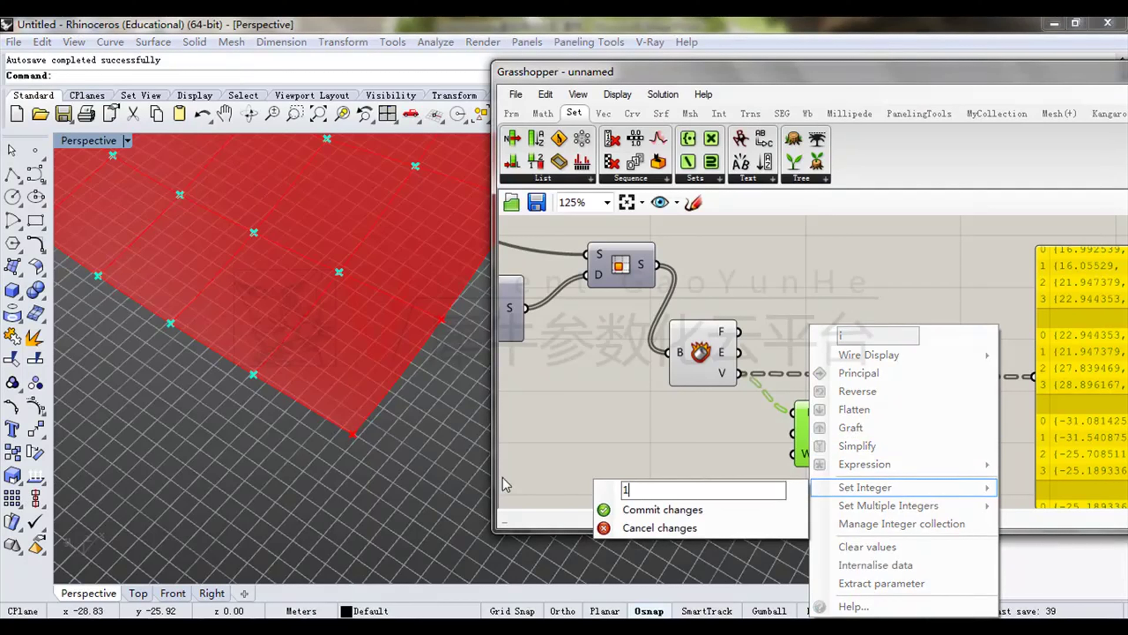
click(675, 489)
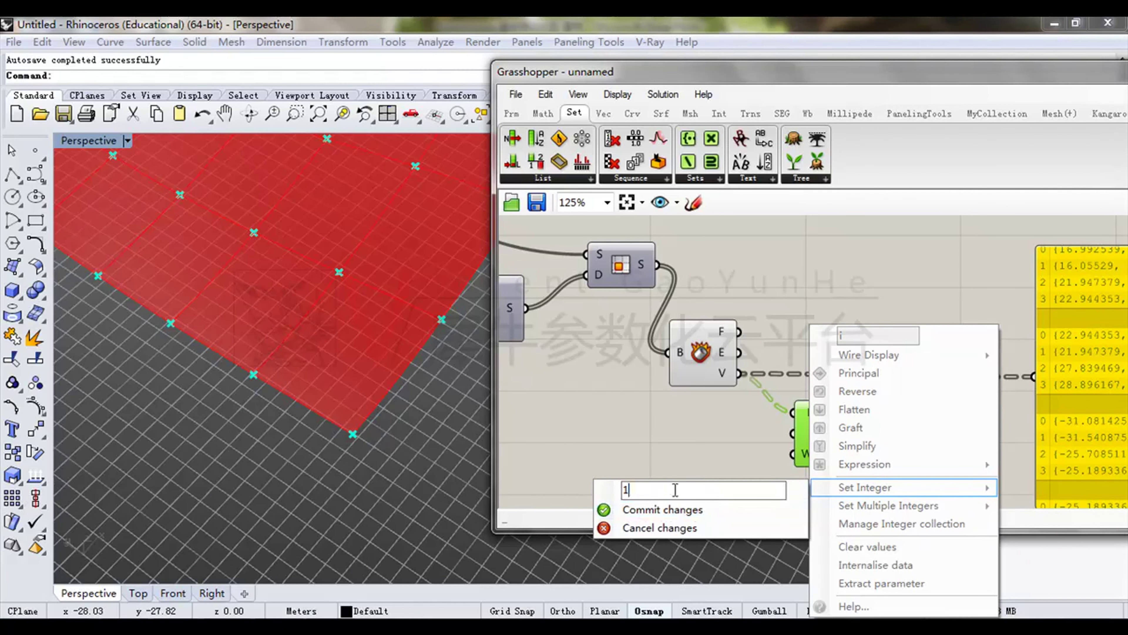
click(639, 429)
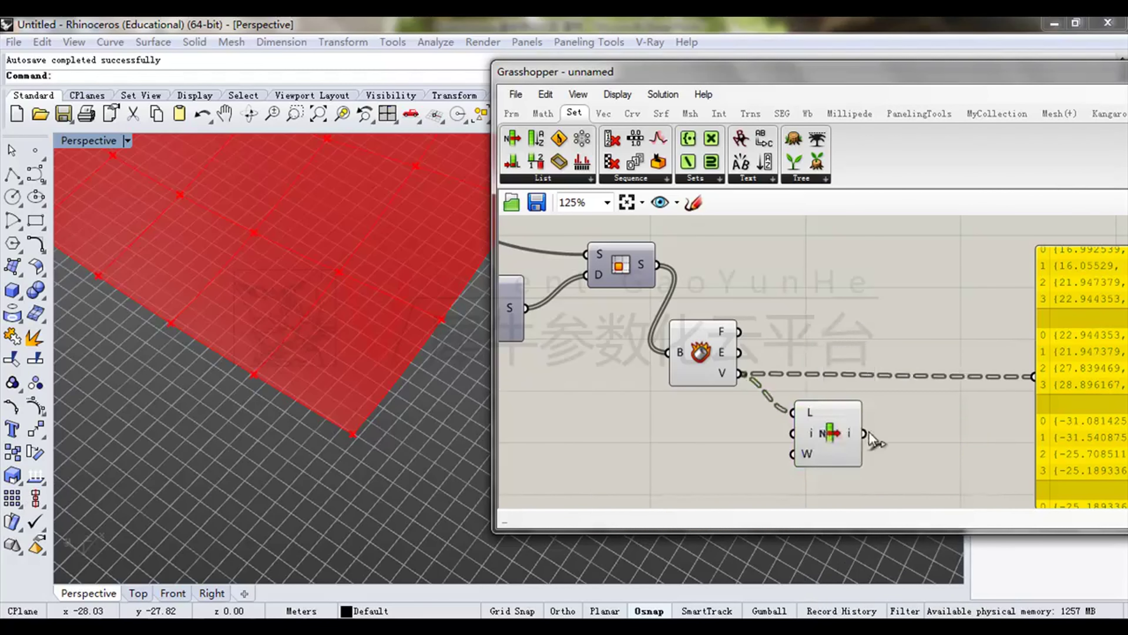
Add three extra outputs, +1, +2 and +3, to the List Item component.
scroll(802, 445, up, 5)
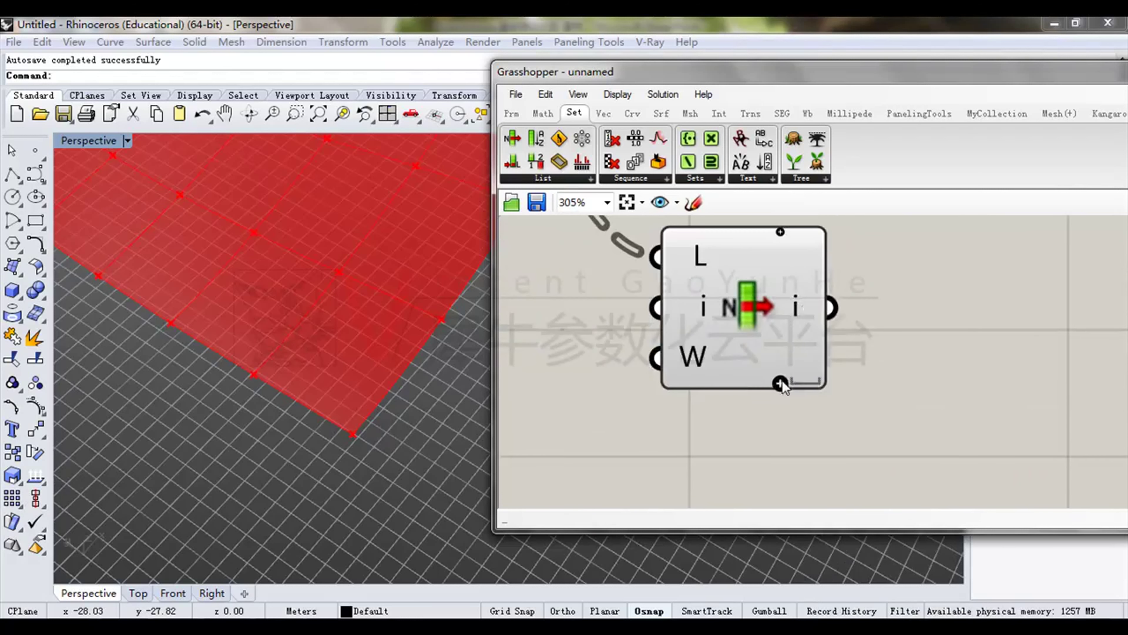
click(780, 383)
click(781, 390)
click(782, 396)
scroll(617, 480, down, 3)
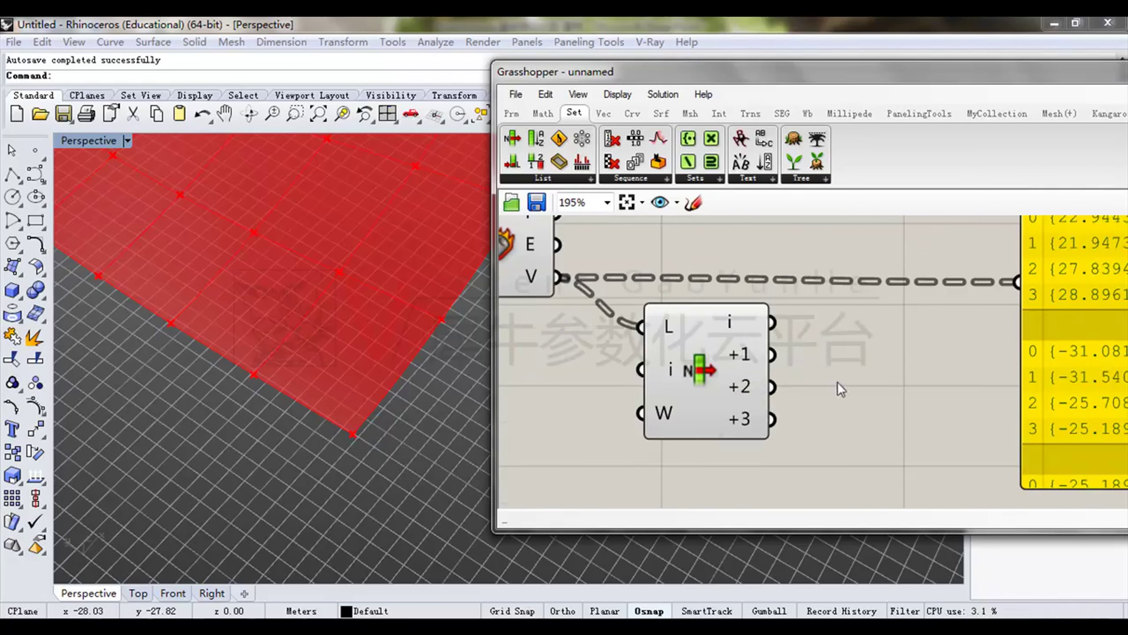
drag(773, 354, 908, 328)
scroll(740, 322, down, 4)
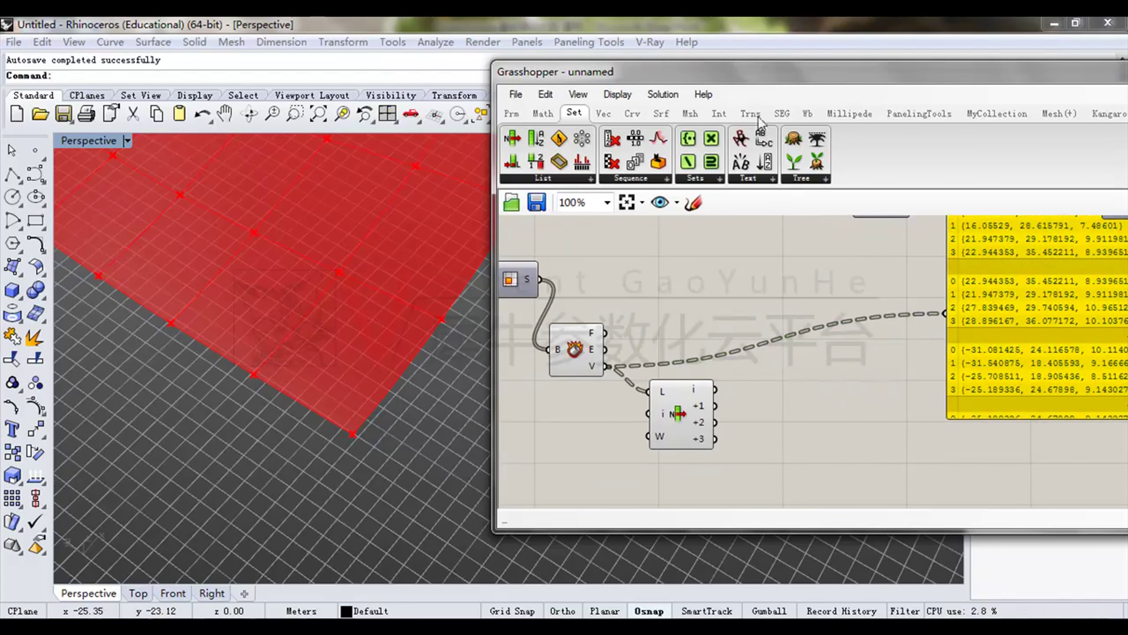
Add a 4Point Surface component to the canvas beside List Item.
click(652, 119)
drag(634, 138, 787, 383)
scroll(770, 369, up, 2)
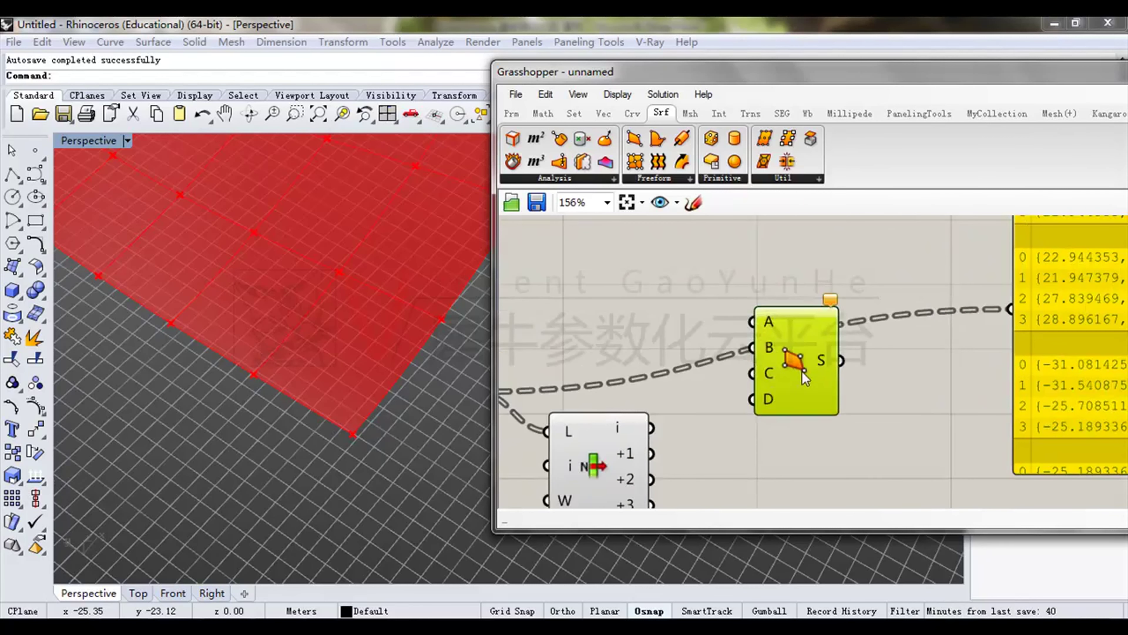
click(810, 365)
click(692, 419)
right_drag(692, 419, 728, 385)
Connect List Item's outputs to the 4Point Surface: i to A and D, +1 to B, and +3 to C.
drag(688, 394, 794, 279)
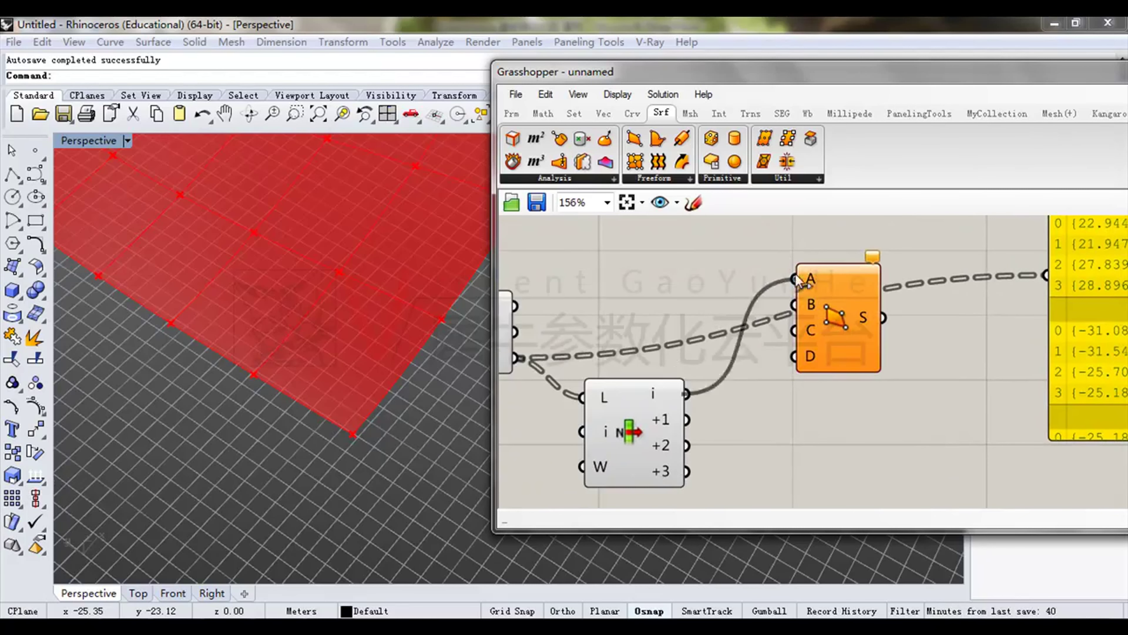
drag(688, 419, 794, 304)
drag(687, 470, 795, 330)
drag(687, 445, 794, 356)
click(860, 324)
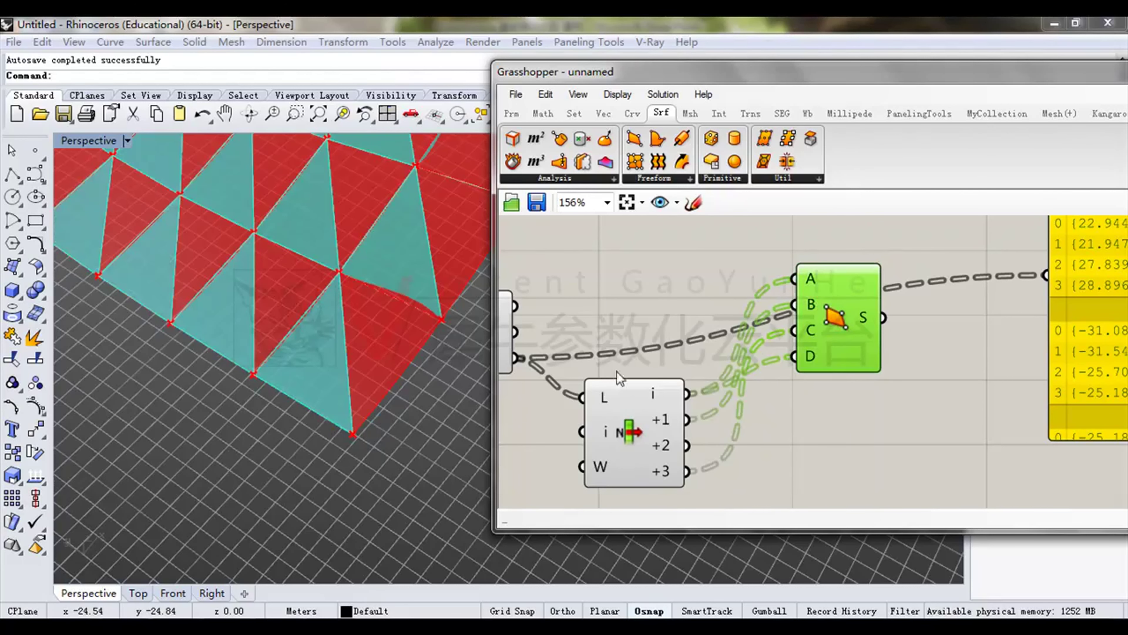
Add a second 4Point Surface below the first, fed from List Item: +3 to A and D, +1 to B, +2 to C.
drag(638, 140, 827, 479)
right_drag(838, 351, 843, 304)
click(844, 305)
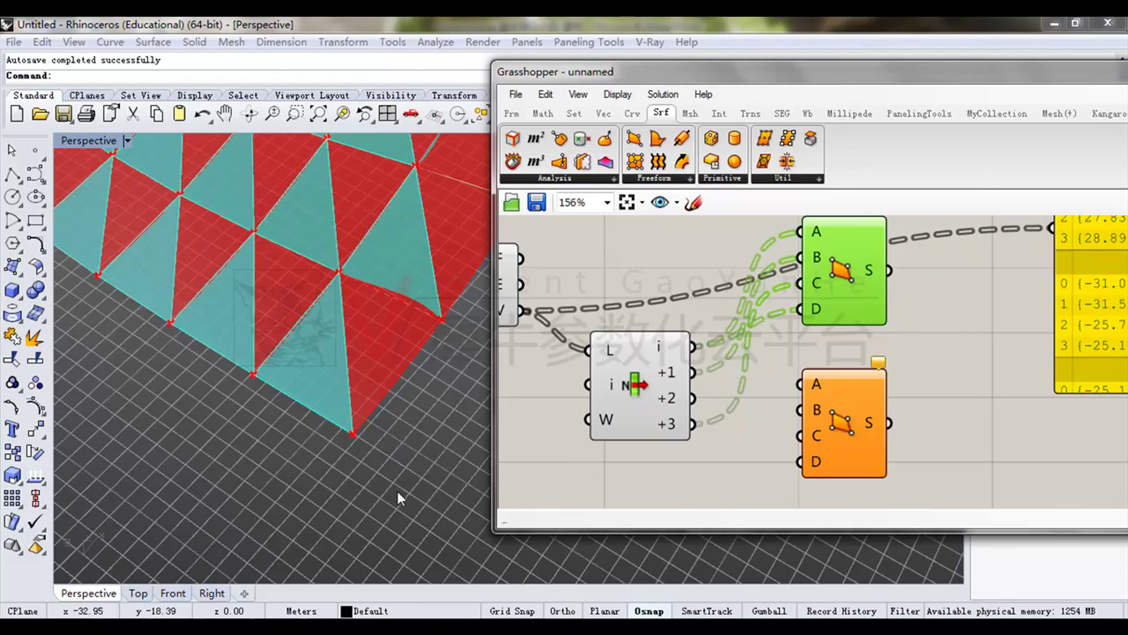
right_drag(853, 443, 858, 389)
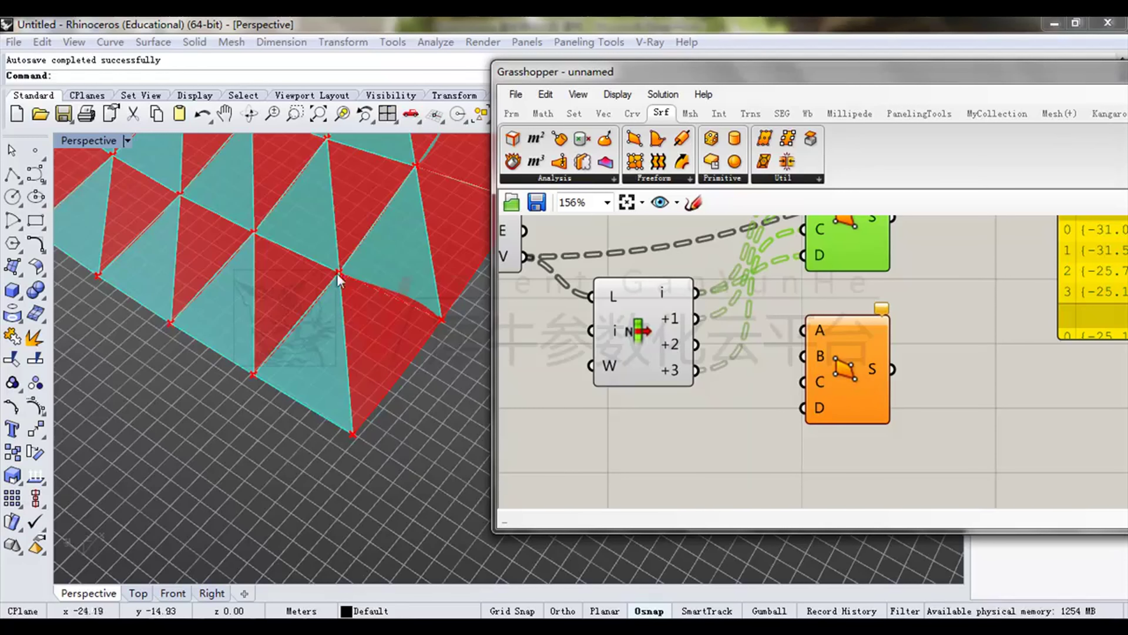
drag(700, 367, 803, 329)
drag(698, 318, 803, 356)
drag(695, 345, 831, 408)
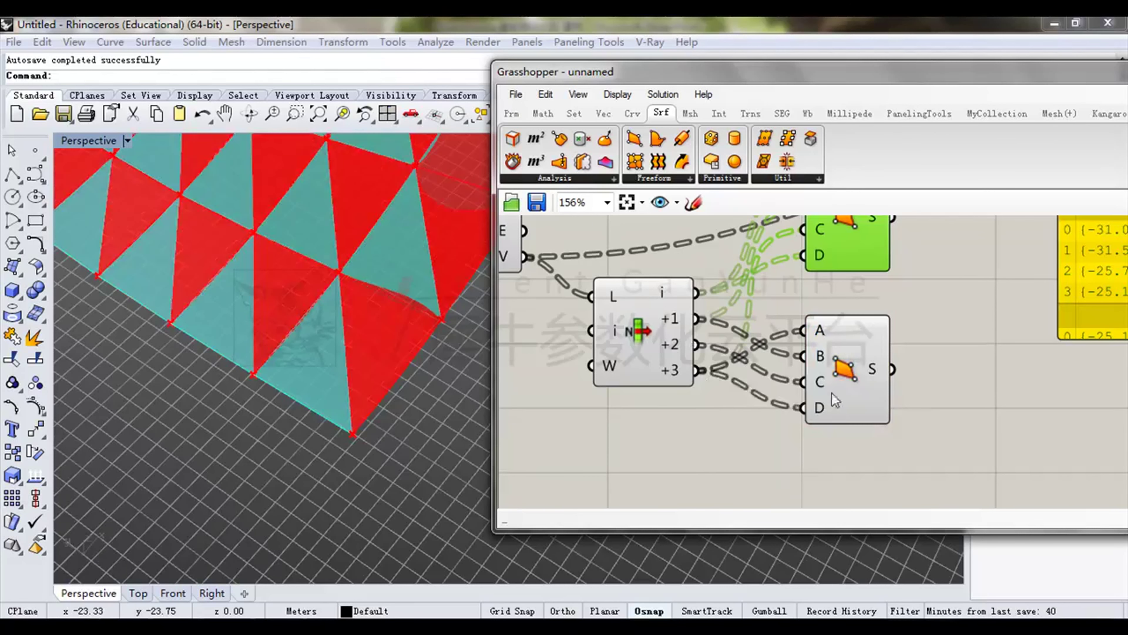
click(830, 372)
Turn off the preview of Deconstruct Brep and List Item, and highlight each 4Point Surface in turn.
scroll(770, 305, down, 2)
right_drag(776, 308, 821, 388)
drag(795, 396, 646, 338)
middle_click(763, 302)
click(816, 249)
click(864, 331)
click(863, 429)
click(783, 252)
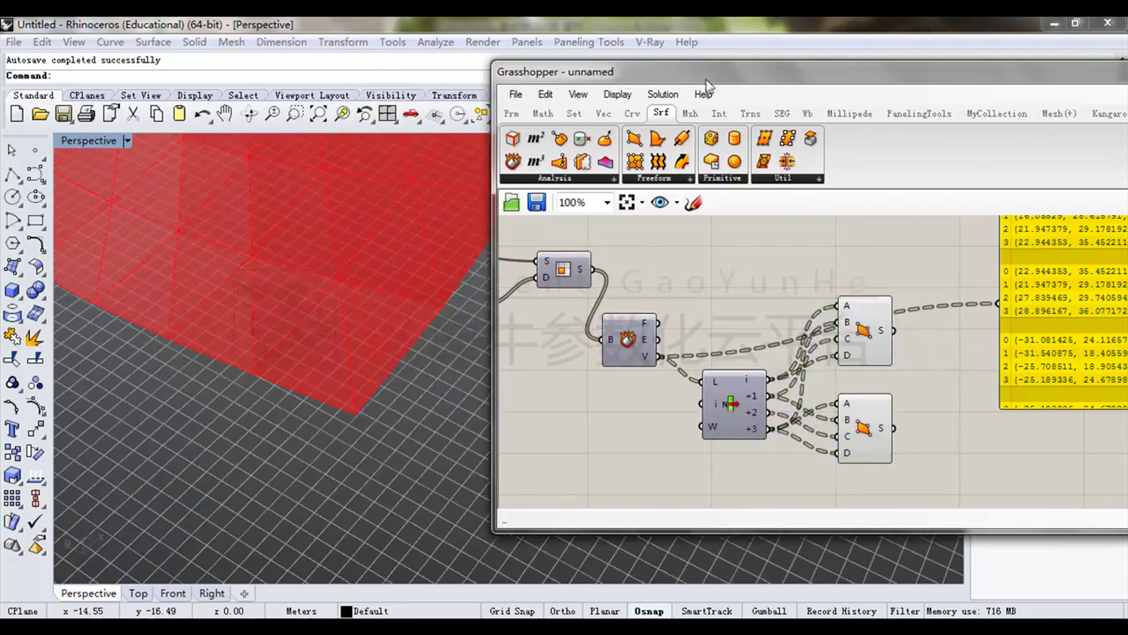
Examine the whole triangulated surface in the Perspective viewport from several angles, moving the Grasshopper window aside as needed.
drag(706, 78, 847, 93)
right_drag(383, 277, 410, 258)
scroll(409, 259, up, 2)
mouse_move(398, 383)
right_down()
mouse_move(414, 305)
mouse_move(446, 395)
mouse_move(433, 257)
mouse_move(504, 302)
mouse_move(448, 331)
mouse_move(506, 325)
mouse_move(424, 353)
mouse_move(466, 307)
mouse_move(490, 332)
mouse_move(391, 340)
mouse_move(413, 362)
right_up()
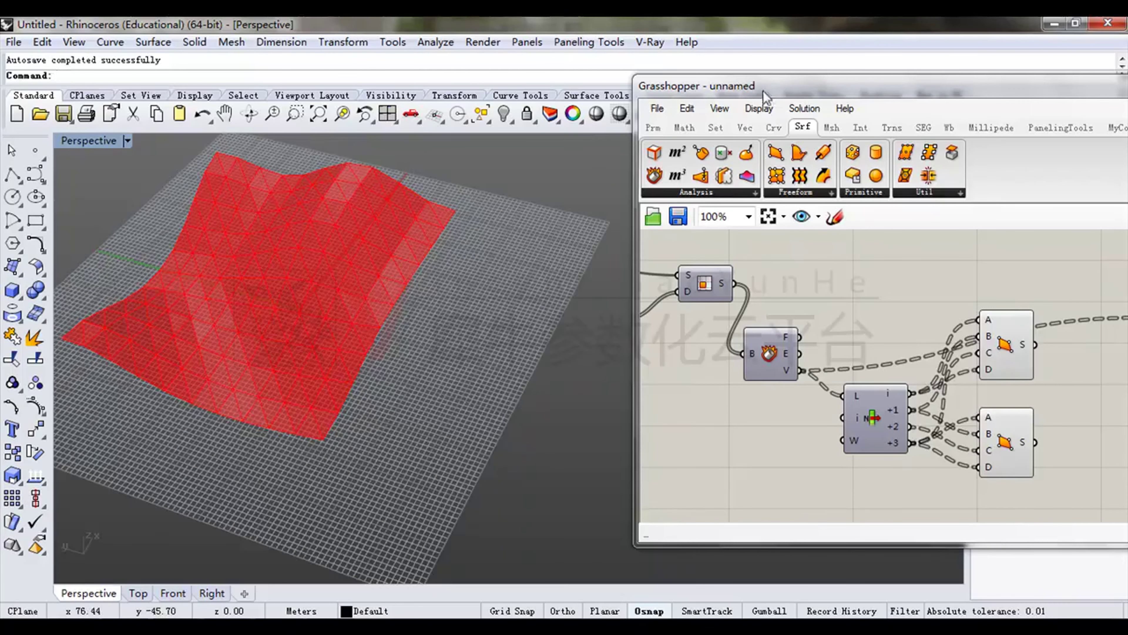
drag(720, 86, 757, 78)
right_drag(456, 335, 285, 289)
scroll(286, 317, up, 3)
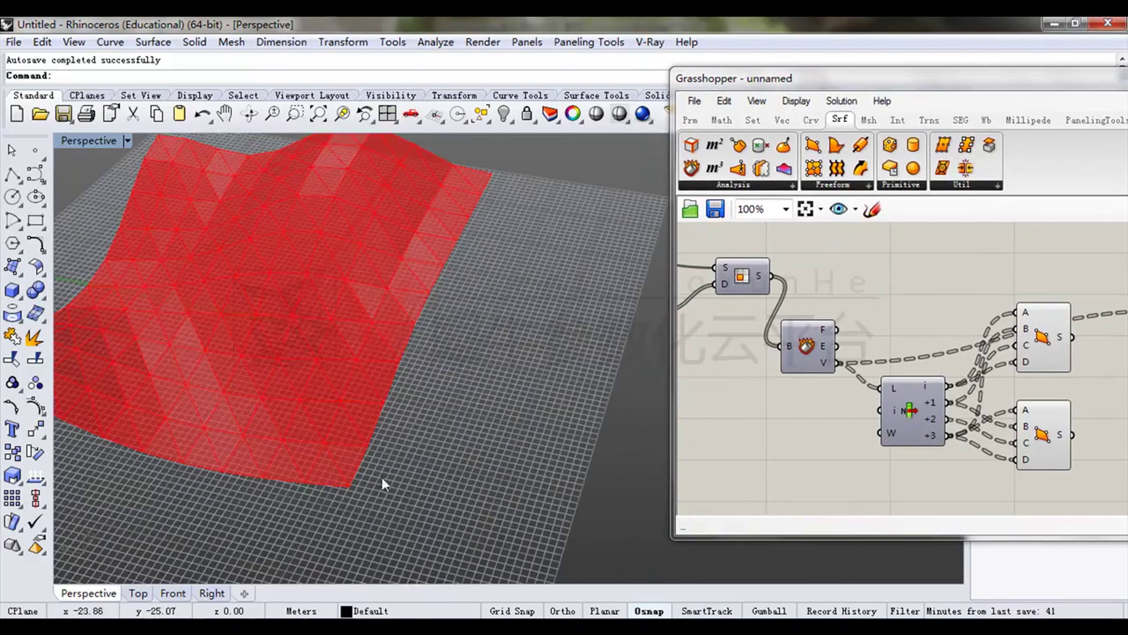
scroll(273, 267, down, 5)
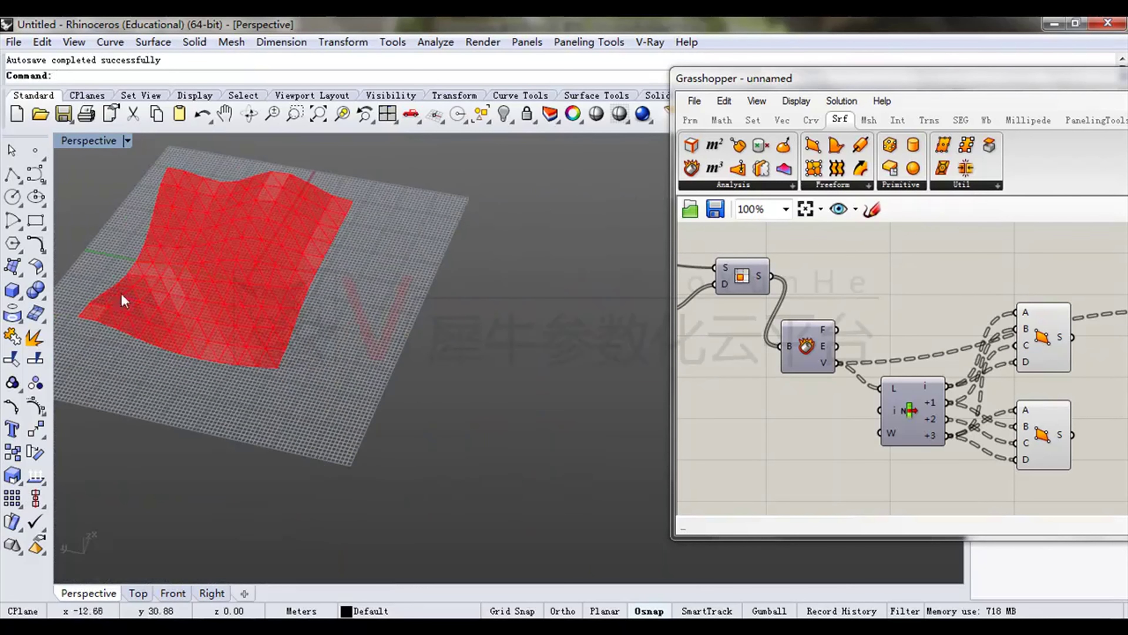
shift+right_drag(349, 319, 281, 321)
drag(374, 247, 591, 446)
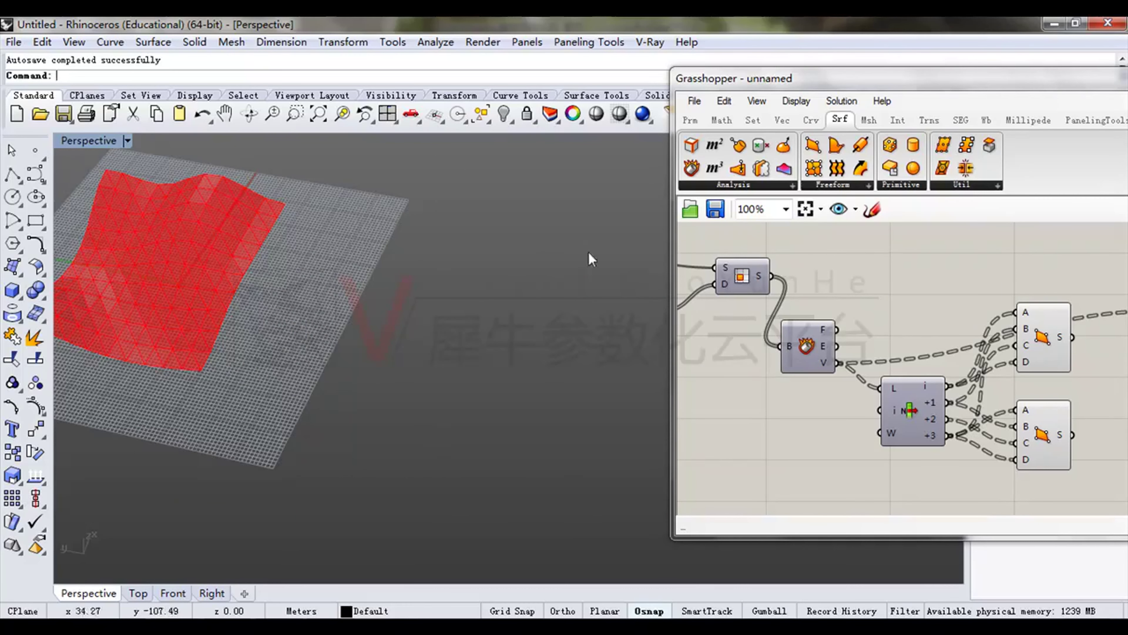
right_drag(491, 302, 359, 328)
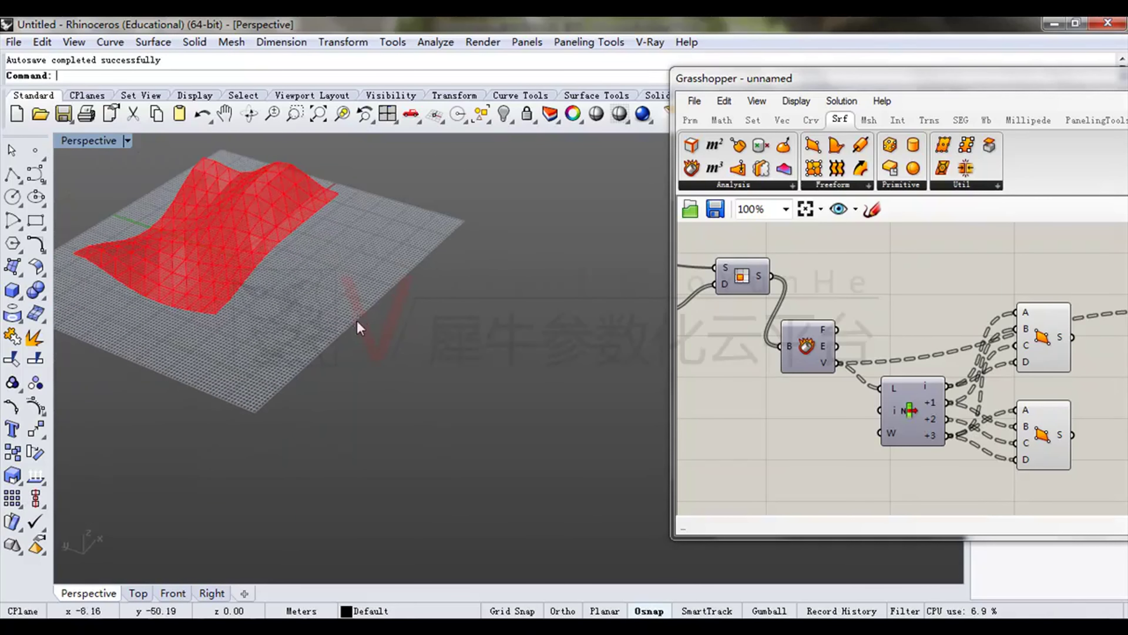
drag(846, 84, 662, 70)
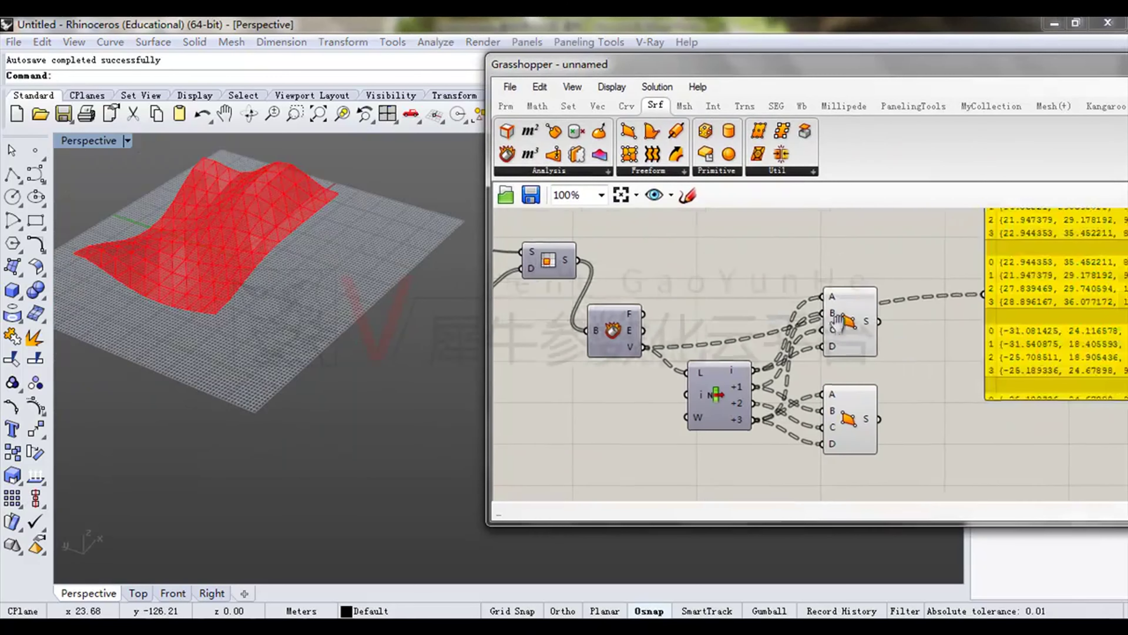
Space out the two 4Point Surface components and the panel, and connect the first surface's S output to the panel.
right_drag(910, 343, 831, 314)
drag(793, 403, 790, 438)
drag(1007, 326, 1070, 384)
drag(784, 294, 790, 318)
right_drag(848, 350, 777, 342)
drag(937, 364, 999, 327)
drag(935, 294, 966, 285)
drag(1005, 301, 1066, 307)
click(724, 309)
right_drag(240, 251, 224, 267)
scroll(337, 258, up, 5)
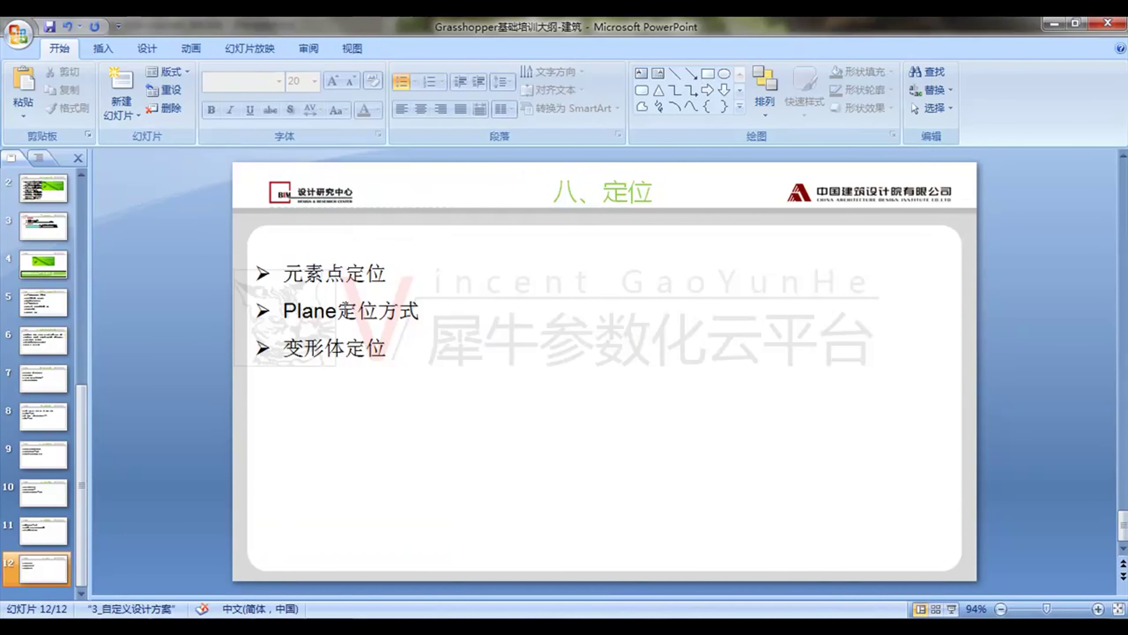
Switch to the PowerPoint training outline and highlight 定位 in the Plane定位方式 line.
drag(339, 311, 377, 310)
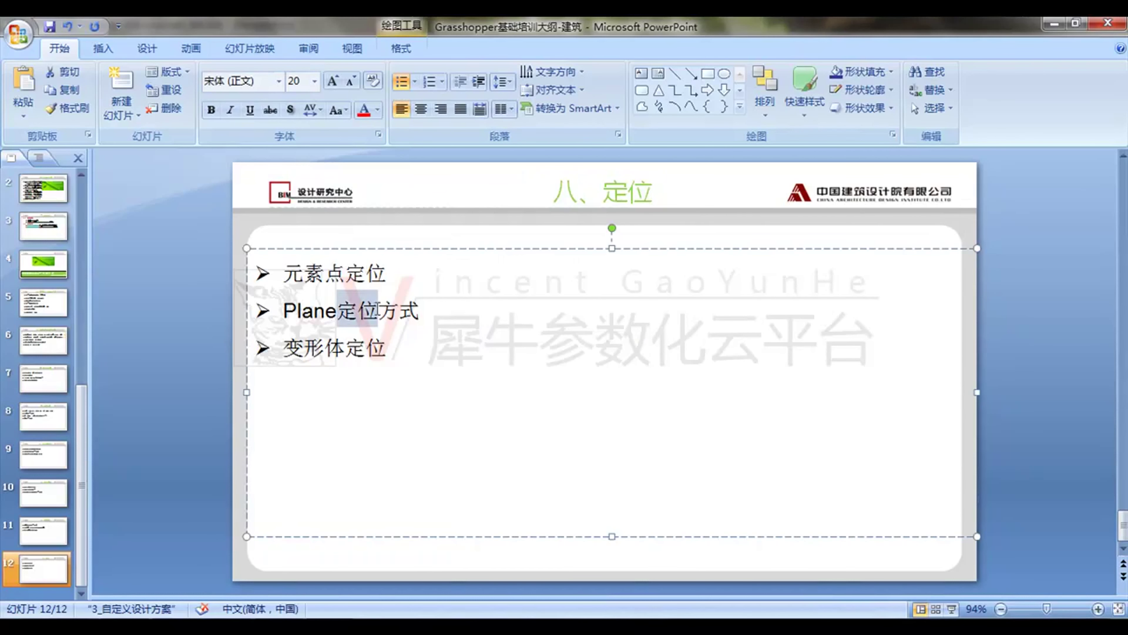
click(440, 360)
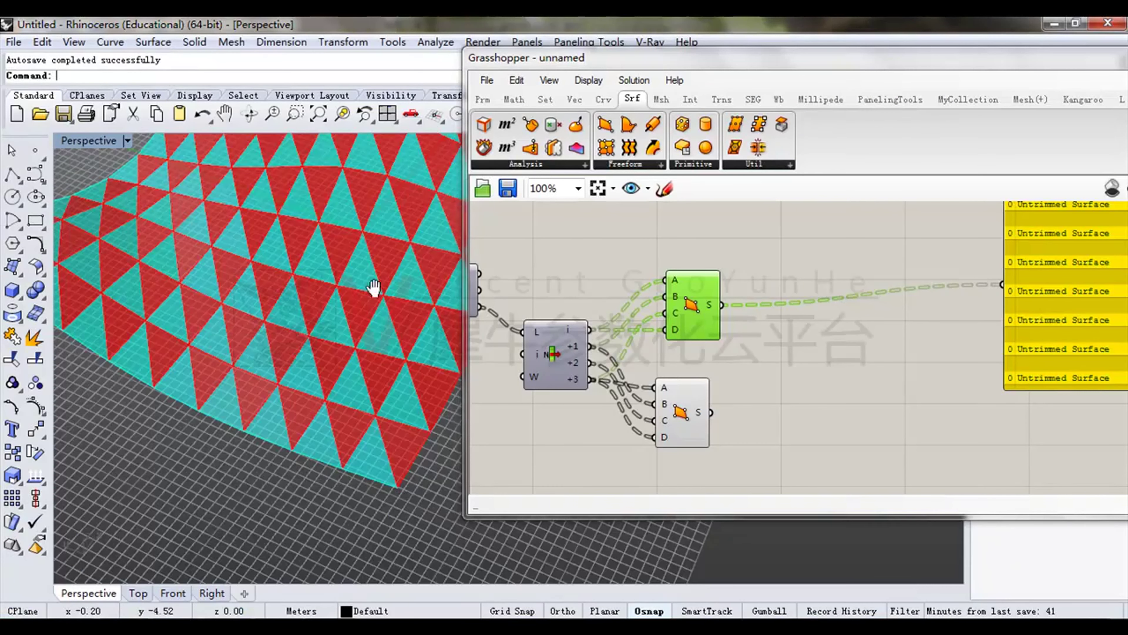
Add an Orient component from the Euclidean transforms between the first 4Point Surface and the panel.
right_drag(580, 291, 609, 291)
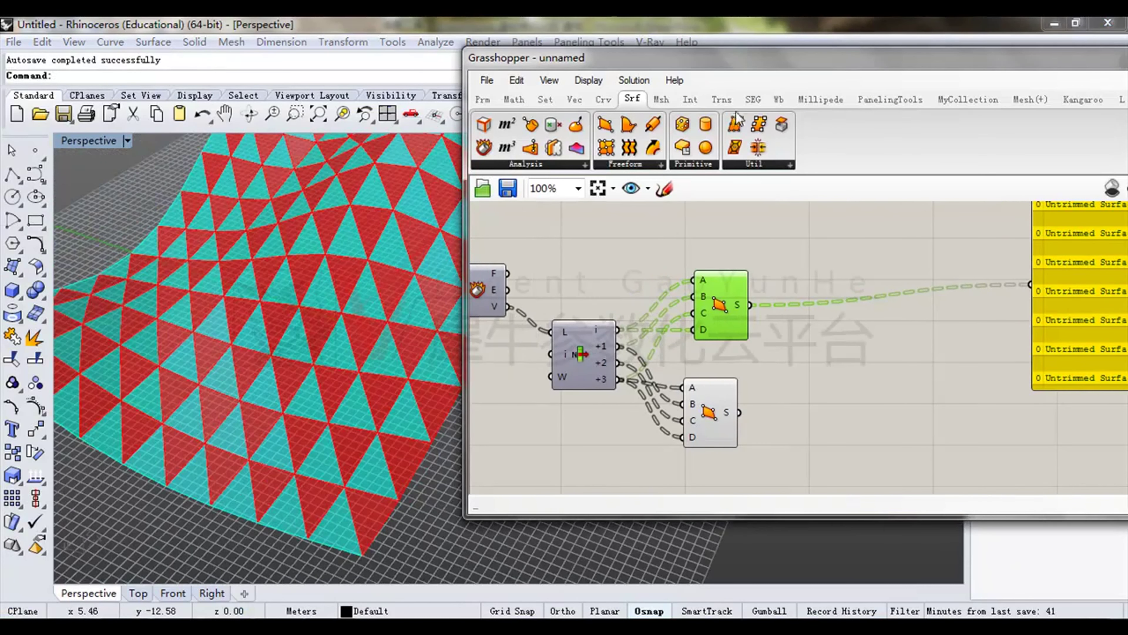
click(723, 102)
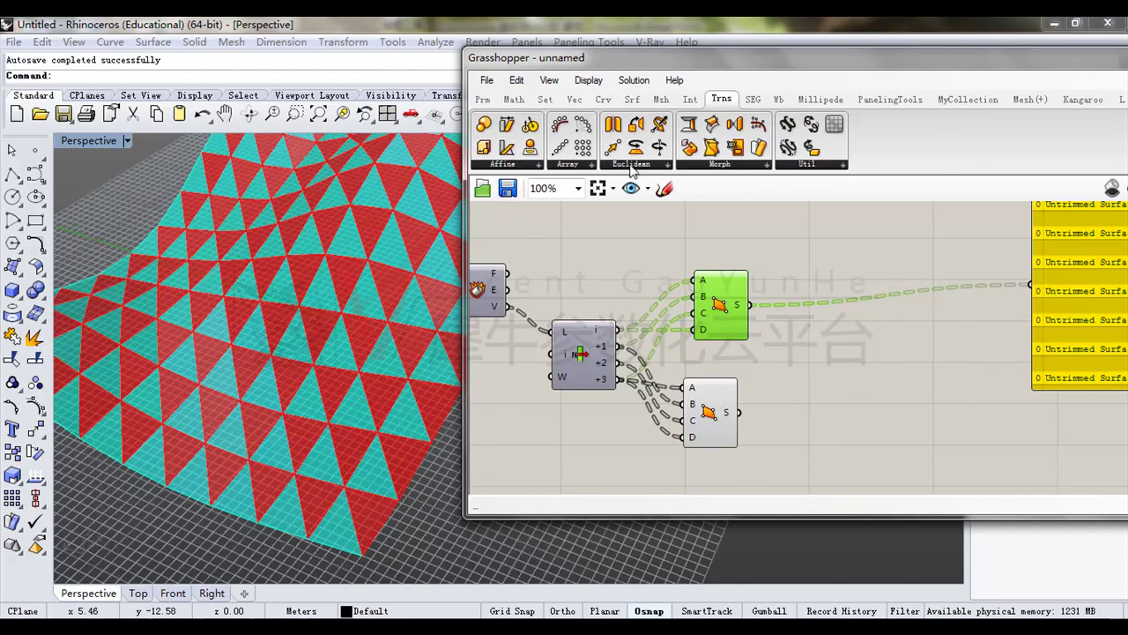
click(639, 163)
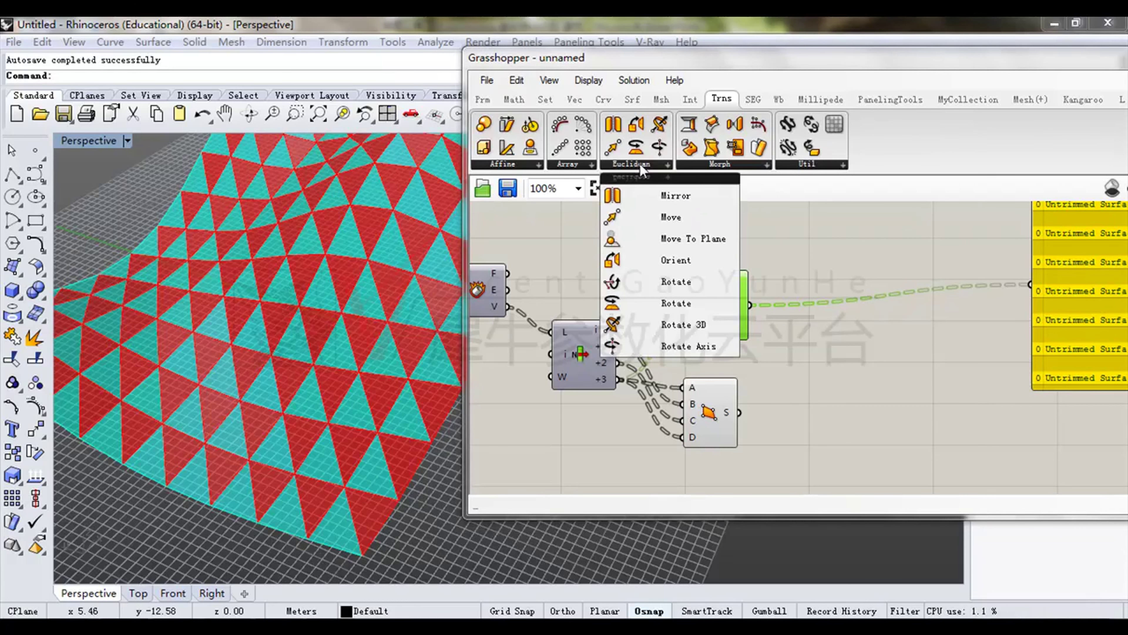
click(648, 262)
click(868, 283)
right_drag(768, 375, 727, 383)
right_drag(849, 360, 806, 357)
click(794, 290)
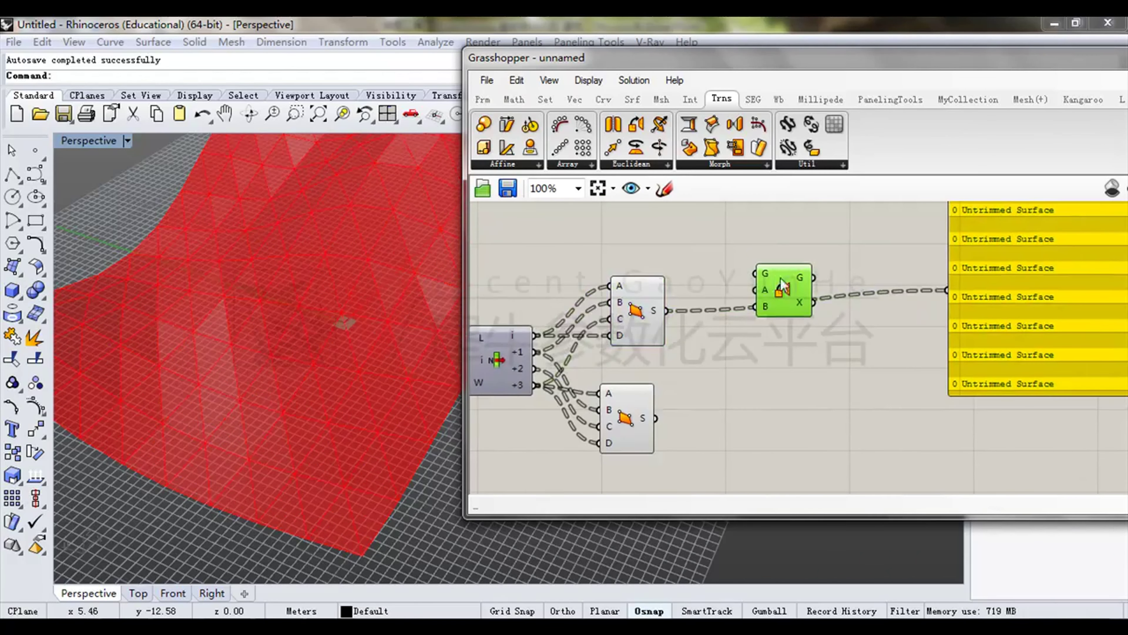
Align the second 4Point Surface under the first, look through the Affine and Euclidean transforms, and move Orient closer.
scroll(773, 305, up, 1)
right_drag(649, 272, 797, 271)
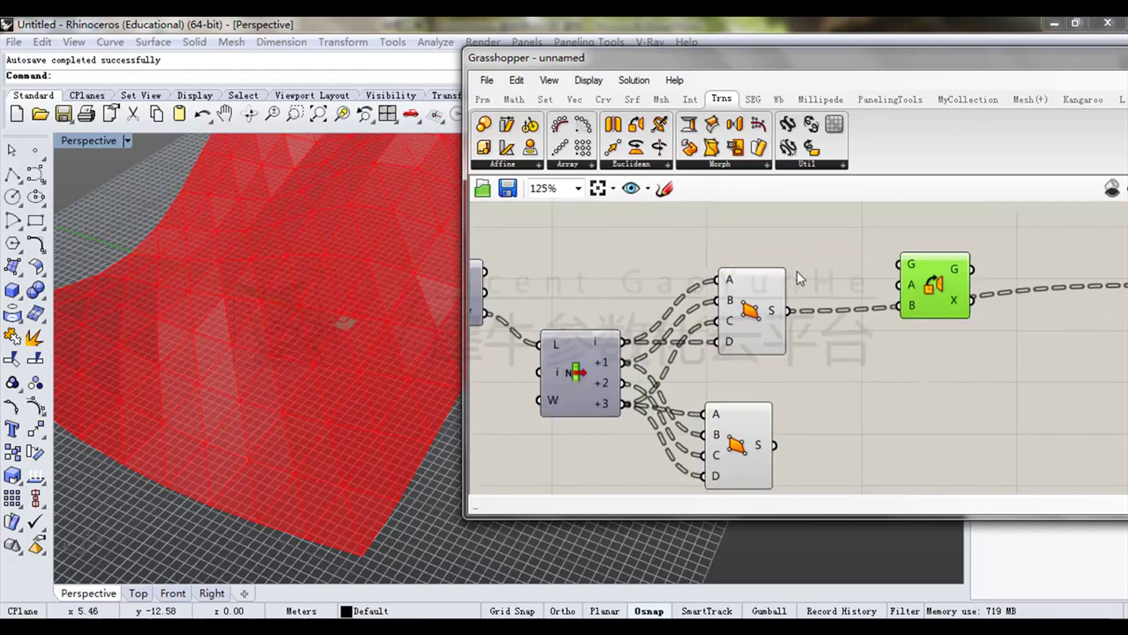
scroll(797, 270, down, 1)
drag(740, 419, 749, 407)
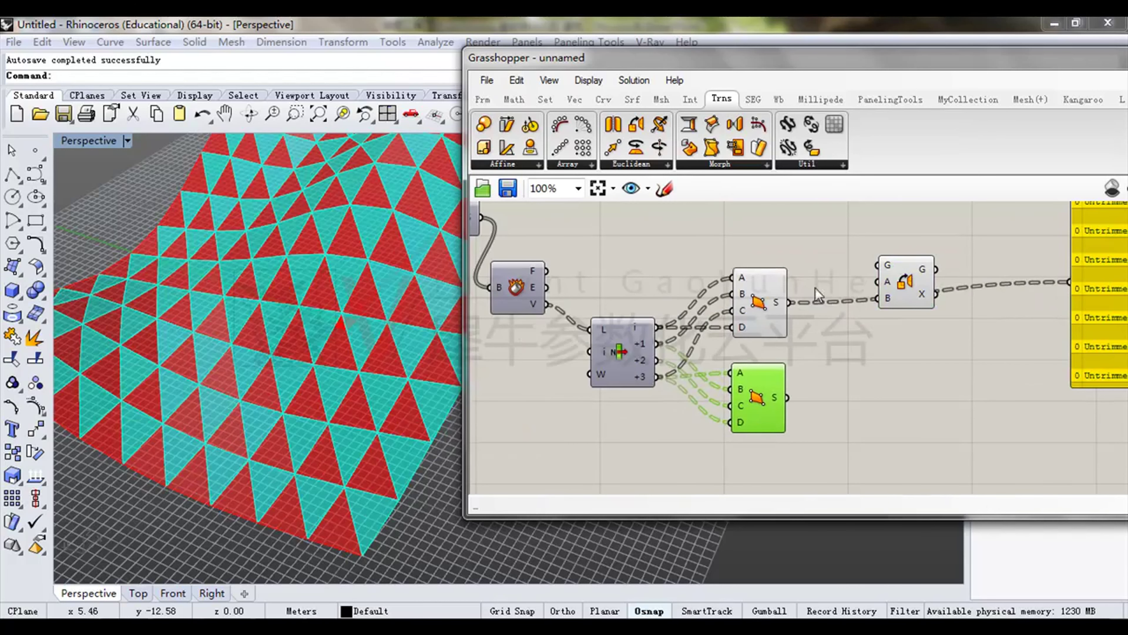
click(517, 166)
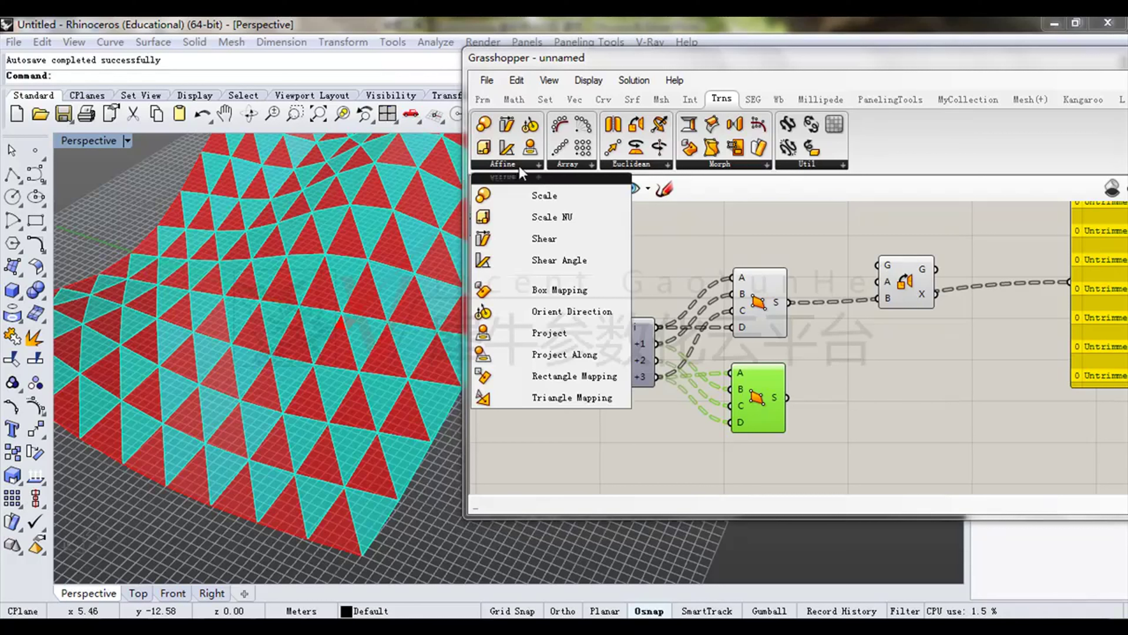
click(662, 171)
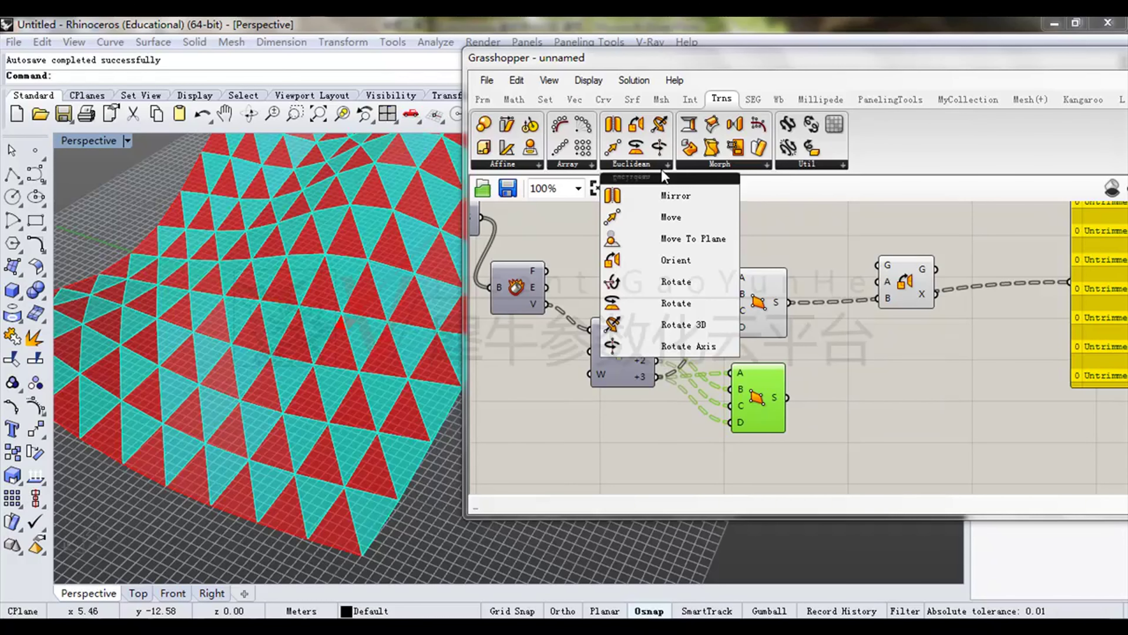
click(972, 402)
right_drag(946, 353, 828, 400)
drag(789, 334, 707, 306)
scroll(802, 307, up, 3)
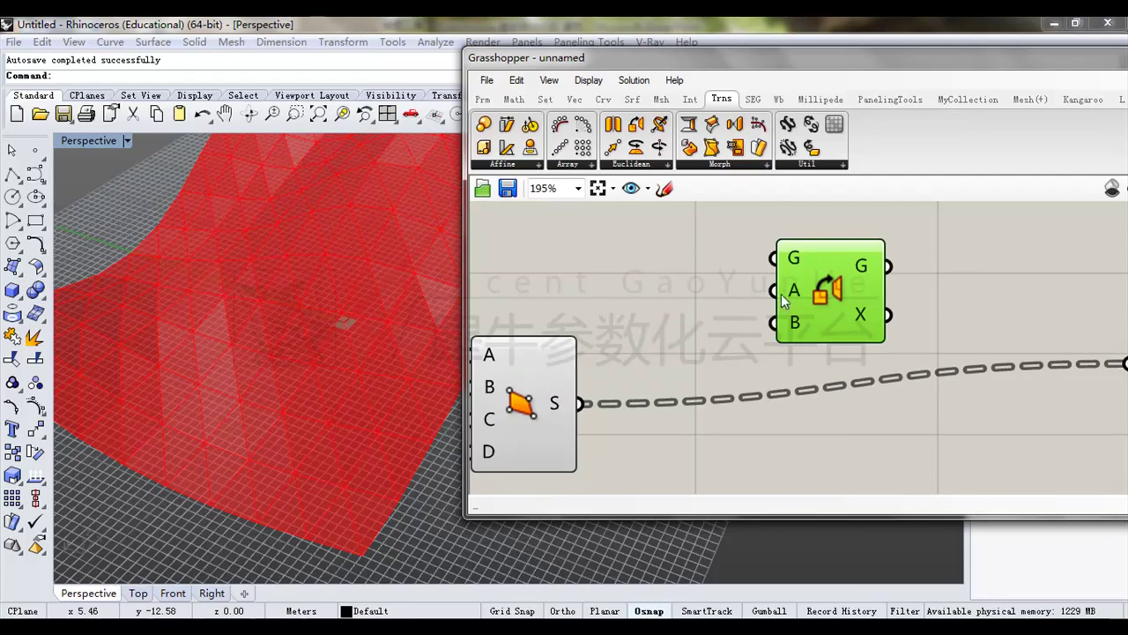
drag(773, 322, 682, 397)
drag(773, 257, 619, 246)
drag(887, 266, 931, 254)
scroll(789, 354, down, 2)
Connect the first 4Point Surface's S output to Orient's G input and place Orient above the panel wire.
drag(845, 264, 843, 339)
drag(653, 317, 796, 315)
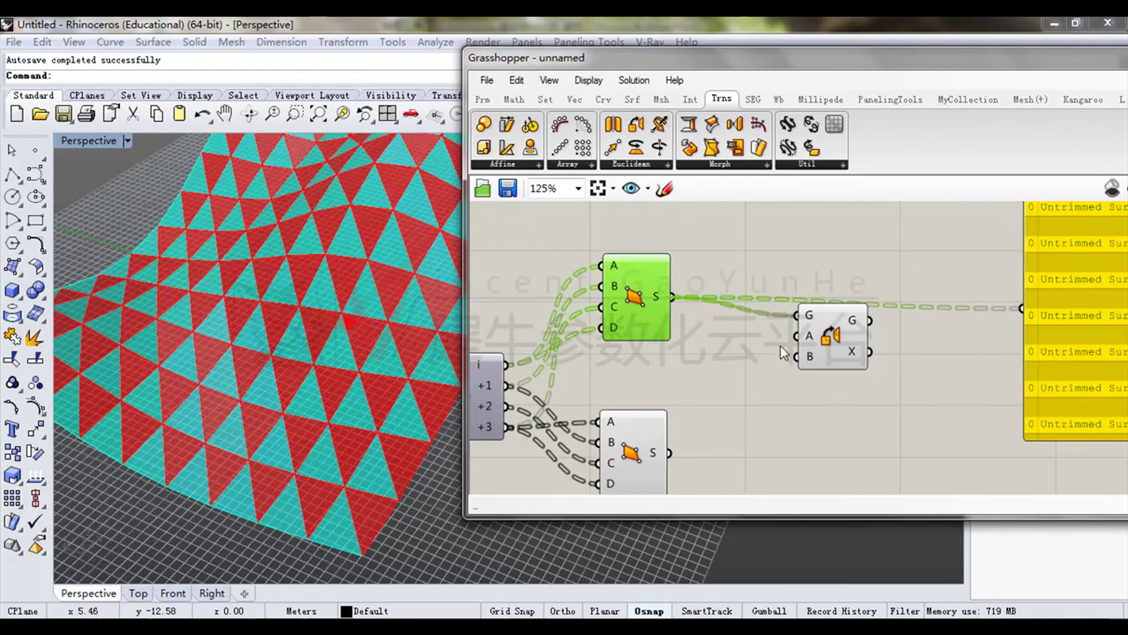
drag(838, 351, 844, 274)
right_drag(823, 268, 749, 268)
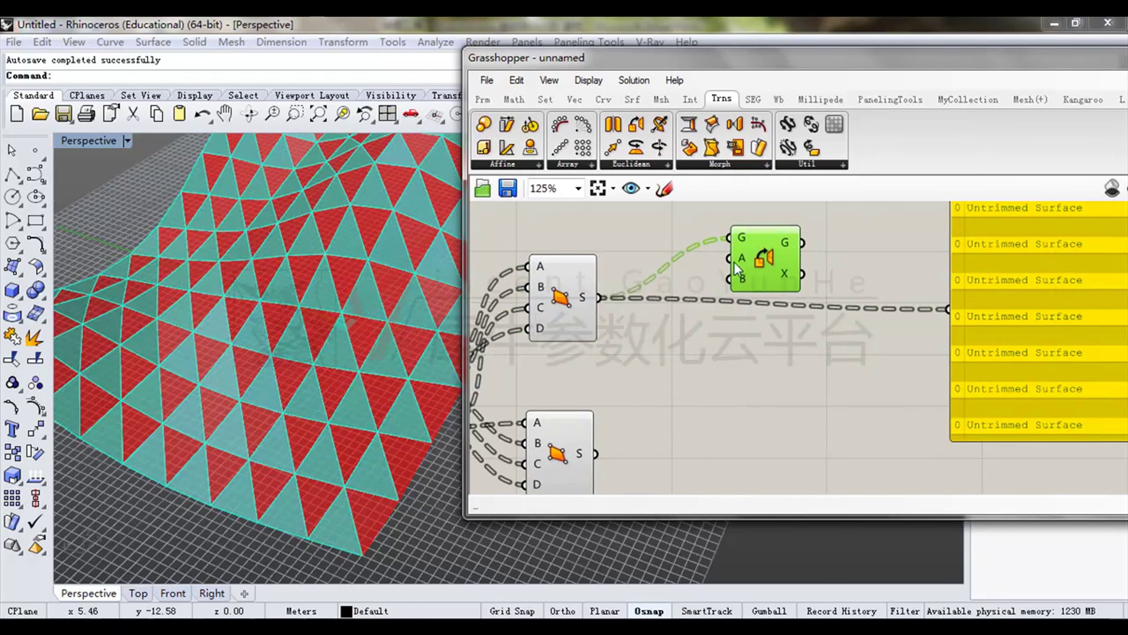
Inspect the triangles near the surface's corner up close, and highlight the first 4Point Surface and List Item in turn.
drag(693, 62, 706, 62)
right_drag(369, 307, 328, 325)
scroll(337, 383, up, 2)
scroll(327, 324, up, 3)
right_drag(351, 407, 421, 400)
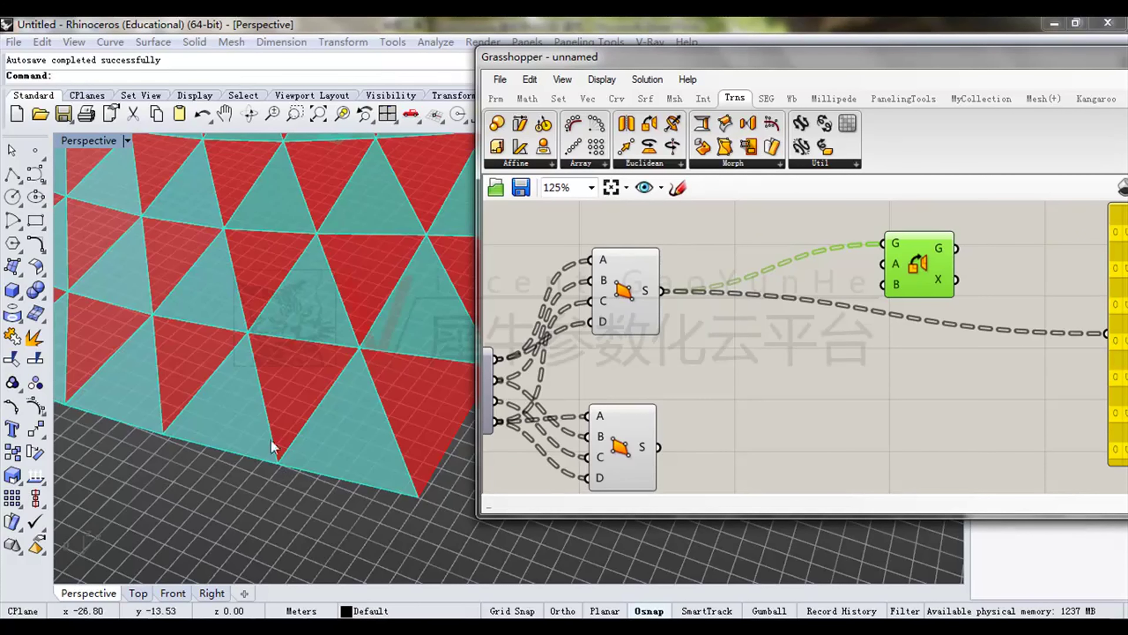
drag(607, 440, 607, 429)
click(624, 292)
right_drag(495, 388, 596, 361)
click(585, 369)
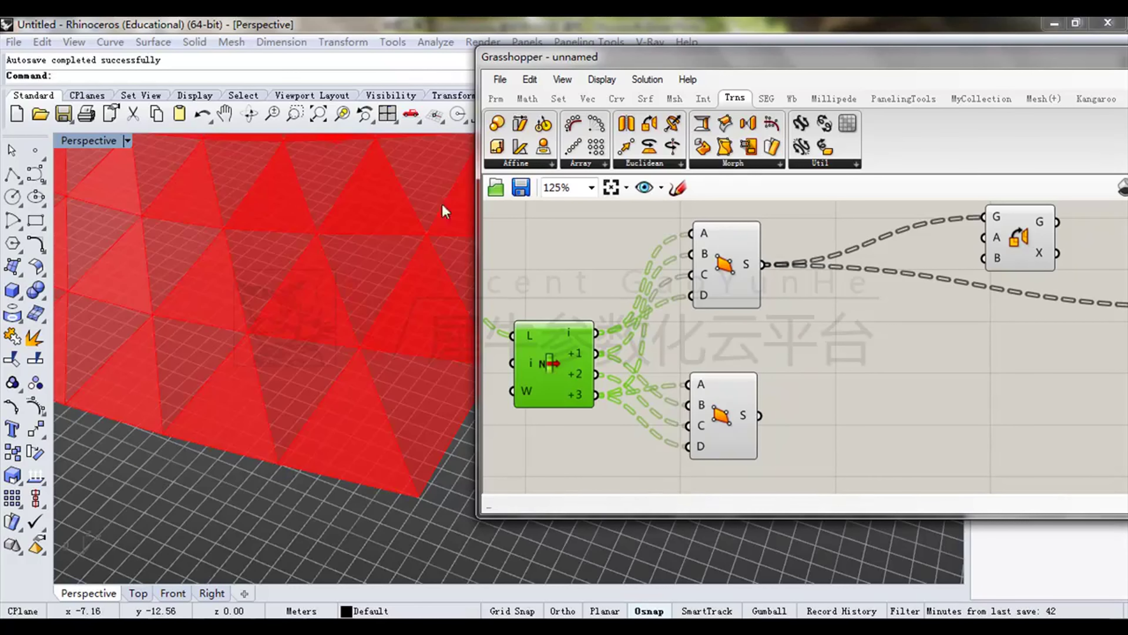
Add a Point parameter, connect List Item's i output to it, and place it between the surface components and Orient.
click(496, 98)
drag(497, 124, 727, 348)
drag(596, 333, 798, 339)
right_drag(796, 341, 677, 328)
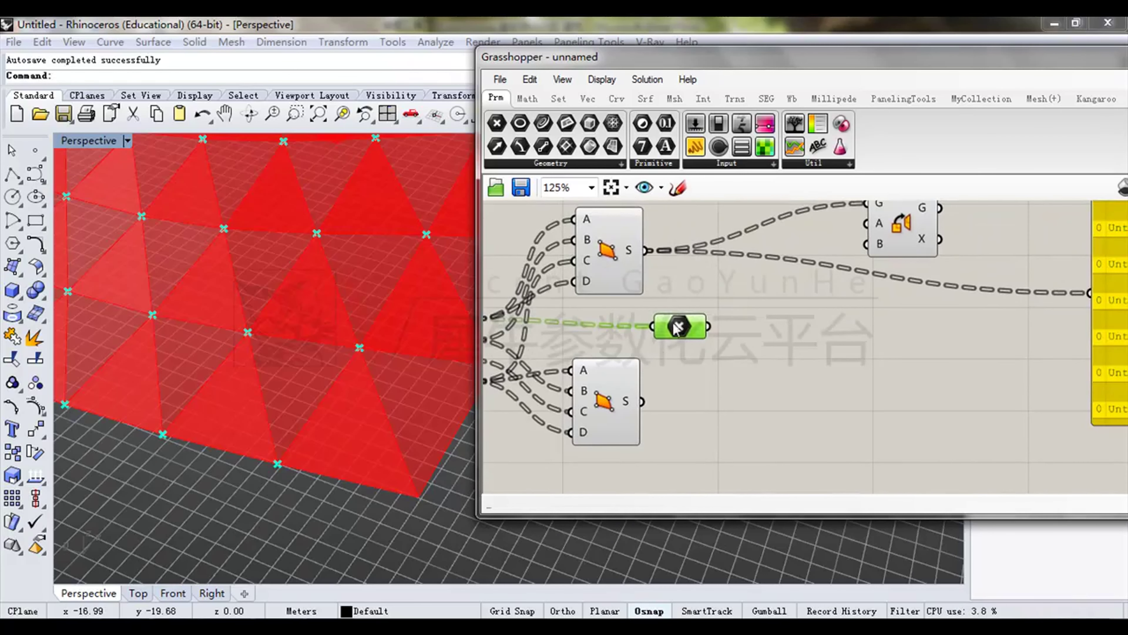
drag(681, 329, 760, 330)
Group the Point parameter and give the group a blob outline.
click(765, 346)
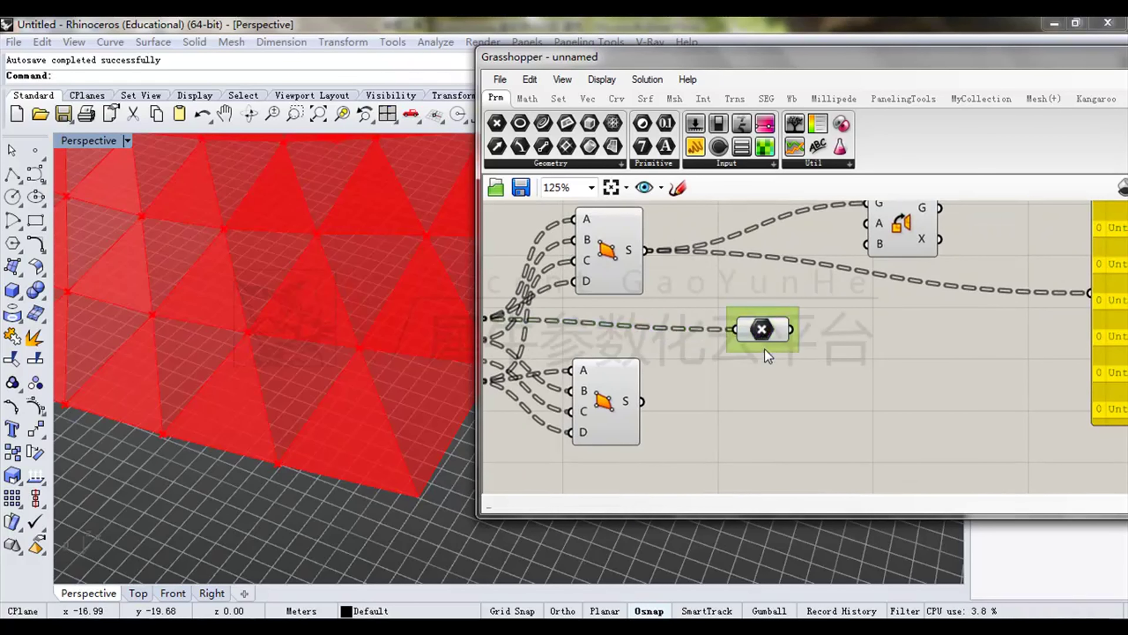
key(ctrl+2)
right_drag(650, 328, 692, 399)
Highlight both 4Point Surface components together, and check the grouped Point parameter's corner points against Orient's inputs.
click(655, 352)
shift+click(653, 444)
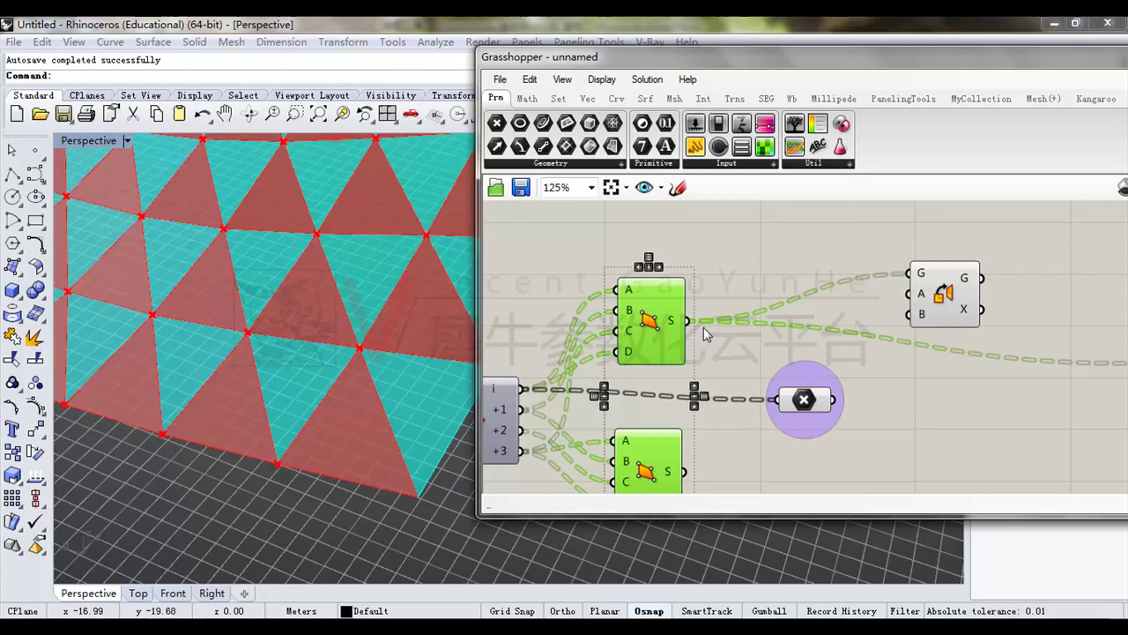
click(757, 375)
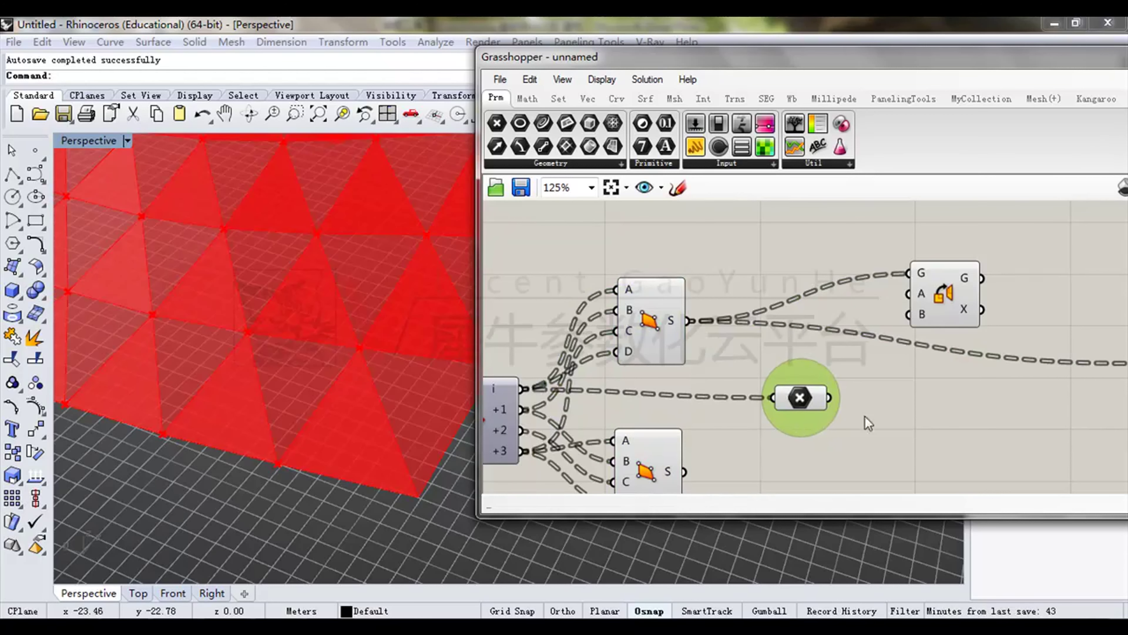
right_drag(931, 401, 847, 395)
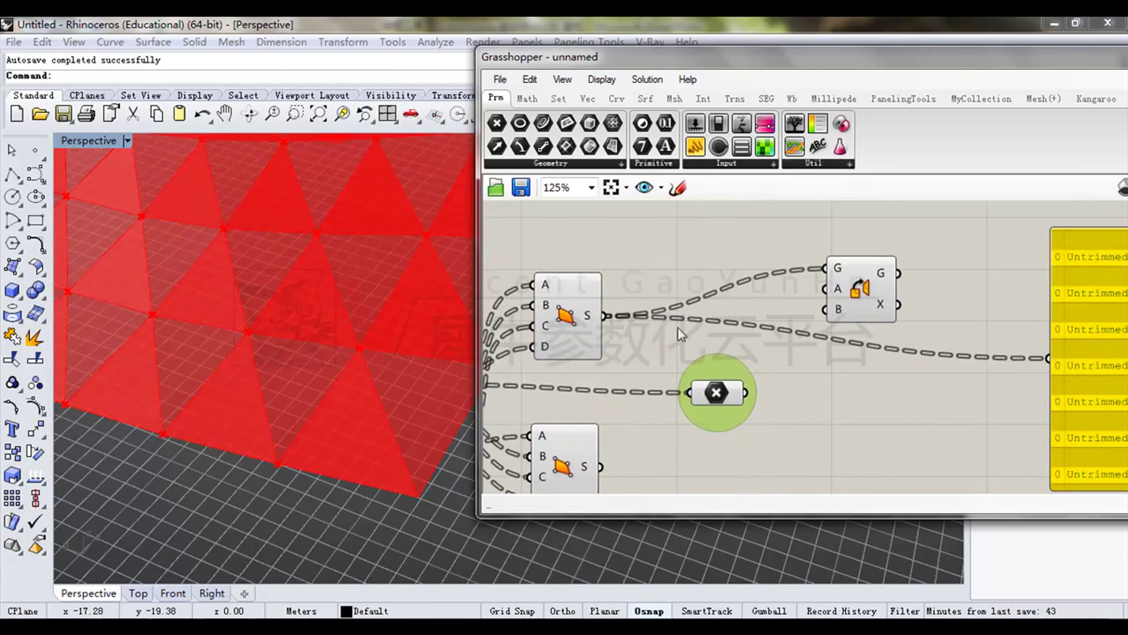
right_drag(782, 285, 693, 279)
click(790, 273)
drag(632, 389, 626, 392)
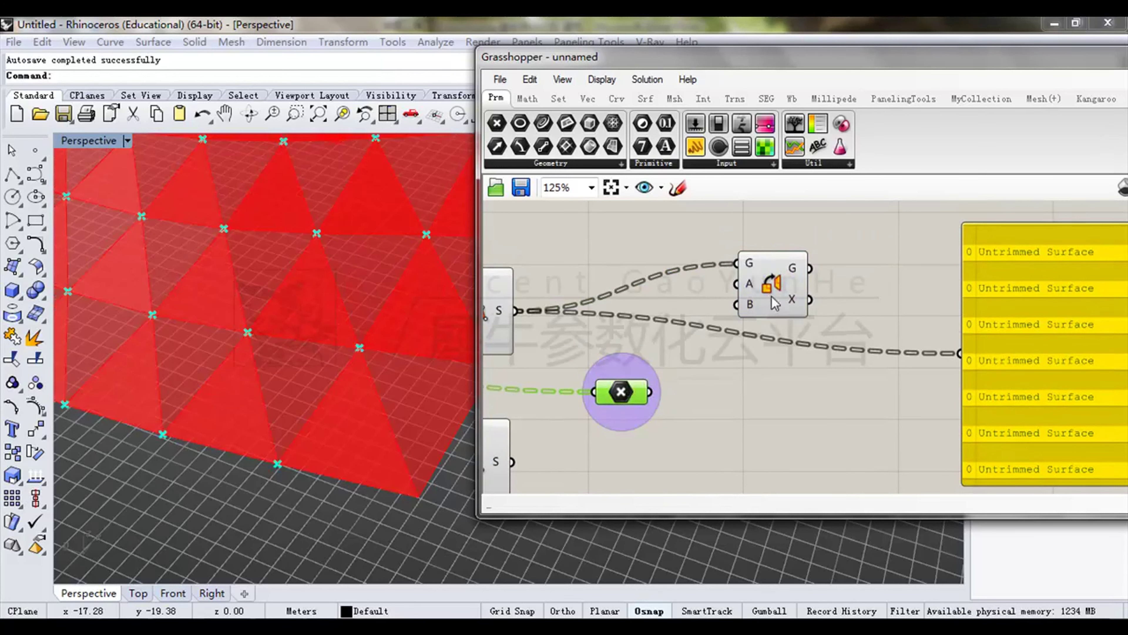
Move Orient and the grouped Point parameter slightly farther from the surface components.
drag(773, 302, 810, 302)
mouse_move(616, 397)
mouse_down()
mouse_move(674, 389)
mouse_move(637, 396)
mouse_up()
right_drag(371, 401, 402, 332)
scroll(372, 391, up, 5)
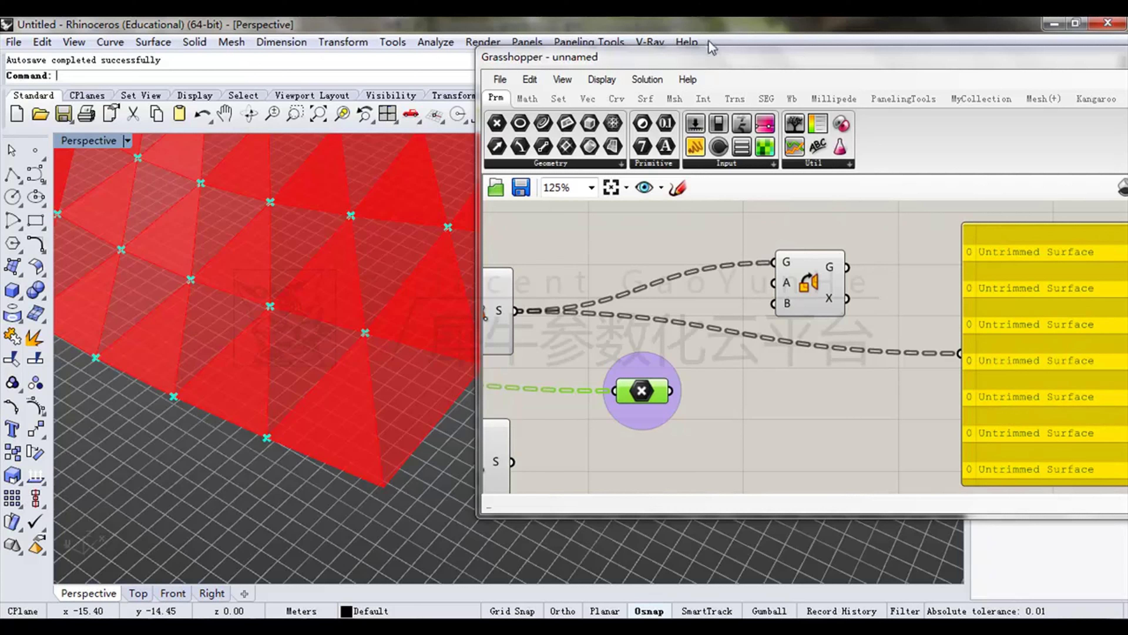
click(591, 101)
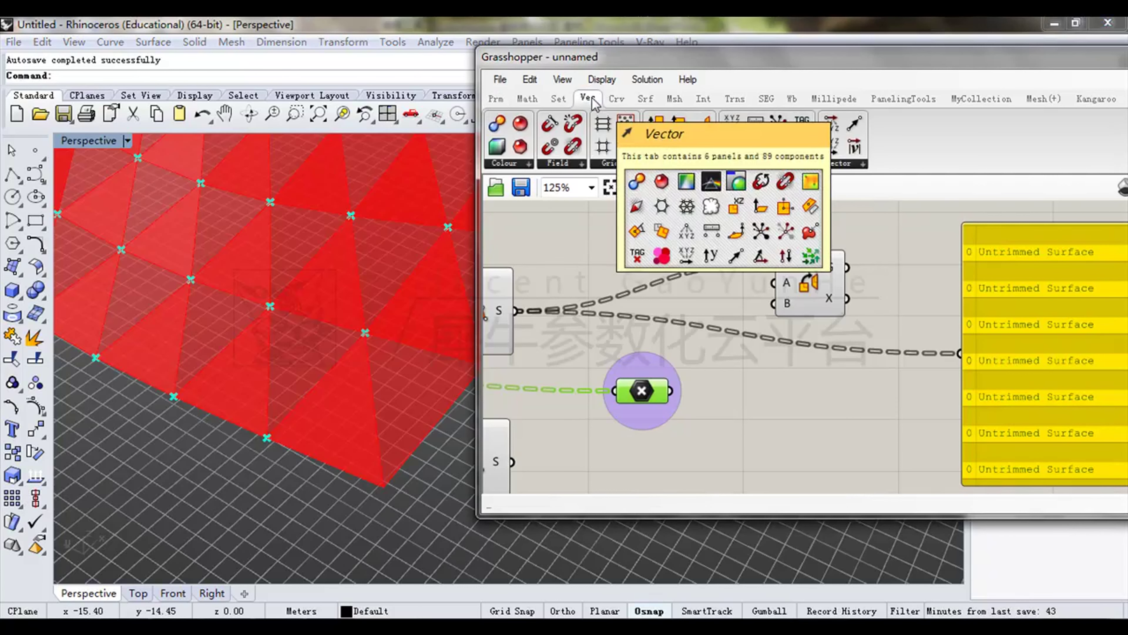
click(675, 165)
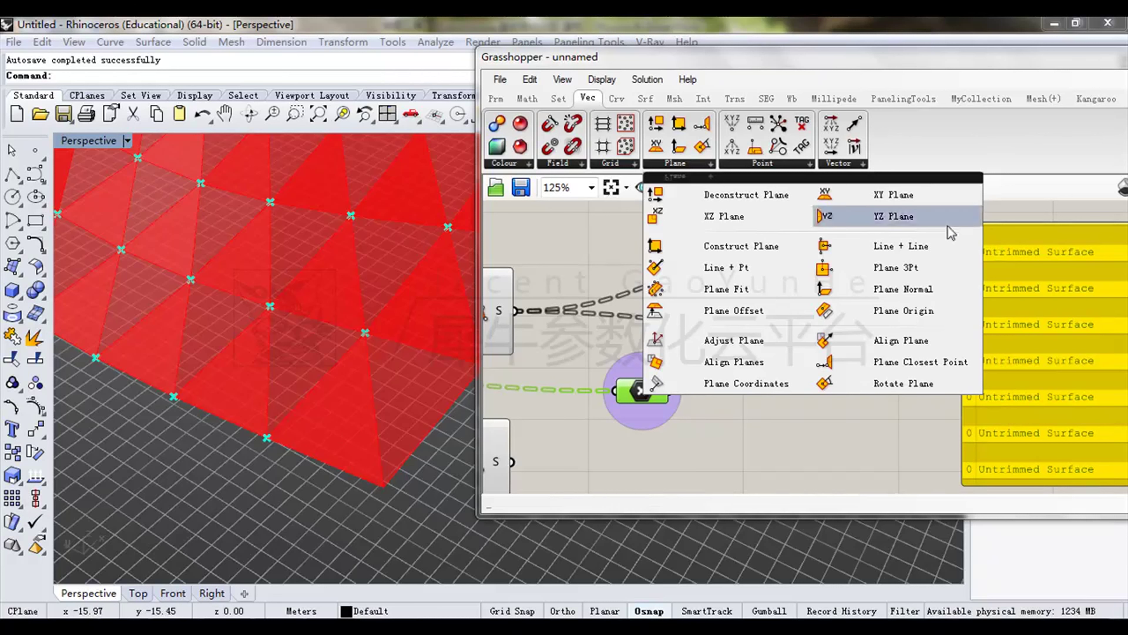
click(919, 255)
click(773, 413)
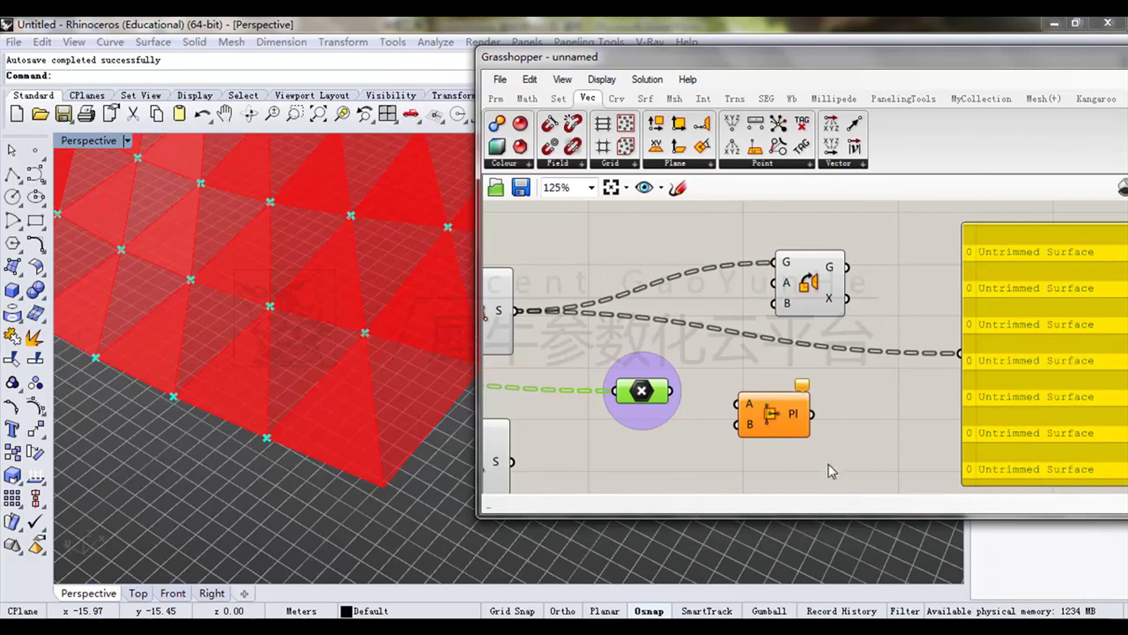
key(Delete)
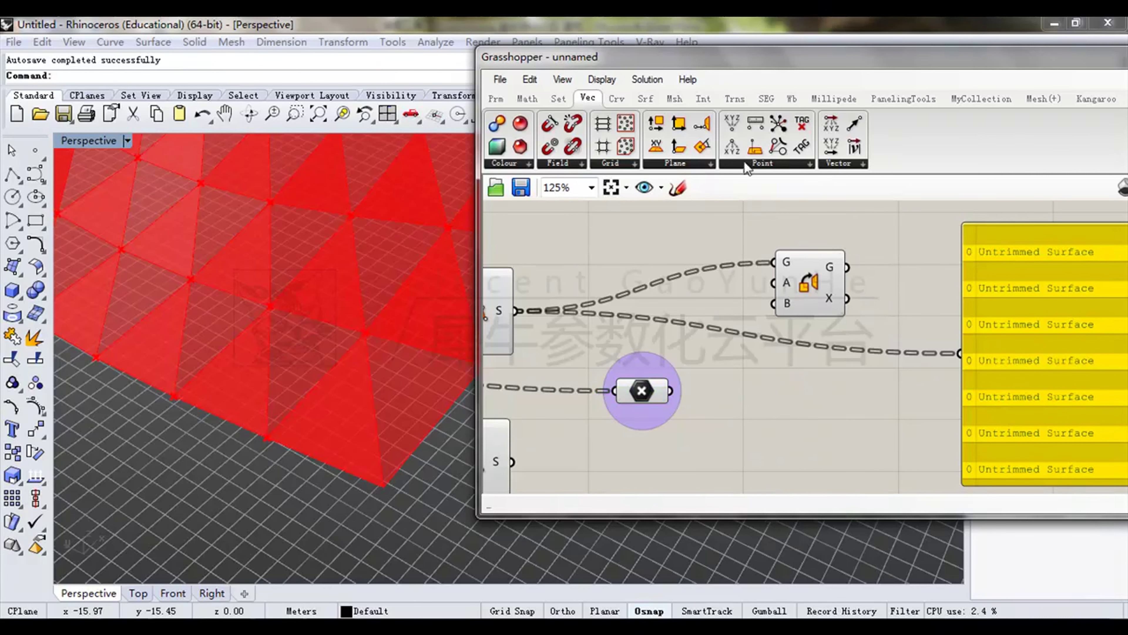
Add a Plane 3Pt component below Orient, beside the grouped Point parameter.
click(690, 166)
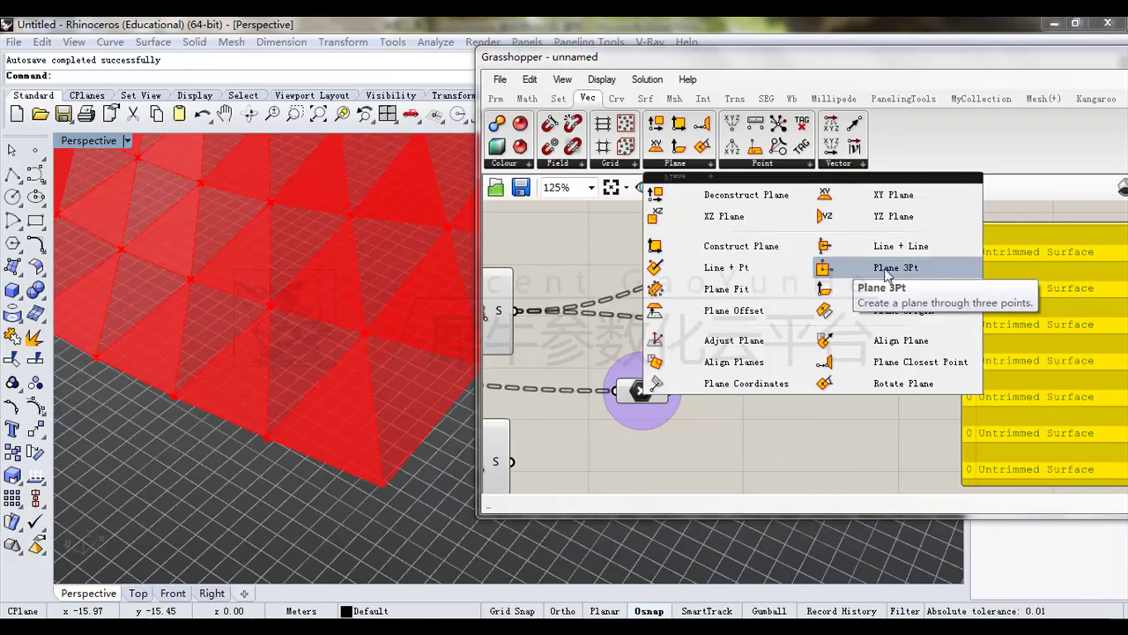
click(903, 274)
click(775, 371)
right_drag(778, 376, 742, 309)
drag(749, 319, 749, 340)
right_drag(749, 340, 782, 350)
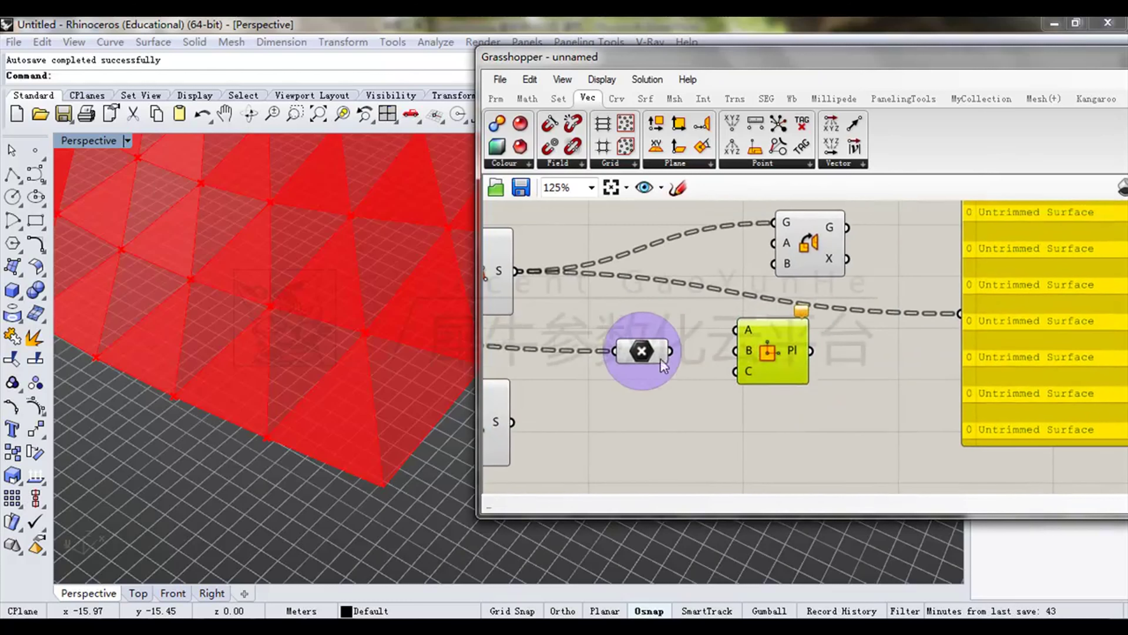
Connect the grouped Point parameter to Plane 3Pt's B input, and compare the component's icon with the triangle corners.
click(660, 359)
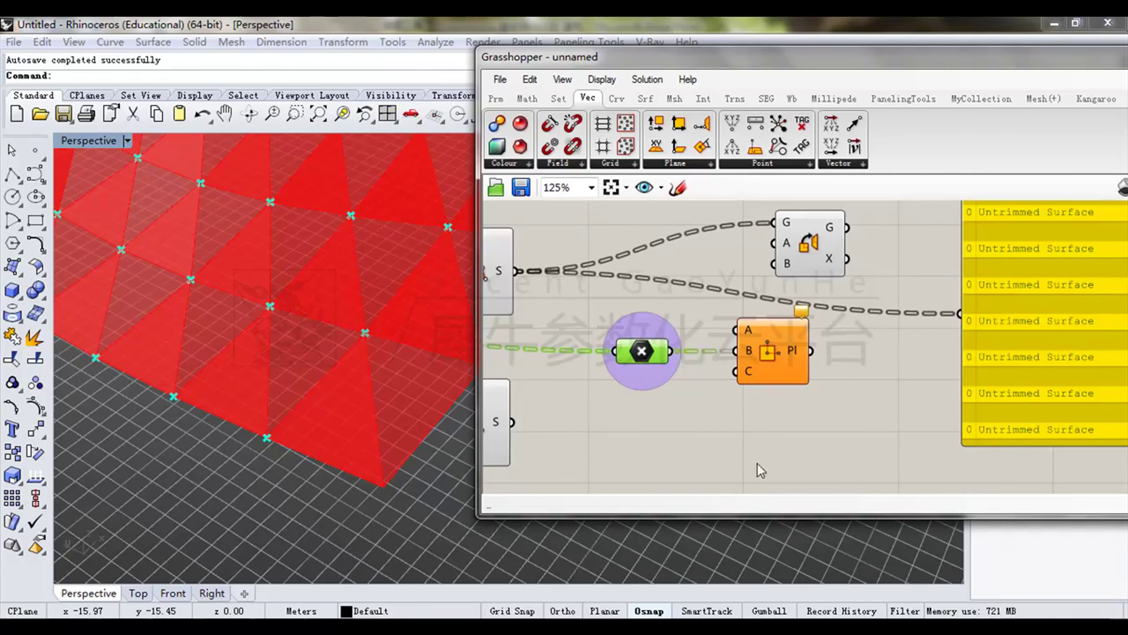
right_drag(760, 466, 731, 465)
scroll(765, 369, up, 5)
right_drag(765, 369, 769, 284)
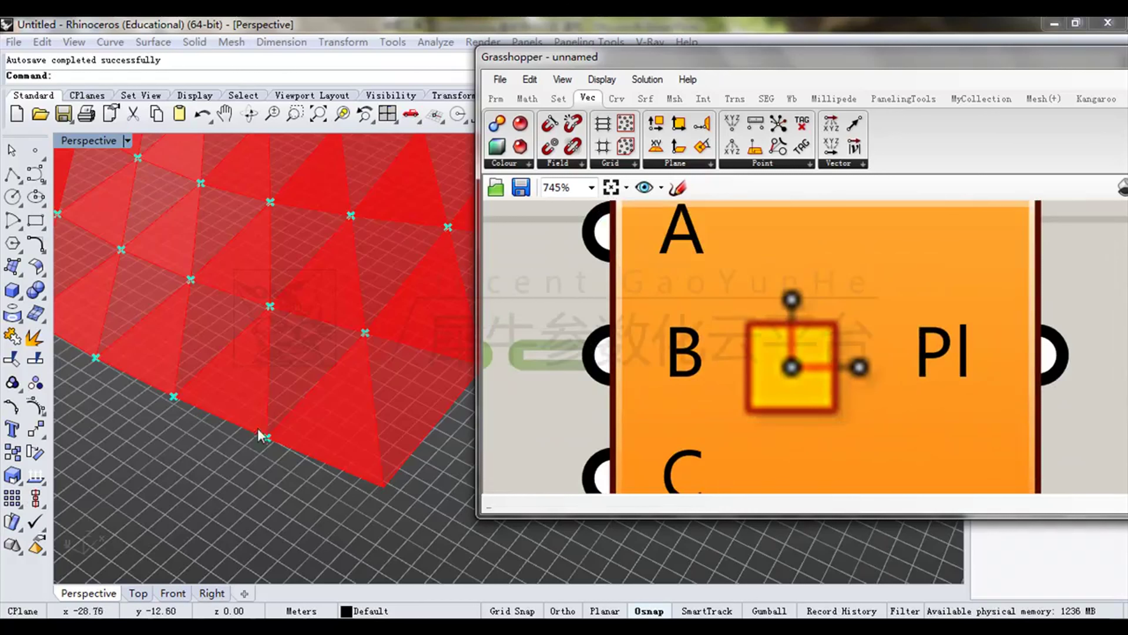
scroll(770, 353, down, 3)
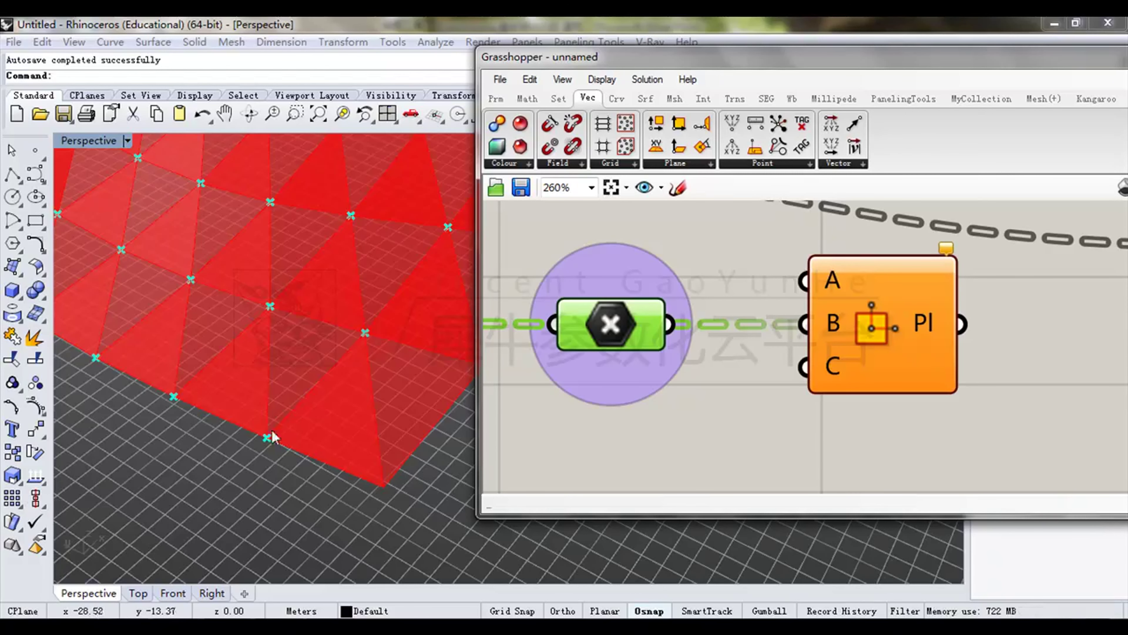
scroll(1048, 308, down, 5)
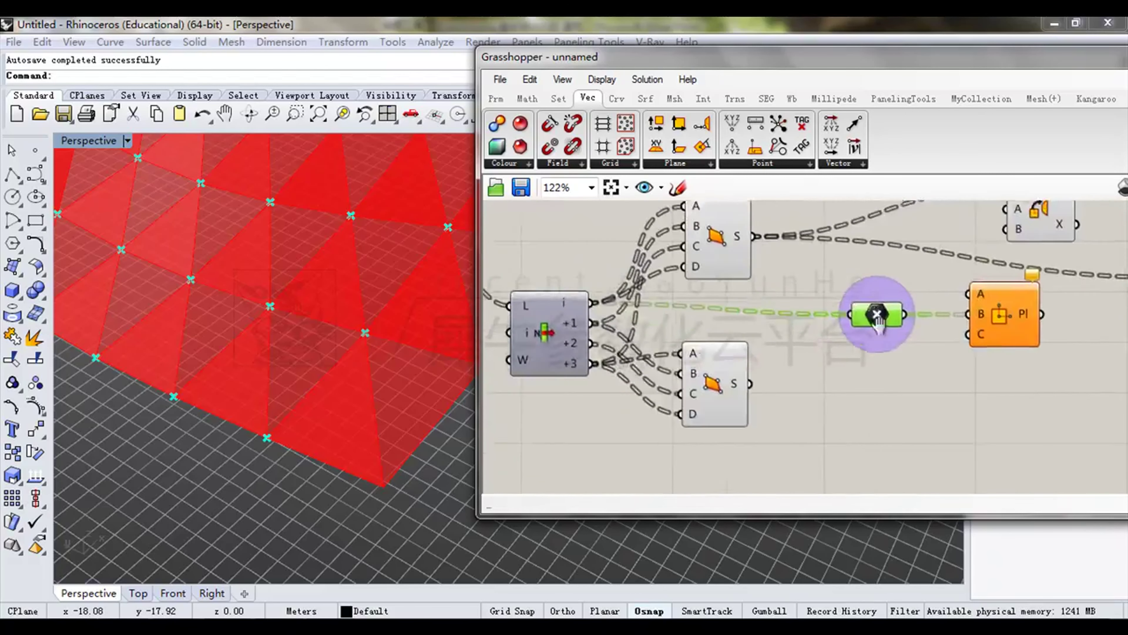
Move the second 4Point Surface and the grouped Point parameter down to free canvas space above the parameter.
right_drag(706, 337, 715, 336)
drag(761, 370, 763, 411)
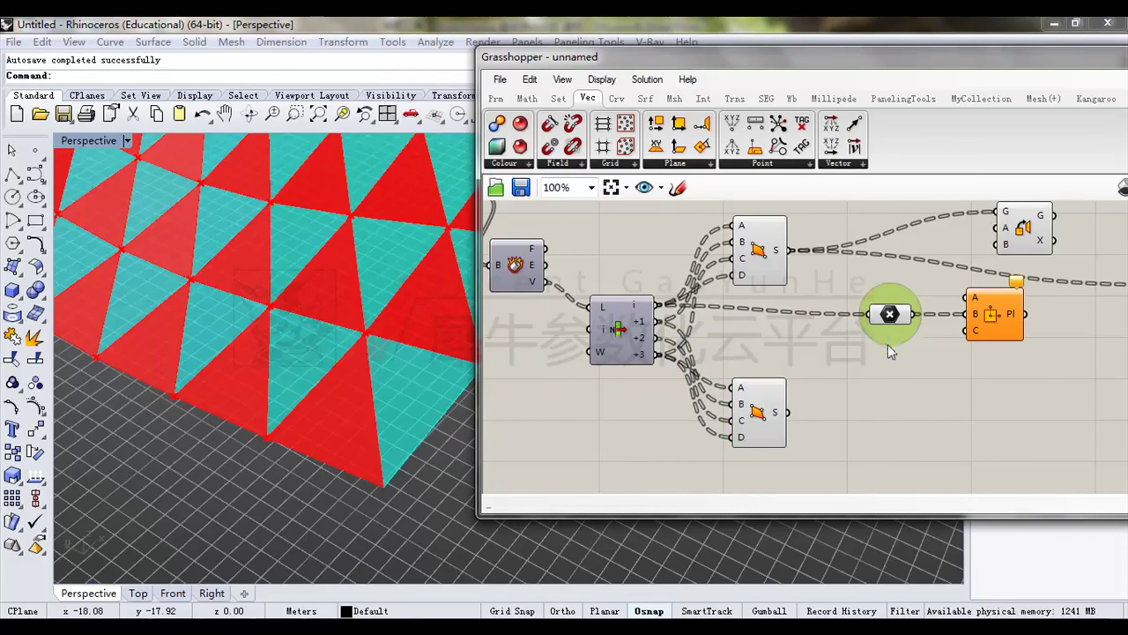
drag(885, 317, 885, 333)
click(839, 291)
Add Point parameters above and below the grouped one, and connect List Item's +3 output to the upper one.
click(496, 98)
drag(497, 123, 821, 316)
drag(659, 355, 890, 288)
drag(497, 122, 897, 371)
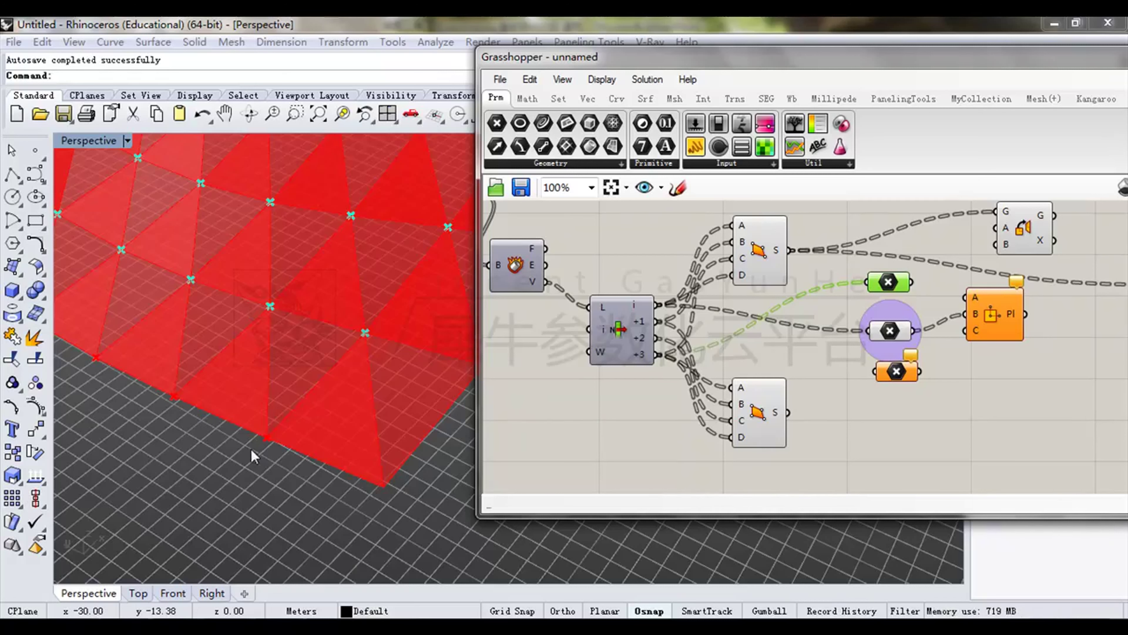
Check the corner points in the model, align the upper Point parameter, and connect List Item's +1 output to the lower one.
right_drag(935, 331, 931, 308)
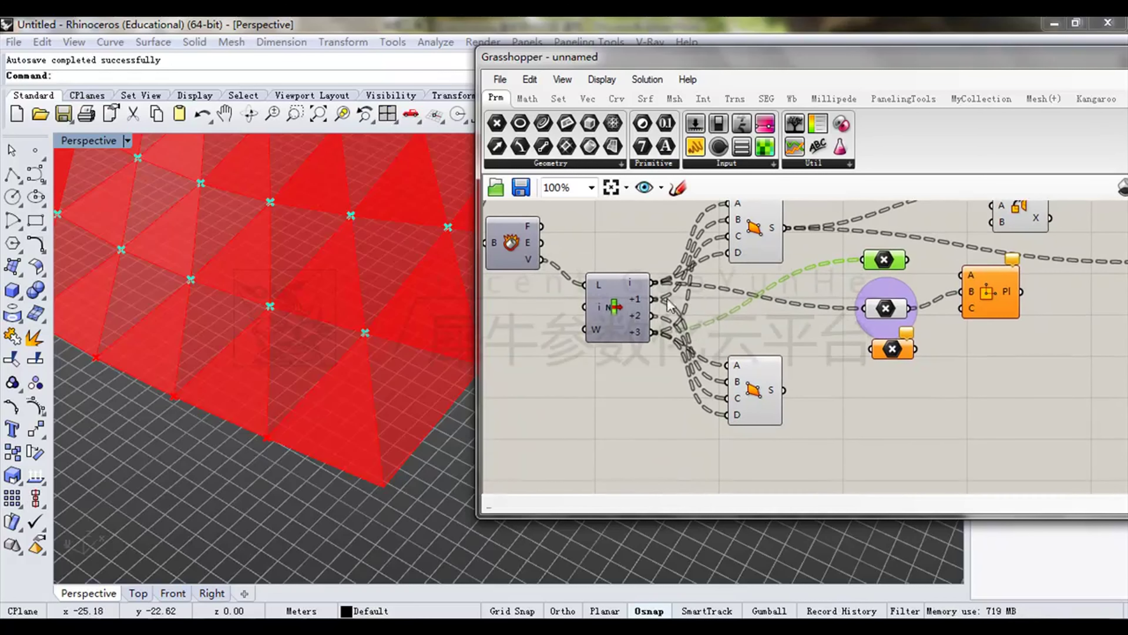
right_drag(269, 434, 234, 428)
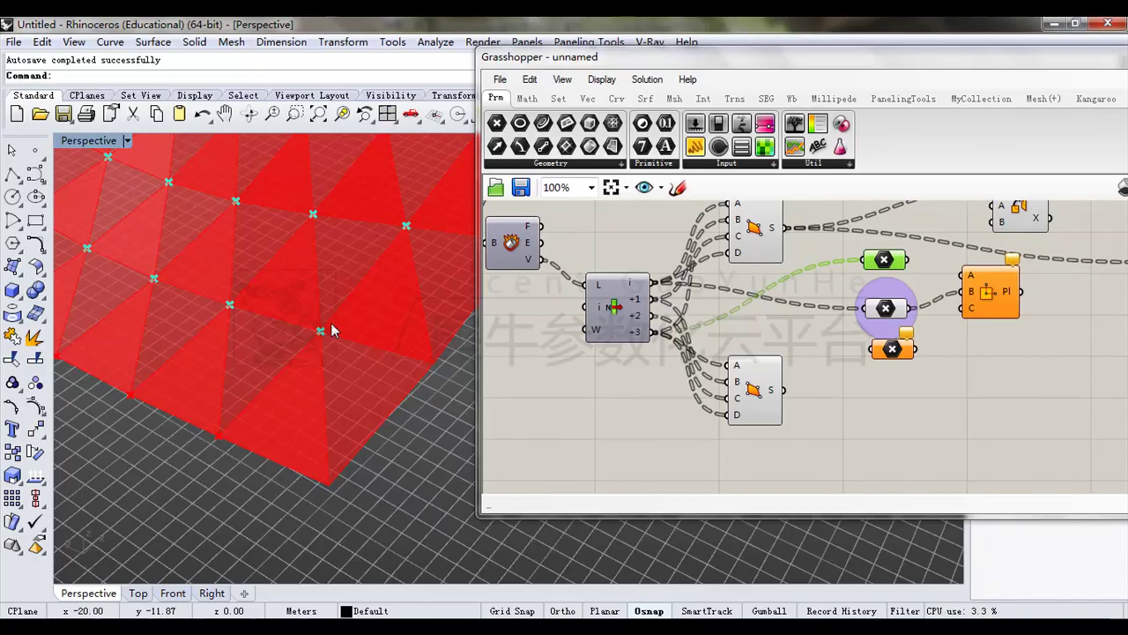
right_drag(805, 315, 787, 324)
drag(866, 269, 870, 269)
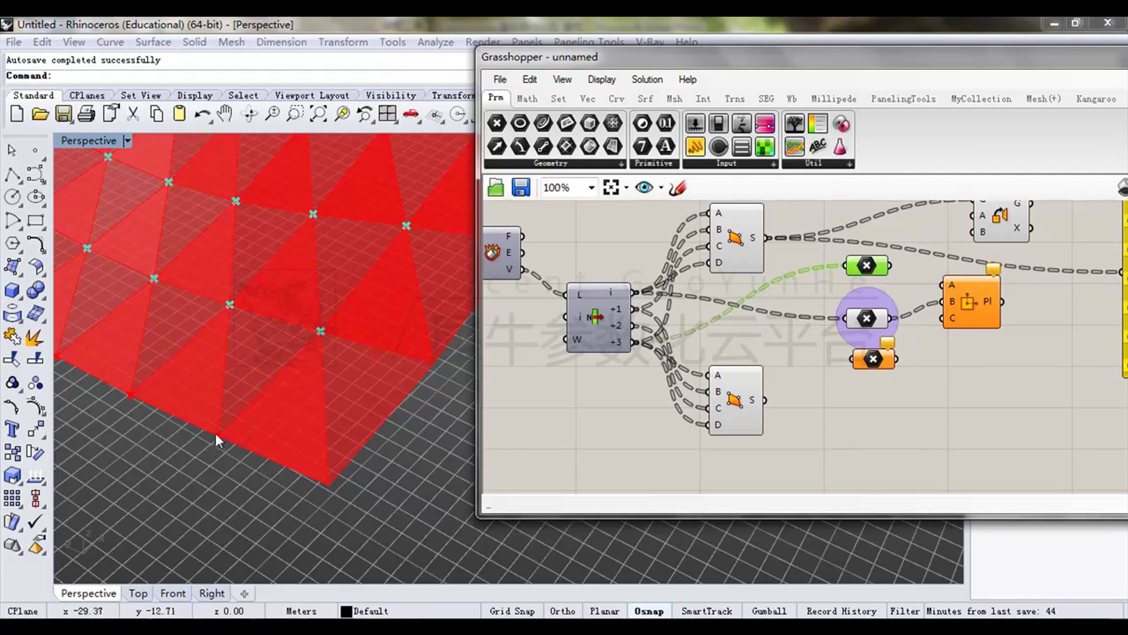
right_drag(802, 354, 804, 337)
drag(636, 291, 867, 354)
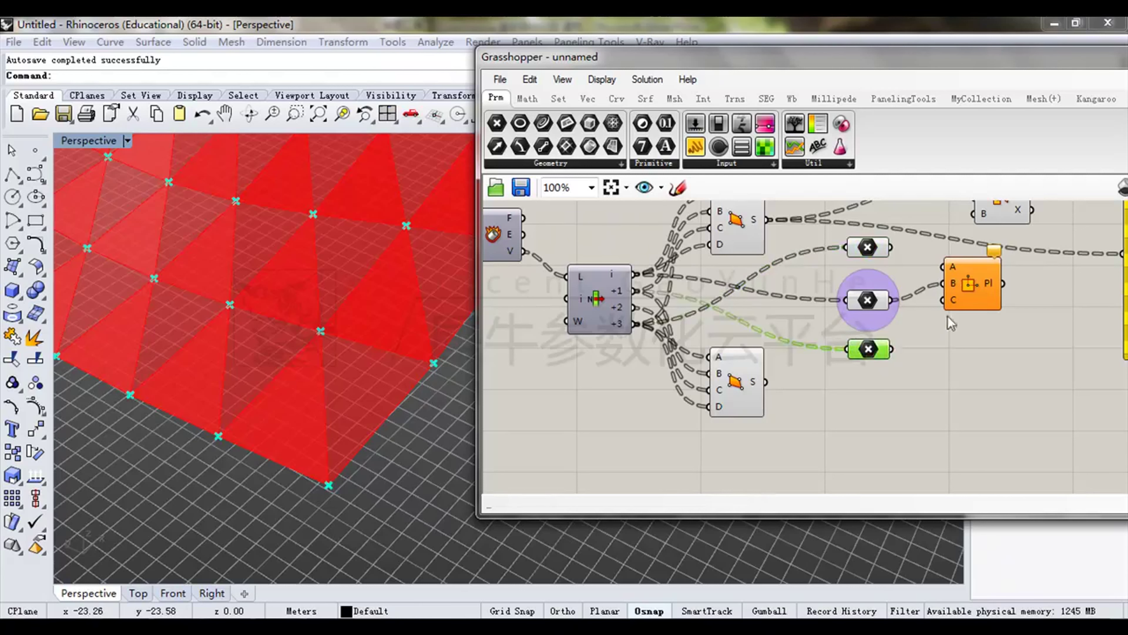
Connect the upper Point parameter to Plane 3Pt's A input and the lower one to its C input.
scroll(873, 260, up, 3)
drag(783, 254, 859, 284)
drag(861, 338, 781, 416)
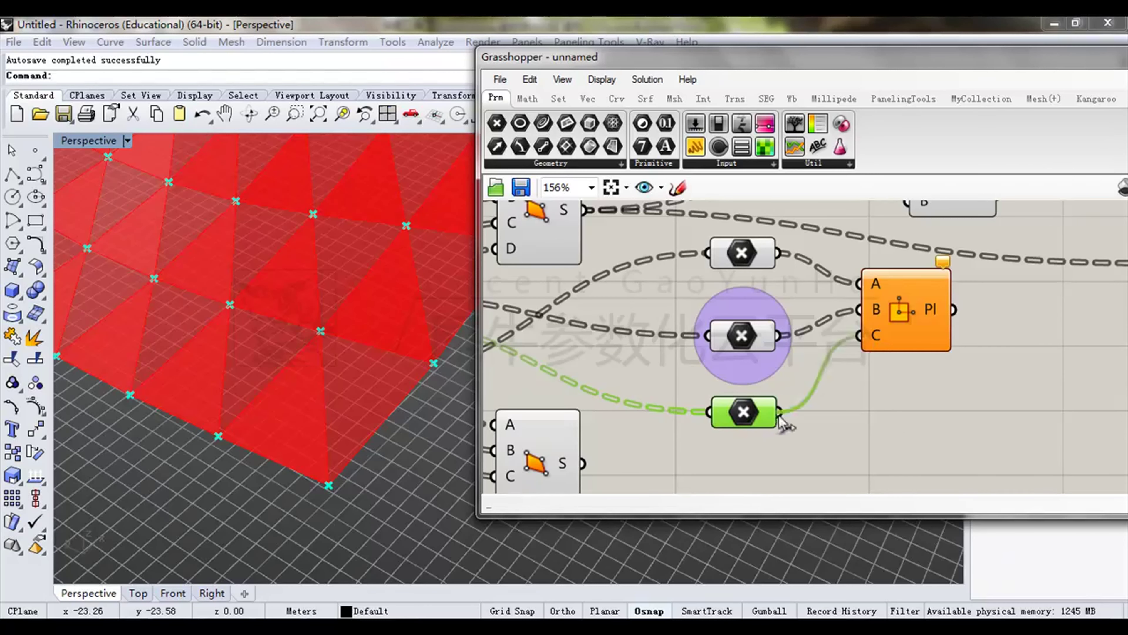
Highlight Plane 3Pt and examine its planes across the triangulated surface, both overall and close up near the corner.
click(900, 306)
scroll(364, 331, down, 8)
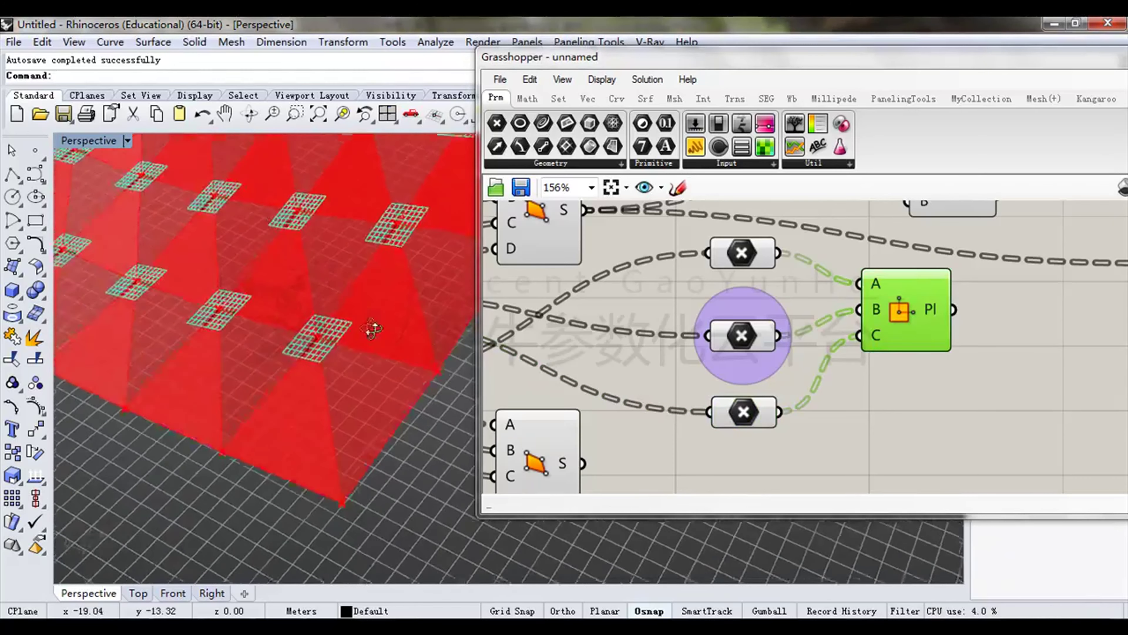
scroll(394, 335, up, 5)
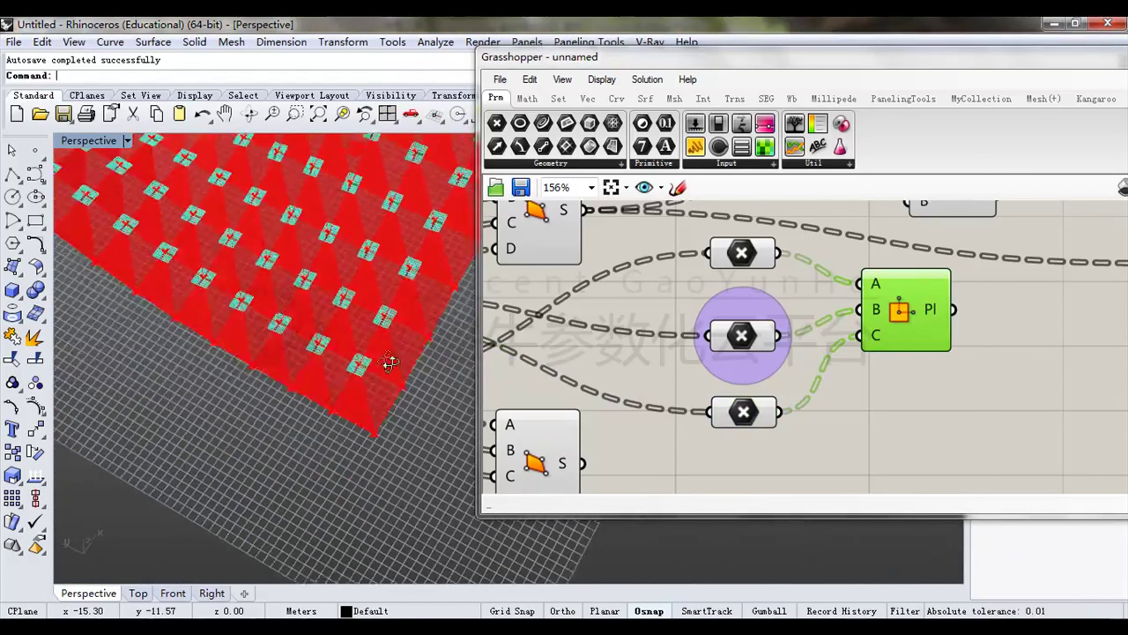
drag(932, 312, 910, 386)
right_drag(195, 349, 224, 378)
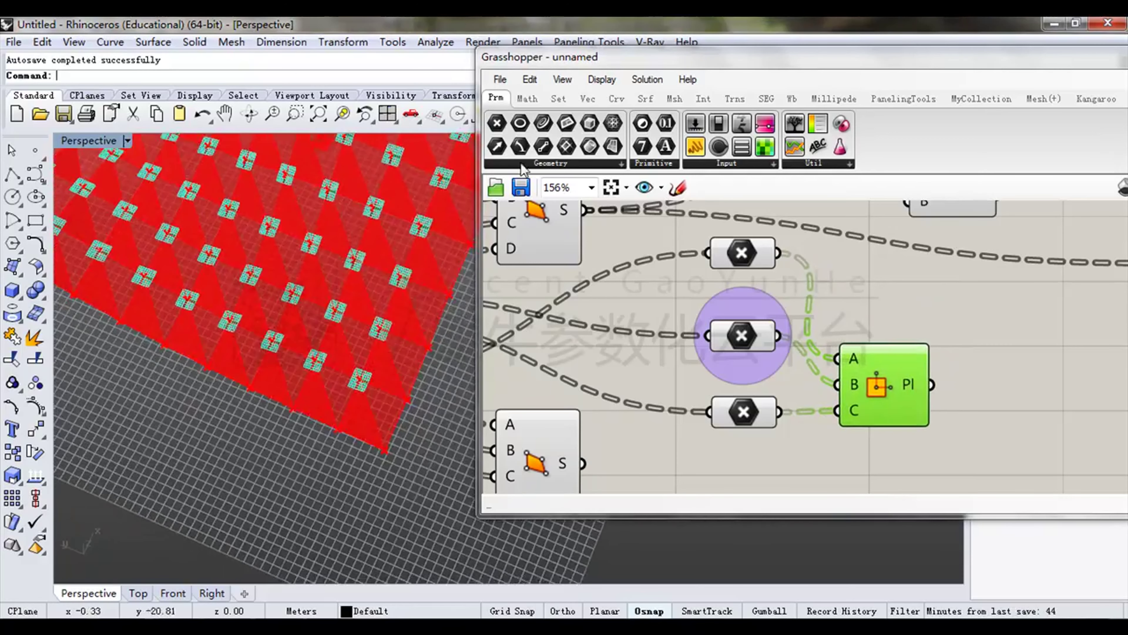
scroll(316, 375, up, 5)
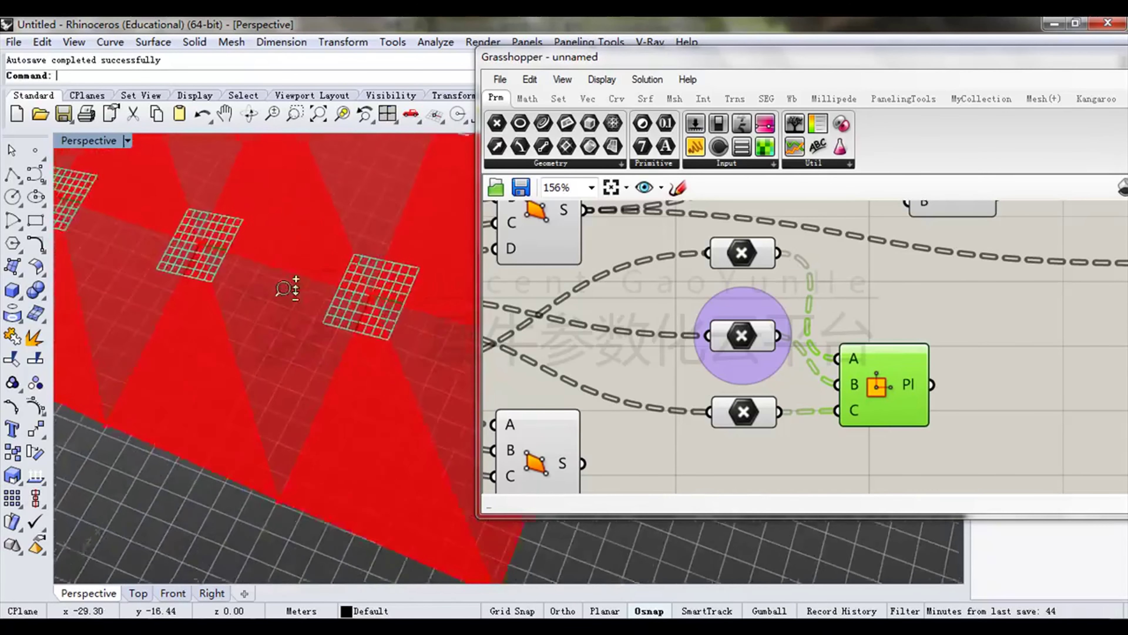
right_drag(316, 376, 316, 338)
scroll(329, 293, down, 10)
shift+right_drag(335, 267, 330, 355)
scroll(300, 325, up, 8)
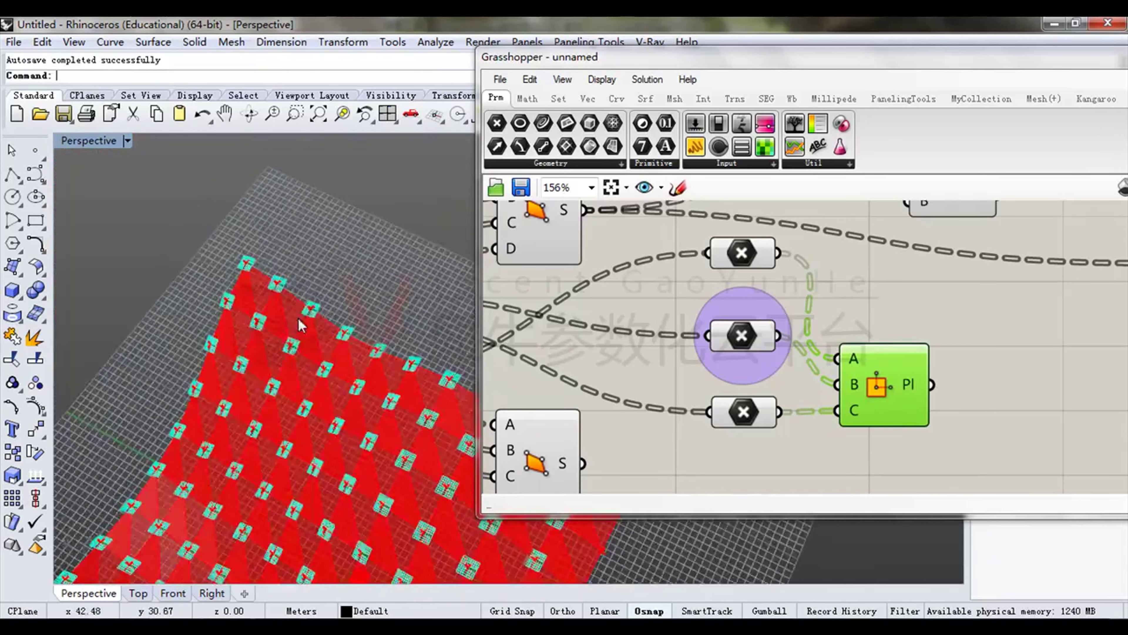
right_drag(272, 262, 284, 327)
scroll(307, 344, down, 7)
shift+right_drag(311, 411, 327, 307)
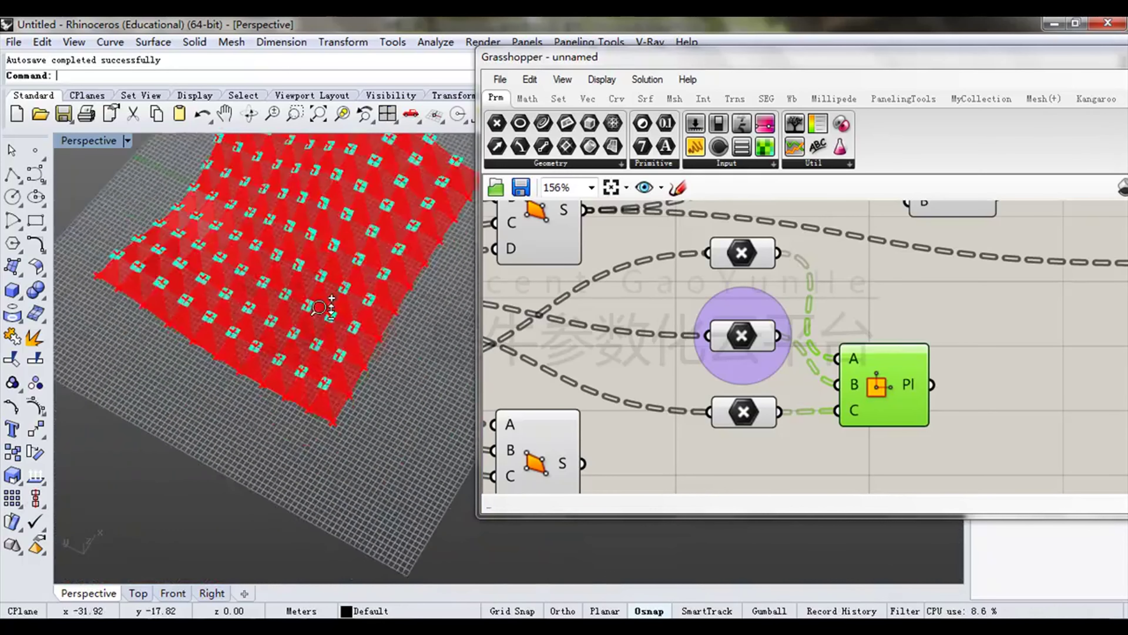
scroll(270, 395, up, 8)
shift+right_drag(269, 391, 266, 395)
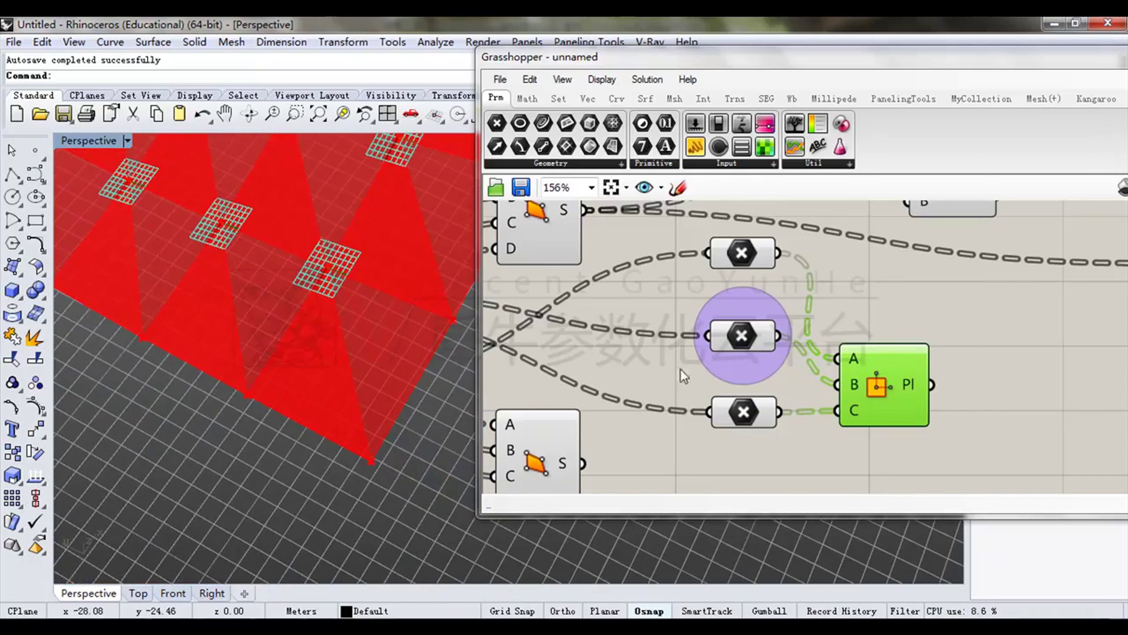
Realign Plane 3Pt and the grouped Point parameter in a row, and reposition the Grasshopper window over the model view.
drag(871, 379, 868, 337)
drag(748, 340, 748, 346)
click(901, 347)
mouse_move(291, 315)
right_down()
mouse_move(244, 182)
mouse_move(287, 309)
right_up()
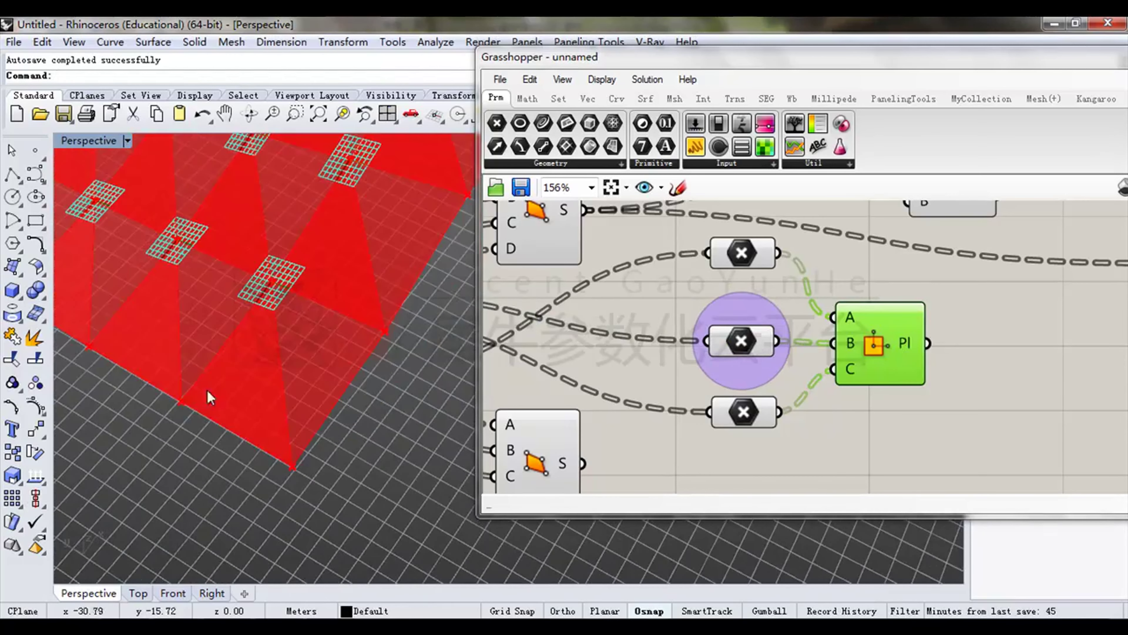
drag(585, 67, 660, 78)
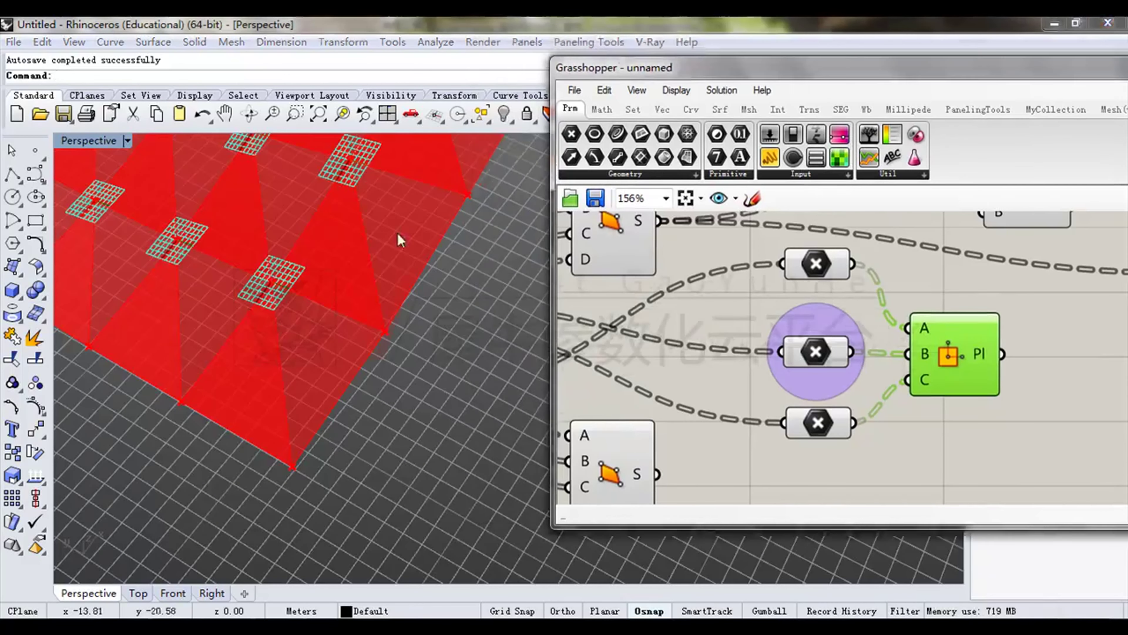
drag(765, 78, 649, 58)
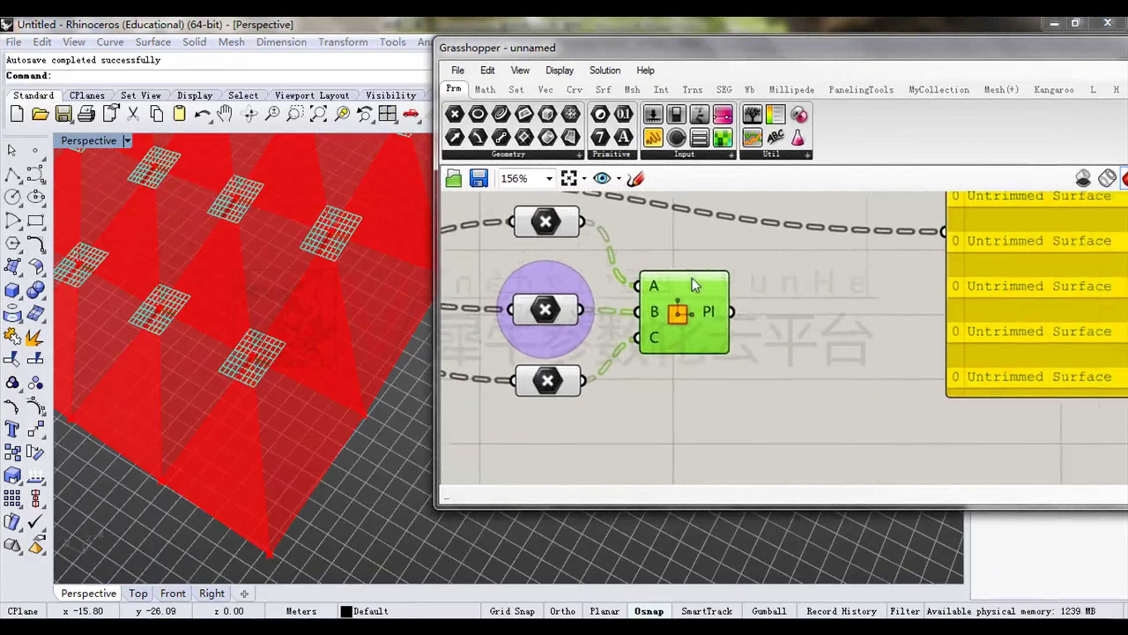
Add a Construct Plane component beside Plane 3Pt, leaving a gap between the two.
scroll(692, 278, down, 2)
click(555, 91)
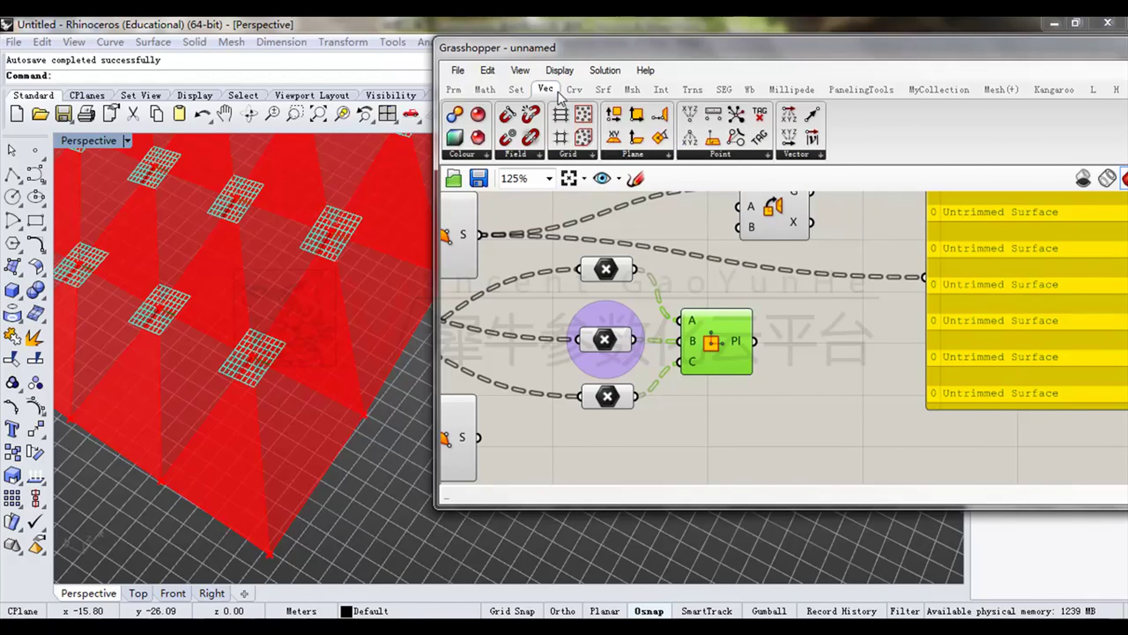
click(648, 154)
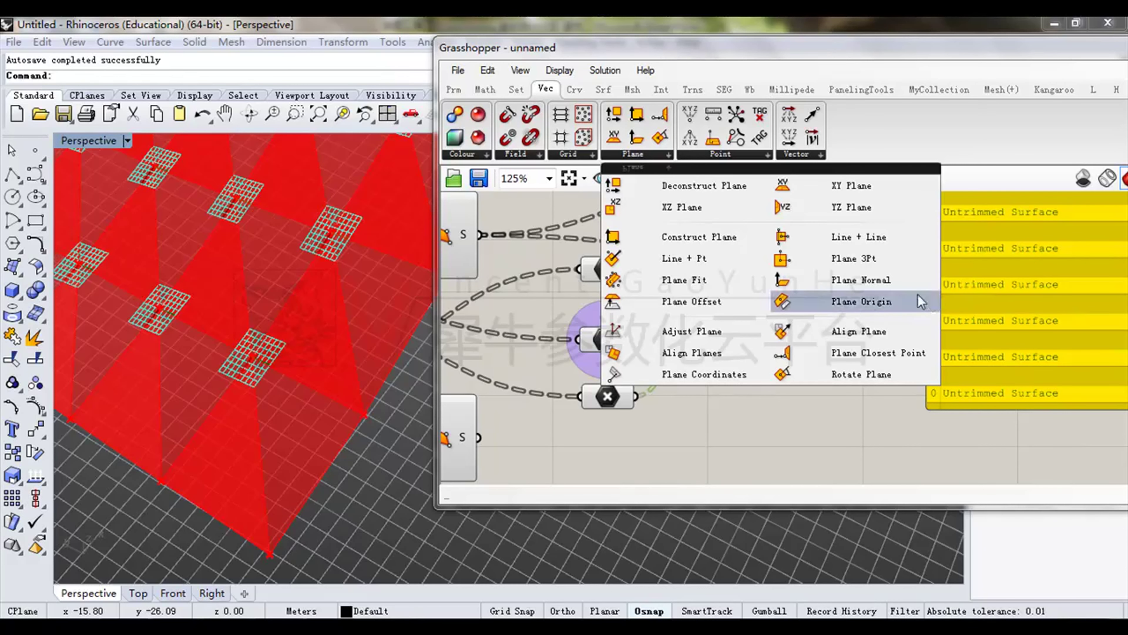
click(706, 242)
click(815, 366)
scroll(820, 355, up, 3)
drag(833, 352, 873, 342)
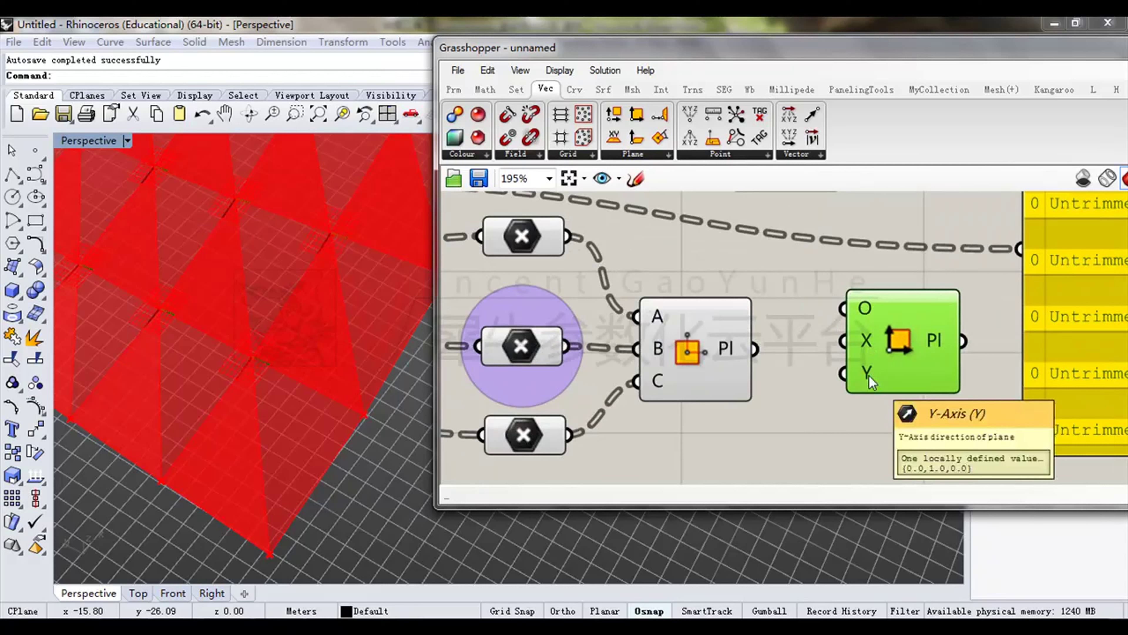
Move the panel listing the untrimmed surfaces up, away from the plane components.
click(711, 349)
right_drag(881, 345, 746, 383)
scroll(803, 337, down, 2)
drag(968, 373, 1029, 259)
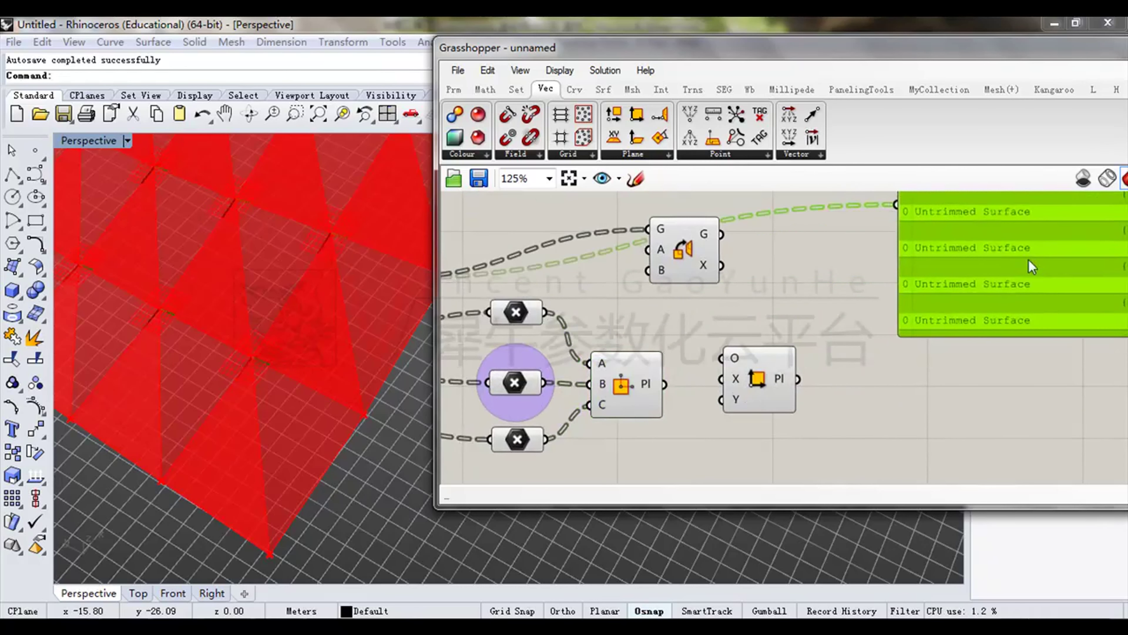
right_drag(626, 370, 695, 362)
Highlight Plane 3Pt to examine one plane's axes up close, and move Construct Plane slightly closer to it.
click(705, 385)
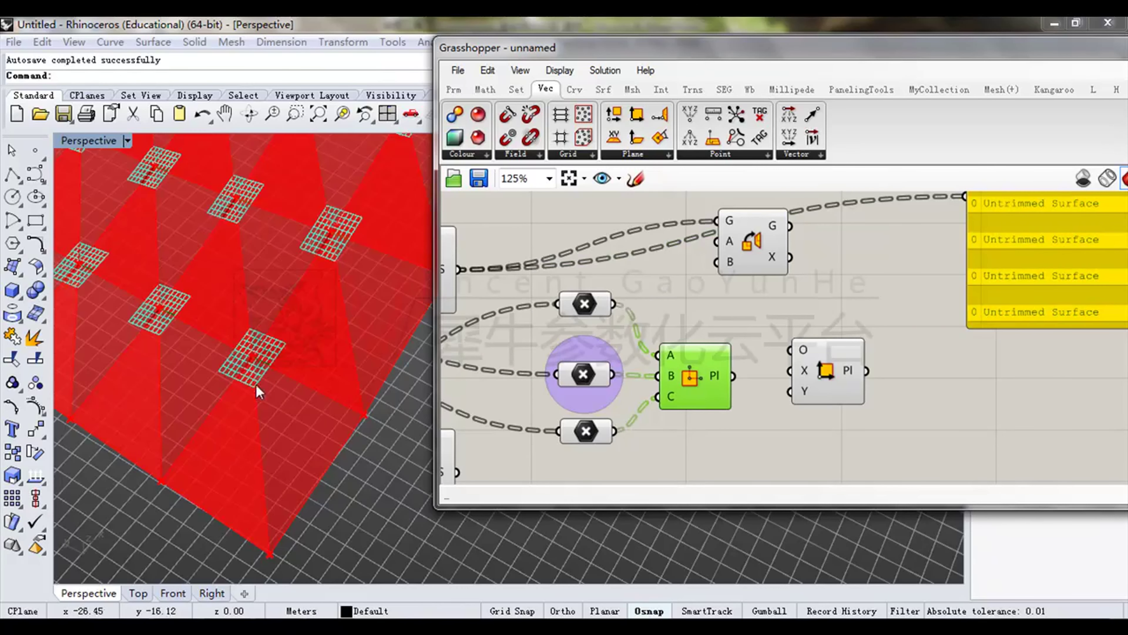
scroll(256, 349, up, 6)
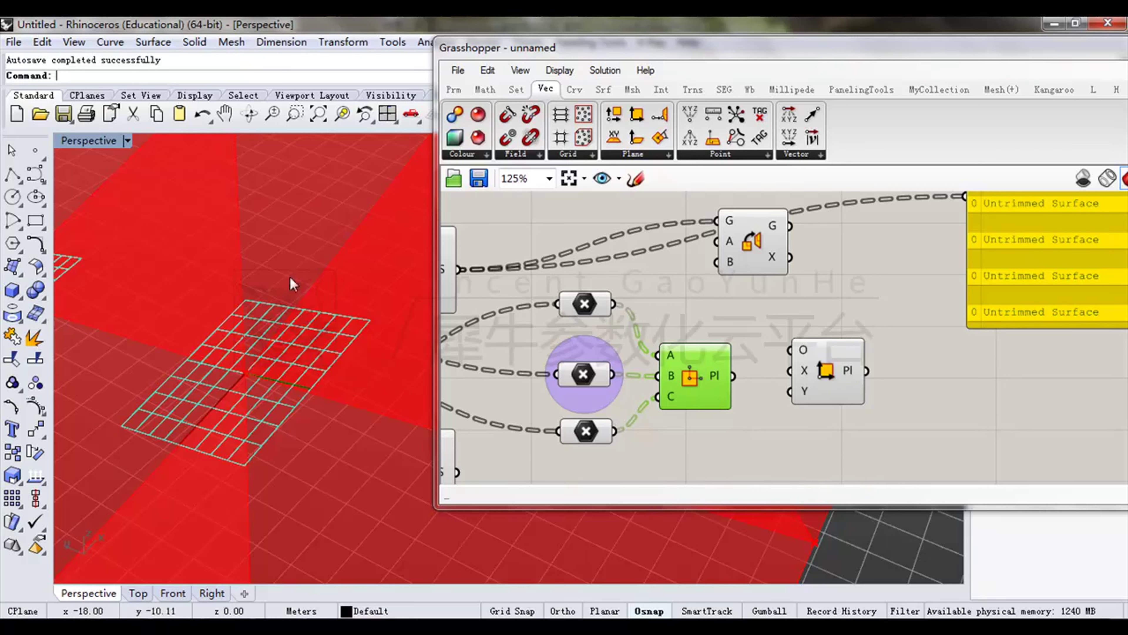
drag(820, 381, 804, 383)
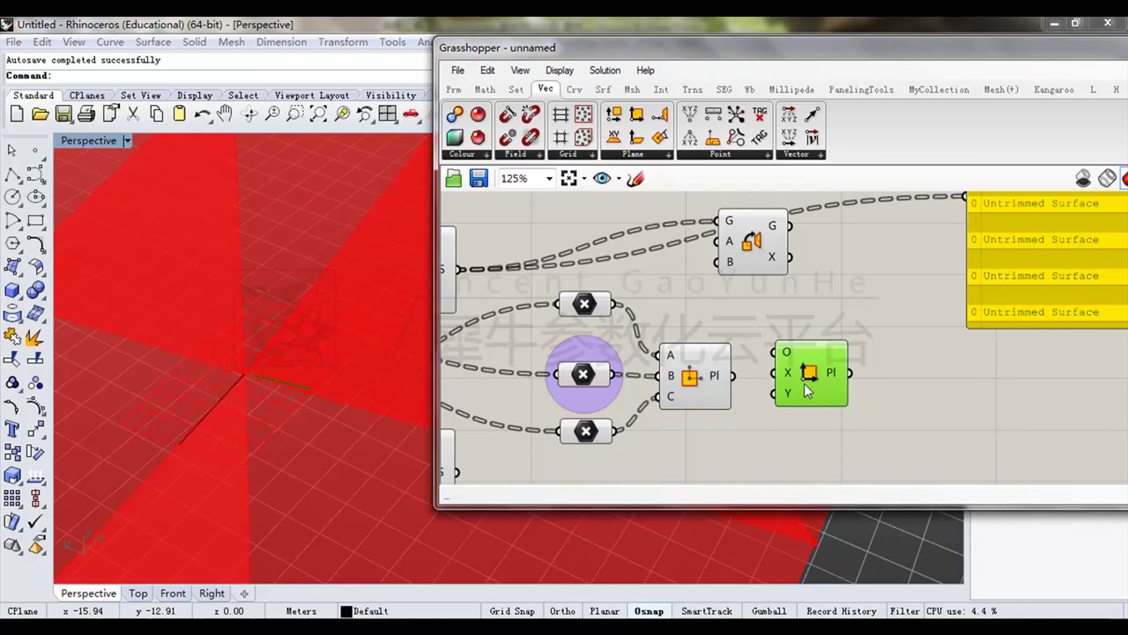
Move Construct Plane farther away from Plane 3Pt, and highlight Plane 3Pt to view its planes on the panels.
click(864, 392)
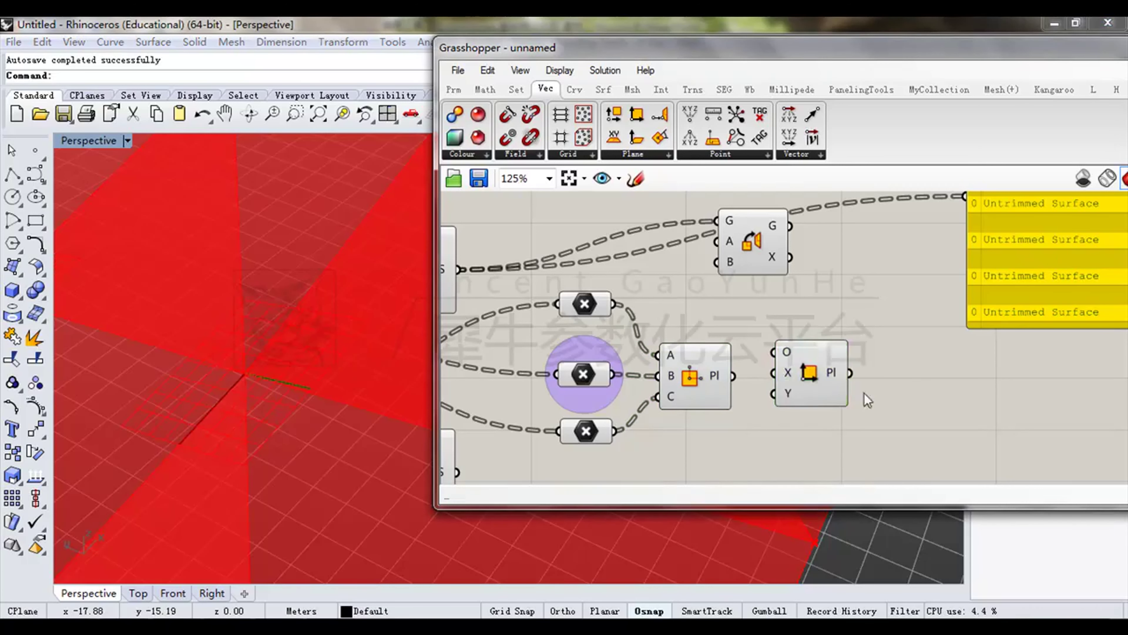
scroll(817, 396, up, 2)
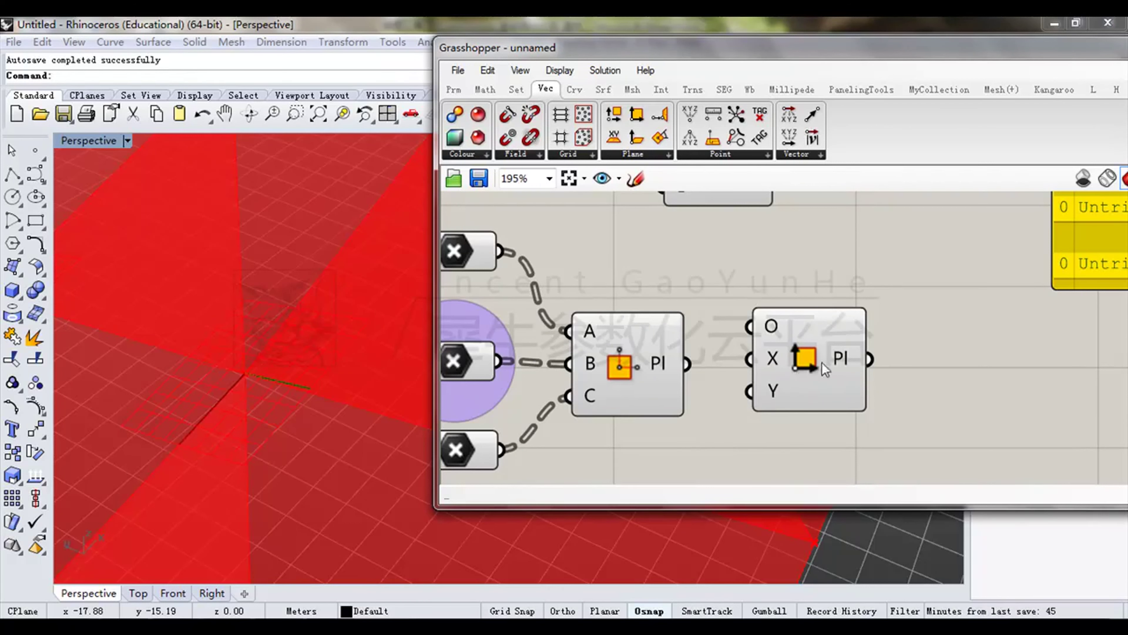
click(775, 358)
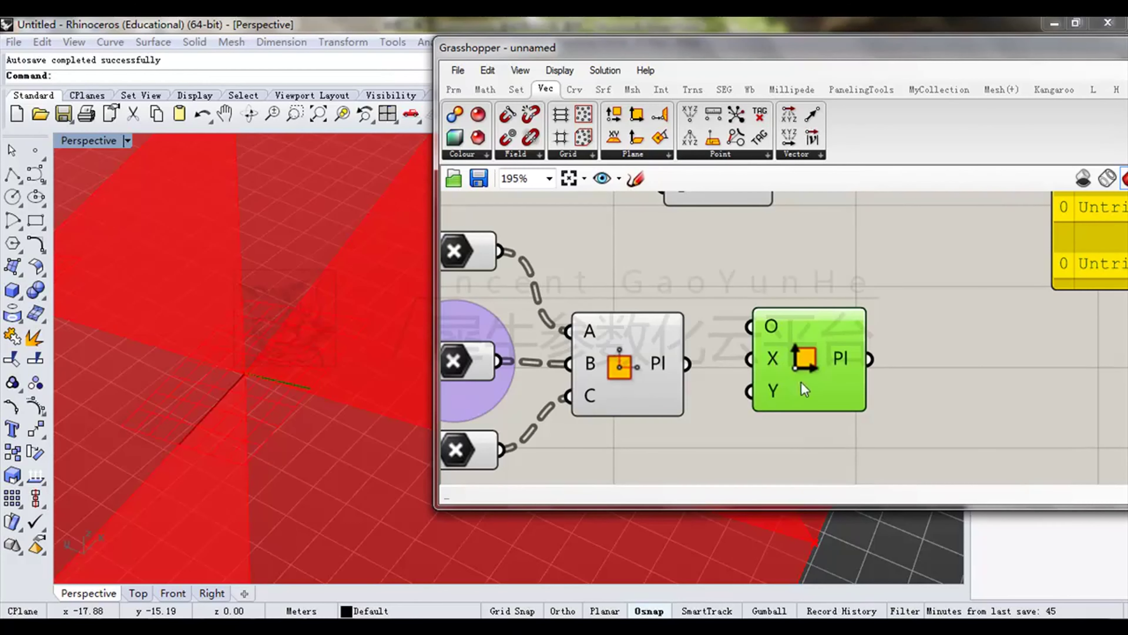
scroll(804, 392, down, 1)
drag(802, 361, 897, 362)
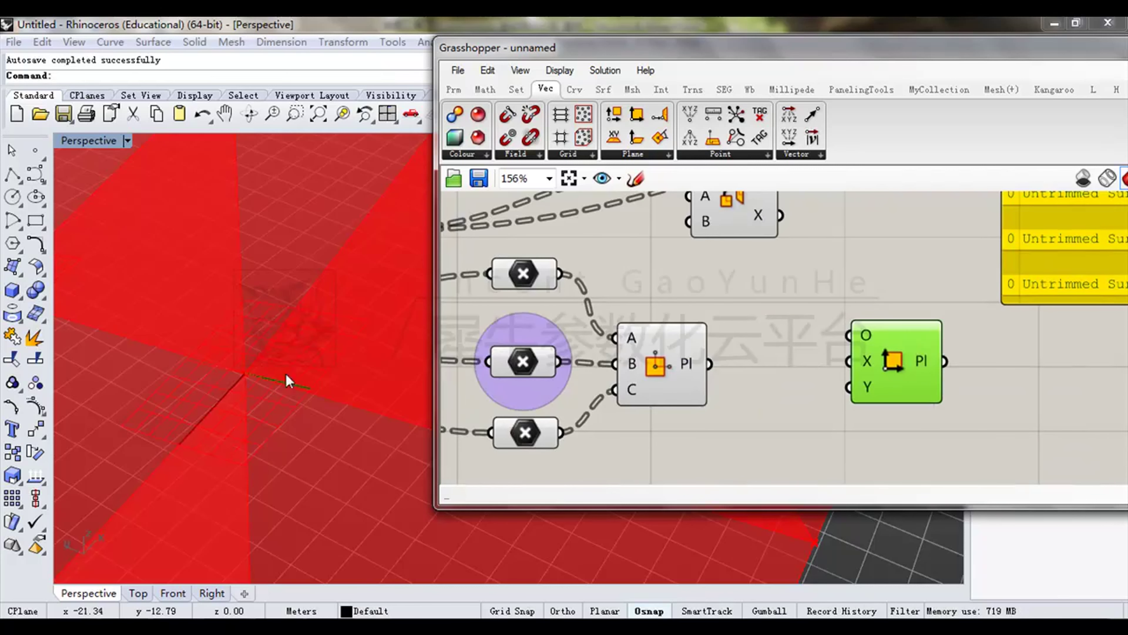
click(662, 354)
scroll(320, 391, down, 5)
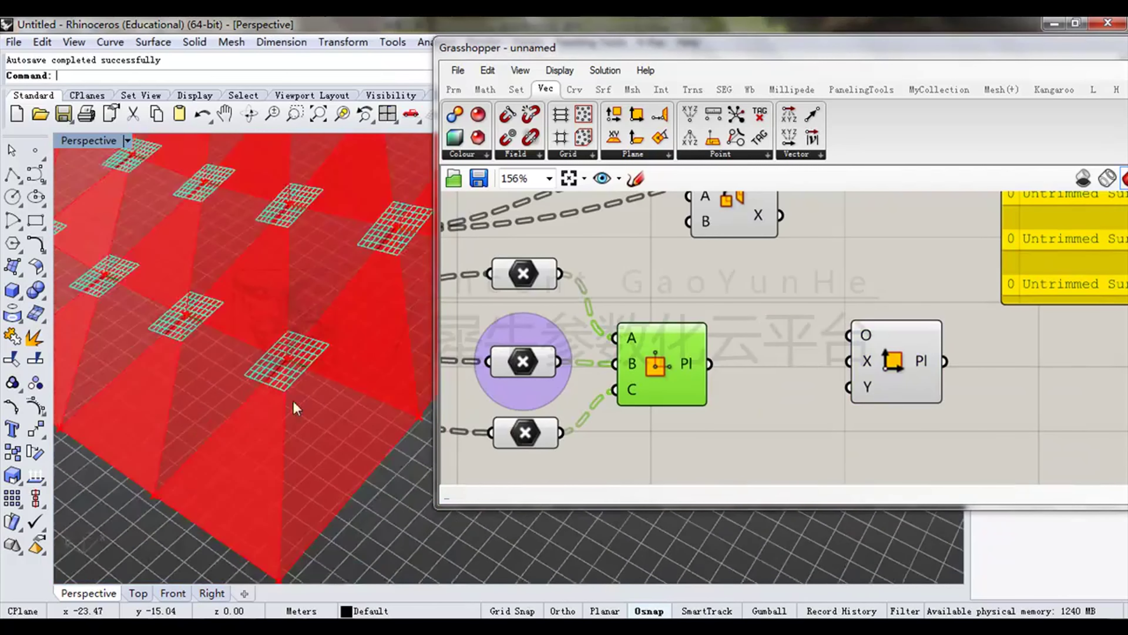
scroll(296, 408, up, 3)
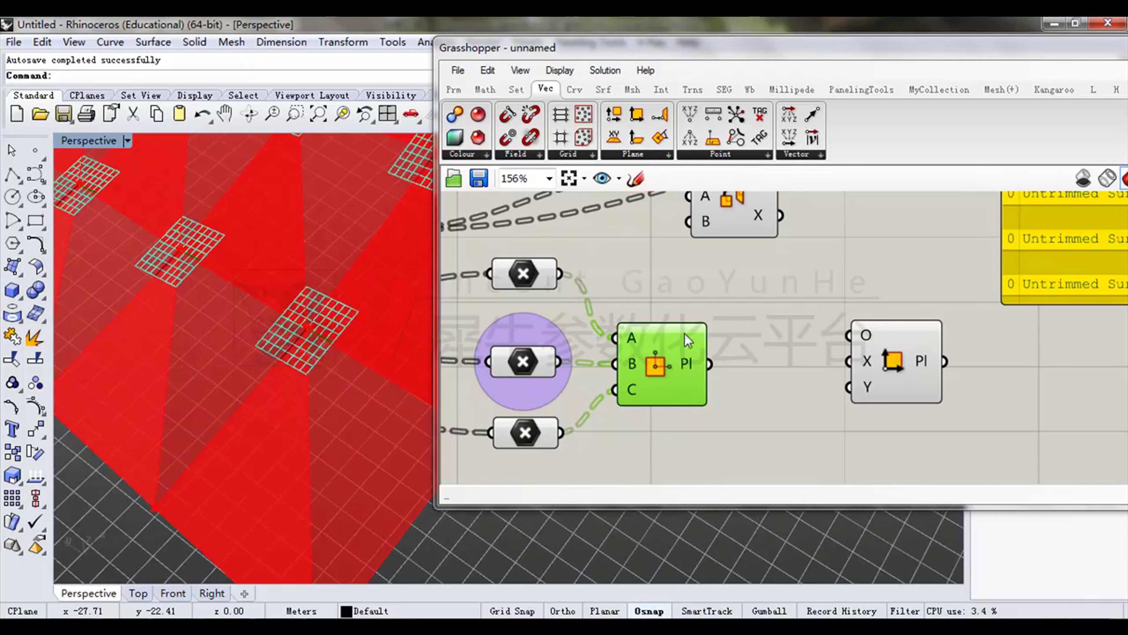
Add a Deconstruct Plane component between the two plane components and feed it the plane output of Plane 3Pt.
click(639, 156)
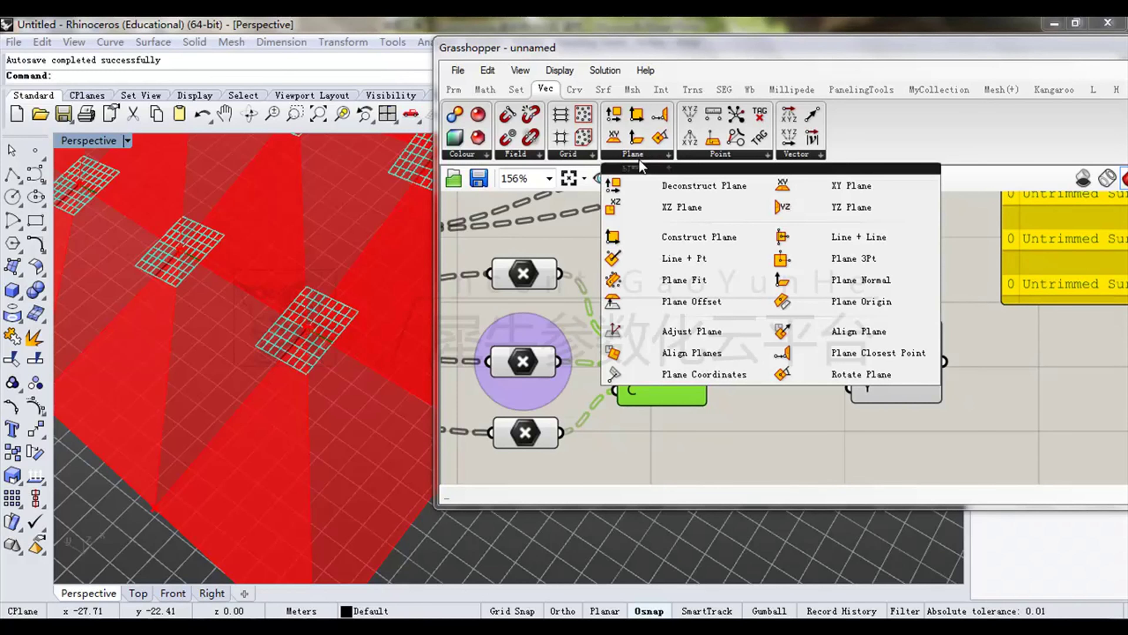
click(722, 188)
click(776, 354)
drag(783, 390, 775, 396)
drag(708, 364, 775, 351)
Connect Deconstruct Plane's X and Y outputs to the X and Y inputs of Construct Plane.
right_drag(871, 390, 812, 364)
drag(828, 328, 878, 329)
drag(753, 319, 837, 329)
drag(754, 344, 836, 354)
click(872, 438)
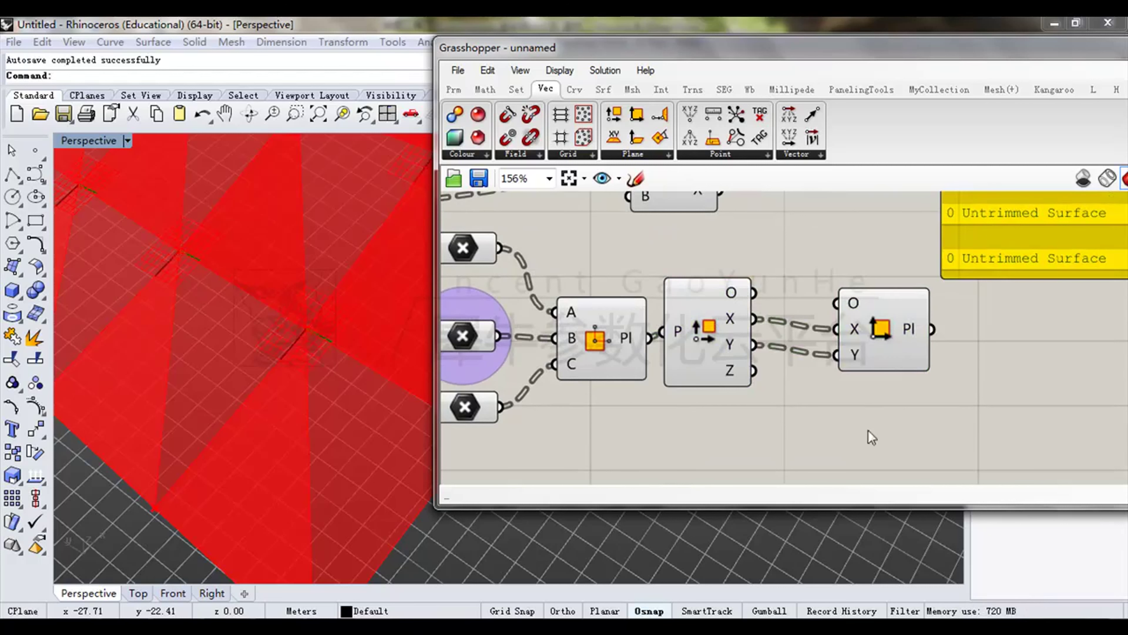
Lower Deconstruct Plane and Plane 3Pt slightly and nudge the grouped Point parameter up to tidy the wiring.
drag(711, 324, 719, 373)
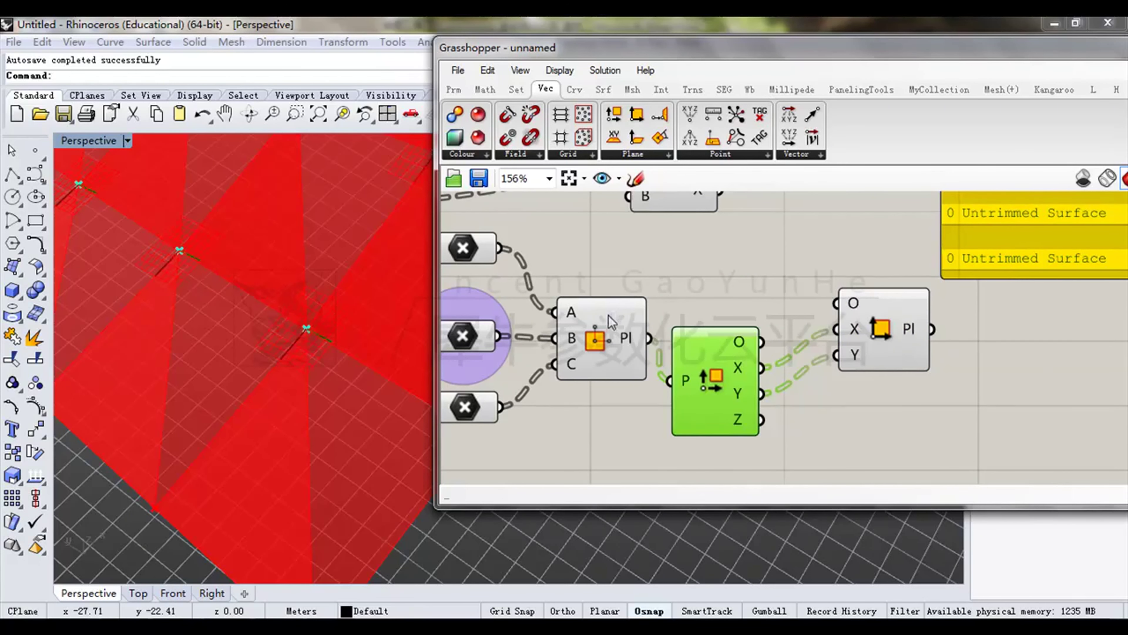
drag(609, 316, 612, 337)
right_drag(564, 336, 640, 337)
drag(563, 309, 562, 303)
Connect the grouped Point parameter to Construct Plane's O input and highlight the component to view its planes.
click(513, 340)
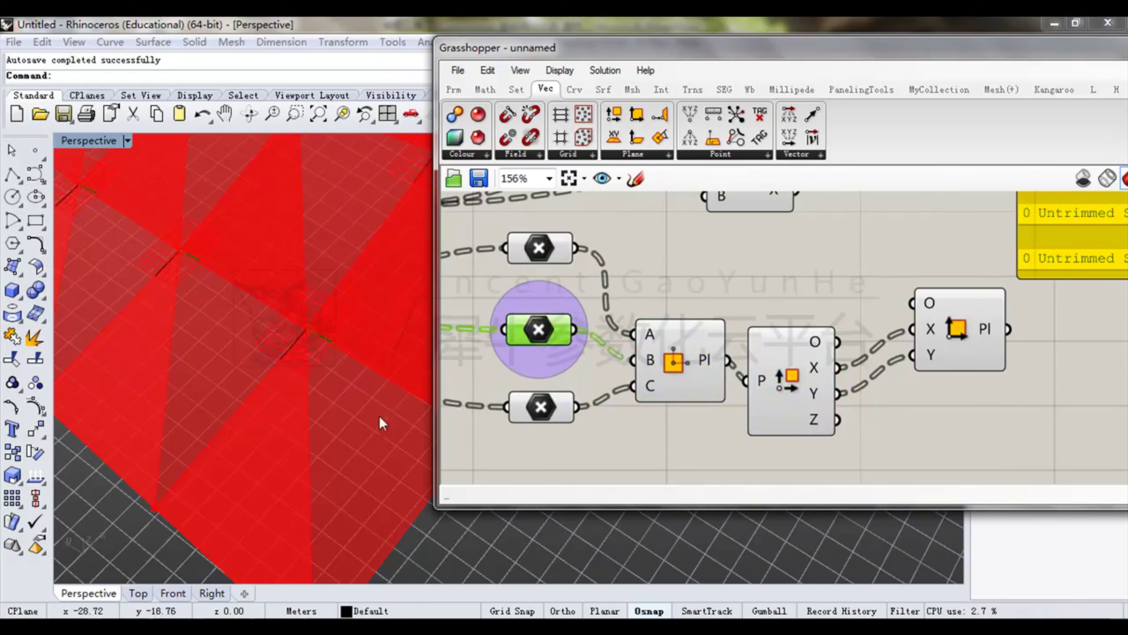
right_drag(504, 360, 552, 334)
drag(623, 302, 959, 276)
click(990, 311)
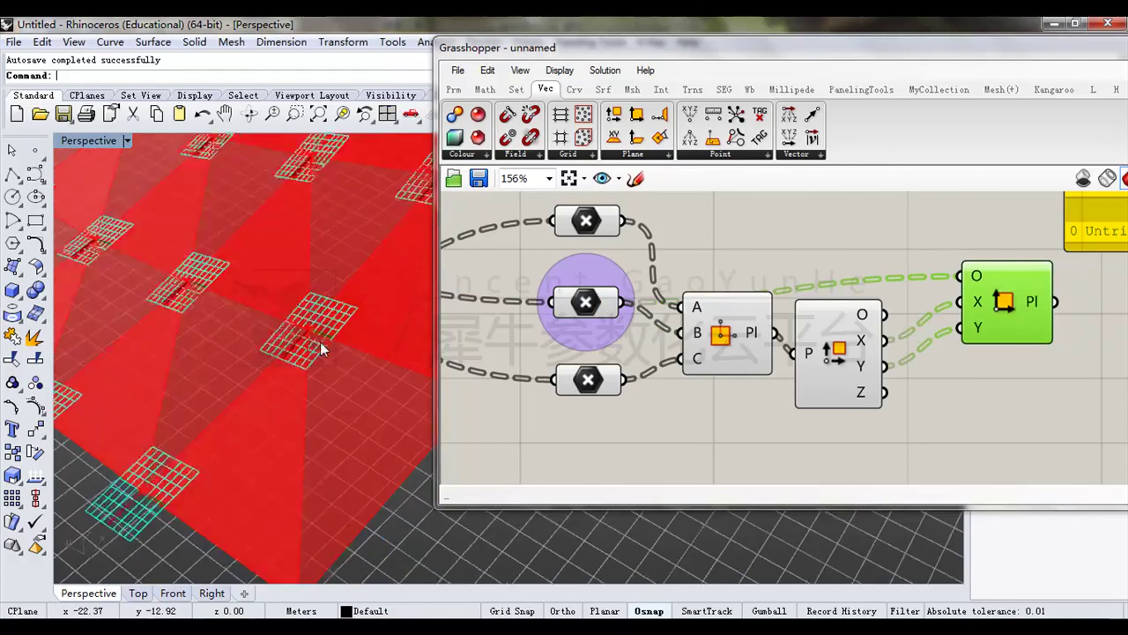
scroll(323, 349, down, 3)
Lower Plane 3Pt, turn off the preview of Plane 3Pt and Deconstruct Plane, and nudge Construct Plane closer.
drag(744, 316, 741, 343)
click(968, 307)
drag(951, 380, 769, 305)
middle_click(823, 280)
click(881, 230)
click(902, 223)
right_drag(903, 224, 774, 245)
drag(886, 311, 873, 311)
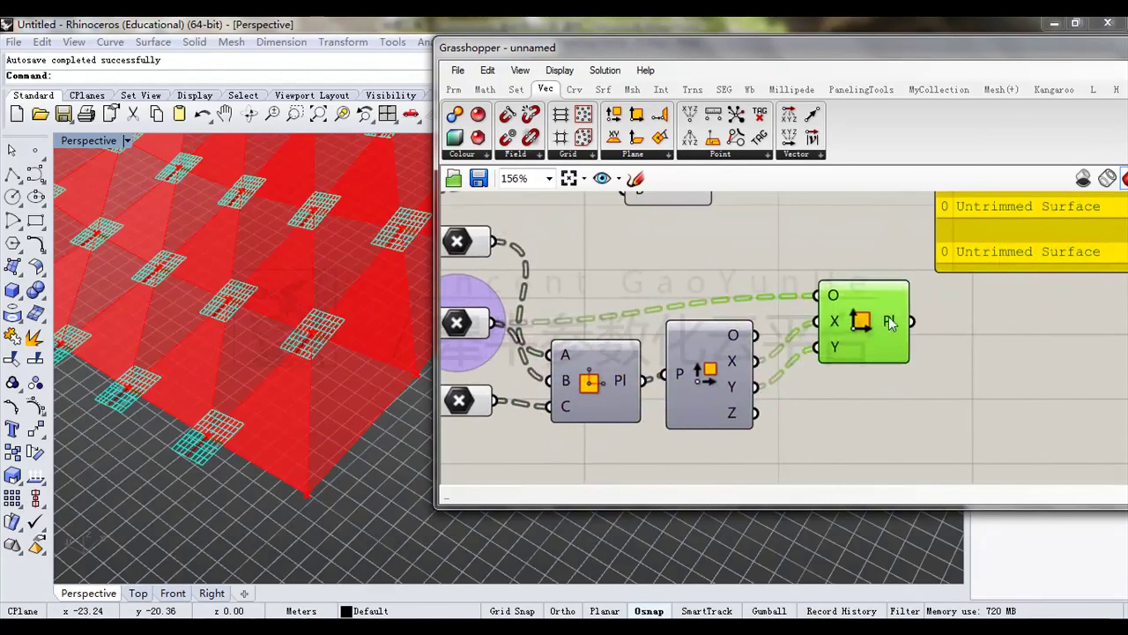
Move the untrimmed-surface panel and the Orient component farther along the canvas to make room after Construct Plane.
scroll(704, 300, down, 3)
drag(862, 256, 1018, 257)
drag(796, 305, 793, 313)
right_drag(732, 311, 789, 343)
right_drag(296, 307, 279, 349)
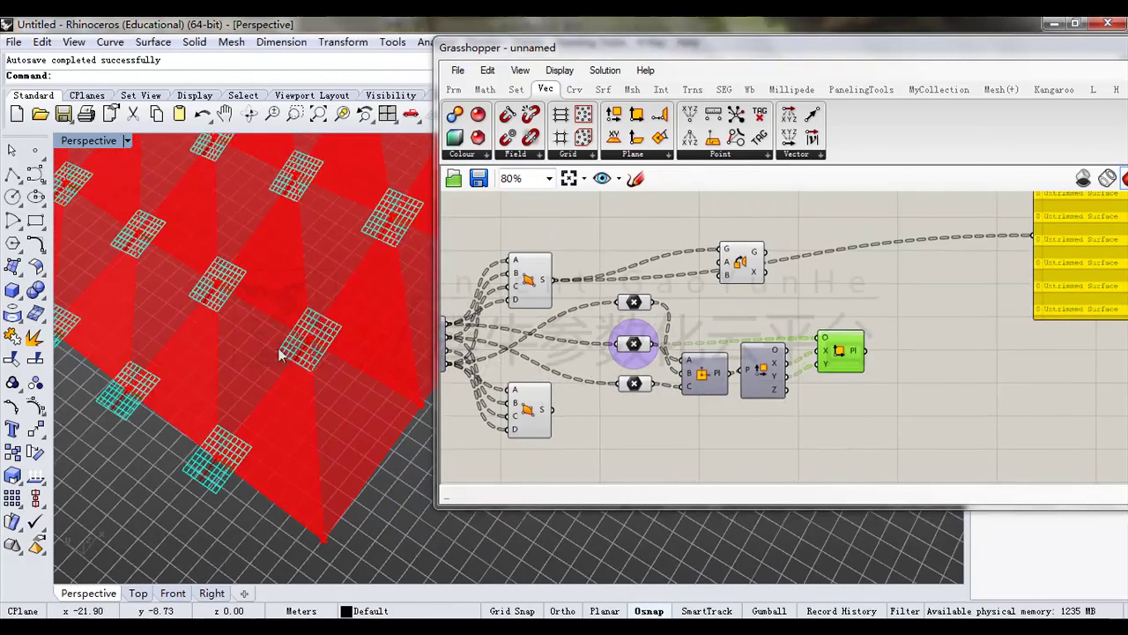
scroll(759, 305, down, 2)
drag(664, 274, 842, 288)
scroll(744, 311, up, 2)
click(753, 306)
click(766, 339)
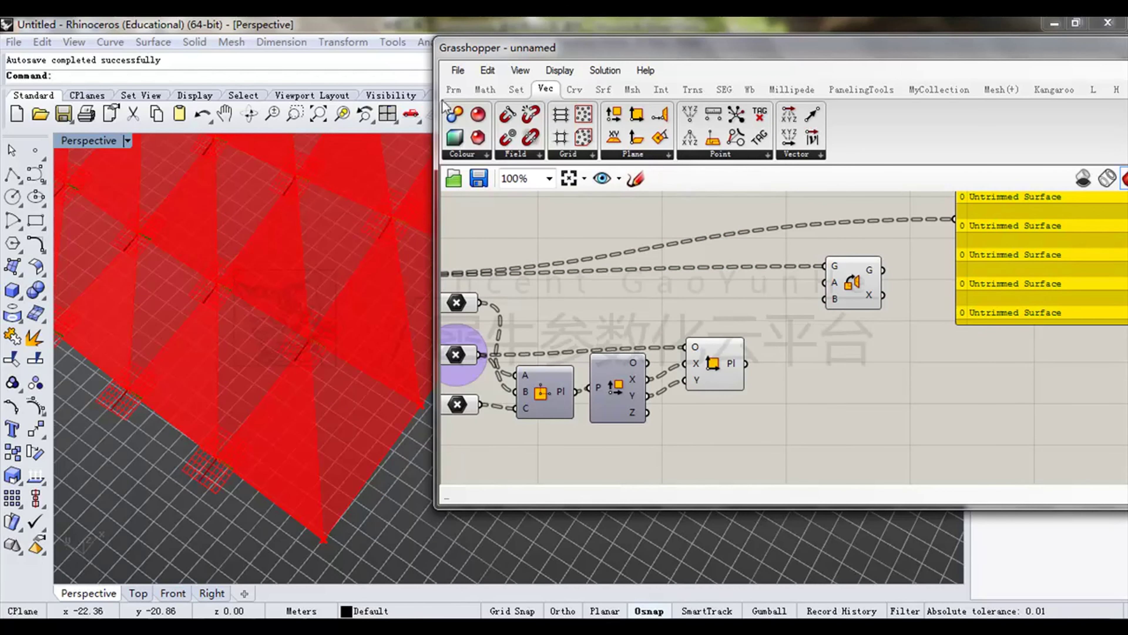
Add a Plane parameter near Orient and connect Construct Plane's output to it.
click(454, 89)
click(526, 116)
click(789, 319)
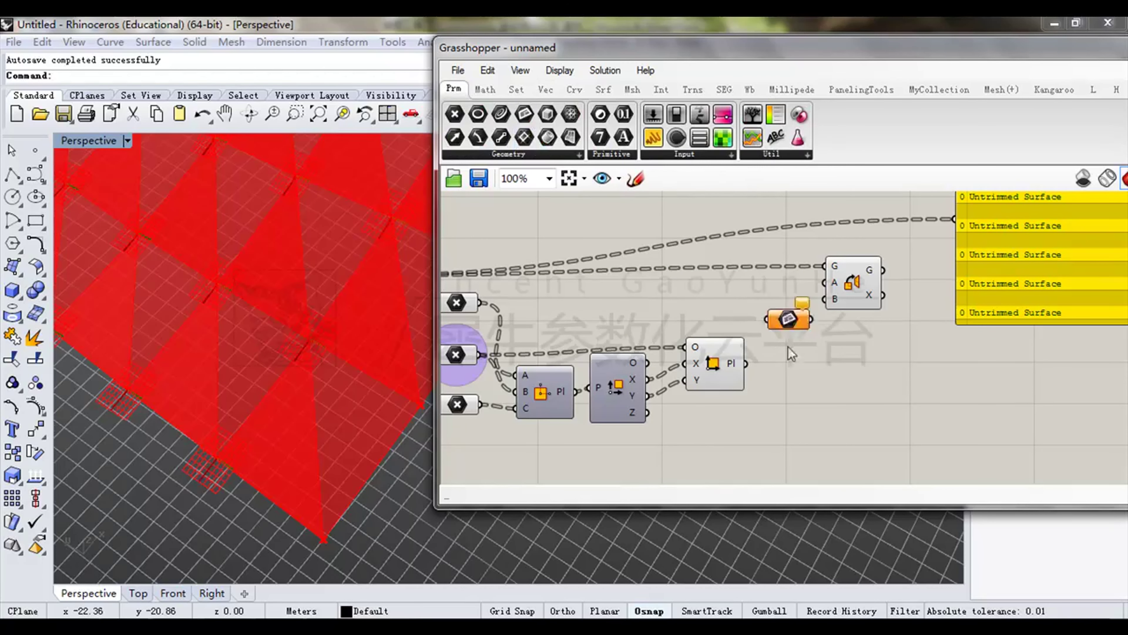
scroll(790, 349, up, 2)
drag(731, 285, 728, 332)
drag(650, 355, 700, 334)
right_drag(706, 334, 692, 390)
Space out the Plane parameter and Orient, and connect the Plane parameter to Orient's A input.
drag(691, 390, 662, 323)
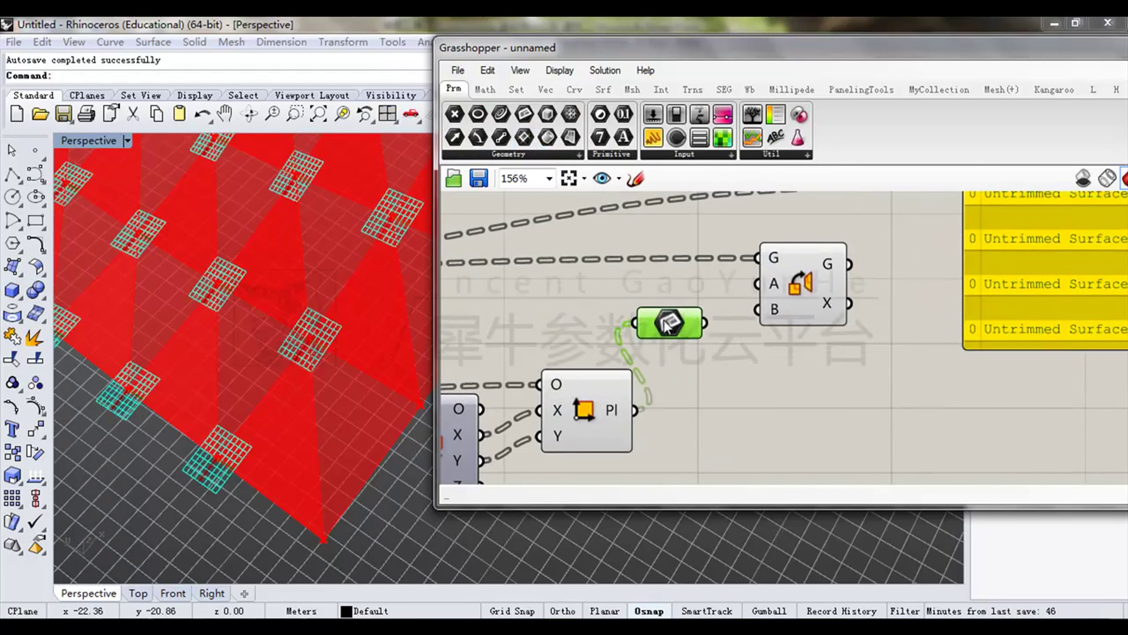
drag(802, 296, 893, 295)
drag(676, 321, 720, 294)
Move the Grasshopper window aside and show the whole panelled surface with empty space around it in the model view.
drag(686, 51, 838, 48)
click(405, 308)
scroll(403, 266, down, 12)
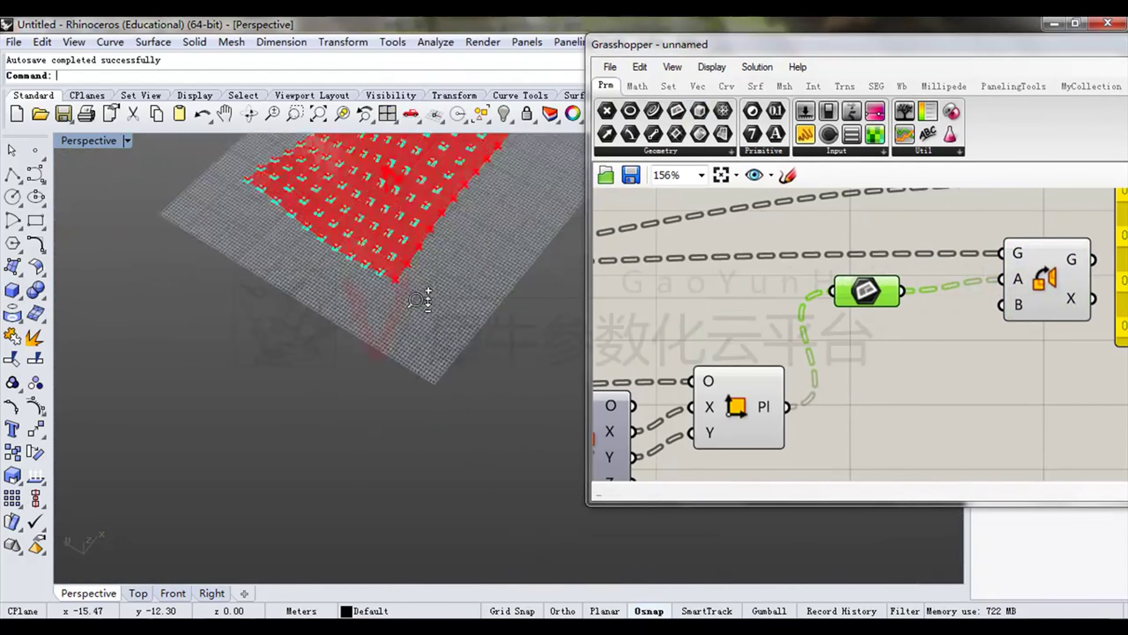
right_drag(348, 269, 413, 280)
right_drag(1000, 310, 926, 297)
drag(796, 278, 804, 272)
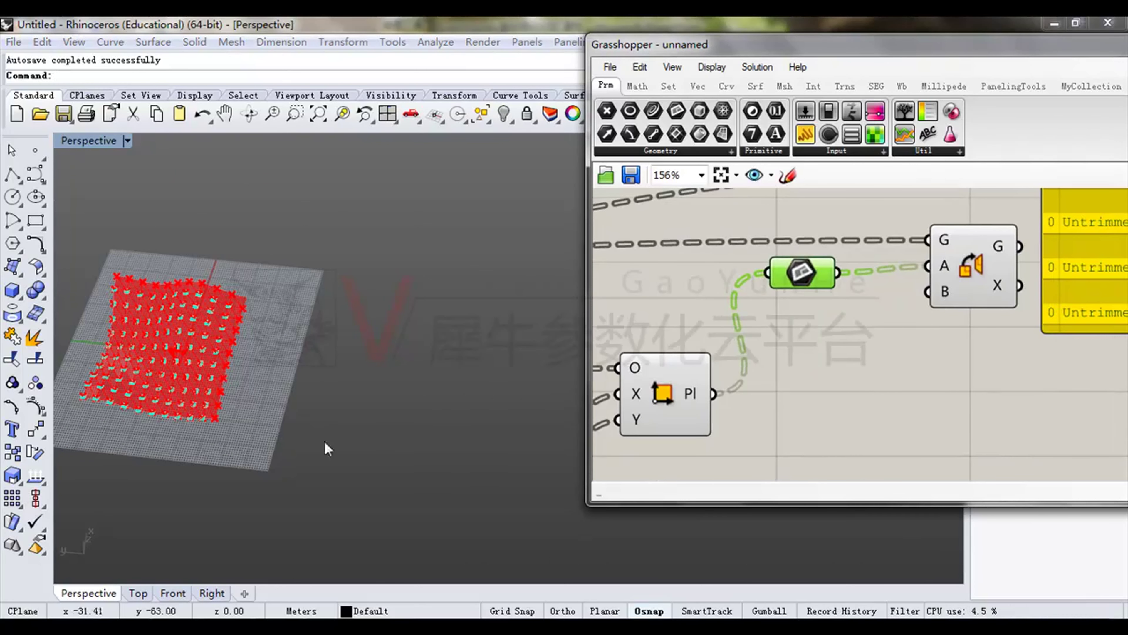
right_drag(947, 273, 868, 287)
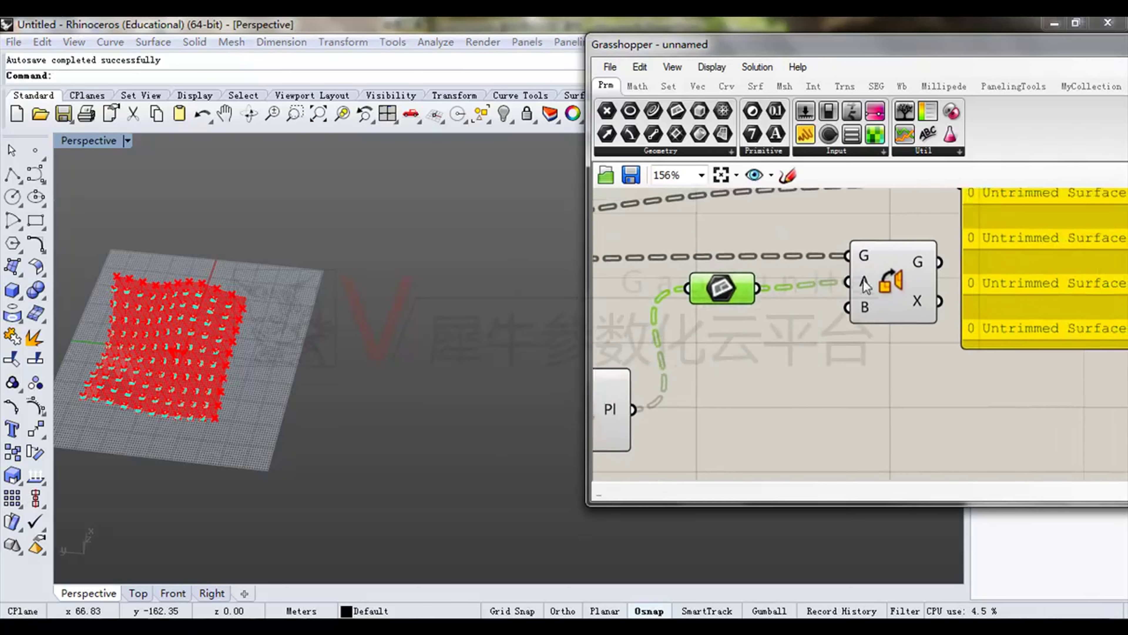
Move the untrimmed-surface panel farther from Orient and inspect the data structure of Orient's geometry output.
drag(806, 50, 509, 69)
right_drag(763, 302, 742, 337)
drag(742, 337, 905, 359)
right_drag(698, 345, 712, 341)
scroll(712, 342, down, 1)
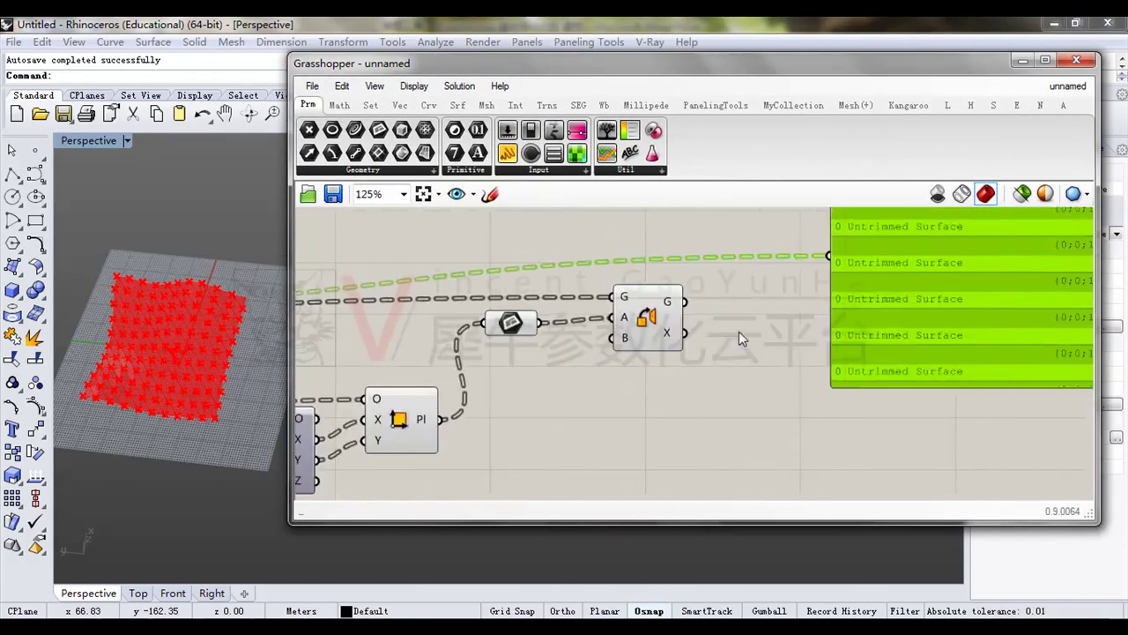
scroll(621, 347, down, 1)
scroll(578, 307, up, 1)
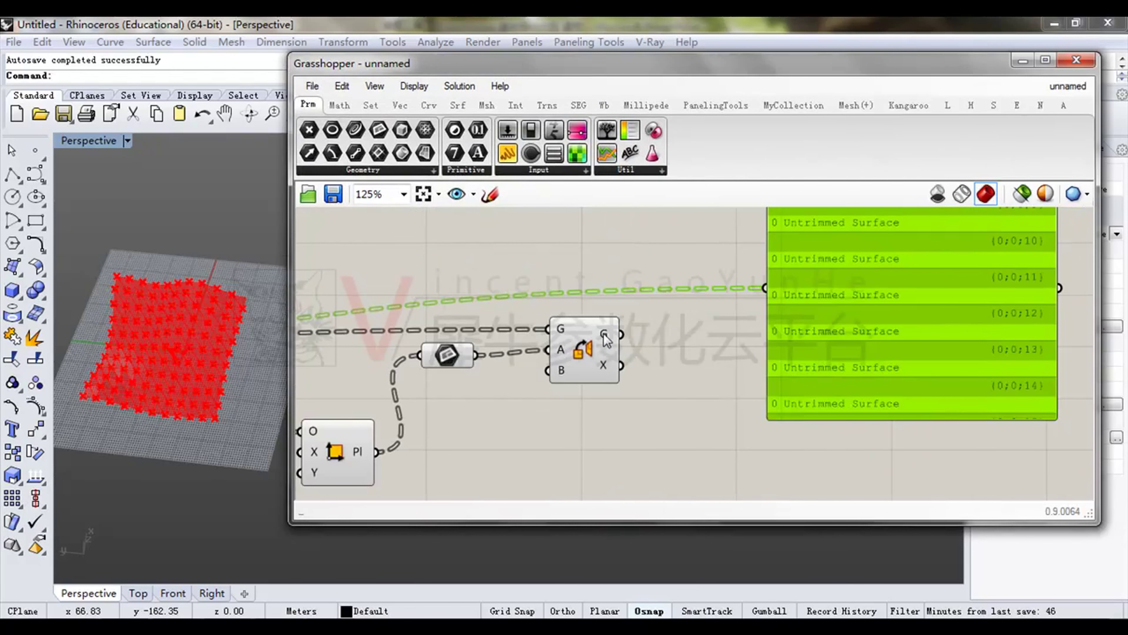
mouse_move(605, 340)
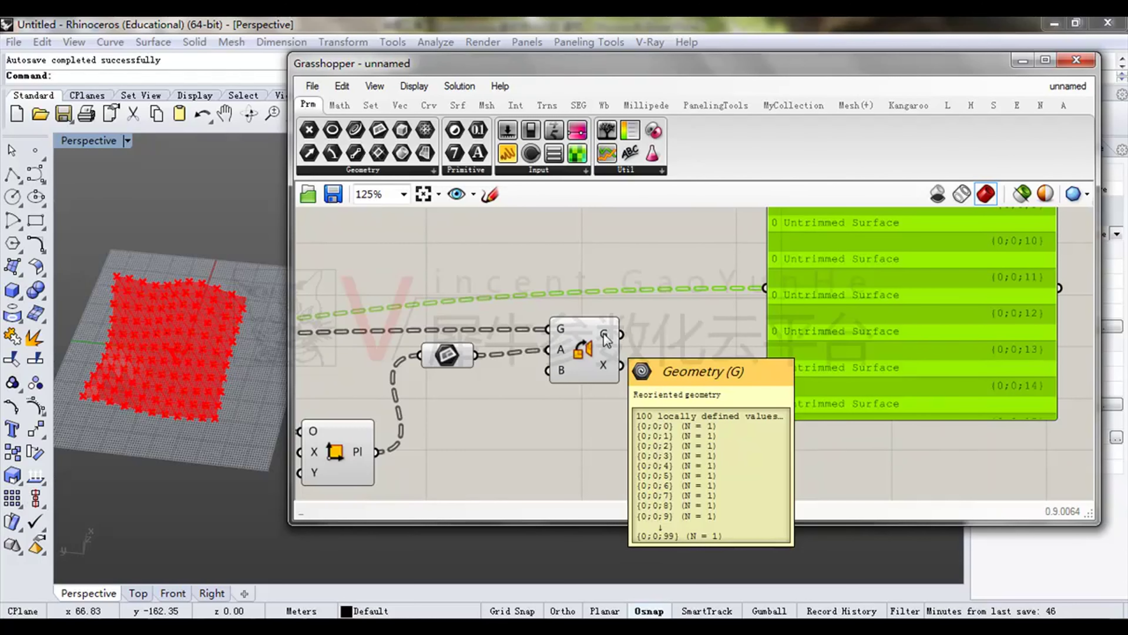
Bring the Grasshopper window back over the model and move the U/V count slider below the domain division component.
drag(504, 70, 763, 78)
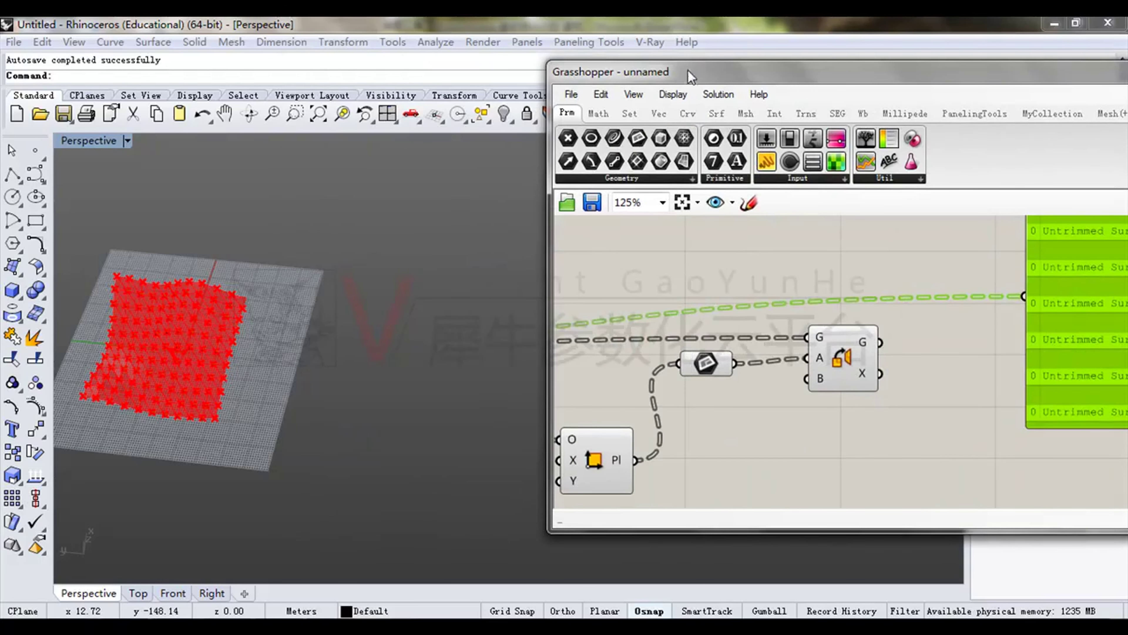
drag(693, 70, 437, 93)
right_drag(449, 326, 733, 312)
scroll(733, 313, down, 4)
right_drag(525, 373, 736, 350)
scroll(736, 350, up, 3)
right_drag(563, 311, 723, 336)
right_drag(646, 332, 815, 410)
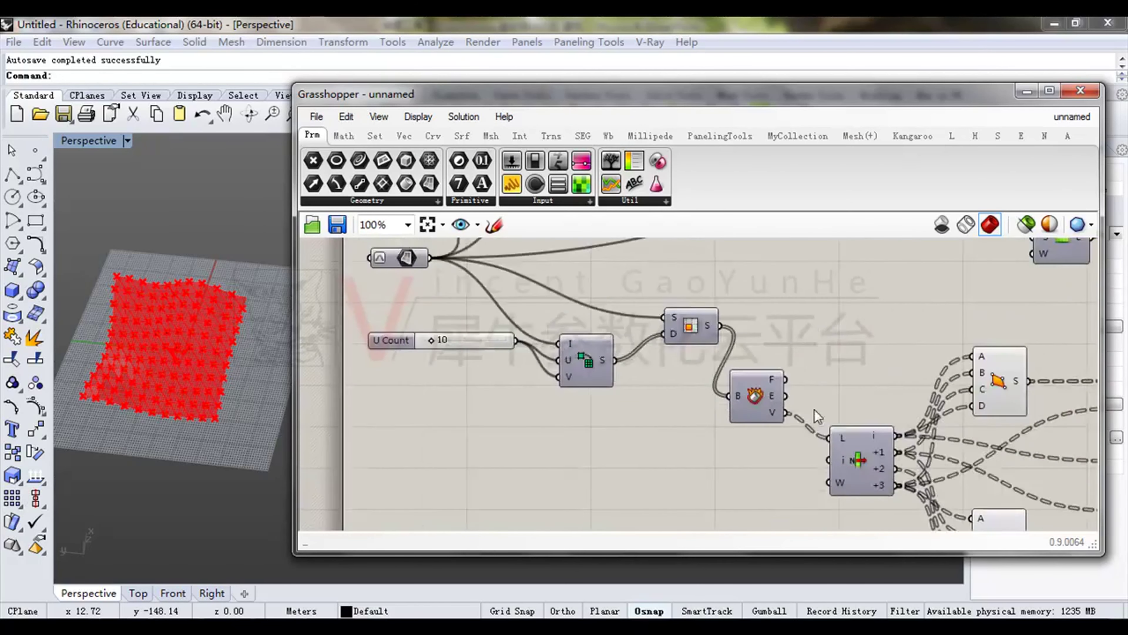
right_drag(472, 334, 580, 333)
scroll(579, 334, up, 1)
drag(579, 336, 568, 422)
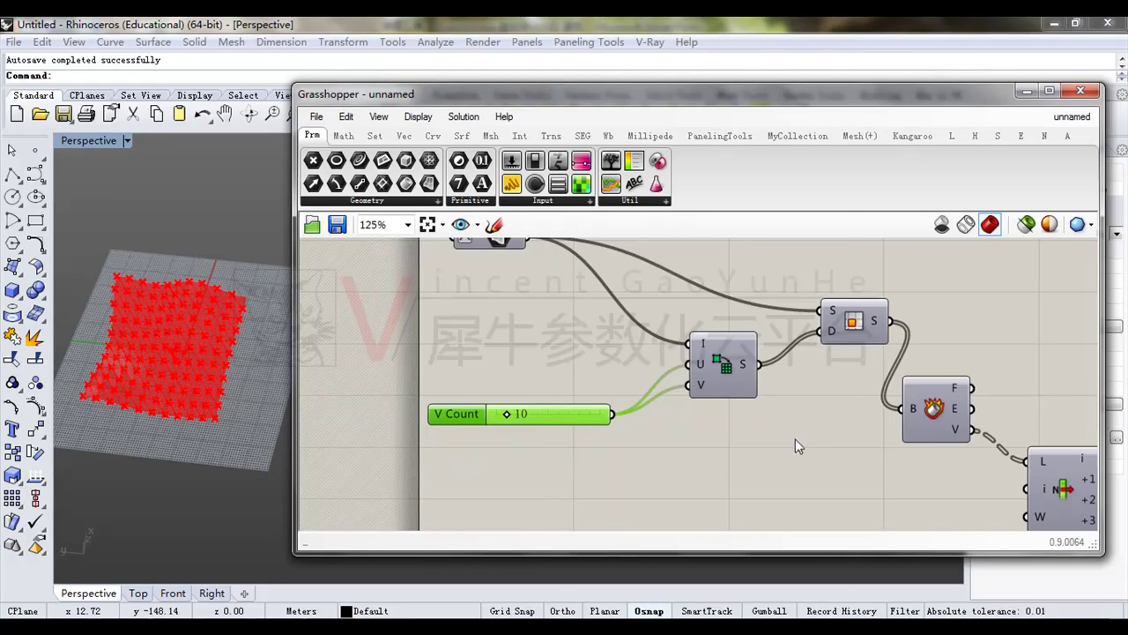
Add a Square grid component near the count slider and connect the slider to its Ex and Ey inputs.
scroll(782, 414, down, 1)
scroll(503, 385, up, 3)
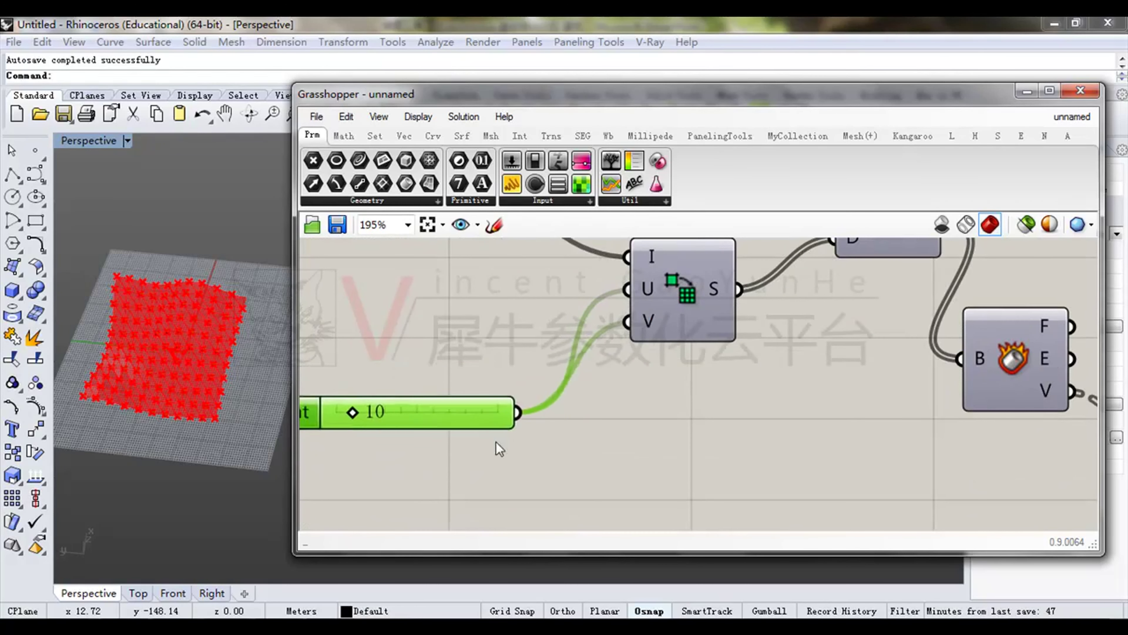
click(392, 140)
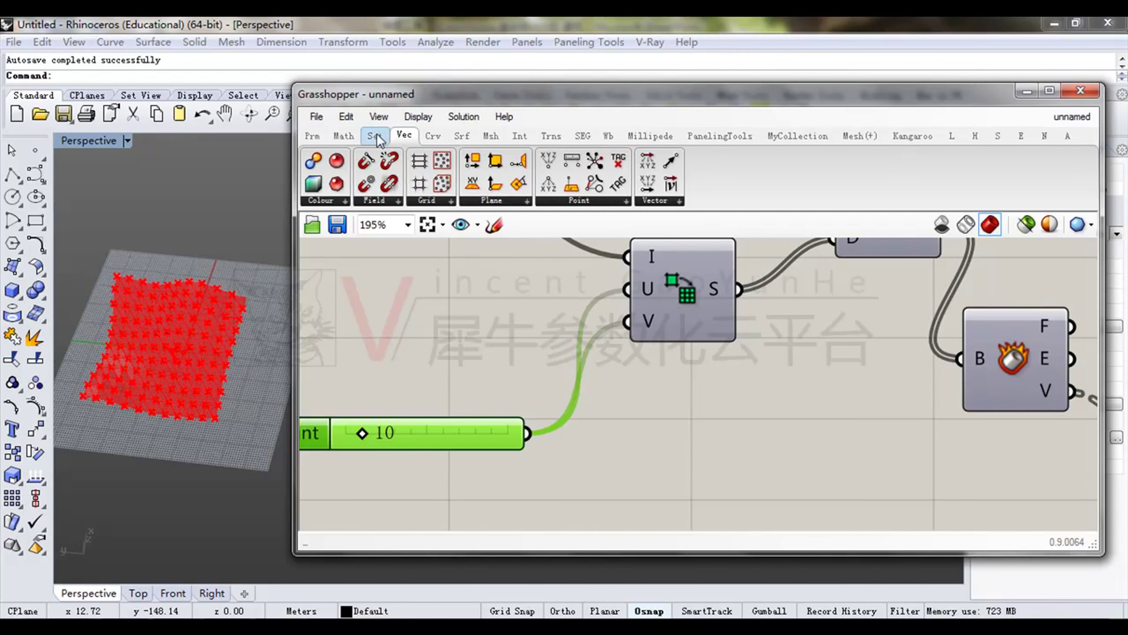
drag(396, 102, 409, 95)
drag(435, 180, 726, 438)
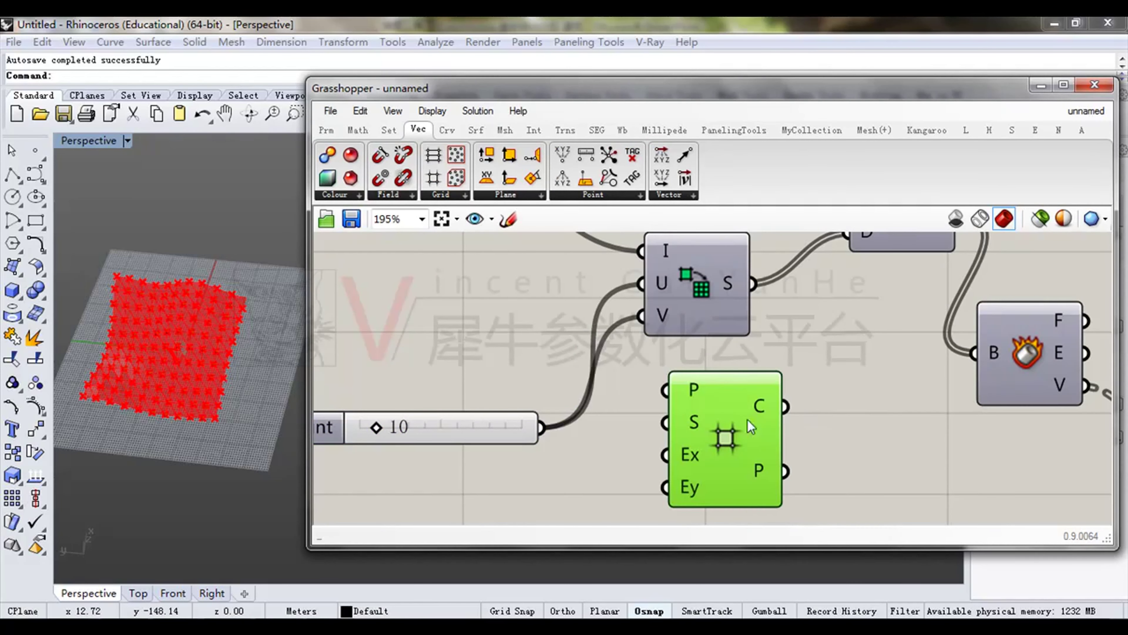
right_drag(765, 420, 763, 370)
drag(681, 403, 556, 376)
drag(680, 435, 556, 376)
Move the Square grid component along the canvas to a free spot below Orient.
right_drag(587, 383, 518, 362)
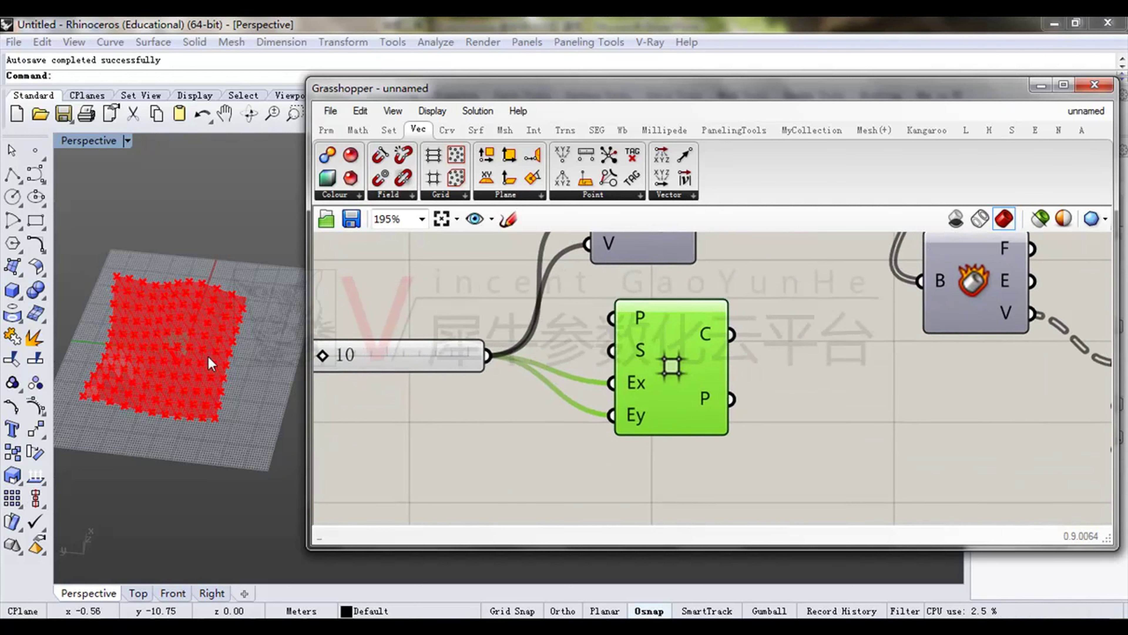
scroll(641, 357, down, 8)
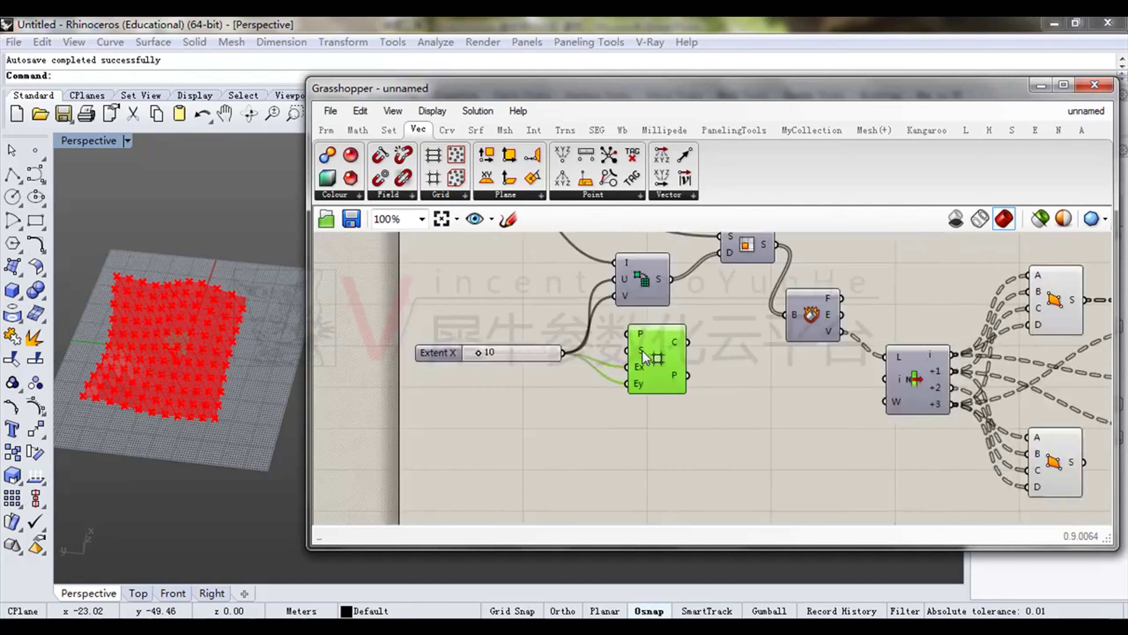
scroll(836, 395, up, 7)
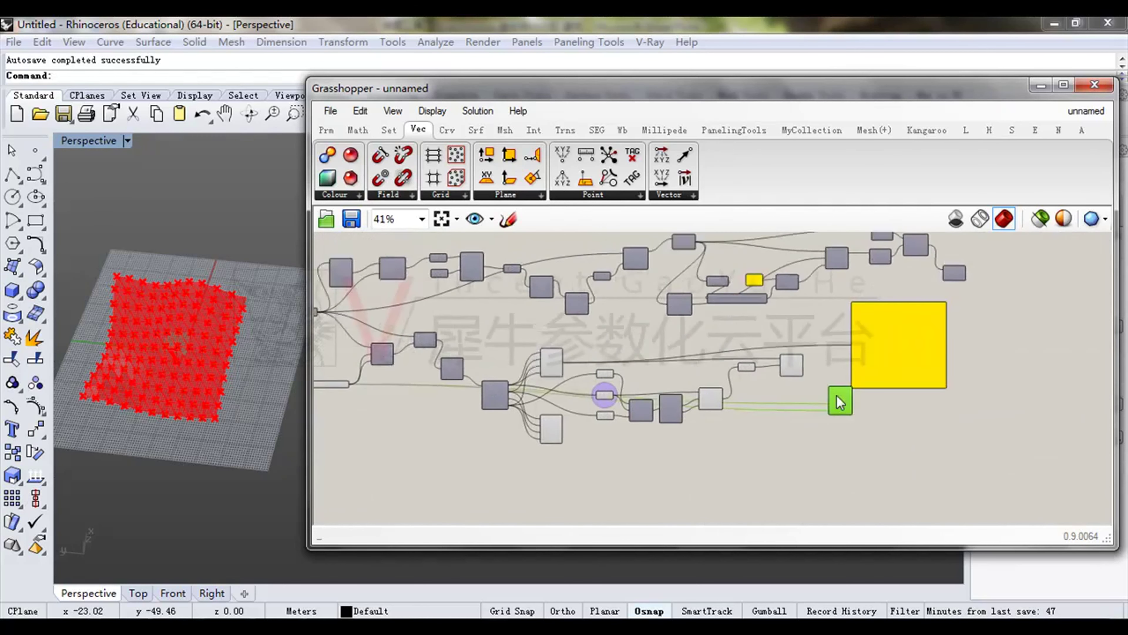
scroll(772, 391, down, 2)
right_drag(789, 394, 788, 355)
drag(770, 423, 773, 421)
click(707, 355)
Add a Point parameter near the Square grid component and assign it one point picked outside the surface in the Rhino viewport.
click(326, 130)
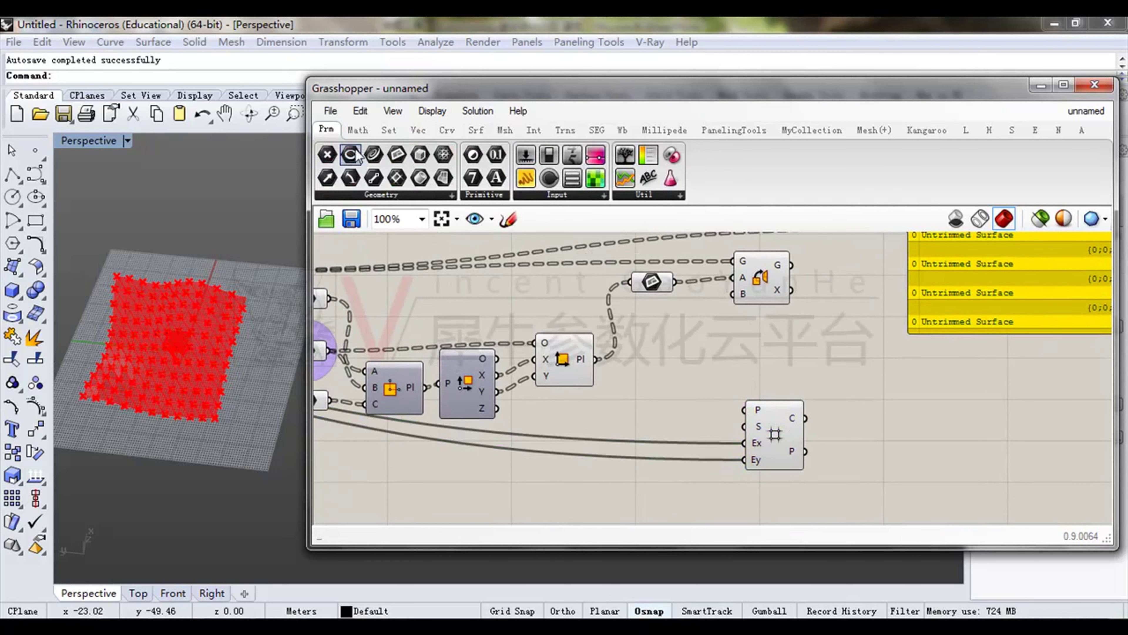
drag(328, 156, 703, 390)
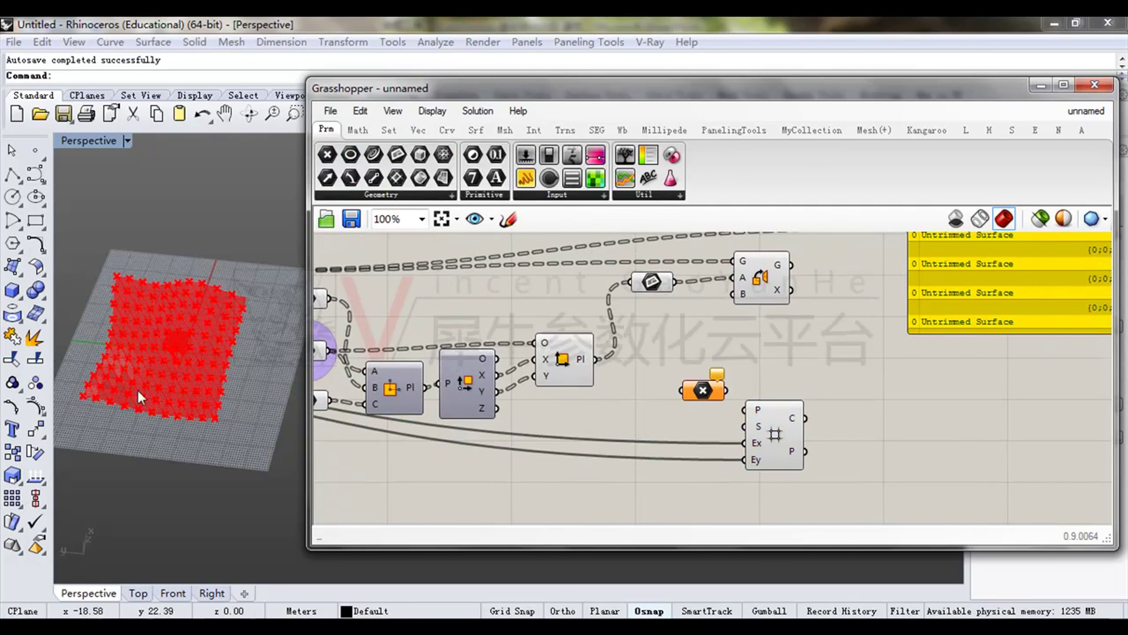
drag(420, 88, 640, 83)
right_drag(407, 274, 376, 349)
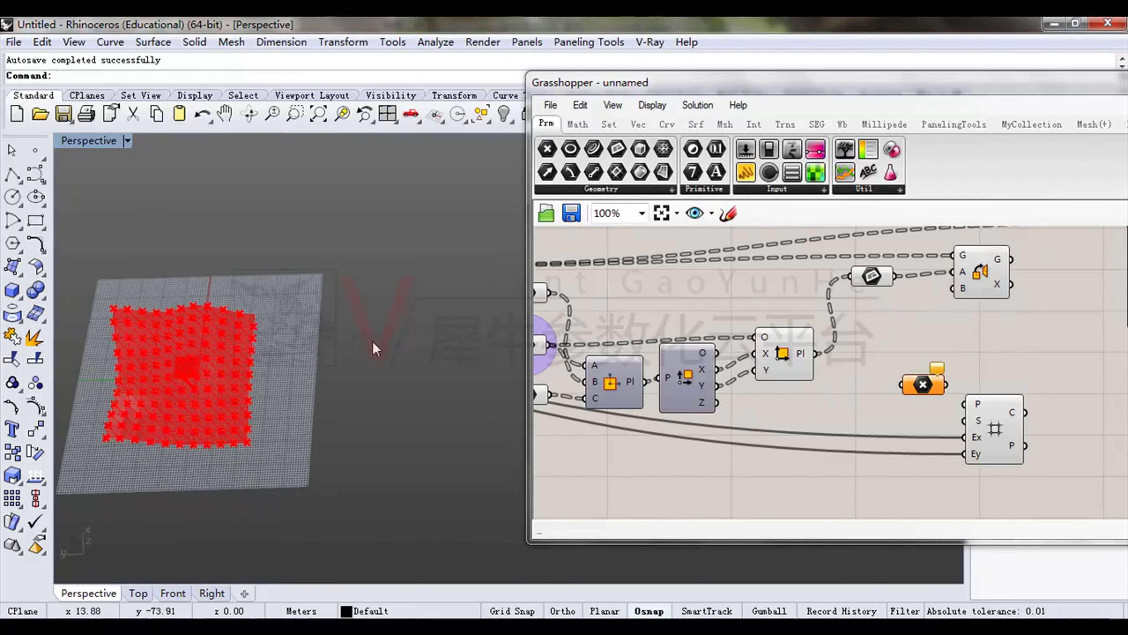
right_click(923, 384)
click(967, 464)
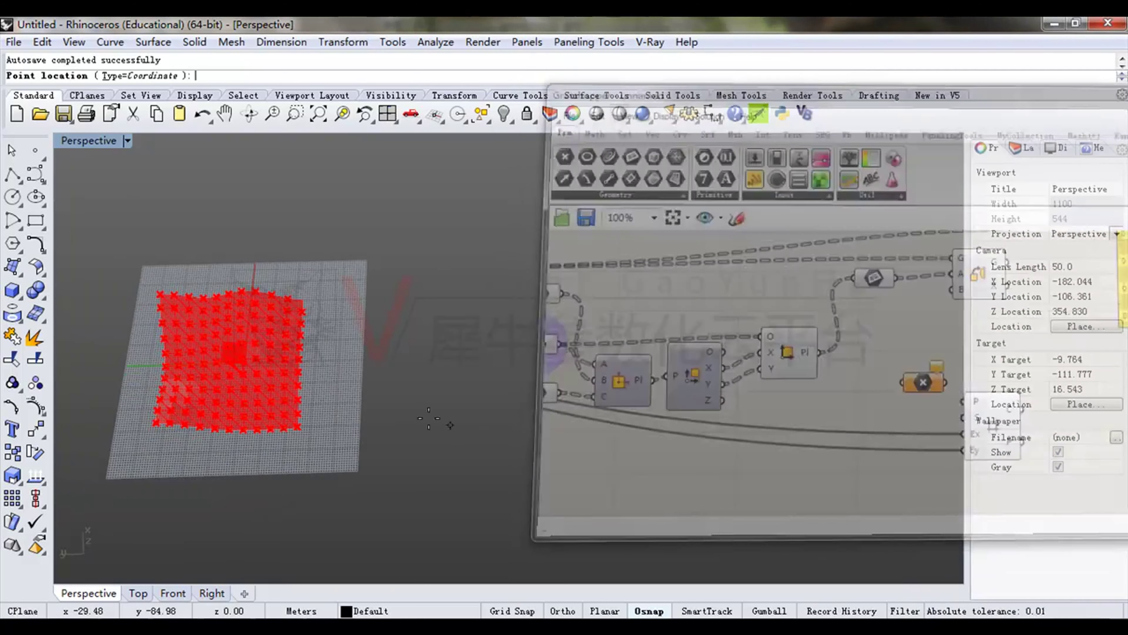
click(402, 422)
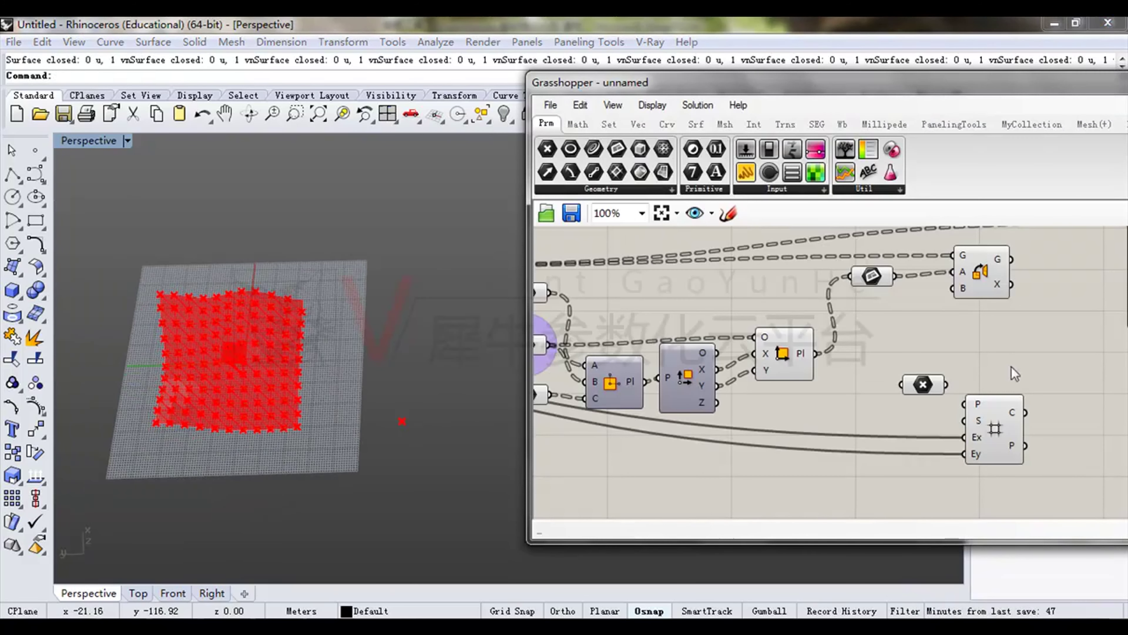
Connect the new Point parameter to the P input of Square grid.
scroll(1011, 366, up, 4)
drag(920, 306, 955, 344)
right_drag(509, 385, 324, 295)
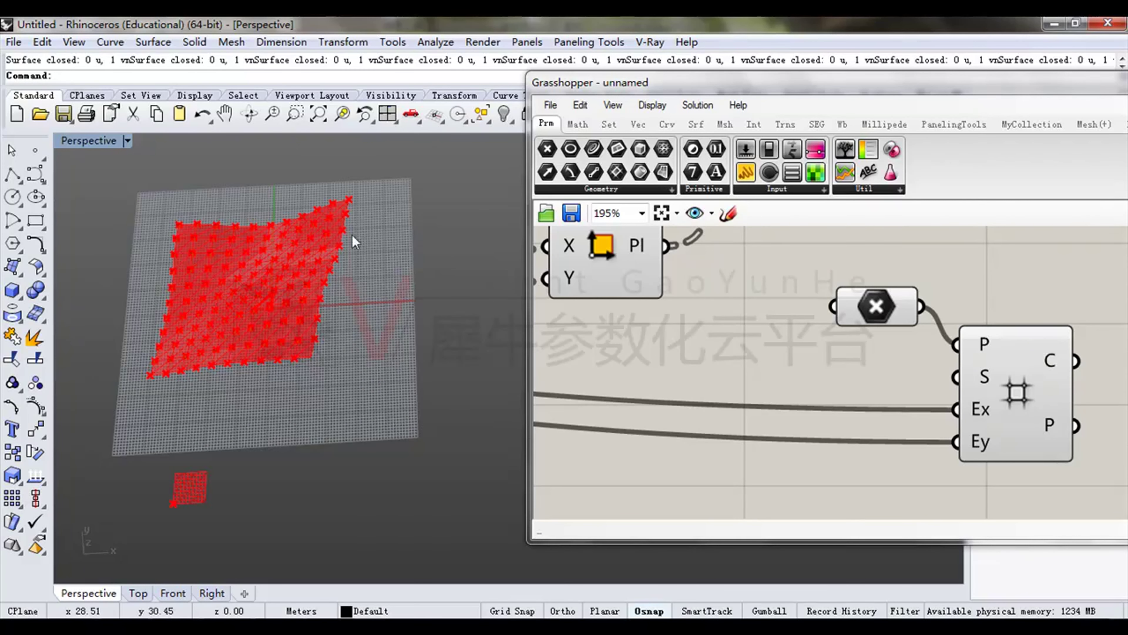
Reassign the base Point parameter to a new single point picked on the empty ground beside the surface.
click(884, 308)
right_click(885, 308)
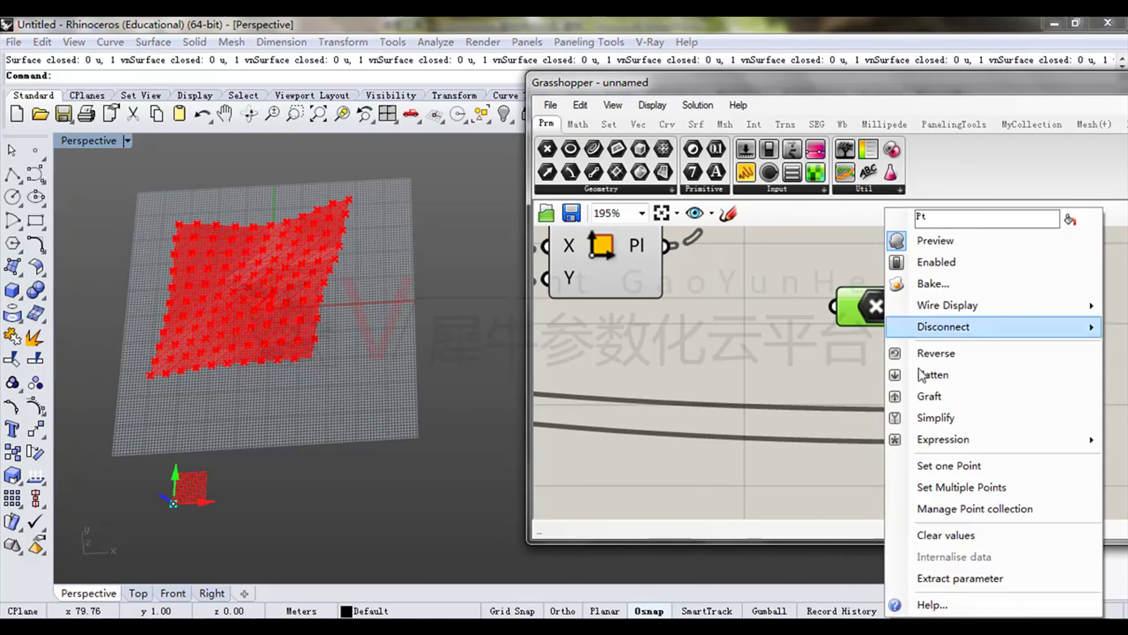
click(949, 464)
shift+right_drag(456, 346, 419, 352)
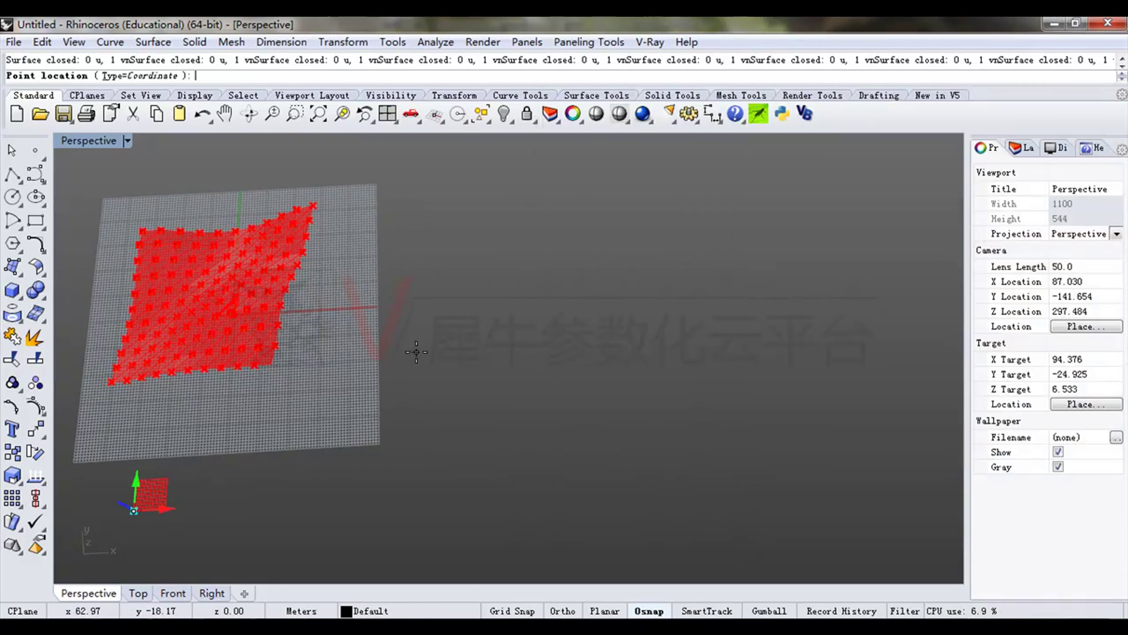
click(416, 352)
Examine the generated square grid in the viewport and the data tree of its P output.
click(1026, 391)
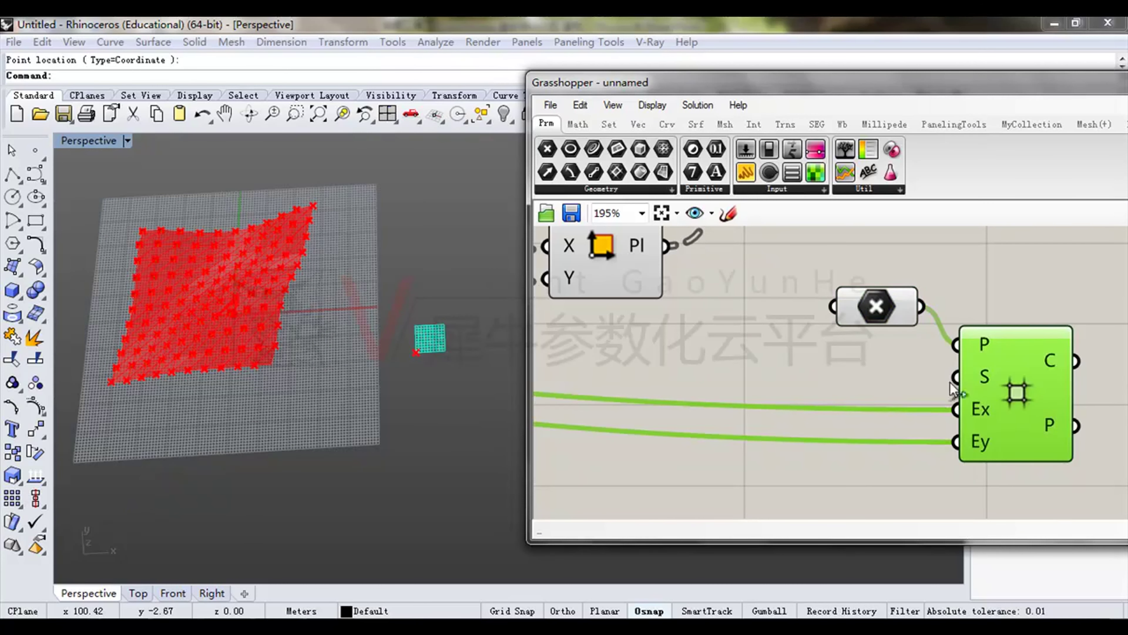
scroll(459, 371, up, 5)
right_drag(1060, 409, 837, 411)
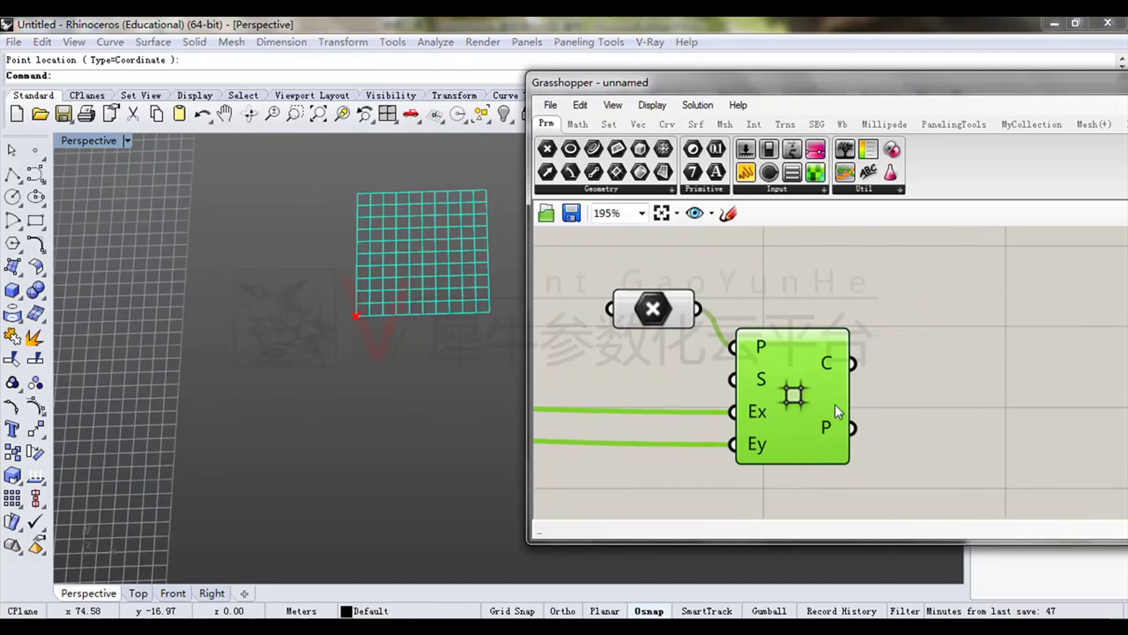
mouse_move(826, 428)
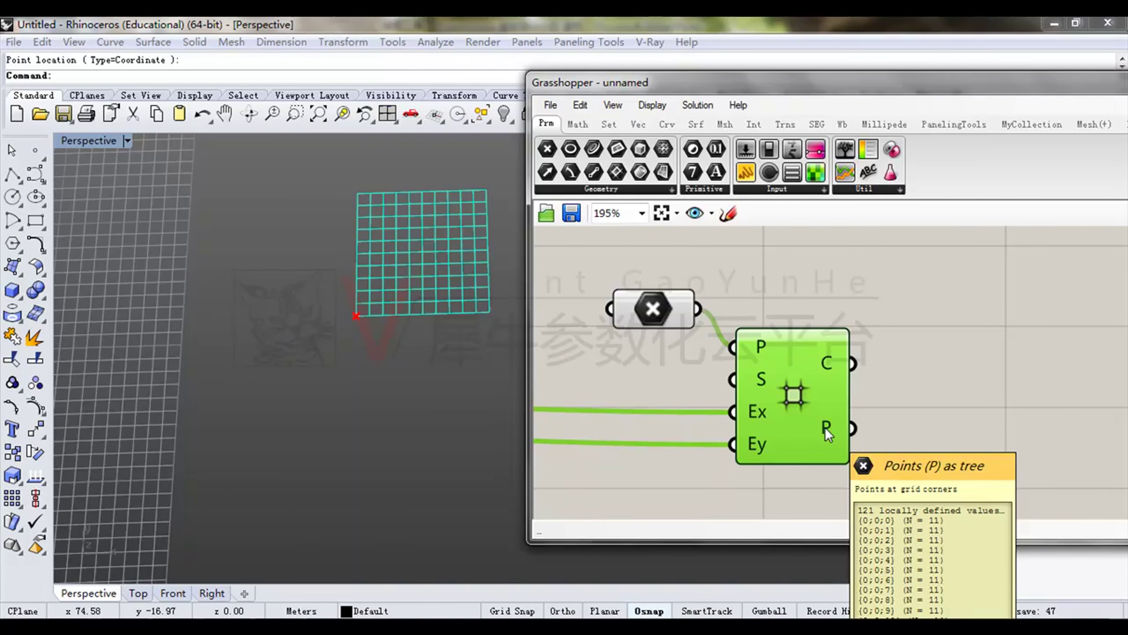
scroll(403, 358, up, 4)
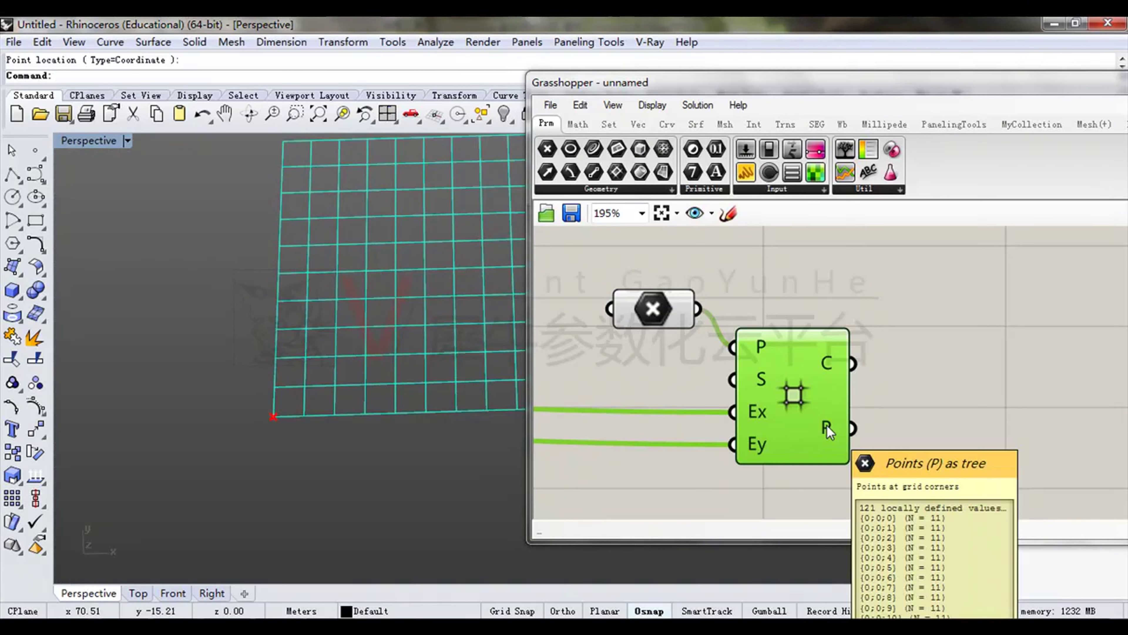
scroll(824, 378, down, 2)
scroll(446, 373, down, 4)
scroll(298, 359, up, 2)
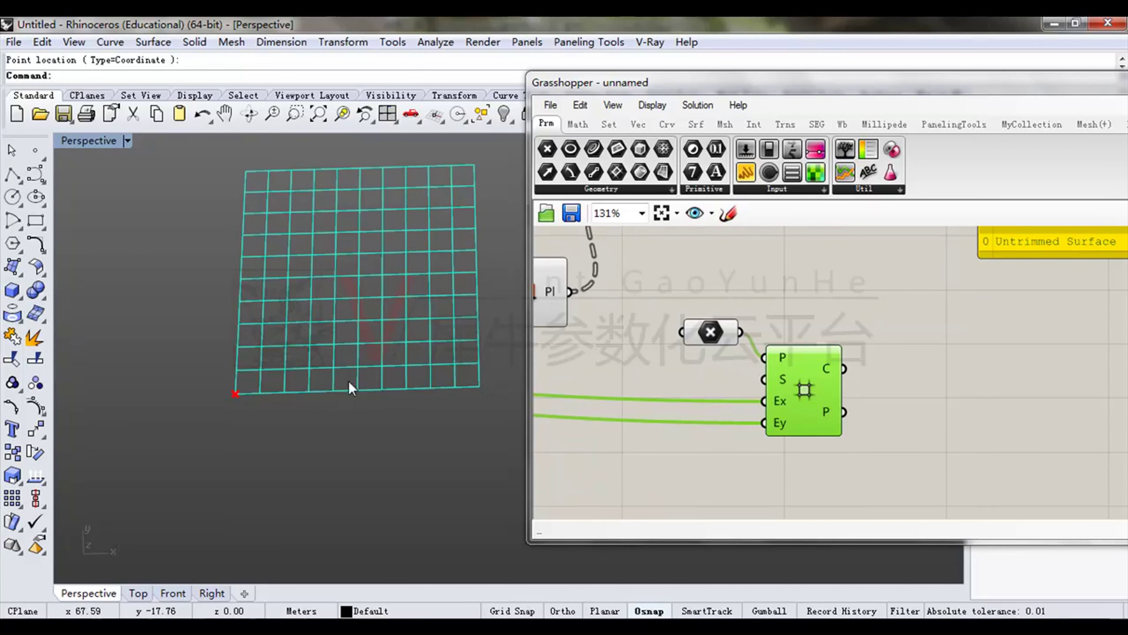
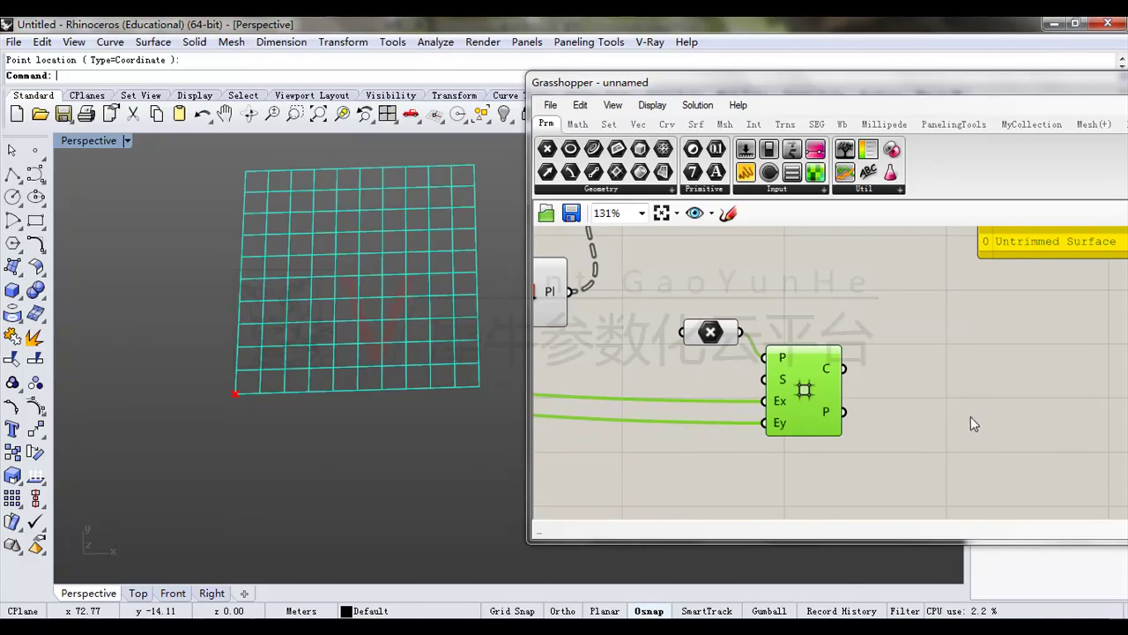
Move the data panel toward Square grid and connect the grid's P output to it.
right_drag(977, 417, 908, 414)
right_drag(1005, 300, 992, 361)
drag(958, 314, 952, 431)
drag(760, 465, 885, 303)
right_drag(973, 339, 841, 390)
scroll(996, 362, down, 1)
right_drag(996, 363, 964, 364)
scroll(979, 332, up, 1)
scroll(980, 332, up, 1)
scroll(971, 314, down, 2)
Spread out the data panel, Square grid and its base Point parameter on the canvas.
drag(925, 316, 1058, 374)
right_drag(899, 369, 981, 317)
click(728, 411)
drag(740, 408, 824, 385)
drag(675, 375, 724, 374)
right_drag(852, 376, 784, 378)
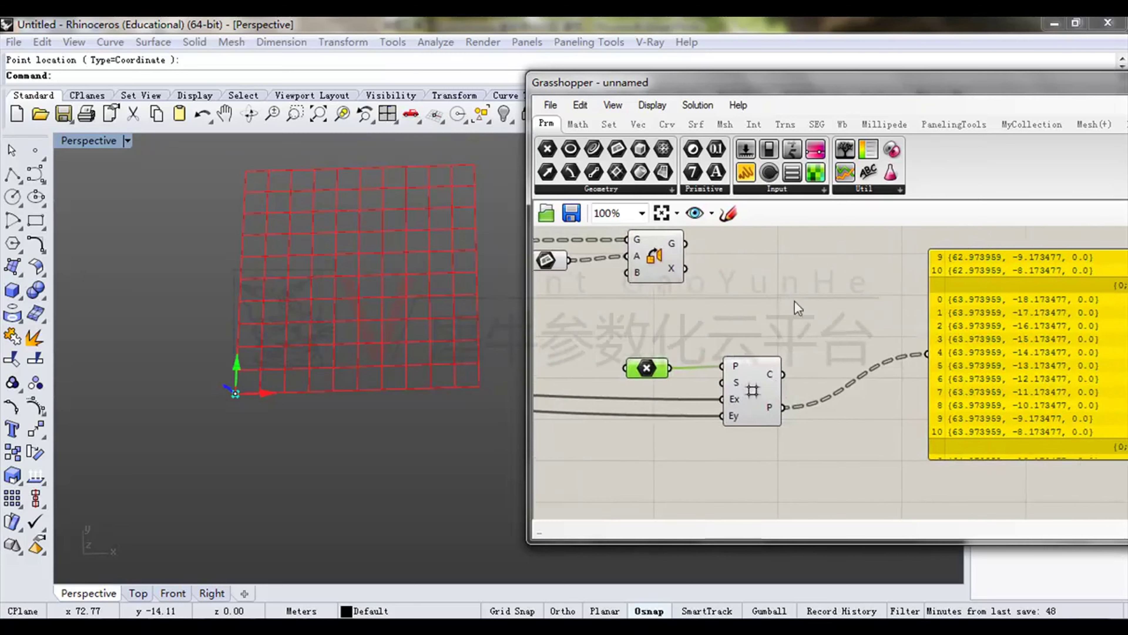
Add a Point parameter beside Square grid, connect the grid's P output to it and place it below the panel wire.
right_drag(1095, 326, 937, 319)
scroll(937, 319, up, 2)
scroll(996, 286, down, 1)
right_drag(610, 396, 656, 448)
right_drag(744, 429, 842, 343)
scroll(842, 344, up, 1)
right_drag(730, 359, 839, 365)
click(736, 387)
drag(736, 387, 735, 385)
click(742, 382)
click(743, 380)
right_drag(797, 401, 799, 435)
click(884, 379)
click(739, 382)
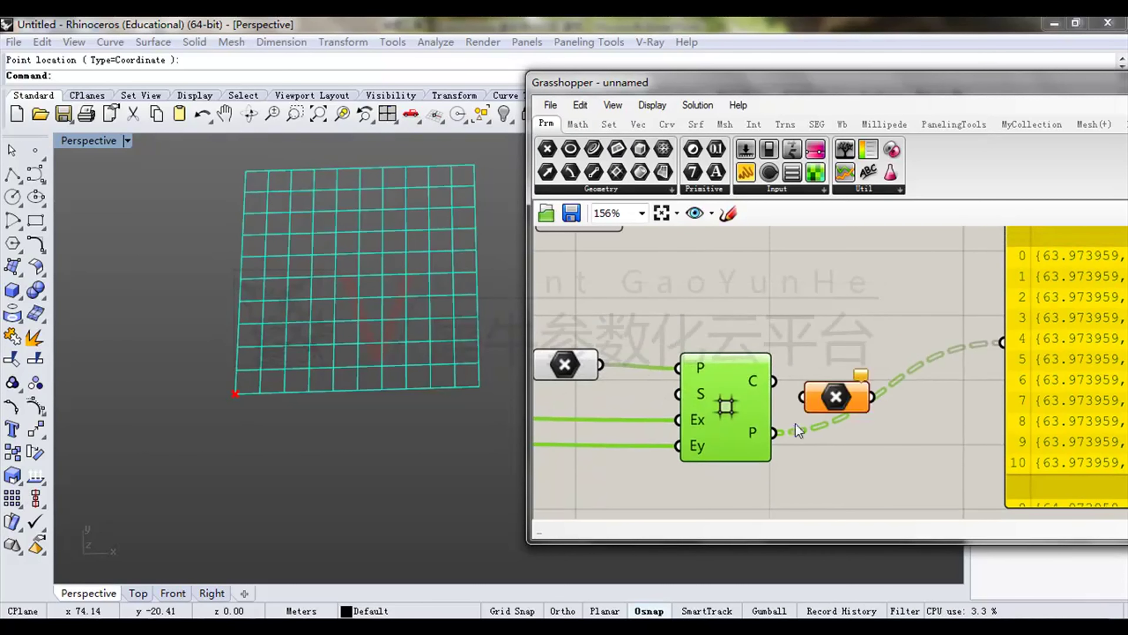
drag(813, 411, 871, 516)
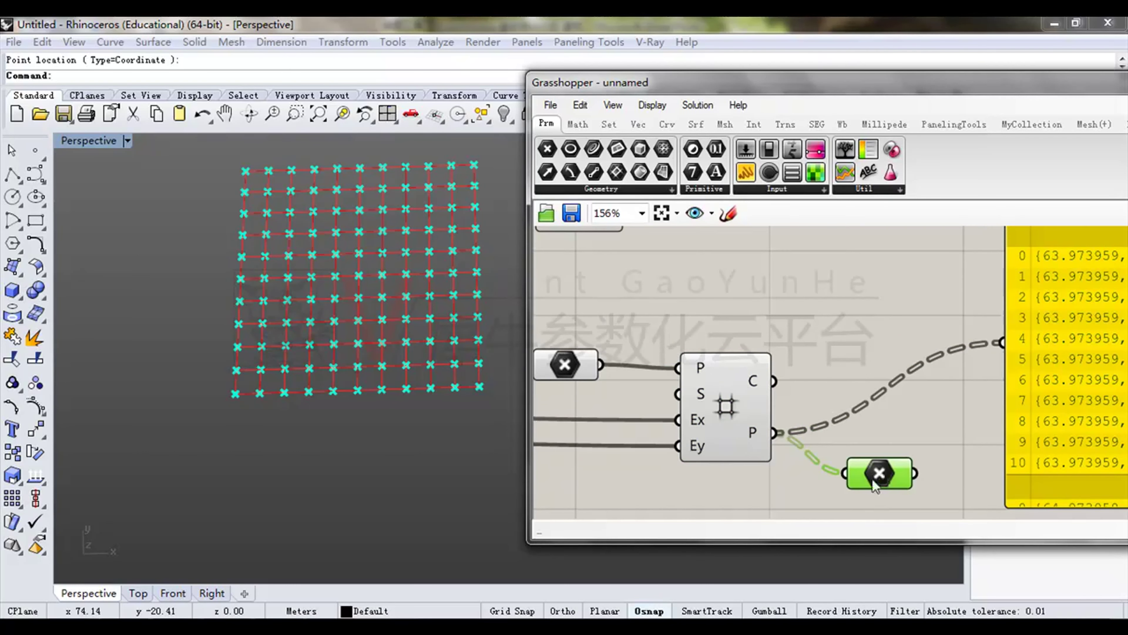
right_drag(882, 474, 922, 427)
drag(917, 428, 920, 457)
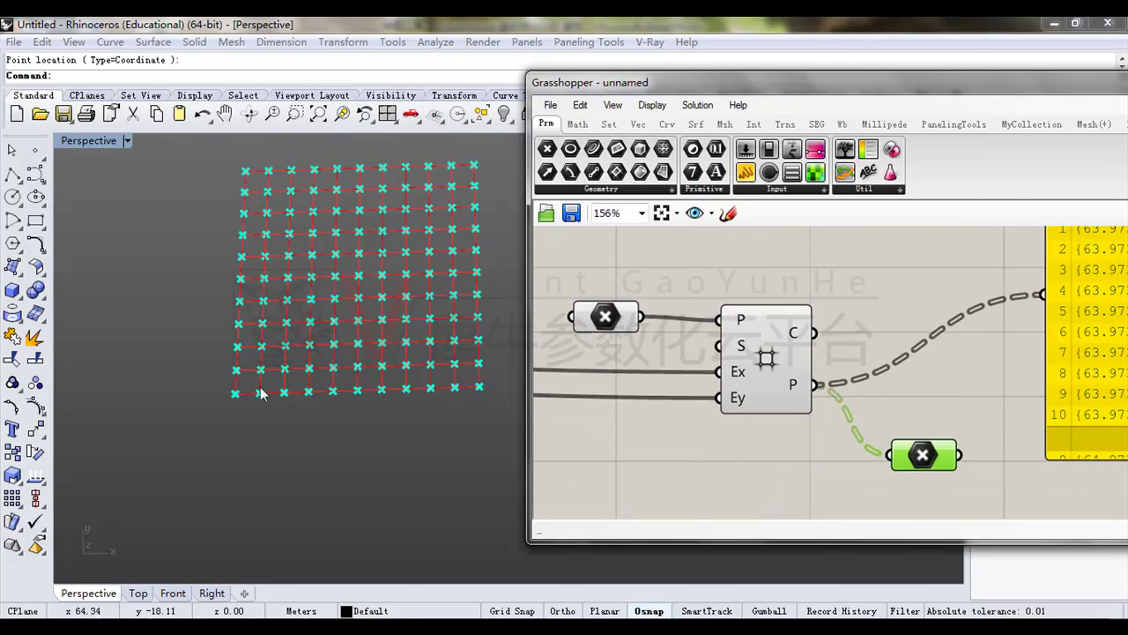
Add a Polygon Center component beside Square grid and connect the grid's C output to its P input.
right_drag(941, 371, 863, 365)
click(862, 365)
right_drag(782, 377, 694, 424)
right_drag(771, 340, 788, 325)
click(665, 125)
right_drag(689, 294, 695, 319)
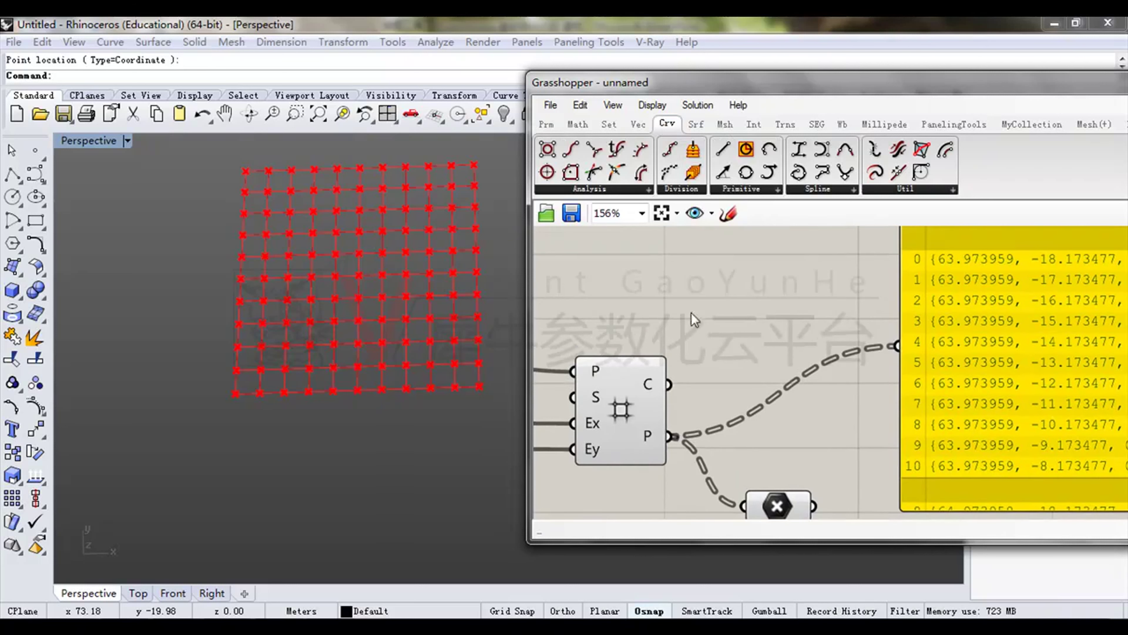
click(573, 173)
click(750, 358)
drag(670, 385, 712, 358)
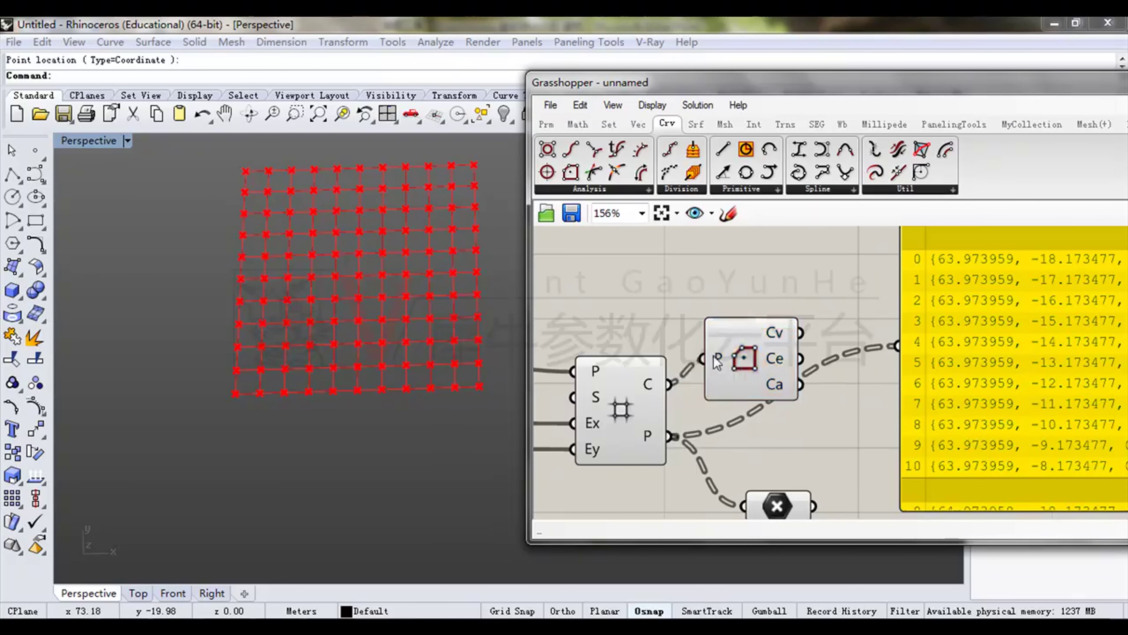
Align Polygon Center with Square grid and feed its Ce output into the Point parameter in place of the grid corners.
right_drag(753, 373, 725, 349)
drag(725, 348, 725, 379)
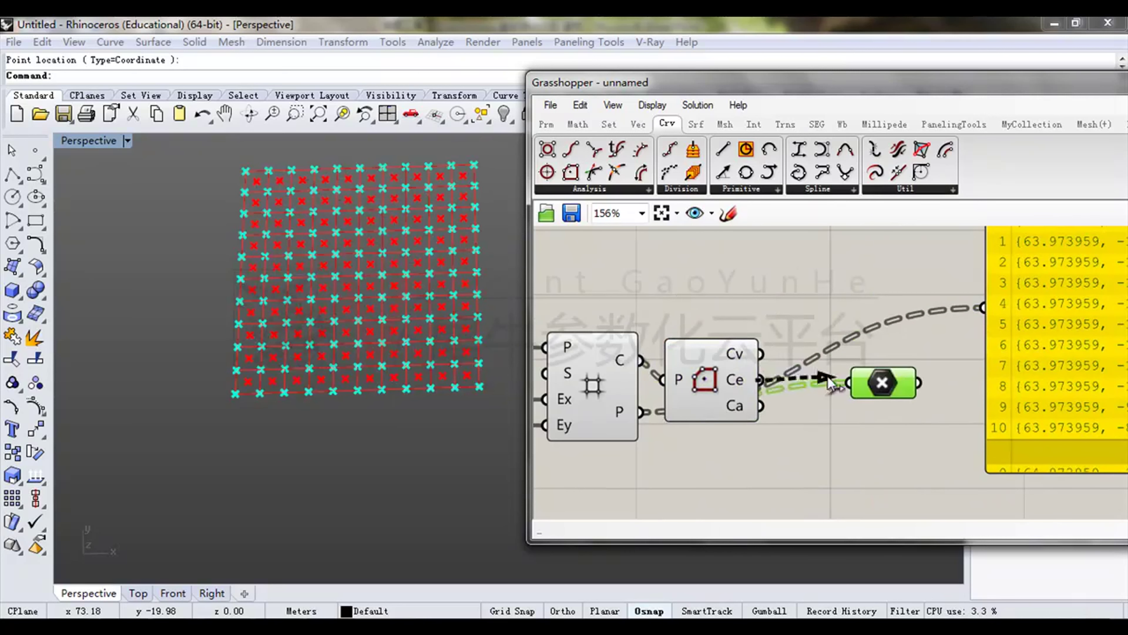
drag(829, 381, 848, 382)
drag(887, 391, 896, 372)
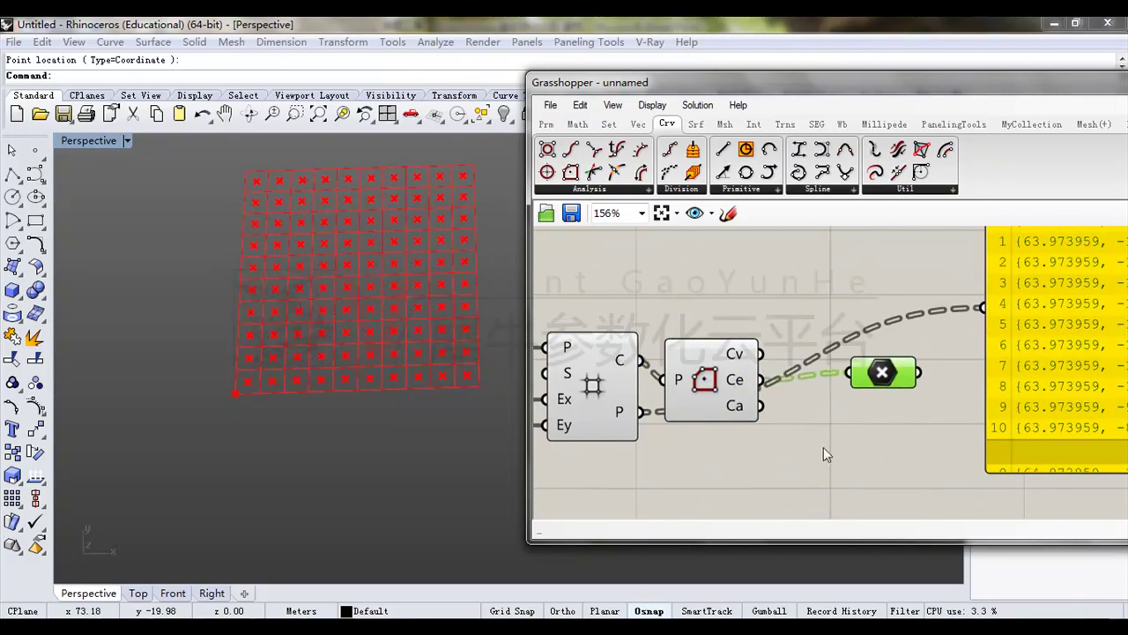
Turn off the preview of Square grid and Polygon Center, and display the cell-center points in the data panel.
drag(824, 442, 716, 349)
shift+click(612, 421)
middle_click(763, 307)
click(811, 263)
right_drag(902, 276, 761, 294)
click(881, 398)
scroll(784, 387, down, 3)
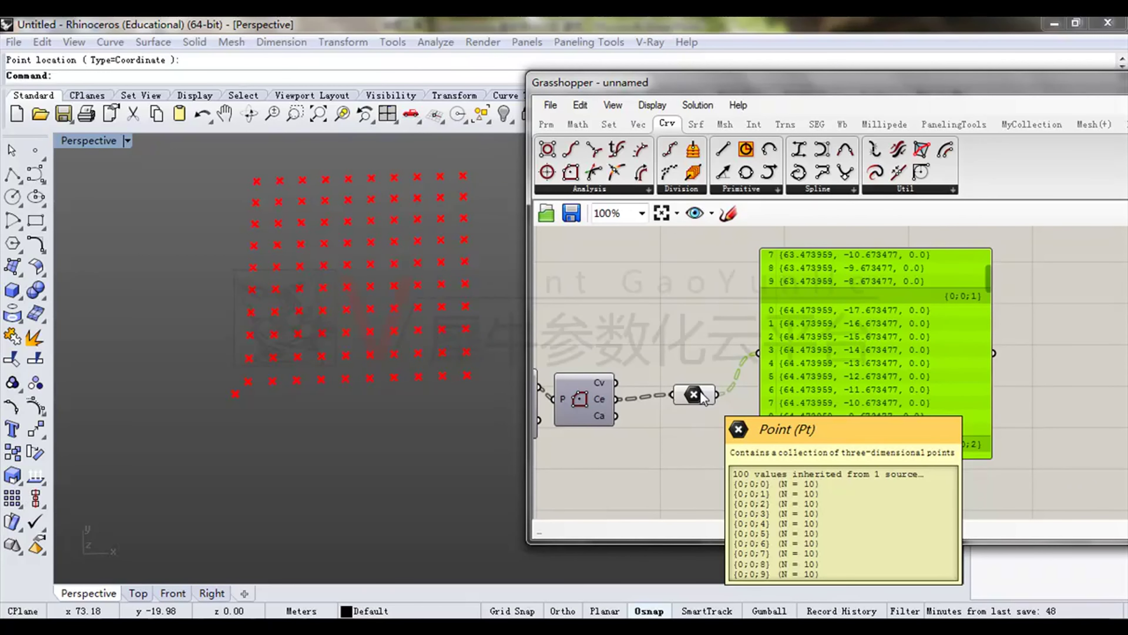
Move the Square grid, Polygon Center and Point parameter group farther below the Orient component.
click(702, 395)
right_drag(702, 396, 959, 332)
scroll(978, 343, down, 3)
scroll(986, 353, up, 4)
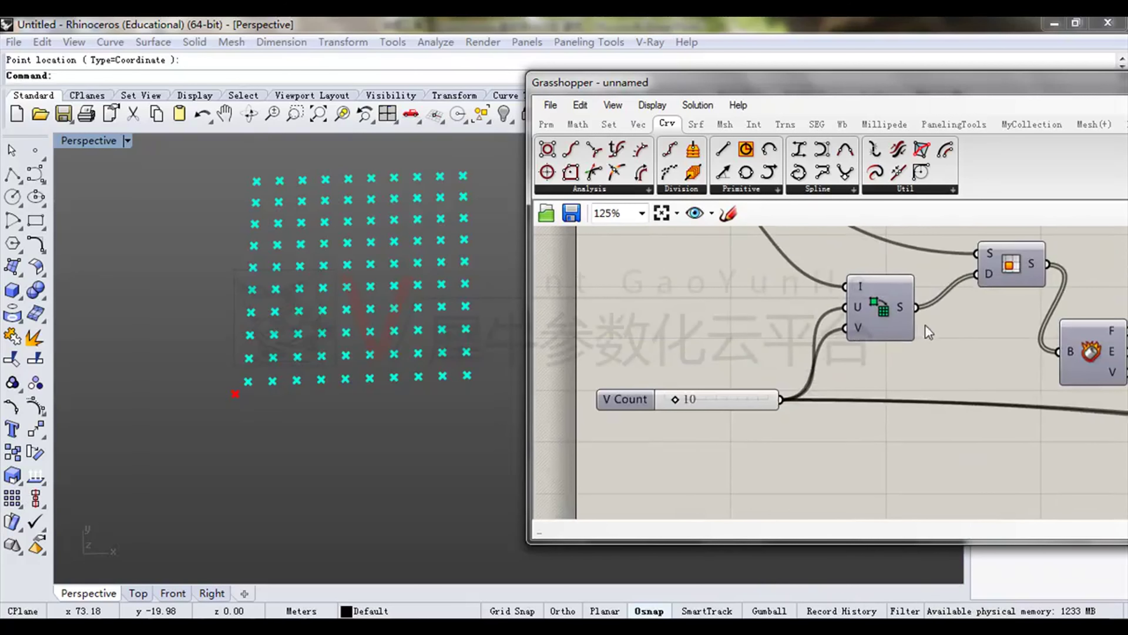
scroll(925, 331, down, 5)
scroll(889, 382, up, 3)
drag(957, 403, 723, 310)
drag(790, 353, 677, 404)
click(751, 373)
scroll(711, 380, up, 2)
right_drag(782, 248, 742, 347)
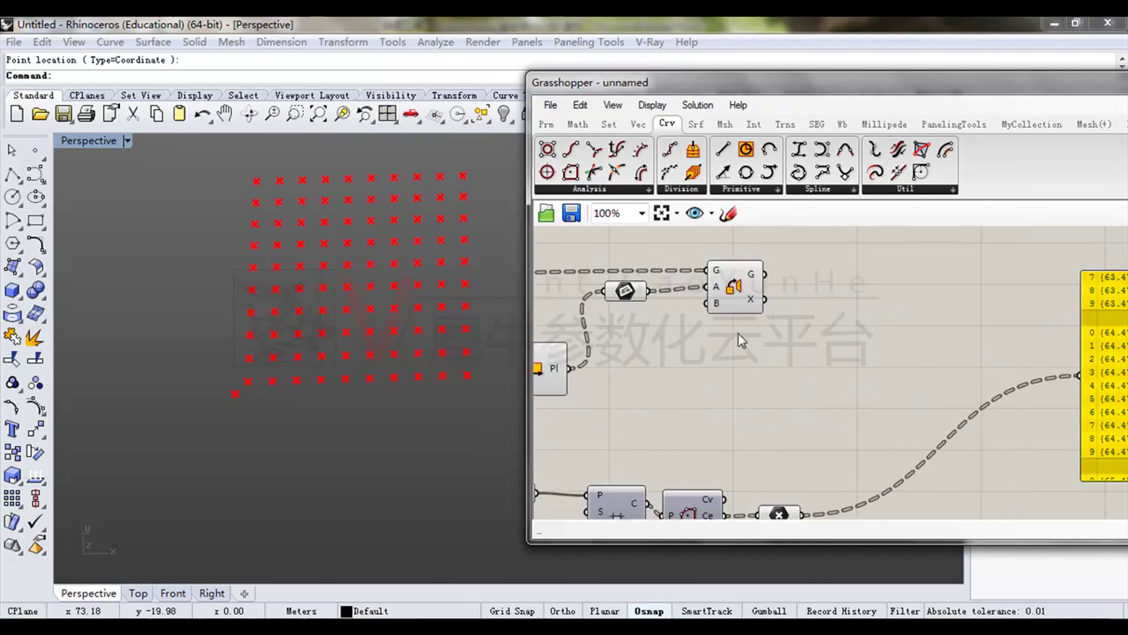
Turn off the preview of the base Point parameter and select the cell-center Point parameter.
shift+right_drag(284, 314, 292, 335)
right_drag(720, 428, 978, 339)
click(774, 399)
middle_click(858, 357)
click(912, 303)
click(1048, 305)
right_drag(1048, 305, 948, 303)
drag(1032, 365, 898, 465)
right_drag(952, 380, 887, 355)
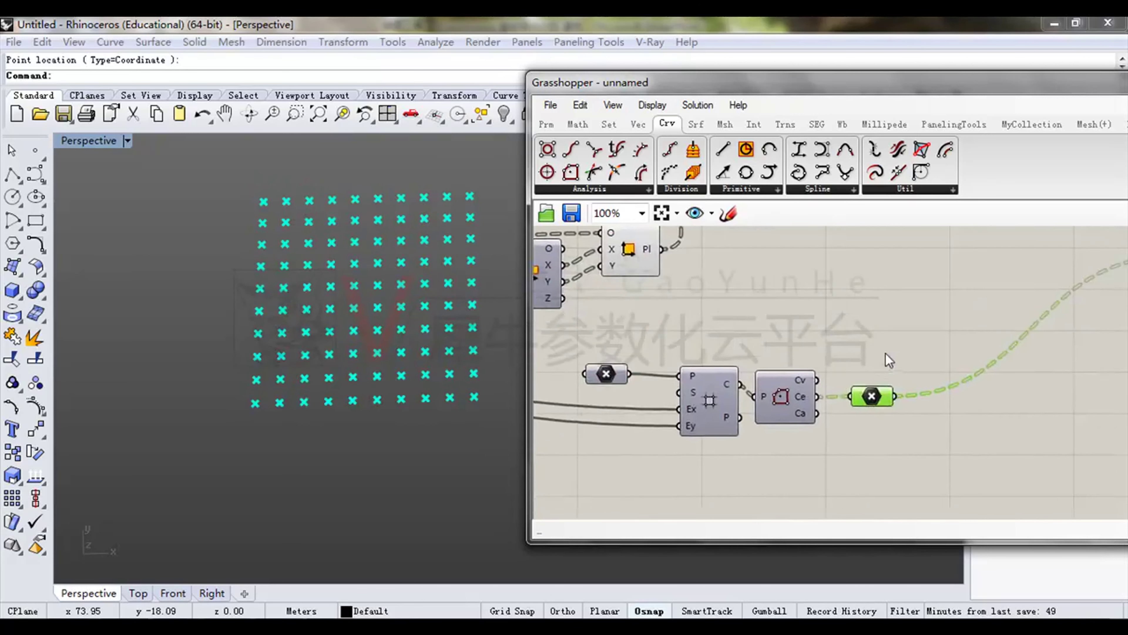
Compare the size of the cell-center grid with the surface's panels in the Perspective view.
scroll(886, 354, down, 3)
scroll(306, 315, down, 10)
shift+right_drag(316, 334, 336, 371)
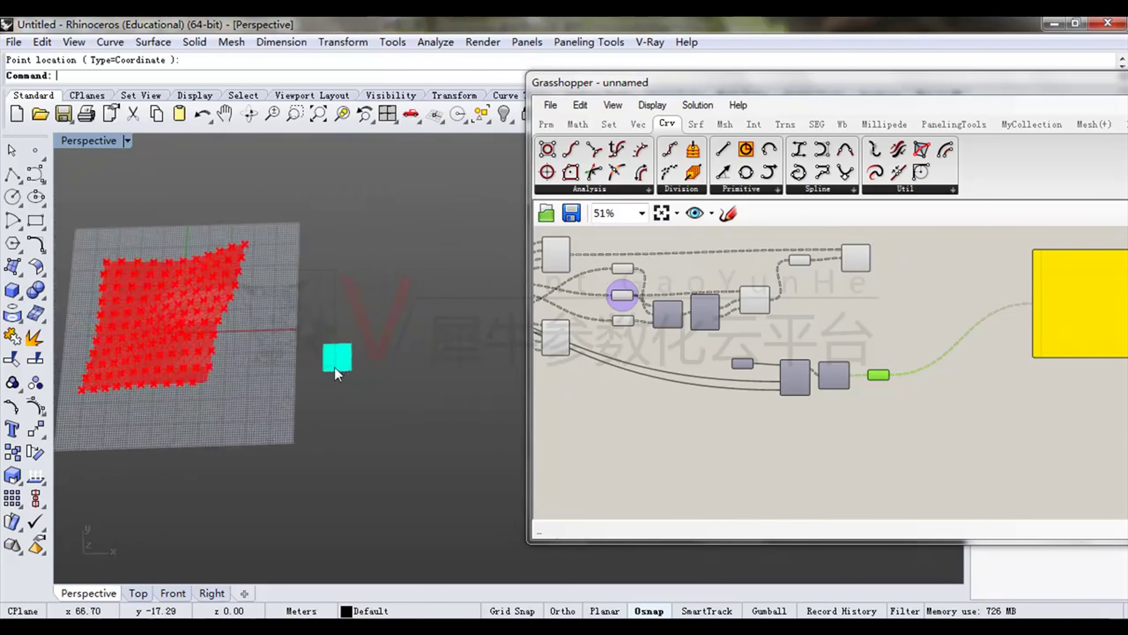
scroll(336, 370, up, 6)
scroll(267, 355, down, 6)
shift+right_drag(95, 347, 290, 356)
scroll(290, 352, up, 9)
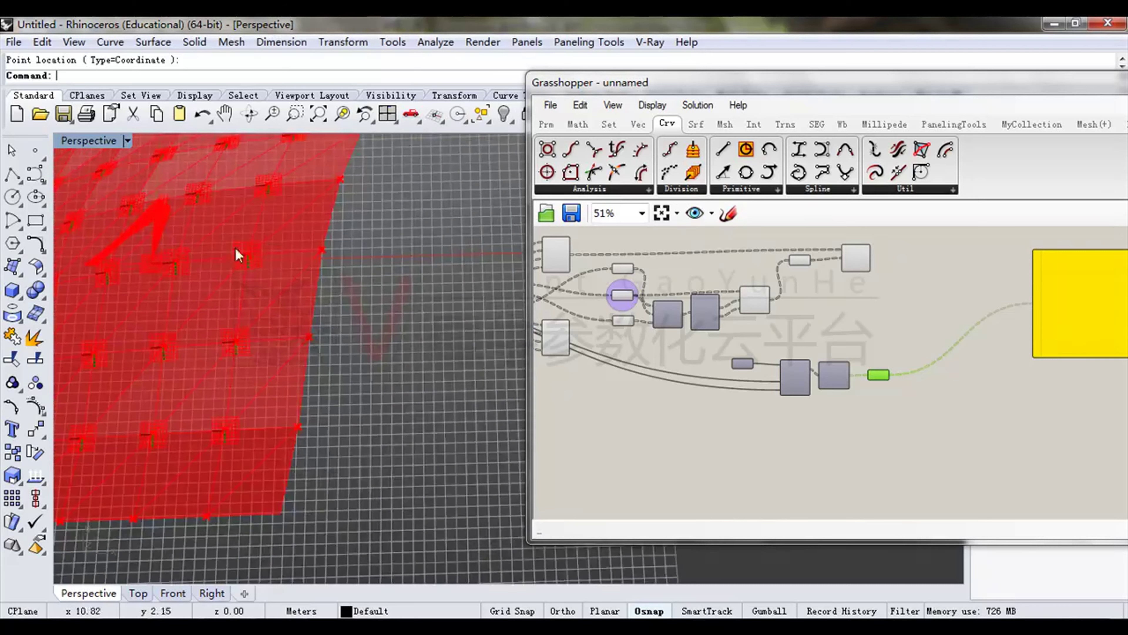
scroll(385, 307, down, 11)
scroll(719, 364, up, 4)
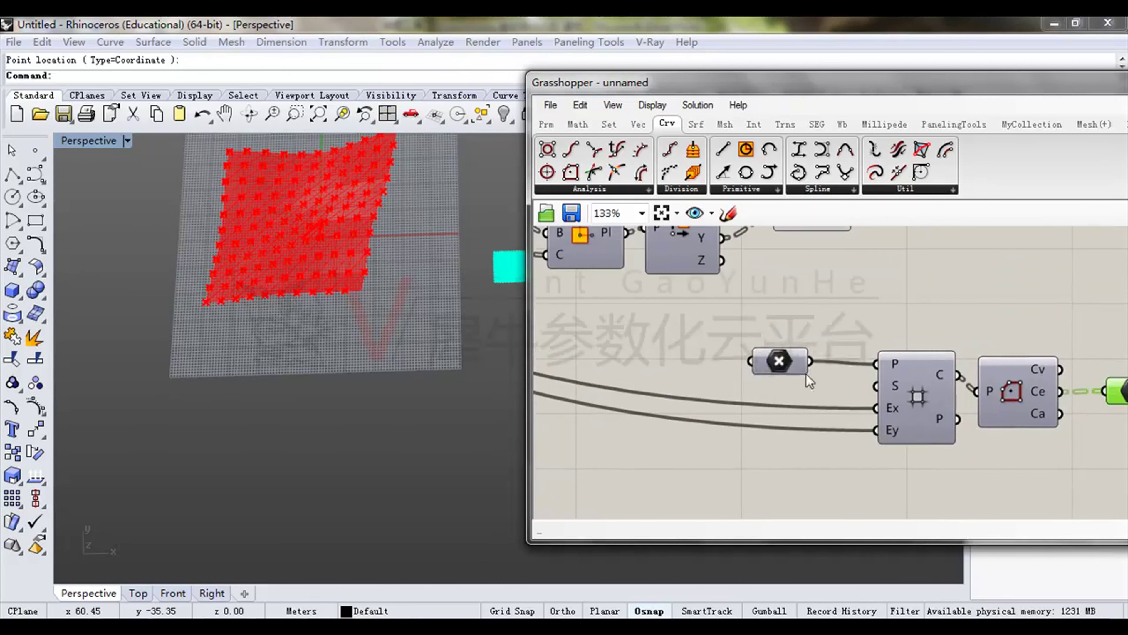
Move the base Point parameter up, add a number slider set to 20 and connect it to Square grid's S input.
drag(785, 365, 802, 331)
double_click(792, 364)
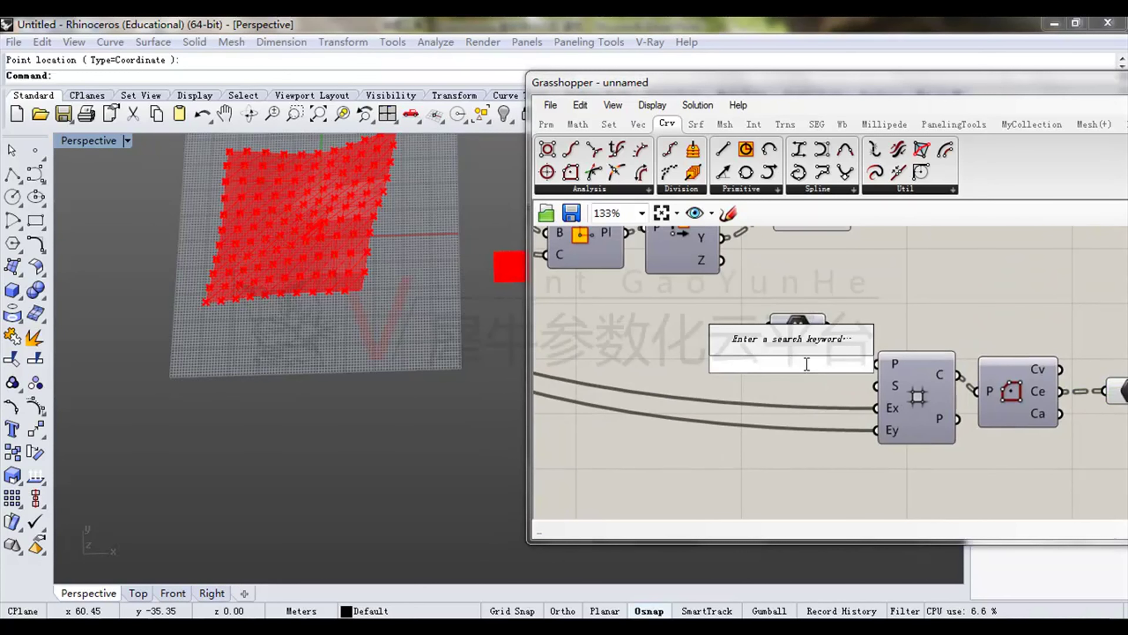
text(20)
key(Return)
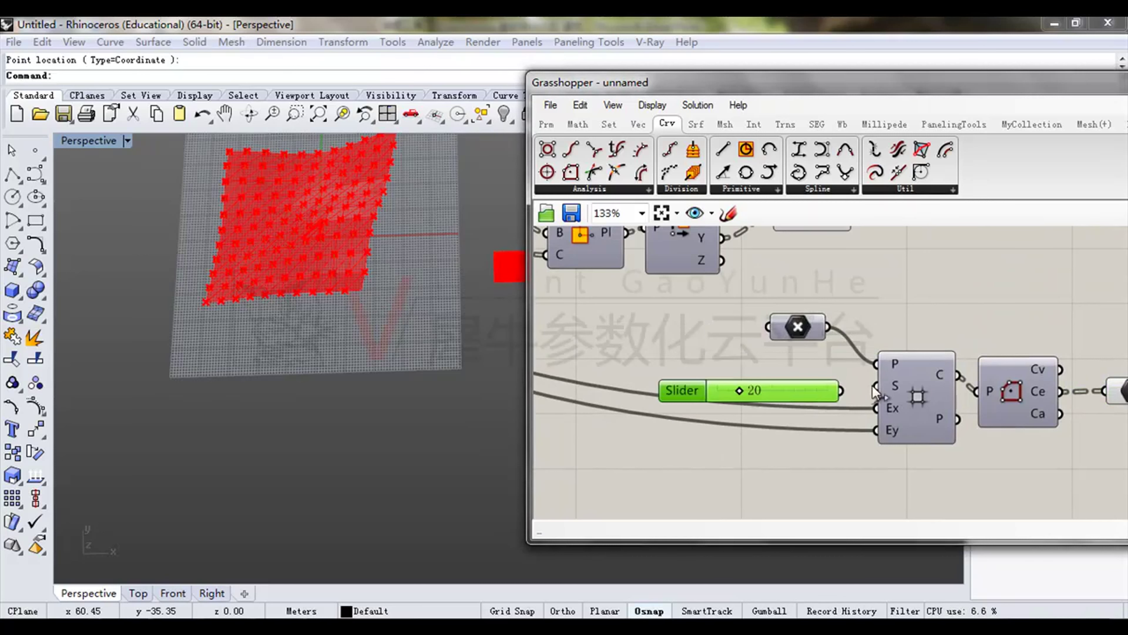
drag(842, 394, 842, 391)
Examine the enlarged point grid beside the surface from several angles, moving the Grasshopper window aside to expose the model.
scroll(341, 395, down, 5)
shift+right_drag(430, 344, 350, 386)
scroll(350, 386, up, 5)
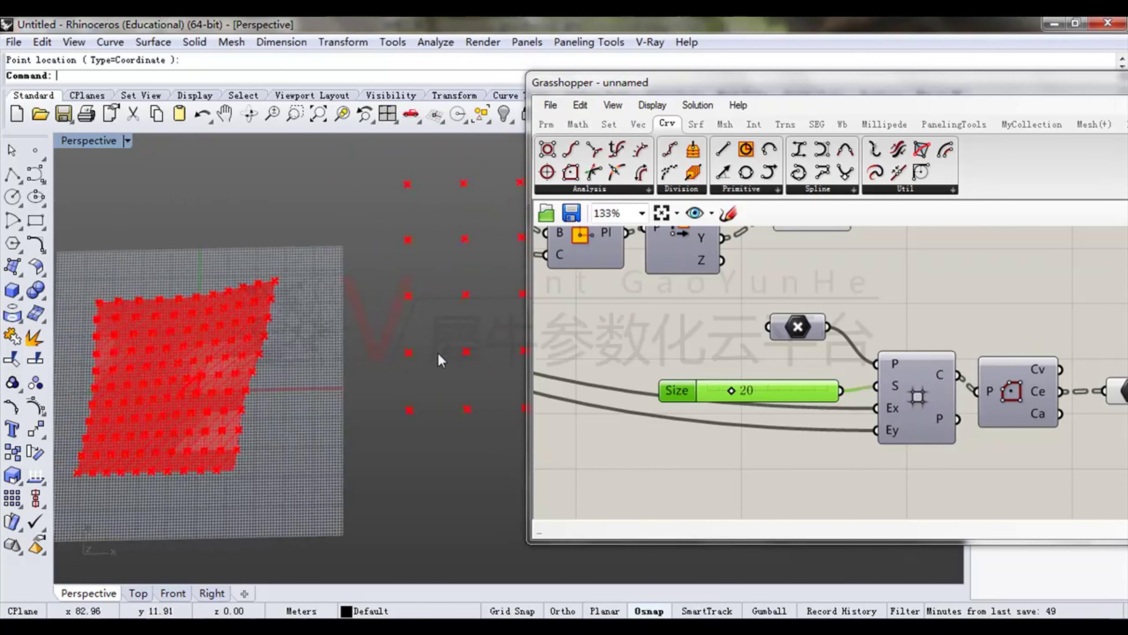
scroll(464, 320, down, 5)
scroll(378, 369, up, 3)
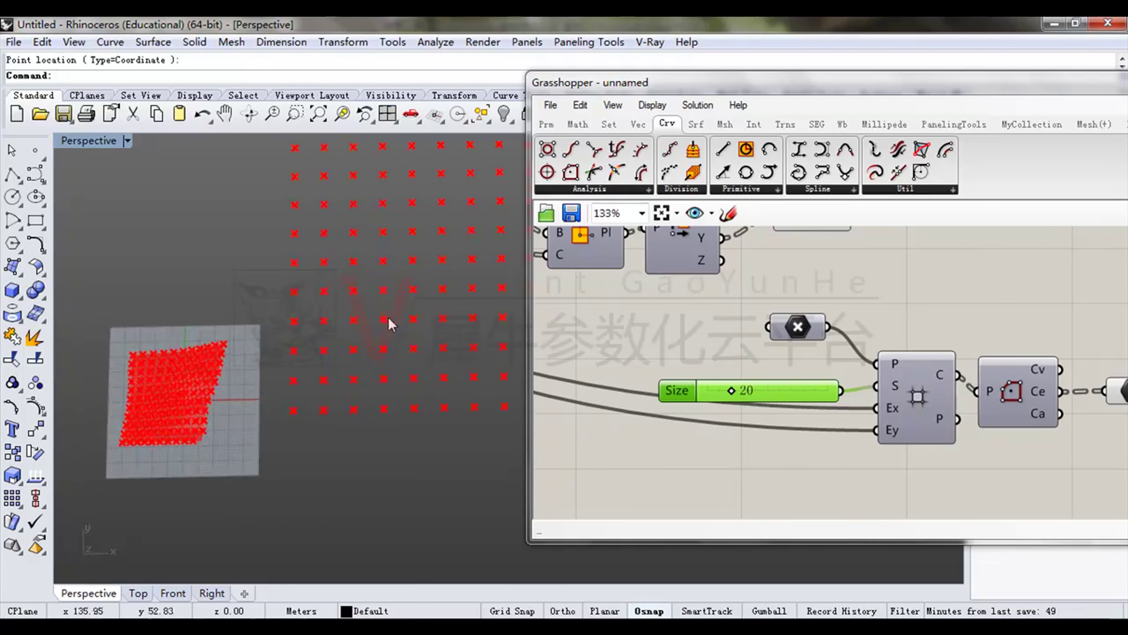
right_drag(336, 294, 372, 287)
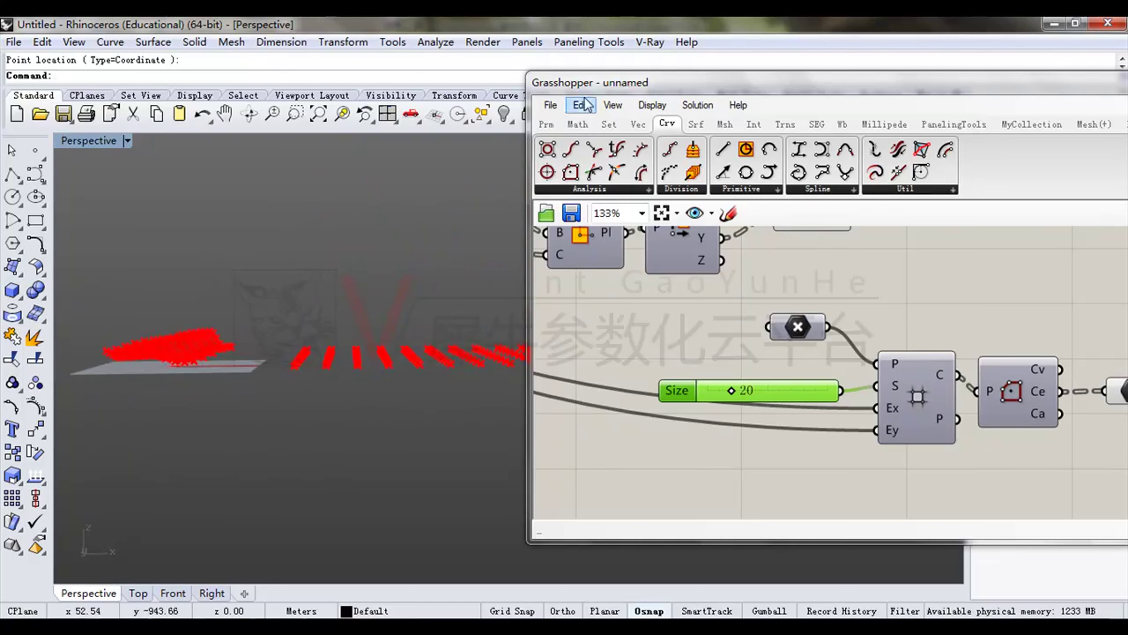
drag(591, 82, 781, 82)
right_drag(531, 311, 528, 411)
right_drag(446, 300, 471, 285)
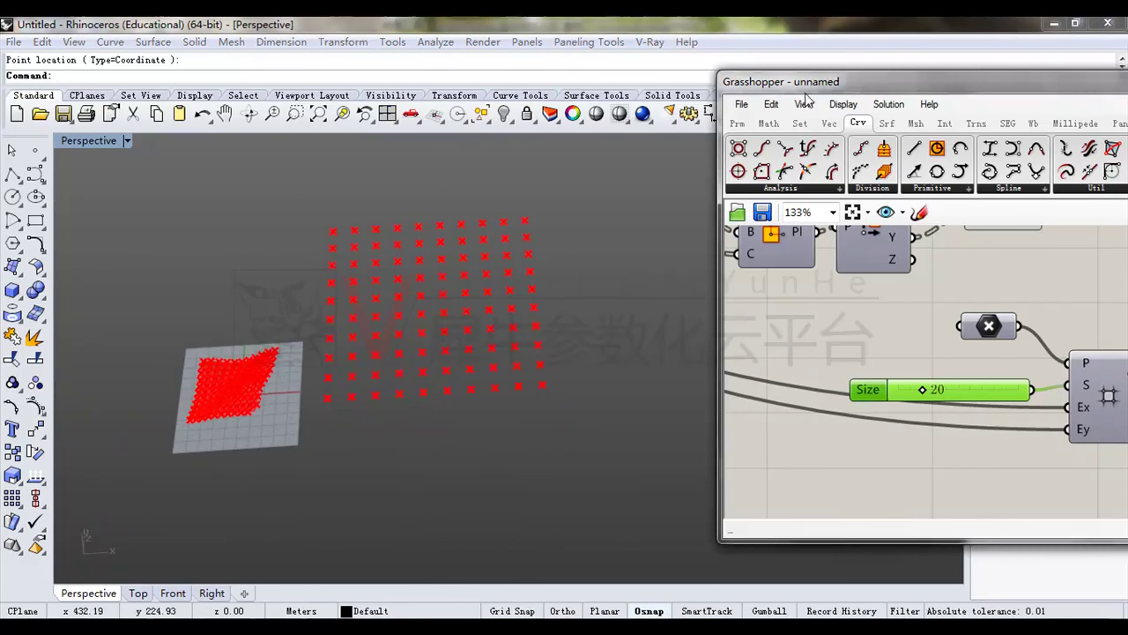
Move the Grasshopper window aside and compare the extent of the surface with the target point grid in the Perspective view.
drag(849, 90, 721, 104)
shift+right_drag(411, 272, 346, 288)
shift+right_drag(194, 405, 353, 385)
scroll(337, 306, up, 10)
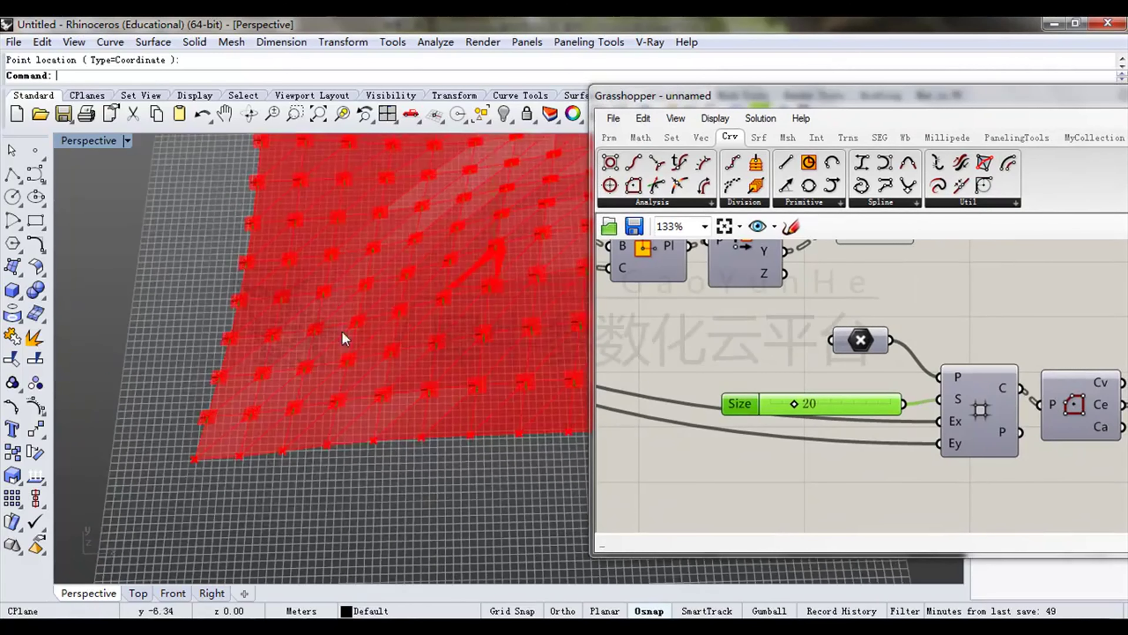
scroll(388, 320, down, 8)
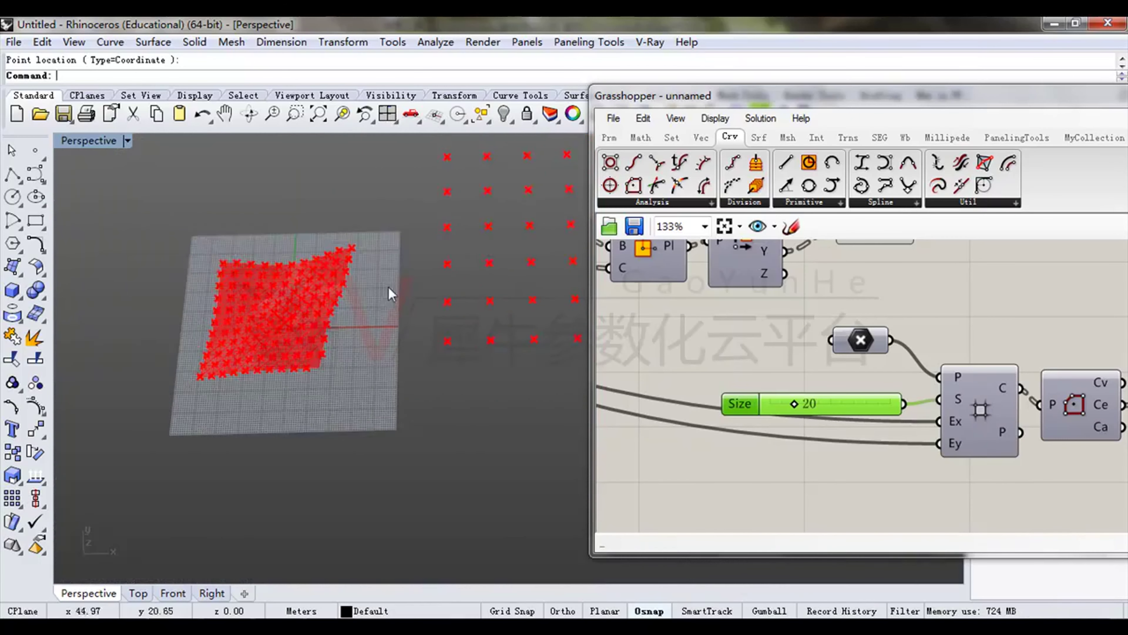
right_drag(1011, 350, 893, 371)
scroll(893, 371, down, 3)
Review the definition from the cell-center points through the source planes to the Orient component, giving the canvas more room.
drag(777, 95, 566, 89)
right_drag(752, 238, 724, 370)
drag(759, 338, 788, 337)
scroll(273, 318, up, 5)
right_drag(274, 318, 264, 308)
scroll(264, 309, down, 5)
right_drag(597, 348, 653, 344)
drag(702, 400, 633, 322)
click(707, 385)
drag(761, 297, 652, 387)
right_drag(244, 373, 223, 305)
right_drag(804, 382, 692, 332)
drag(728, 288, 657, 369)
right_drag(761, 356, 632, 382)
Connect the source Plane parameter to the panel and read its data tree from the first branch.
drag(867, 380, 825, 393)
right_drag(416, 363, 542, 350)
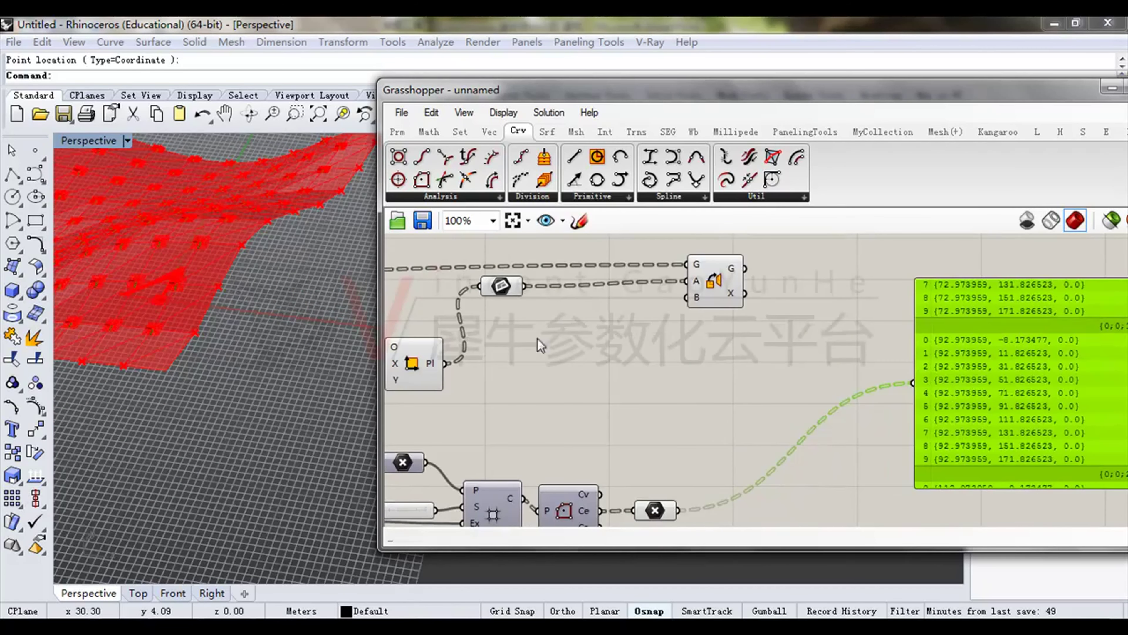
drag(904, 373, 913, 383)
right_drag(966, 354, 901, 350)
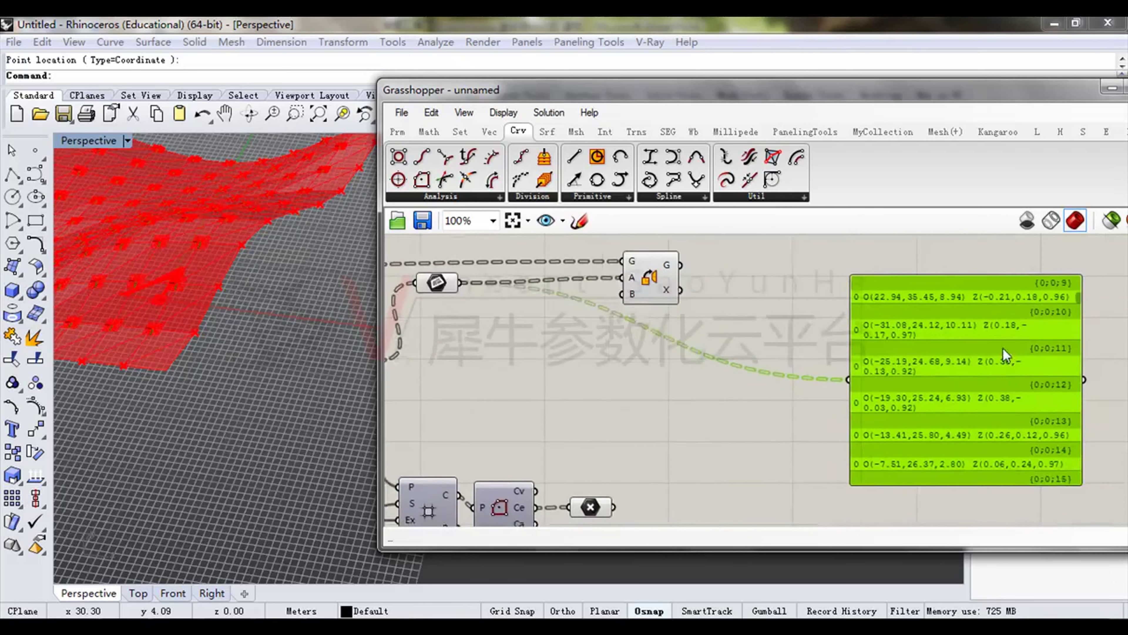
right_drag(1070, 325, 977, 328)
right_drag(959, 367, 977, 340)
mouse_move(999, 273)
mouse_down()
mouse_move(1014, 476)
mouse_move(1001, 256)
mouse_up()
right_drag(535, 375, 718, 411)
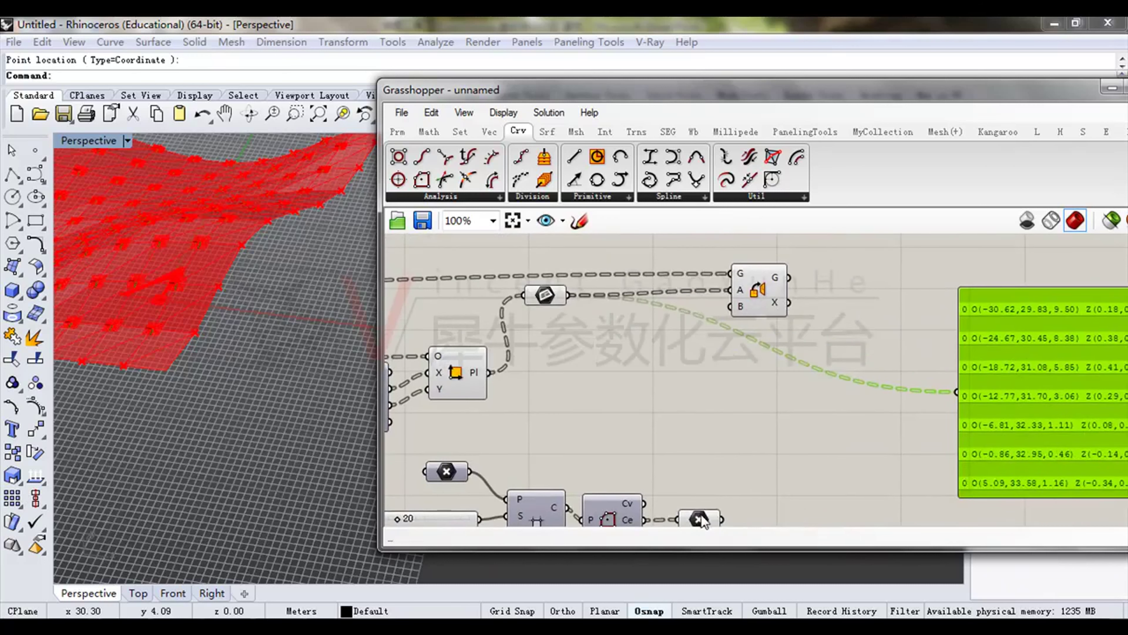
Move the cell-center Point parameter up and compare its data tree with the Plane parameter's by connecting each to the panel.
drag(700, 517, 689, 425)
right_drag(725, 423, 656, 406)
drag(818, 378, 893, 370)
right_drag(990, 360, 871, 355)
right_drag(747, 364, 831, 353)
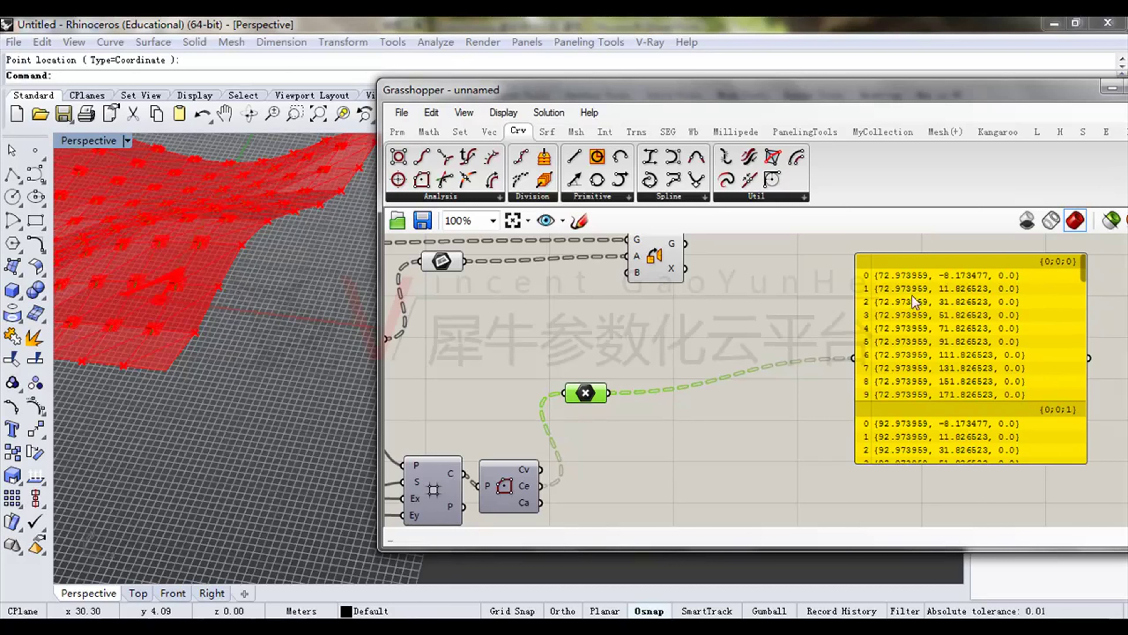
right_drag(721, 313, 734, 338)
drag(653, 345, 866, 381)
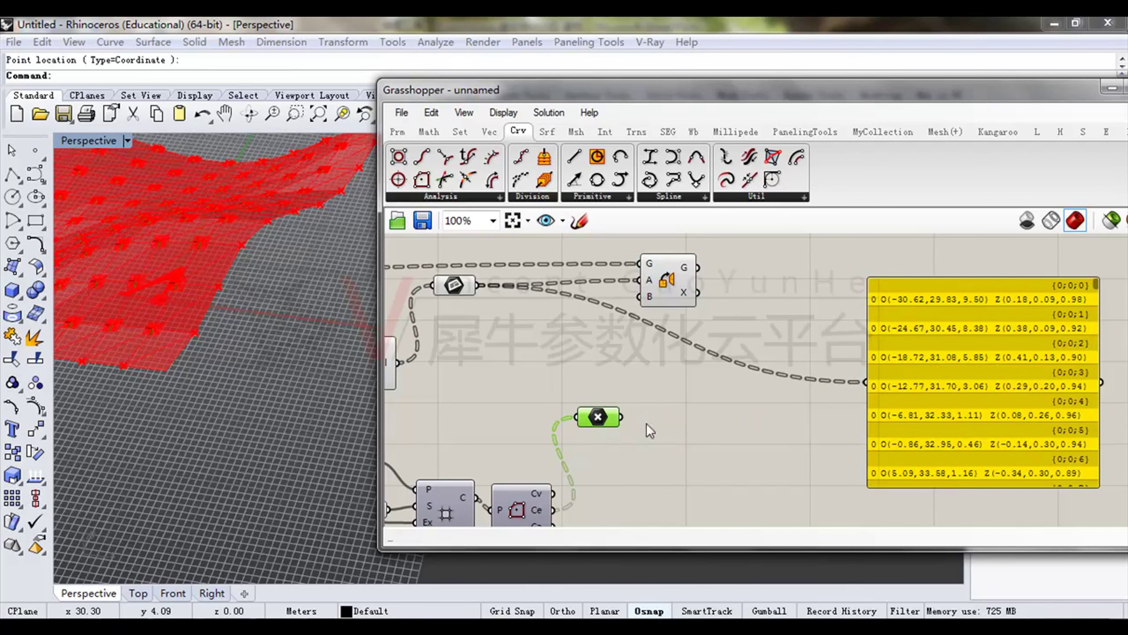
Graft the cell-center Point parameter and list its points in the panel.
right_click(605, 421)
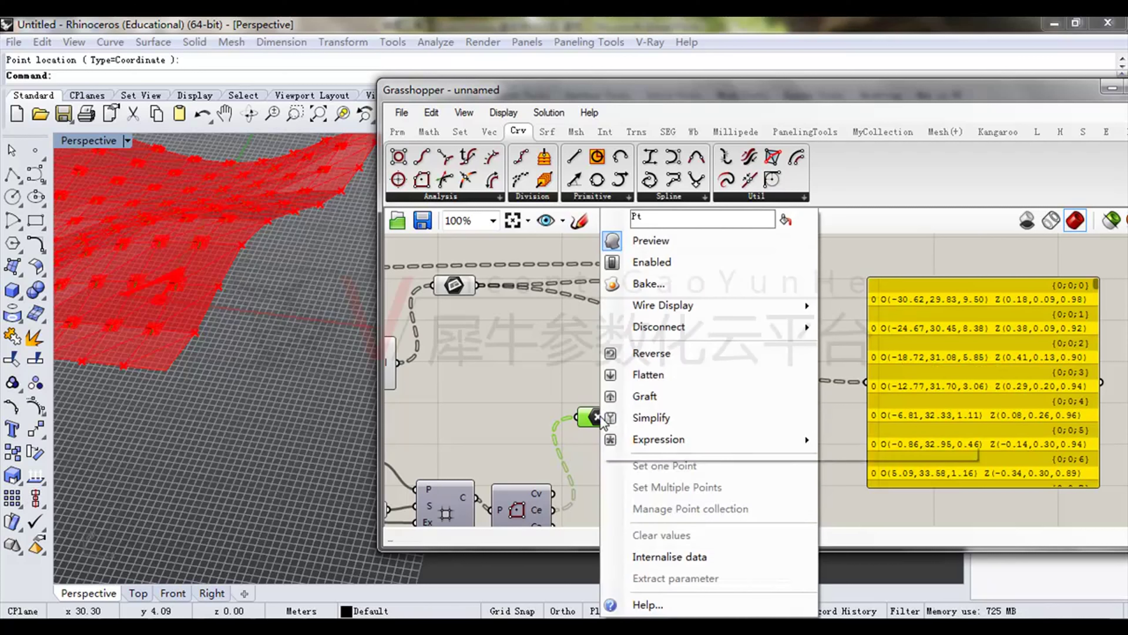
click(640, 396)
drag(597, 415, 589, 421)
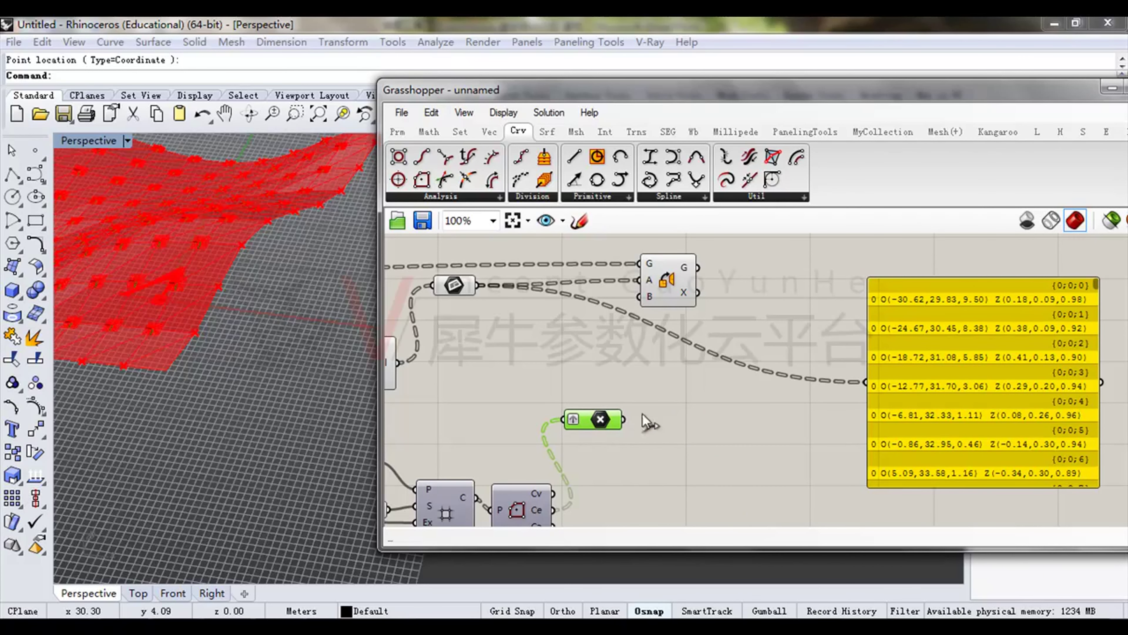
drag(877, 389, 876, 386)
drag(1092, 285, 1096, 263)
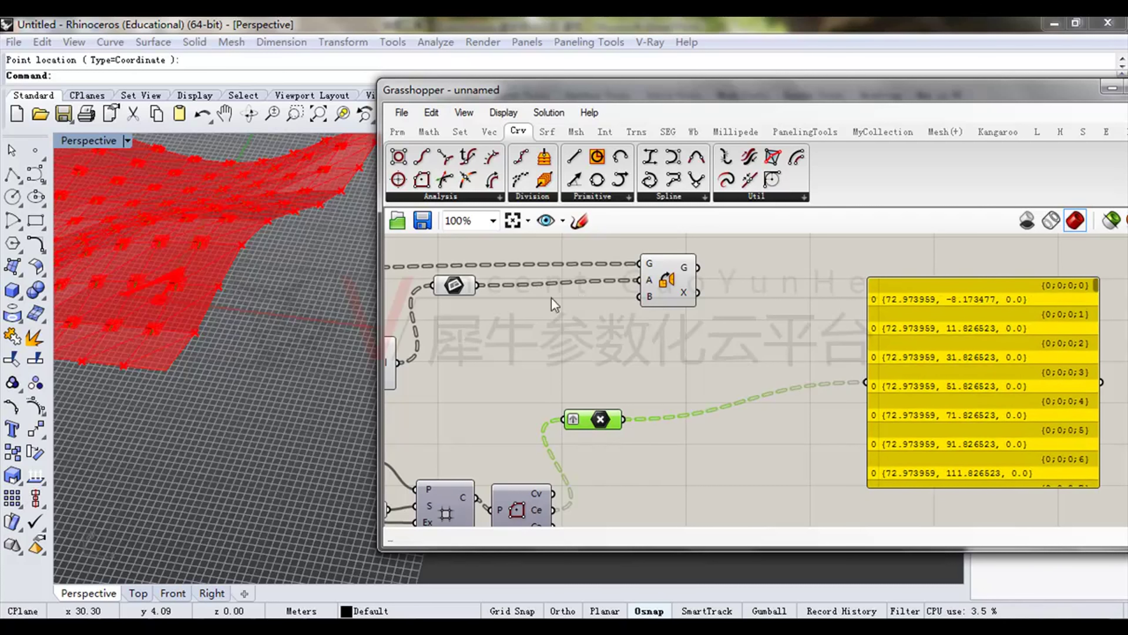
Compare the last branch paths of the source planes and the grafted cell-center points in the panel.
drag(852, 383, 864, 383)
right_drag(1067, 400, 945, 392)
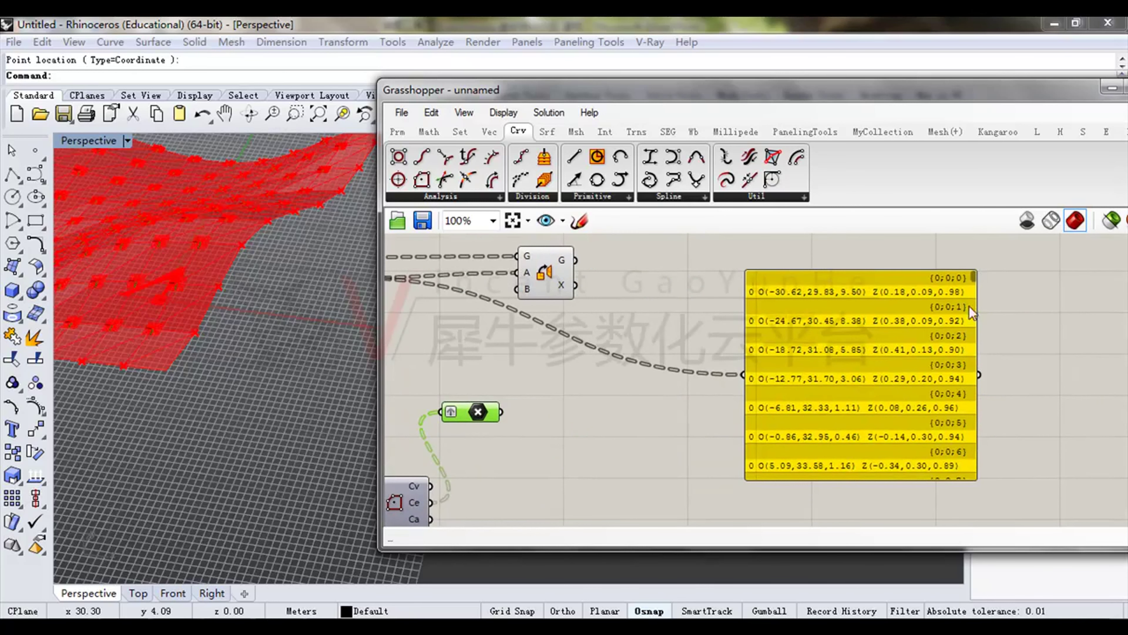
drag(978, 288, 994, 491)
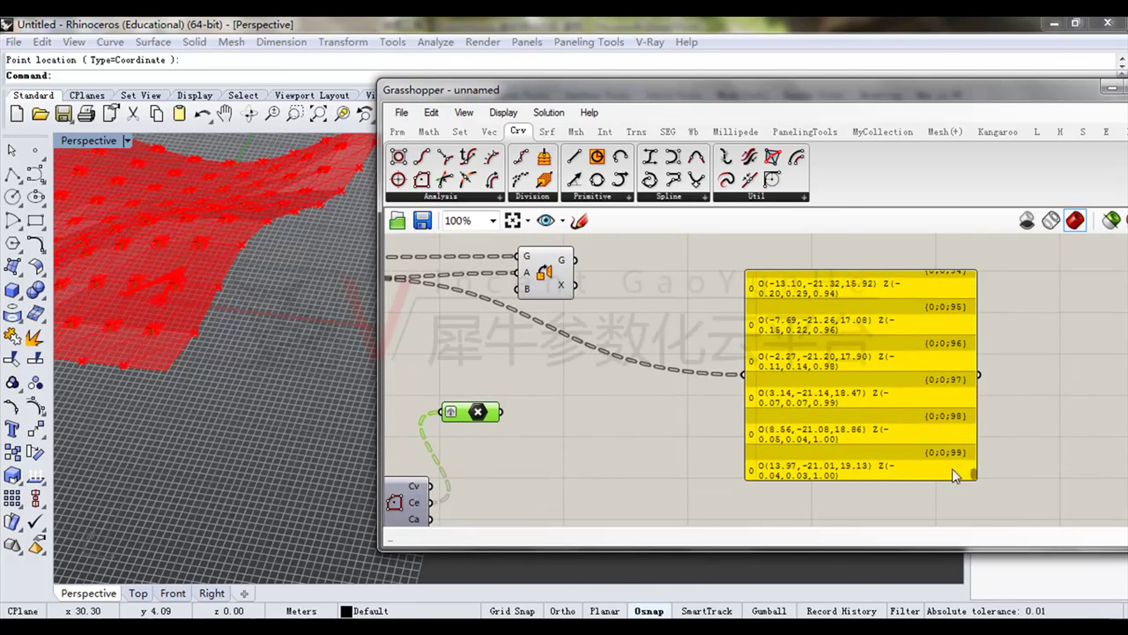
drag(735, 381, 738, 378)
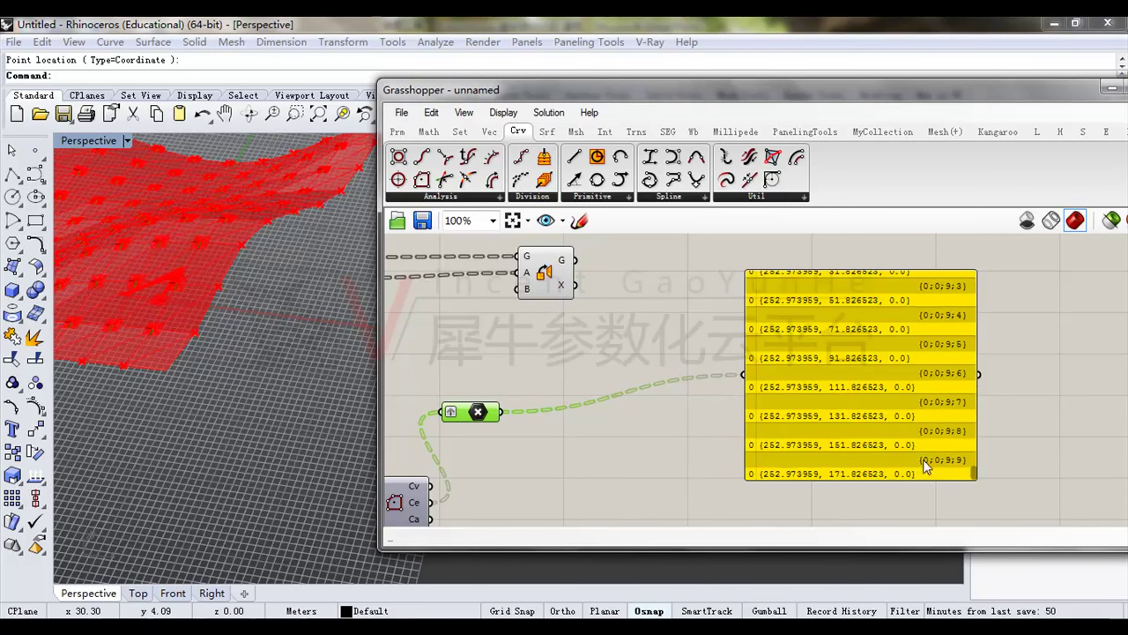
Flatten the Ce output of the polygon center component that feeds the cell-center Point parameter.
right_drag(696, 388, 776, 370)
right_drag(569, 417, 579, 321)
scroll(579, 321, up, 3)
scroll(604, 312, down, 2)
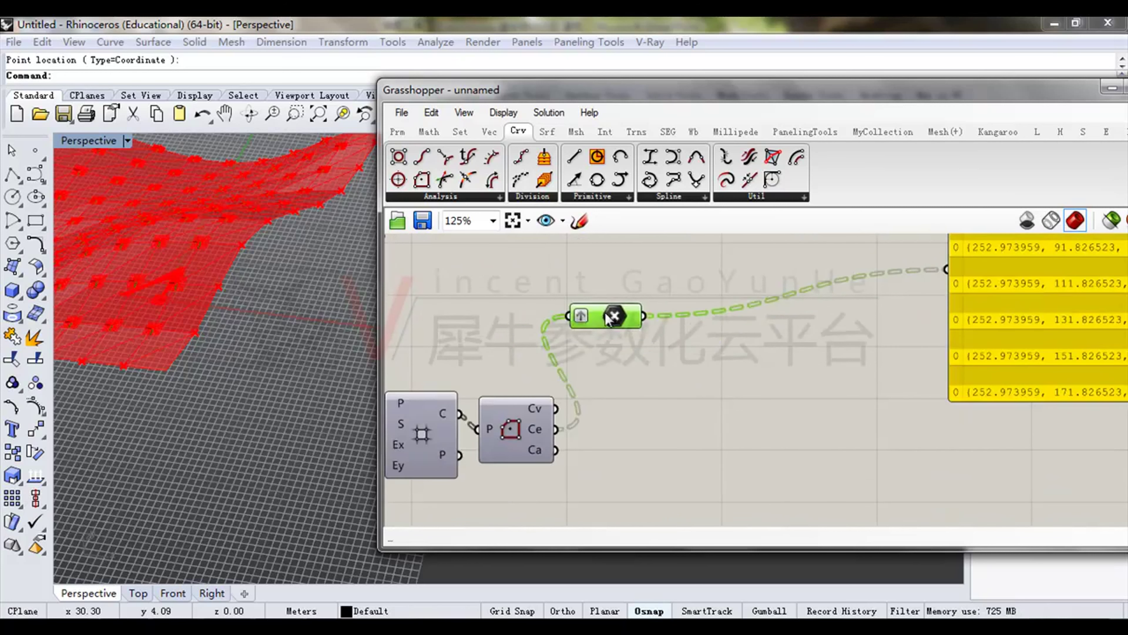
right_drag(561, 400, 590, 340)
scroll(571, 349, up, 3)
drag(489, 374, 495, 349)
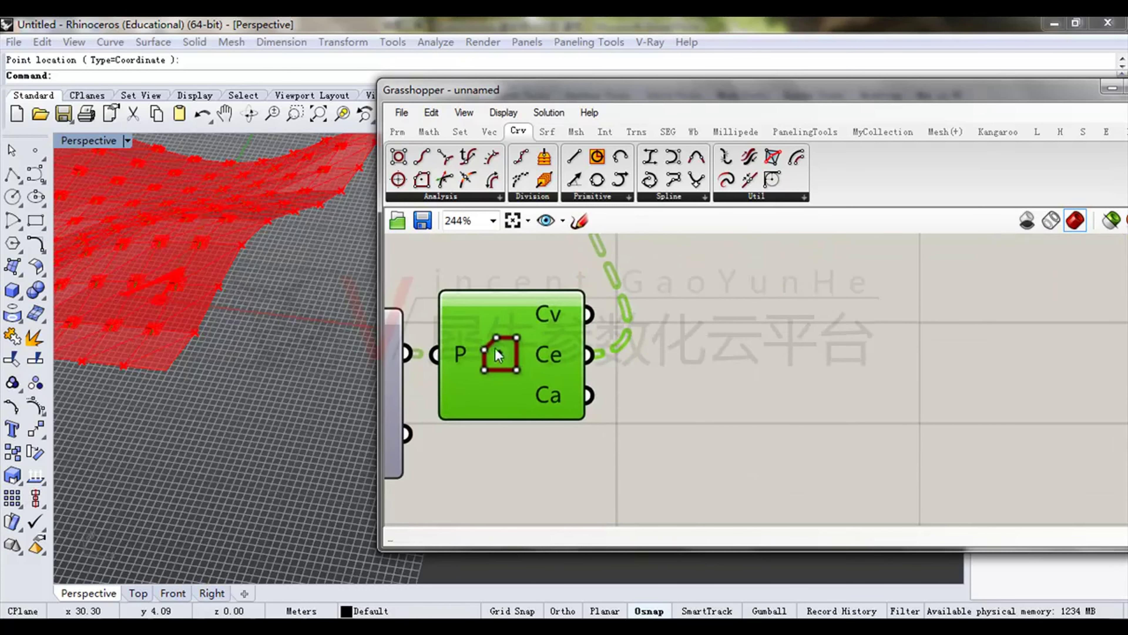
right_click(551, 357)
right_drag(551, 359, 611, 383)
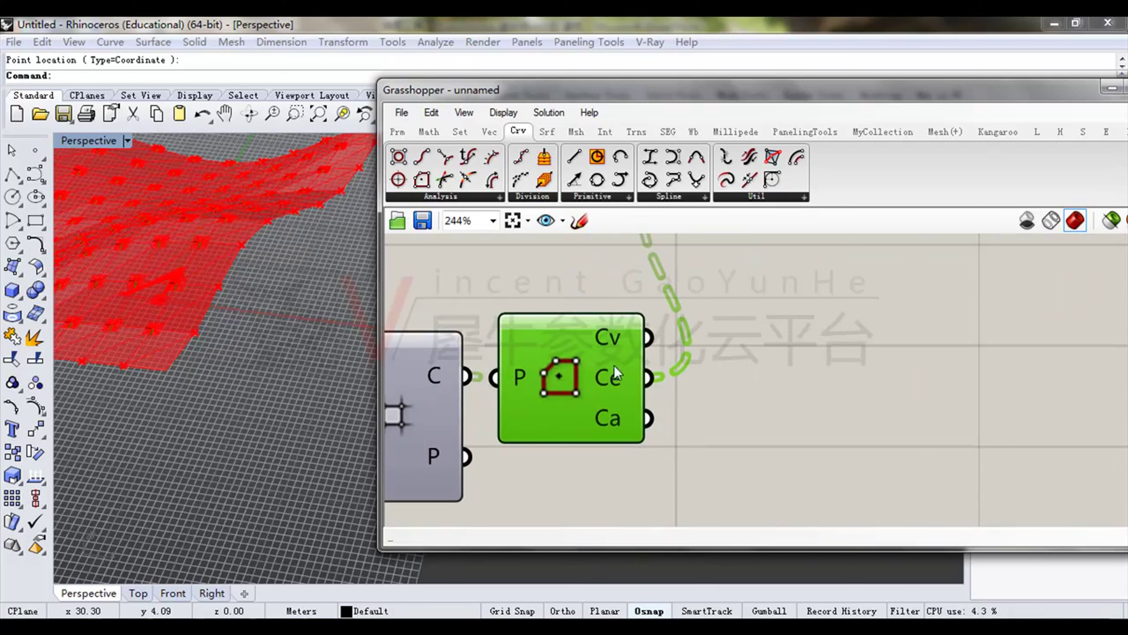
click(465, 133)
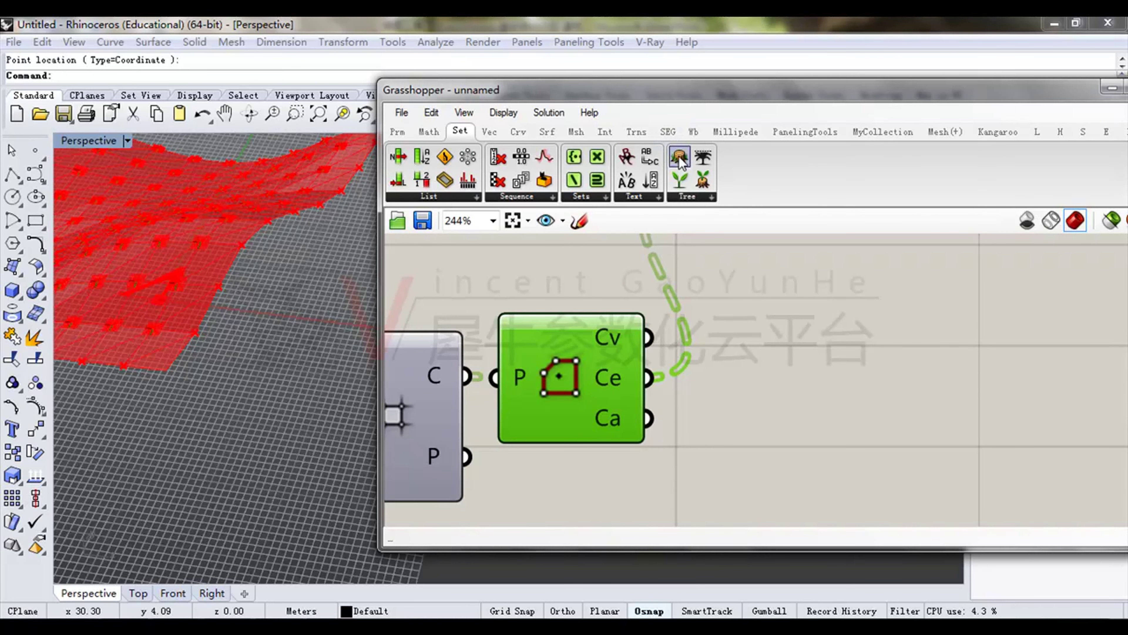
right_click(610, 373)
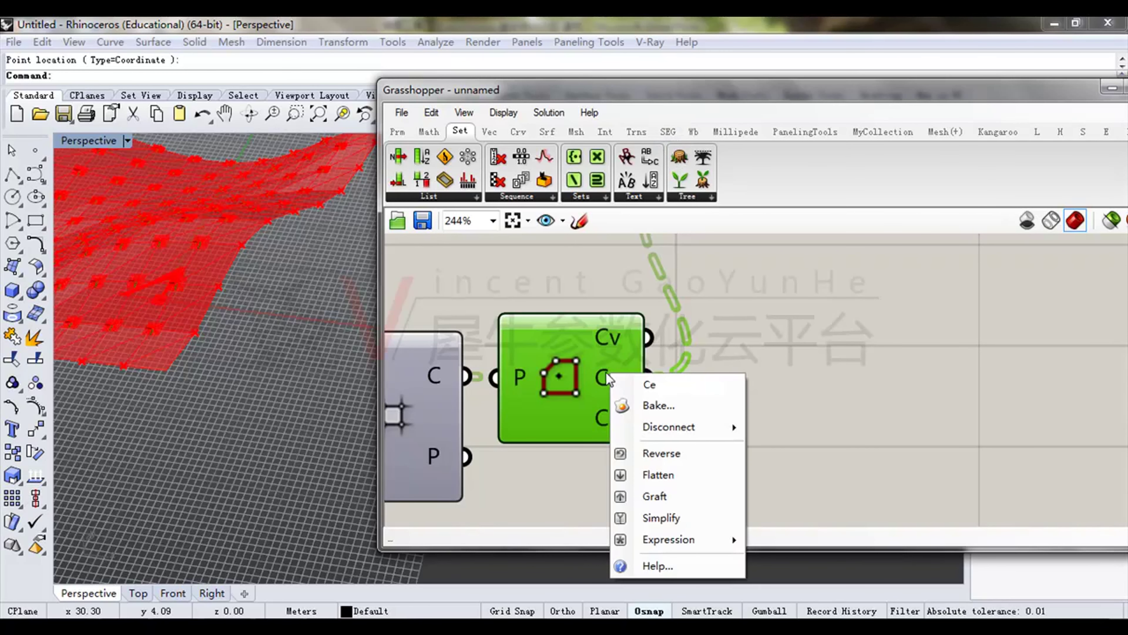
right_click(608, 376)
right_click(610, 375)
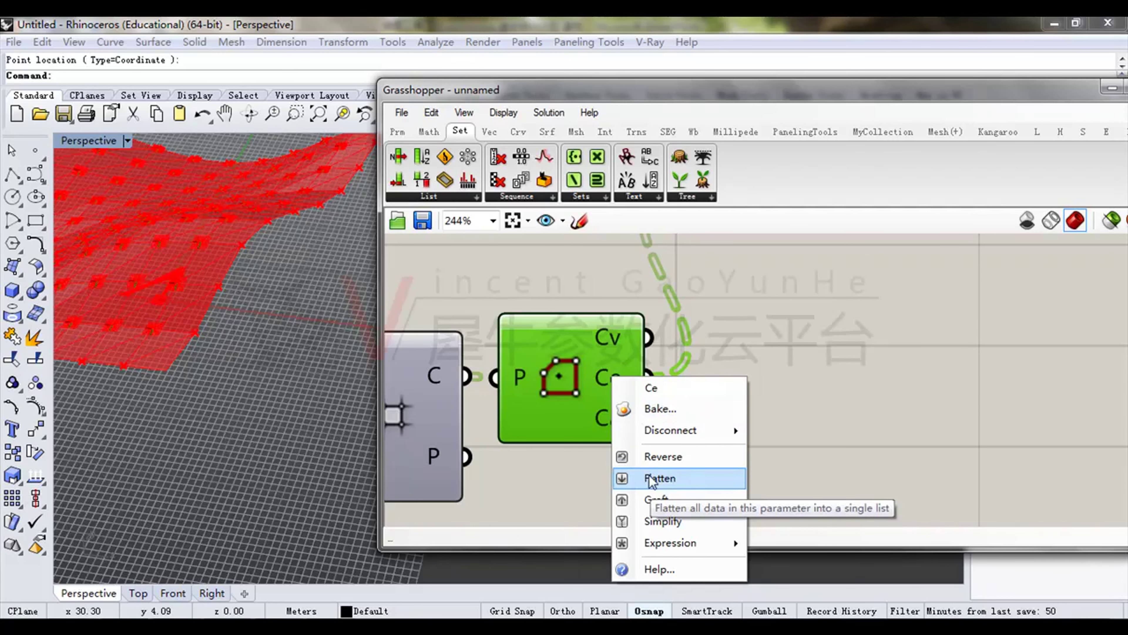
click(673, 479)
Check the branch paths of the flattened and regrafted cell-center points in the panel from first to last.
scroll(771, 362, down, 3)
right_drag(783, 328, 428, 422)
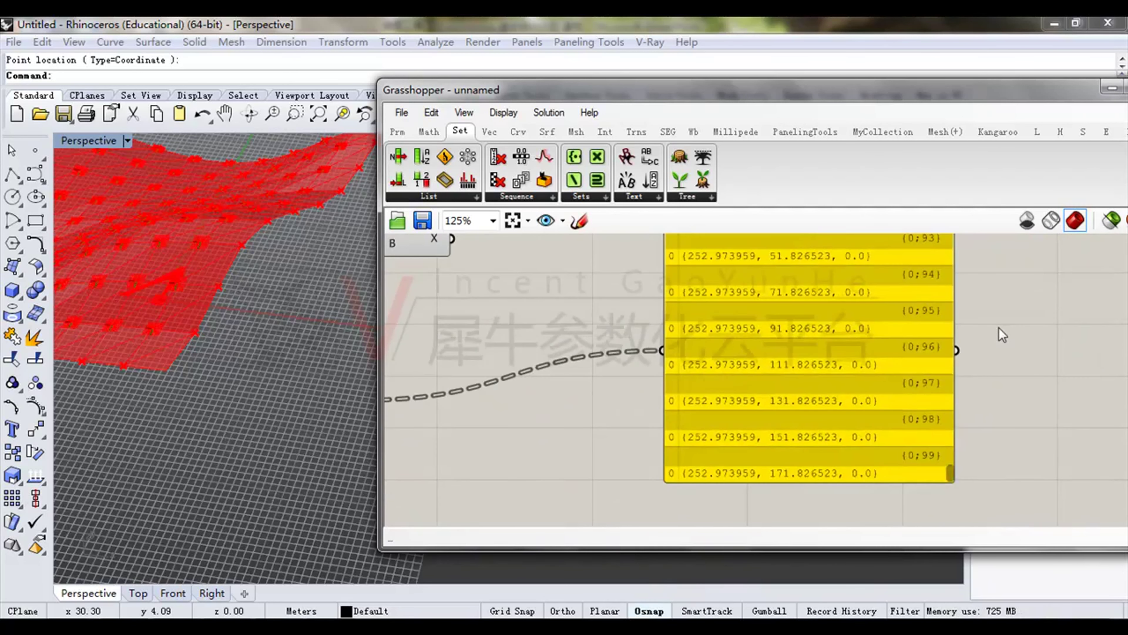
drag(954, 472, 971, 218)
right_drag(955, 306, 951, 343)
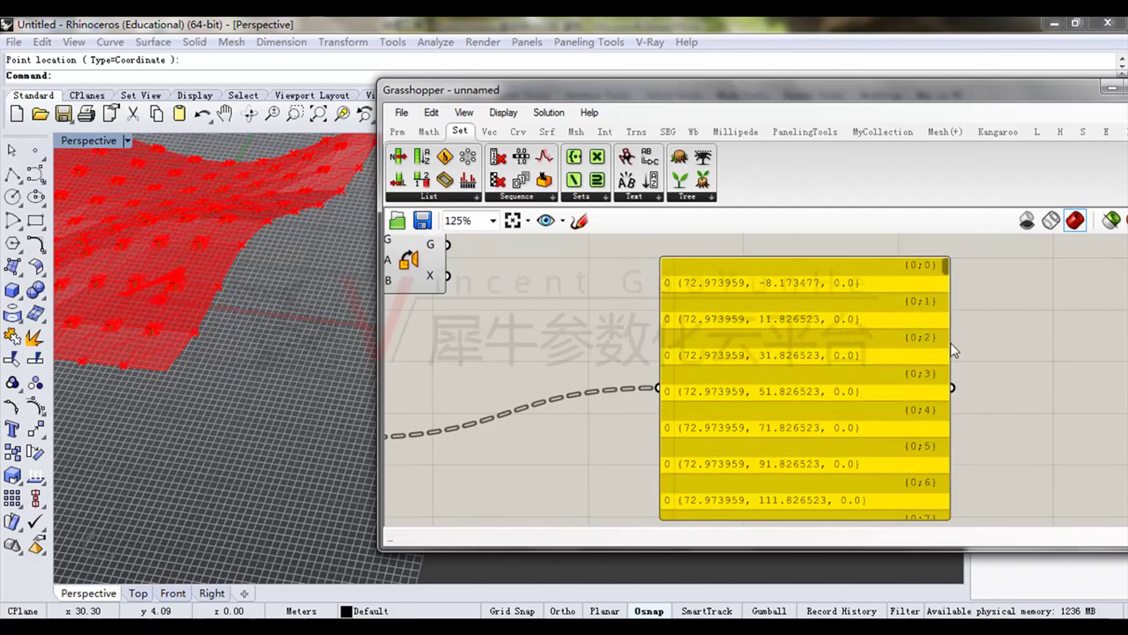
drag(949, 262, 964, 518)
right_drag(781, 395, 893, 392)
scroll(803, 418, down, 2)
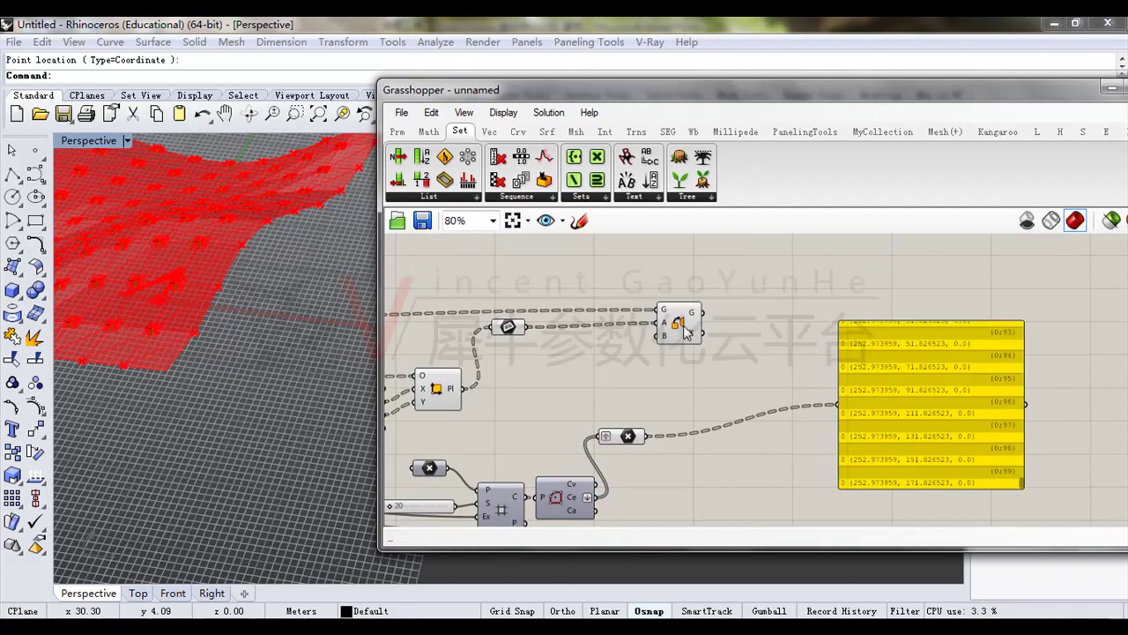
Add an XY Plane component, feed the grafted cell-center points into its O input and connect its P output to Orient's B input.
drag(688, 332, 730, 329)
click(489, 133)
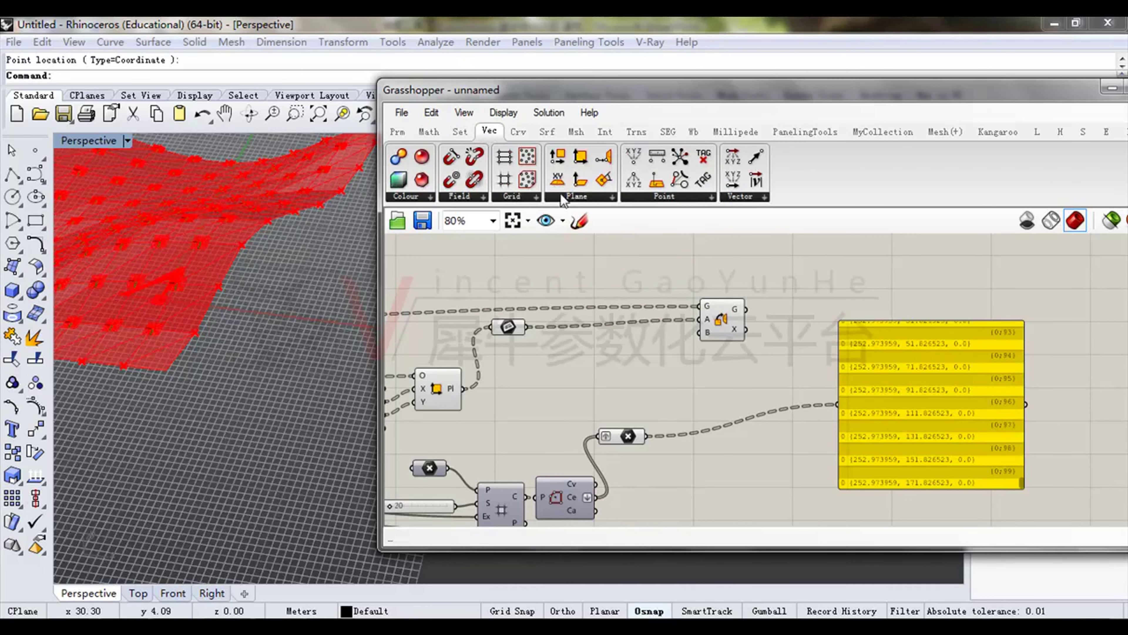
drag(664, 360, 663, 359)
right_drag(709, 340, 703, 380)
scroll(702, 382, up, 2)
drag(741, 348, 866, 344)
drag(622, 400, 699, 365)
Examine the triangles laid out on the target planes beside the original surface, moving the Grasshopper window aside.
right_drag(231, 321, 346, 302)
right_drag(667, 407, 676, 347)
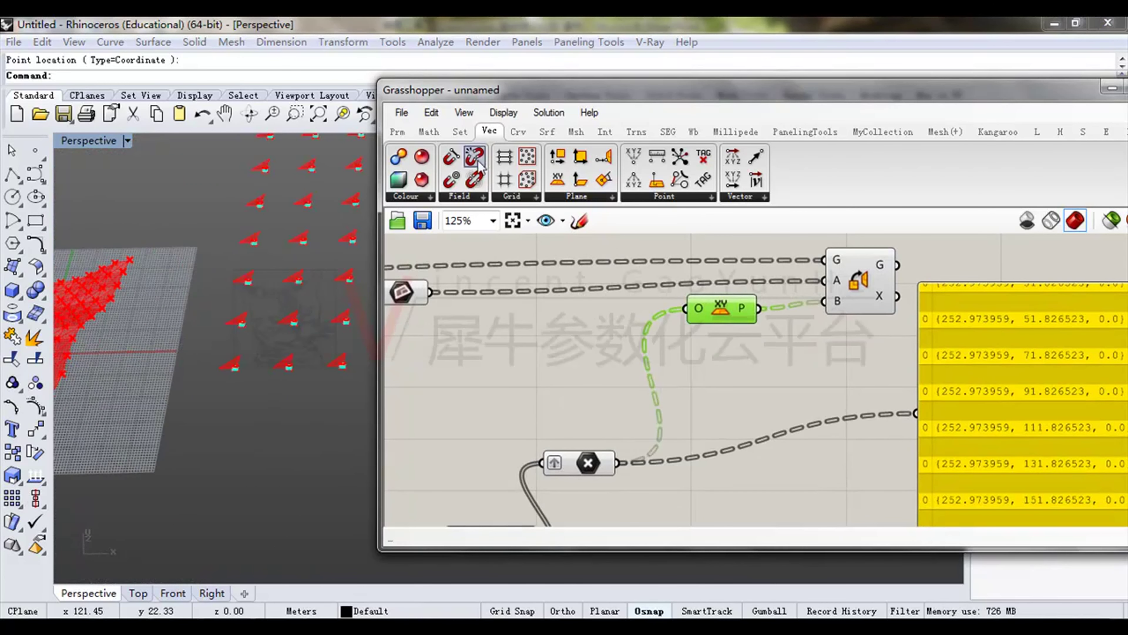
drag(493, 91, 666, 91)
scroll(351, 369, up, 5)
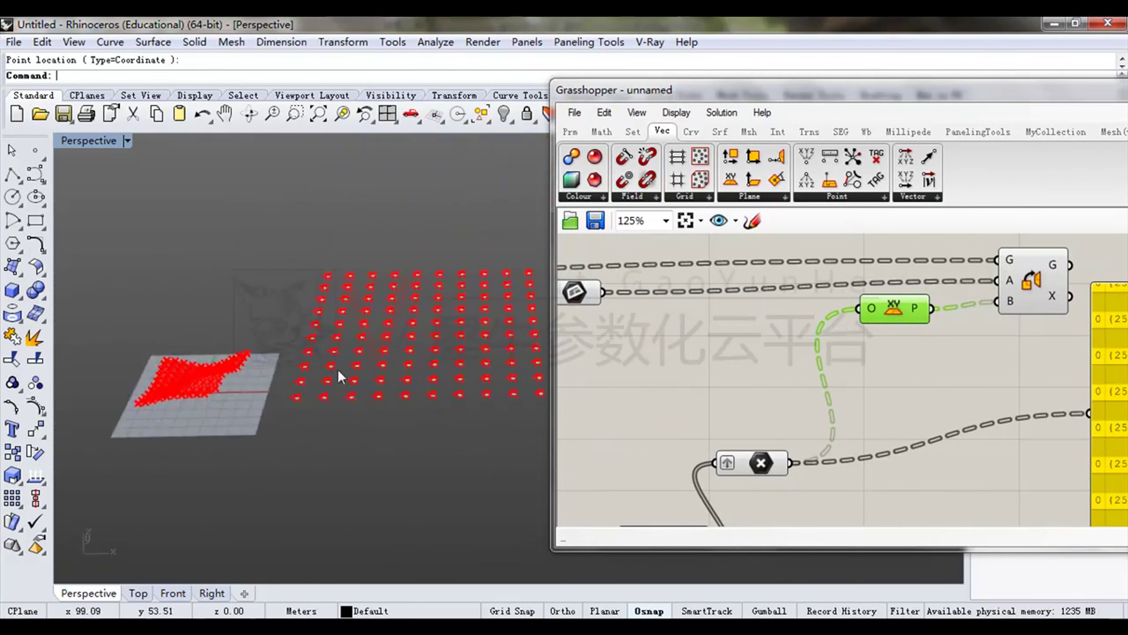
right_drag(300, 320, 307, 352)
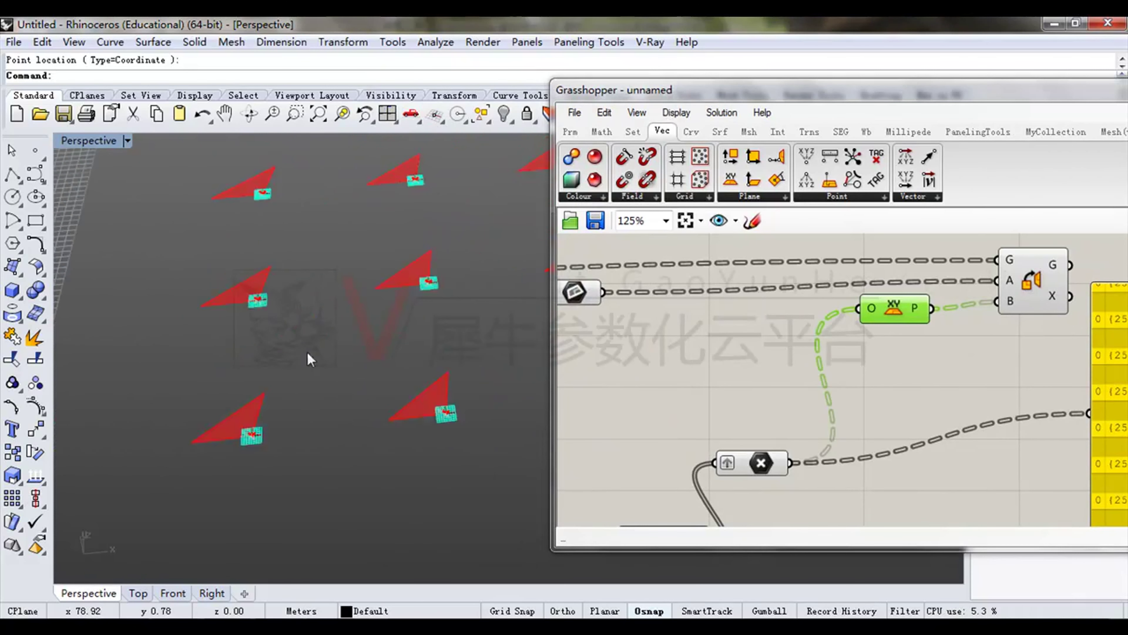
scroll(302, 307, down, 7)
right_drag(301, 306, 295, 368)
scroll(272, 318, up, 5)
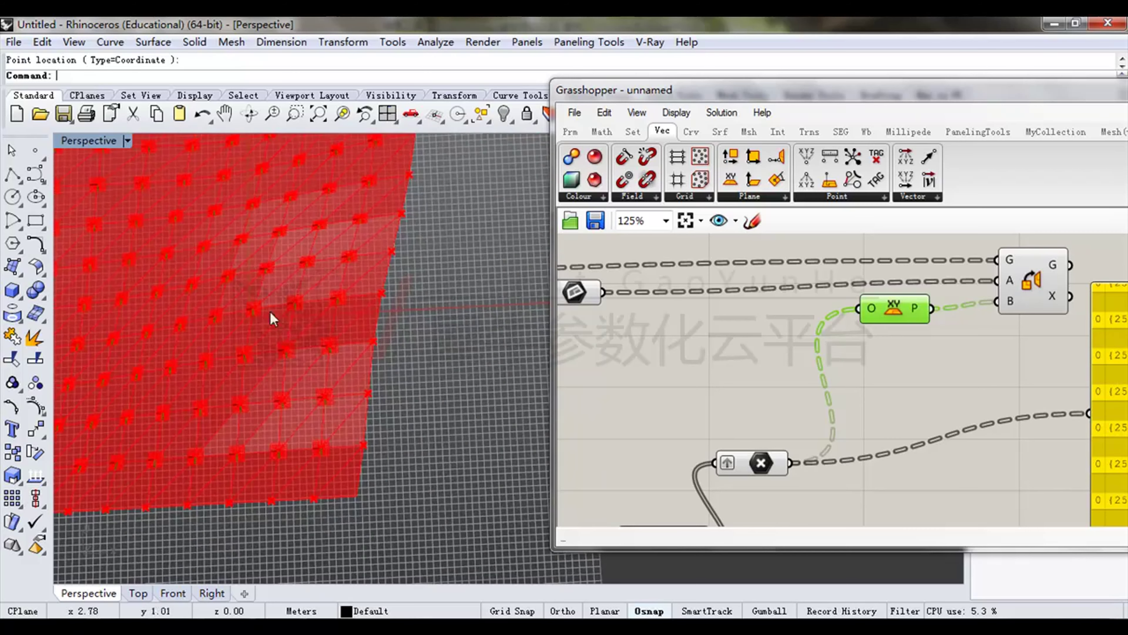
right_drag(368, 339, 244, 365)
scroll(350, 343, down, 8)
scroll(318, 371, up, 7)
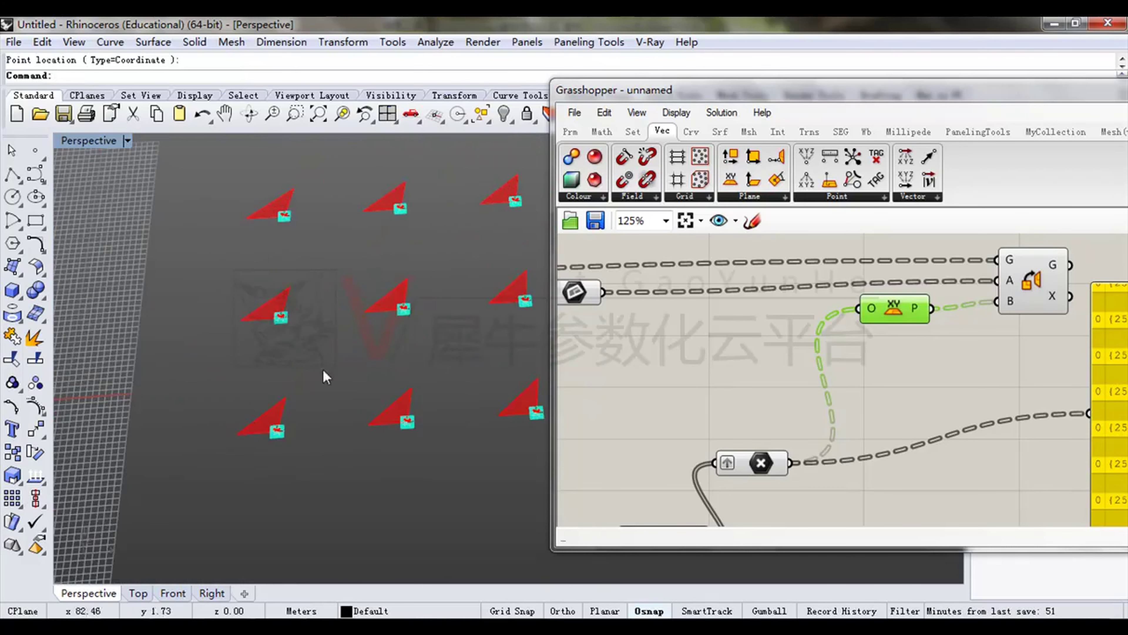
scroll(736, 380, down, 5)
Select the Orient component and move the data panel farther away from it.
drag(869, 310, 829, 354)
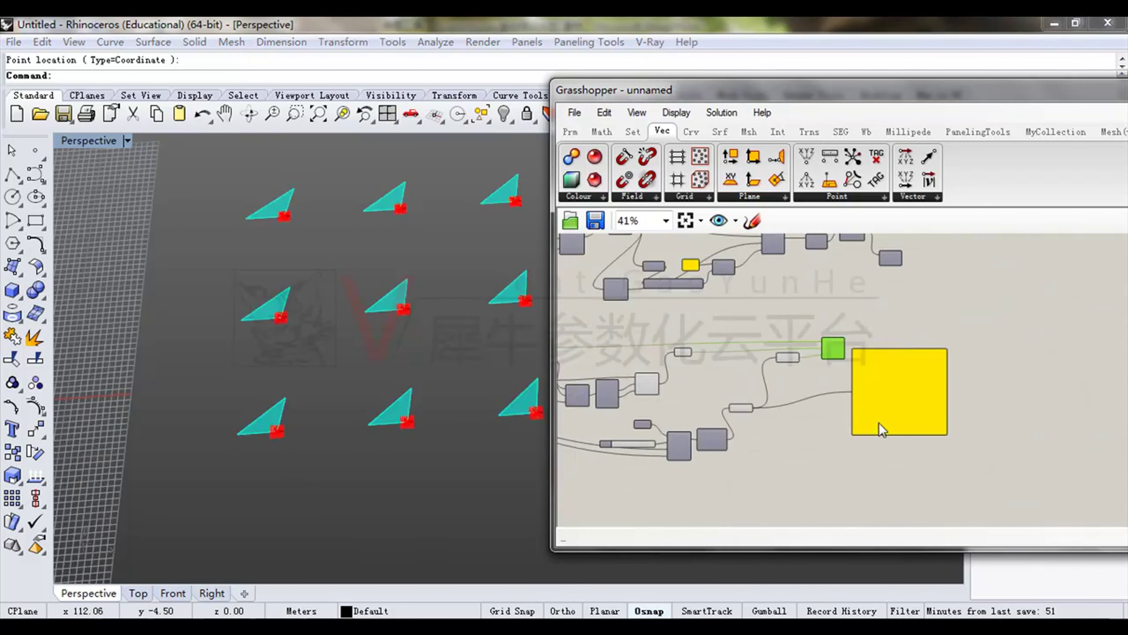
drag(878, 428, 942, 431)
right_drag(859, 393, 888, 395)
drag(901, 300, 840, 365)
right_drag(744, 383, 813, 380)
scroll(813, 380, up, 1)
drag(813, 295, 749, 366)
Set the Size slider feeding Square grid's S input to 10.
right_drag(773, 369, 899, 347)
scroll(899, 346, up, 3)
right_drag(977, 354, 844, 375)
right_drag(736, 501, 814, 385)
right_drag(740, 429, 816, 381)
scroll(816, 381, up, 2)
drag(764, 392, 742, 355)
Inspect the spacing of the laid-out triangles and the original surface in the Perspective view.
scroll(780, 363, up, 2)
scroll(370, 327, down, 5)
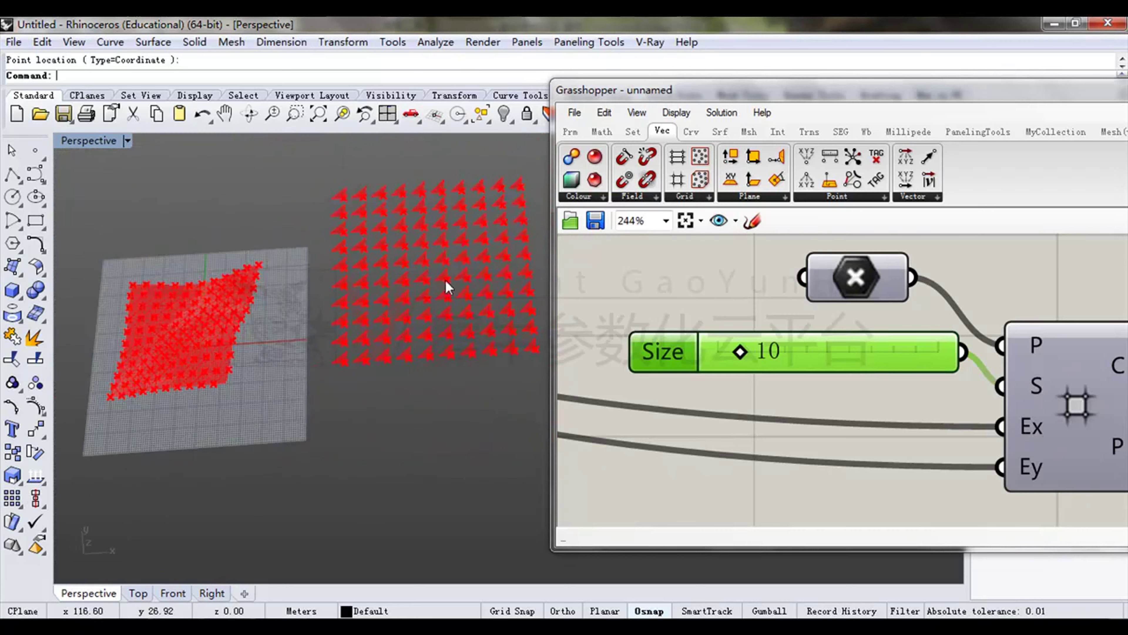
scroll(387, 333, up, 8)
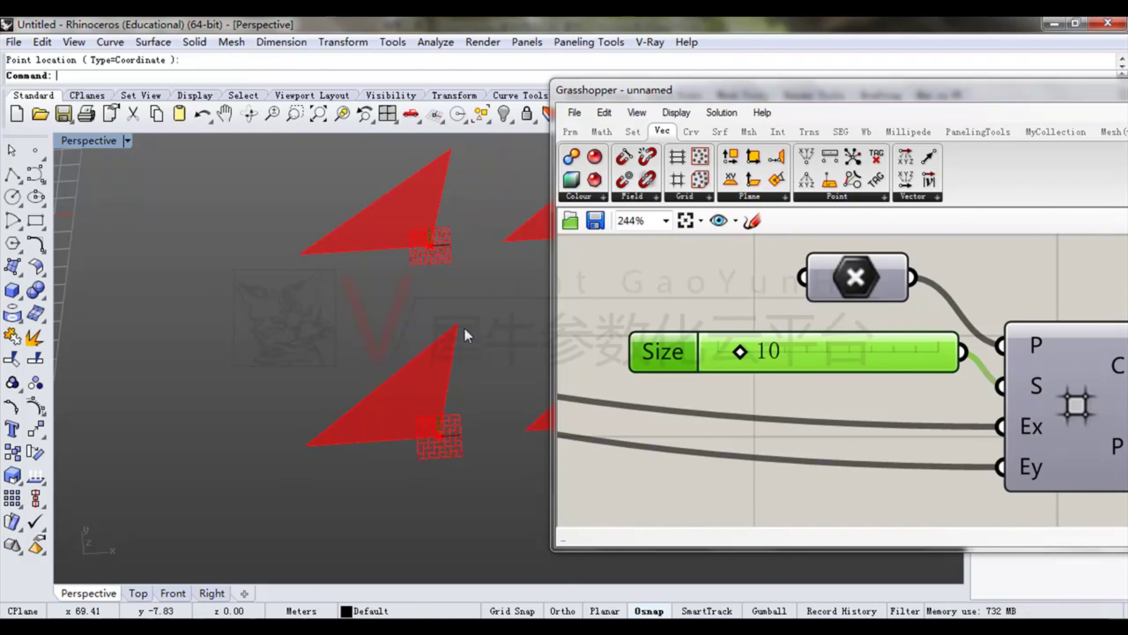
scroll(302, 326, down, 6)
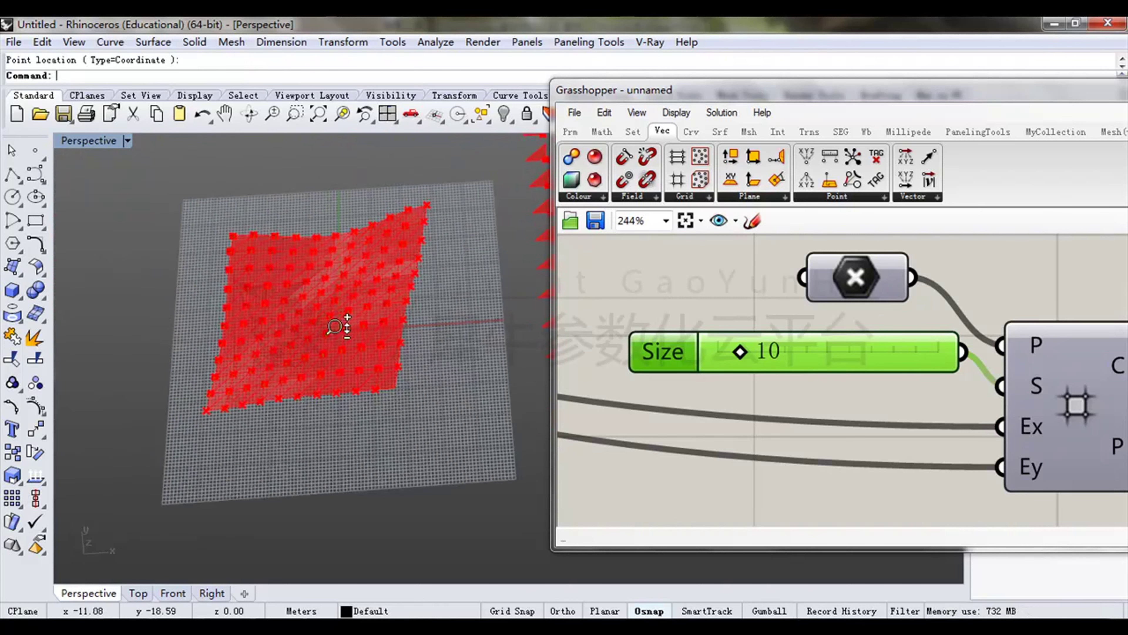
Examine the red panelled surface and the flat triangles laid out on the grid beside it.
scroll(311, 391, up, 8)
scroll(358, 329, down, 7)
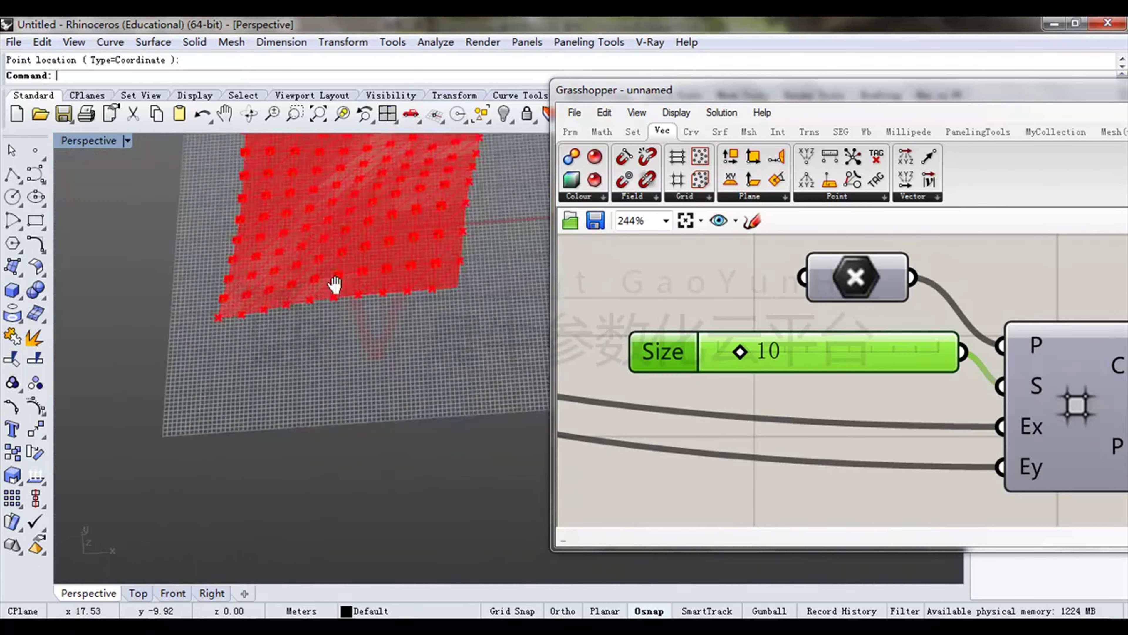
shift+right_drag(418, 272, 195, 271)
shift+right_drag(480, 227, 293, 242)
scroll(291, 242, down, 1)
scroll(206, 238, up, 5)
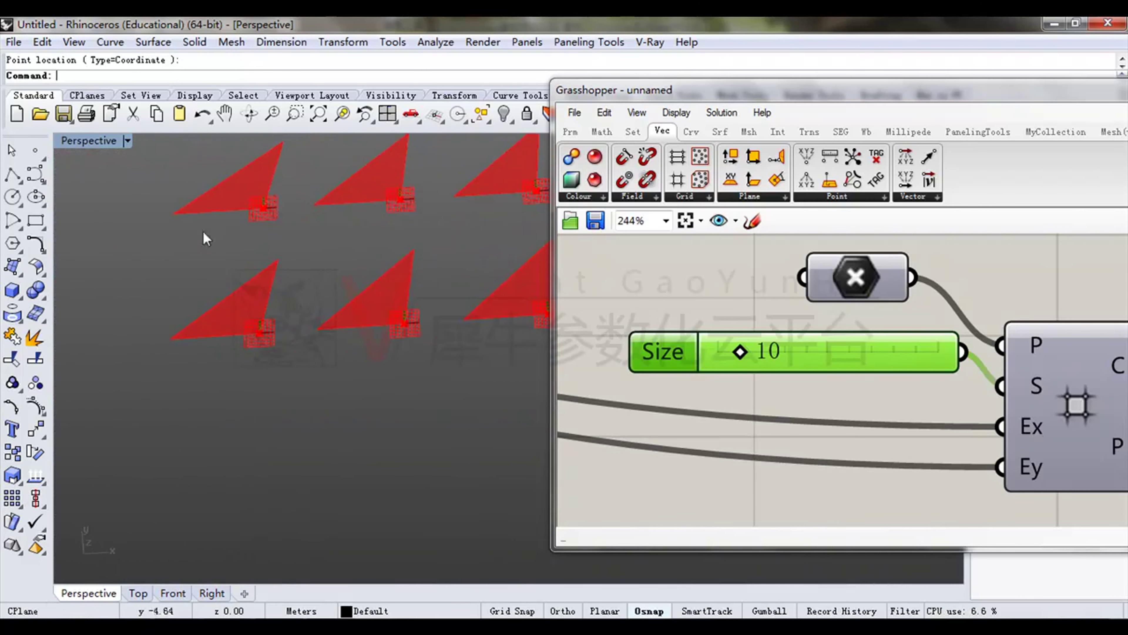
scroll(723, 471, down, 5)
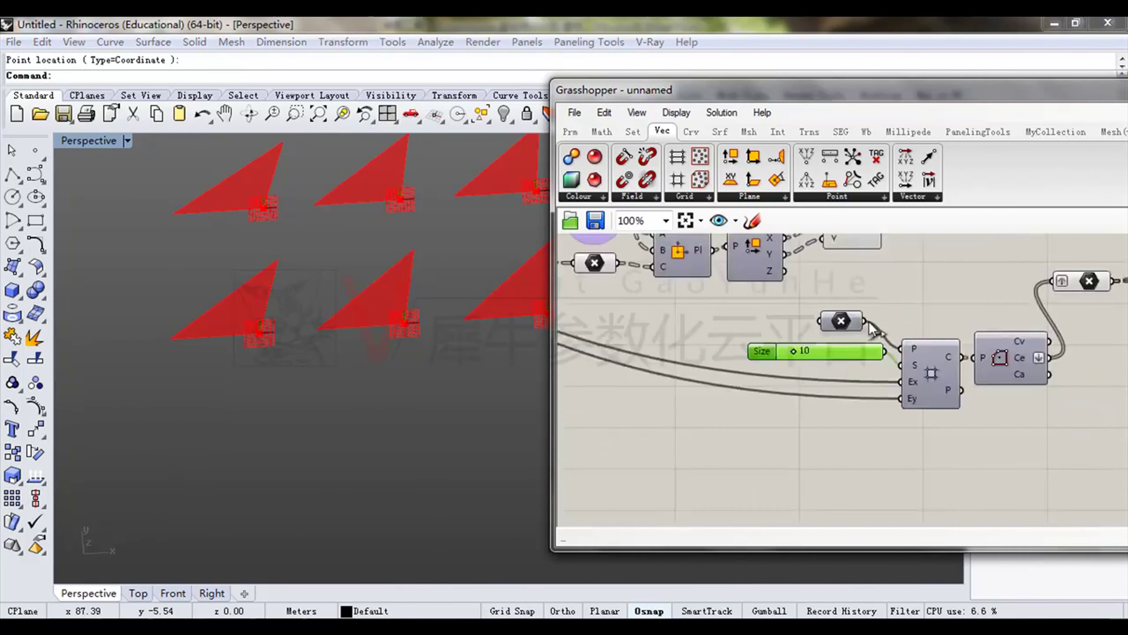
Move the lower 4Point Surface component farther down the canvas, clear of the grid input wires.
right_drag(950, 386, 815, 432)
drag(1044, 268, 966, 383)
click(864, 368)
right_drag(826, 435, 1036, 357)
scroll(1038, 356, down, 2)
right_drag(941, 340, 927, 382)
scroll(770, 381, up, 2)
right_drag(901, 345, 849, 368)
scroll(712, 354, down, 1)
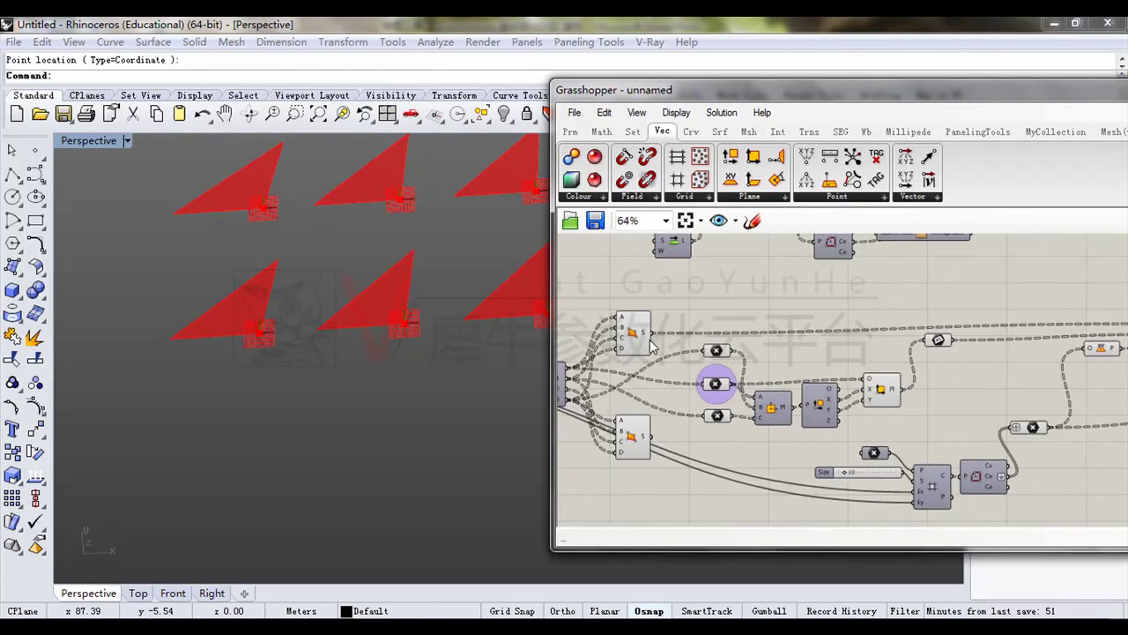
right_drag(684, 402, 765, 358)
drag(729, 443, 718, 447)
right_drag(767, 435, 719, 419)
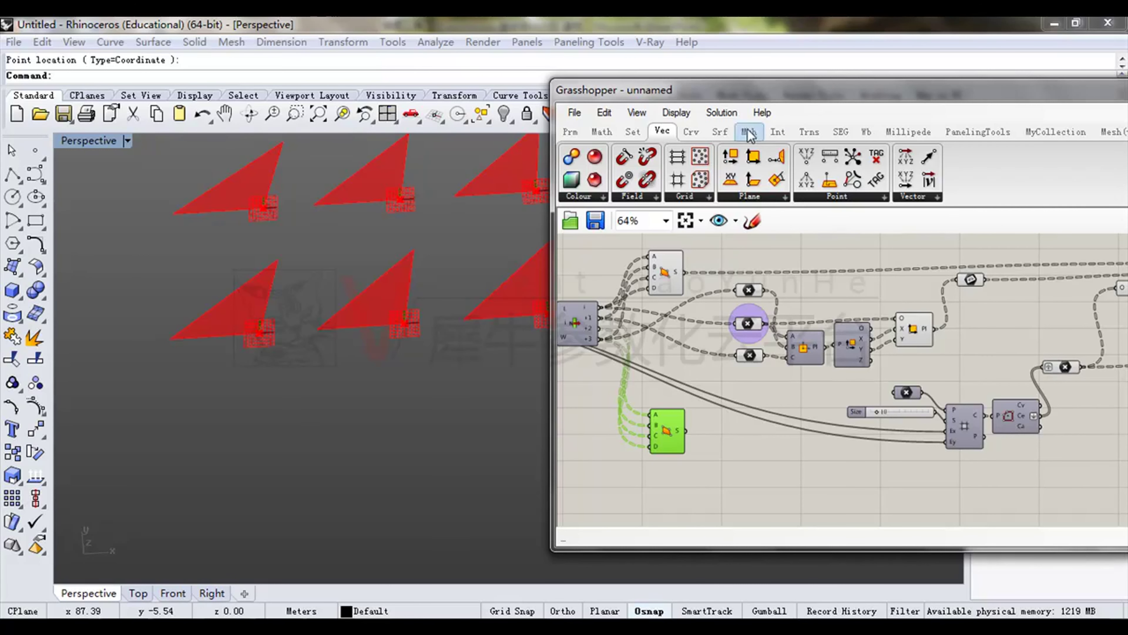
Add an Orient component, feed the lower 4Point Surface output into its geometry input, and place it beyond the grid components.
click(802, 132)
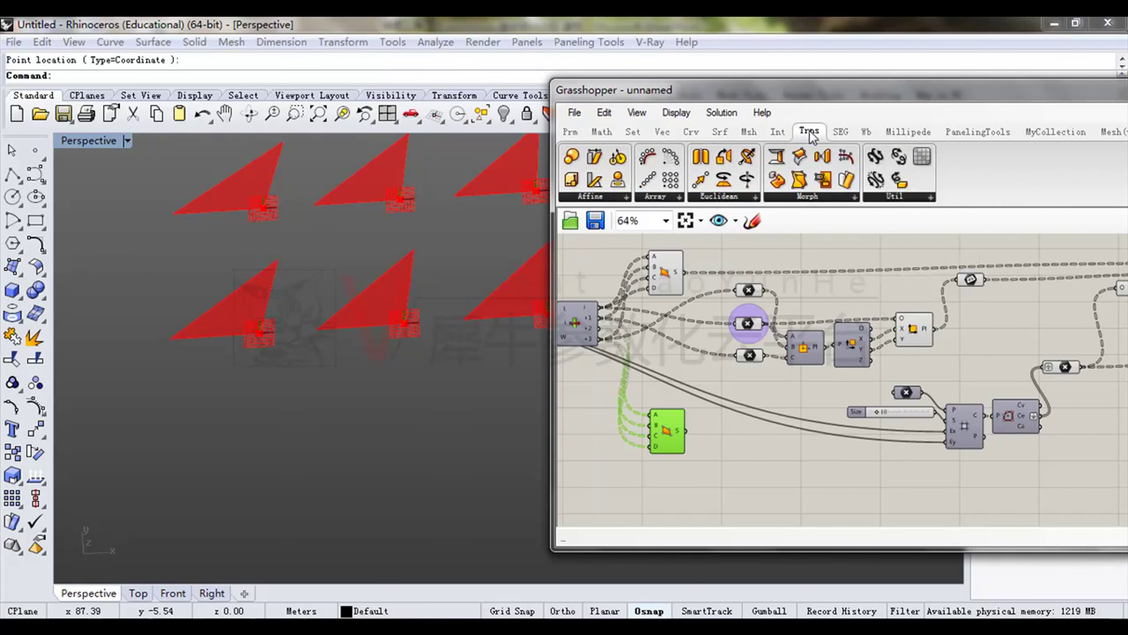
drag(776, 411, 777, 412)
scroll(777, 412, up, 3)
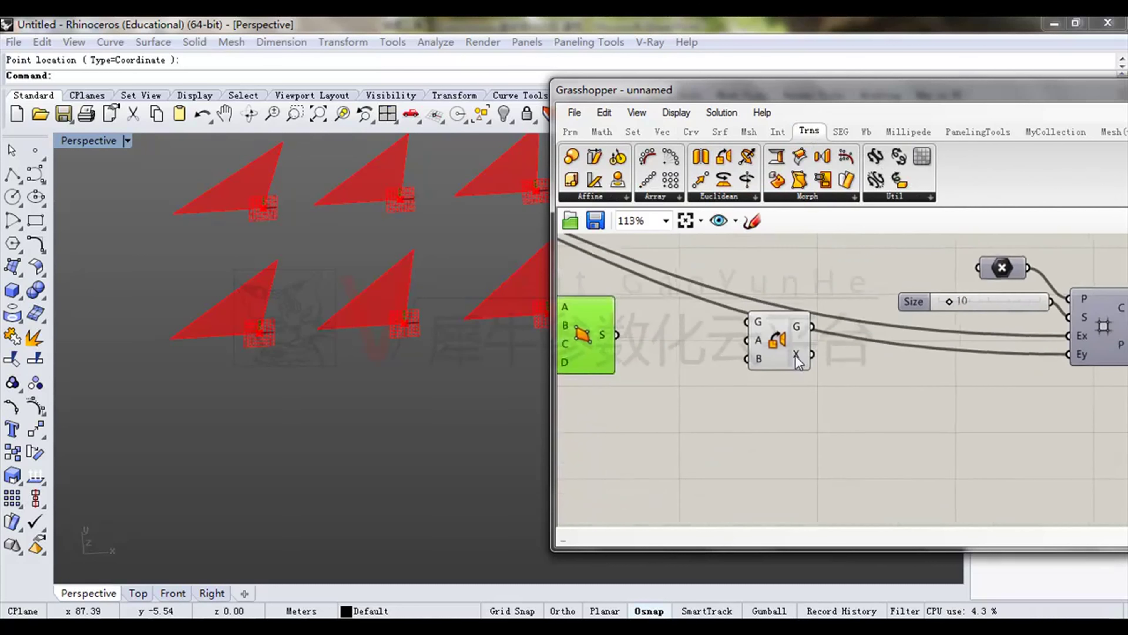
scroll(771, 363, down, 2)
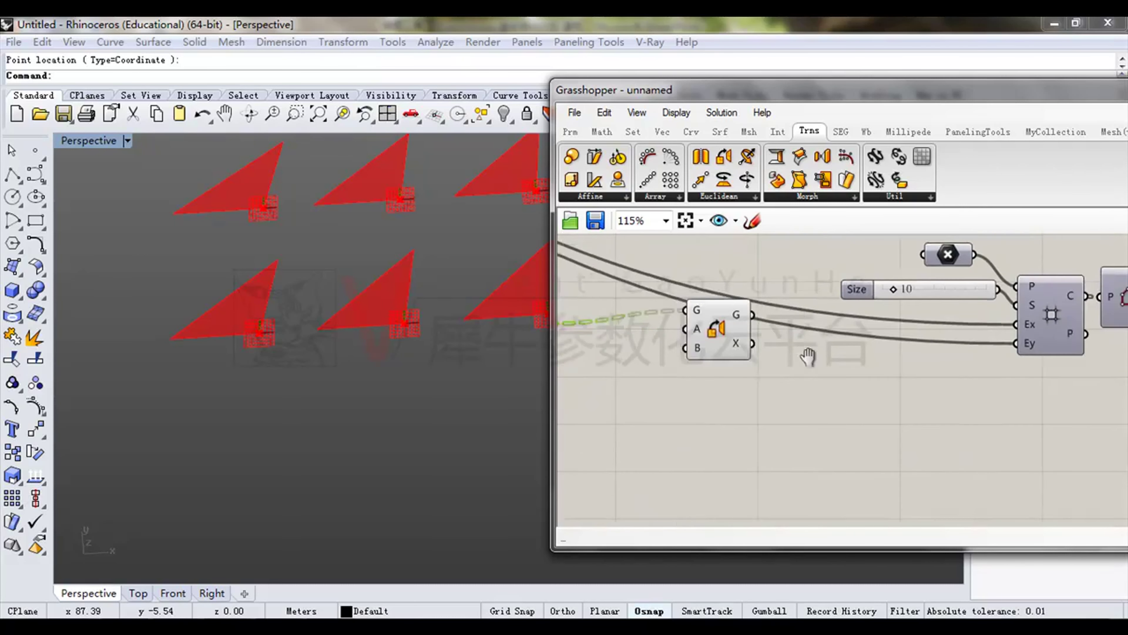
drag(729, 346, 968, 408)
drag(848, 451, 992, 470)
Rearrange the grafted point parameter and the XY Plane component below the upper Orient component.
scroll(956, 421, up, 5)
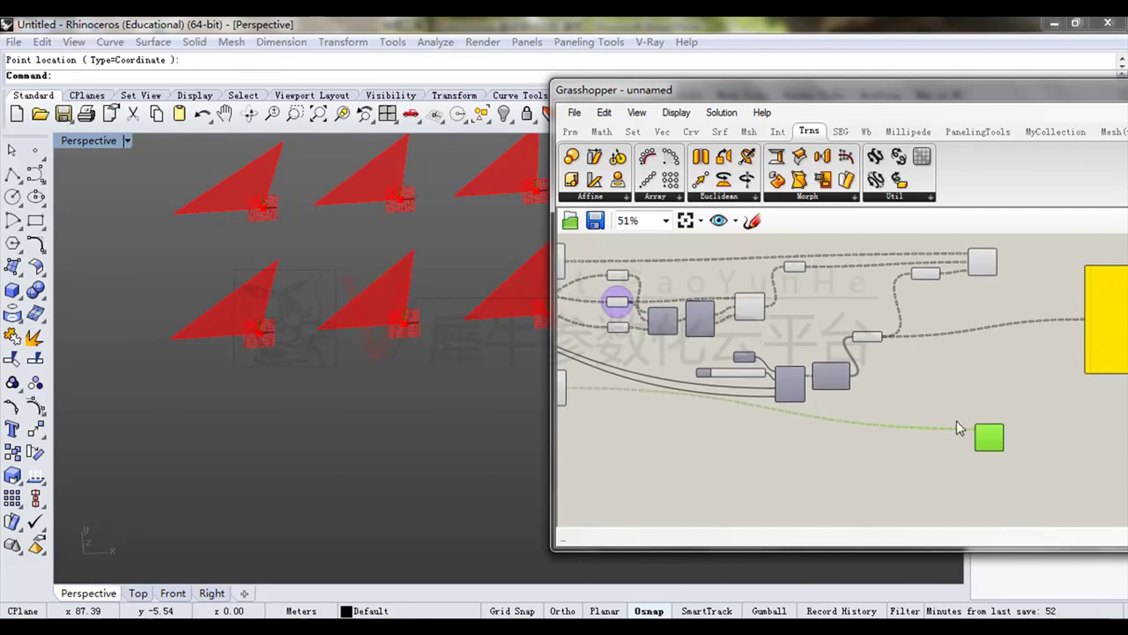
scroll(963, 435, down, 2)
drag(901, 433, 653, 316)
drag(873, 364, 872, 335)
drag(932, 306, 958, 284)
right_drag(960, 360, 942, 428)
right_drag(573, 398, 924, 348)
Reposition the plane parameter and connect it to the source plane input A of the lower Orient component.
scroll(808, 349, up, 2)
click(771, 431)
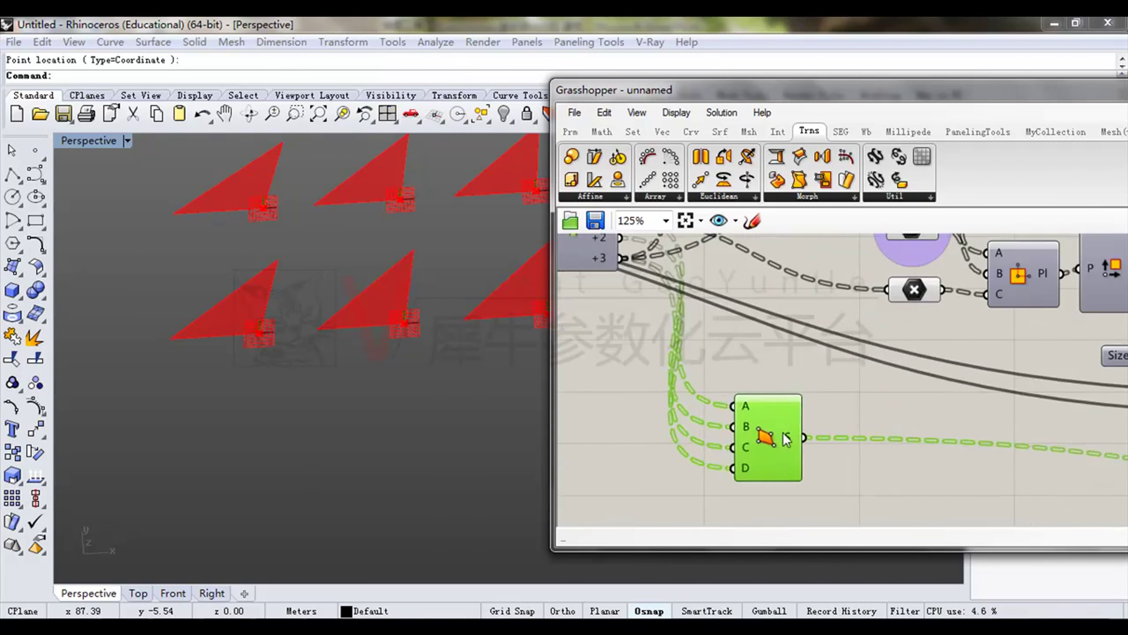
scroll(770, 391, down, 3)
right_drag(922, 352, 830, 336)
scroll(851, 328, up, 1)
right_drag(945, 277, 863, 319)
drag(858, 312, 891, 346)
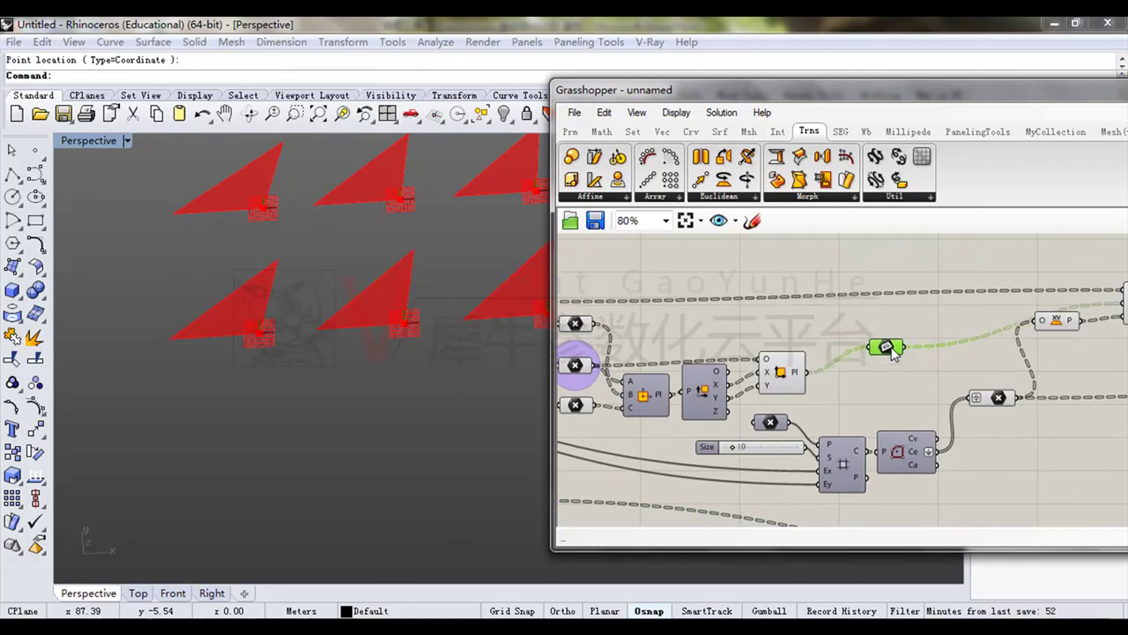
scroll(891, 347, down, 1)
right_drag(975, 497, 977, 455)
scroll(977, 455, up, 2)
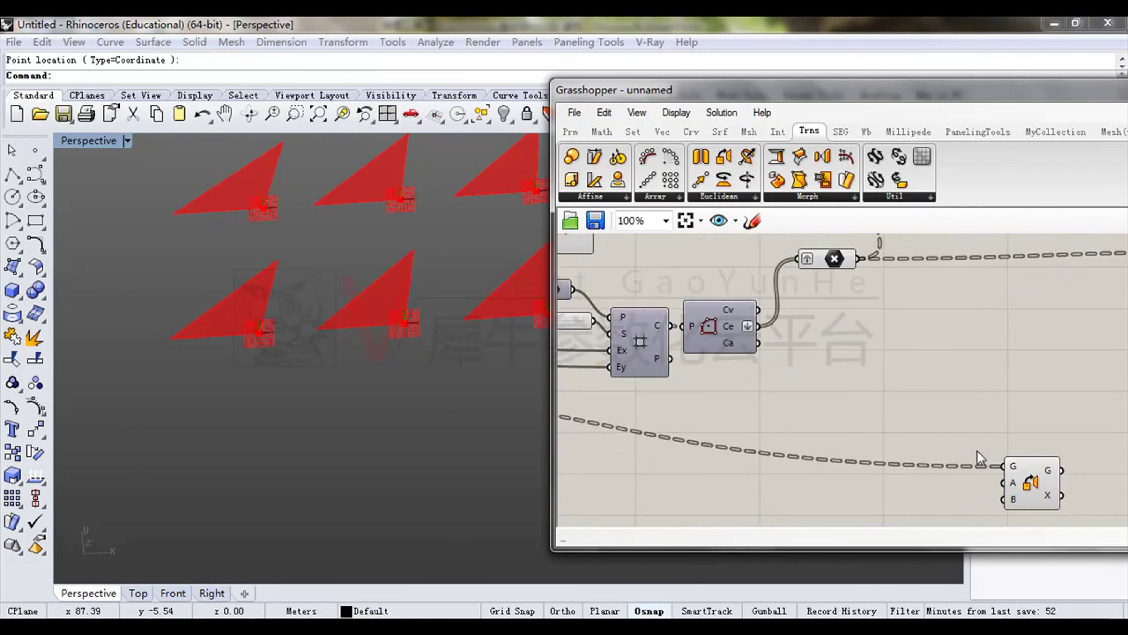
drag(1002, 482, 719, 318)
right_drag(848, 355, 797, 266)
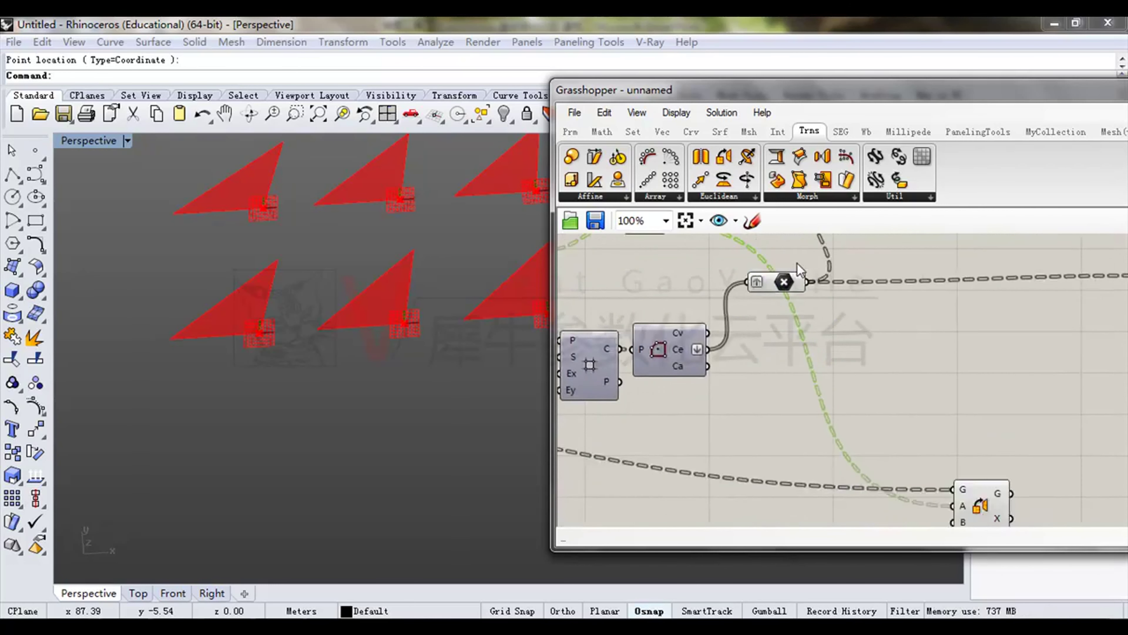
Adjust the lower Orient component's position and connect the grafted grid points to its target plane input B.
scroll(805, 273, down, 2)
click(871, 345)
drag(925, 418, 914, 391)
right_drag(886, 262, 841, 344)
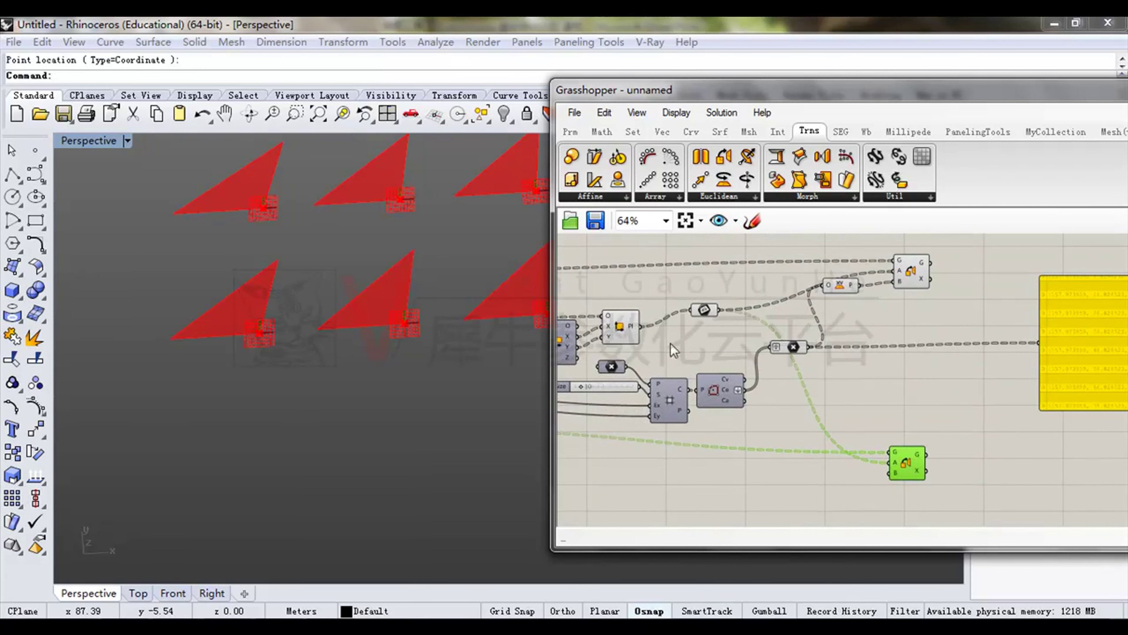
shift+right_drag(419, 303, 419, 304)
scroll(420, 303, down, 3)
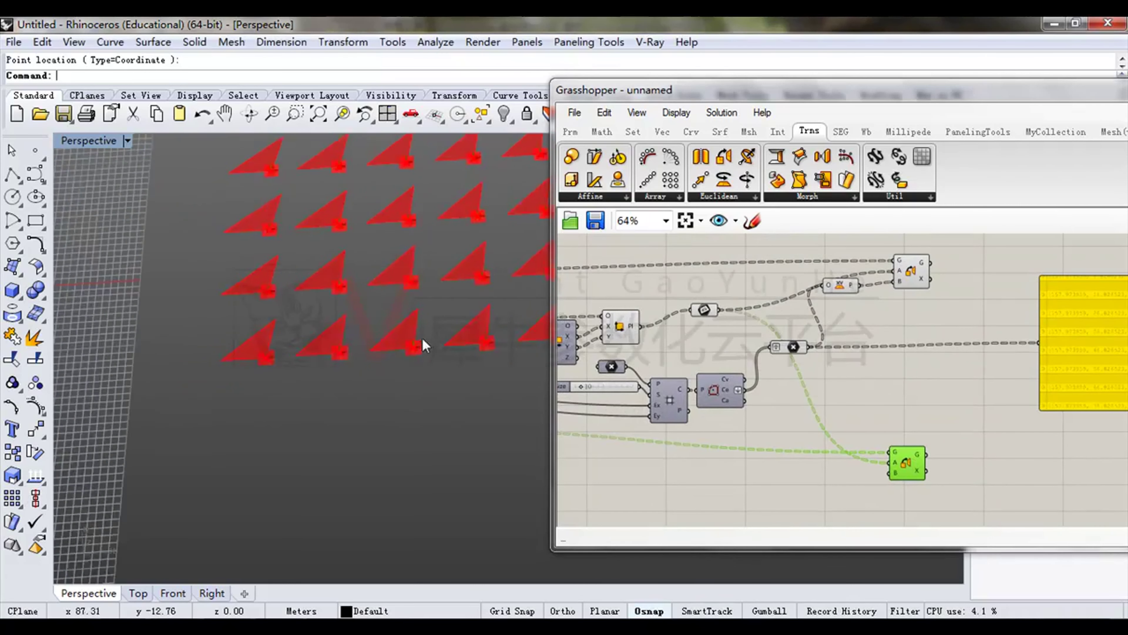
scroll(873, 400, up, 2)
drag(877, 437, 830, 435)
right_drag(804, 345, 802, 401)
drag(772, 334, 874, 493)
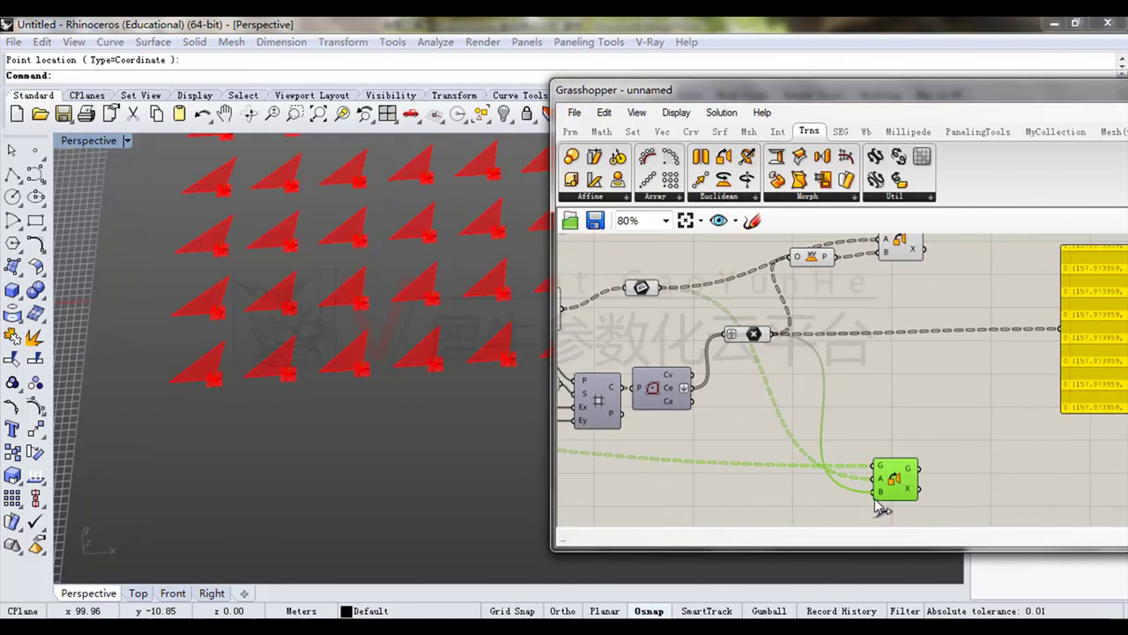
click(973, 430)
drag(973, 430, 888, 491)
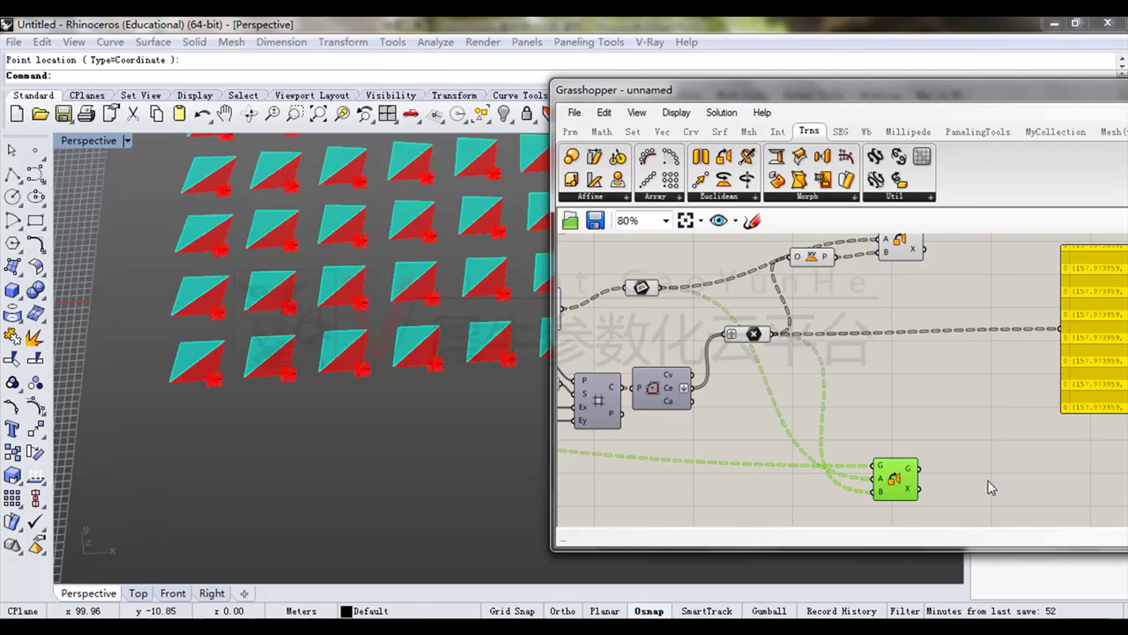
Move the Grasshopper window aside and bring the row of oriented panels up in the maximized Front view.
right_drag(438, 359, 716, 79)
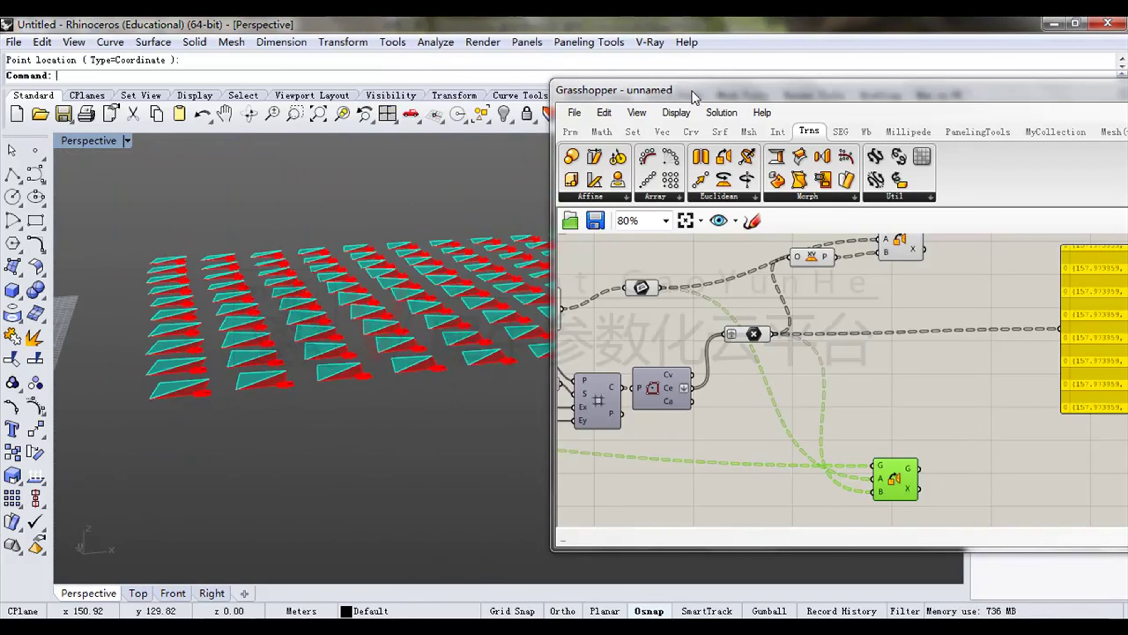
drag(695, 97, 831, 90)
right_drag(573, 356, 515, 354)
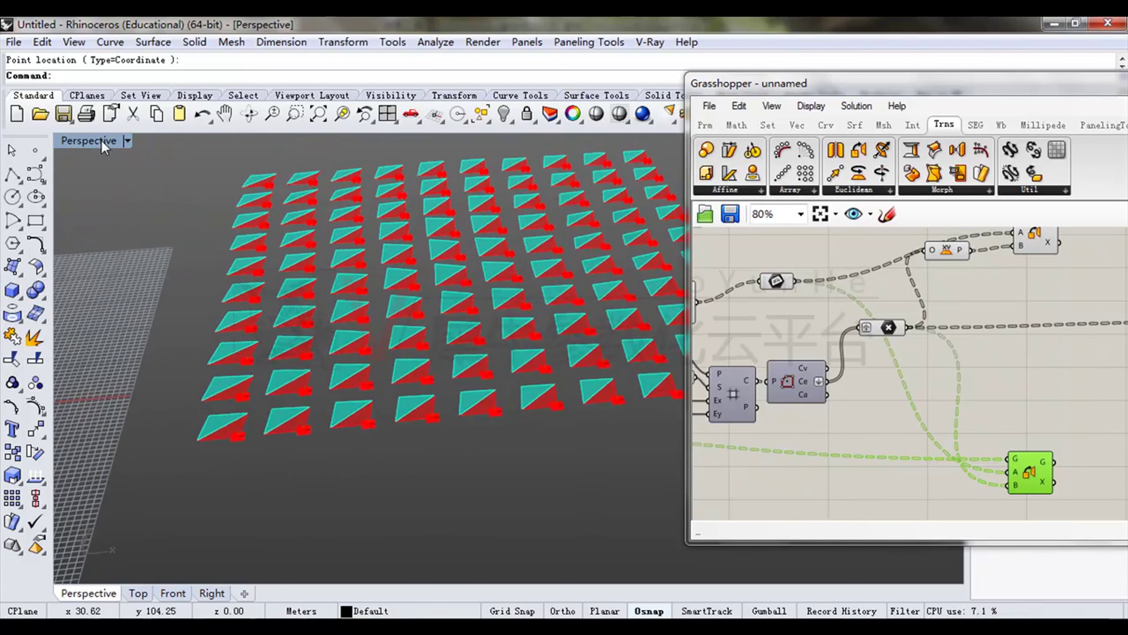
double_click(102, 140)
click(67, 369)
right_drag(396, 422, 235, 391)
scroll(514, 336, down, 11)
right_drag(522, 324, 196, 325)
scroll(501, 311, down, 6)
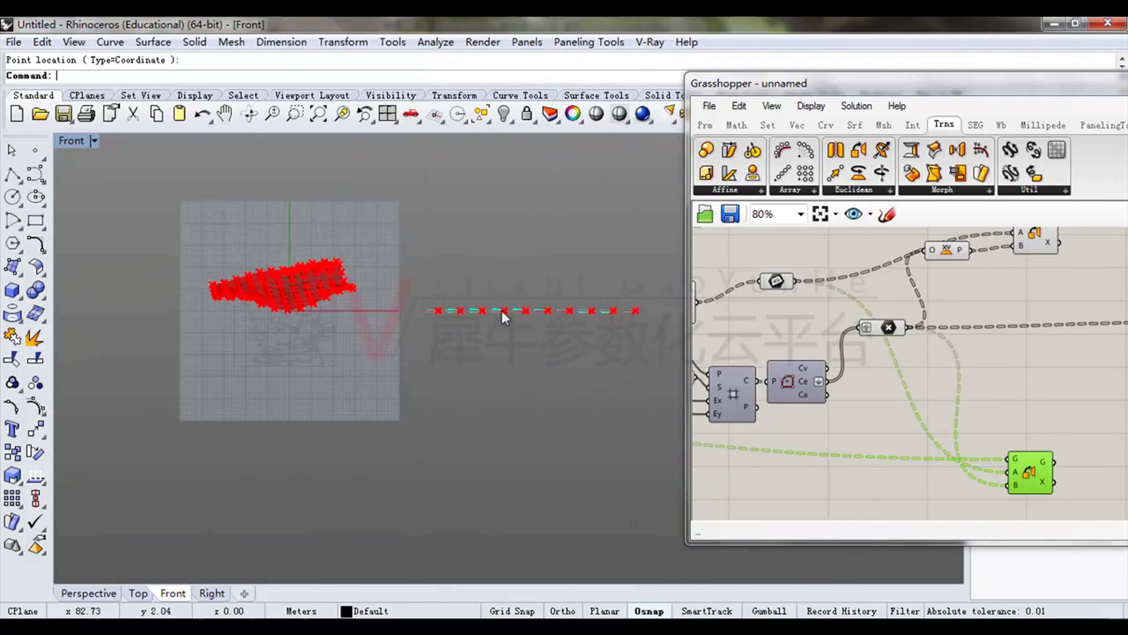
Examine the oriented panels edge-on in the Front view and check the lower Orient component's wiring.
scroll(501, 310, up, 10)
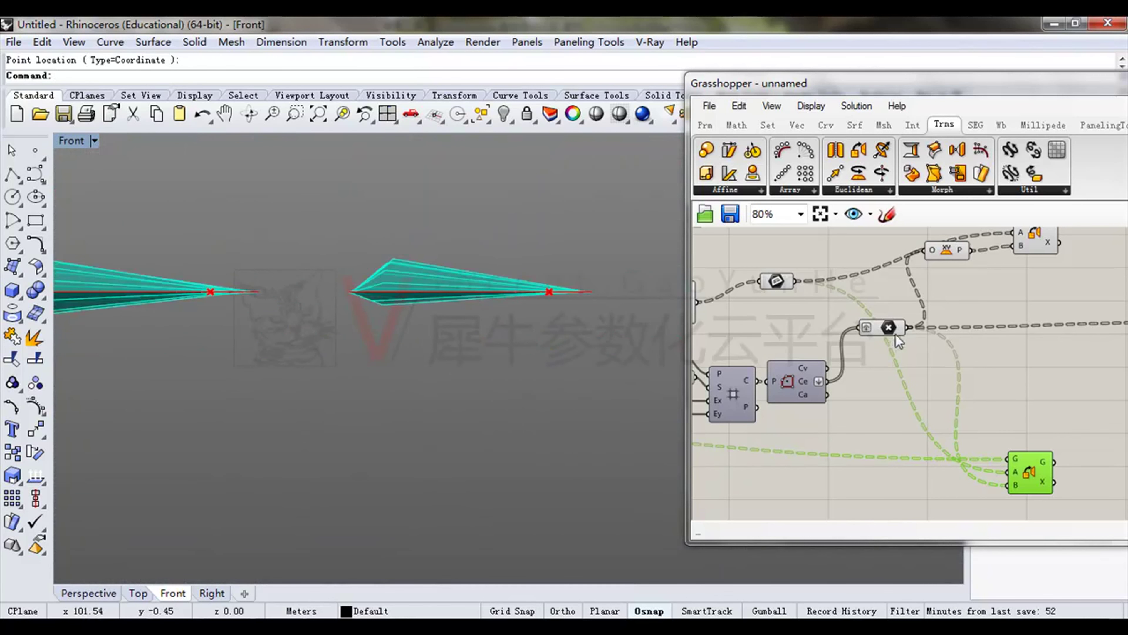
drag(1101, 393, 993, 492)
right_drag(414, 279, 551, 279)
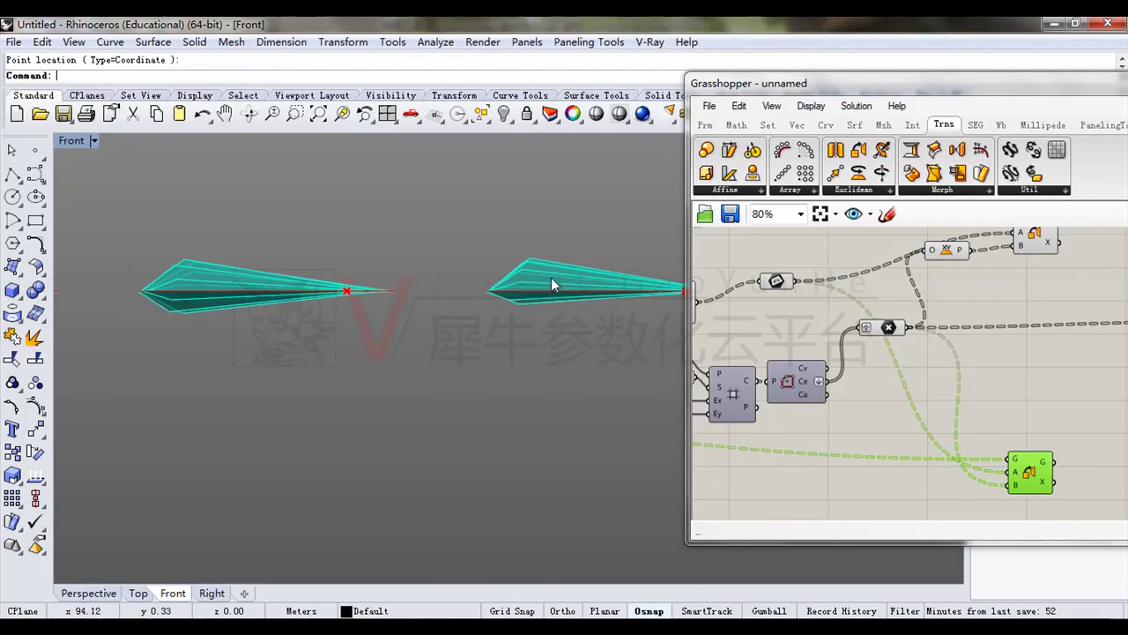
right_drag(1024, 253, 919, 343)
click(923, 329)
right_drag(390, 219, 567, 265)
scroll(444, 260, down, 6)
scroll(417, 270, down, 2)
scroll(422, 275, up, 8)
scroll(443, 267, down, 4)
right_drag(899, 396, 834, 304)
click(856, 472)
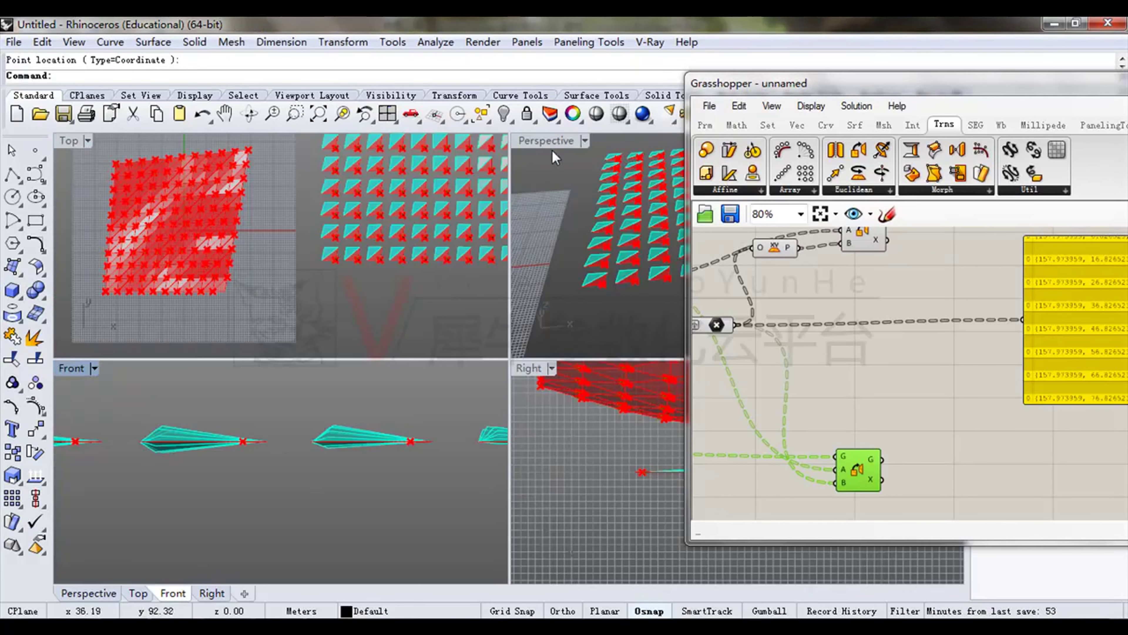
Maximize the Perspective view and examine from low angles how the cyan triangles meet the red ones.
click(549, 151)
double_click(548, 141)
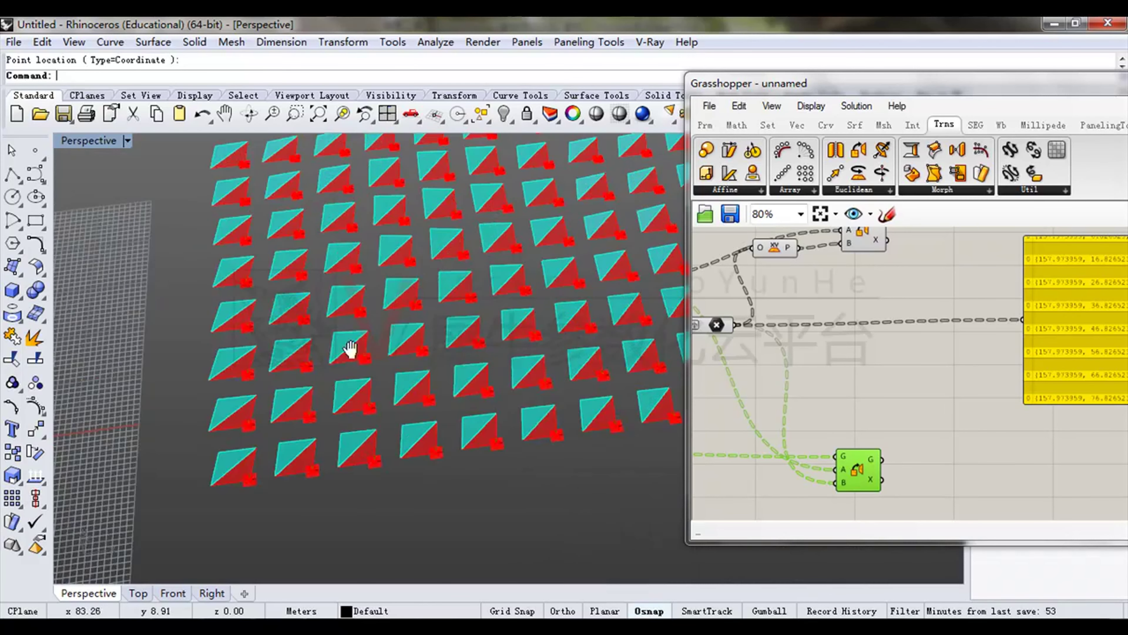
scroll(350, 349, up, 5)
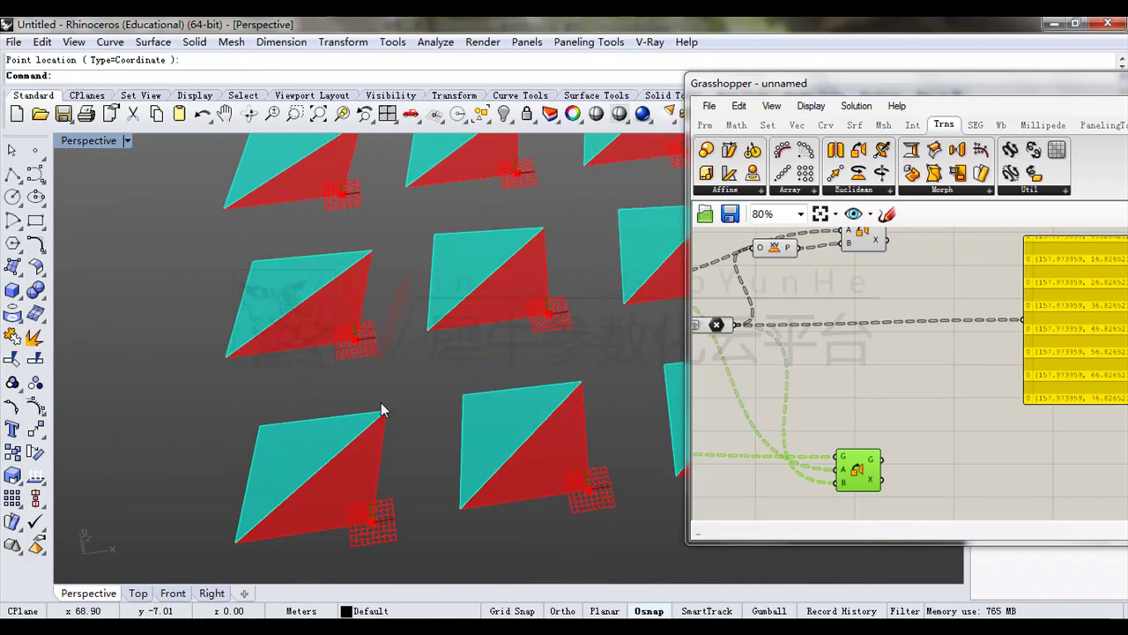
right_drag(292, 469, 196, 364)
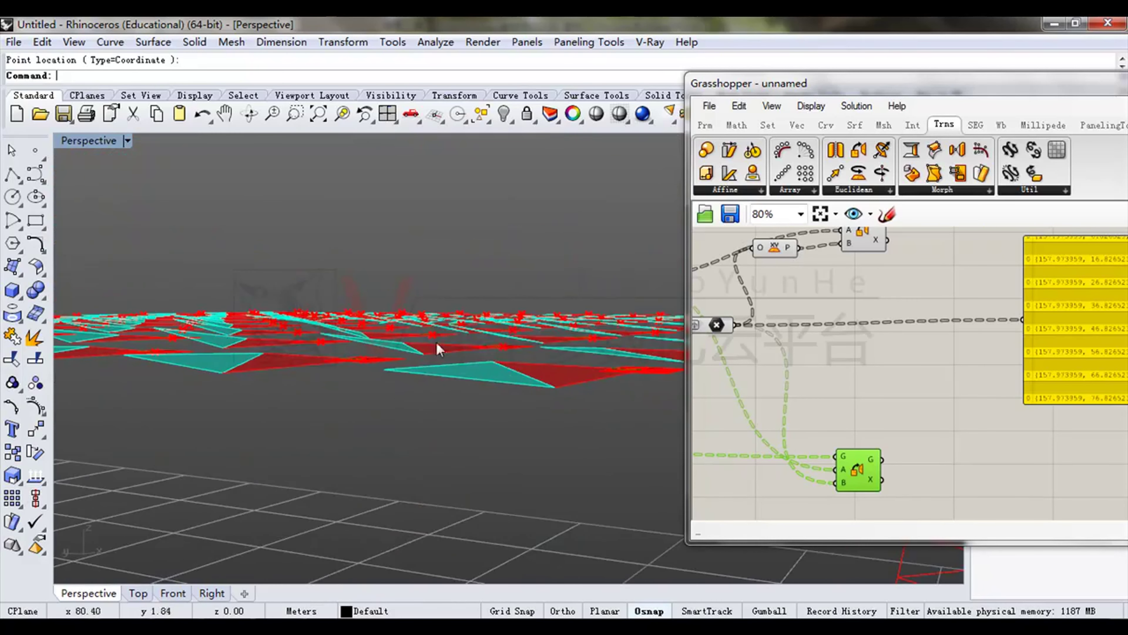
right_drag(440, 350, 466, 433)
right_drag(495, 540, 494, 345)
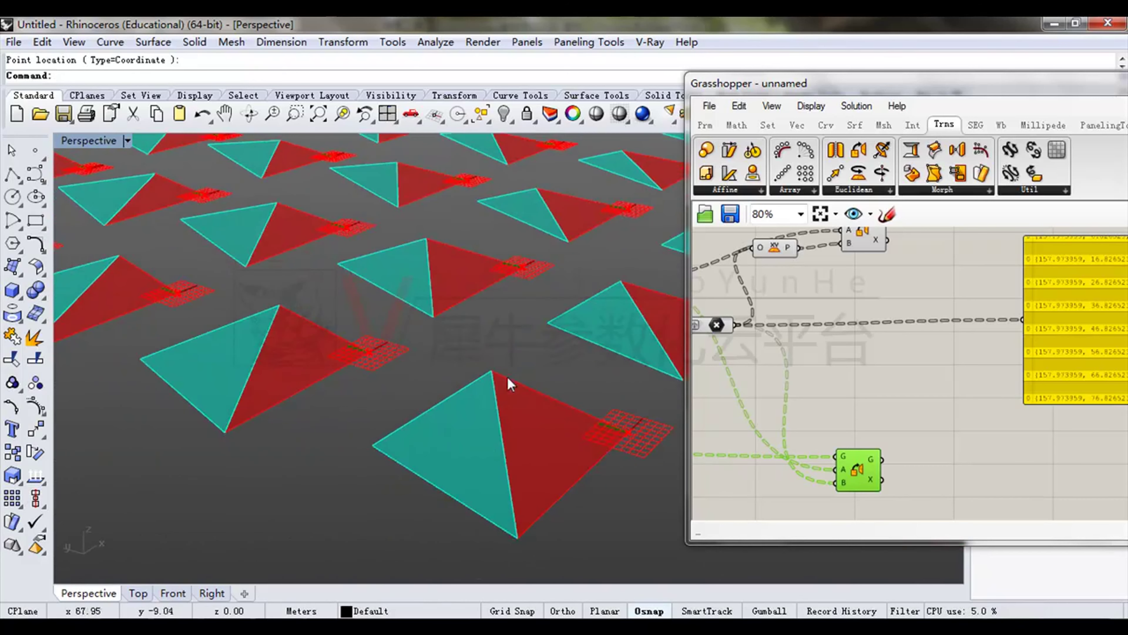
right_drag(535, 463, 486, 351)
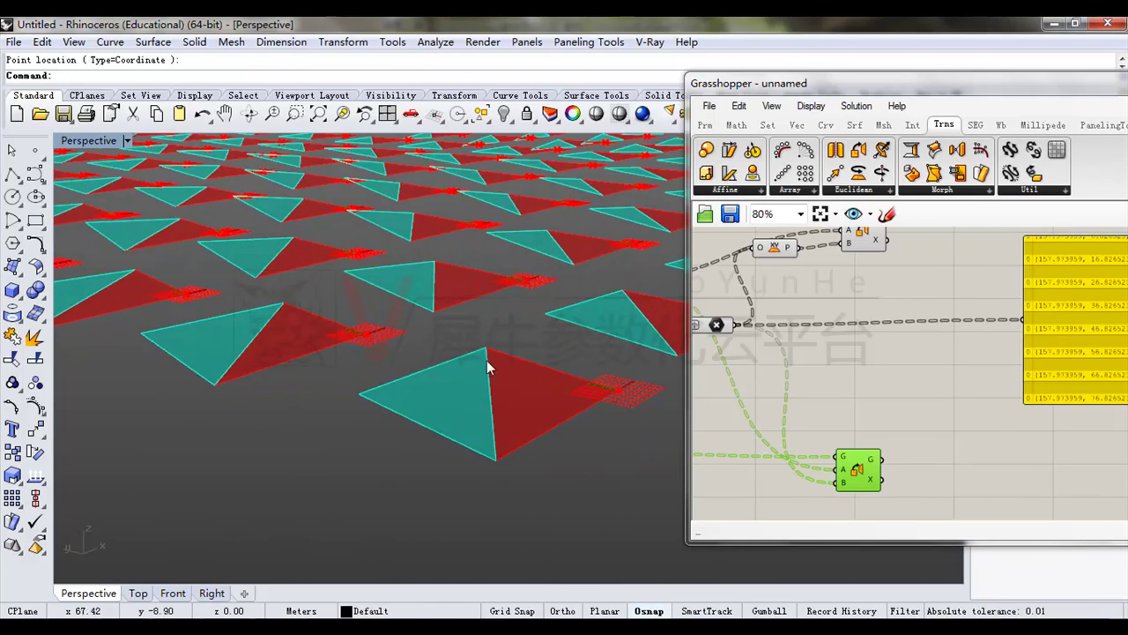
right_drag(476, 394, 460, 318)
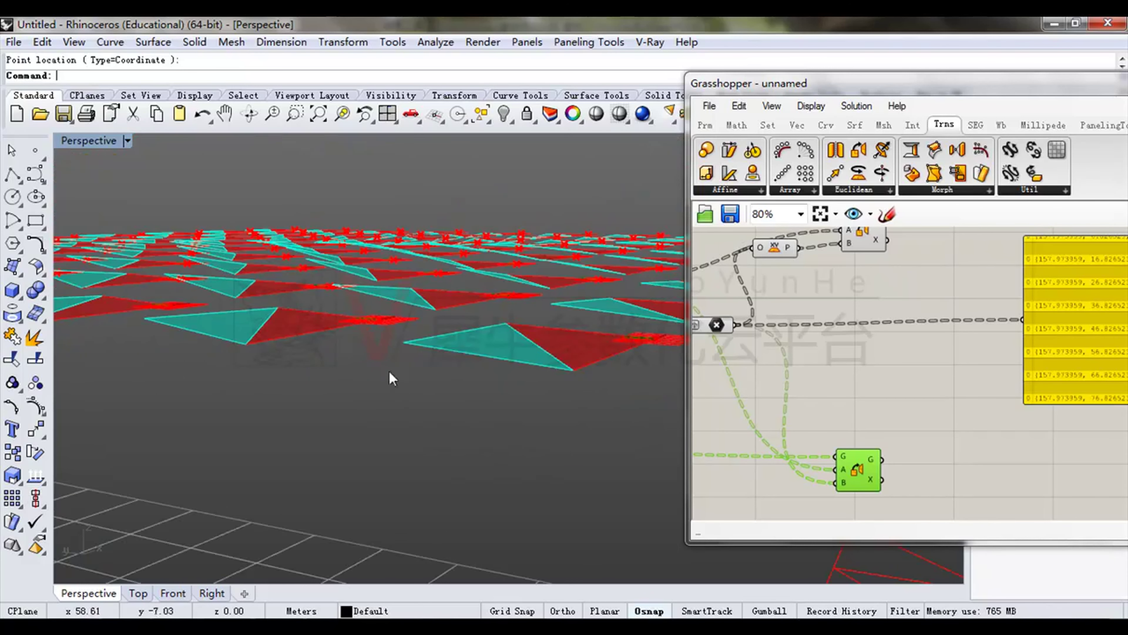
right_drag(488, 337, 472, 393)
right_drag(469, 312, 370, 307)
scroll(536, 196, down, 8)
shift+right_drag(590, 178, 468, 371)
Reposition the Grasshopper window and inspect the nearest panel's shared edge between its cyan and red triangles up close.
drag(831, 83, 720, 59)
right_drag(349, 413, 416, 360)
scroll(426, 419, up, 5)
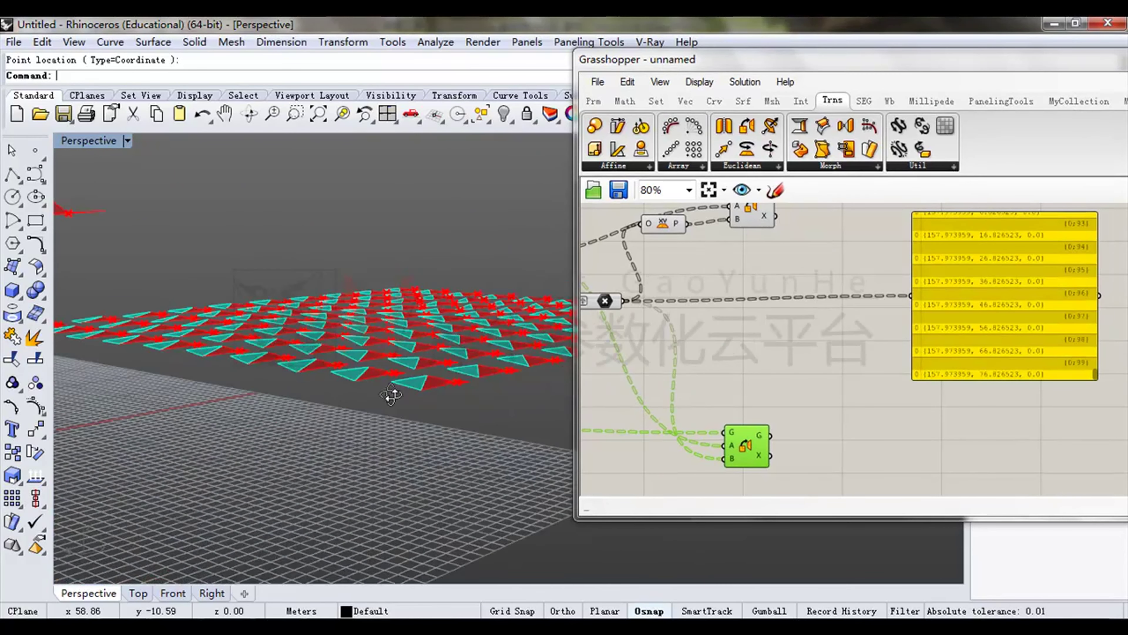
scroll(391, 394, up, 5)
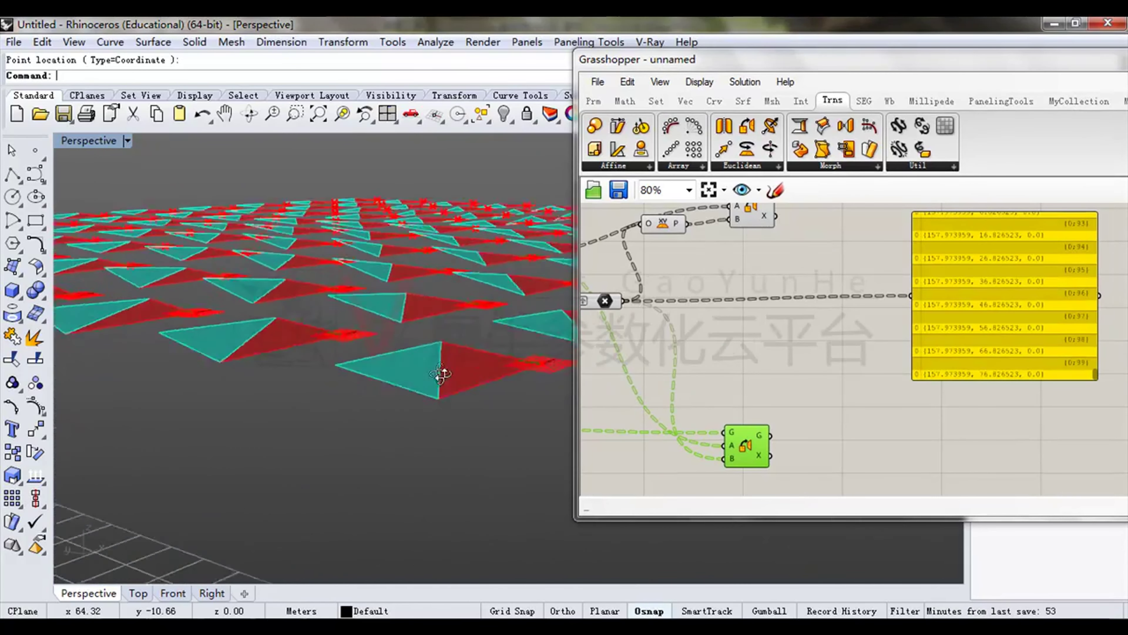
scroll(442, 374, up, 3)
scroll(442, 377, up, 3)
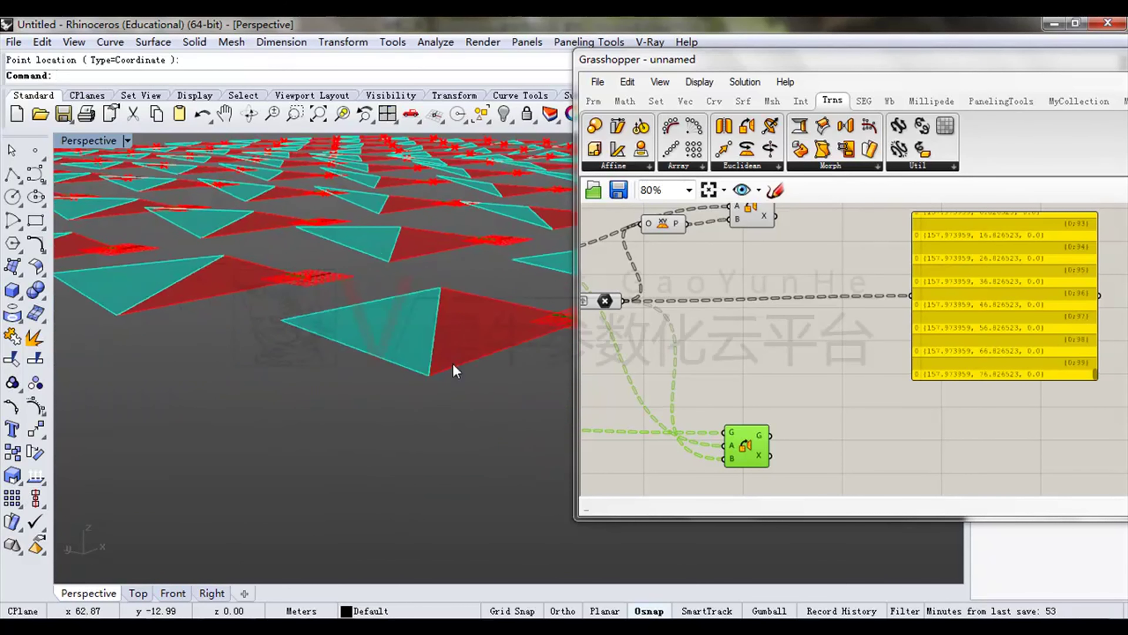
scroll(456, 372, up, 3)
scroll(458, 372, up, 1)
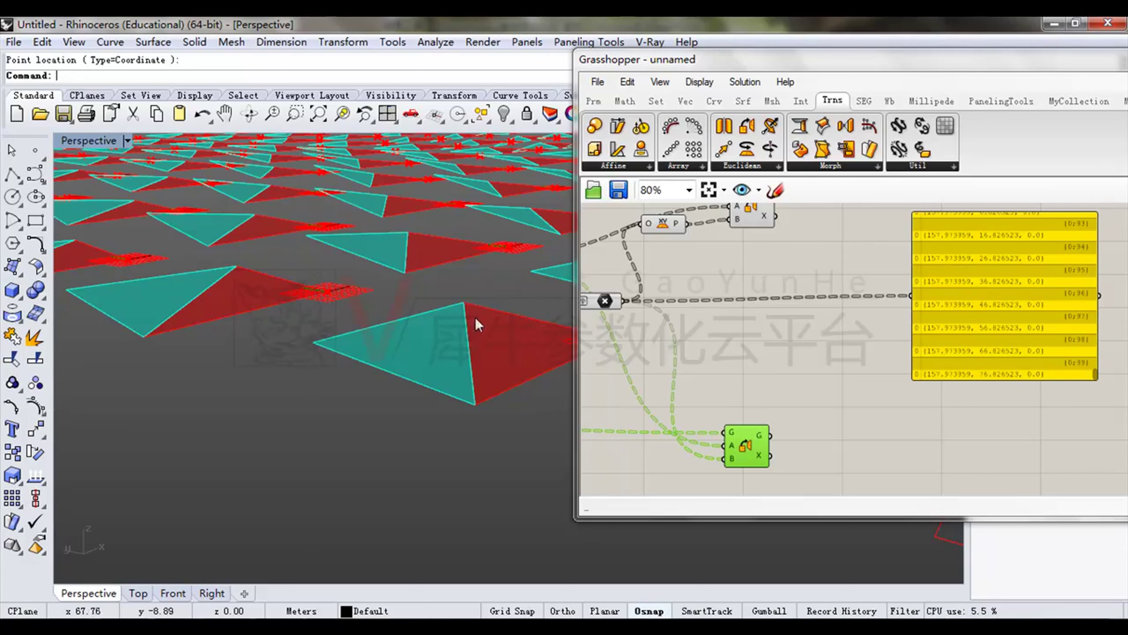
scroll(460, 333, down, 3)
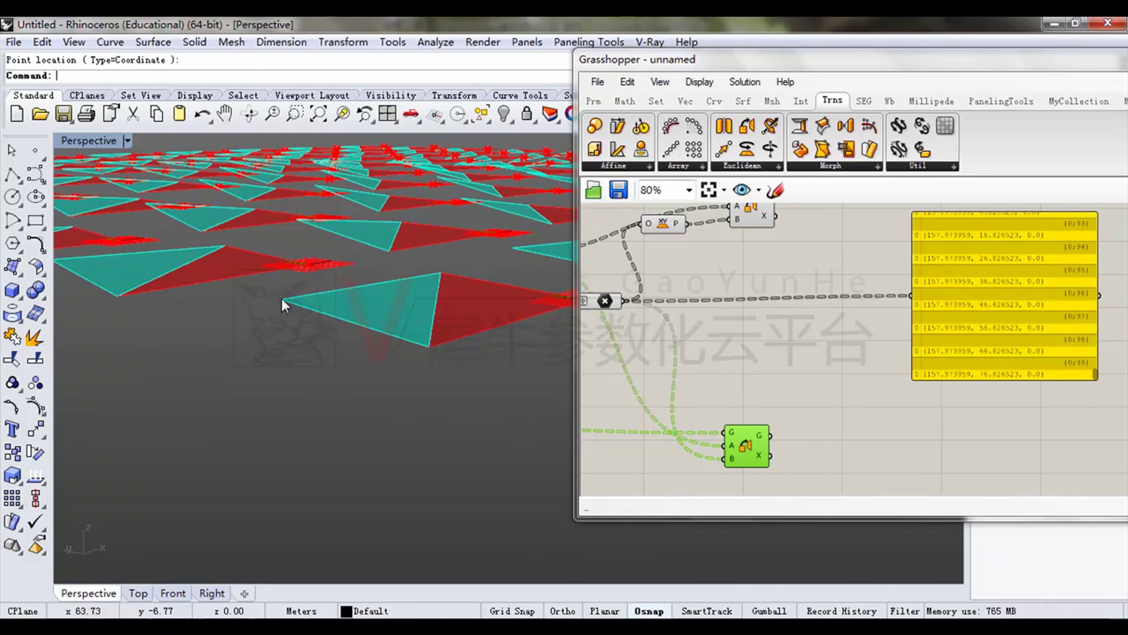
right_drag(312, 310, 299, 339)
shift+right_drag(247, 537, 269, 444)
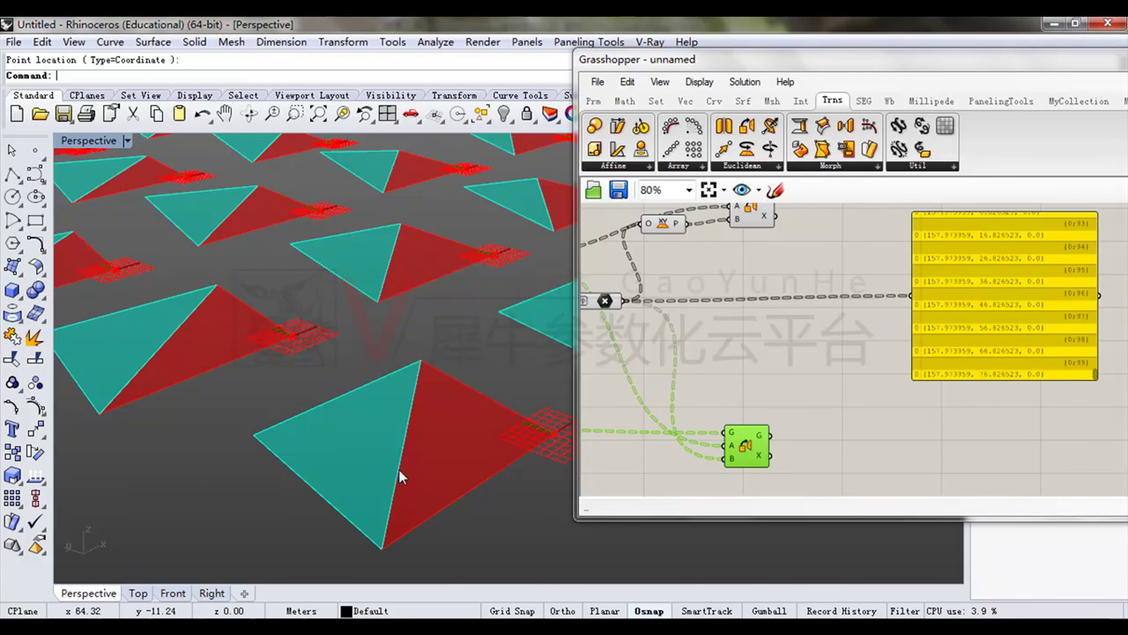
Examine the oriented triangle pairs from several angles to see how the cyan and red halves fold along their shared edges.
shift+right_drag(403, 458, 436, 386)
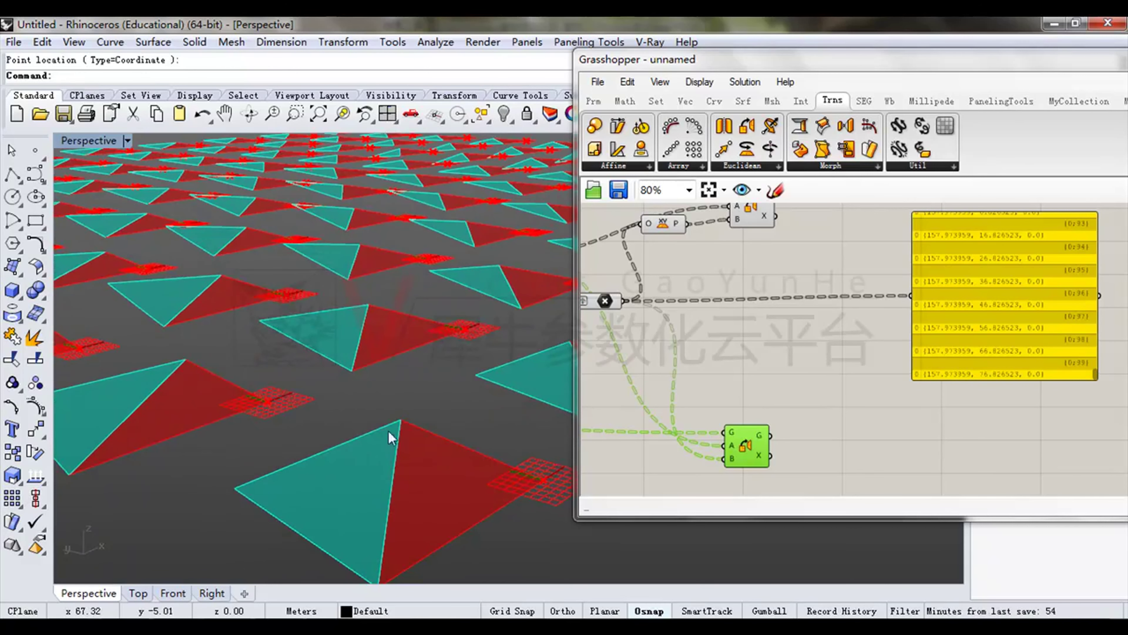
scroll(474, 448, down, 3)
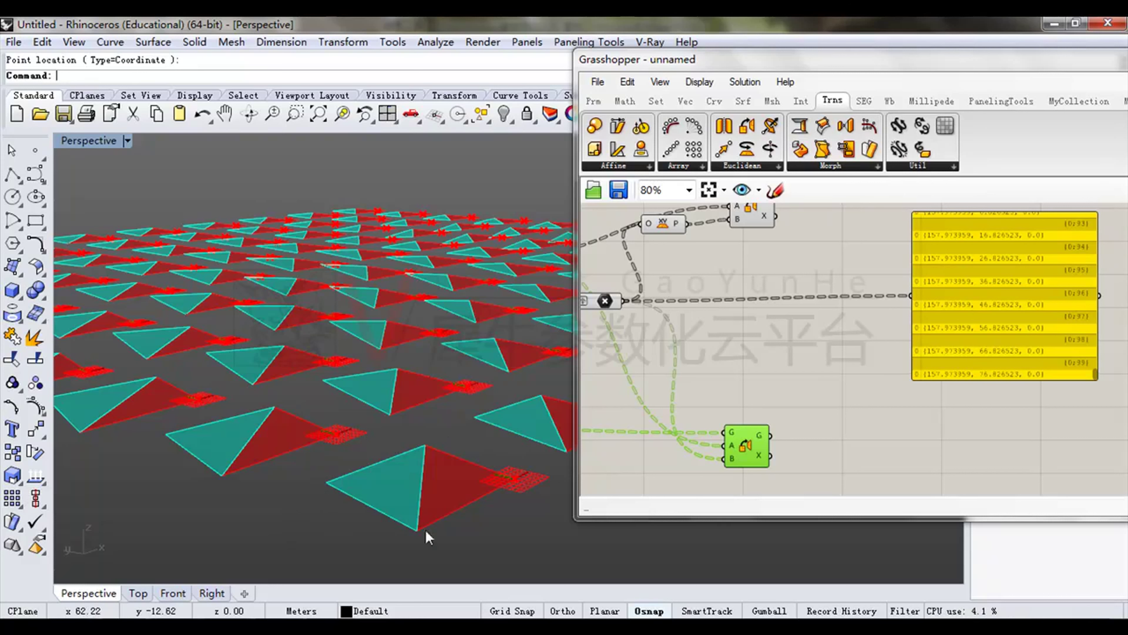
right_drag(448, 451, 435, 381)
key(ctrl+w)
drag(332, 328, 497, 456)
right_drag(495, 378, 466, 266)
drag(687, 66, 818, 71)
right_drag(413, 288, 411, 356)
drag(826, 70, 723, 64)
right_drag(810, 385, 783, 339)
Spread the upper and lower Orient components apart and move the point coordinates panel farther away to free canvas space.
scroll(784, 339, down, 2)
drag(778, 467, 779, 438)
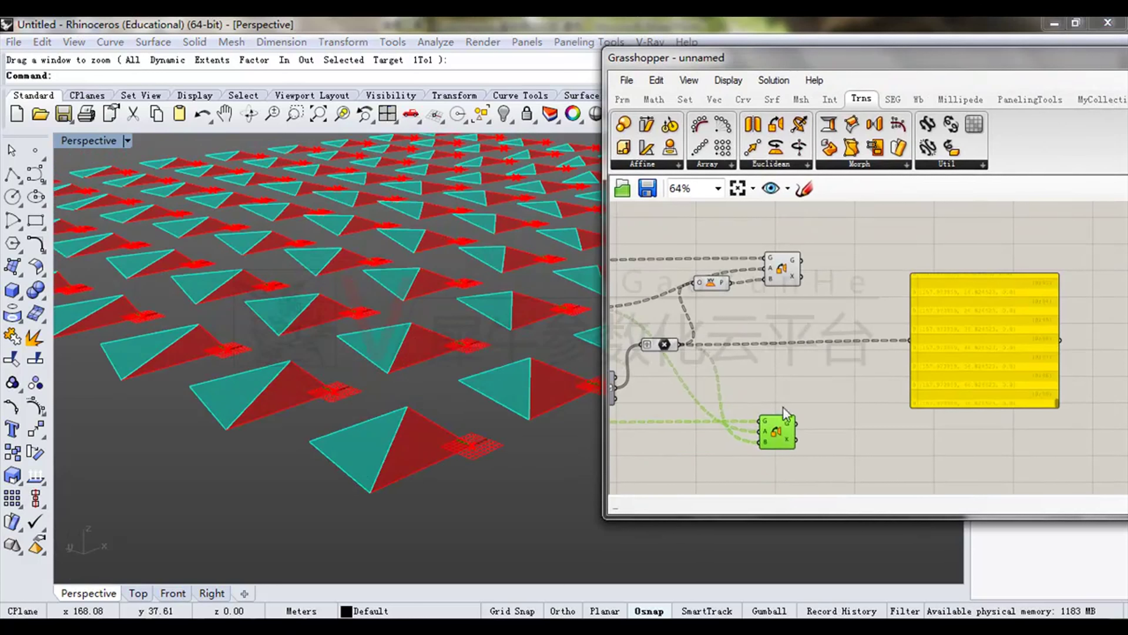
drag(787, 258, 798, 243)
drag(938, 314, 1053, 362)
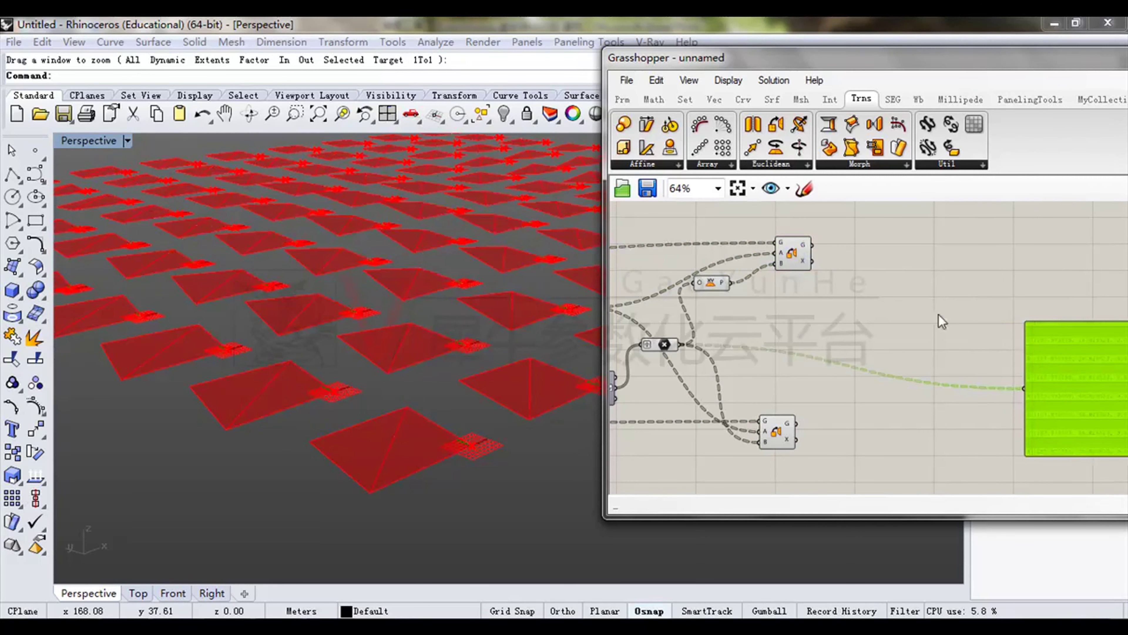
click(799, 255)
click(784, 414)
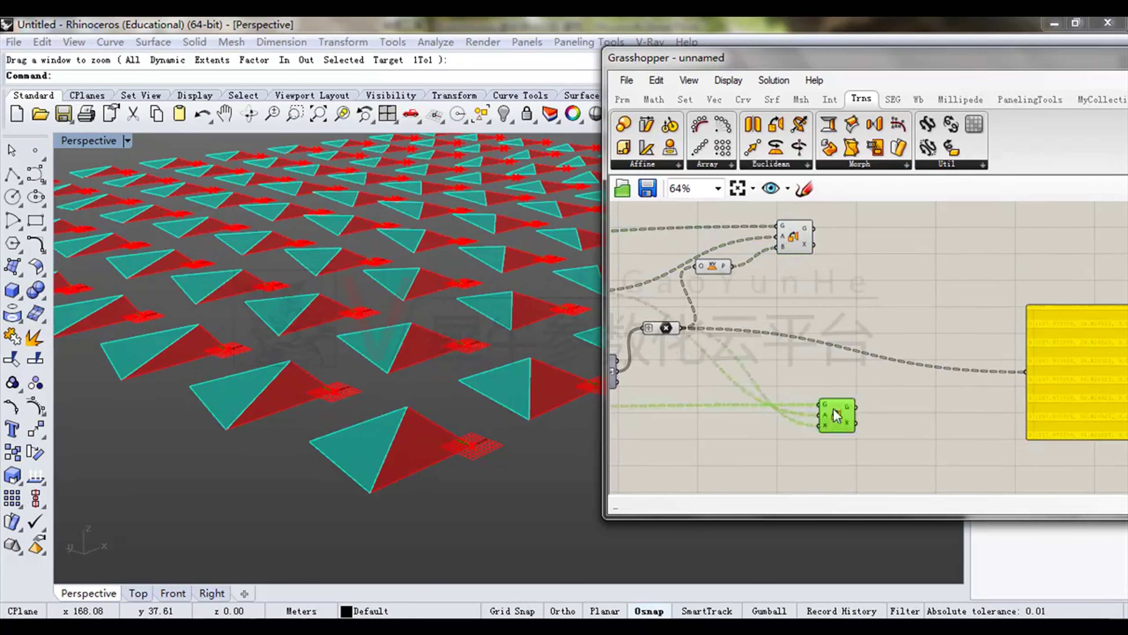
drag(780, 408, 778, 408)
right_drag(833, 393, 816, 328)
drag(838, 64, 796, 53)
Add a Deconstruct Brep component after the lower Orient and feed it that Orient's geometry output.
right_drag(377, 408, 366, 440)
scroll(366, 440, up, 3)
scroll(387, 354, down, 3)
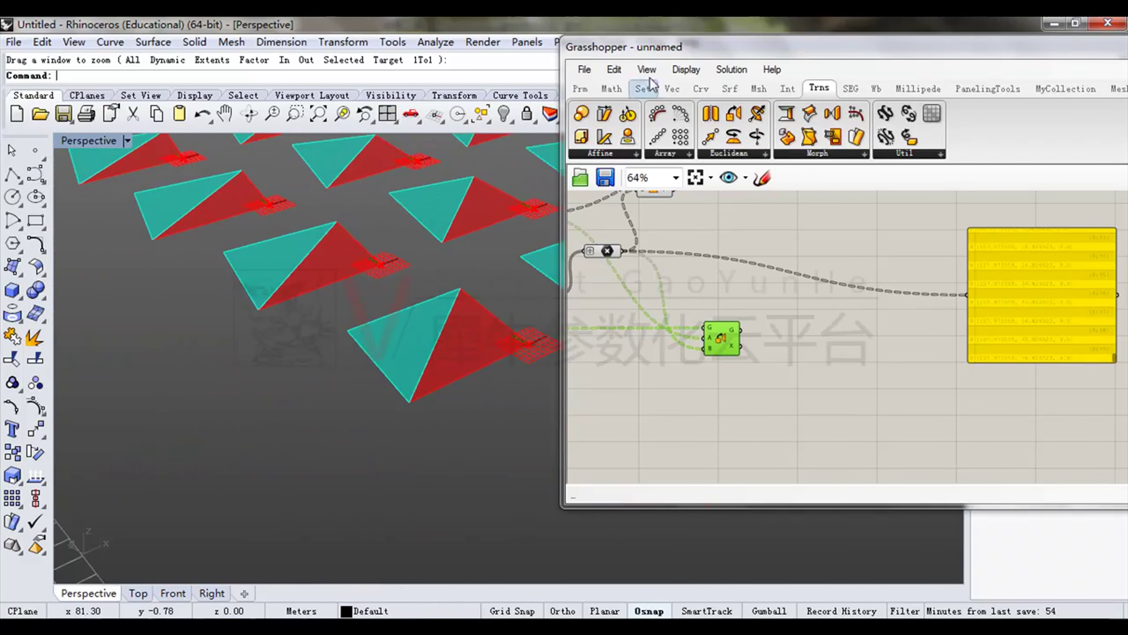
click(730, 90)
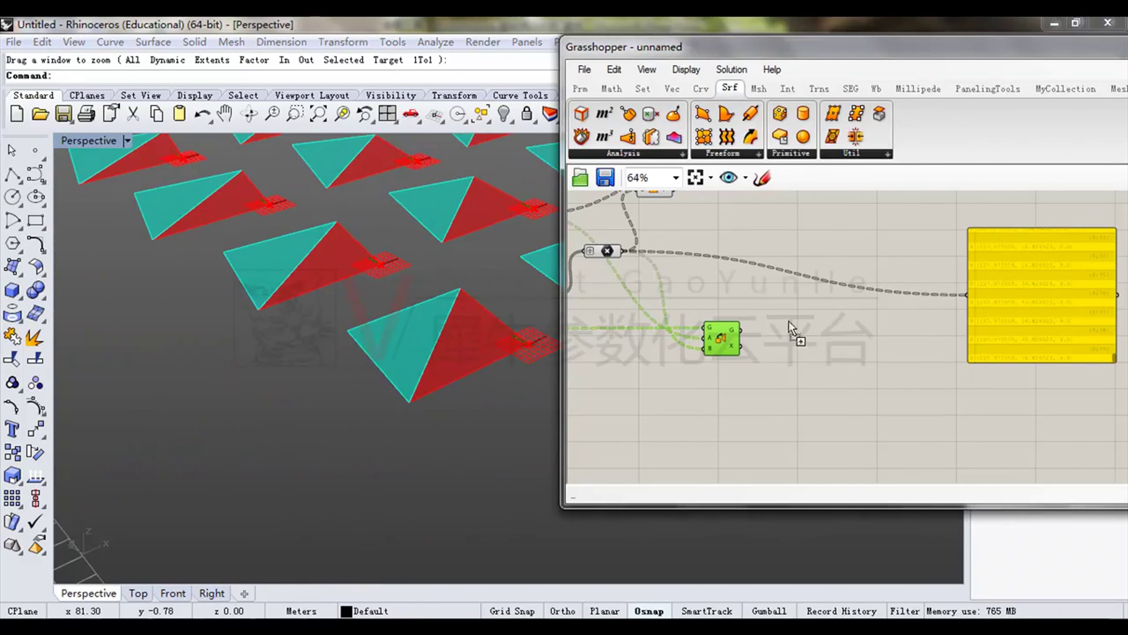
drag(748, 288, 799, 313)
scroll(795, 315, up, 5)
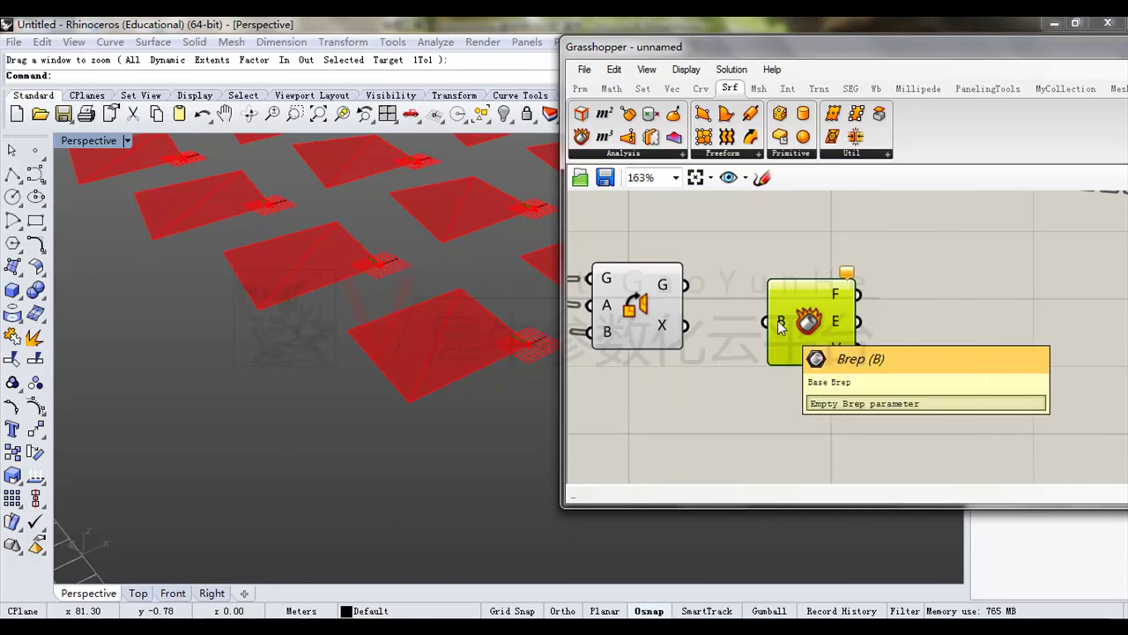
drag(755, 317, 986, 318)
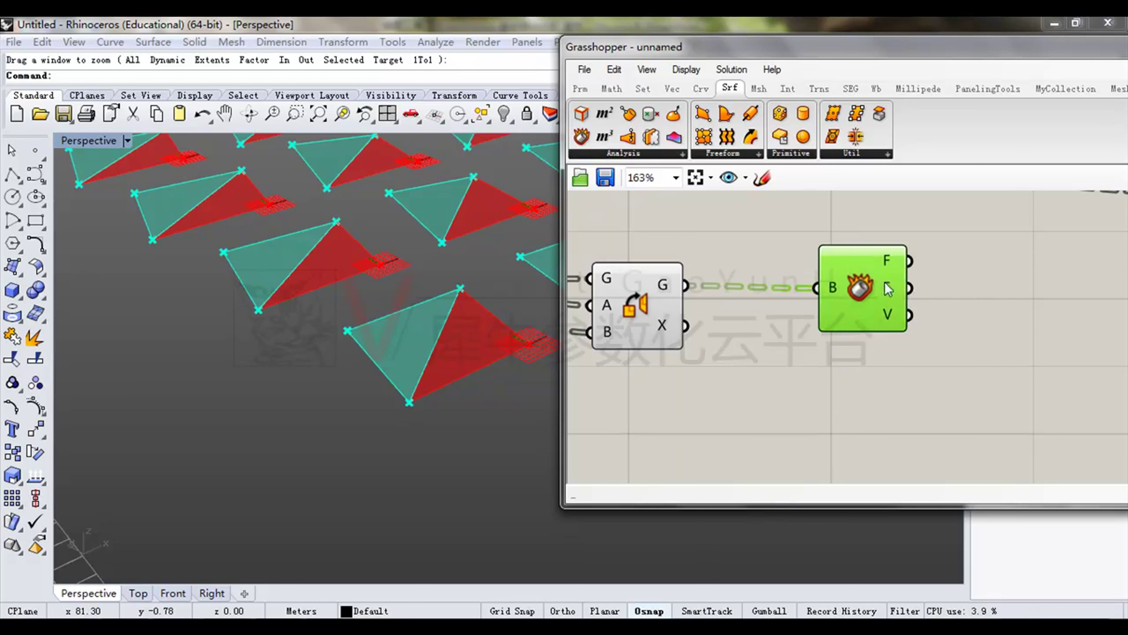
drag(870, 272, 801, 273)
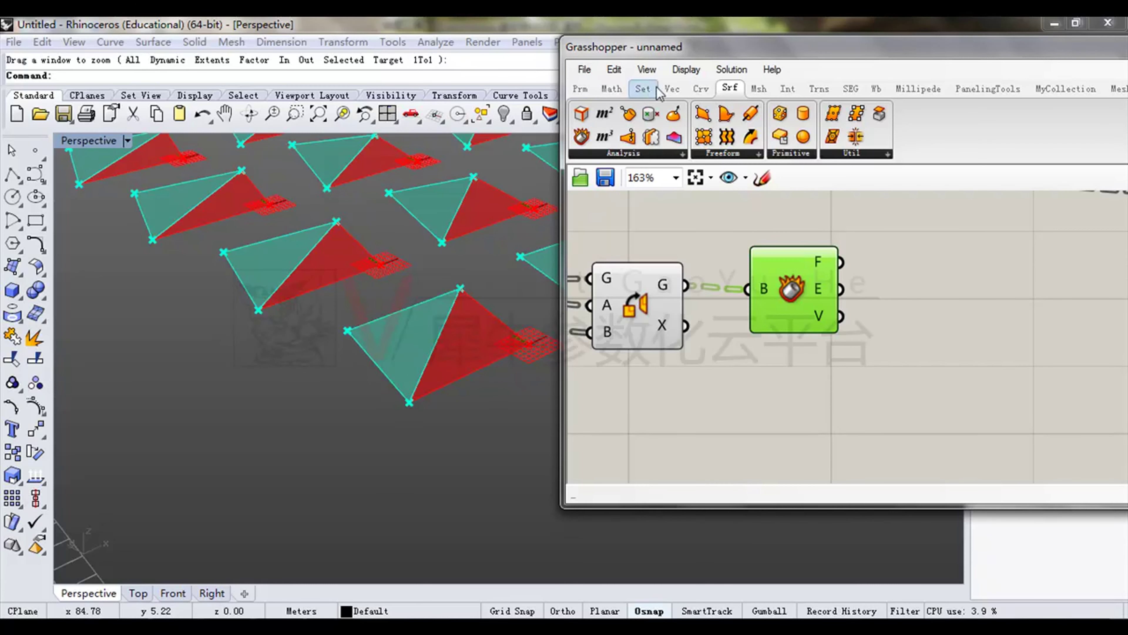
Add a List Item component and feed its list from Deconstruct Brep's vertices output.
click(620, 89)
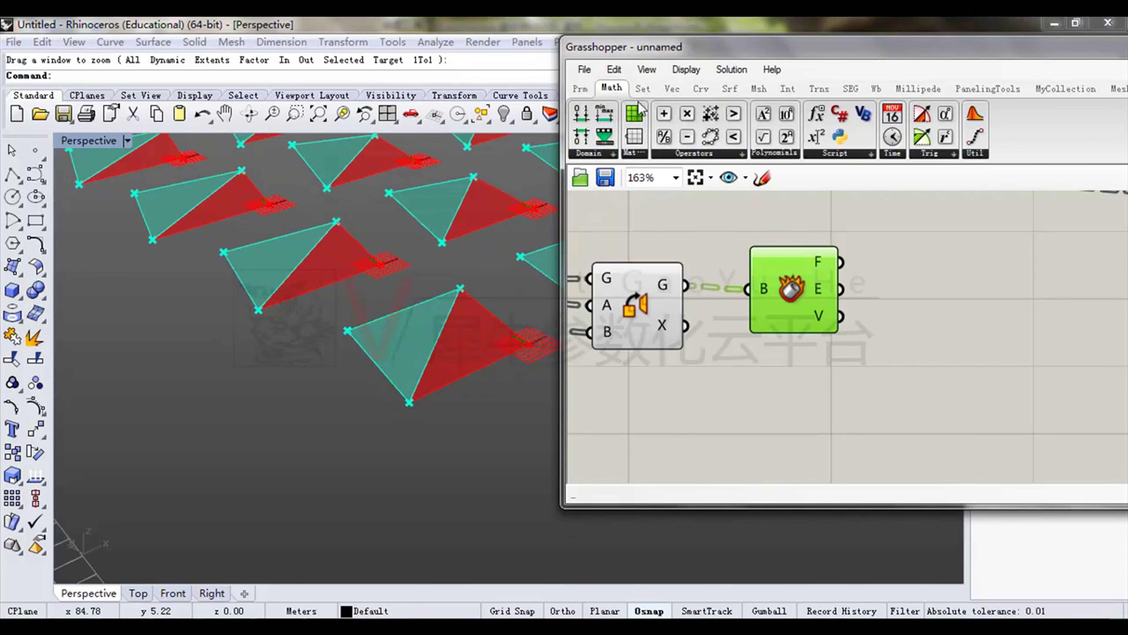
click(643, 89)
drag(581, 113, 1015, 316)
drag(841, 316, 906, 333)
Set the vertex List Item's index to pick each cyan triangle's corner opposite the shared edge, trying index 1 first.
right_click(911, 365)
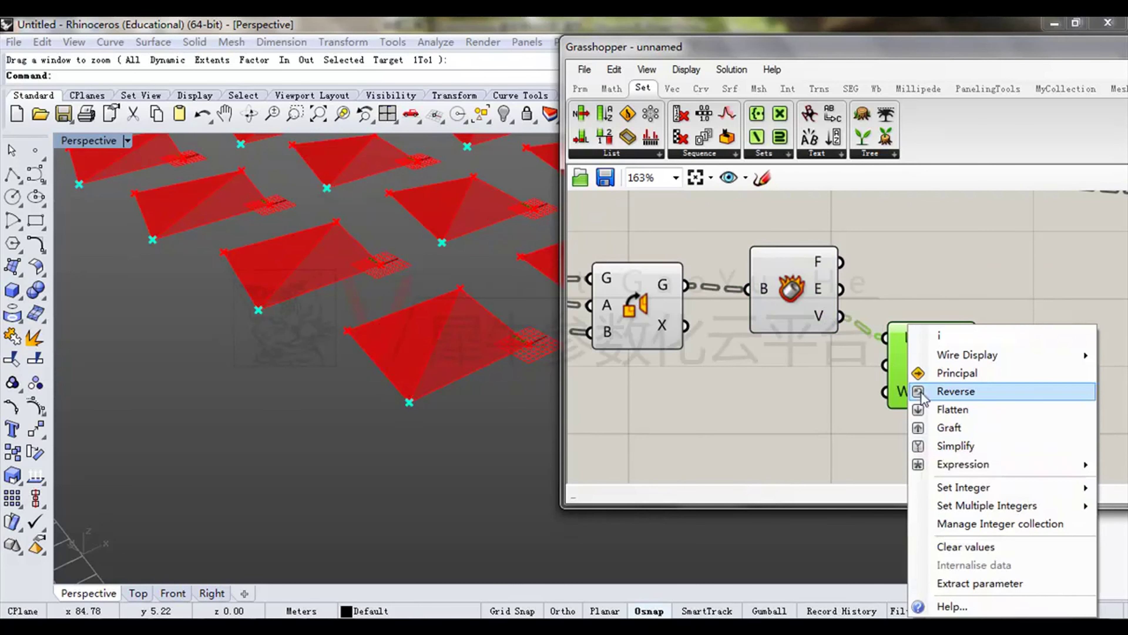
mouse_move(977, 488)
text(2)
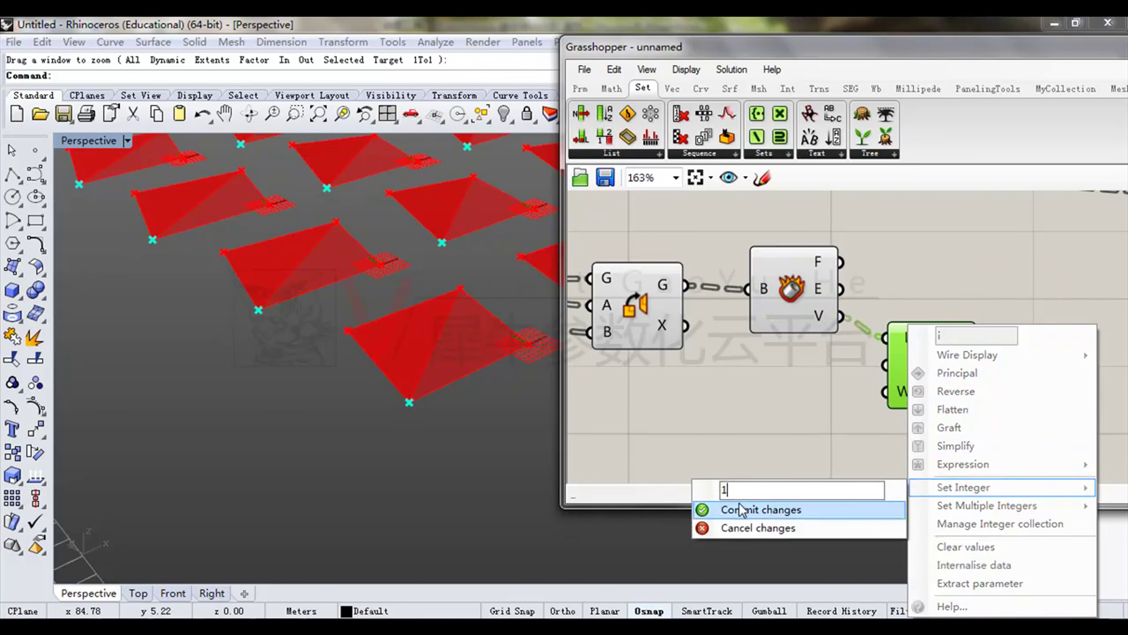
click(739, 506)
right_click(908, 367)
mouse_move(973, 484)
text(3)
click(738, 507)
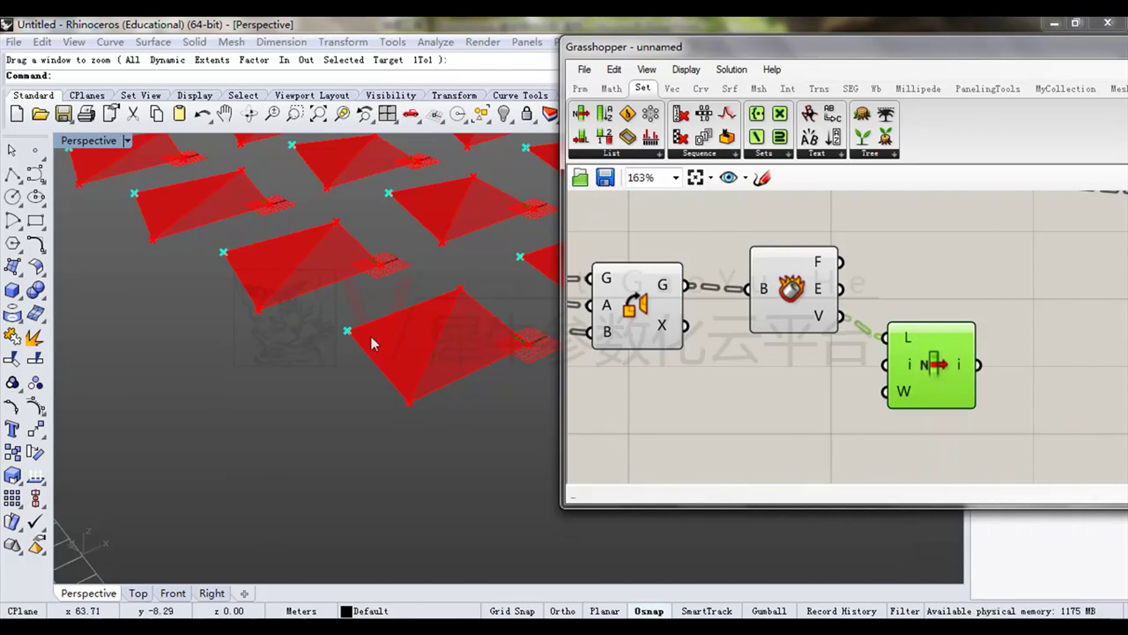
Add a second List Item fed by Deconstruct Brep's edges output and stack it above the vertex List Item.
scroll(1058, 356, down, 3)
right_drag(986, 307, 910, 348)
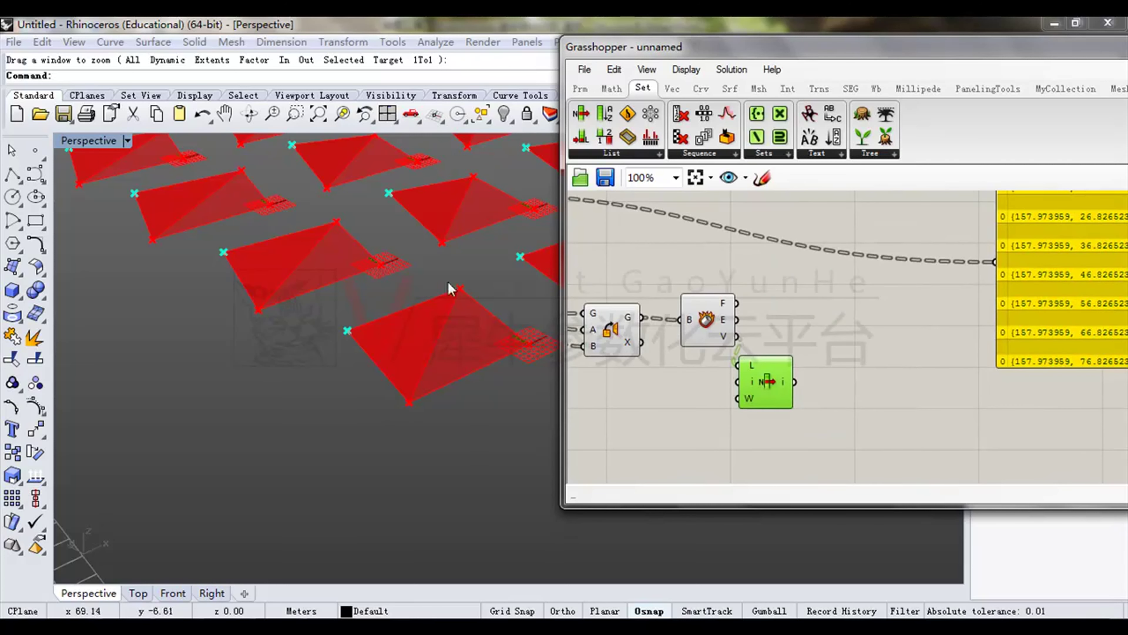
drag(585, 118, 855, 296)
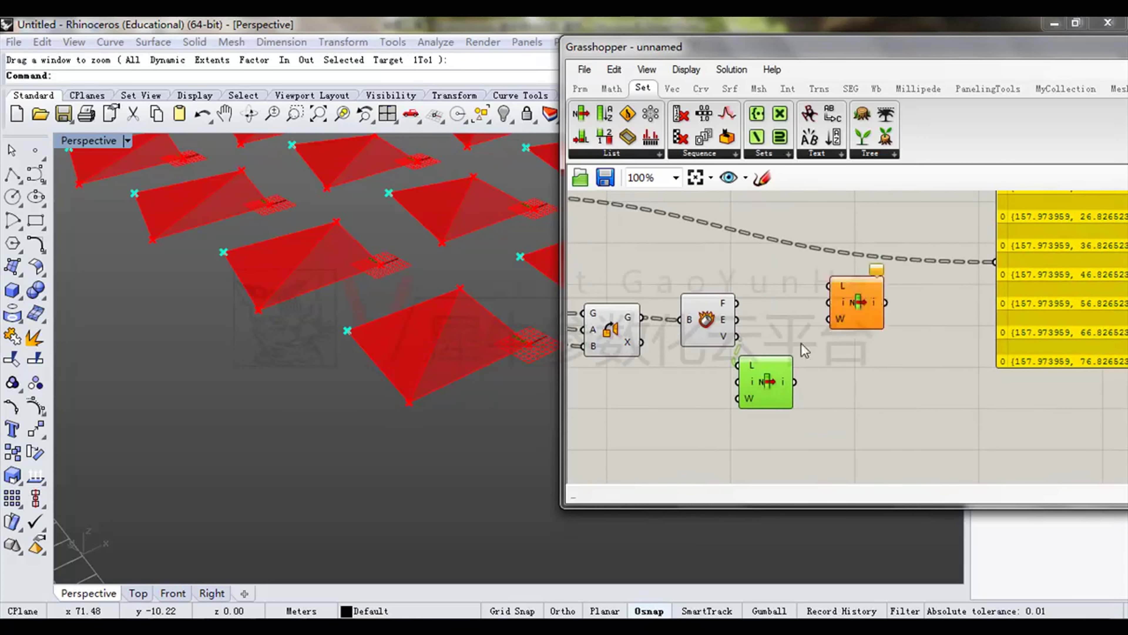
scroll(792, 335, up, 3)
drag(706, 309, 848, 257)
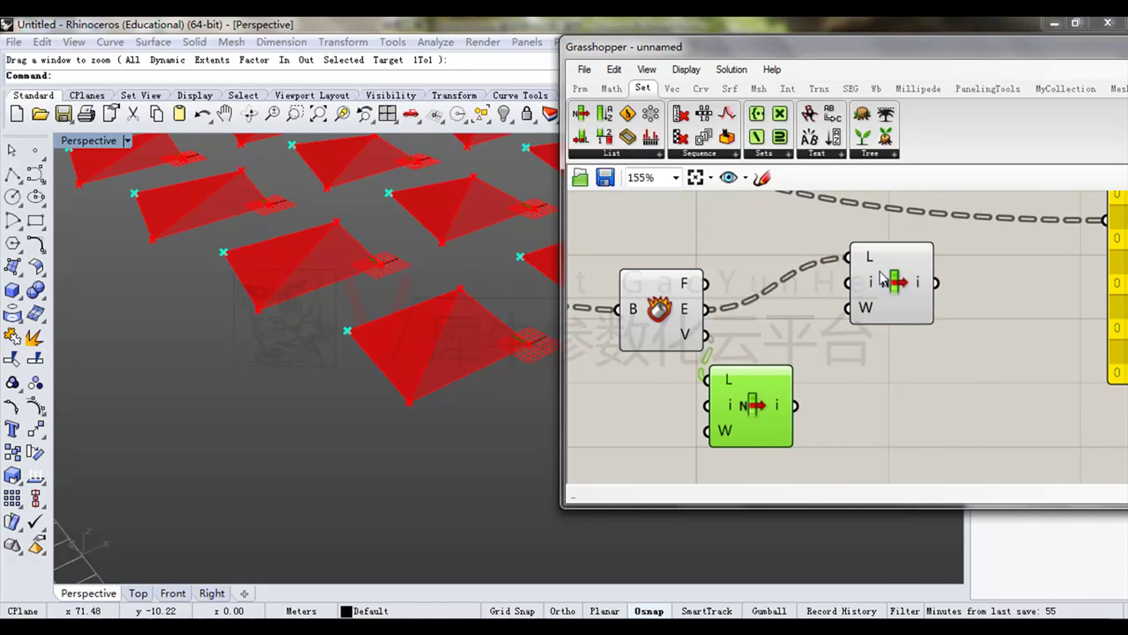
click(877, 270)
drag(816, 291, 856, 283)
drag(748, 390, 758, 391)
drag(872, 271, 864, 271)
drag(775, 403, 868, 390)
drag(978, 272, 799, 391)
click(943, 335)
Add a Curve Closest Point component taking the picked vertex as point and the picked edge as curve, and check the resulting points.
drag(773, 50, 668, 52)
click(596, 92)
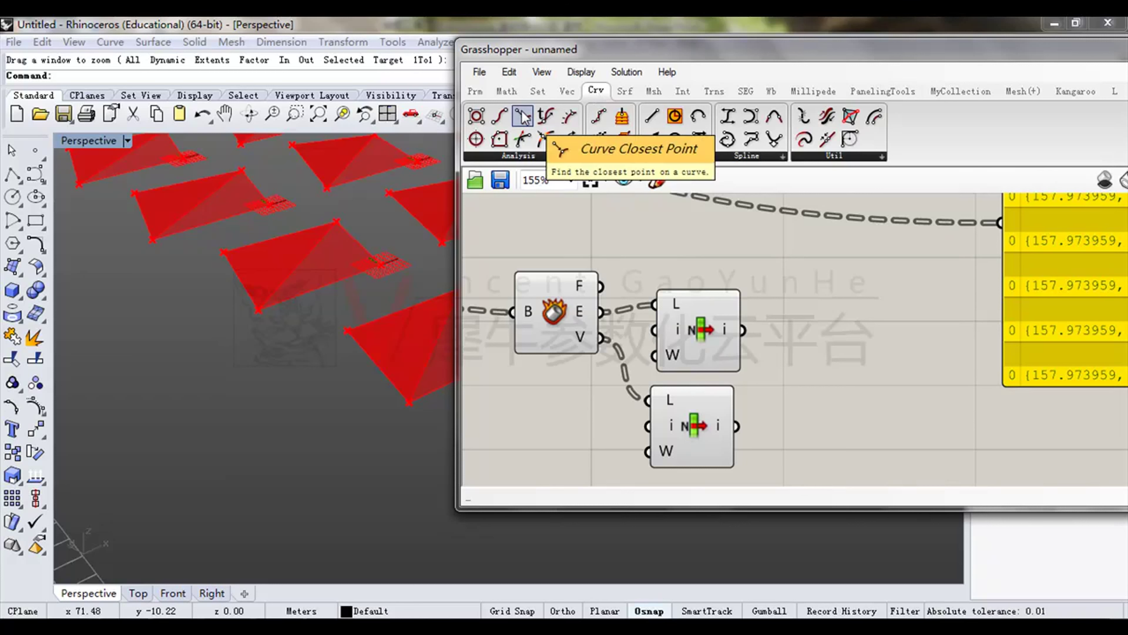
drag(523, 116, 826, 307)
drag(763, 337, 749, 332)
drag(825, 314, 736, 426)
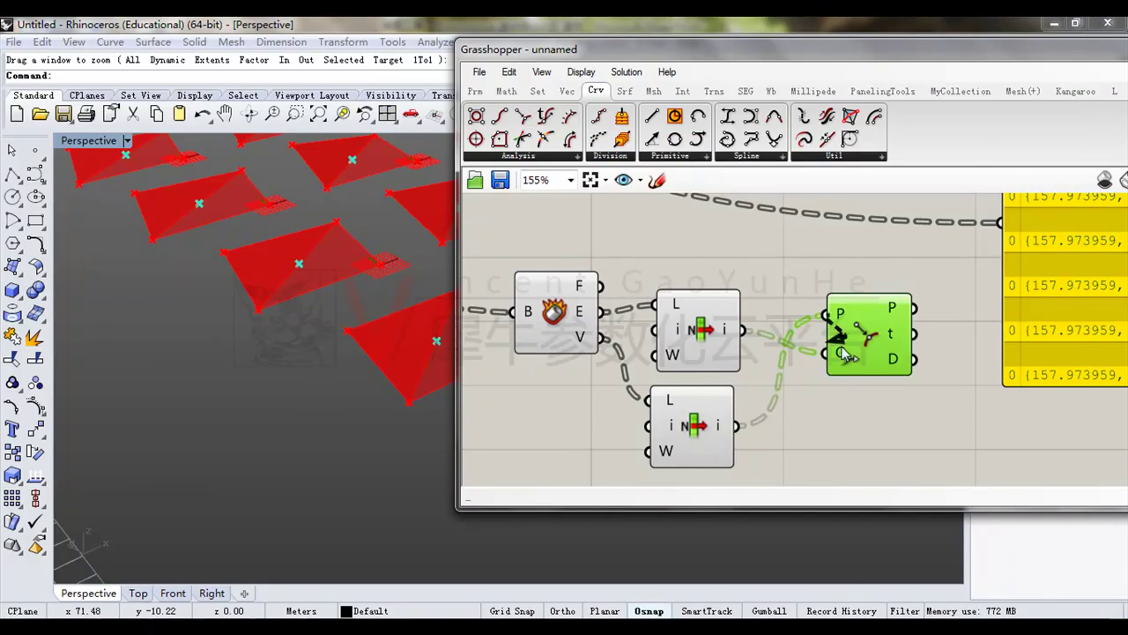
drag(652, 50, 756, 64)
right_drag(487, 256, 379, 349)
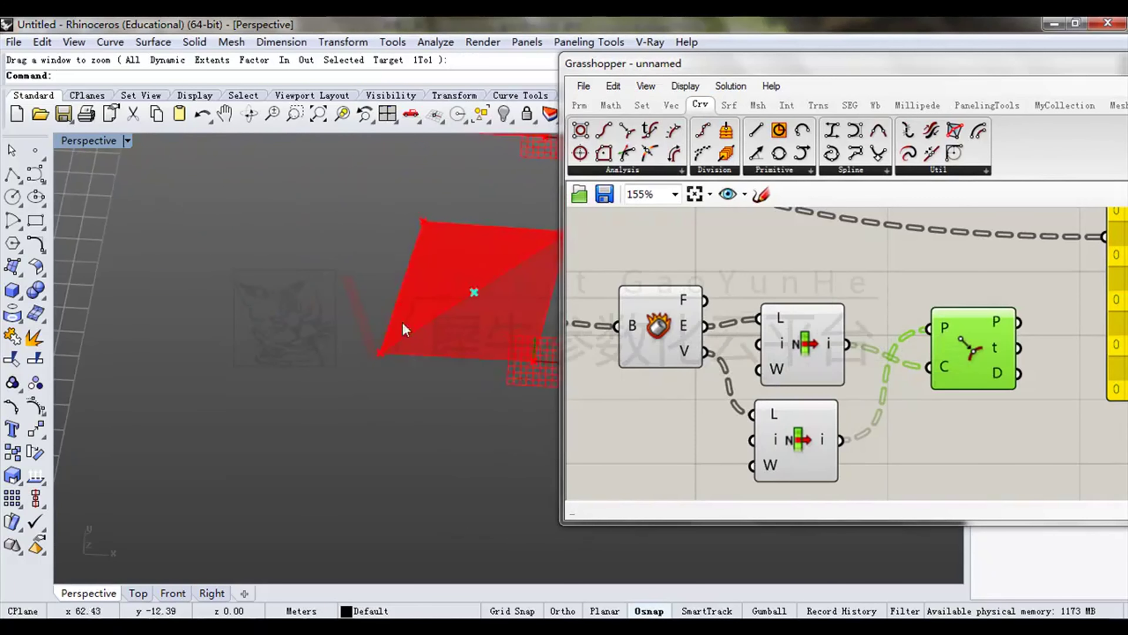
scroll(378, 347, down, 6)
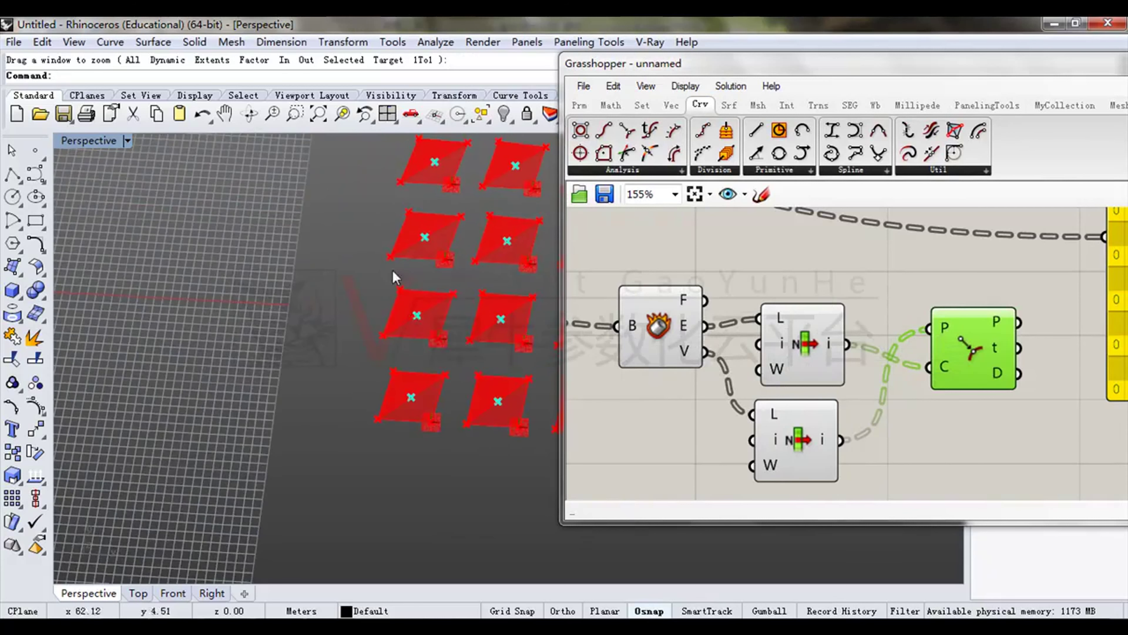
scroll(393, 270, up, 4)
Rearrange Curve Closest Point and the vertex List Item, selecting each to check which panel points it produces.
right_drag(971, 345, 841, 341)
drag(842, 342, 820, 411)
scroll(819, 411, down, 3)
click(743, 385)
click(827, 379)
drag(759, 401, 794, 456)
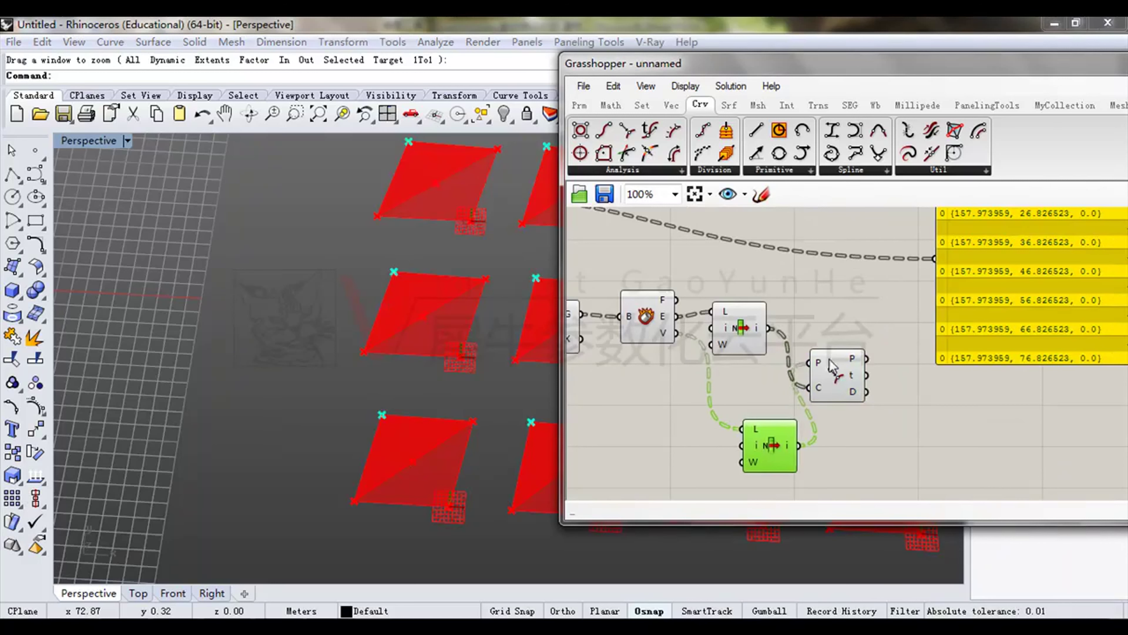
click(837, 387)
drag(840, 368, 841, 371)
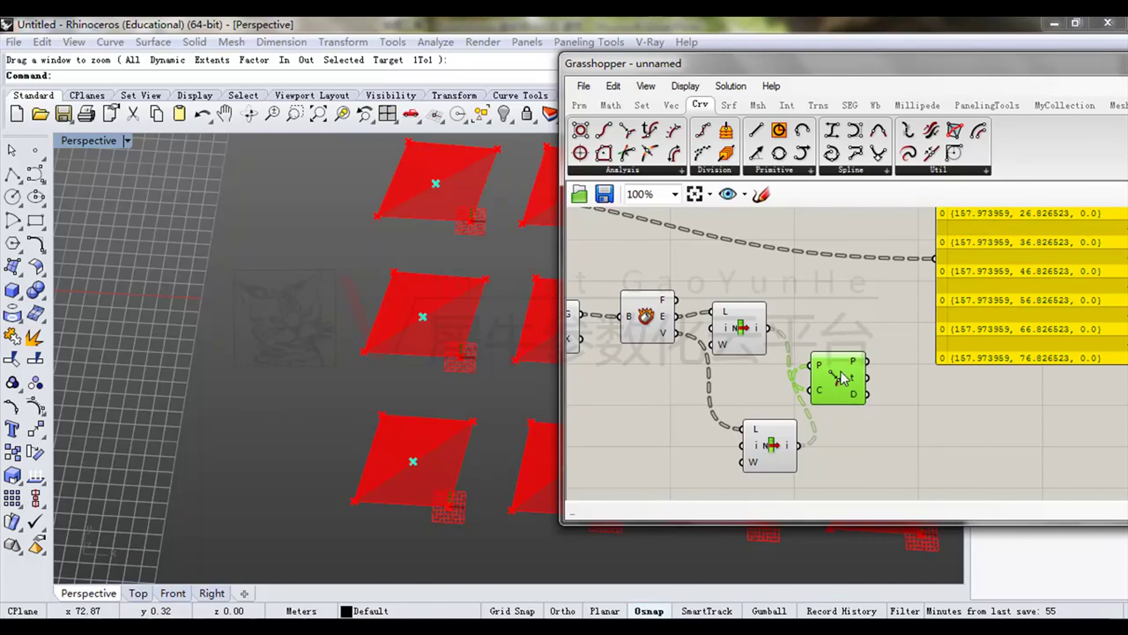
drag(789, 442, 849, 433)
shift+click(841, 402)
drag(840, 395, 808, 395)
Add a Line component running from the closest point on the edge to the picked corner vertex.
right_drag(846, 372, 727, 352)
click(755, 340)
drag(848, 284, 928, 291)
drag(756, 131, 801, 371)
scroll(760, 350, up, 2)
drag(700, 339, 693, 445)
drag(810, 368, 814, 387)
Inspect the lines across the cyan triangles up close, move the coordinates panel aside and place the Line component nearer its sources.
right_drag(400, 323, 476, 281)
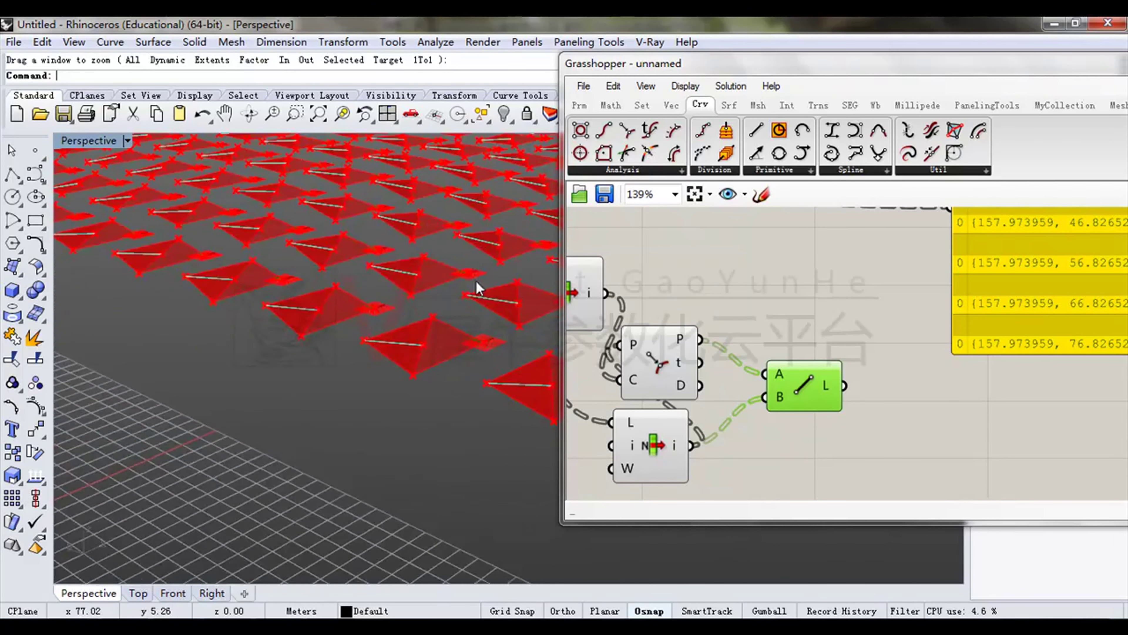
scroll(515, 351, up, 6)
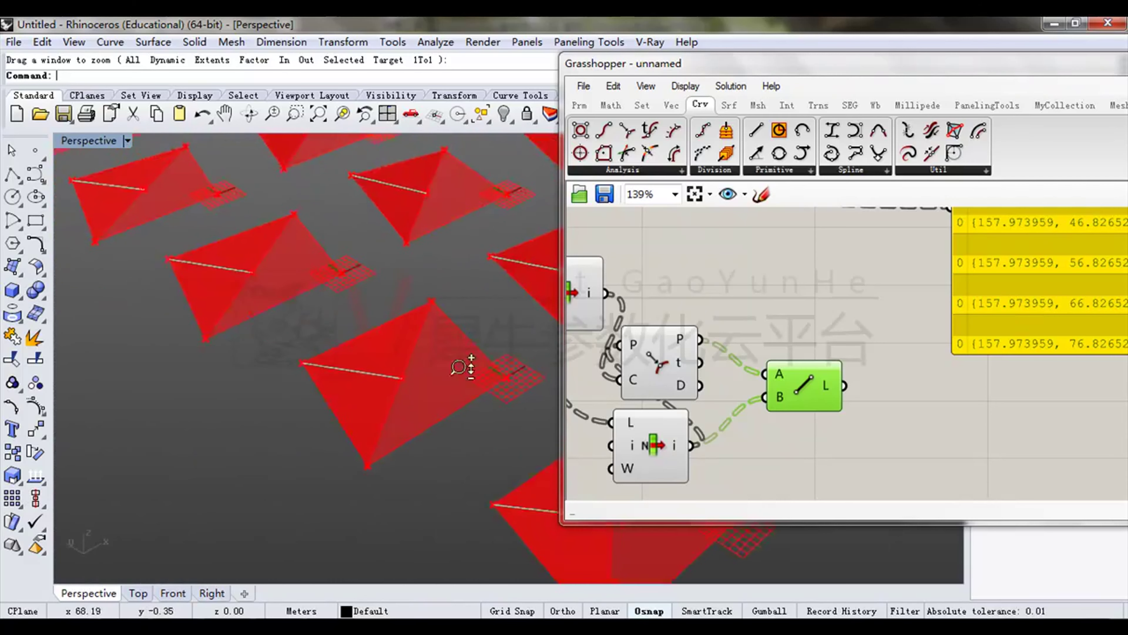
ctrl+right_drag(462, 367, 463, 391)
drag(799, 67, 729, 65)
drag(960, 292, 1039, 297)
click(723, 398)
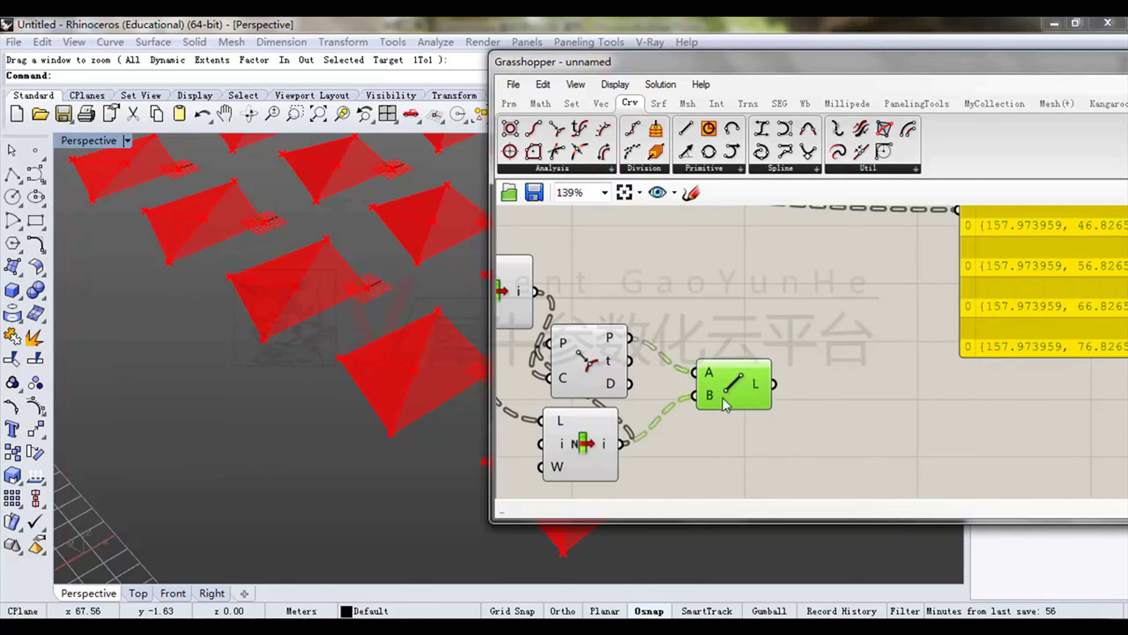
drag(723, 398, 708, 414)
right_drag(355, 376, 370, 385)
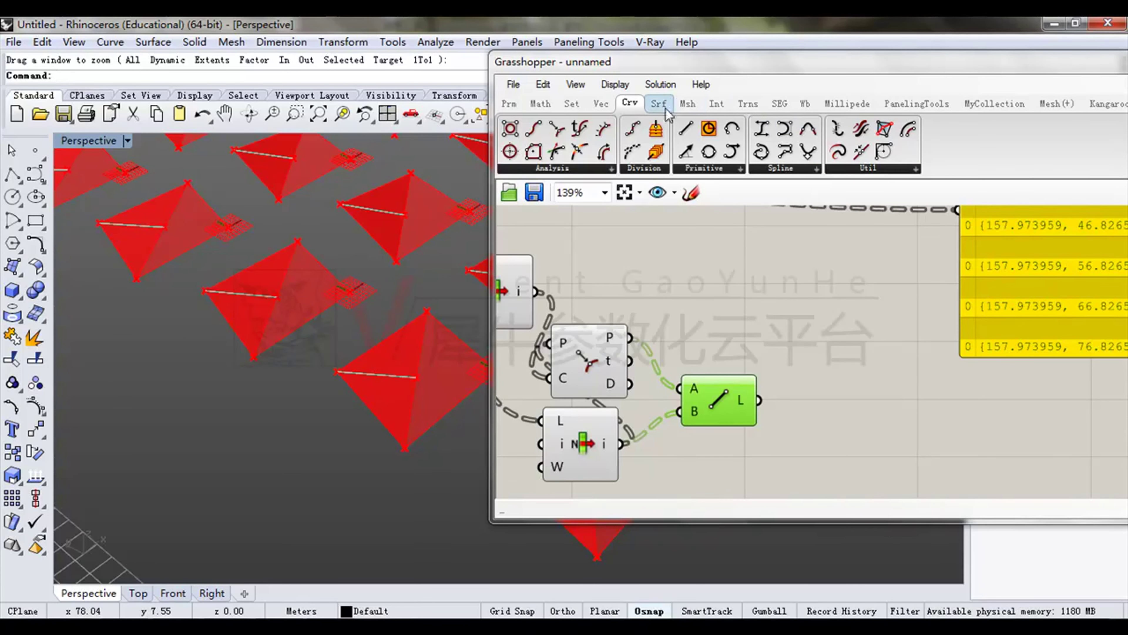
Add an Arc component defined by base plane, radius and angle to the canvas.
click(730, 169)
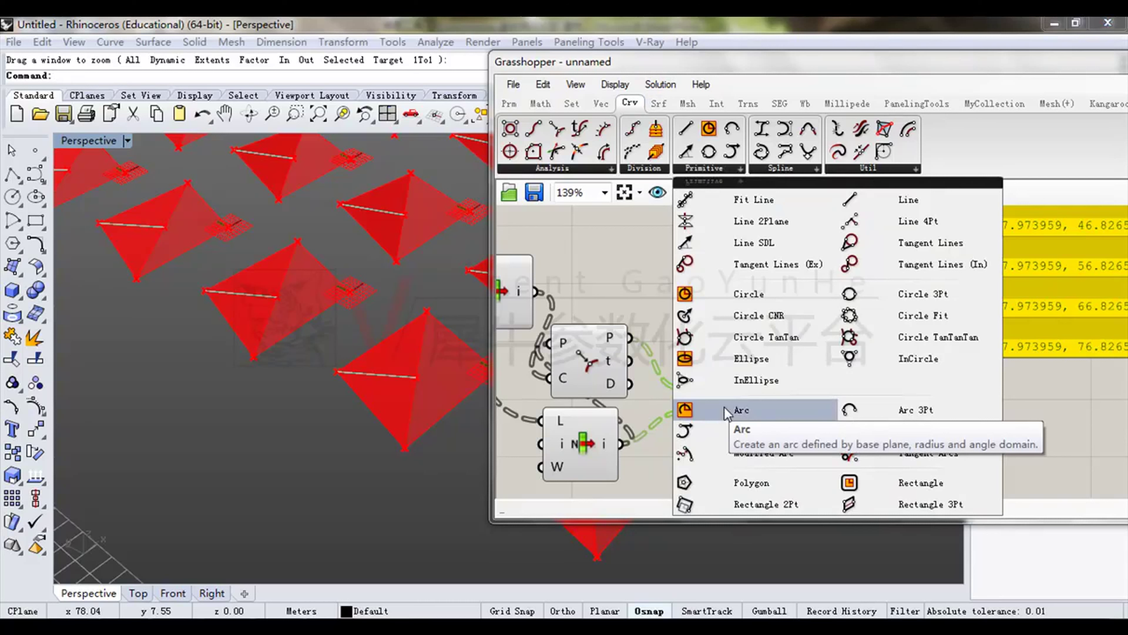
drag(728, 412, 871, 314)
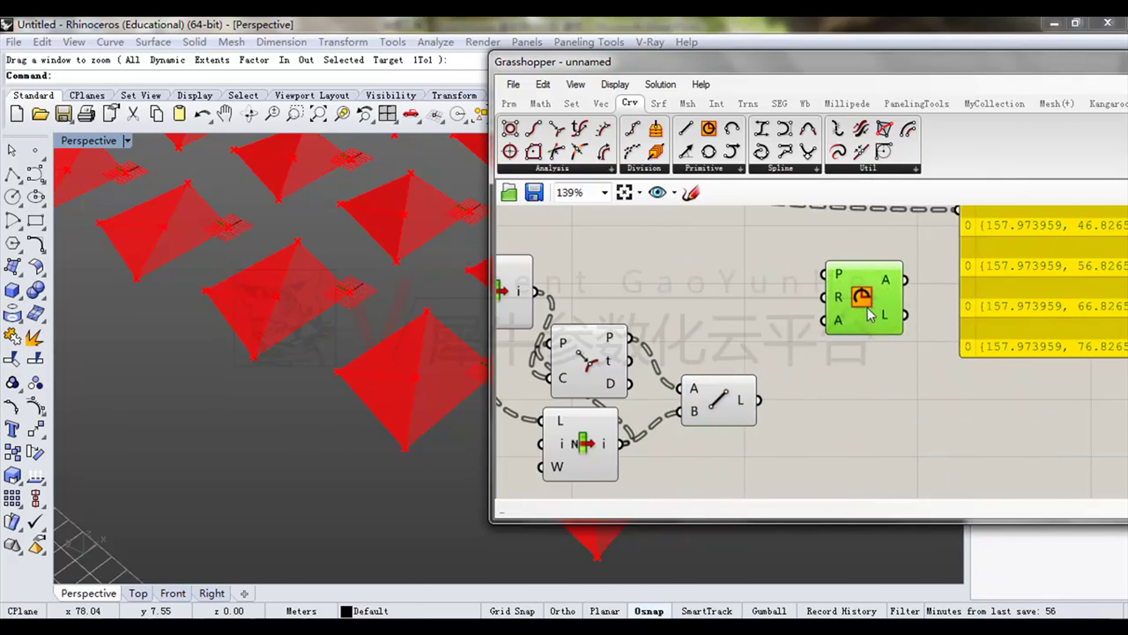
right_drag(895, 318, 849, 313)
mouse_move(794, 268)
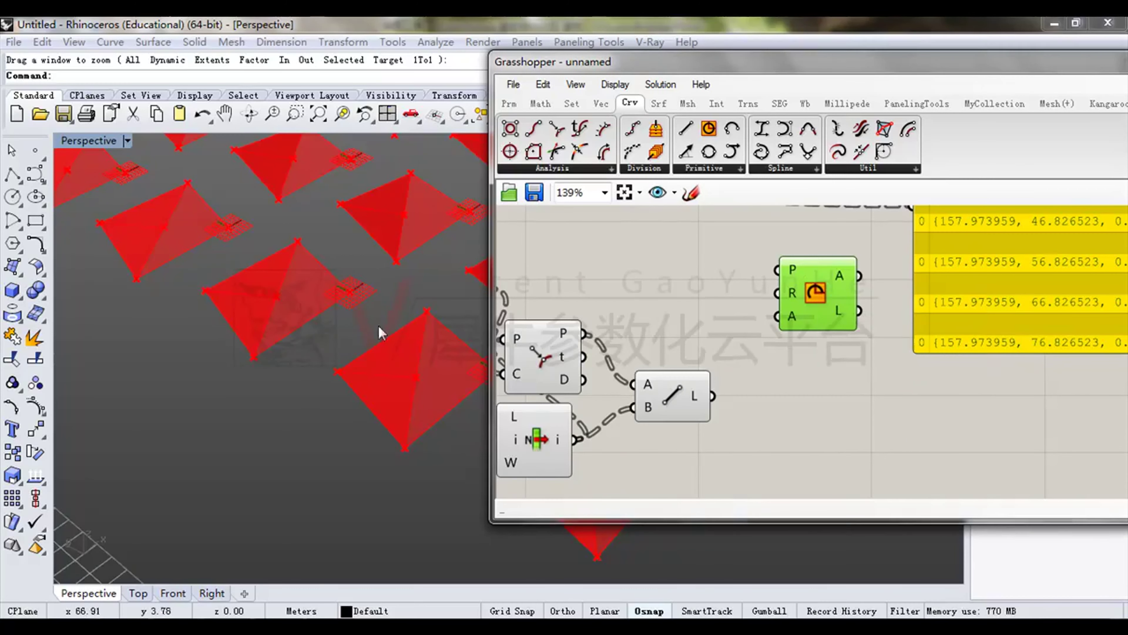
Examine the fold between the triangle halves from low angles with the Line component's lines highlighted.
scroll(390, 278, down, 4)
right_drag(407, 446, 424, 471)
right_drag(424, 431, 327, 353)
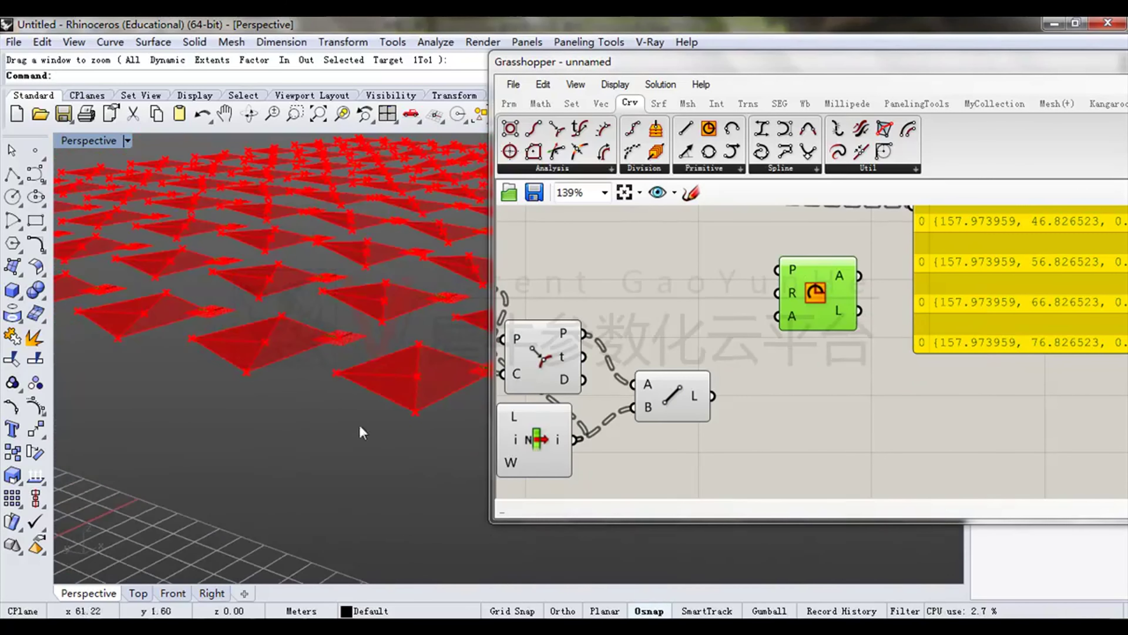
right_drag(429, 300, 462, 311)
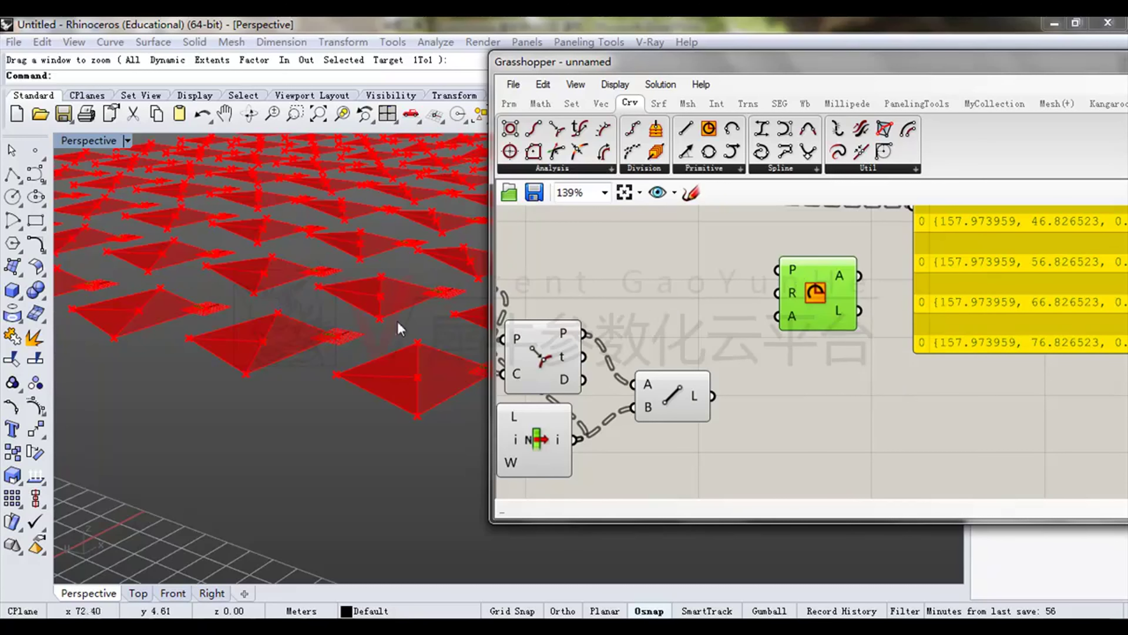
right_drag(396, 327, 384, 345)
right_drag(830, 366, 868, 336)
click(726, 373)
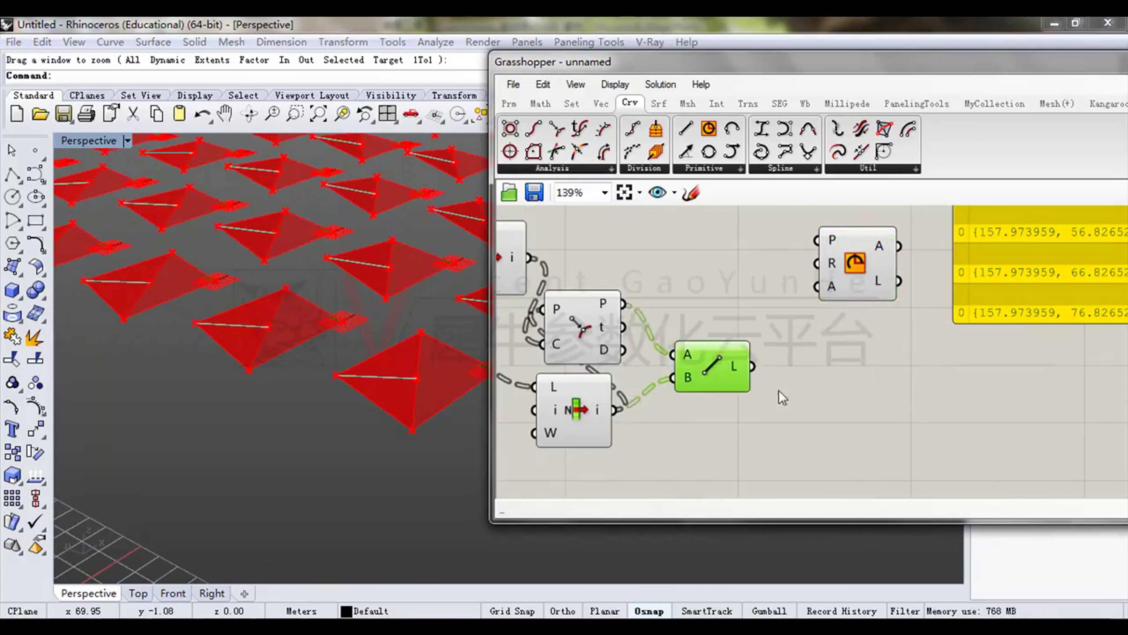
right_drag(780, 392, 797, 397)
Feed the Curve Closest Point's point output into the Arc's plane input and inspect the arcs on the nearest panel.
click(615, 329)
drag(697, 291, 832, 245)
drag(871, 285, 867, 311)
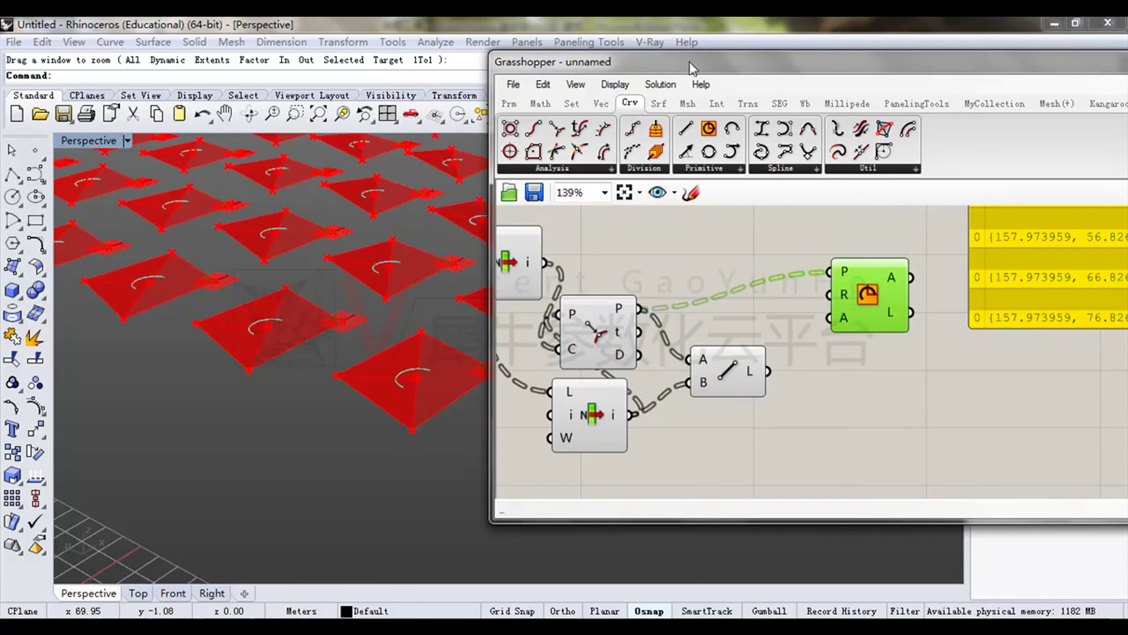
drag(687, 67, 736, 67)
scroll(427, 338, up, 5)
mouse_move(415, 353)
right_down()
mouse_move(429, 353)
mouse_move(431, 367)
right_up()
mouse_move(891, 295)
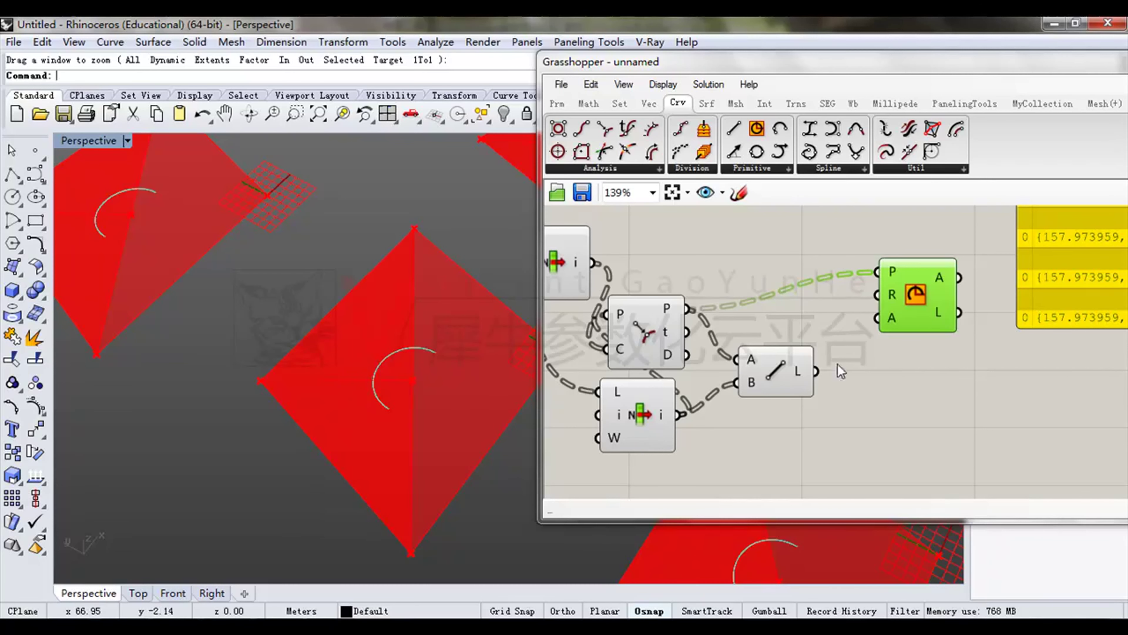
Feed the Line component's output into the Arc's radius input and inspect the resulting arcs on the nearest panel.
drag(804, 378, 877, 295)
right_drag(371, 389, 344, 385)
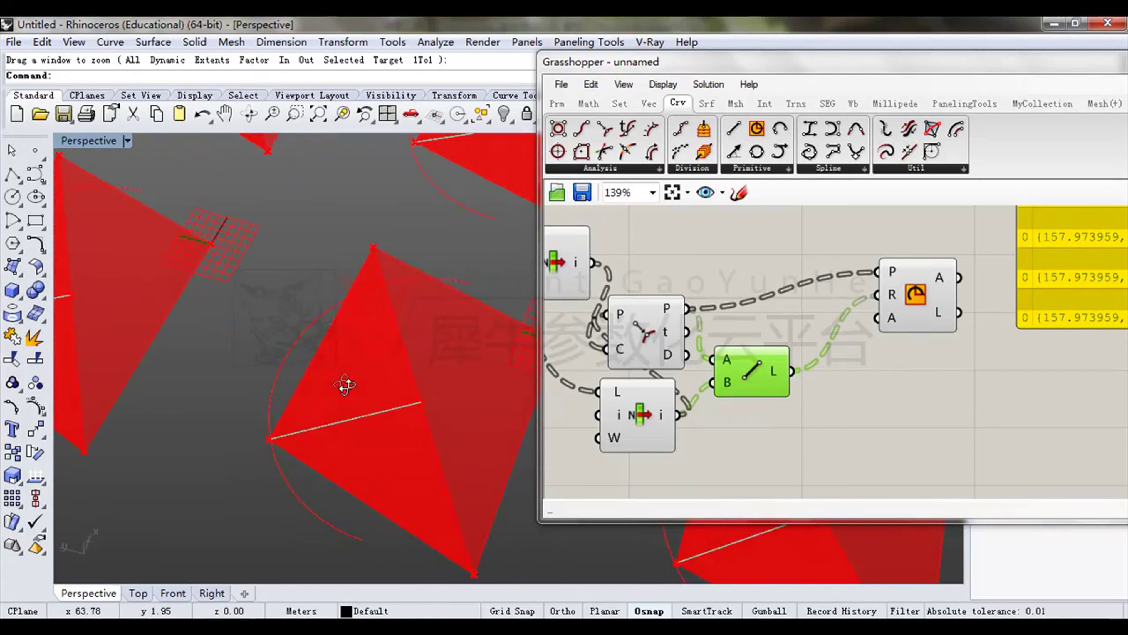
click(920, 297)
right_drag(415, 340, 329, 362)
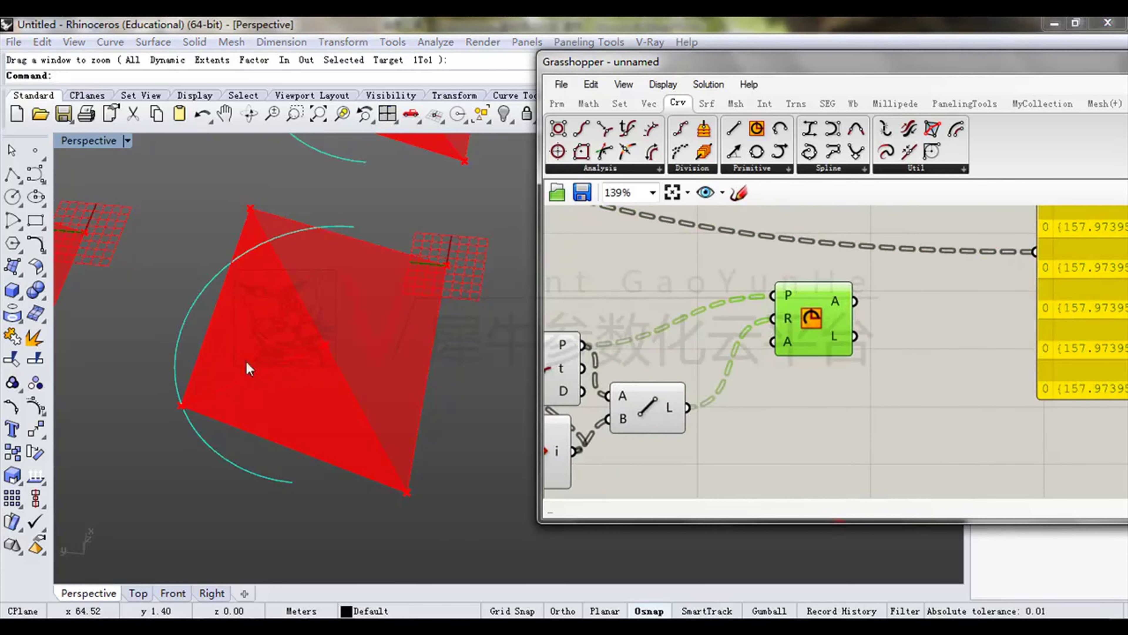
Move the Arc component aside and place a Line + Line plane component above the wires leading to it.
drag(812, 317, 754, 282)
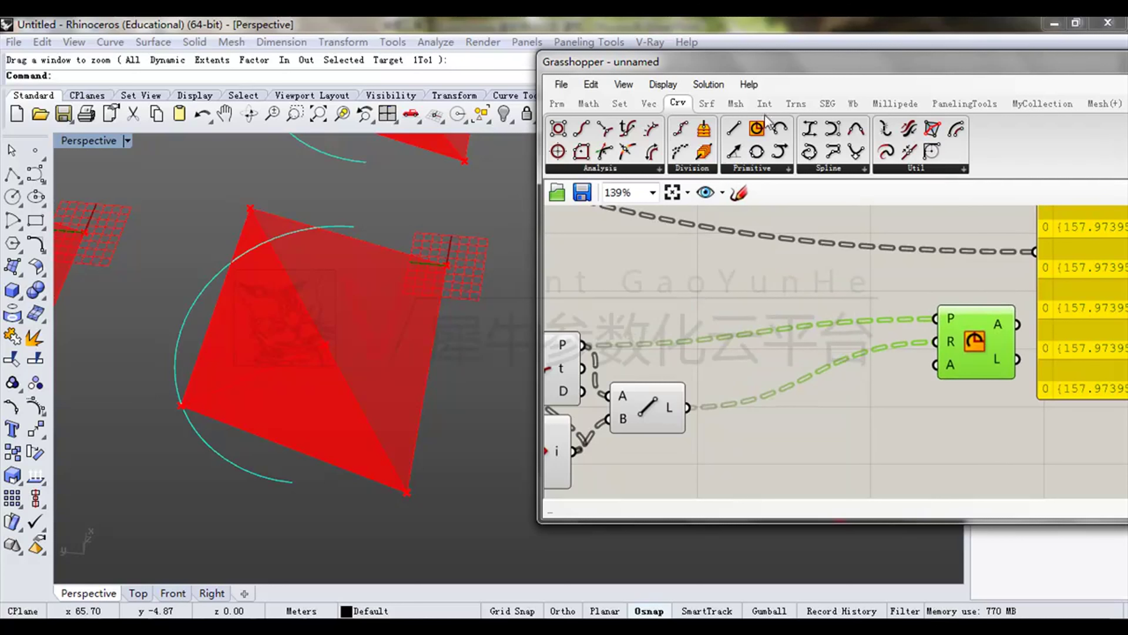
click(650, 105)
click(736, 168)
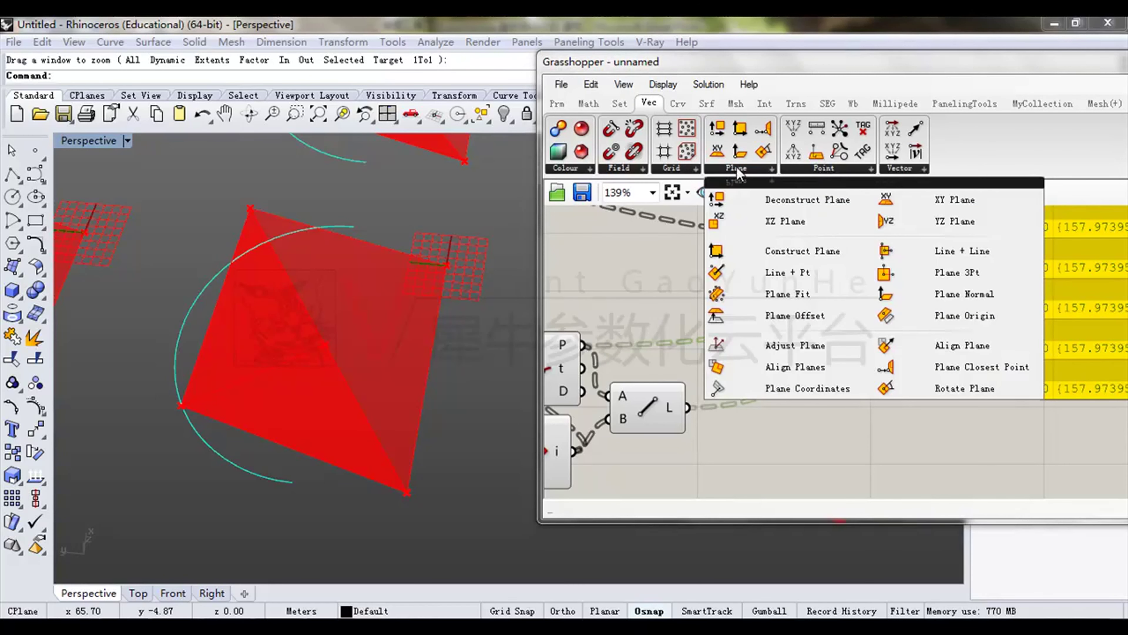
click(952, 253)
click(705, 355)
drag(704, 355, 817, 311)
Feed the Line component's output into input A of the Line + Line plane component.
right_drag(726, 346, 823, 354)
scroll(823, 355, down, 2)
click(814, 383)
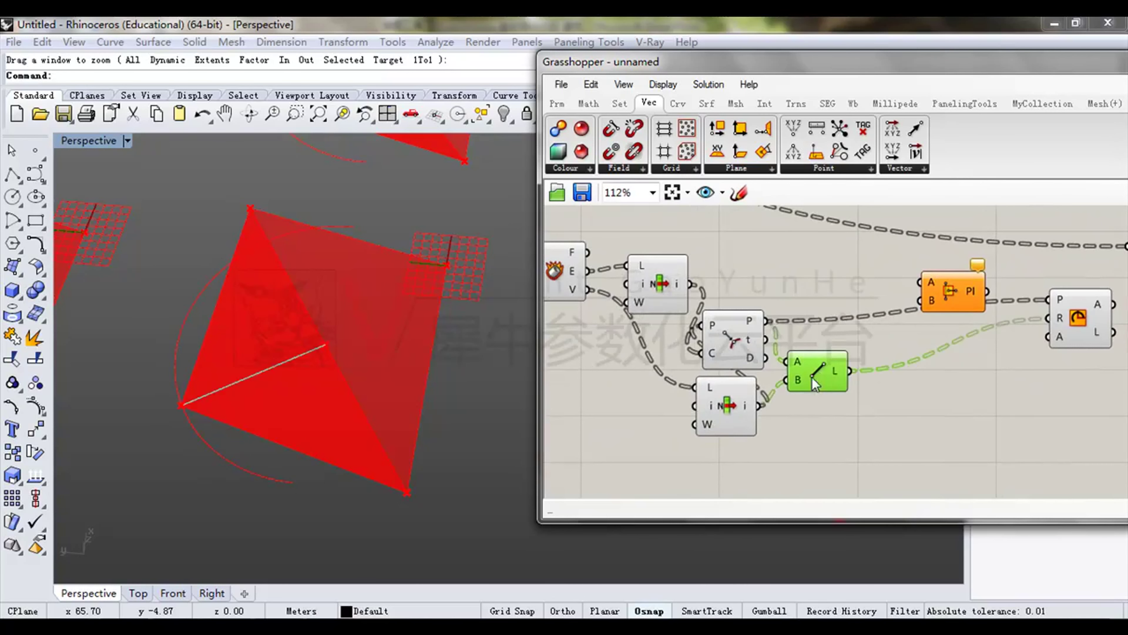
drag(852, 371, 958, 289)
right_drag(940, 305, 1006, 315)
click(823, 383)
click(950, 322)
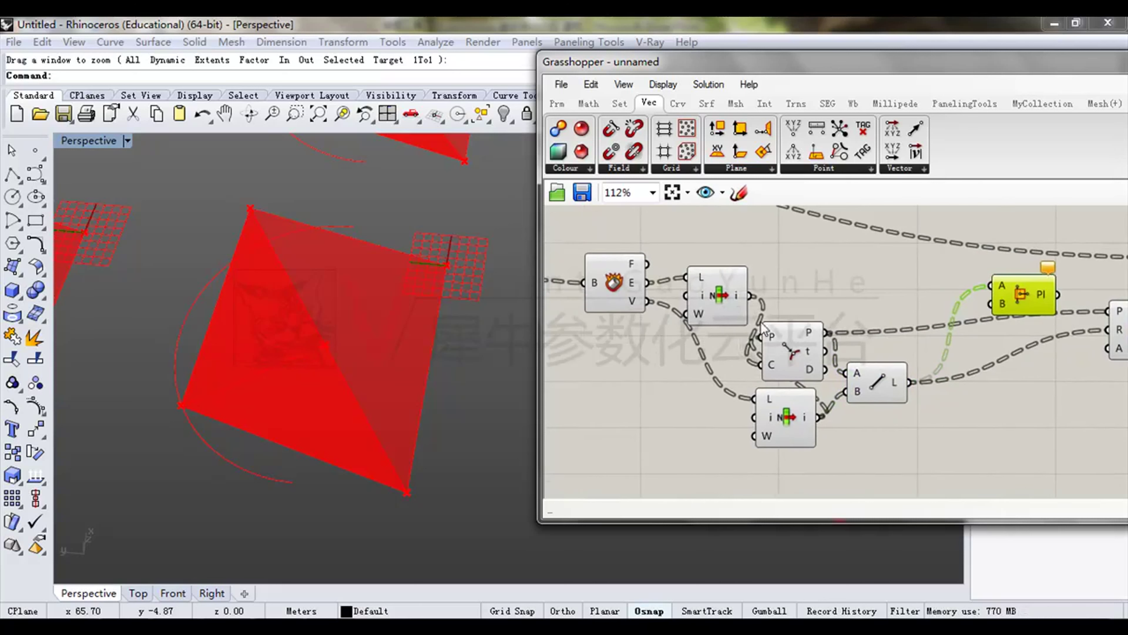
Feed the List Item's edge output into input B of Line + Line and inspect the planes at the folds from low angles.
click(717, 298)
drag(750, 296, 999, 298)
mouse_move(332, 317)
right_down()
mouse_move(374, 205)
mouse_move(343, 339)
mouse_move(371, 242)
mouse_move(288, 329)
mouse_move(320, 311)
right_up()
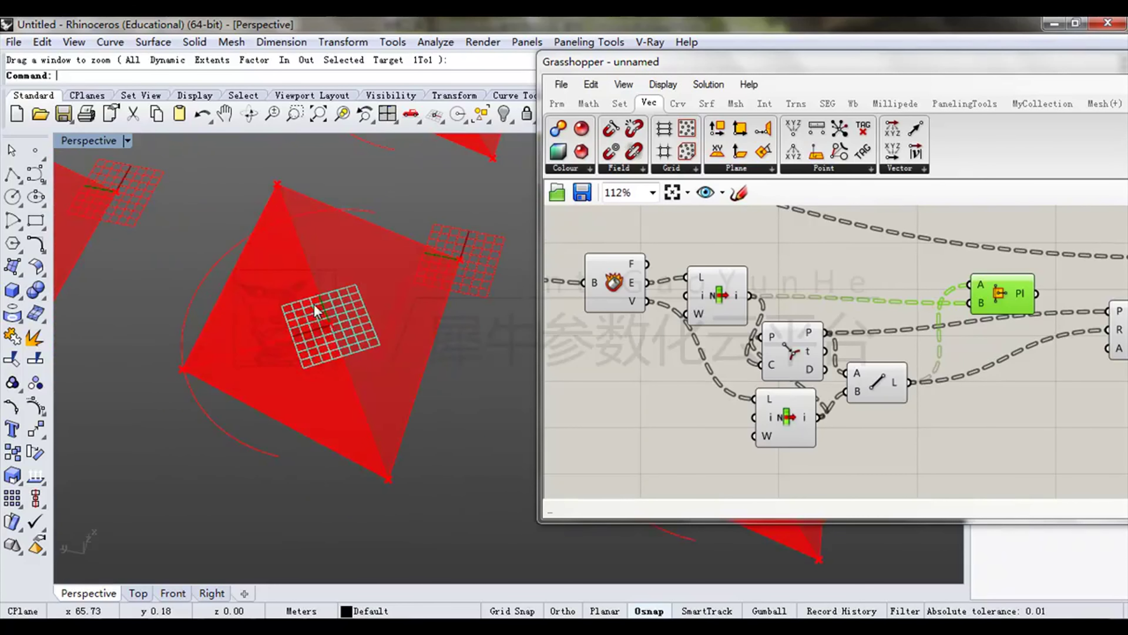
right_drag(313, 287, 413, 362)
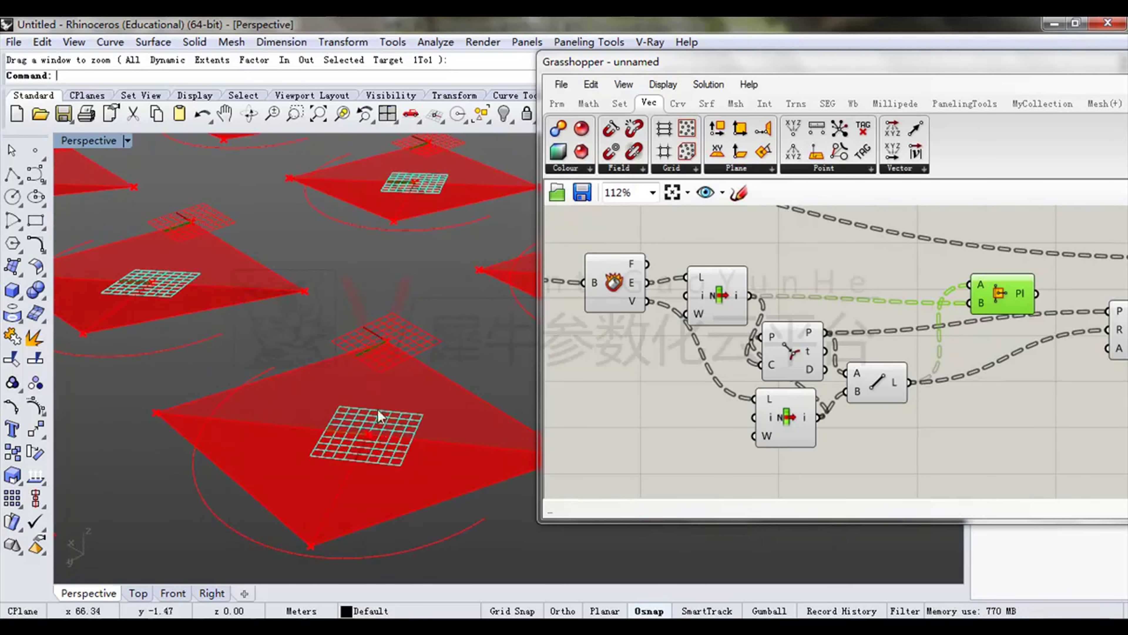
right_drag(370, 442, 366, 395)
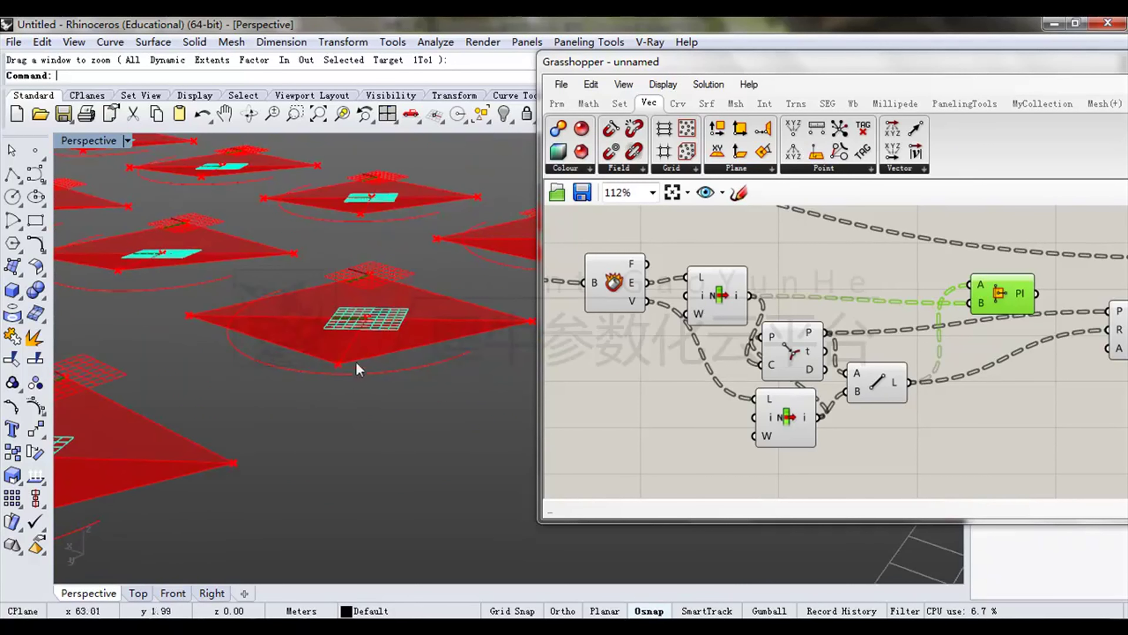
right_drag(365, 307, 360, 385)
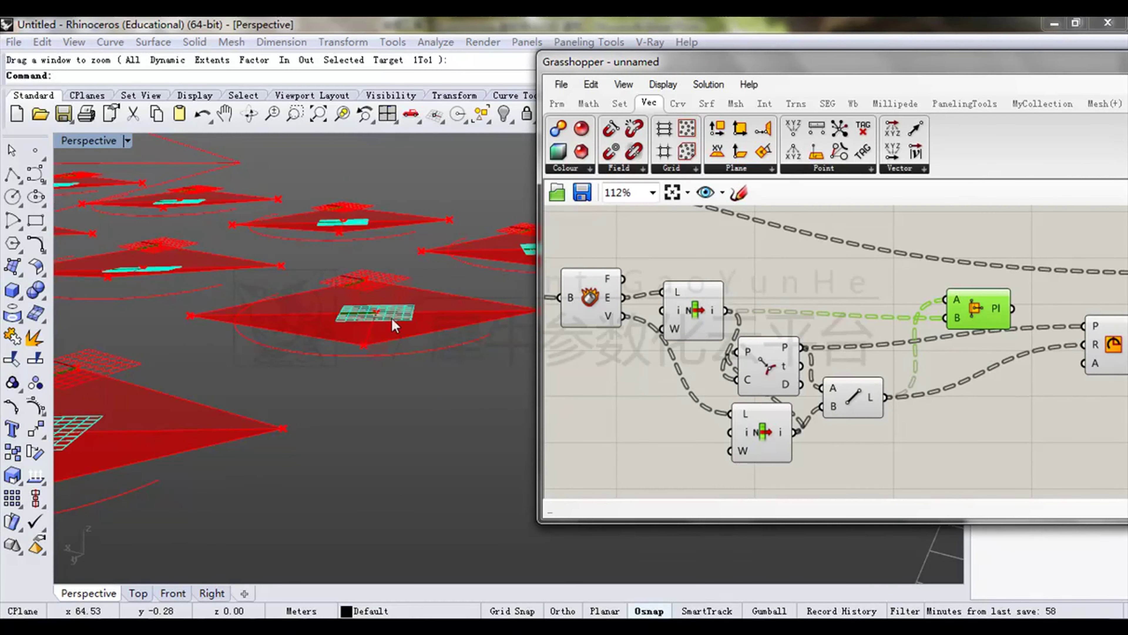
Move the coordinates panel and the Arc component farther from the Line + Line component to make room.
right_drag(1086, 335, 850, 342)
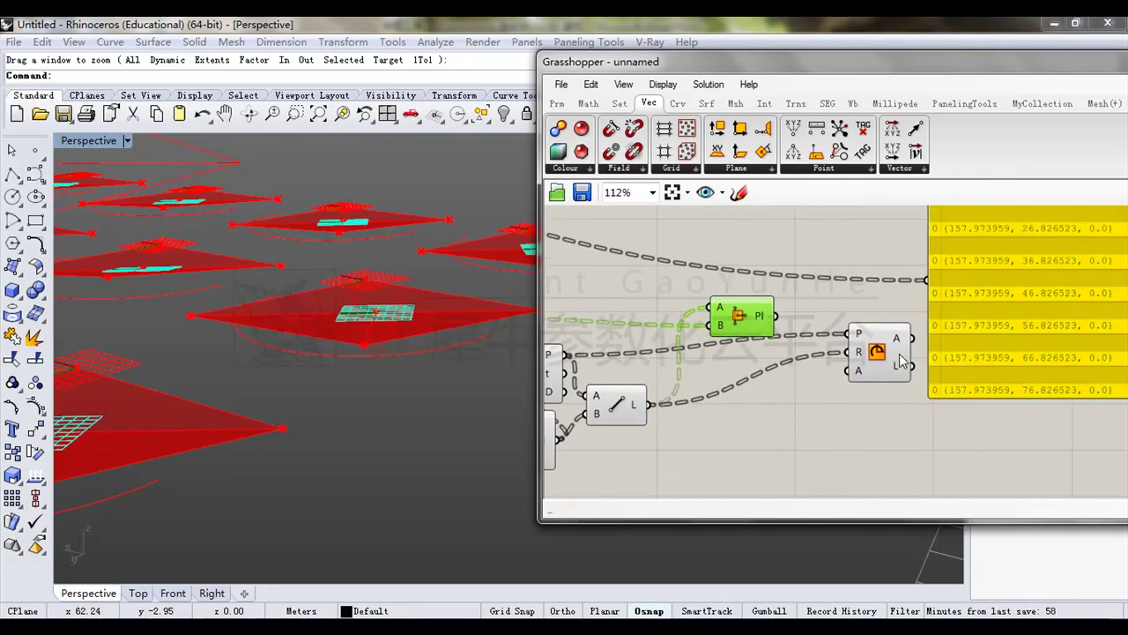
drag(951, 358, 1059, 344)
drag(908, 358, 995, 414)
click(738, 314)
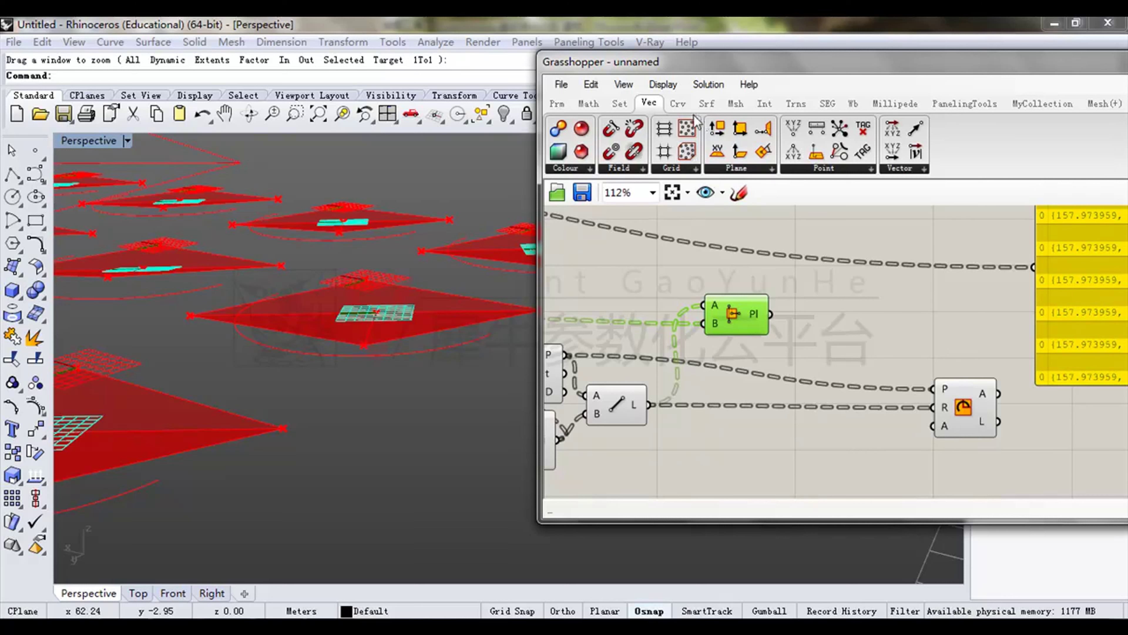
Try a Rotate Plane component fed by the Line + Line component's plane output.
click(735, 169)
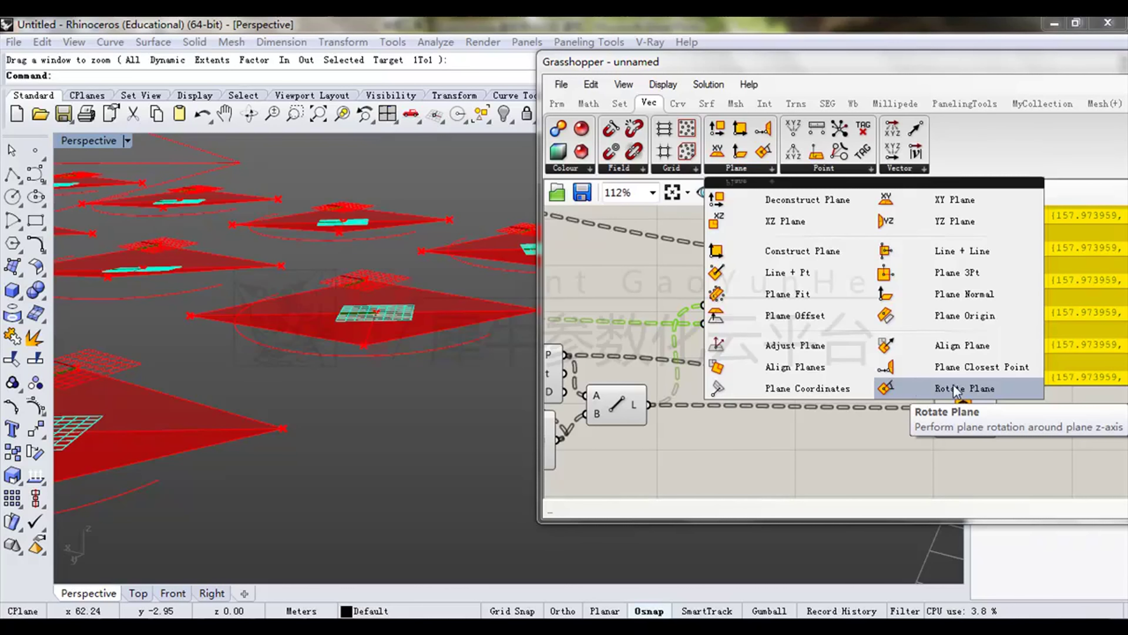
drag(956, 391, 826, 349)
drag(771, 313, 841, 351)
right_drag(442, 284, 413, 350)
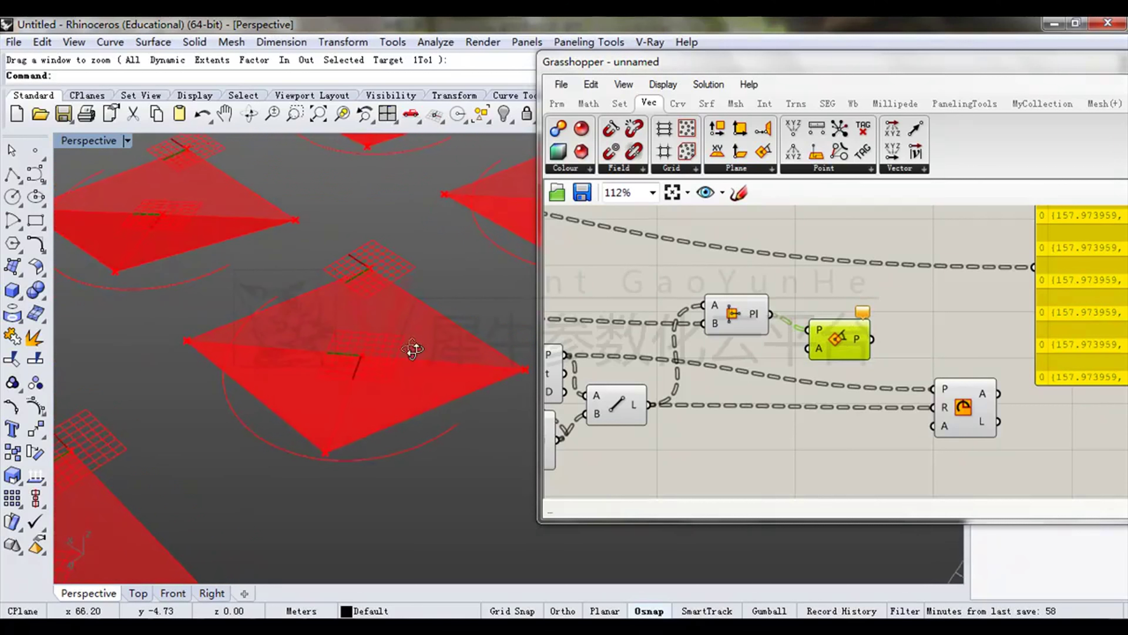
Try a Rotate Plane angle of 3.14/2, inspect the planes and delete the Rotate Plane component.
right_click(821, 355)
mouse_move(884, 465)
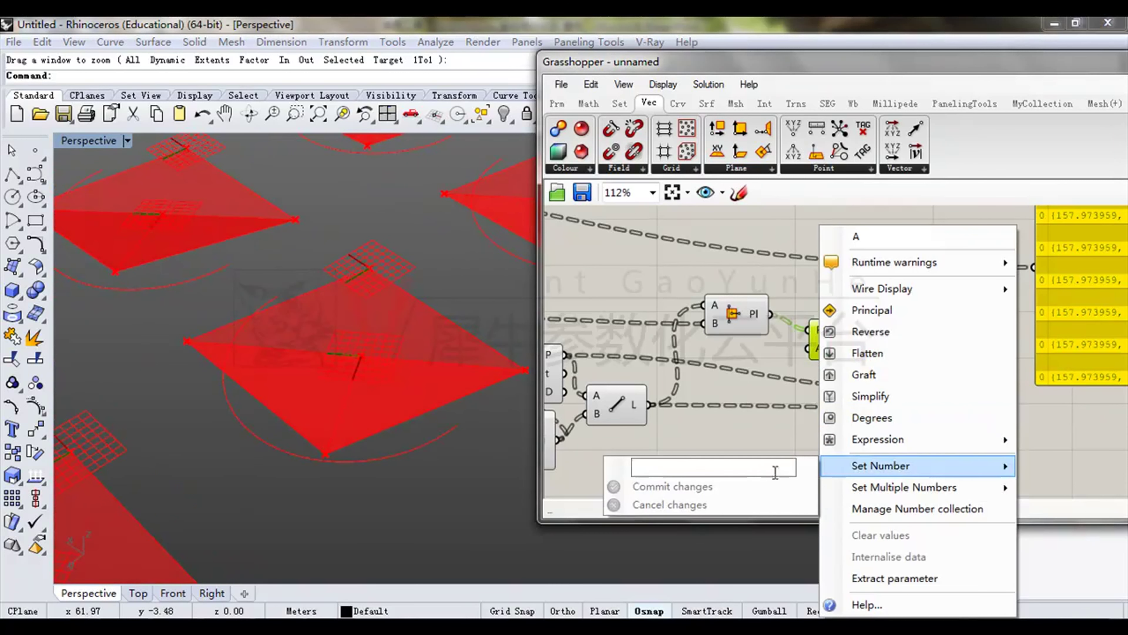
click(742, 466)
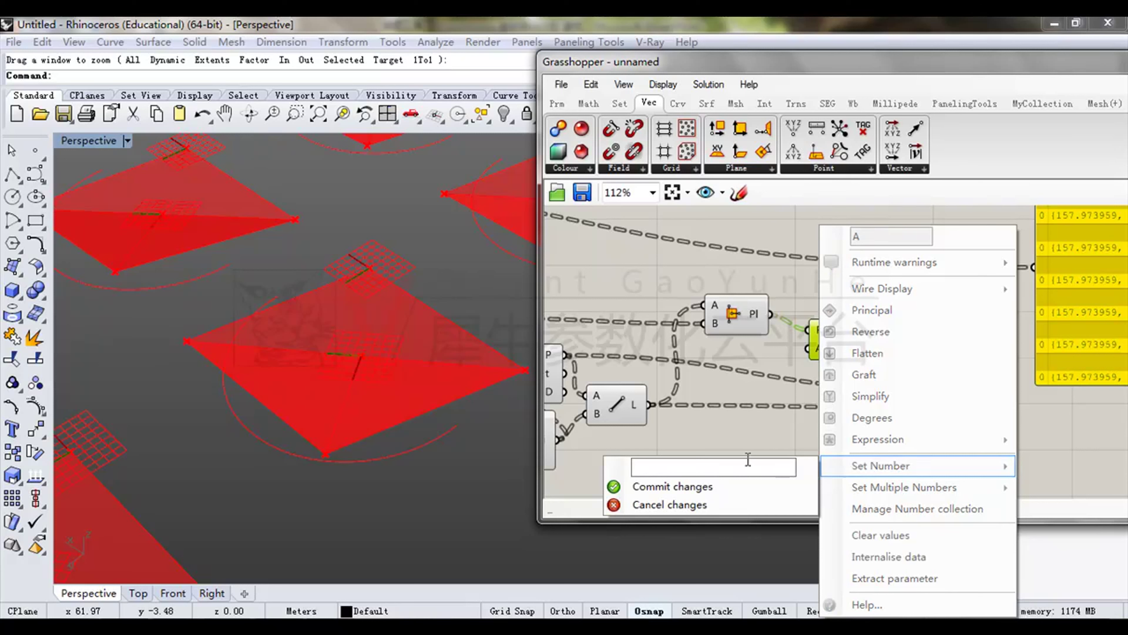
text(3.14/2)
key(Return)
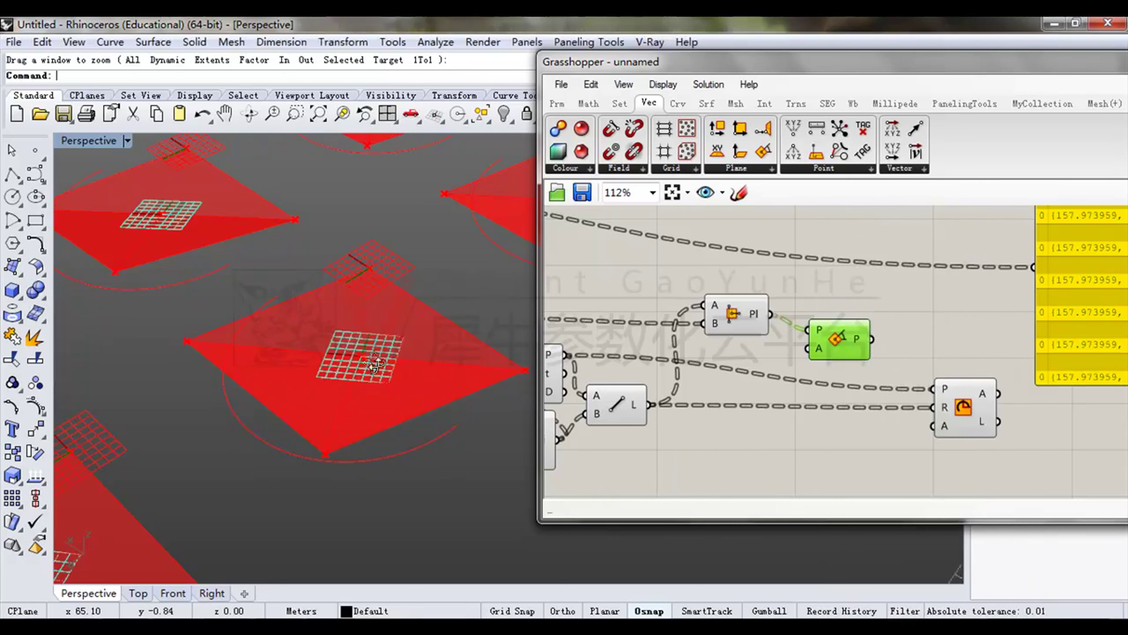
key(Delete)
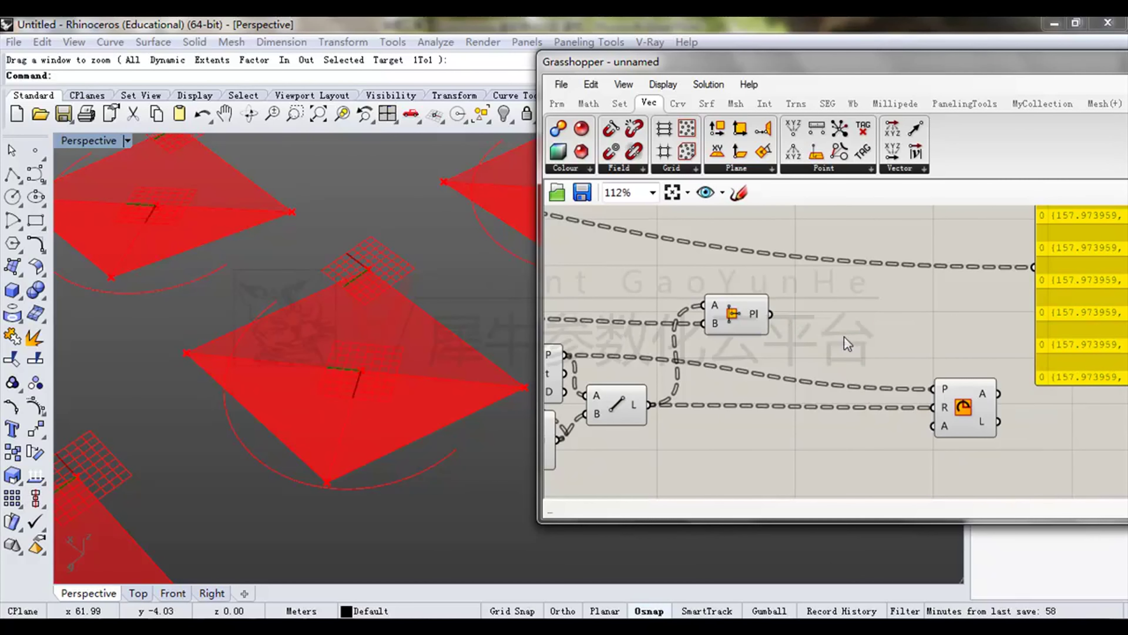
Examine the orientation of the plane's axes at the fold of the nearest panel up close.
click(763, 171)
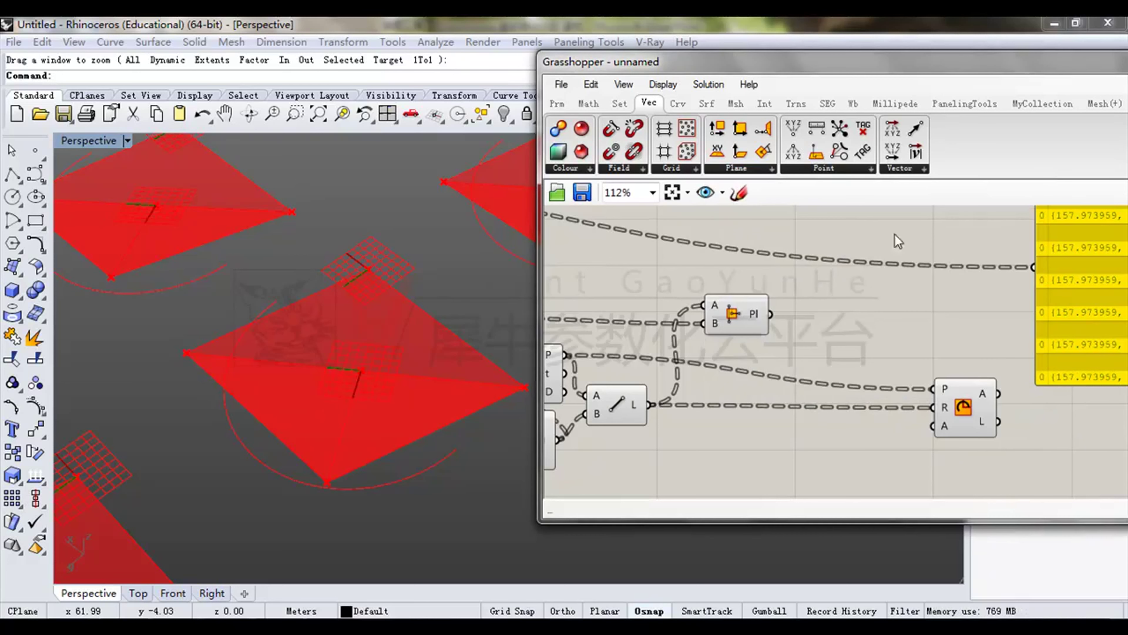
right_drag(391, 315, 393, 292)
right_drag(394, 320, 392, 325)
scroll(359, 380, up, 6)
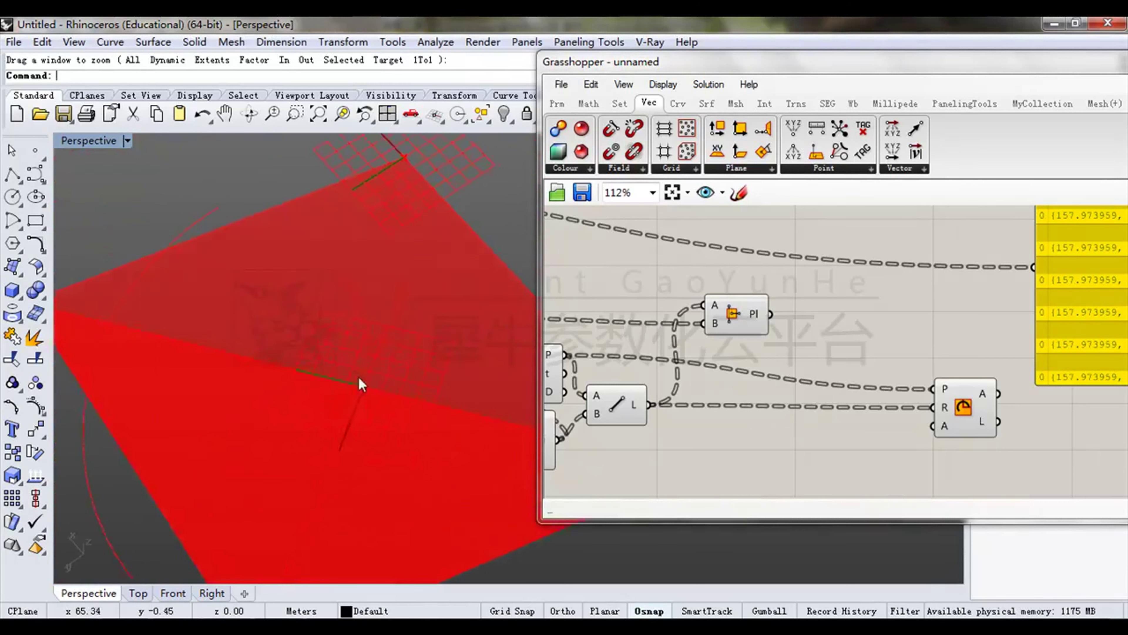
scroll(387, 375, down, 4)
scroll(390, 371, down, 2)
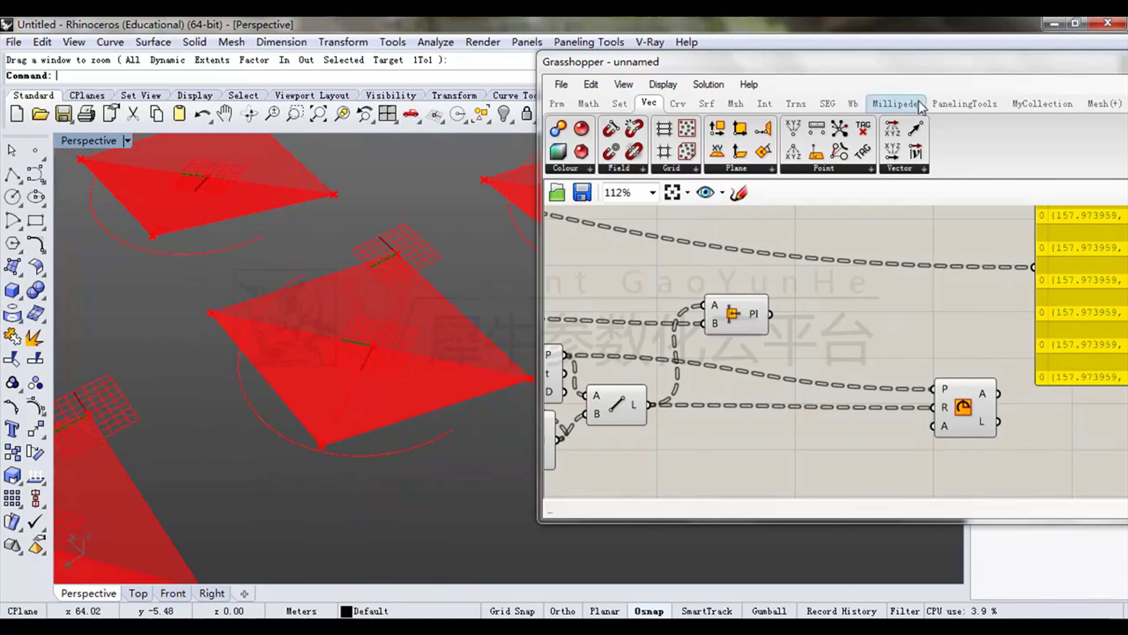
Try a Rotate component with the Line + Line planes as its geometry, and delete it.
click(799, 105)
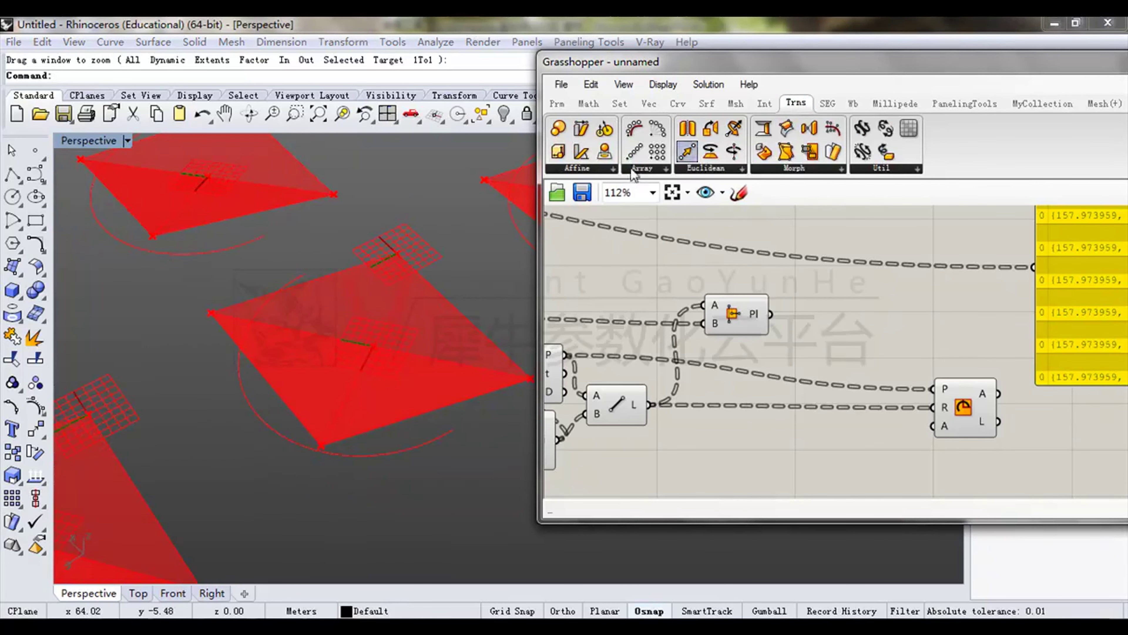
drag(714, 157, 888, 301)
right_drag(892, 352, 869, 315)
drag(860, 272, 845, 288)
drag(749, 277, 853, 282)
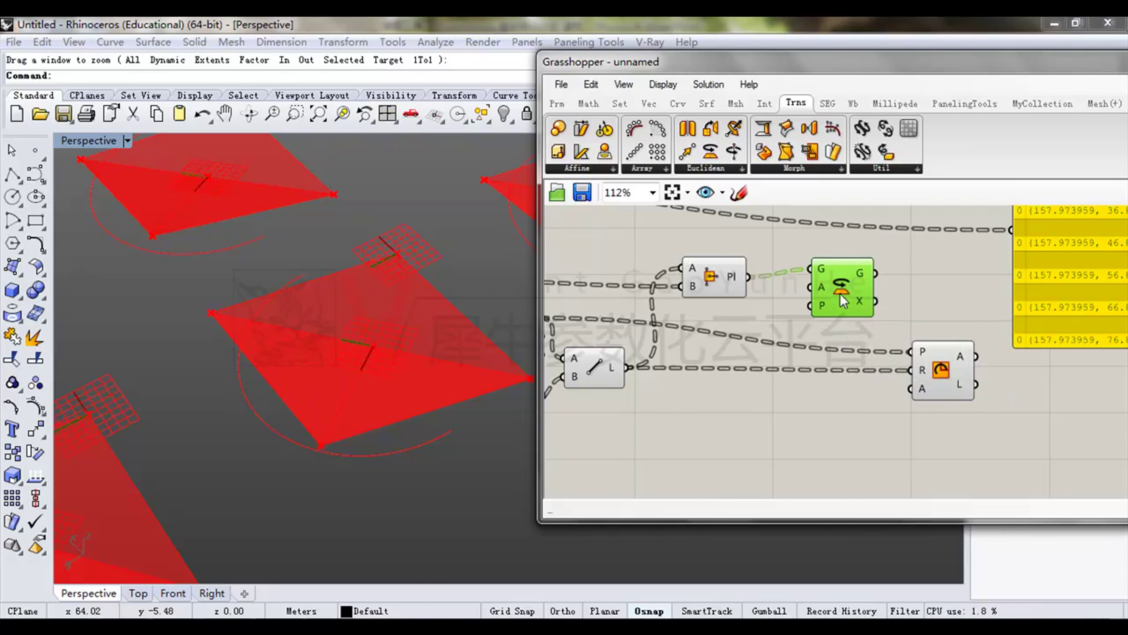
key(Delete)
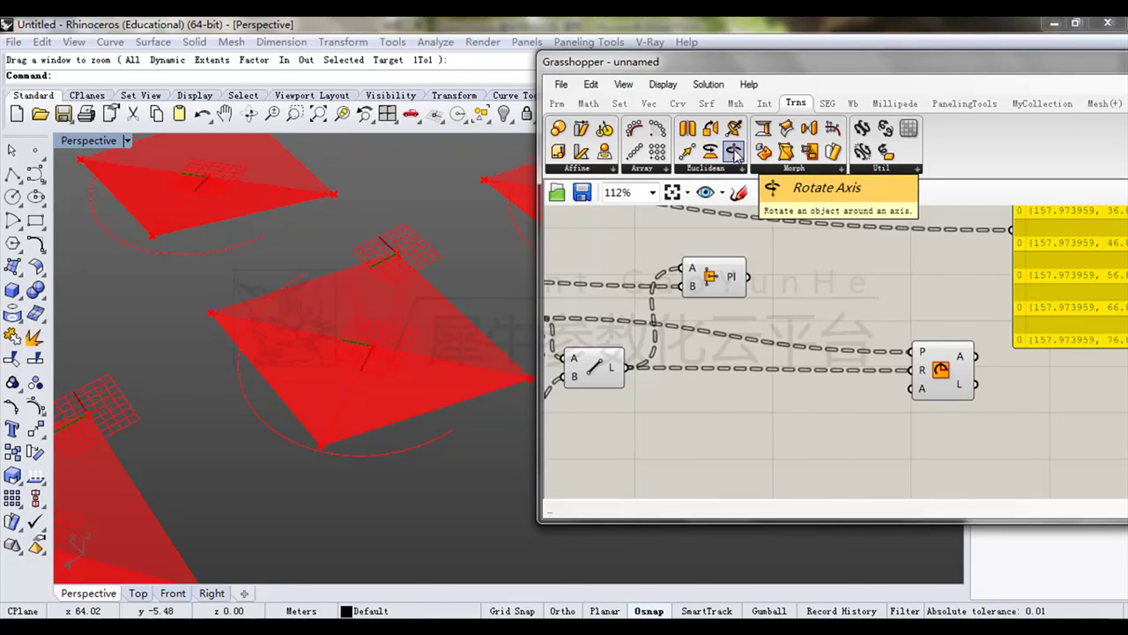
Add a Rotate Axis component and feed the Line + Line planes into its geometry input.
drag(735, 152, 821, 263)
drag(749, 278, 825, 317)
right_drag(487, 343, 448, 320)
right_drag(778, 410, 879, 411)
Feed the Line component's output into the Rotate Axis component's axis input and inspect the rotated planes at the fold.
click(698, 372)
right_drag(362, 302, 471, 320)
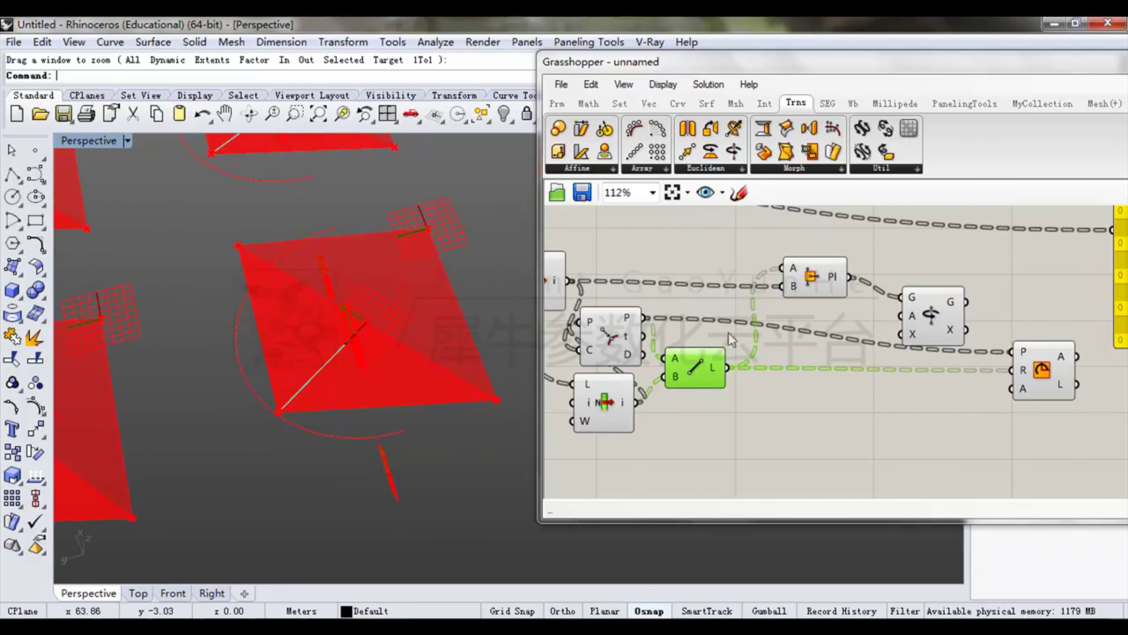
drag(727, 367, 902, 334)
click(929, 320)
right_drag(328, 277, 293, 285)
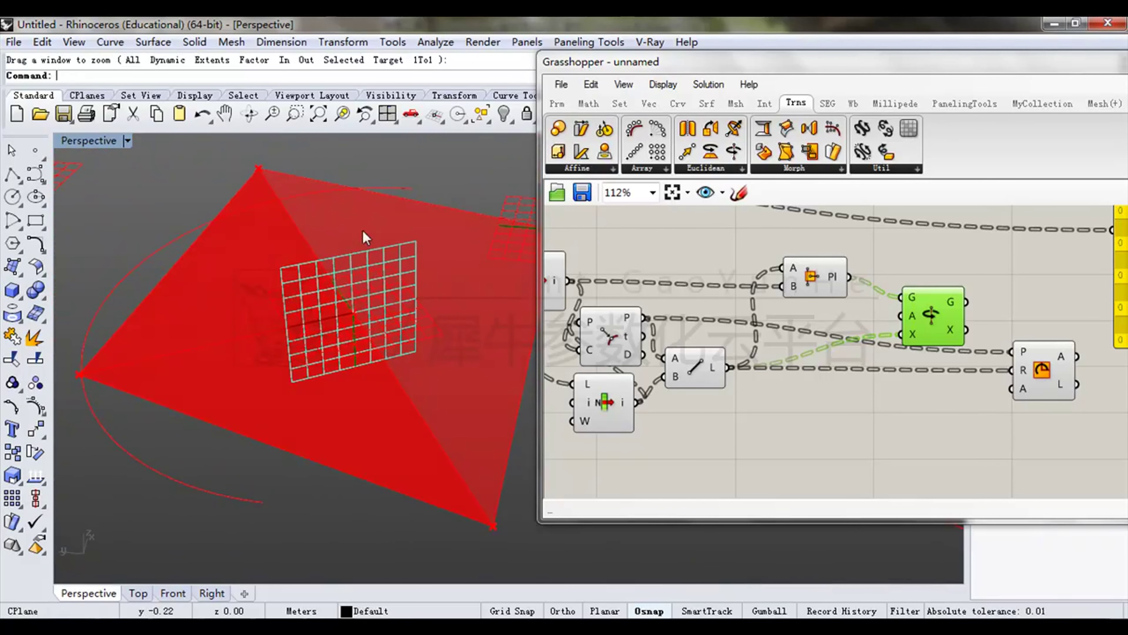
right_drag(379, 287, 396, 323)
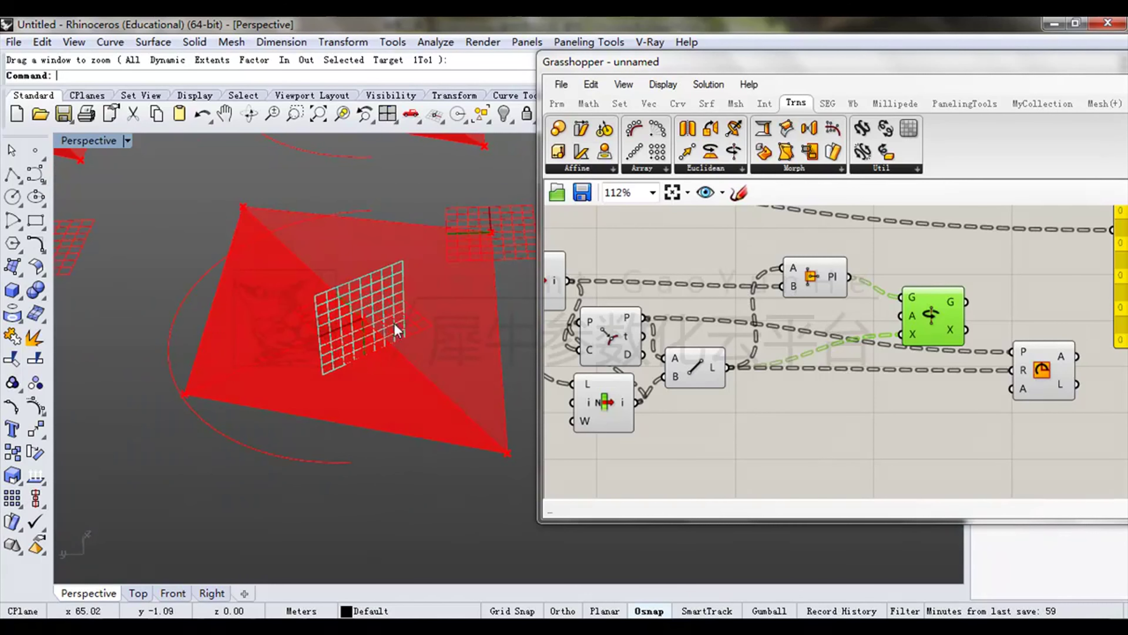
Feed the Rotate Axis geometry output into the Arc's plane input and inspect the arcs across the panels.
right_drag(1065, 351, 1022, 353)
mouse_move(895, 316)
mouse_down()
mouse_move(851, 315)
mouse_move(900, 313)
mouse_up()
drag(962, 355, 971, 354)
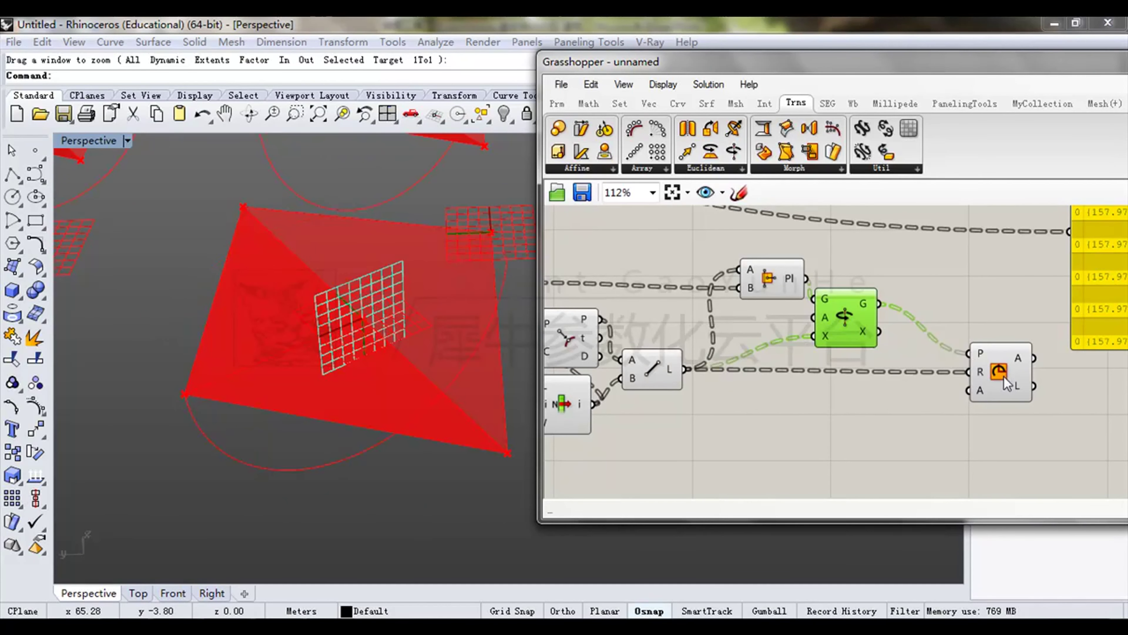
click(1003, 374)
right_drag(419, 325, 297, 251)
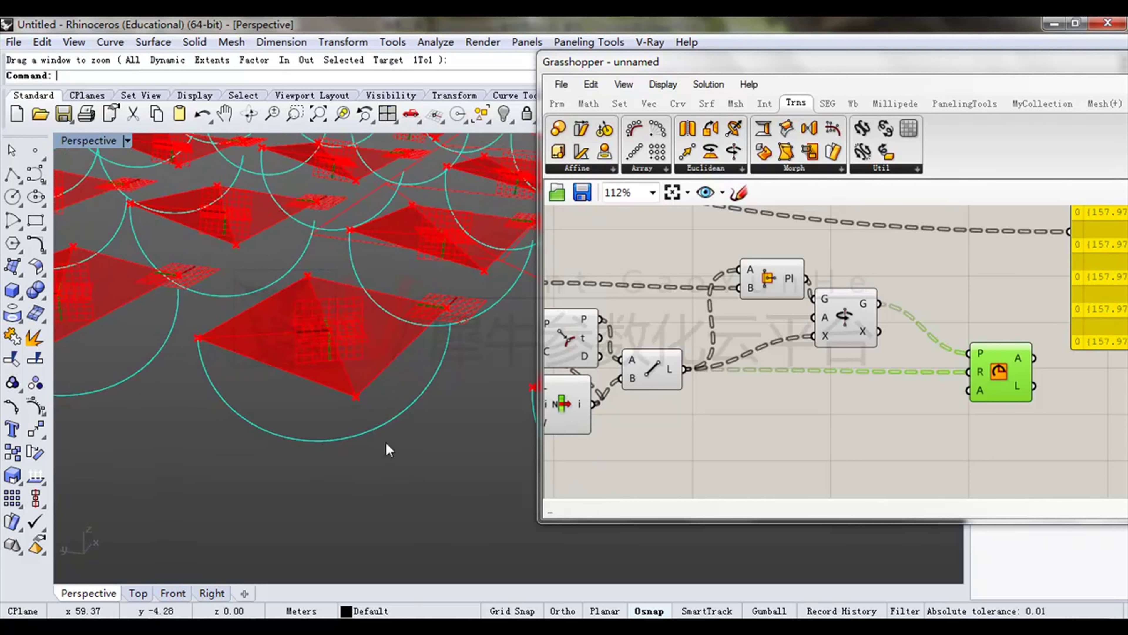
scroll(238, 344, up, 3)
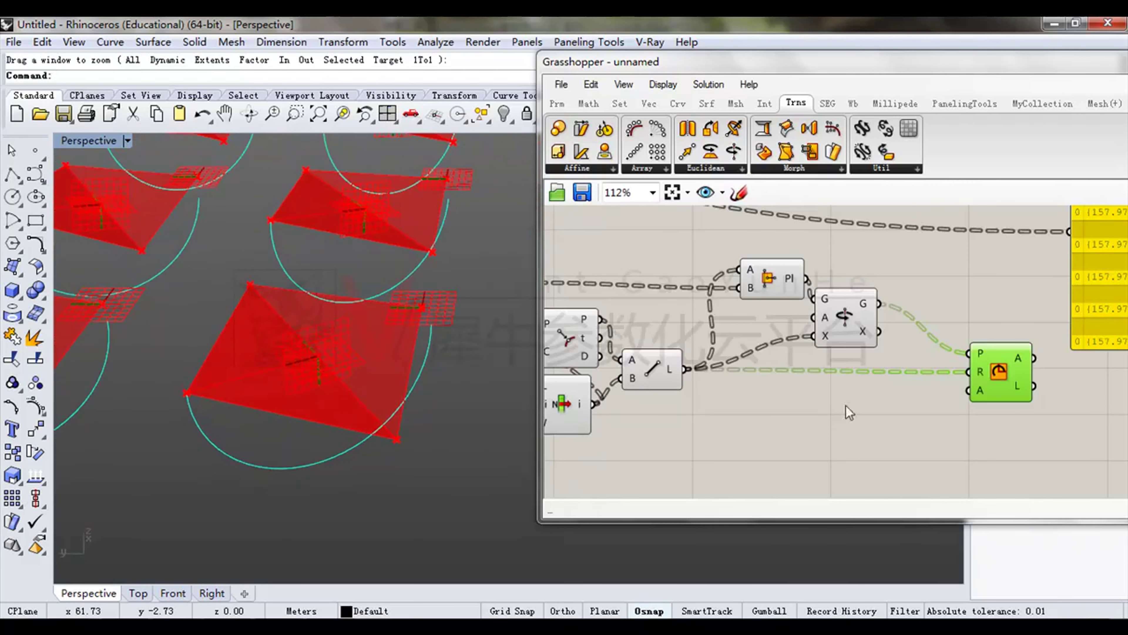
scroll(894, 335, up, 3)
mouse_move(870, 380)
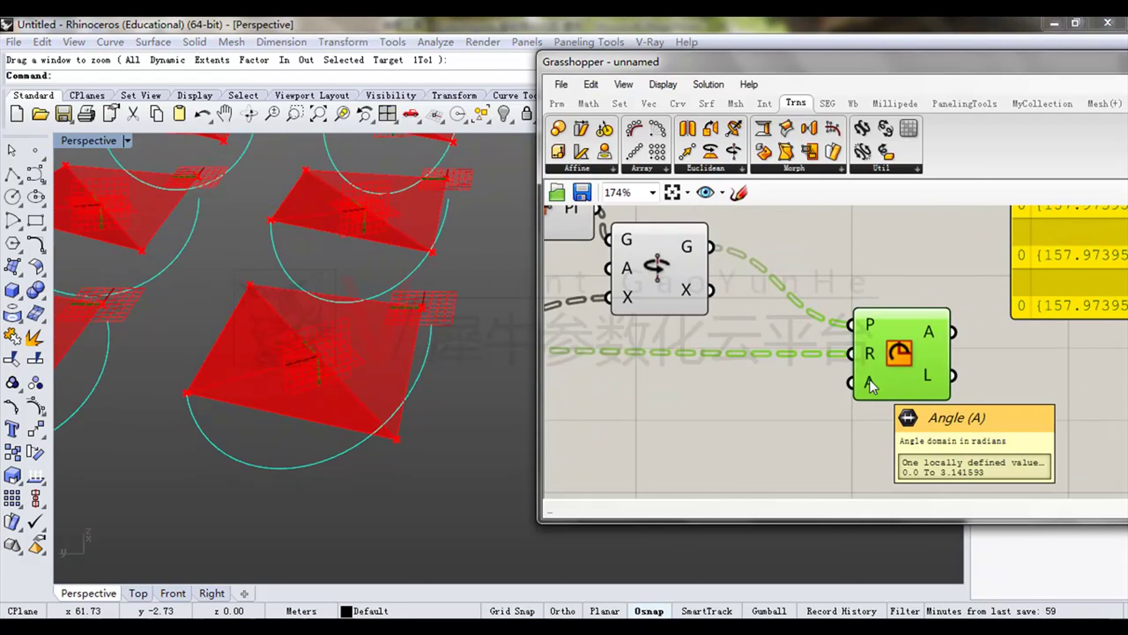
scroll(870, 379, down, 4)
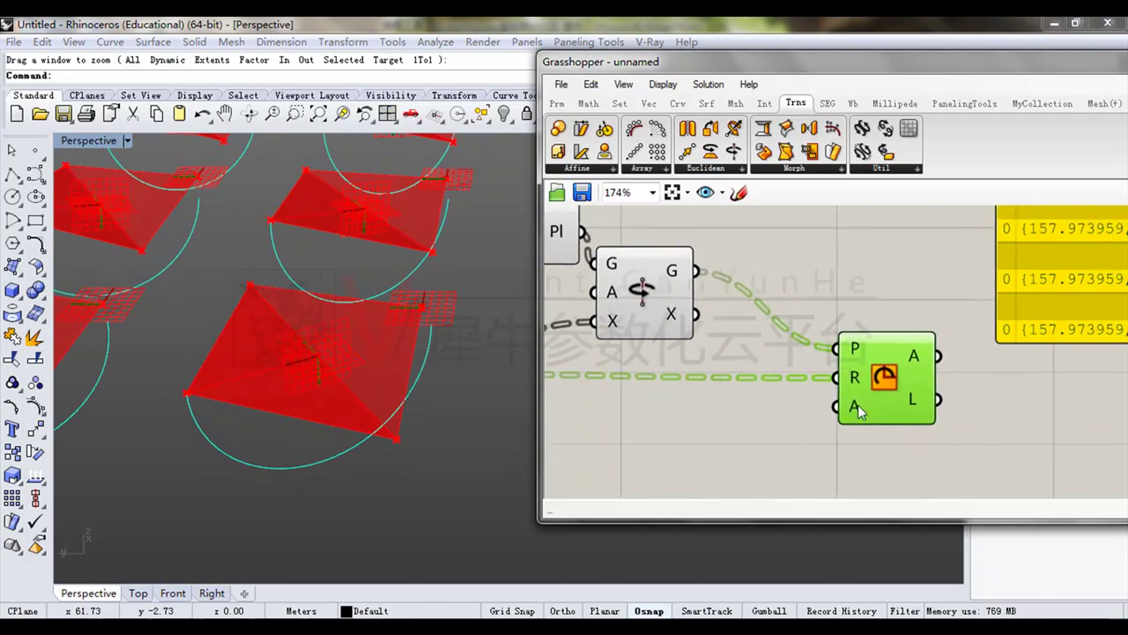
scroll(834, 384, up, 3)
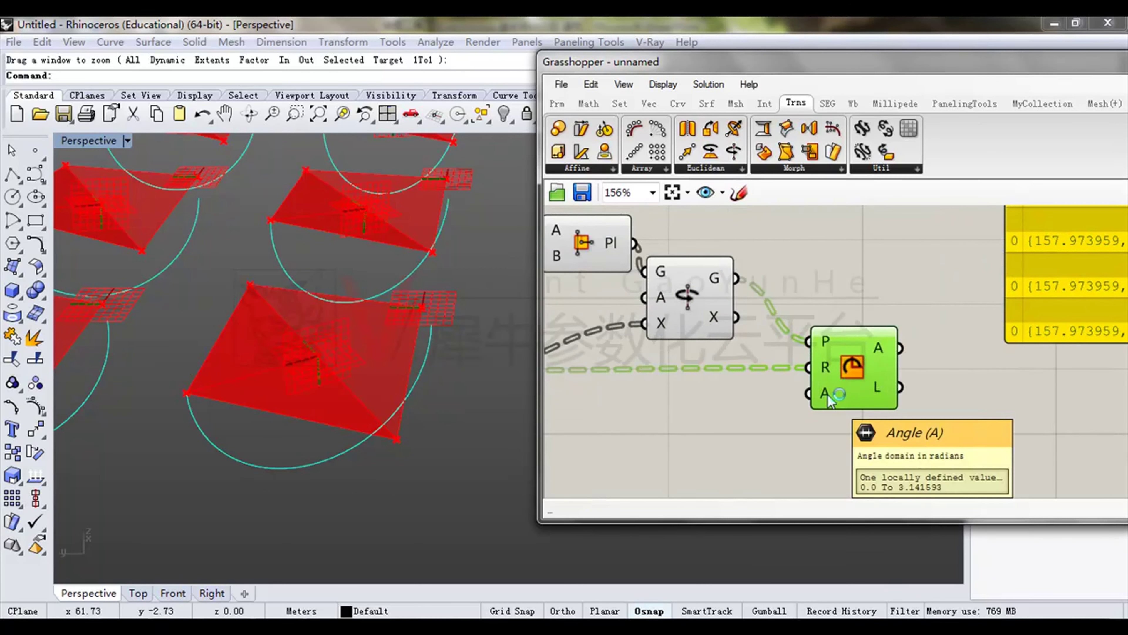
right_click(827, 394)
mouse_move(924, 487)
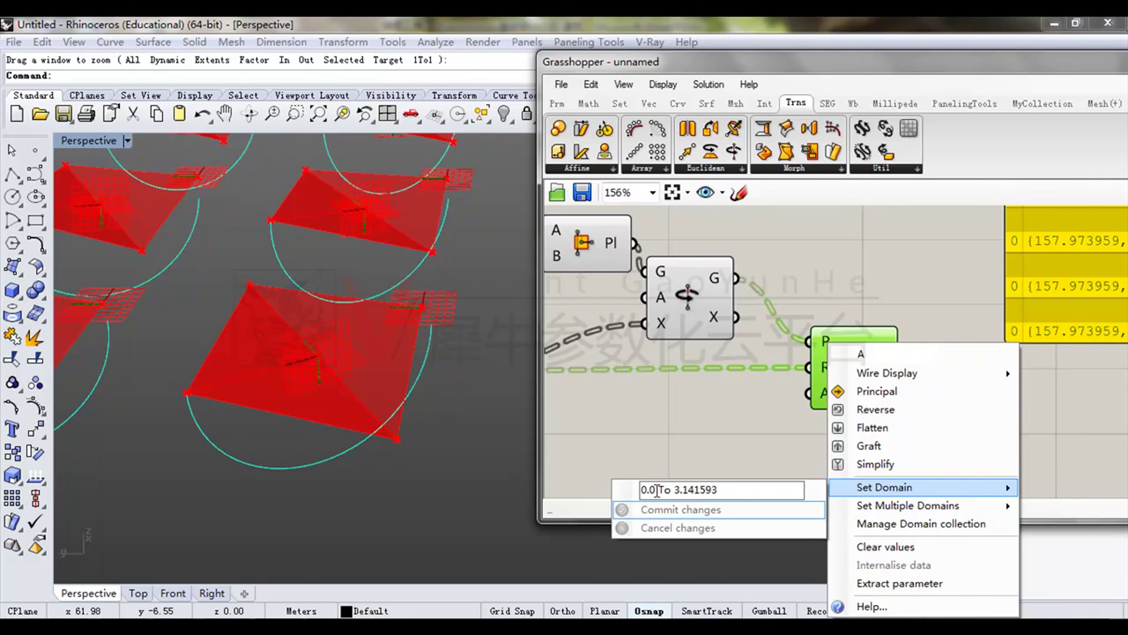
drag(656, 489, 569, 488)
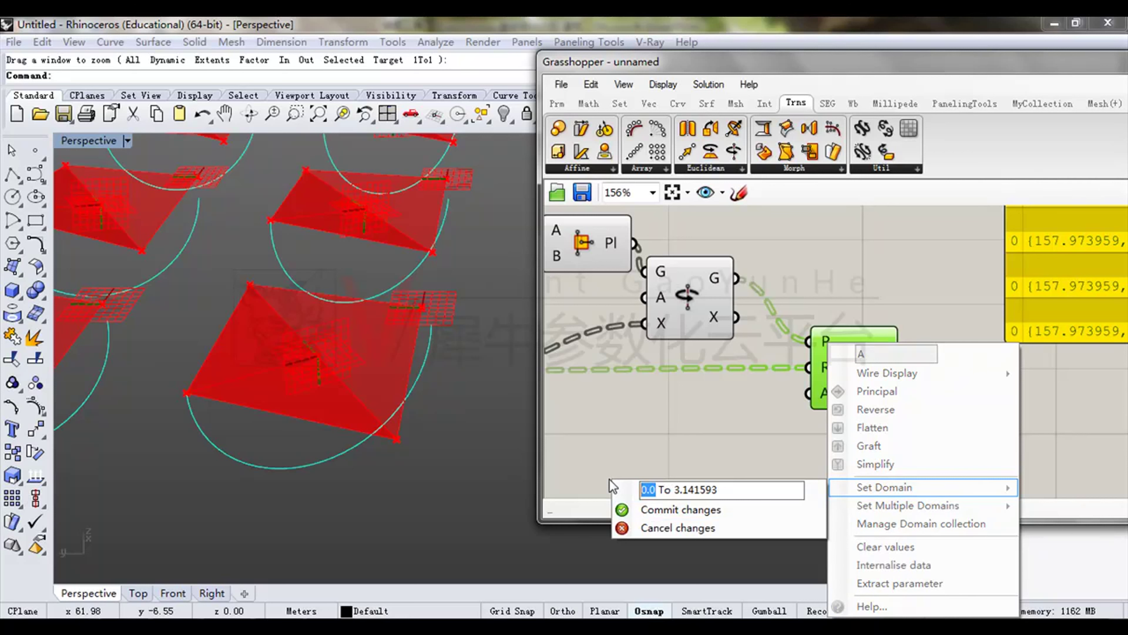
click(707, 427)
right_drag(785, 410, 758, 426)
click(838, 390)
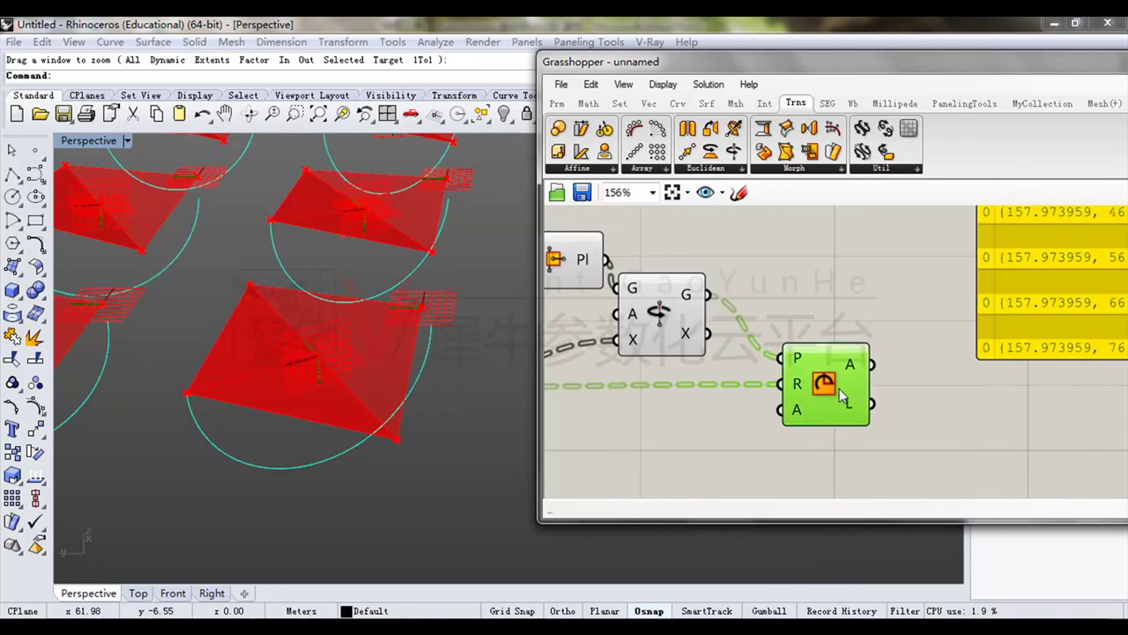
Set the end of the Arc component's angle domain to 3.141593/2.
right_drag(839, 390, 884, 375)
right_click(838, 395)
mouse_move(875, 487)
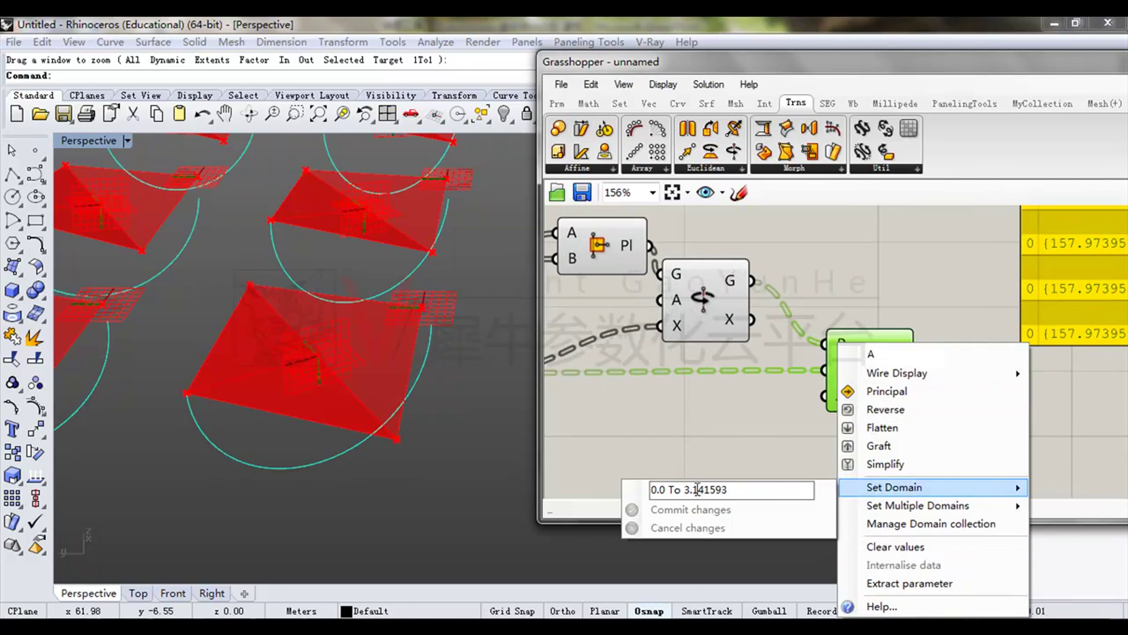
double_click(697, 489)
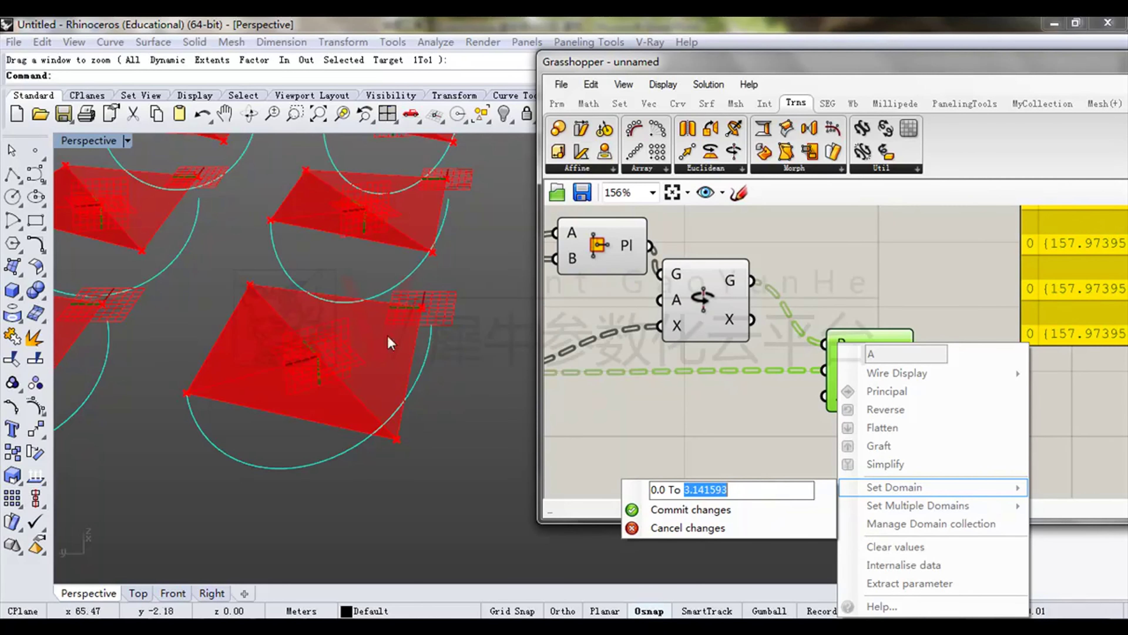
click(735, 490)
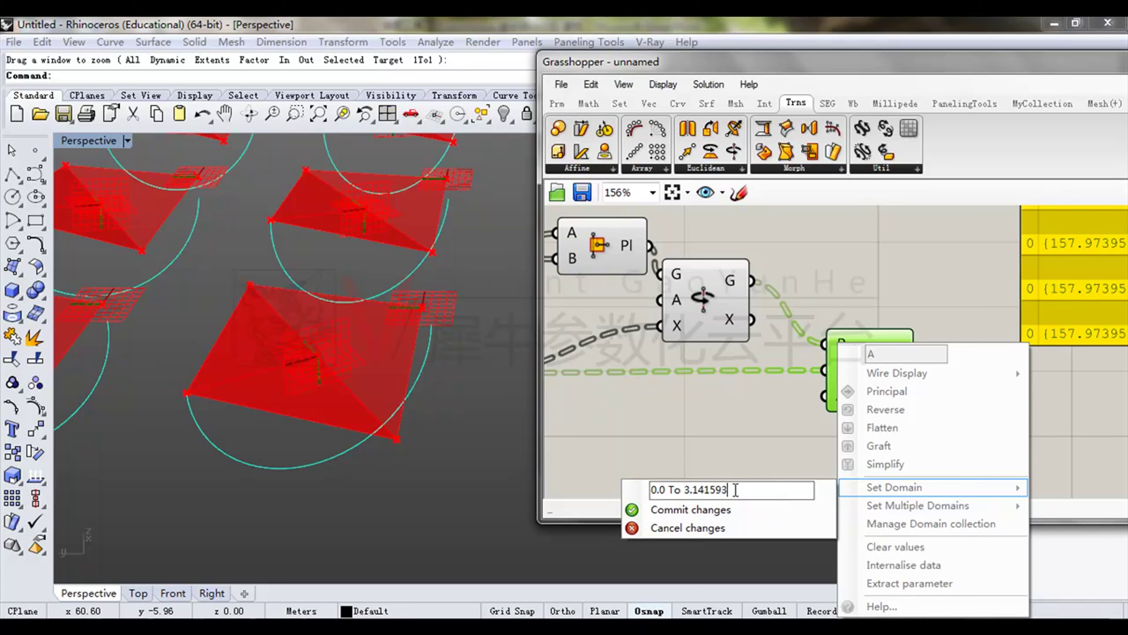
text(/2)
click(736, 510)
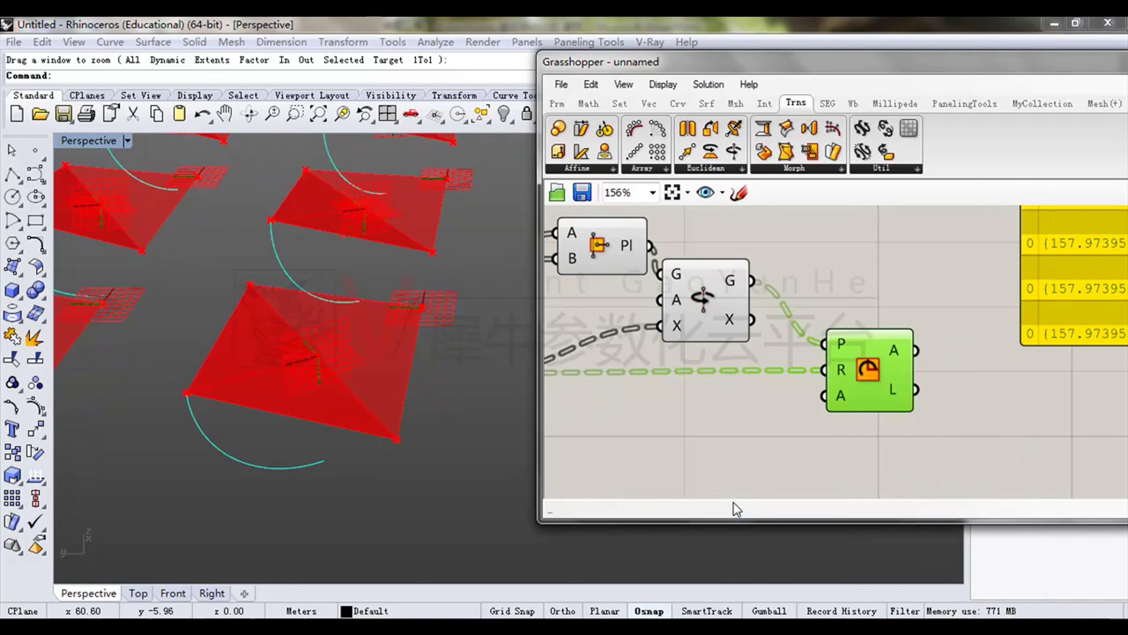
Set the start of the Arc component's angle domain to -3.14/2 and inspect the arcs around the panels.
right_click(859, 391)
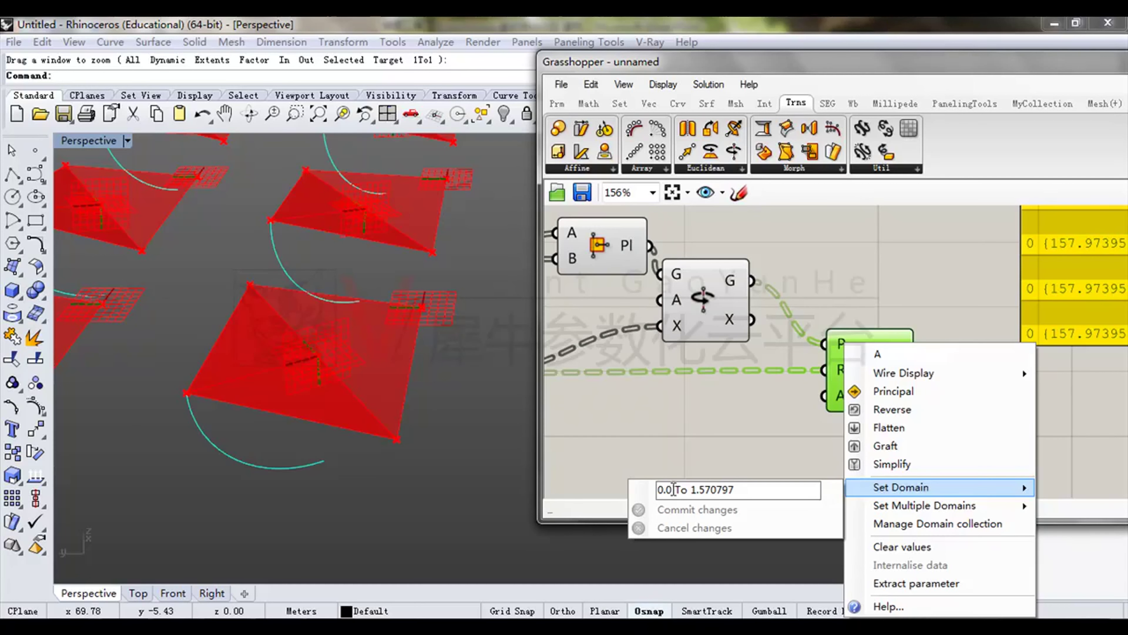
drag(673, 490, 595, 503)
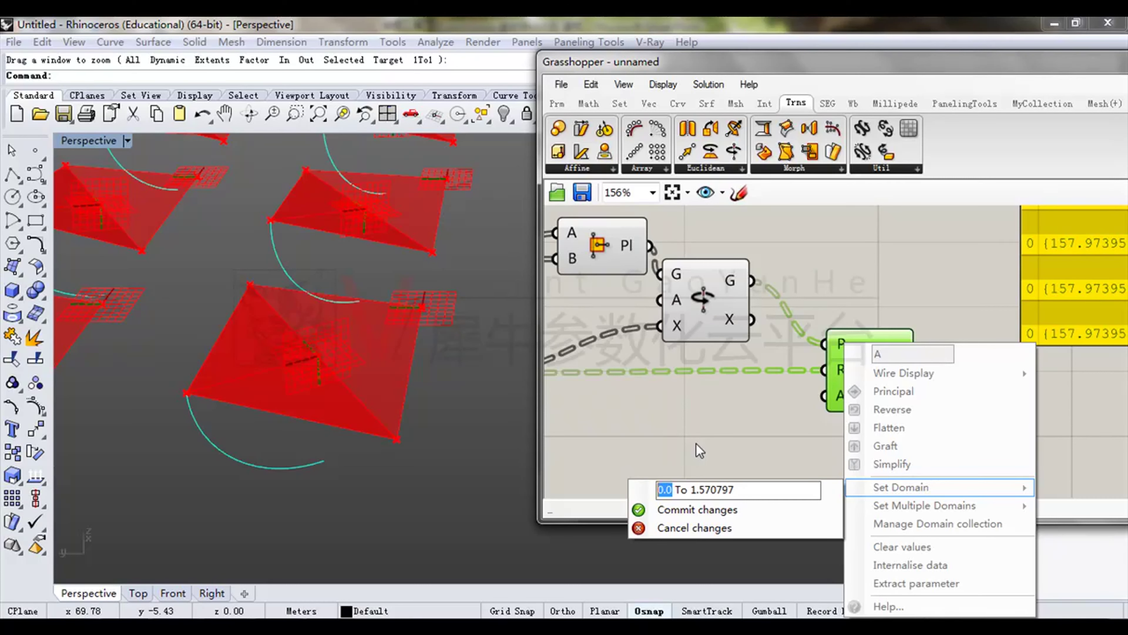
text(-)
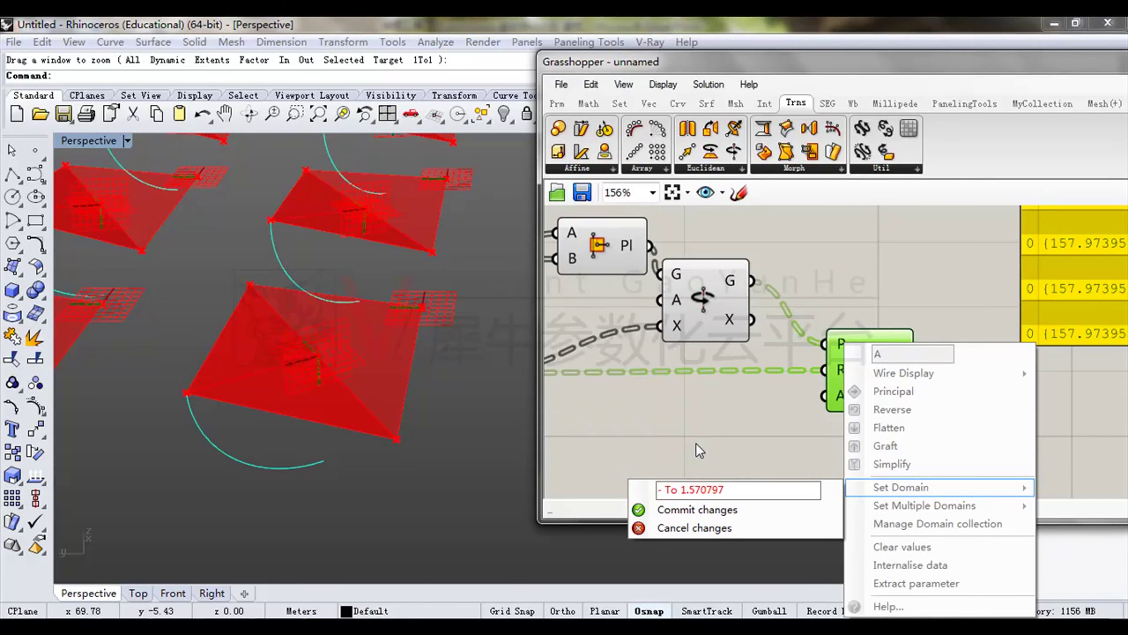
text(3.)
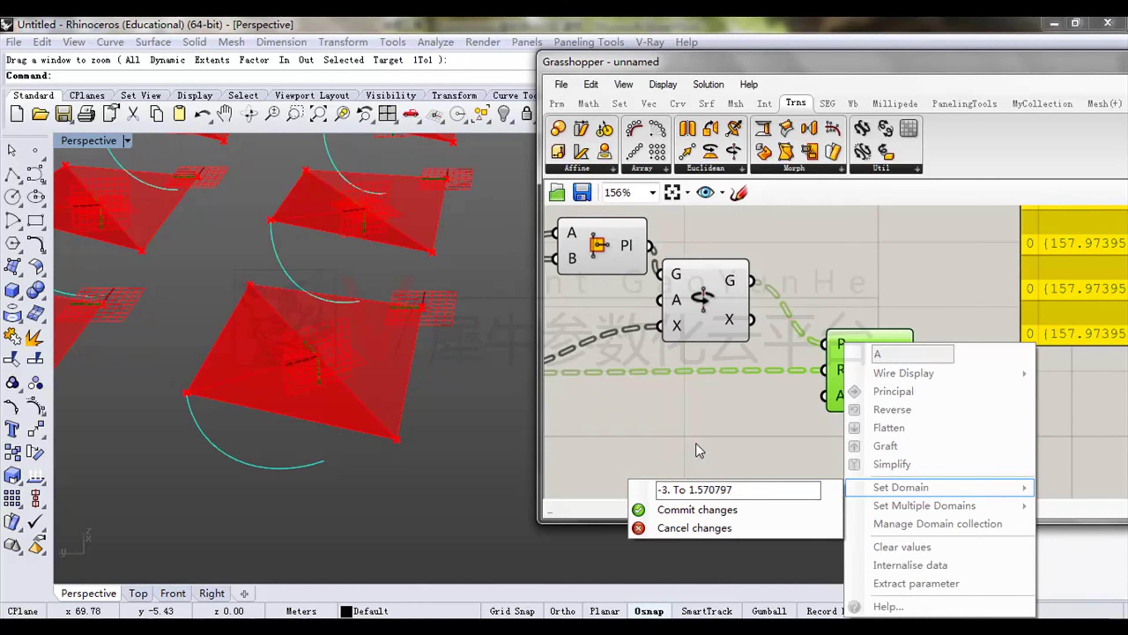
text(14/2)
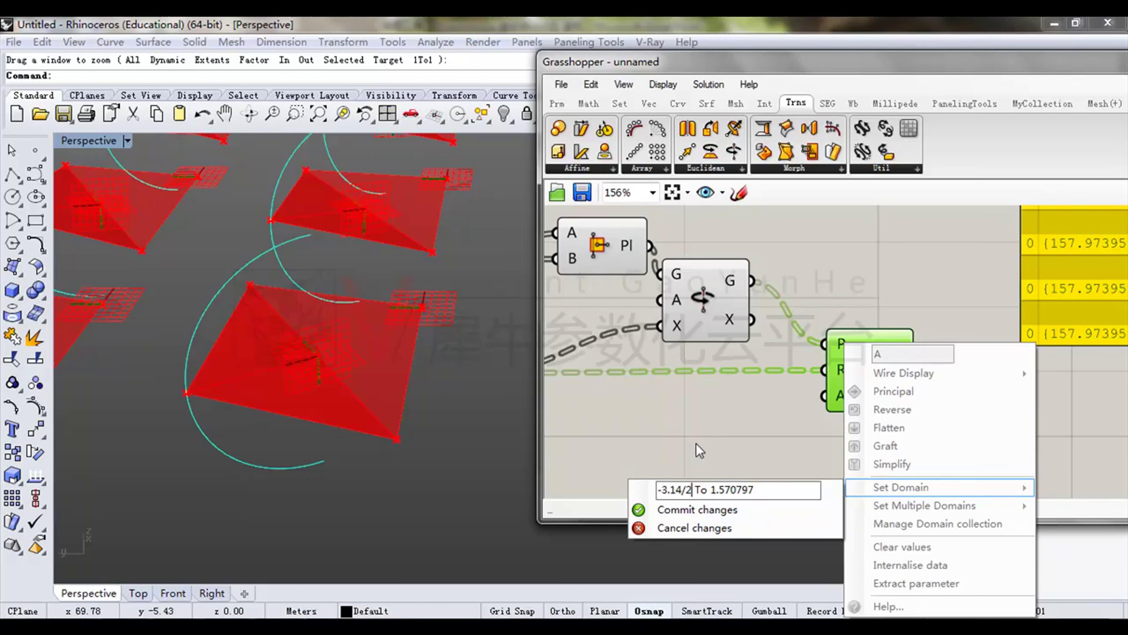
key(Return)
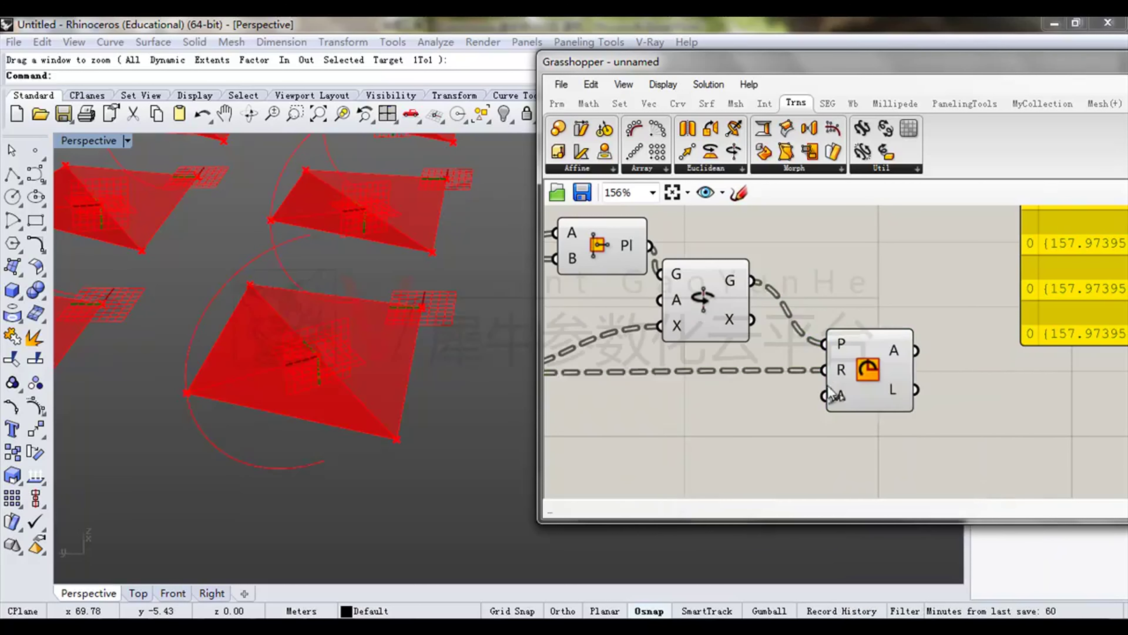
scroll(327, 345, down, 5)
scroll(284, 317, up, 3)
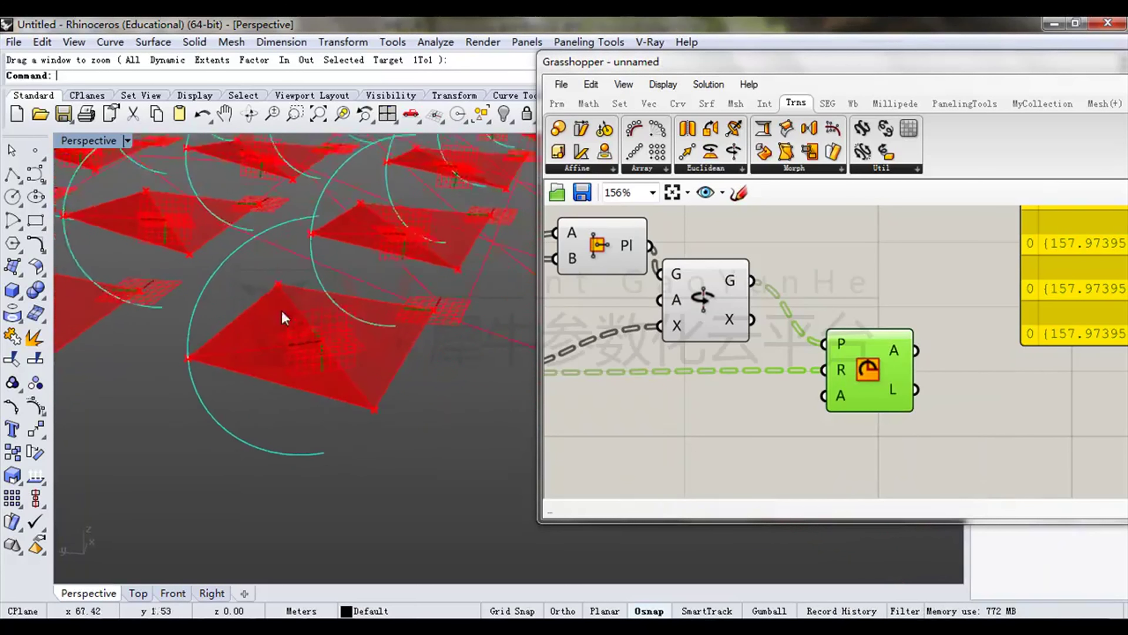
right_drag(227, 273, 266, 249)
scroll(290, 307, up, 3)
right_drag(302, 346, 331, 438)
scroll(333, 431, down, 5)
Move the Arc component closer to its inputs and turn off the preview of the Line + Line and Rotate Axis components.
drag(868, 380, 850, 382)
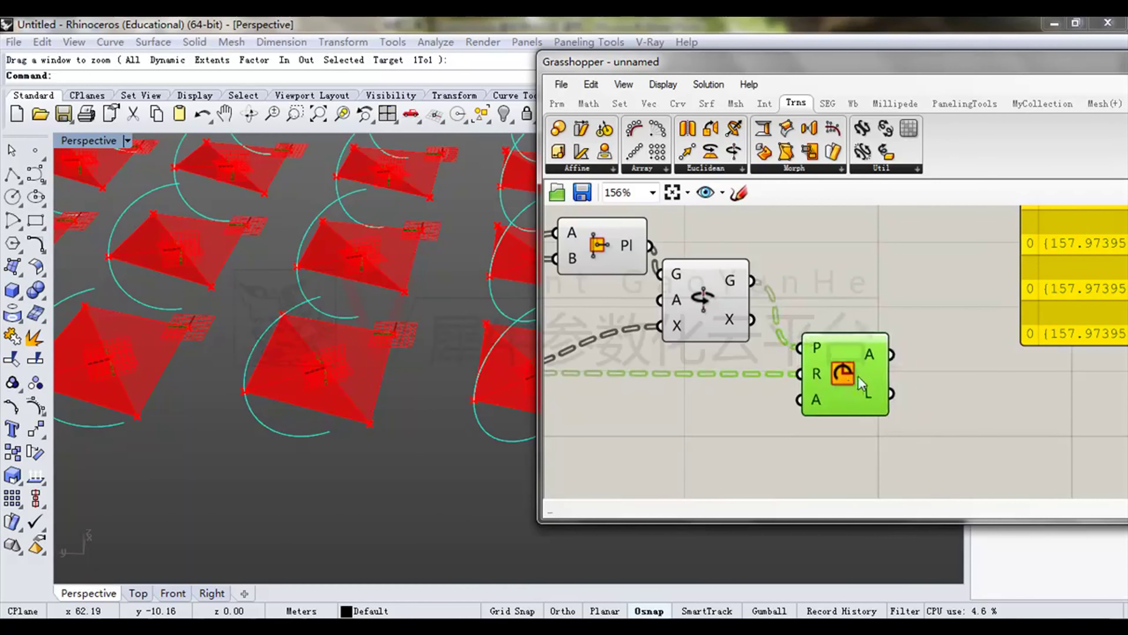
scroll(849, 381, down, 2)
right_drag(850, 381, 788, 390)
drag(789, 390, 775, 391)
right_drag(708, 340, 875, 332)
drag(875, 263, 607, 455)
drag(877, 432, 732, 255)
middle_click(874, 292)
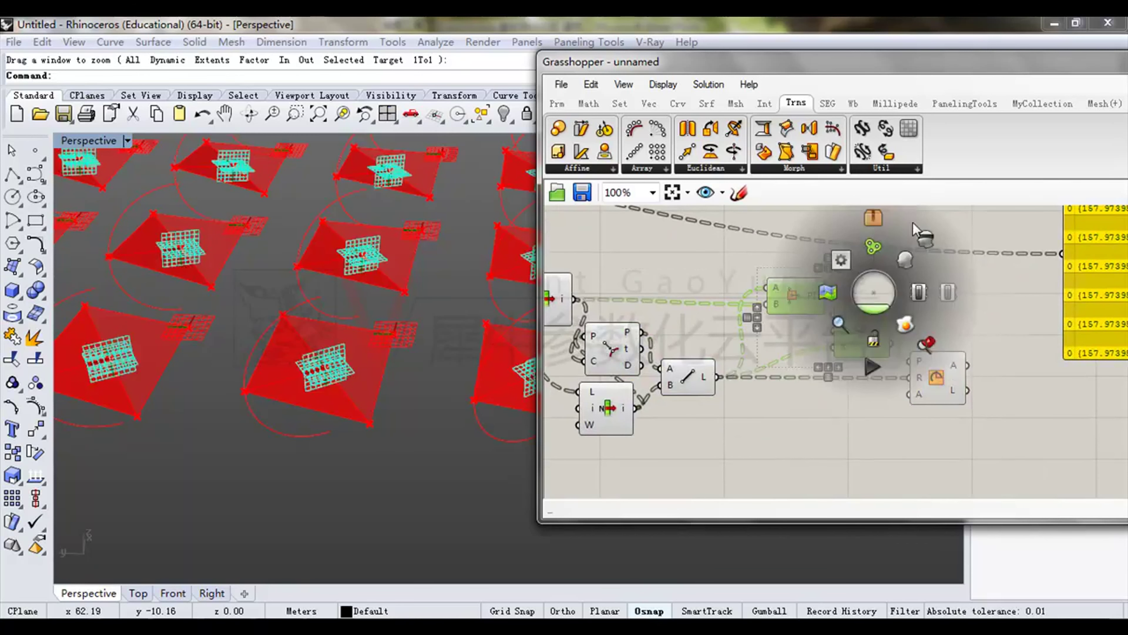
click(925, 238)
right_drag(989, 390, 901, 373)
click(862, 358)
Move the points panel away from the Arc and add a Curve | Plane intersection component in the free space.
right_drag(1065, 288, 961, 315)
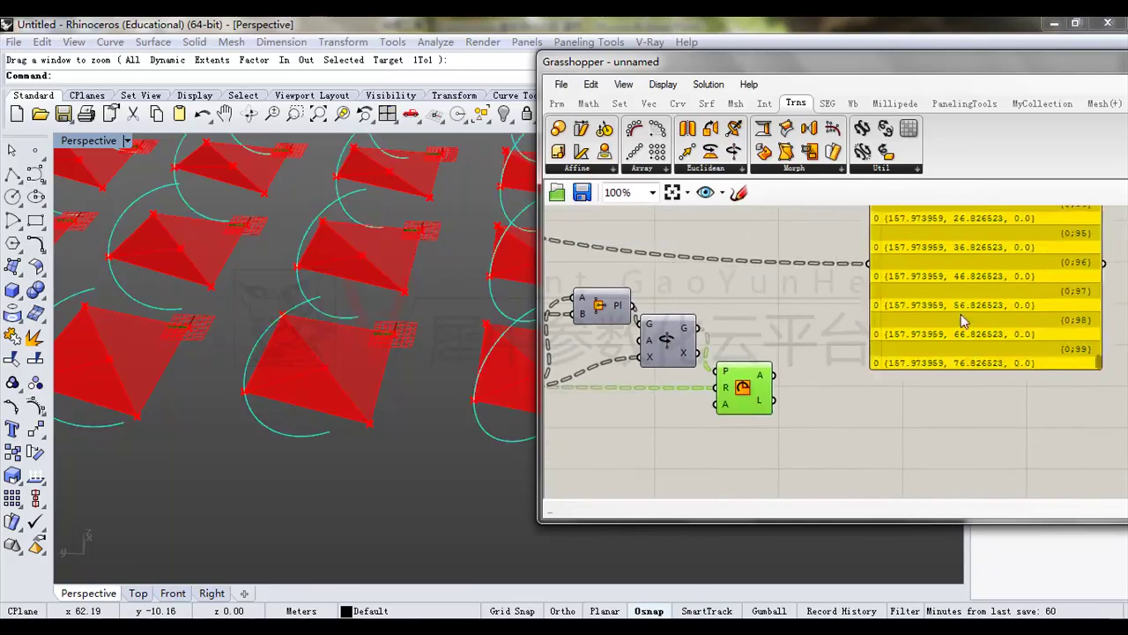
drag(961, 320, 1085, 314)
click(729, 378)
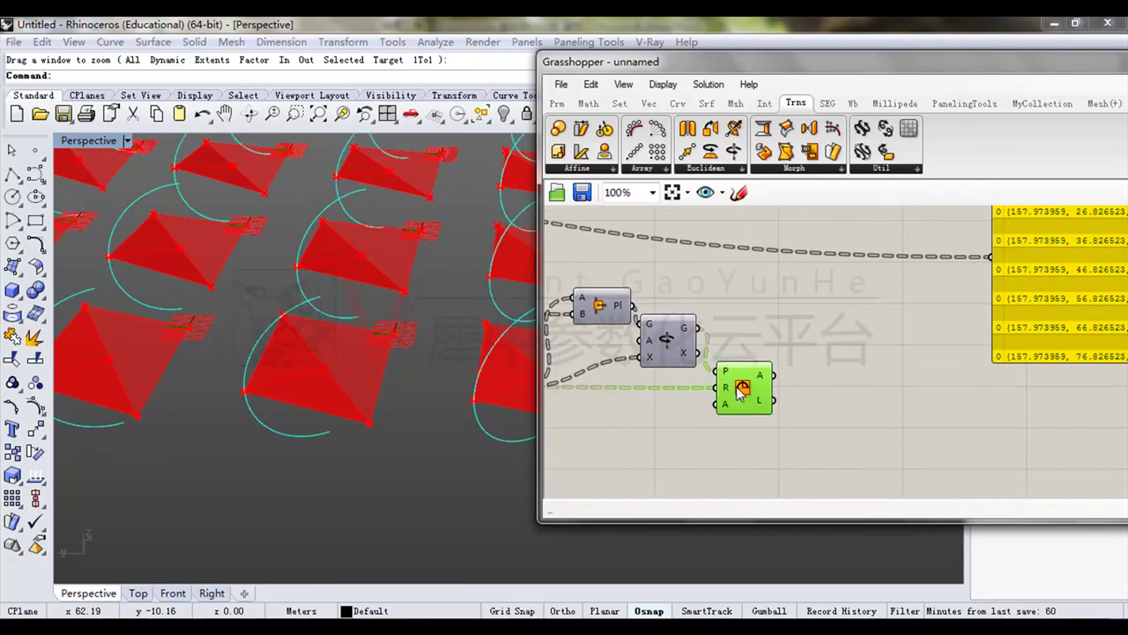
drag(730, 67, 680, 68)
click(710, 104)
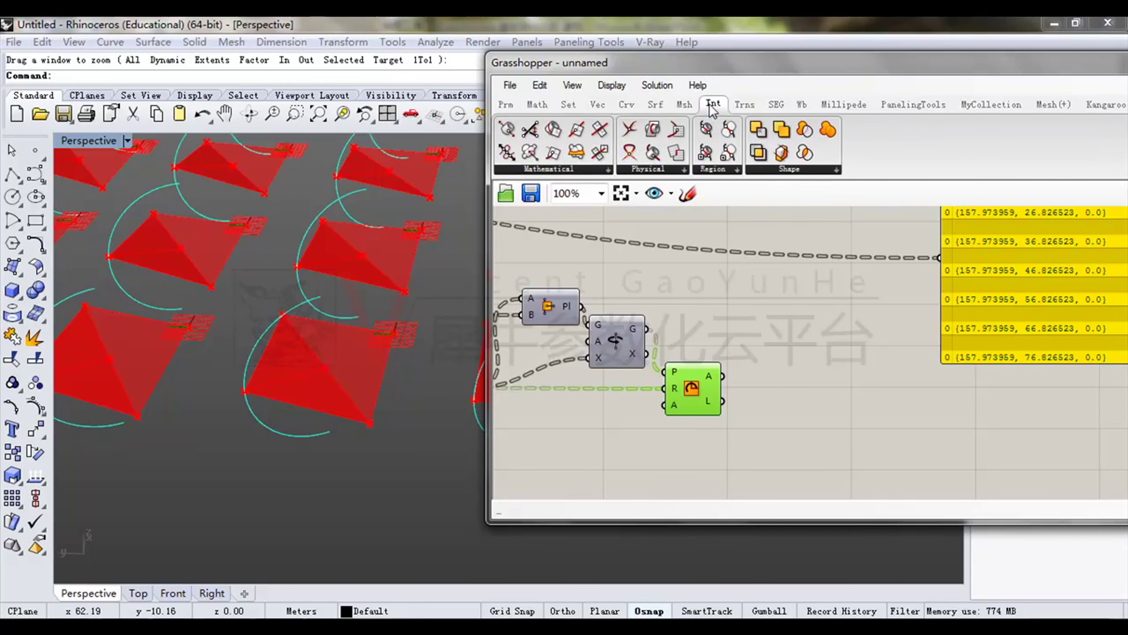
click(566, 172)
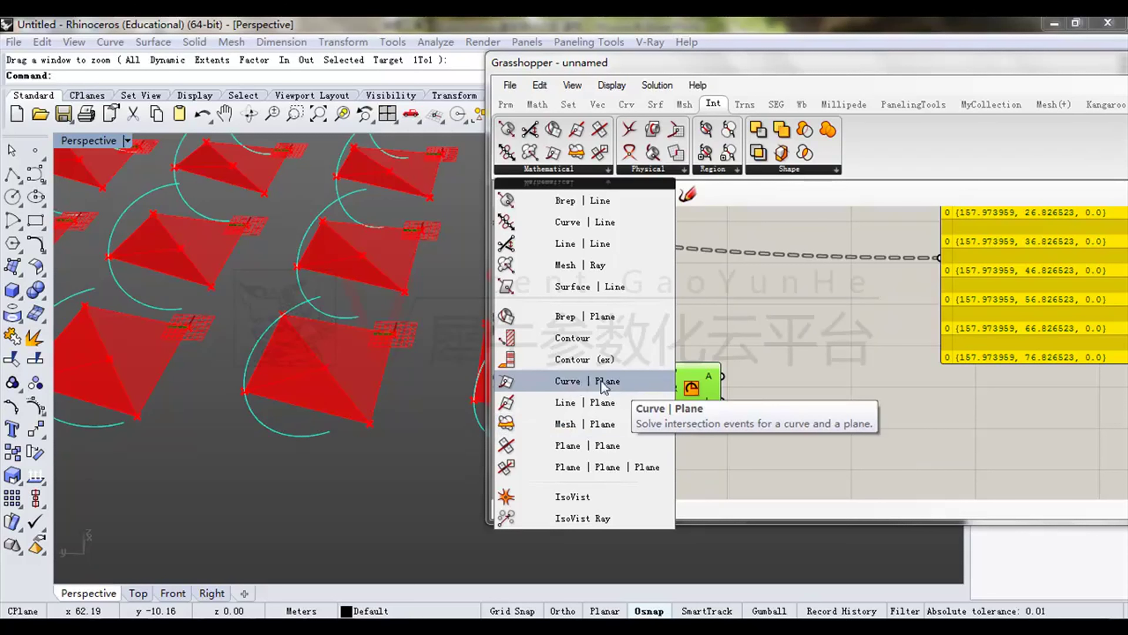
click(580, 378)
click(783, 326)
right_drag(776, 347, 807, 391)
scroll(806, 391, up, 2)
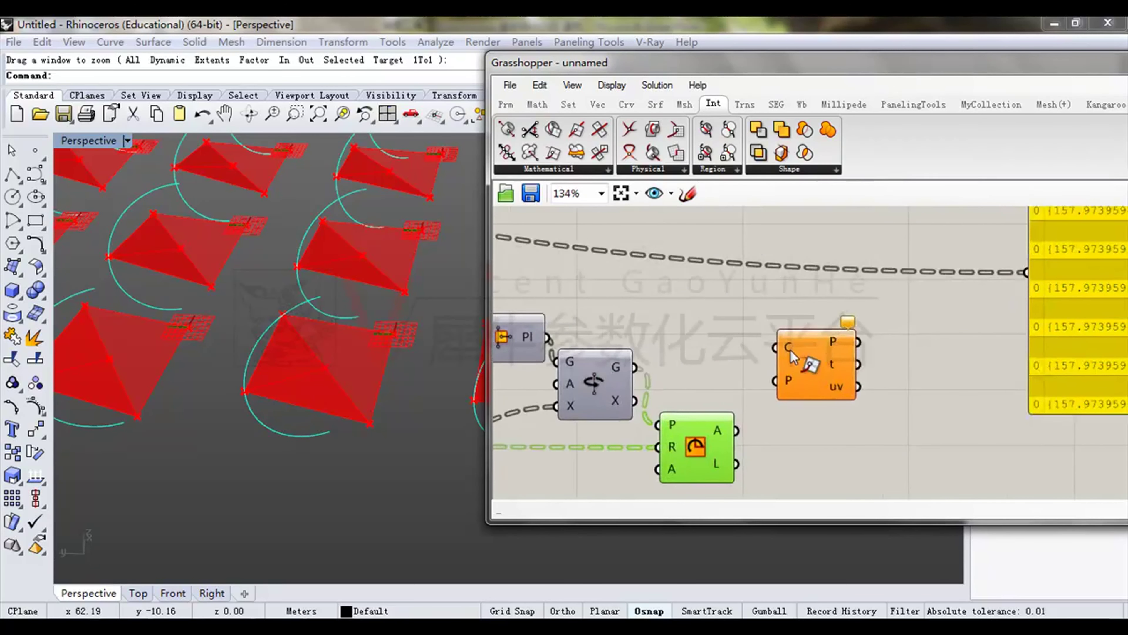
Feed the Arc component's arc output into the curve input of the Curve | Plane component.
scroll(790, 348, down, 2)
right_drag(822, 346, 852, 335)
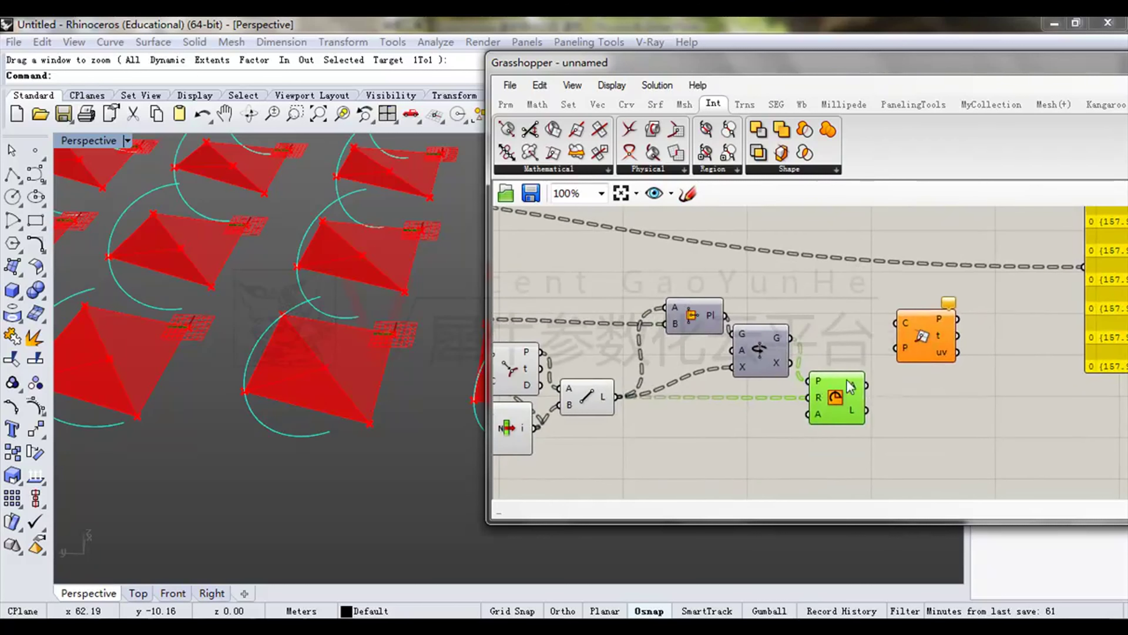
drag(917, 350, 943, 300)
right_drag(828, 333, 930, 342)
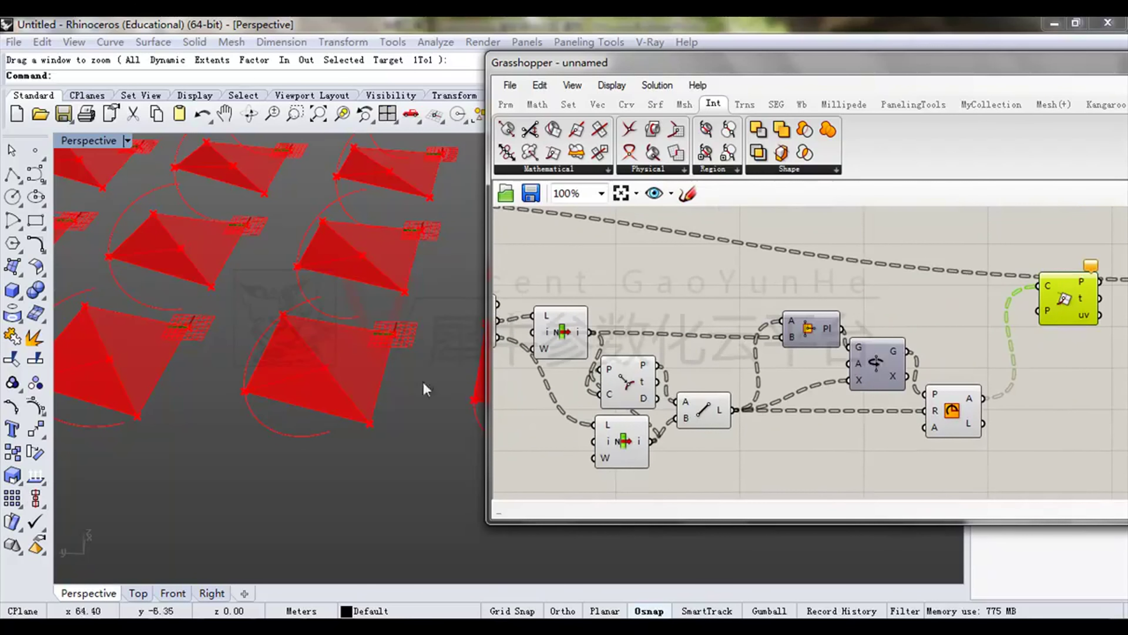
right_drag(413, 386, 381, 392)
right_drag(1022, 333, 814, 352)
Add an XY Plane component, feed it into the Curve | Plane component's plane input, and inspect the intersection points on the arcs.
click(506, 104)
scroll(315, 308, down, 5)
scroll(397, 231, up, 5)
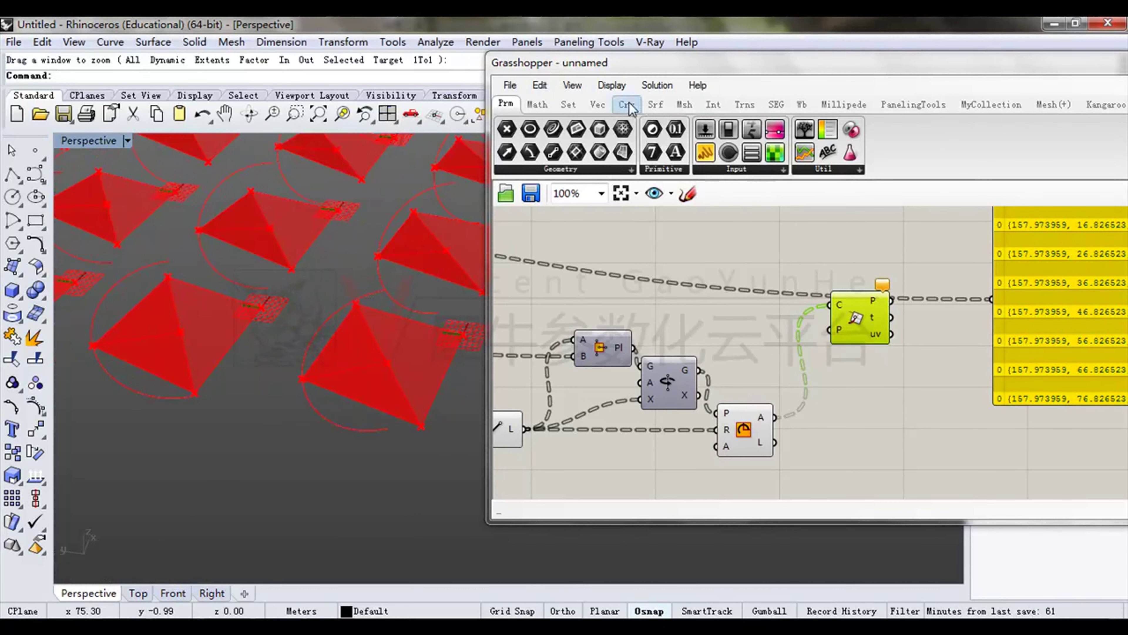
click(597, 104)
drag(666, 152, 824, 345)
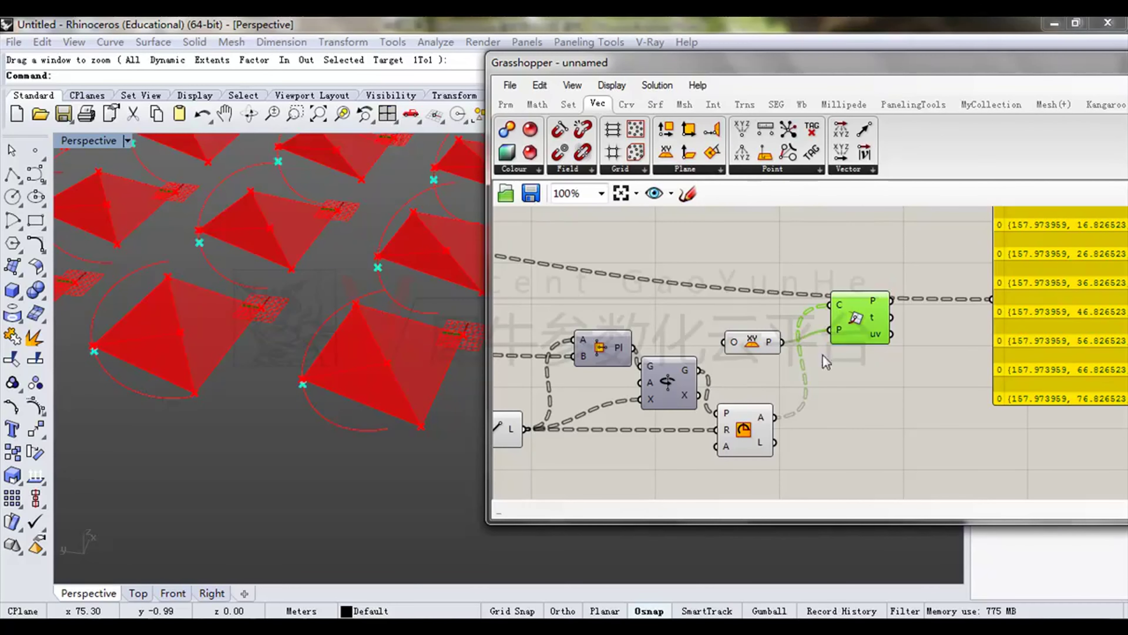
scroll(249, 414, up, 5)
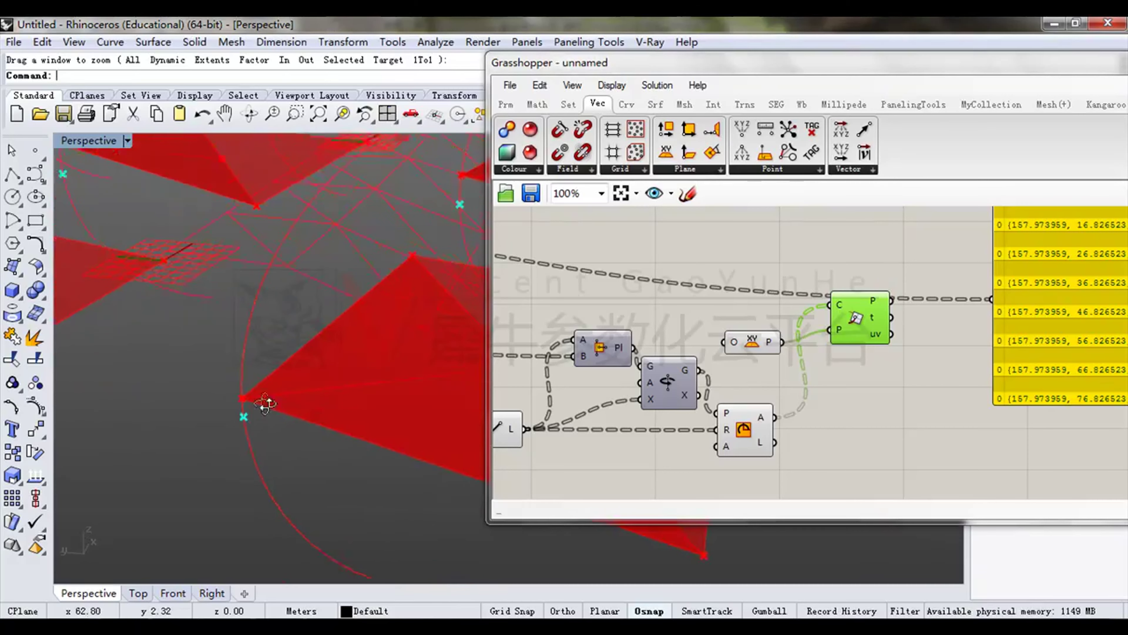
scroll(253, 422, down, 3)
scroll(328, 395, down, 2)
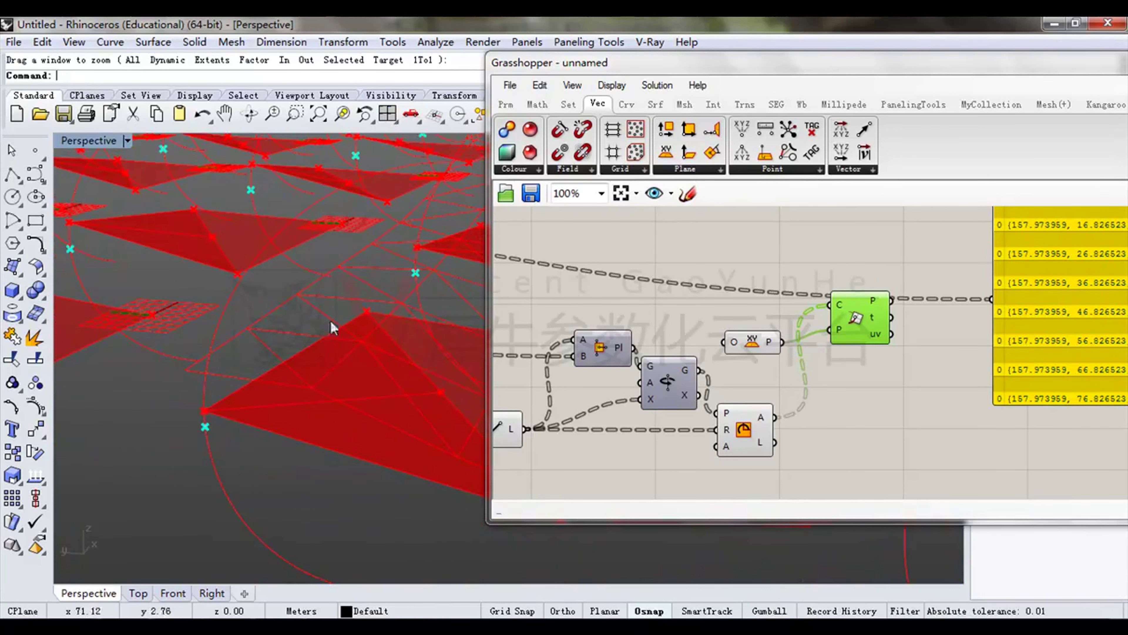
scroll(393, 309, down, 5)
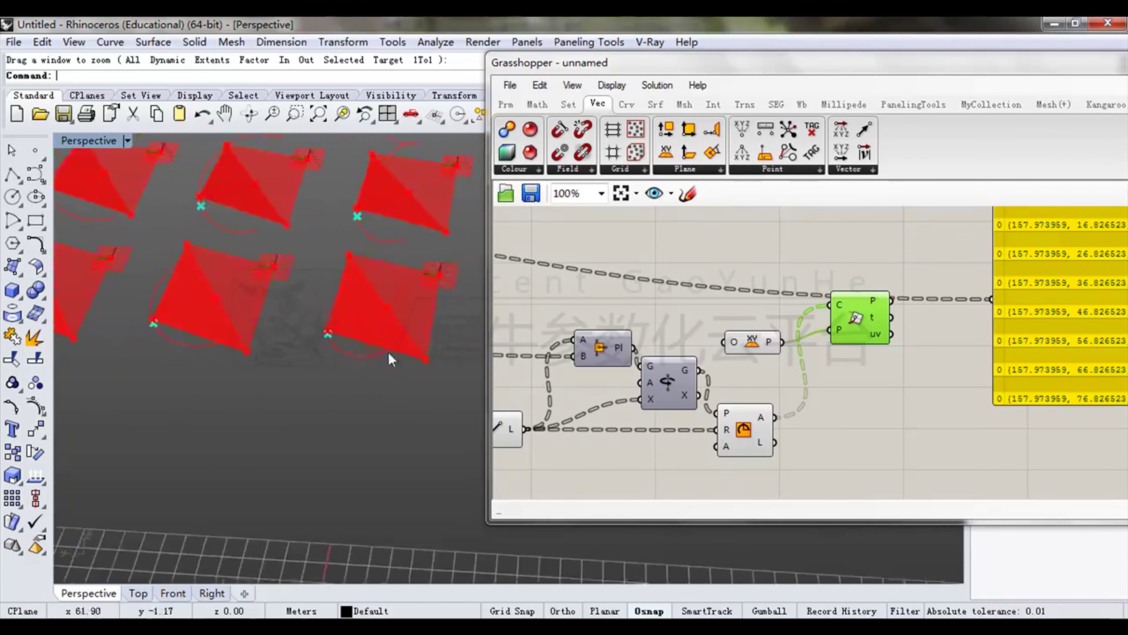
Arrange the XY Plane and Curve | Plane components beside the Arc and move the points panel farther away.
right_drag(899, 356, 861, 358)
drag(818, 326, 814, 372)
drag(723, 345, 720, 383)
drag(809, 376, 812, 387)
right_drag(867, 366, 824, 364)
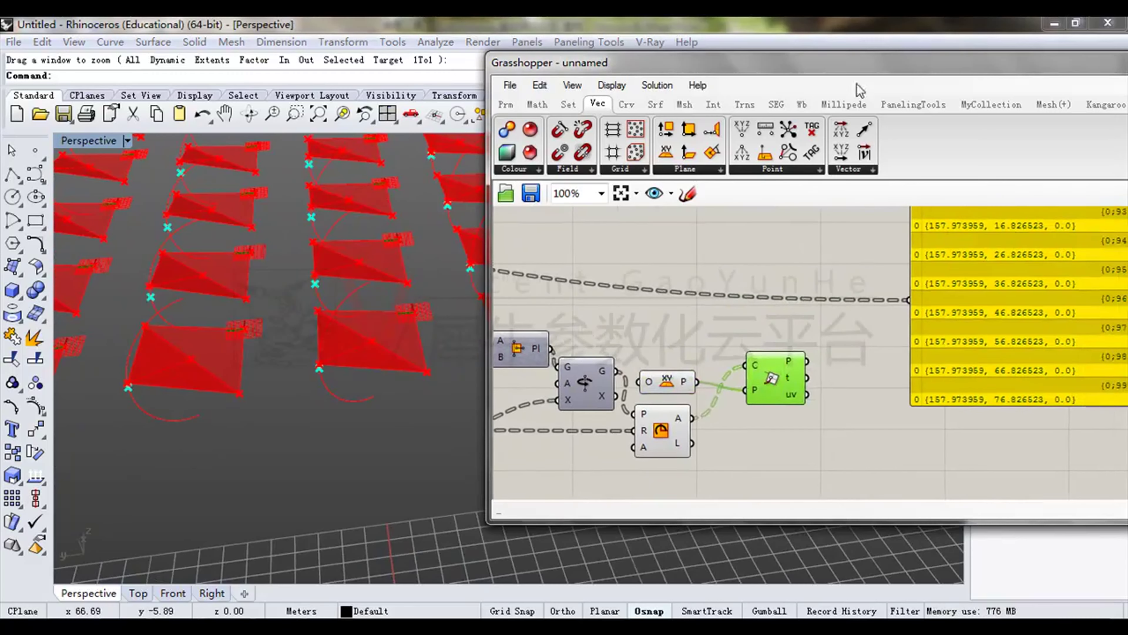
drag(864, 63, 783, 59)
right_drag(857, 277, 940, 282)
click(1039, 333)
drag(1042, 338, 1100, 362)
click(733, 383)
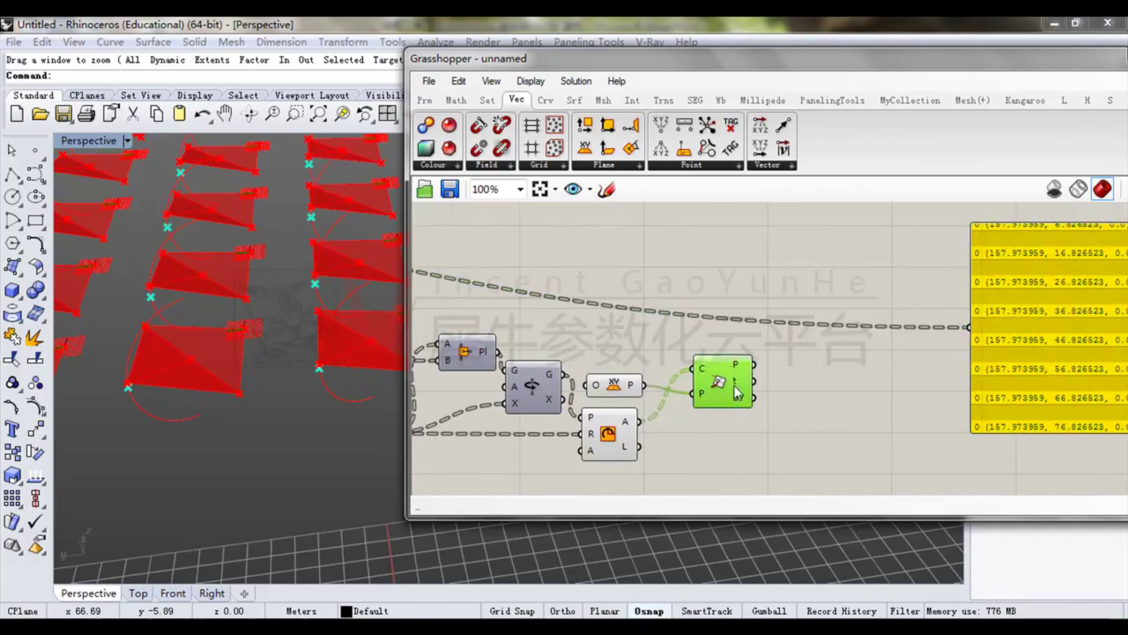
Trace the definition back to the Deconstruct Brep component and inspect which panel corner the lower List Item picks.
scroll(461, 348, down, 2)
right_drag(460, 348, 877, 312)
scroll(725, 319, up, 3)
right_drag(725, 319, 787, 358)
click(788, 355)
right_drag(919, 355, 865, 334)
click(860, 320)
right_drag(699, 351, 649, 340)
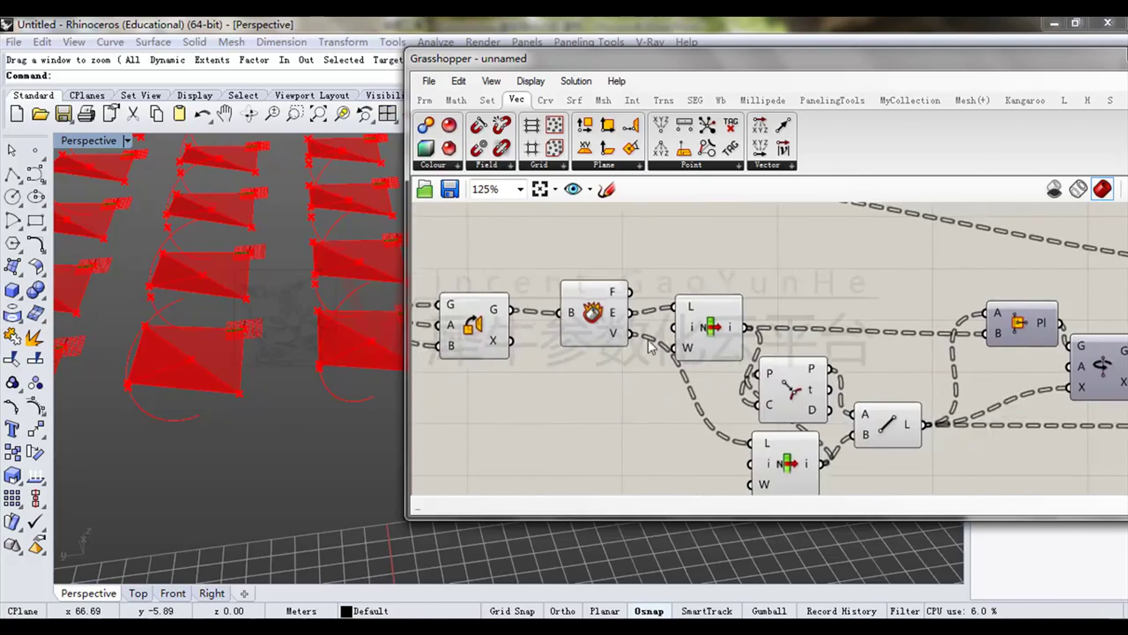
right_drag(747, 452, 723, 392)
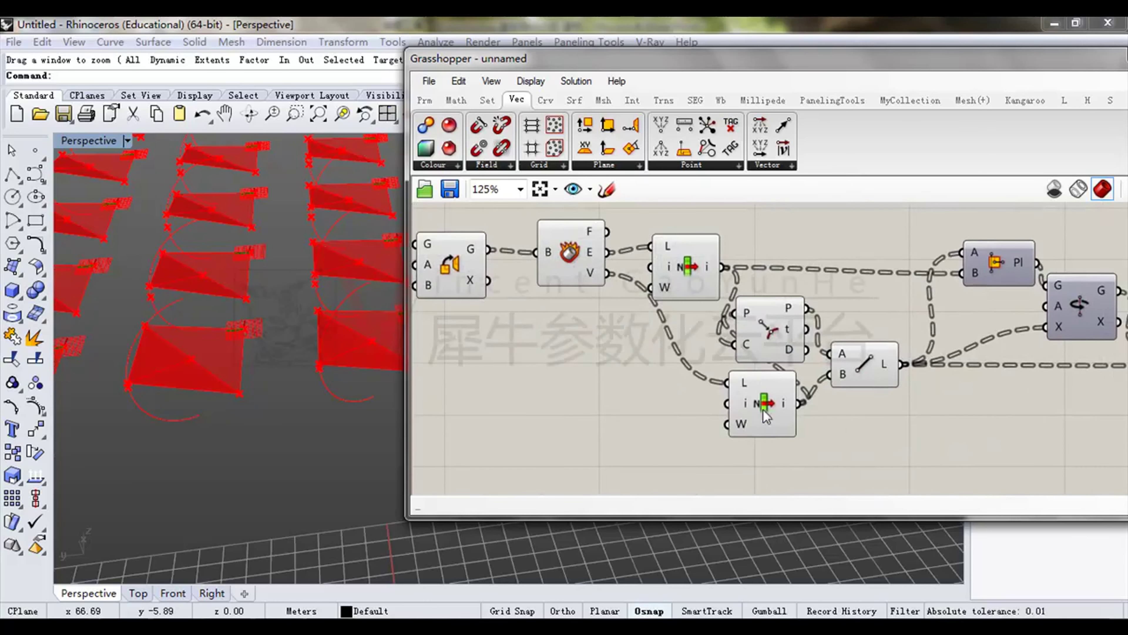
click(747, 411)
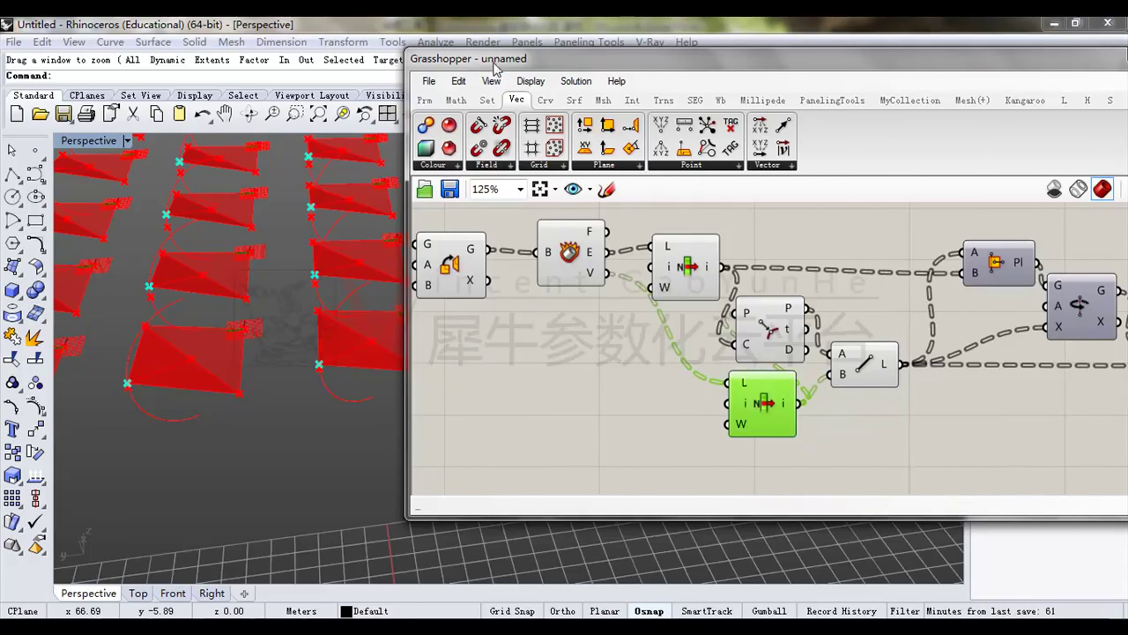
Review the component chain from the List Items through to the Curve | Plane intersection.
drag(494, 60, 599, 50)
right_drag(799, 310, 706, 310)
scroll(706, 310, down, 3)
right_drag(961, 226, 860, 238)
drag(757, 50, 600, 52)
scroll(650, 260, up, 2)
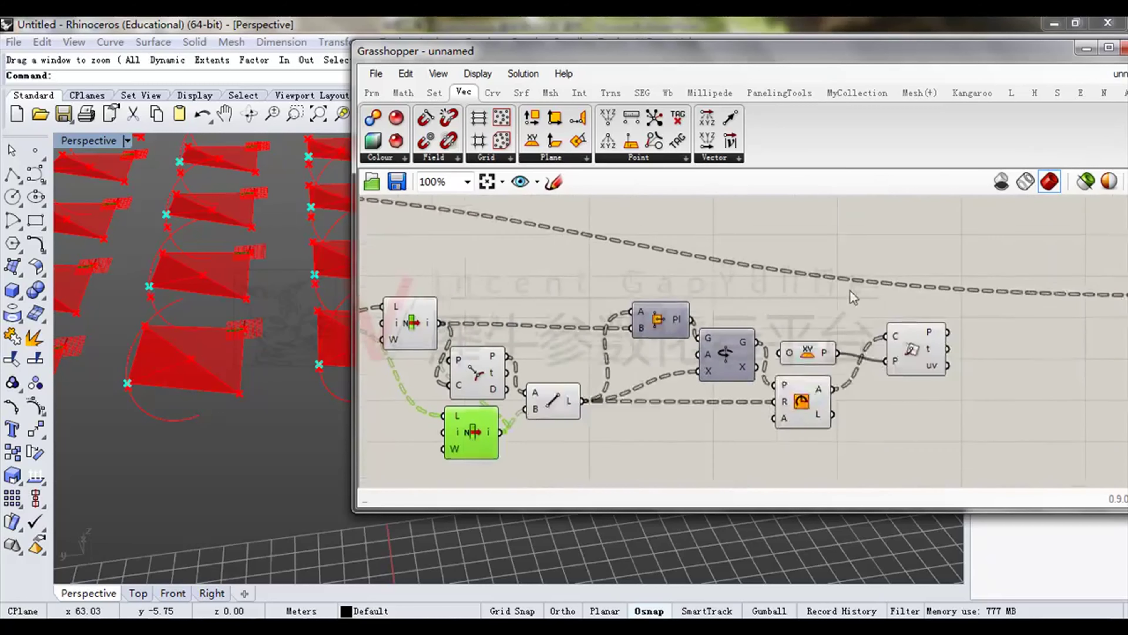
click(935, 382)
right_drag(956, 396, 890, 378)
click(932, 257)
Rearrange the two existing List Item components to free space above them beside the Deconstruct Brep component.
right_drag(395, 377, 547, 363)
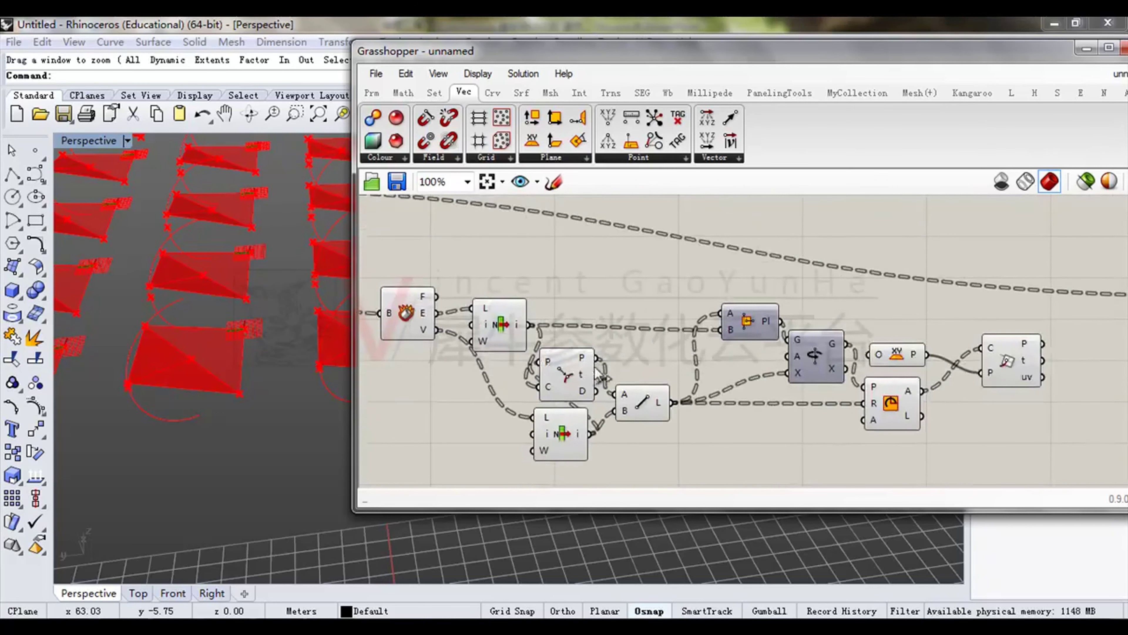
right_drag(576, 430, 622, 400)
drag(620, 398, 622, 415)
drag(555, 283, 559, 315)
drag(549, 365, 557, 334)
Add another List Item fed by the Deconstruct Brep vertices and give it extra +1 and +2 outputs.
click(434, 94)
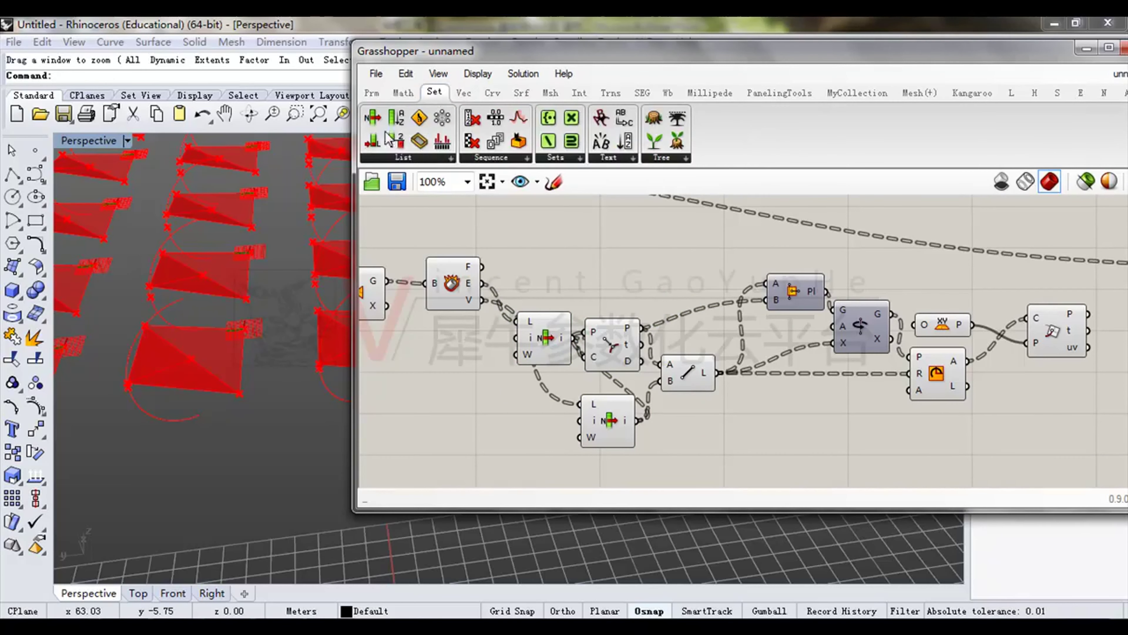
drag(462, 176, 555, 216)
scroll(651, 254, up, 6)
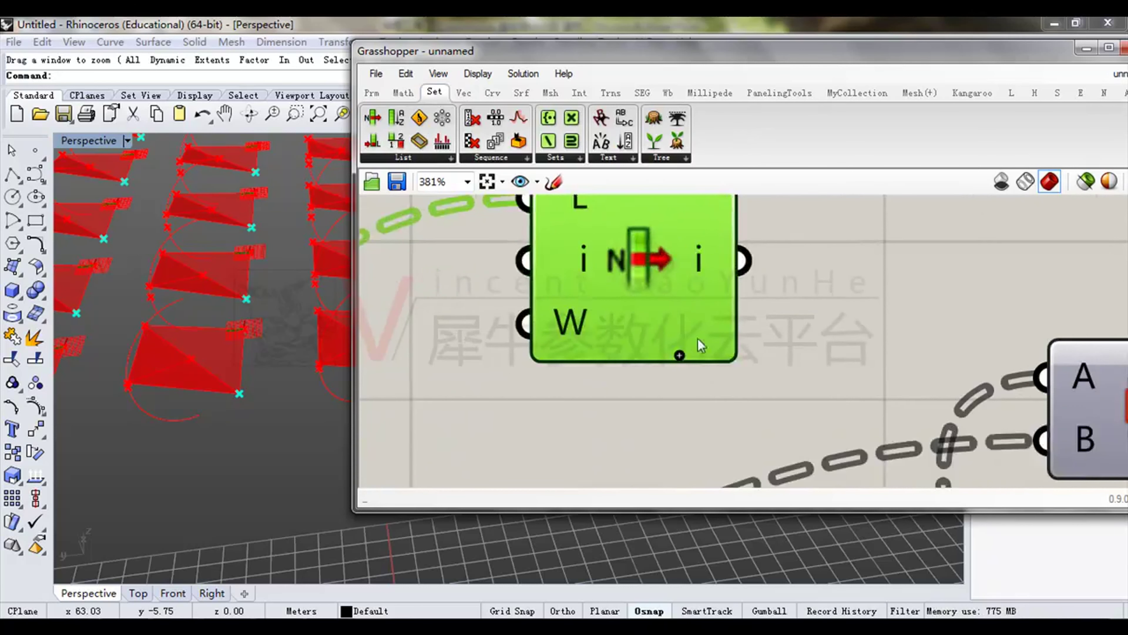
right_drag(698, 339, 646, 379)
click(626, 396)
click(627, 396)
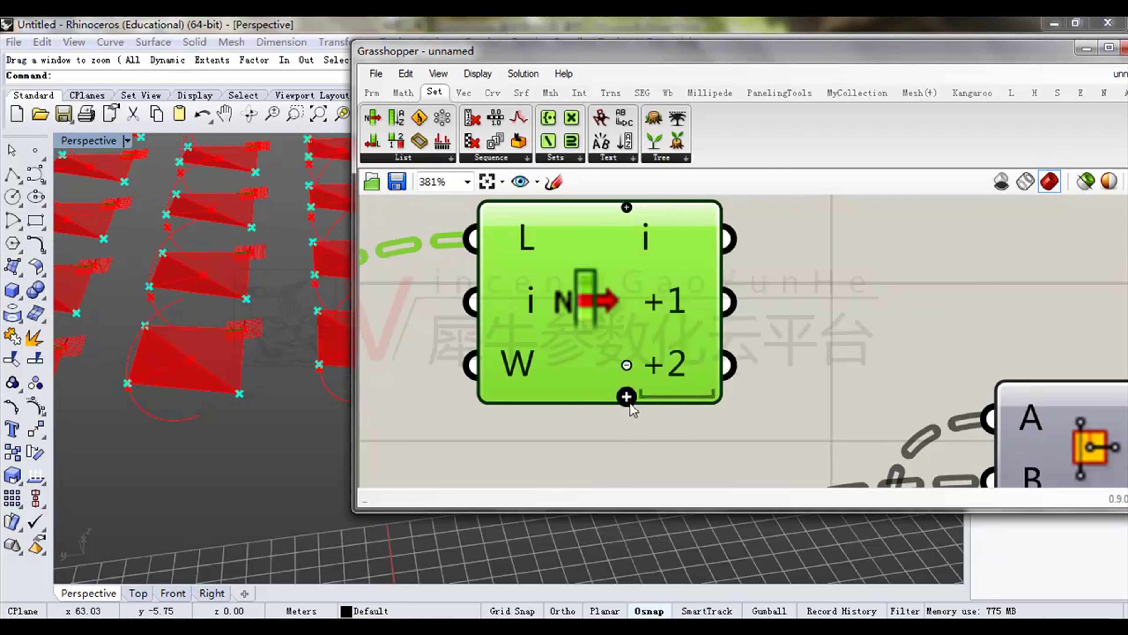
Move the three-output List Item to the end of the chain, directly above the Curve | Plane component.
click(710, 327)
scroll(672, 281, down, 3)
scroll(702, 287, down, 2)
right_drag(712, 292, 586, 301)
drag(539, 299, 931, 270)
right_drag(915, 272, 610, 283)
drag(638, 280, 727, 325)
scroll(800, 352, down, 3)
right_drag(817, 355, 707, 338)
scroll(758, 281, up, 2)
click(628, 349)
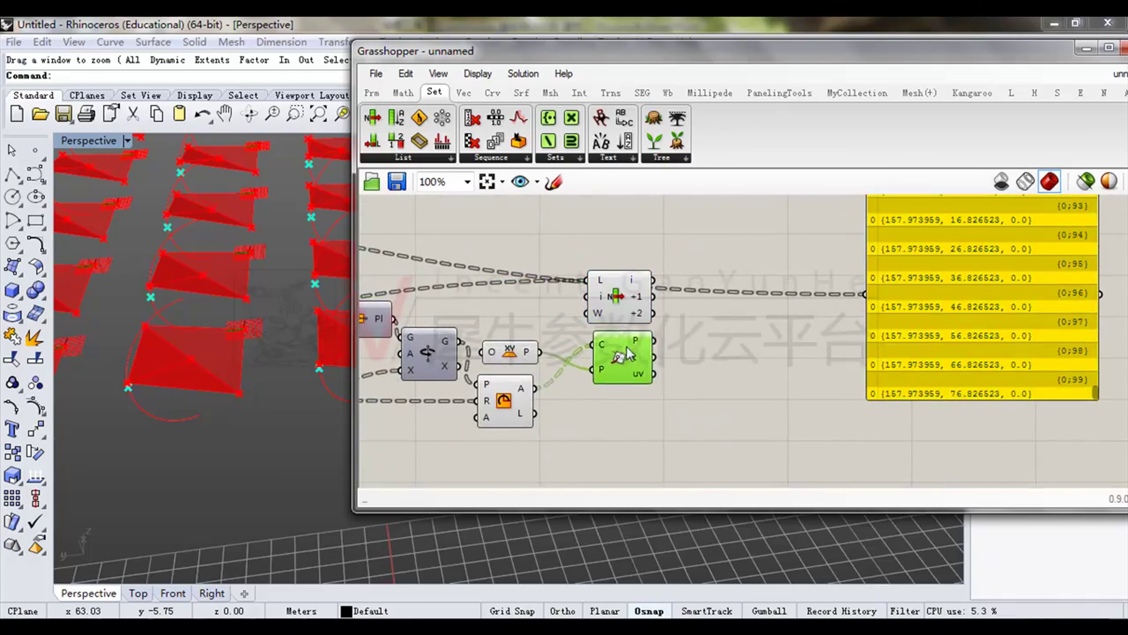
scroll(628, 349, up, 2)
right_drag(683, 297, 665, 343)
click(550, 233)
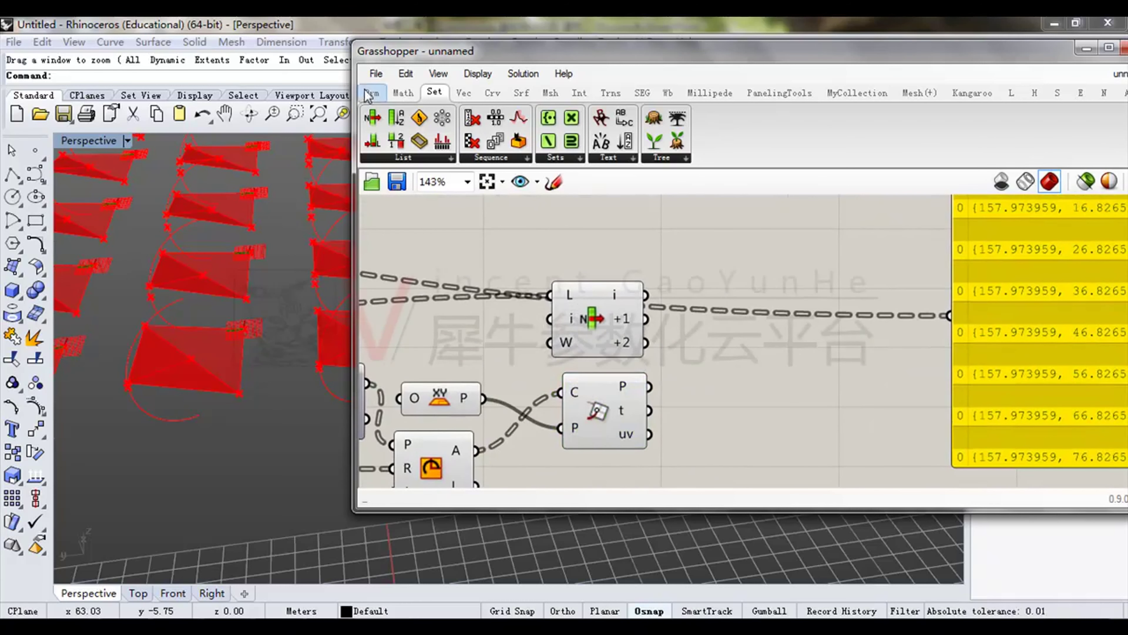
click(522, 92)
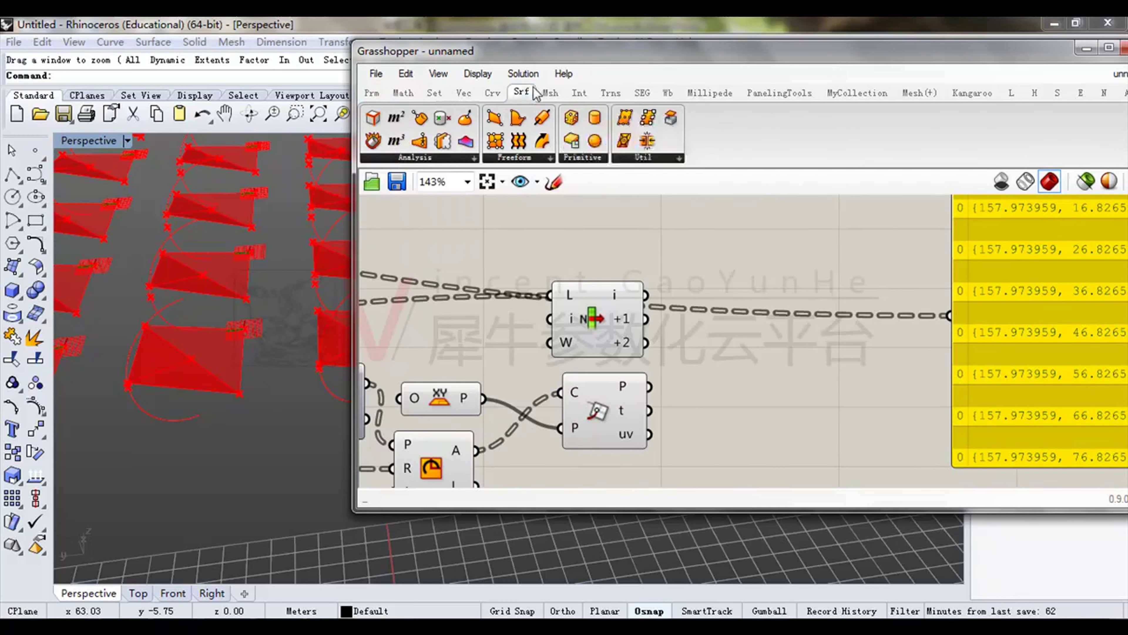
right_drag(606, 306, 672, 323)
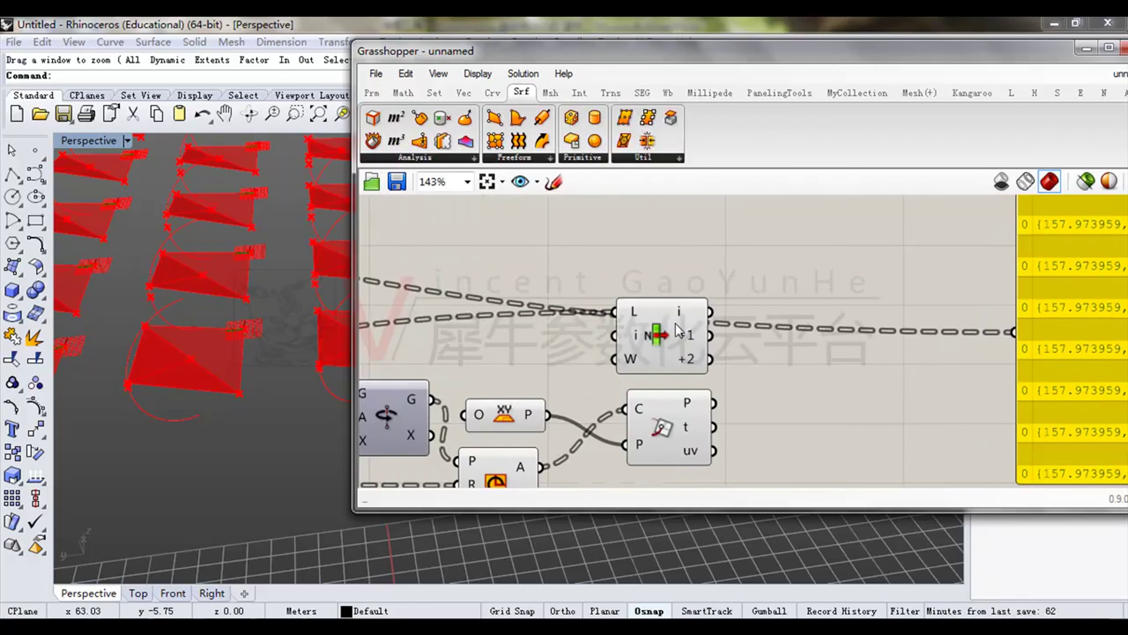
click(696, 345)
click(819, 343)
drag(494, 118, 868, 351)
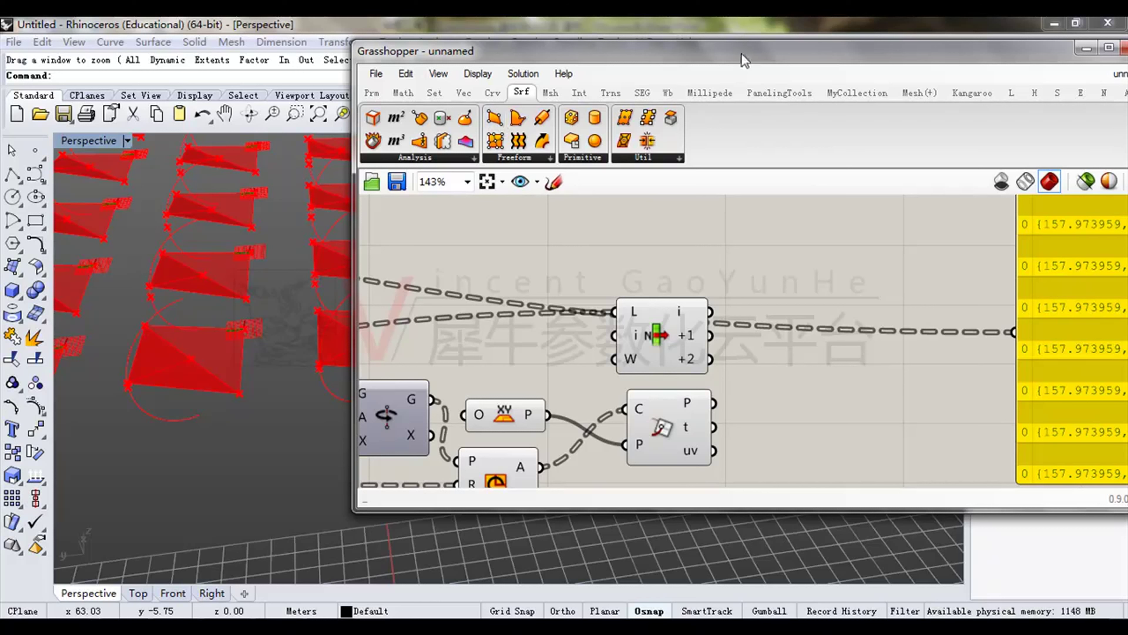
Add a PolyLine component in the free space beyond the List Item and bring the panels into view in the viewport.
click(492, 95)
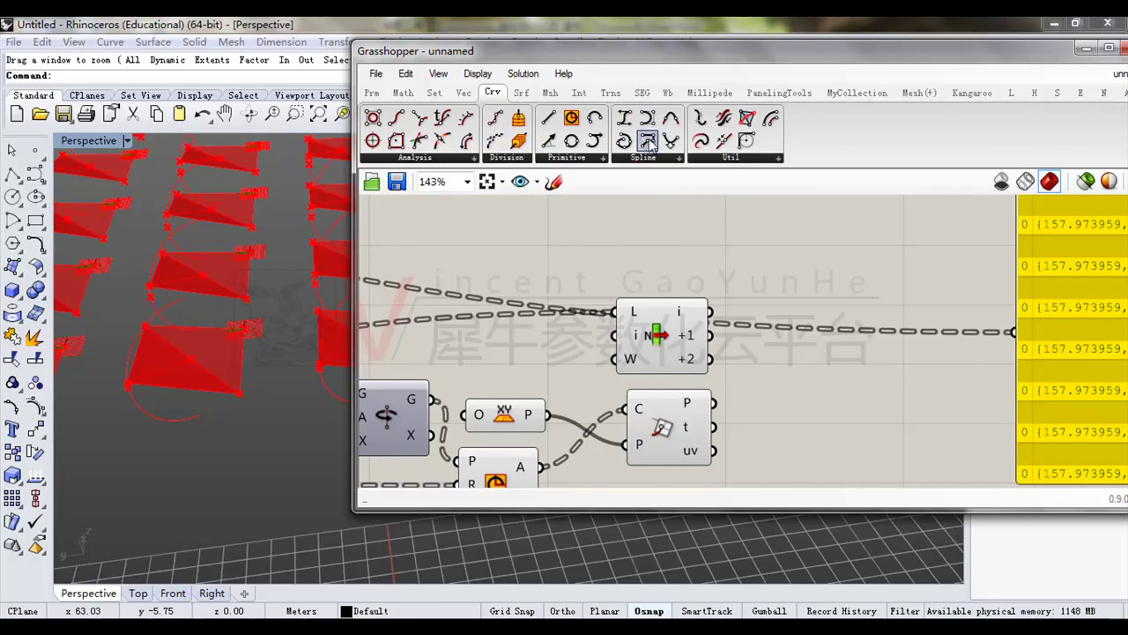
drag(827, 344, 835, 359)
right_drag(839, 381, 709, 336)
drag(547, 59, 727, 65)
right_drag(404, 232, 395, 274)
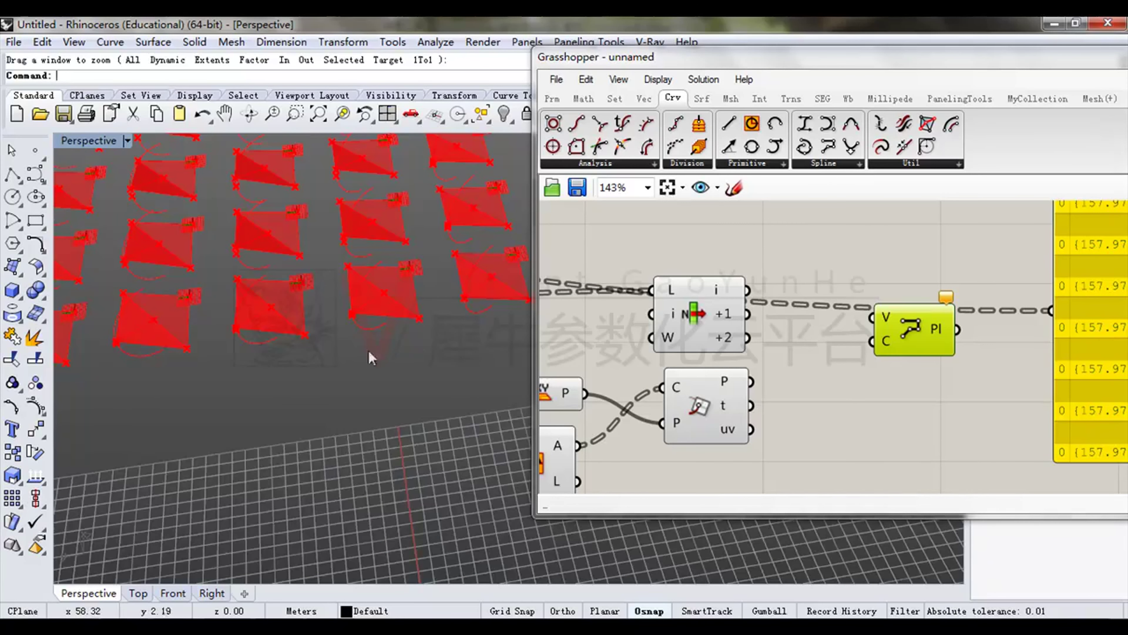
right_drag(455, 339, 461, 294)
scroll(446, 332, up, 3)
Reposition the PolyLine component to leave a gap after the List Item, and inspect the List Item's corner points.
right_drag(950, 350, 836, 350)
drag(787, 342, 791, 355)
right_drag(791, 356, 845, 341)
click(684, 299)
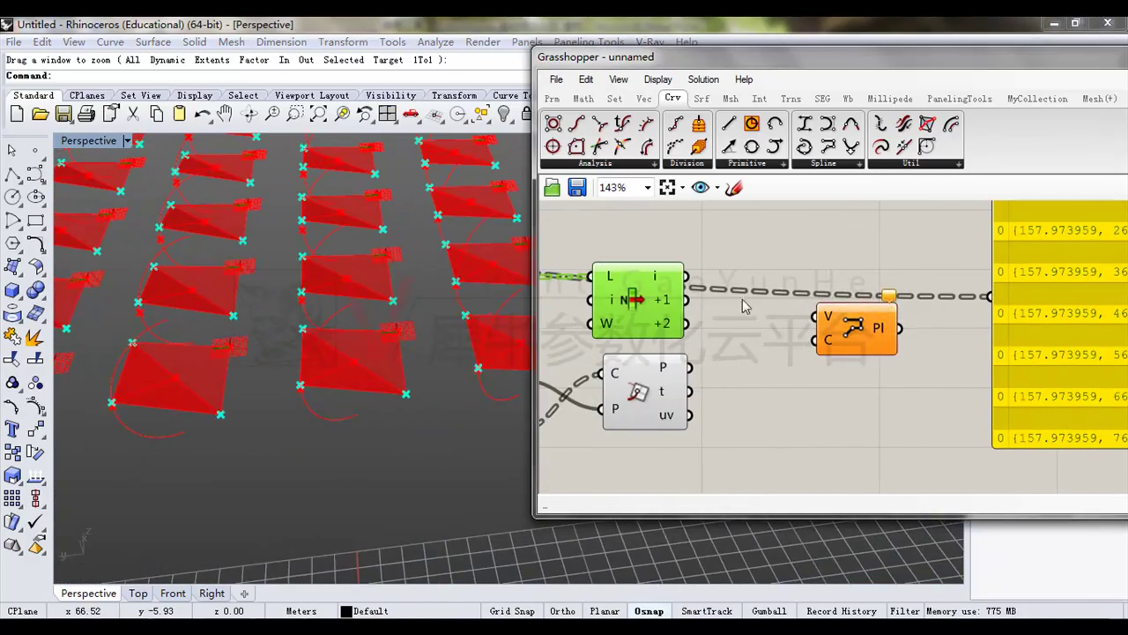
drag(820, 326, 837, 320)
click(683, 267)
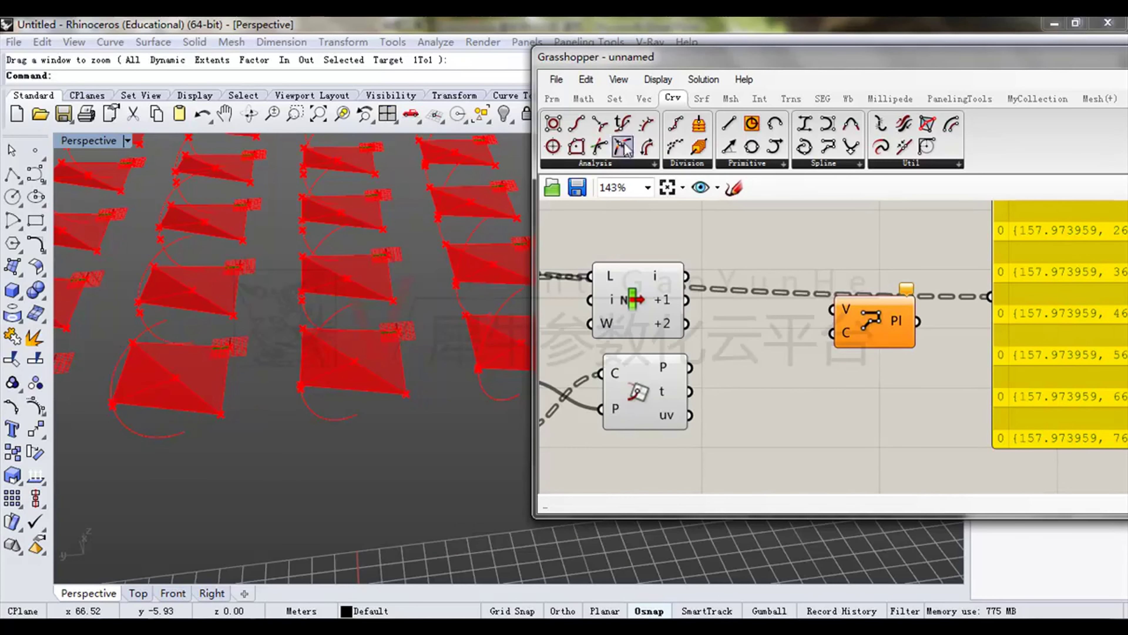
Add a Merge component between the three-output List Item and the PolyLine, shifting the PolyLine aside to make room.
click(616, 98)
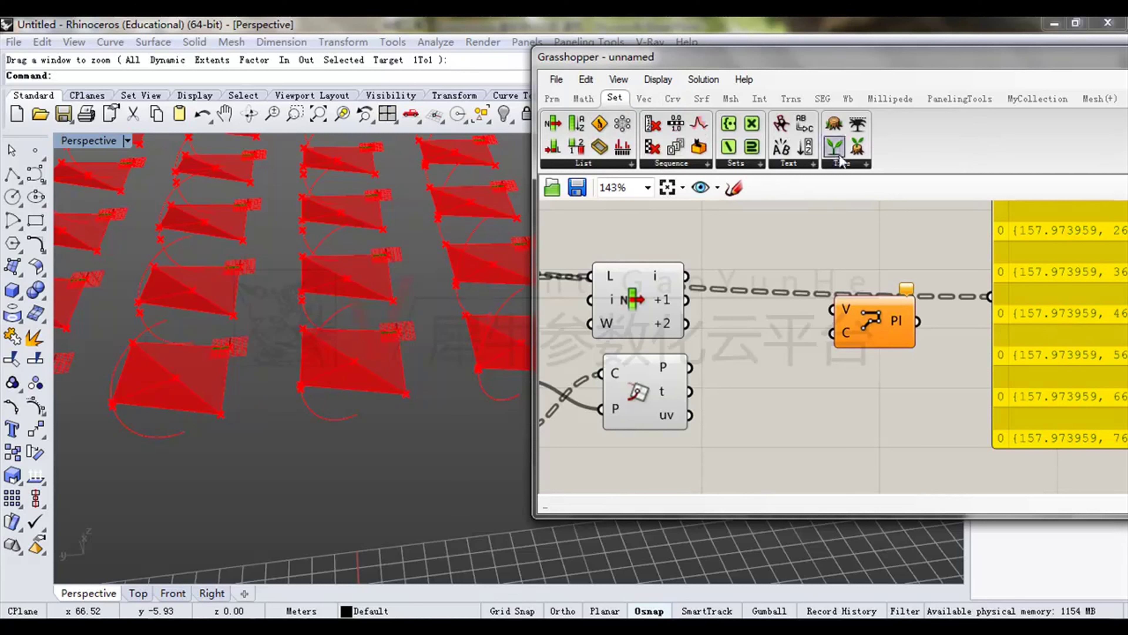
click(865, 164)
click(950, 313)
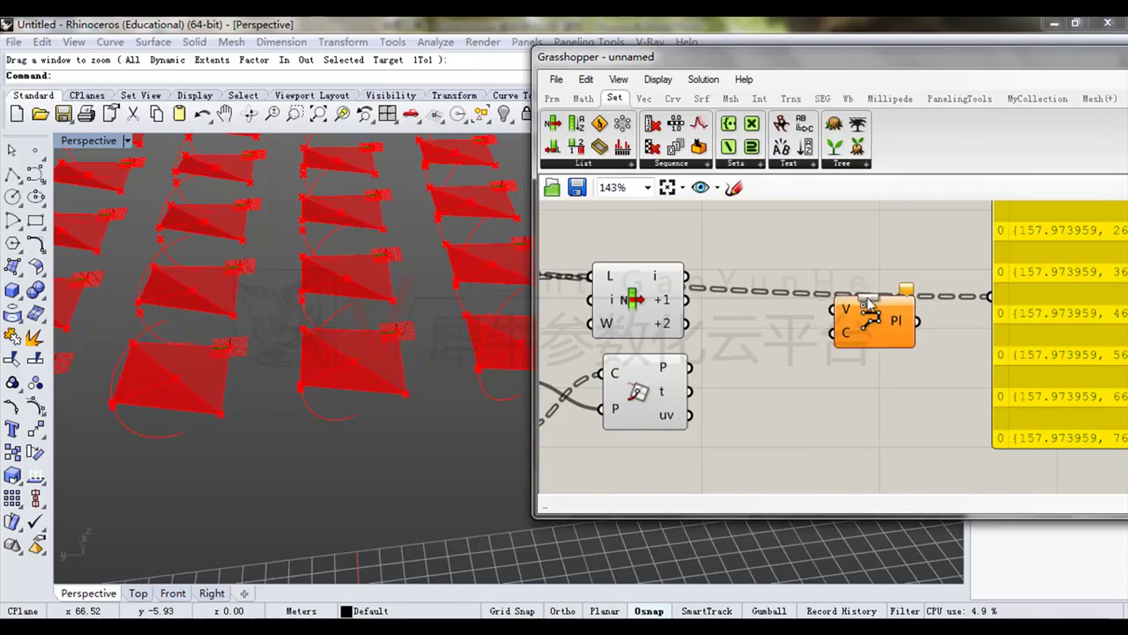
click(776, 314)
click(868, 332)
drag(782, 311, 794, 314)
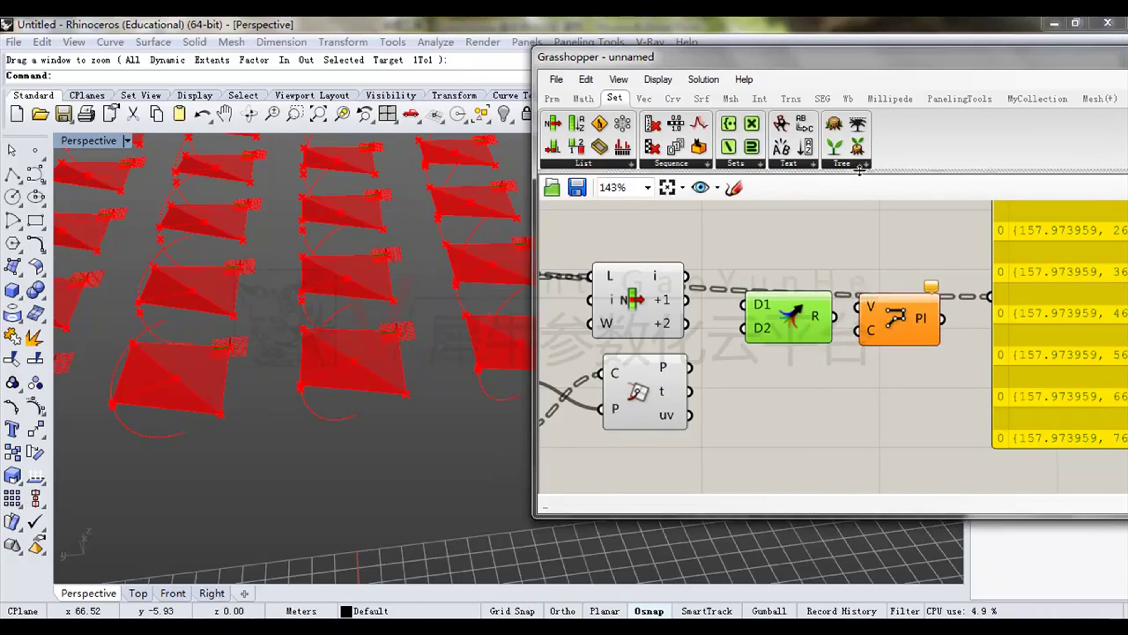
click(863, 164)
click(714, 249)
Feed the List Item's i and +1 outputs into the Merge component's D1 and D2 inputs.
scroll(711, 268, up, 3)
drag(672, 285, 765, 339)
drag(666, 333, 758, 386)
scroll(761, 392, down, 4)
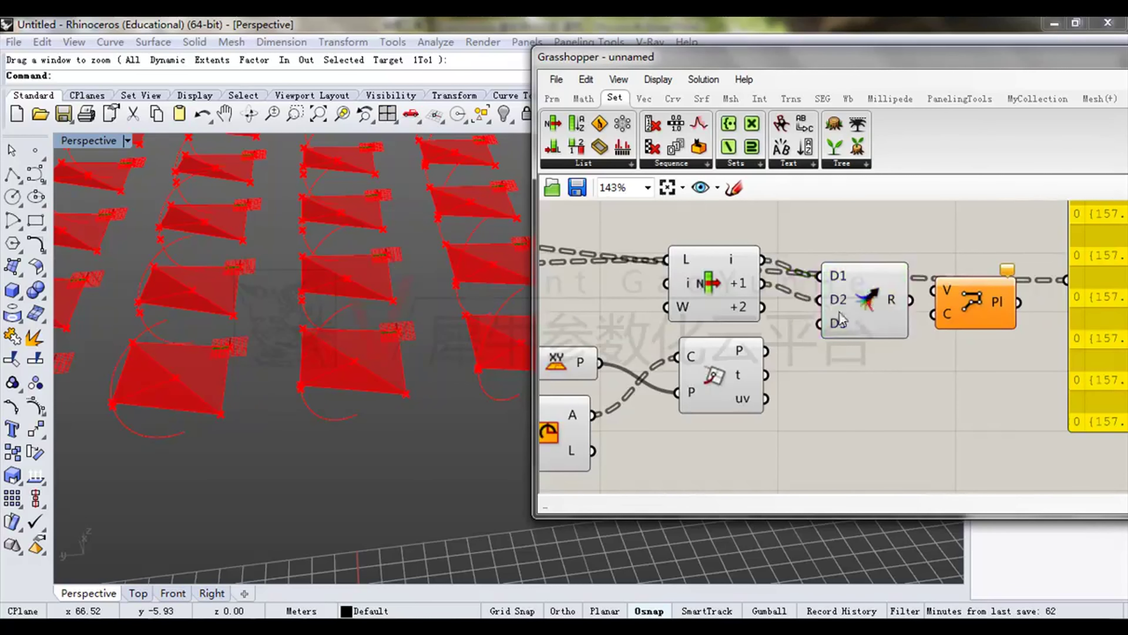
Feed the Curve | Plane component's intersection points output P into the Merge component's D3 input.
click(870, 301)
right_drag(893, 351, 949, 326)
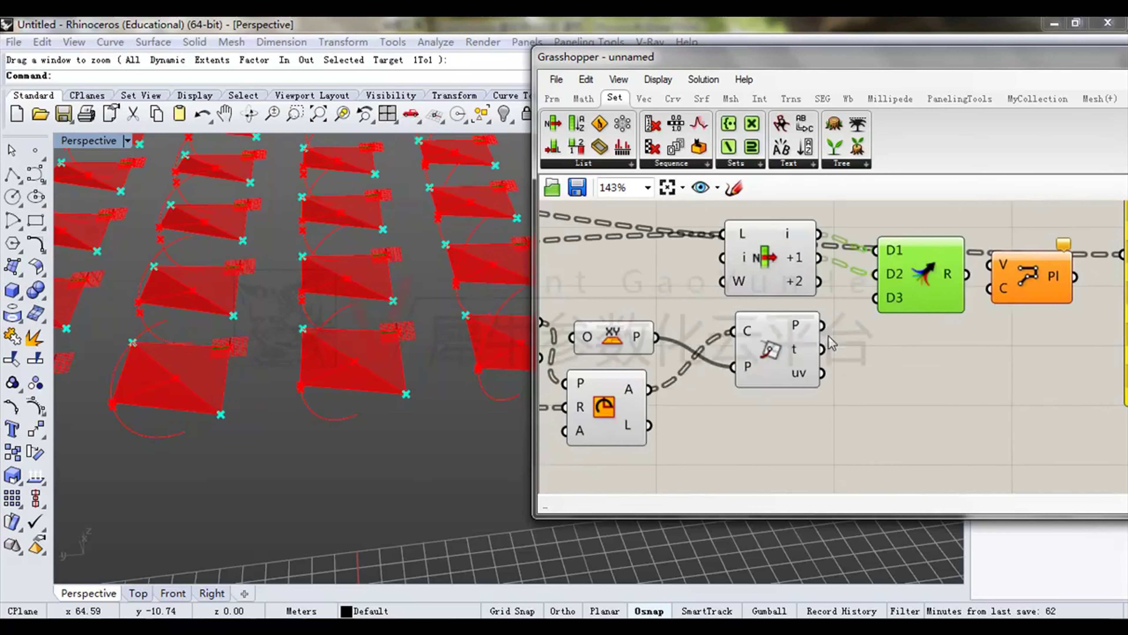
click(771, 351)
drag(821, 329, 874, 298)
right_drag(875, 297, 726, 341)
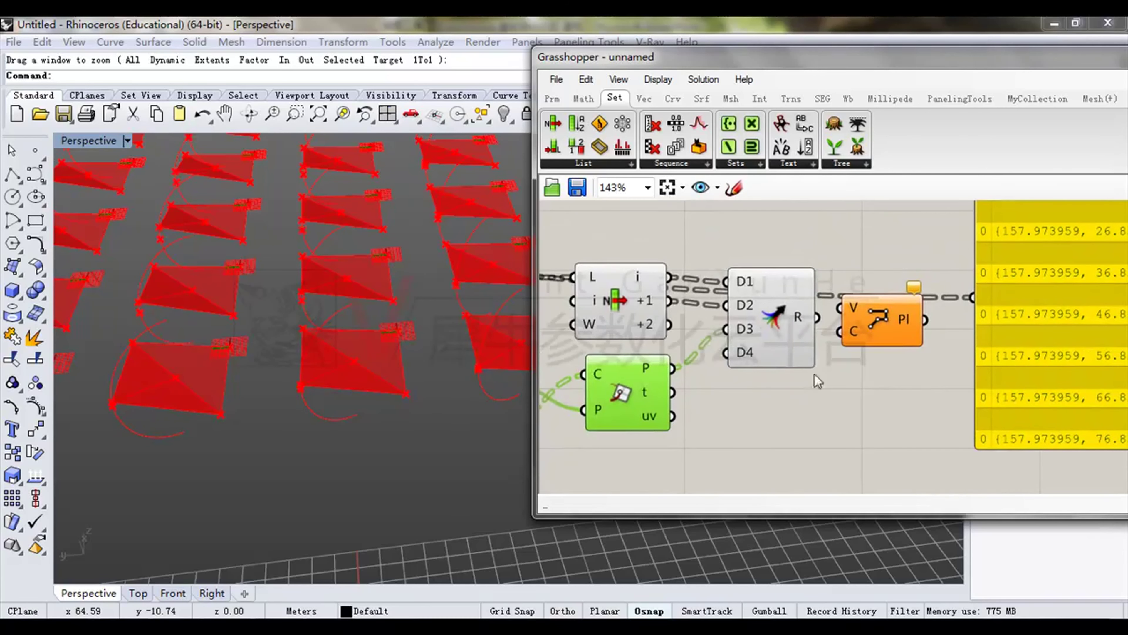
Feed the Merge result into the PolyLine's vertices input and set its closed input to True.
click(773, 331)
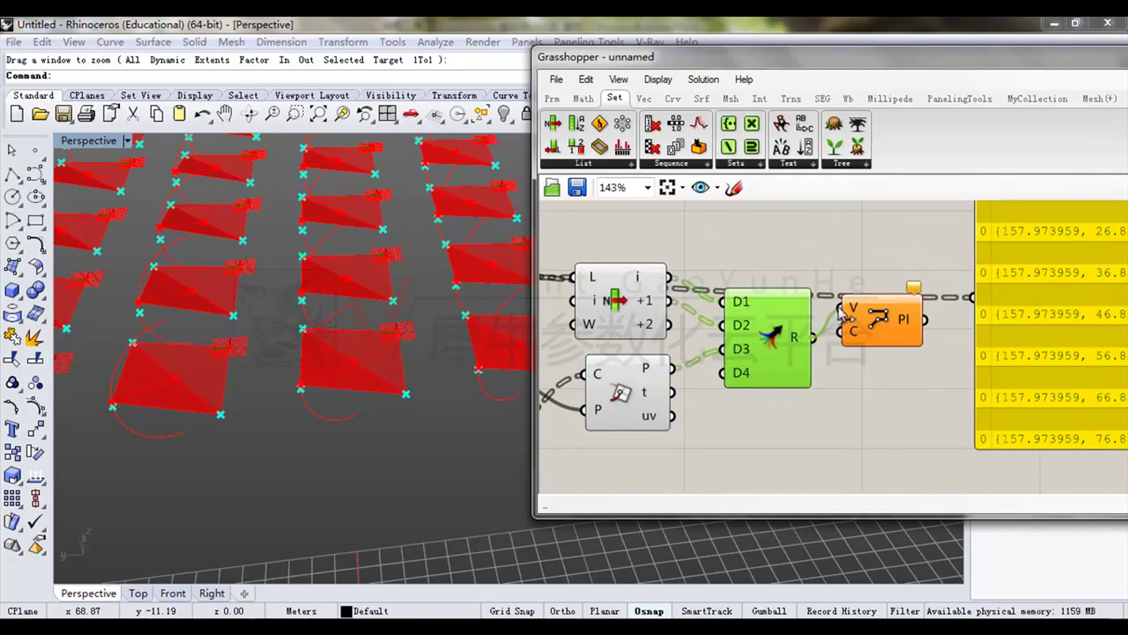
drag(875, 318, 911, 349)
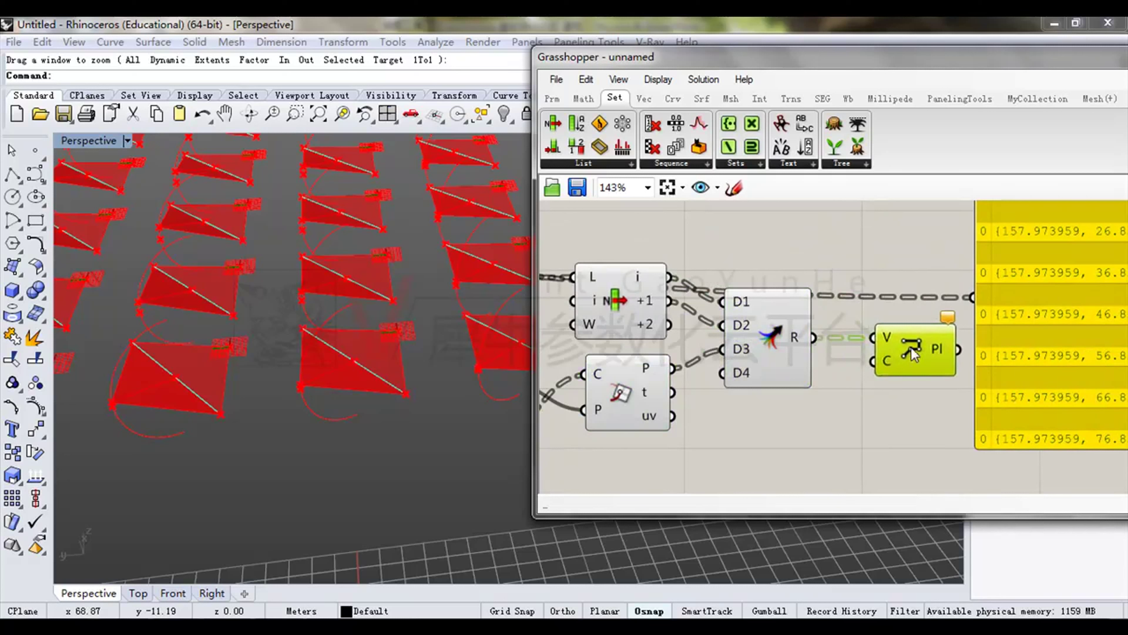
right_click(886, 363)
mouse_move(946, 493)
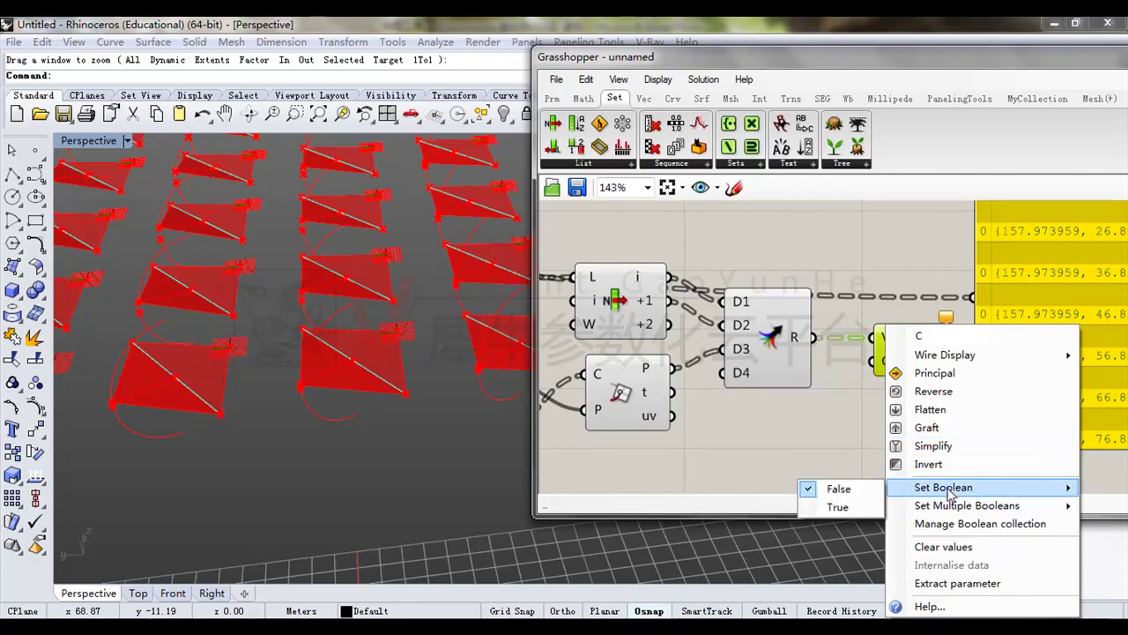
click(844, 502)
drag(908, 345, 920, 353)
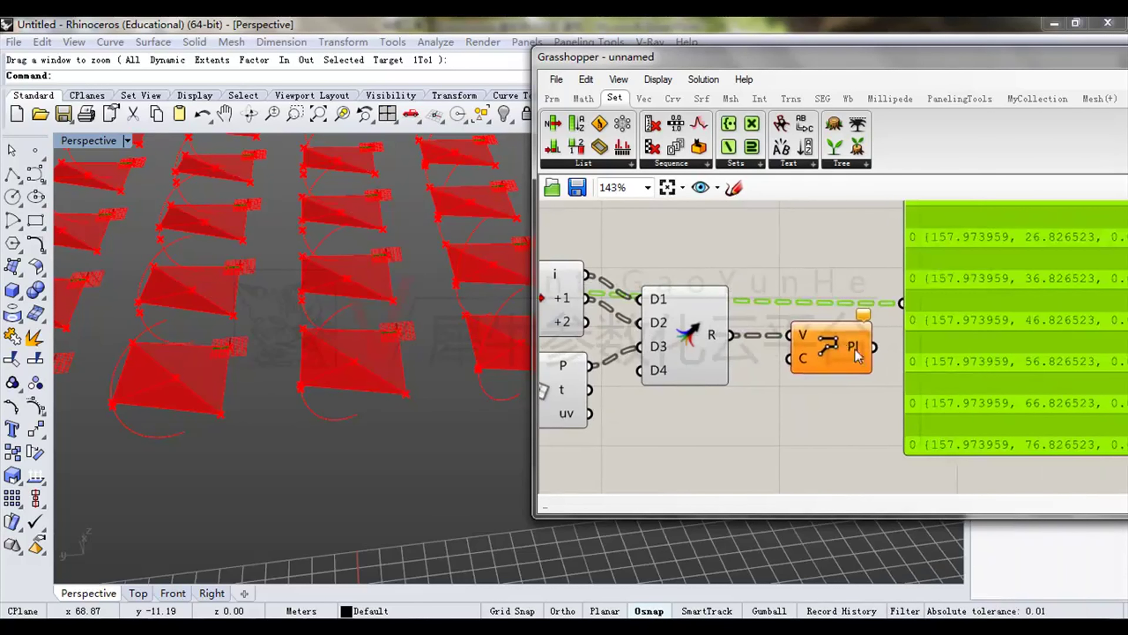
Move the PolyLine lower and feed the Merge result into the points panel.
drag(848, 344, 839, 385)
drag(834, 318, 905, 307)
mouse_move(958, 324)
right_down()
mouse_move(830, 350)
mouse_move(866, 332)
mouse_move(944, 329)
right_up()
scroll(839, 347, down, 1)
scroll(778, 342, up, 1)
Align the Curve | Plane and Merge components with the three-output List Item.
right_drag(729, 351, 857, 338)
click(860, 340)
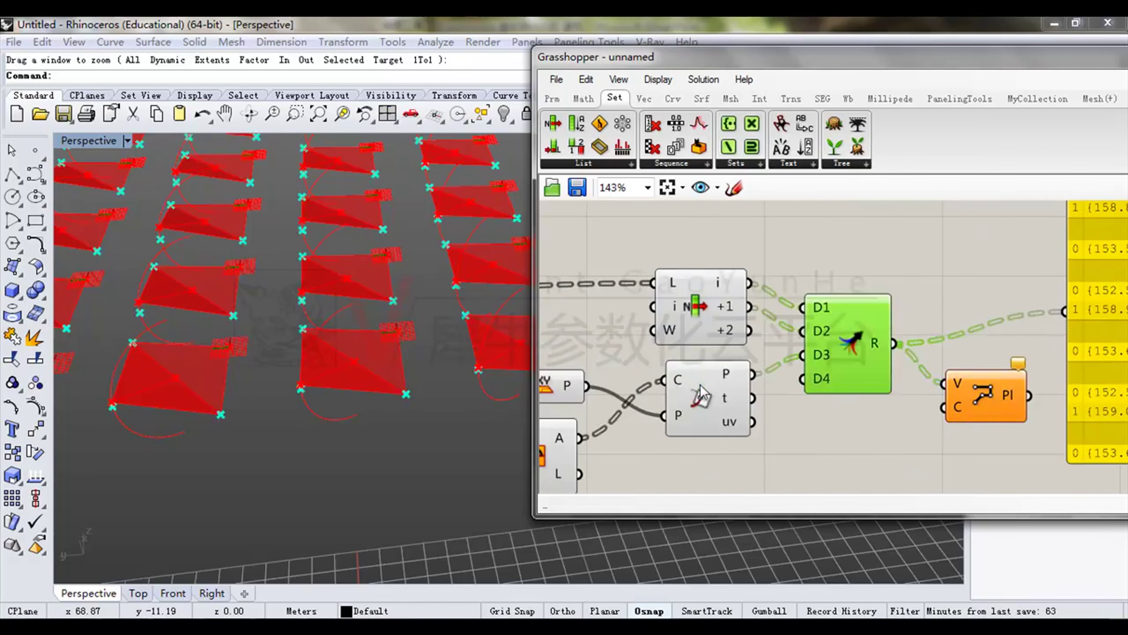
click(699, 391)
click(831, 332)
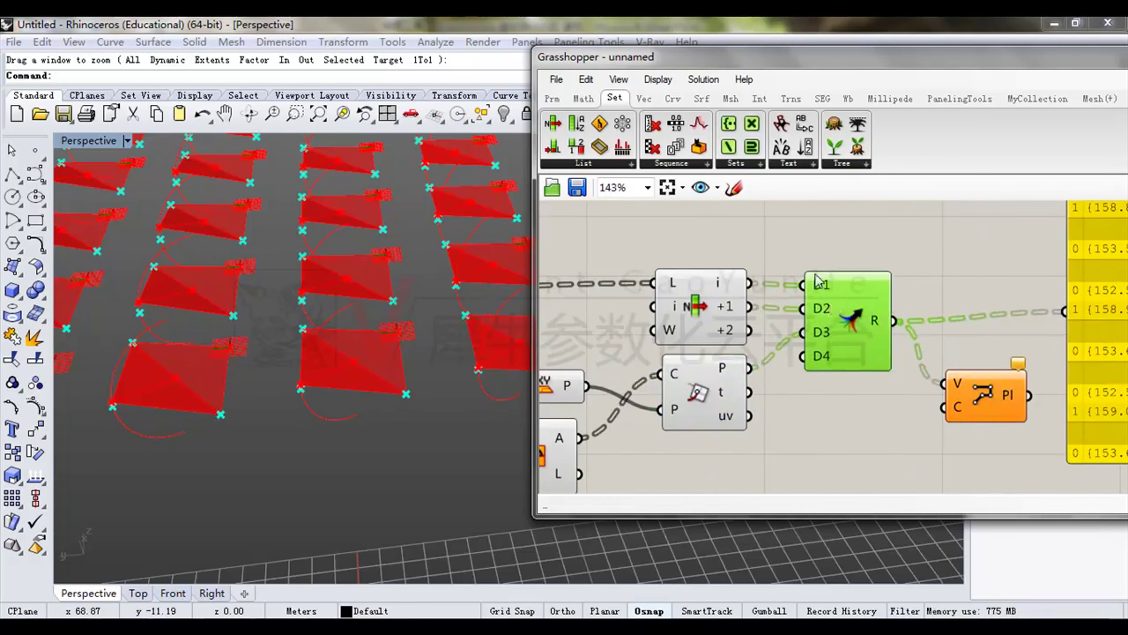
Apply Simplify to the Merge component's D1, D2 and D3 inputs.
scroll(822, 296, up, 2)
right_drag(830, 351, 762, 337)
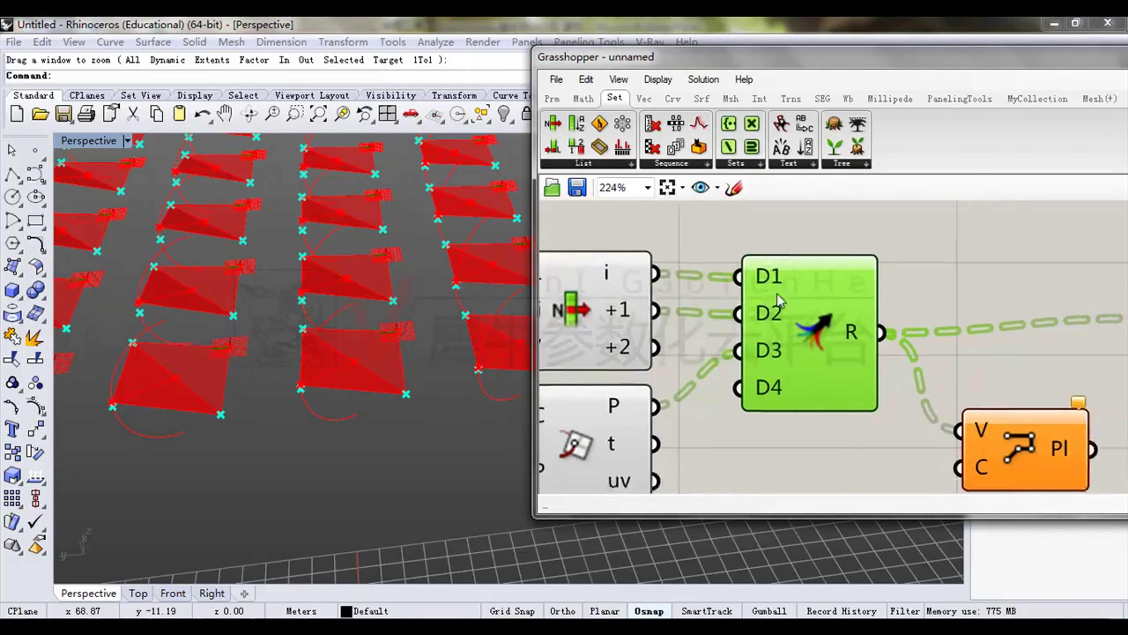
scroll(772, 375, up, 1)
right_click(772, 307)
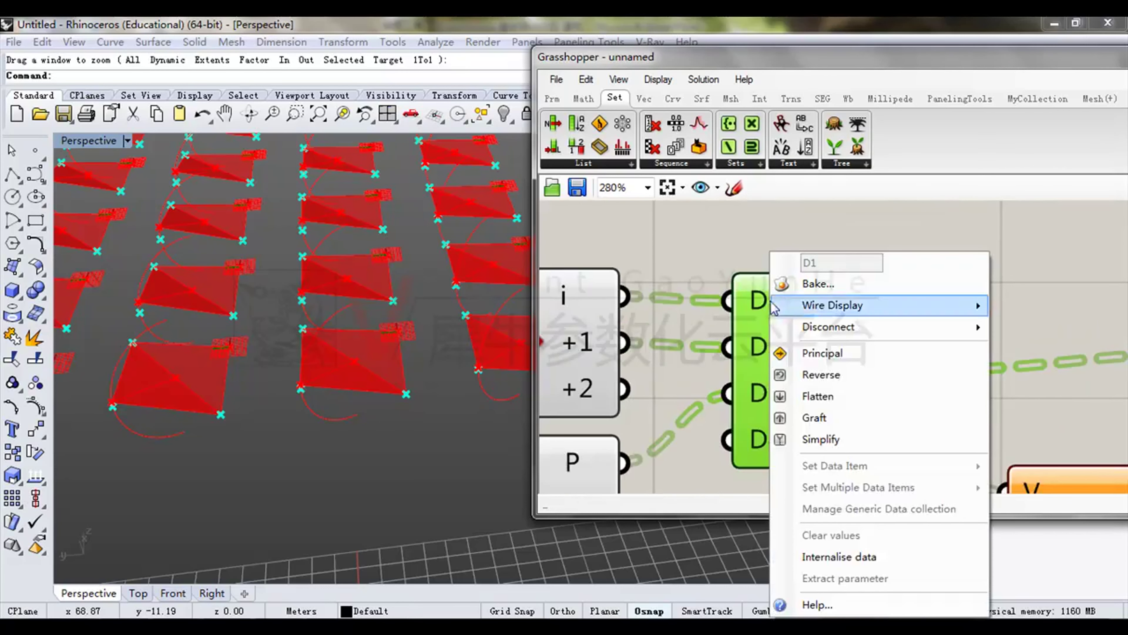
click(822, 439)
right_click(761, 346)
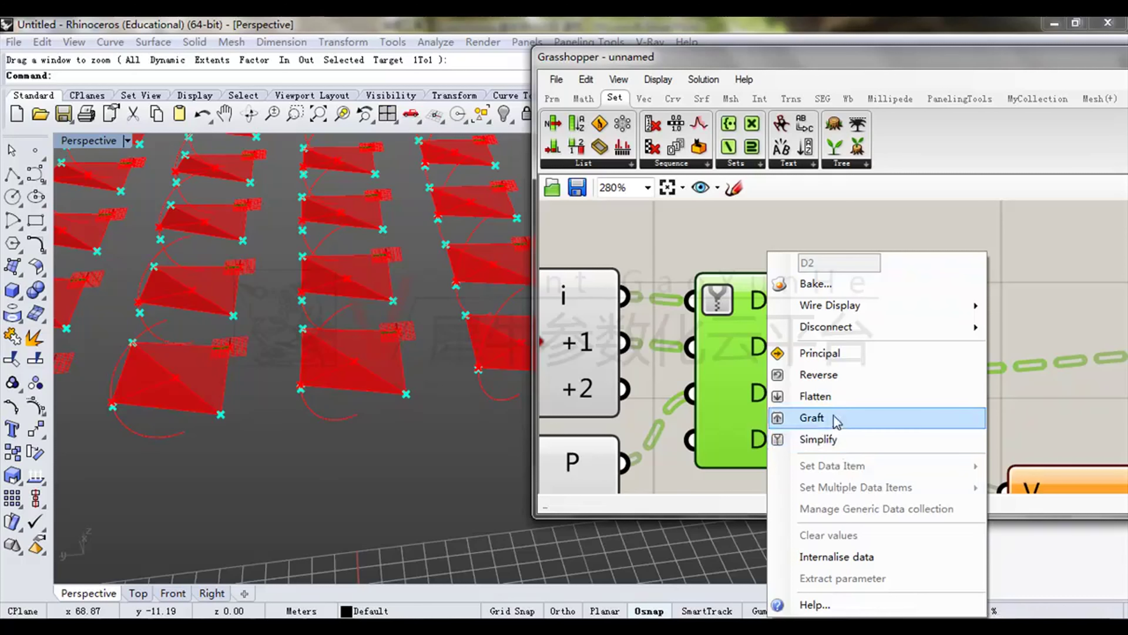
click(826, 439)
right_click(760, 394)
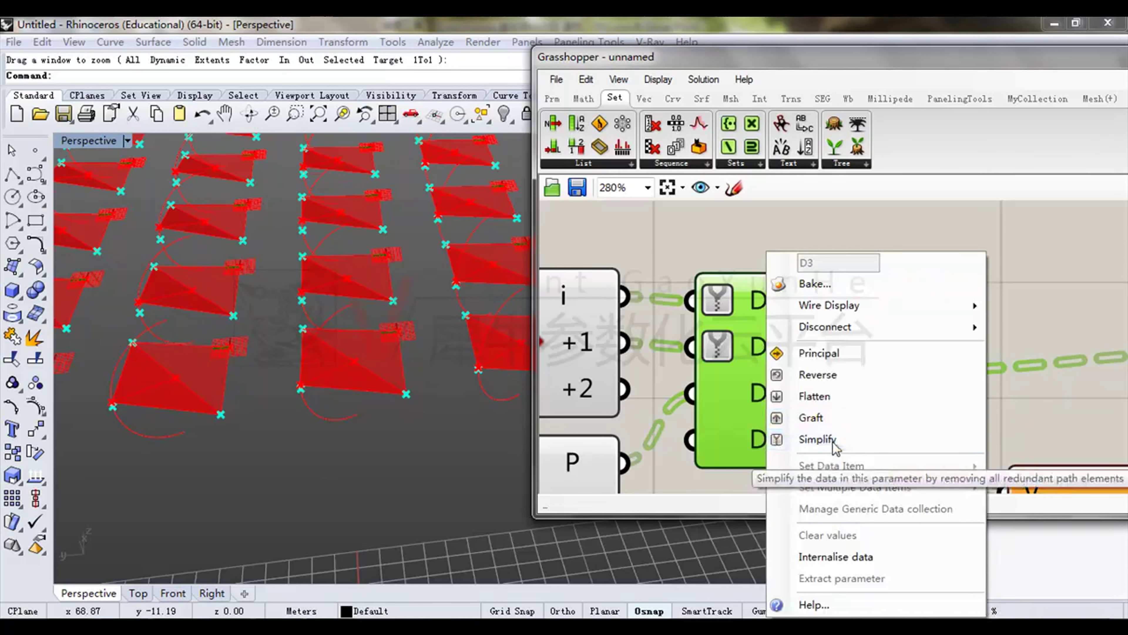
click(817, 439)
Examine the closed polylines in the viewport and the merged point branches in the panel.
scroll(819, 371, down, 2)
mouse_move(408, 390)
right_down()
mouse_move(461, 252)
mouse_move(521, 315)
mouse_move(407, 371)
right_up()
scroll(811, 317, down, 2)
right_drag(1024, 316, 889, 315)
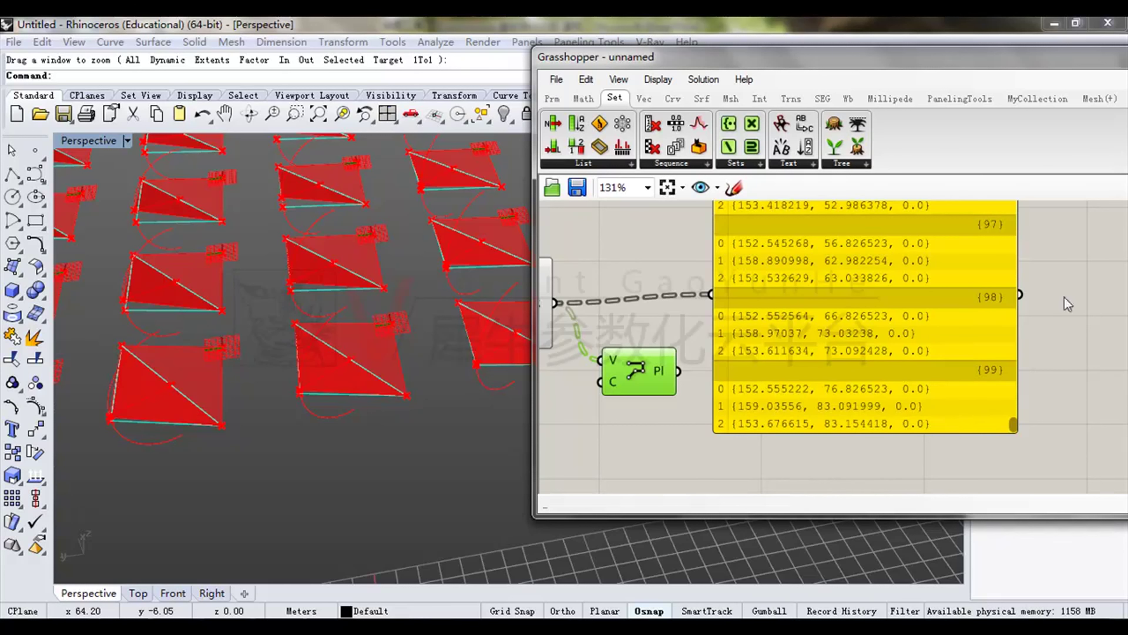
right_drag(708, 309, 969, 327)
scroll(906, 297, down, 3)
scroll(970, 330, up, 2)
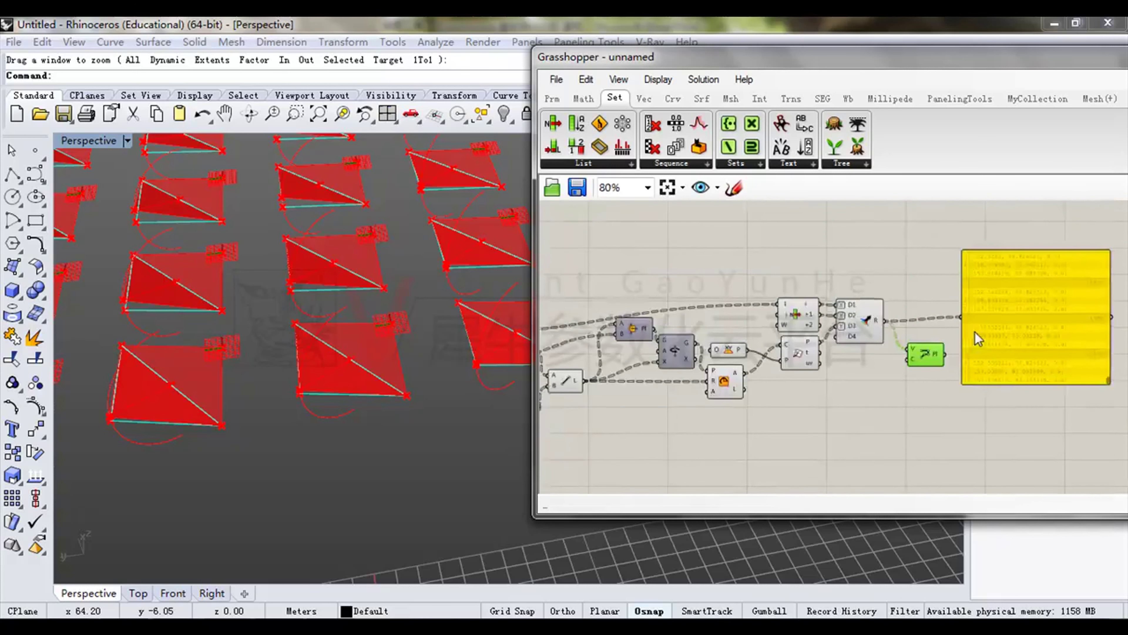
Turn off the preview of the folding, arc, intersection and Merge components upstream of the PolyLine, leaving the PolyLine visible.
scroll(836, 267, down, 1)
right_drag(835, 266, 926, 274)
drag(889, 260, 673, 387)
middle_click(741, 324)
click(774, 354)
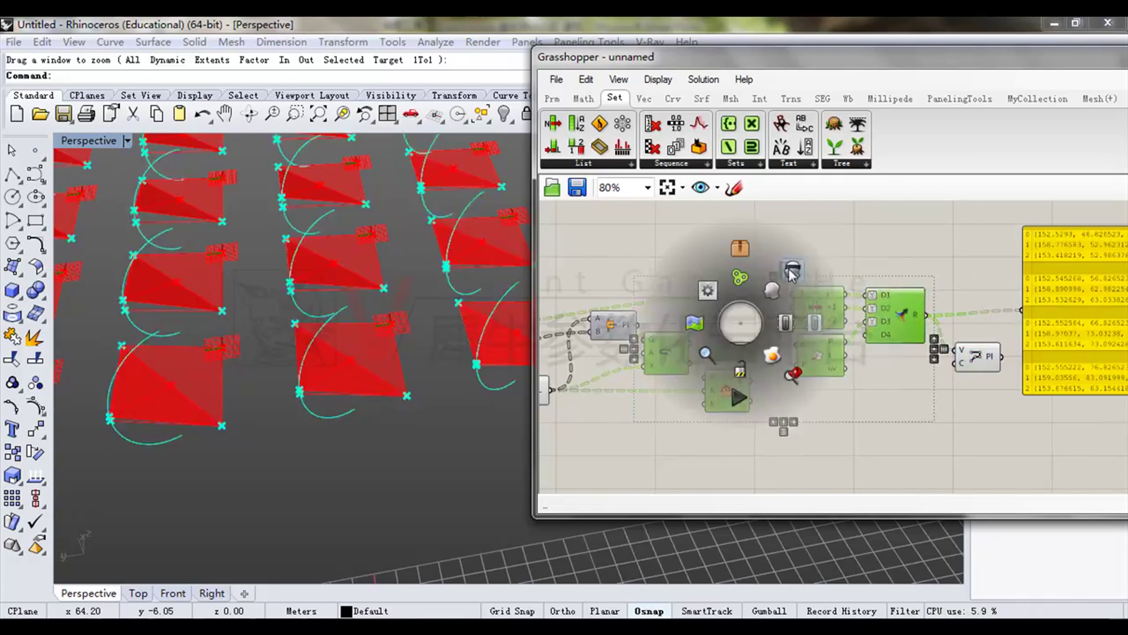
scroll(782, 377, down, 3)
right_drag(764, 419, 851, 349)
drag(908, 409, 550, 228)
middle_click(765, 292)
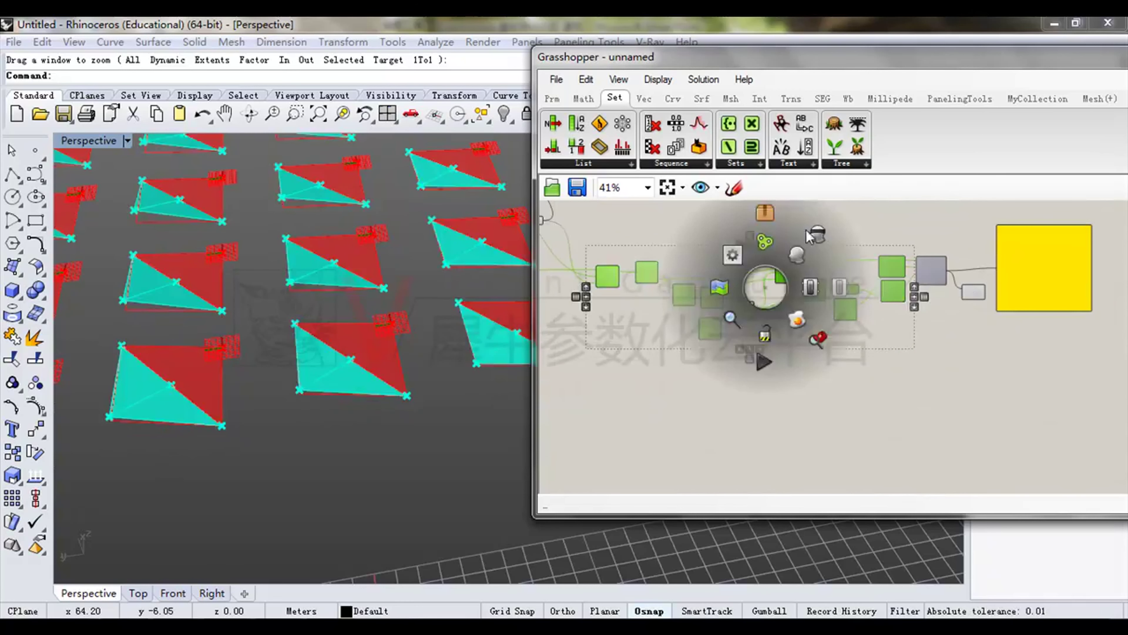
click(799, 323)
click(871, 326)
Move the points panel farther from the Merge and shift the PolyLine slightly away from it.
right_drag(978, 292, 755, 286)
scroll(806, 265, up, 2)
drag(888, 270, 1065, 287)
drag(728, 303, 744, 317)
Add a Brep Edges component beside the Orient of the flat triangles and feed it the Orient's geometry output.
right_drag(771, 311, 857, 368)
scroll(857, 371, up, 1)
right_drag(829, 307, 1057, 312)
scroll(1057, 312, down, 4)
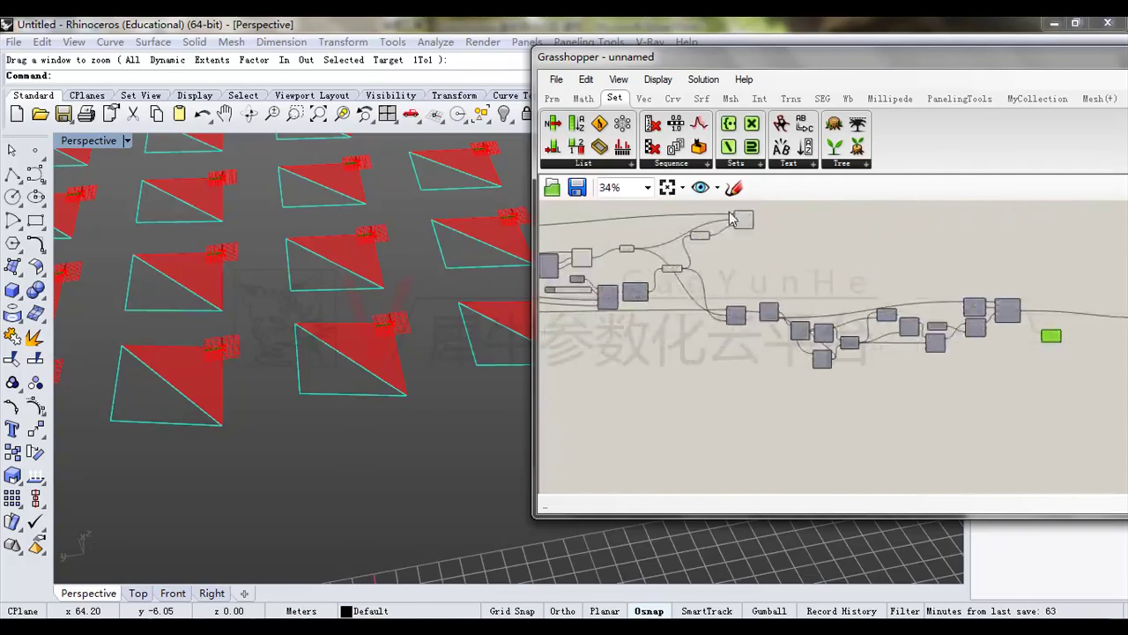
scroll(730, 213, up, 3)
right_drag(764, 242, 763, 264)
click(767, 263)
right_drag(842, 291, 799, 350)
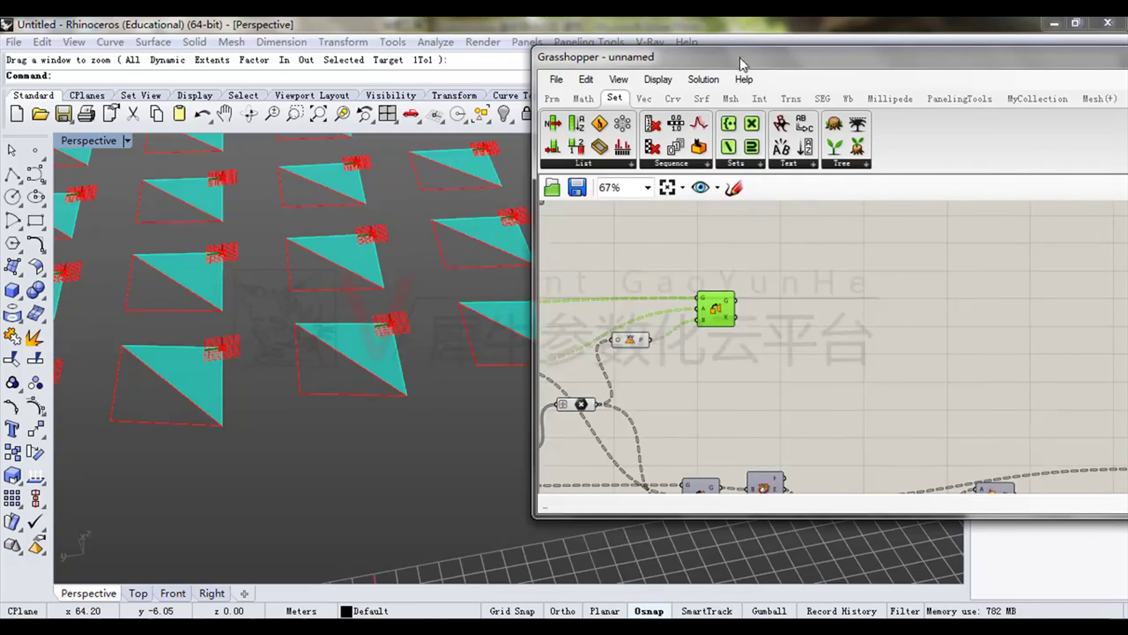
drag(745, 64, 574, 62)
scroll(648, 323, up, 2)
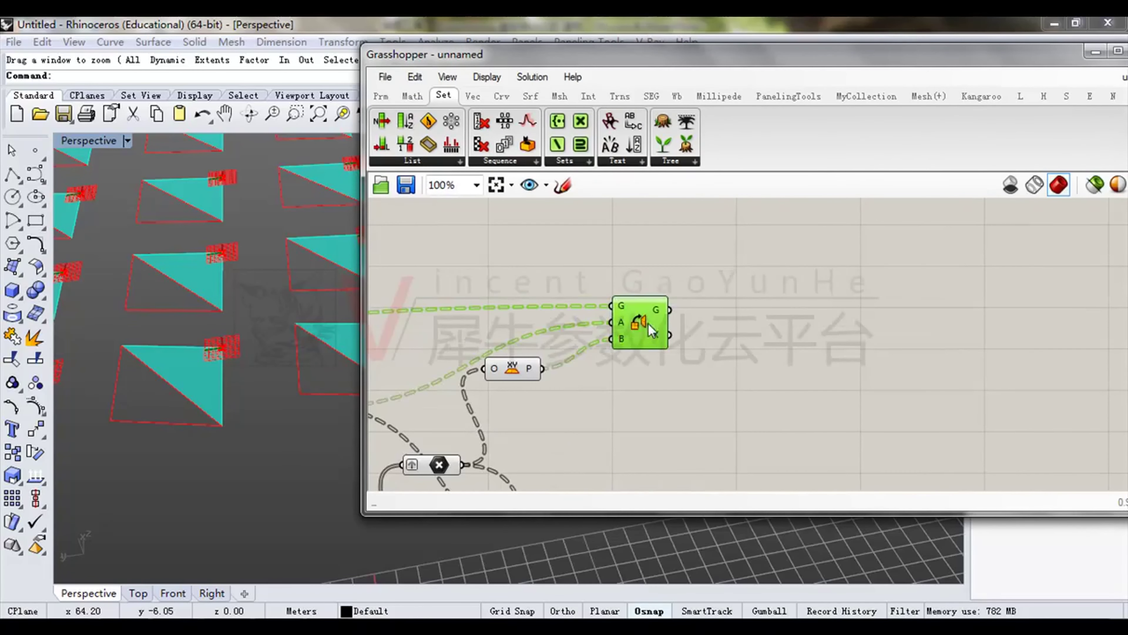
click(501, 97)
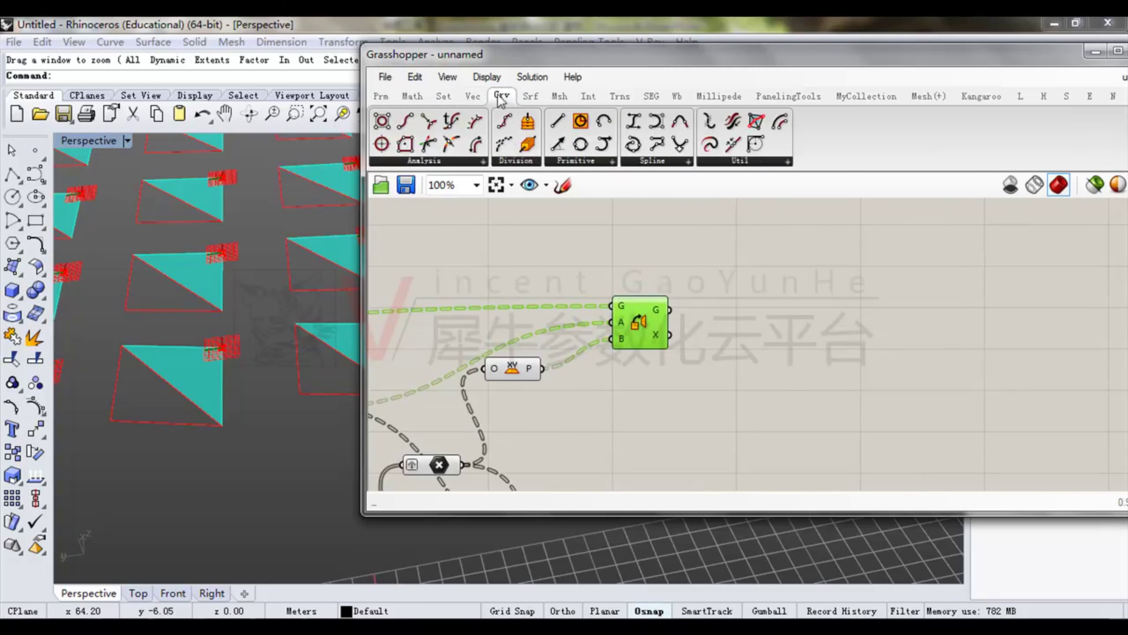
click(530, 97)
drag(381, 120, 773, 310)
right_drag(695, 330, 662, 365)
scroll(663, 365, up, 1)
drag(630, 343, 760, 328)
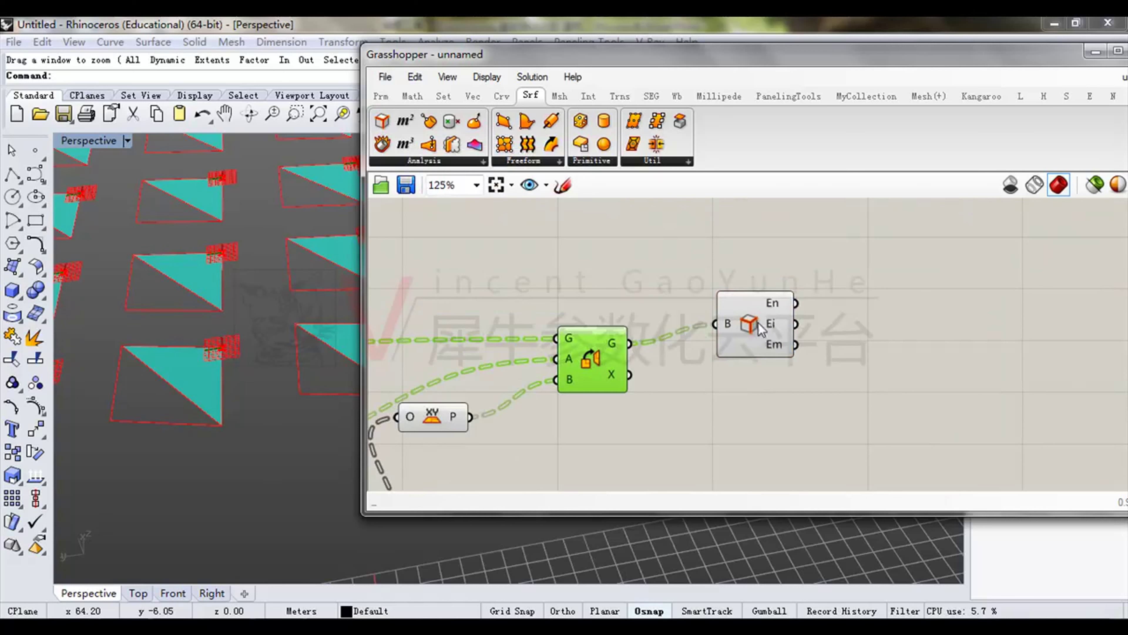
mouse_move(772, 307)
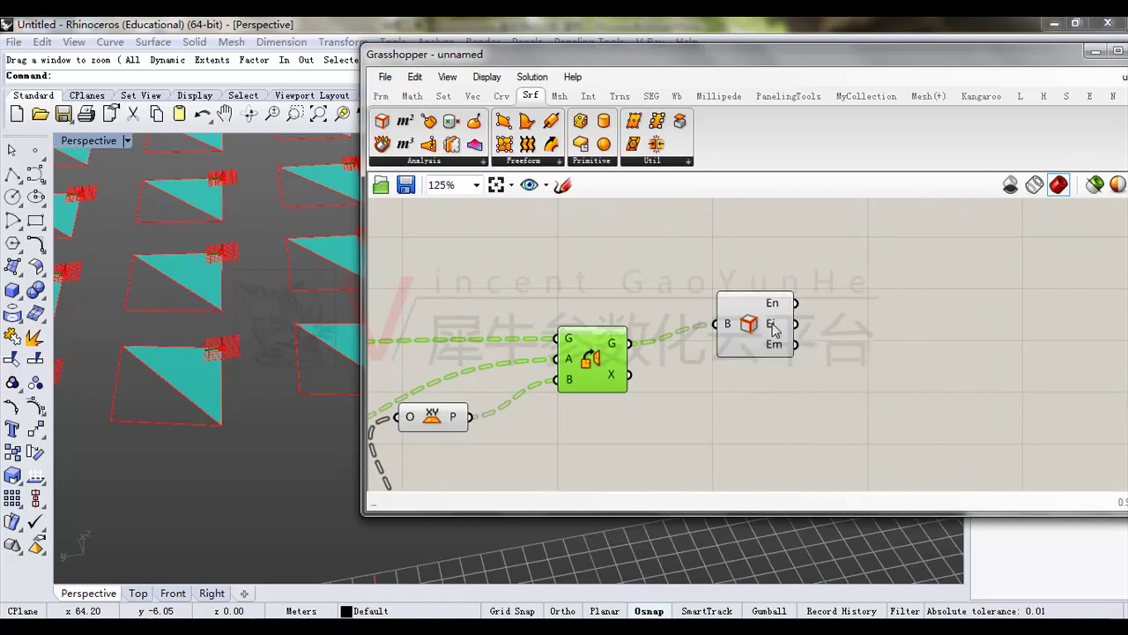
drag(773, 307, 953, 286)
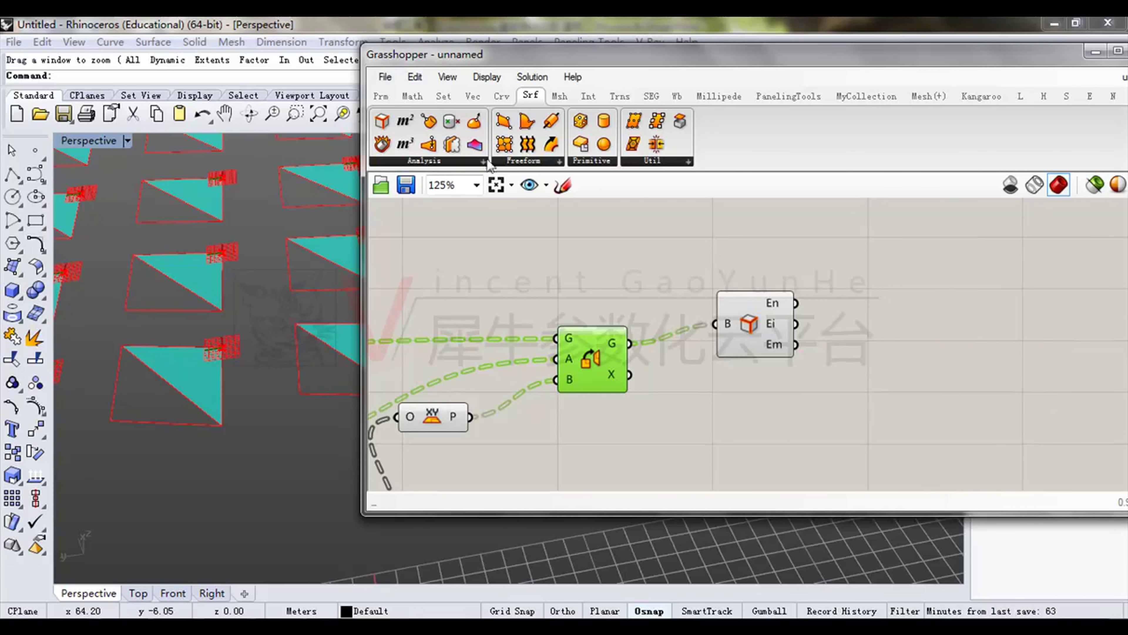
Add a Curve parameter fed by the Brep Edges' En output and turn off the Brep Edges preview.
click(379, 101)
click(433, 118)
click(892, 286)
drag(797, 303, 862, 287)
click(753, 302)
middle_click(742, 284)
click(774, 253)
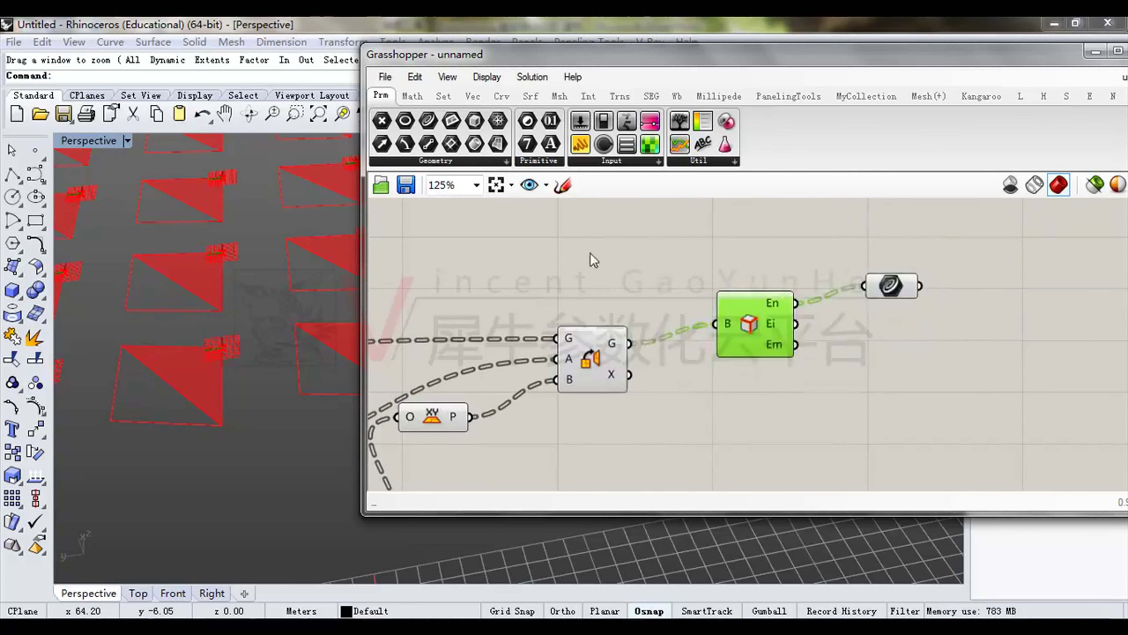
Turn off the preview of the Orient and its source and target plane components, keeping the Curve parameter visible.
click(613, 245)
scroll(661, 274, down, 4)
right_drag(661, 273, 737, 261)
drag(784, 251, 578, 416)
middle_click(702, 302)
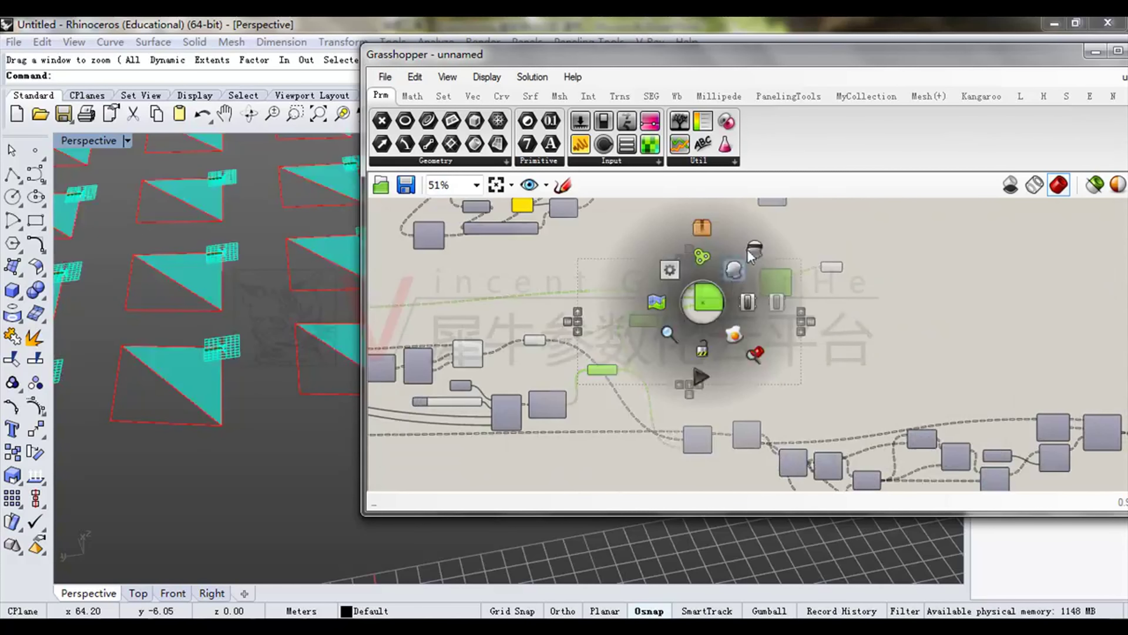
click(737, 268)
right_drag(688, 287, 742, 297)
drag(716, 269, 405, 439)
middle_click(627, 313)
click(679, 261)
Move the Curve parameter beside the Merge, place the PolyLine directly beneath it, and select both.
click(745, 241)
right_drag(893, 282, 628, 300)
drag(626, 298, 948, 352)
right_drag(1005, 387, 745, 352)
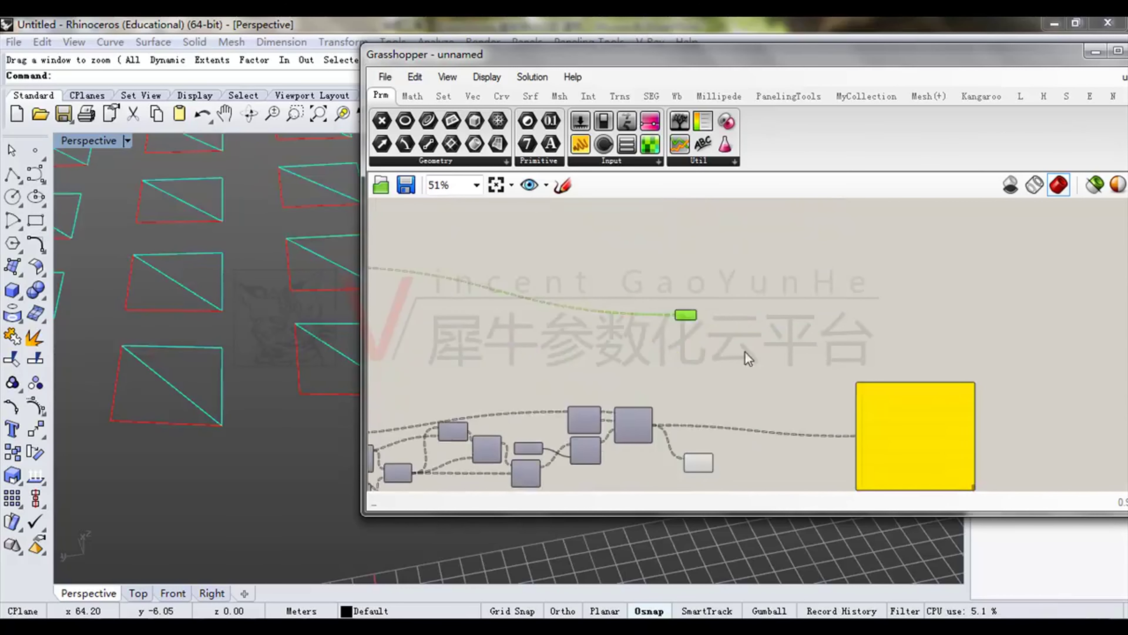
scroll(705, 415, up, 4)
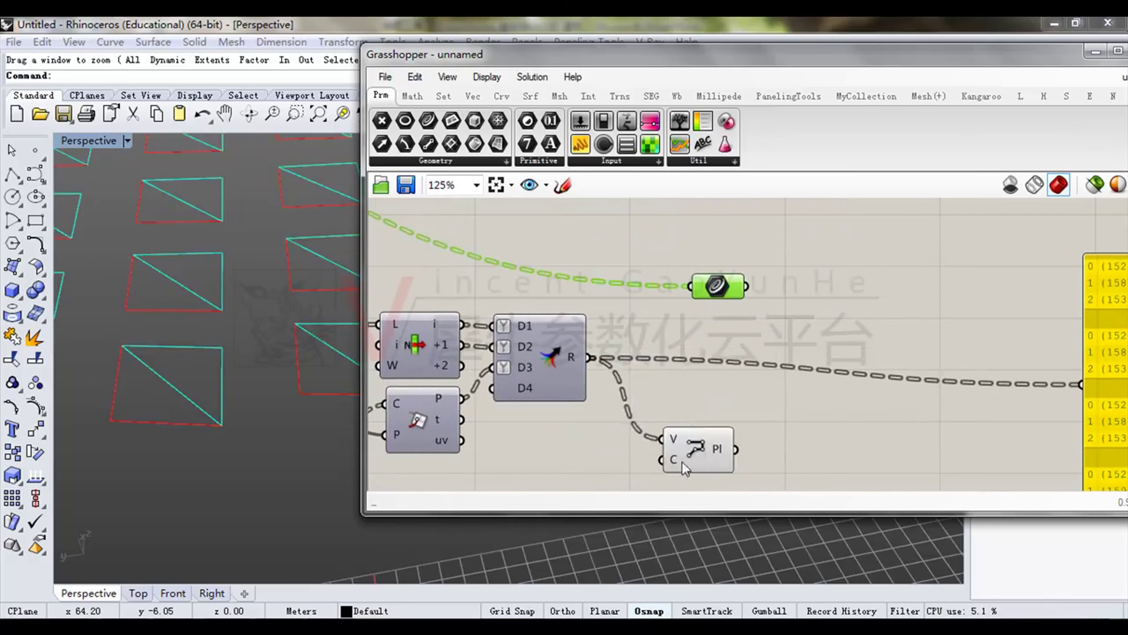
drag(682, 461, 710, 335)
drag(757, 252, 713, 333)
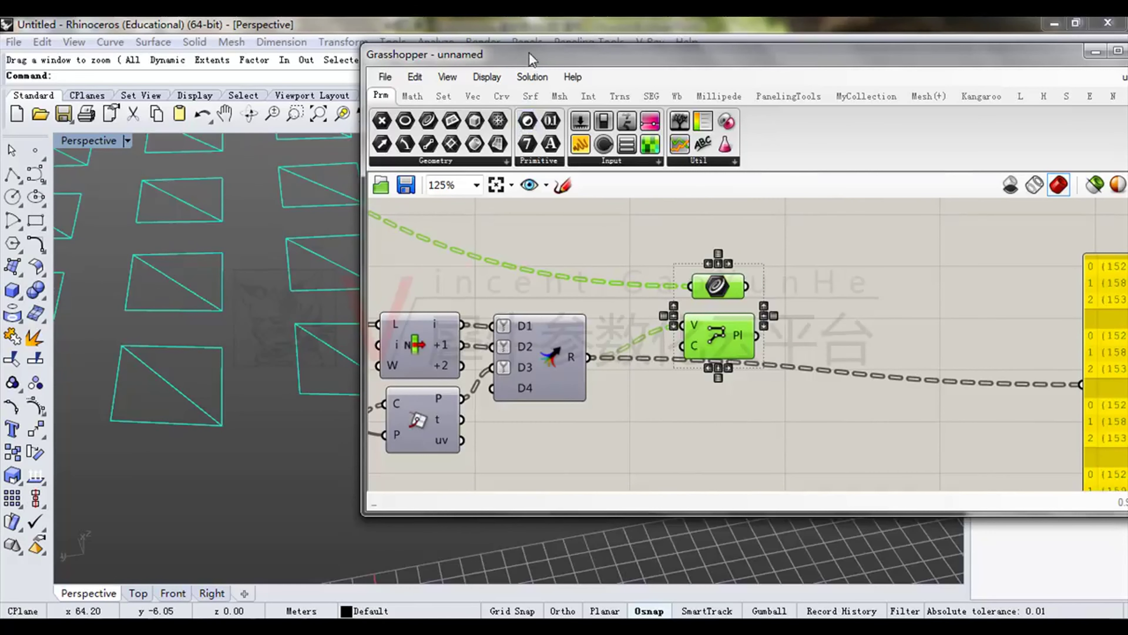
Examine in the Front view whether the flattened triangle outlines all lie on the XY plane.
drag(532, 59, 910, 76)
scroll(559, 290, down, 5)
right_drag(559, 290, 543, 307)
double_click(86, 142)
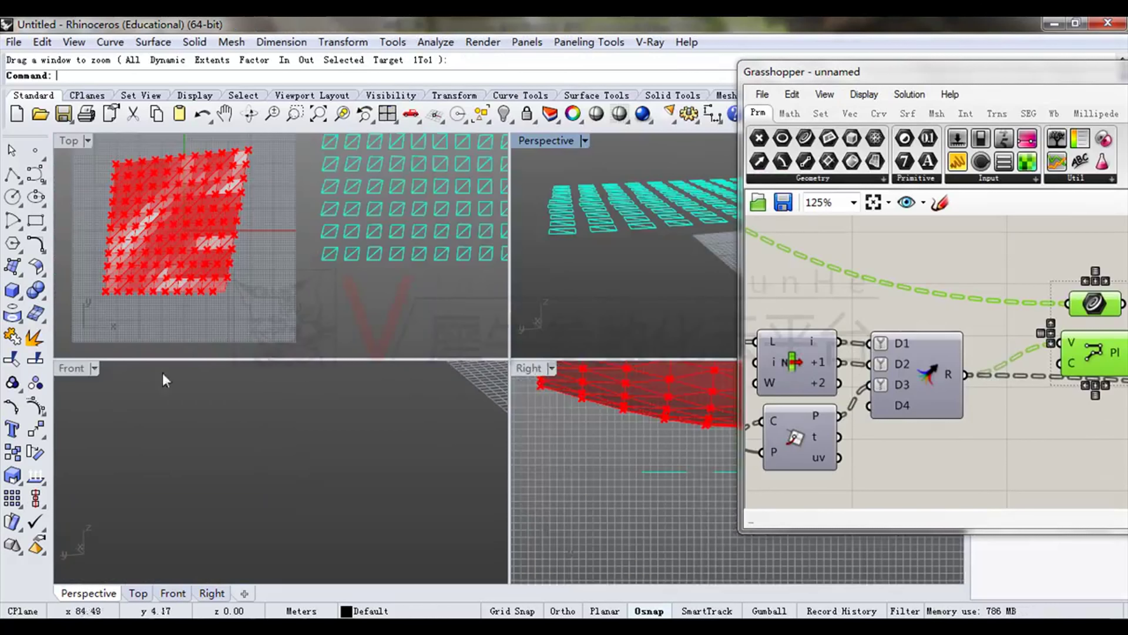
double_click(78, 369)
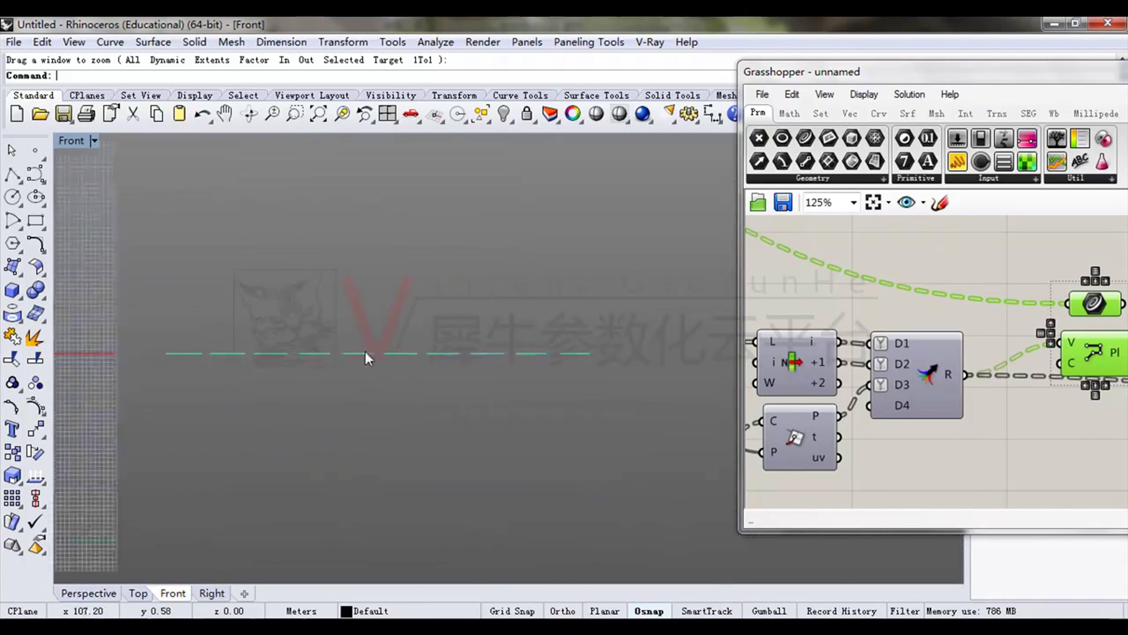
scroll(604, 340, down, 2)
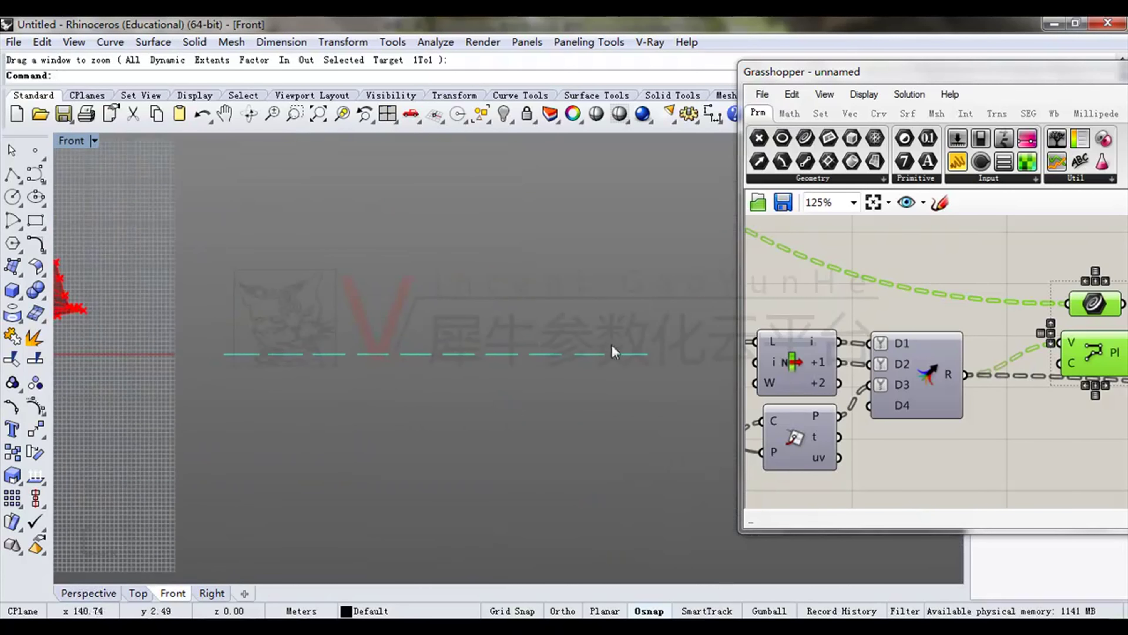
scroll(365, 374, up, 4)
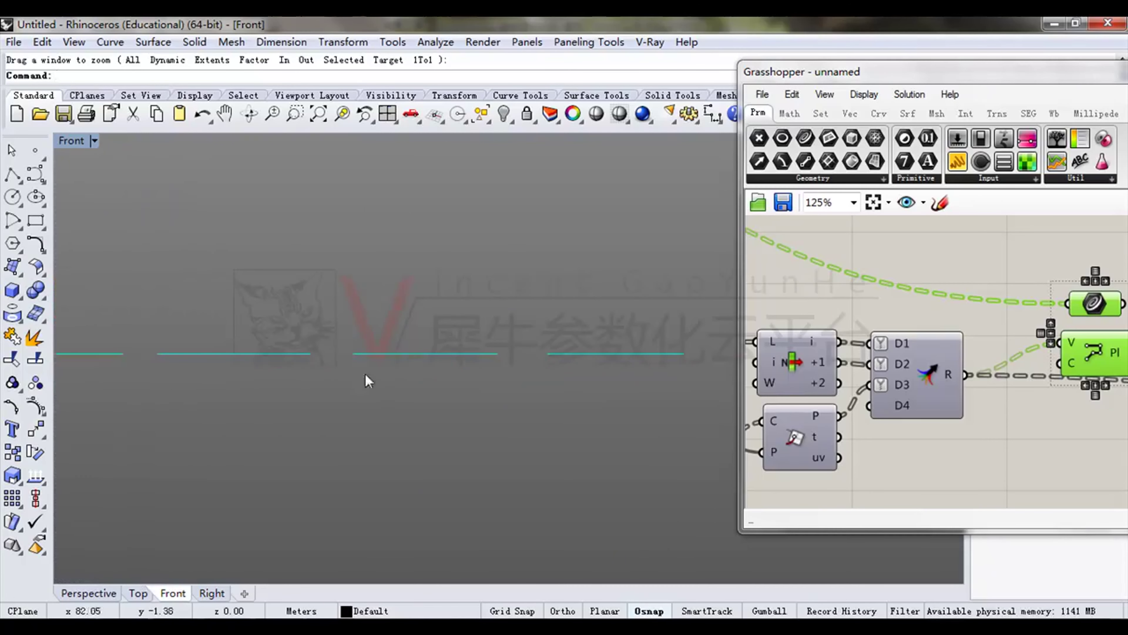
scroll(384, 317, down, 6)
scroll(984, 288, down, 8)
Turn on the preview of the earlier three-input Orient component and examine its geometry in the Front view.
right_drag(1017, 311, 880, 328)
click(918, 391)
right_drag(753, 354, 983, 346)
scroll(977, 354, up, 4)
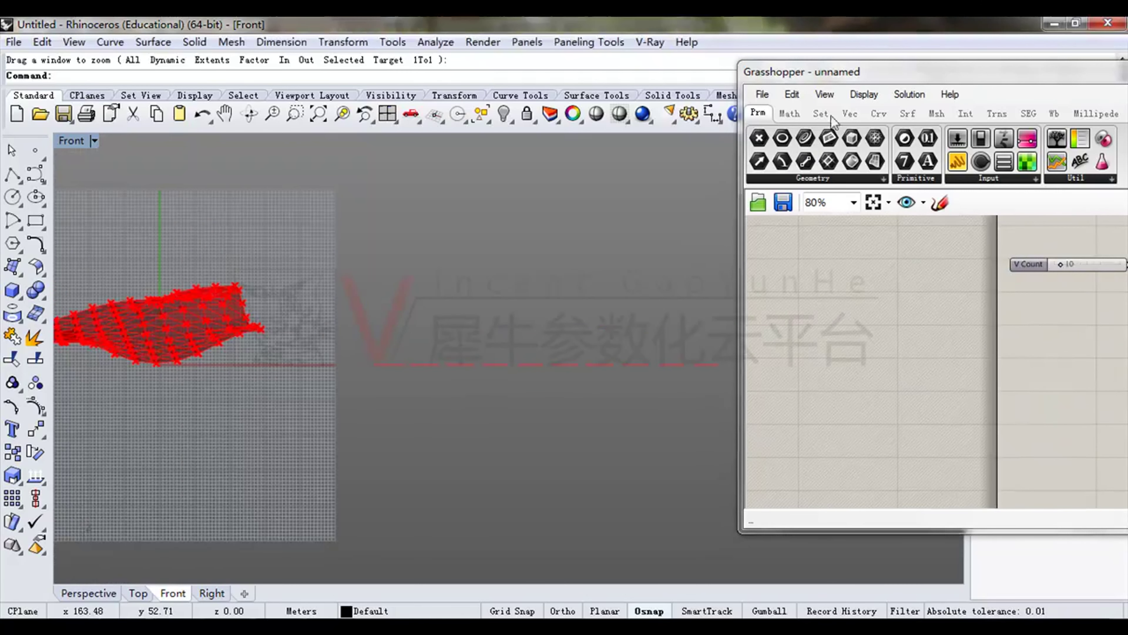
drag(844, 71, 398, 49)
scroll(665, 356, down, 5)
right_drag(665, 356, 489, 361)
scroll(719, 301, up, 4)
right_drag(773, 386, 612, 340)
right_drag(727, 434, 662, 360)
scroll(661, 359, up, 3)
click(725, 401)
drag(620, 58, 926, 63)
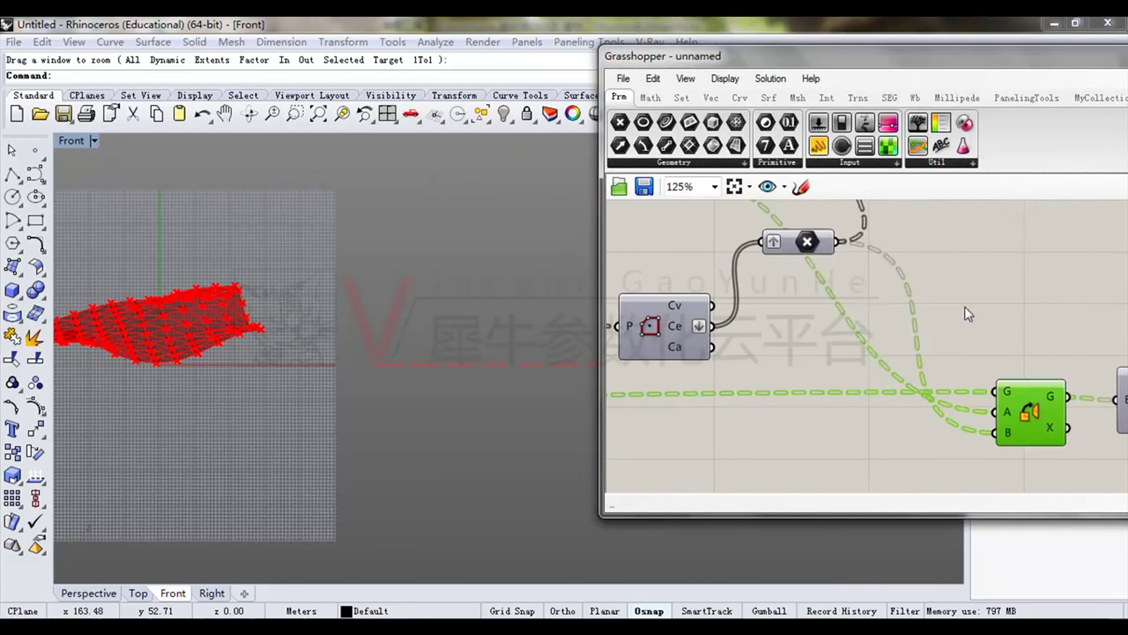
middle_click(964, 307)
click(994, 273)
right_drag(386, 292, 180, 278)
scroll(412, 315, up, 10)
Turn that Orient's preview off again and check the selected PolyLine's outlines in the Front view.
middle_click(1012, 287)
click(1068, 242)
right_drag(1059, 270, 941, 280)
scroll(941, 280, down, 9)
right_drag(1084, 295, 899, 289)
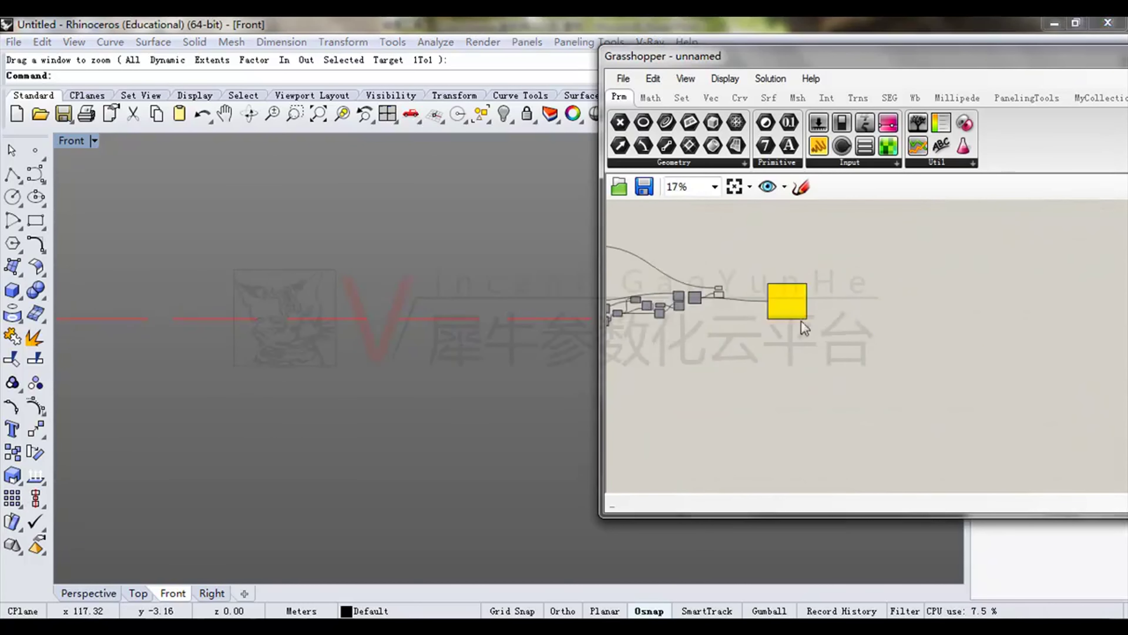
scroll(715, 278, up, 5)
right_drag(389, 317, 544, 382)
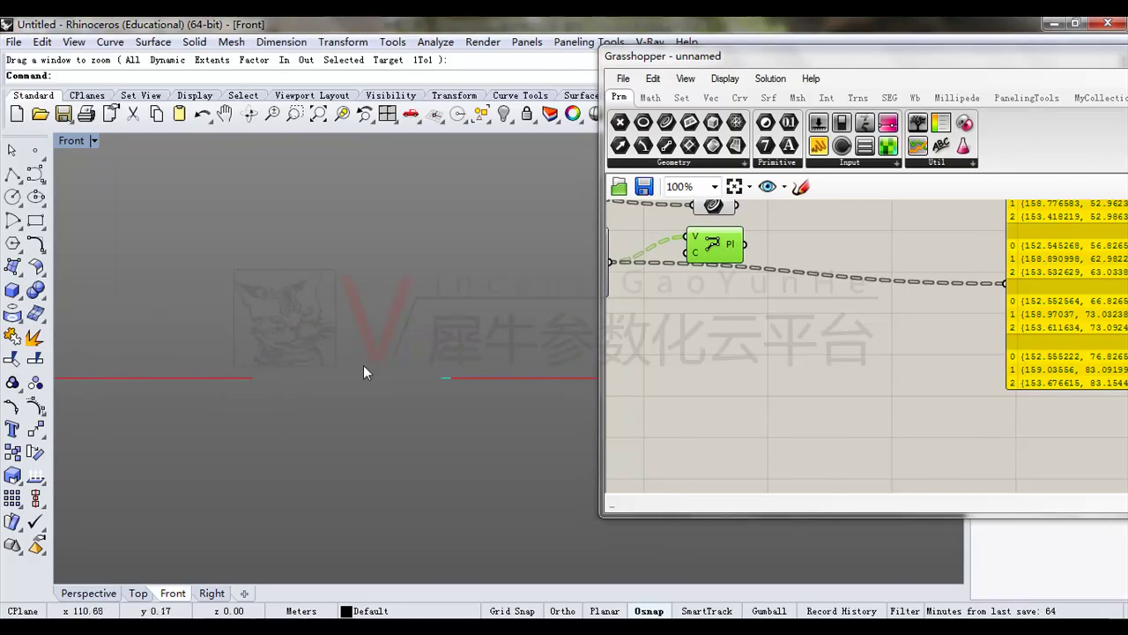
Return to the Perspective view and examine the flattened panel grid with the Curve parameter and PolyLine selected.
double_click(78, 142)
double_click(529, 149)
right_drag(529, 149, 420, 320)
scroll(426, 296, down, 4)
right_drag(760, 311, 811, 406)
drag(675, 400, 826, 282)
middle_click(825, 282)
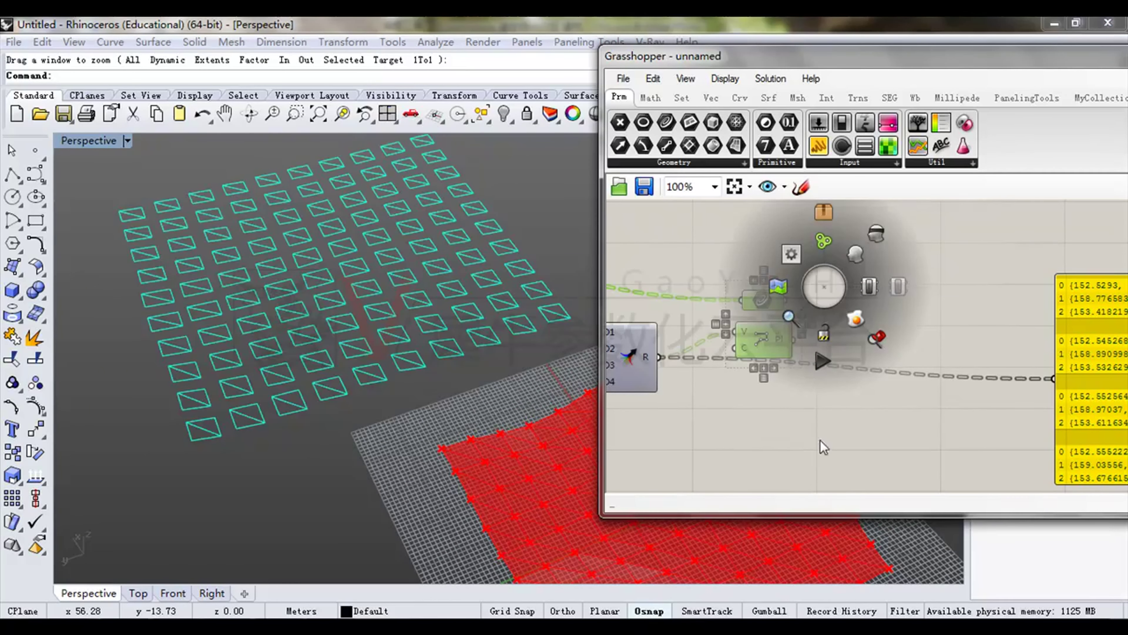
right_drag(385, 302, 322, 262)
click(856, 364)
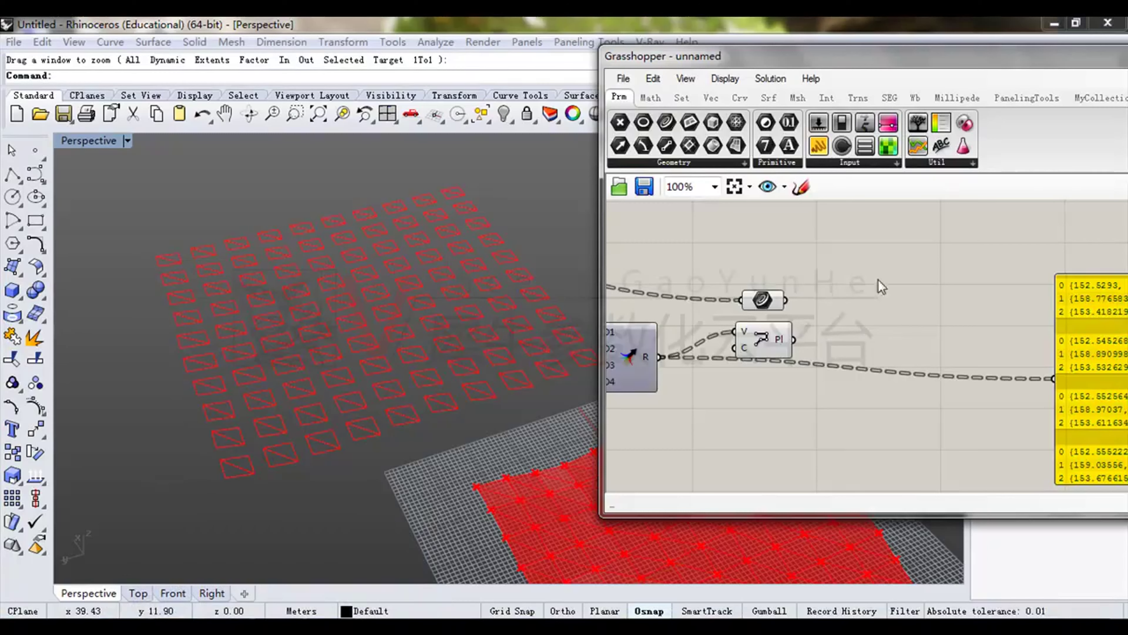
Inspect which triangle outlines the PolyLine alone contributes to the flattened panels.
right_drag(878, 279, 905, 265)
drag(820, 53, 738, 51)
right_drag(721, 259, 827, 261)
scroll(826, 261, up, 2)
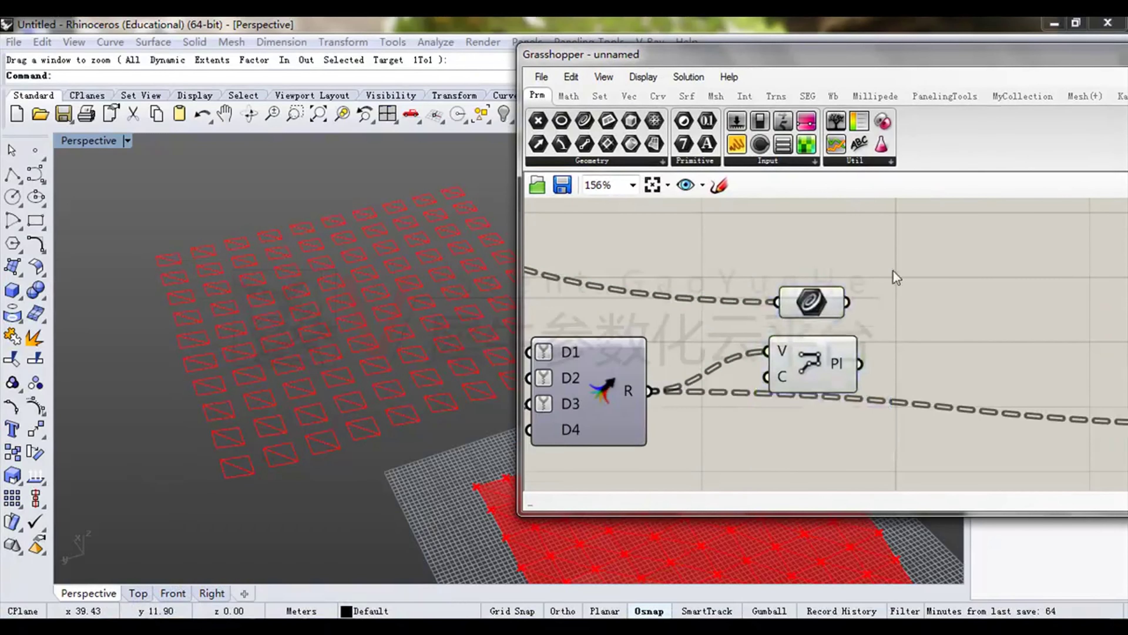
scroll(829, 316, down, 3)
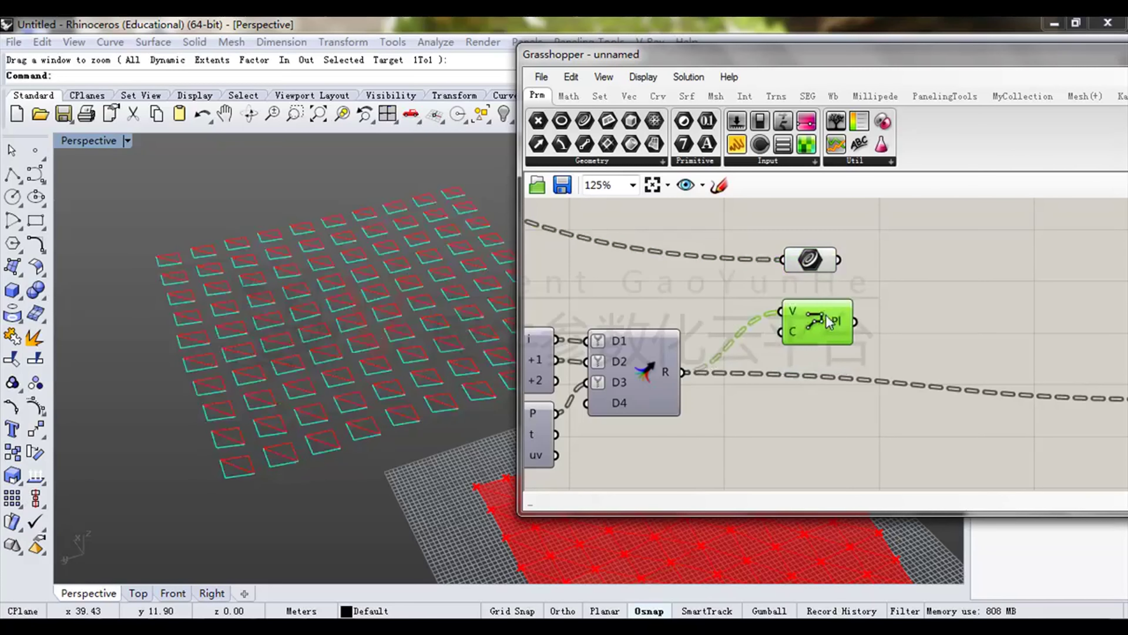
right_drag(882, 330, 914, 283)
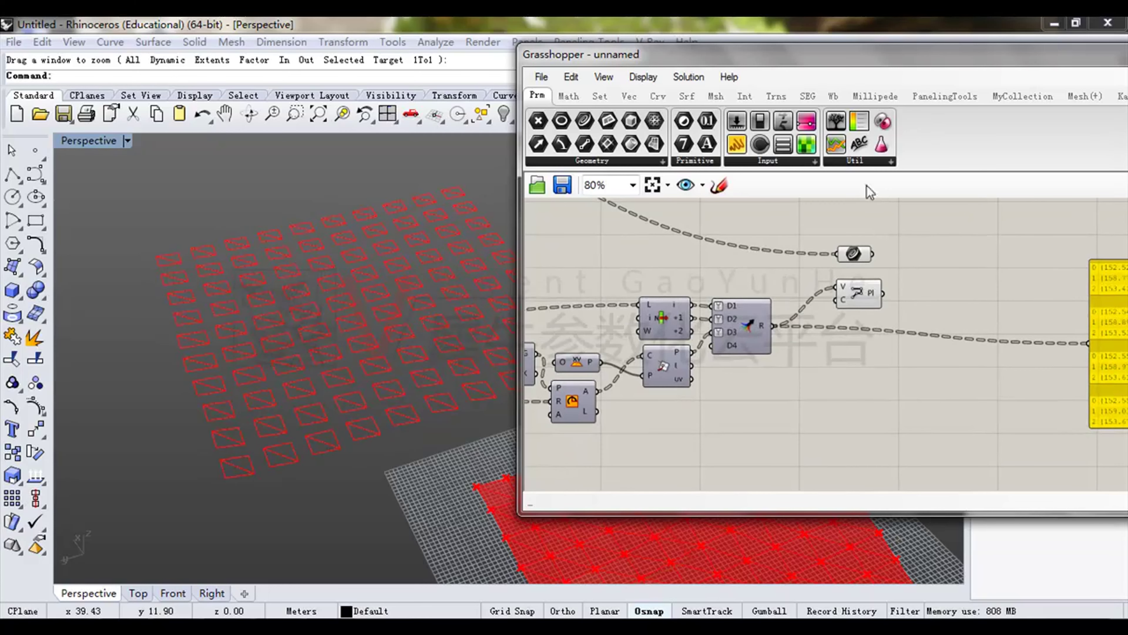
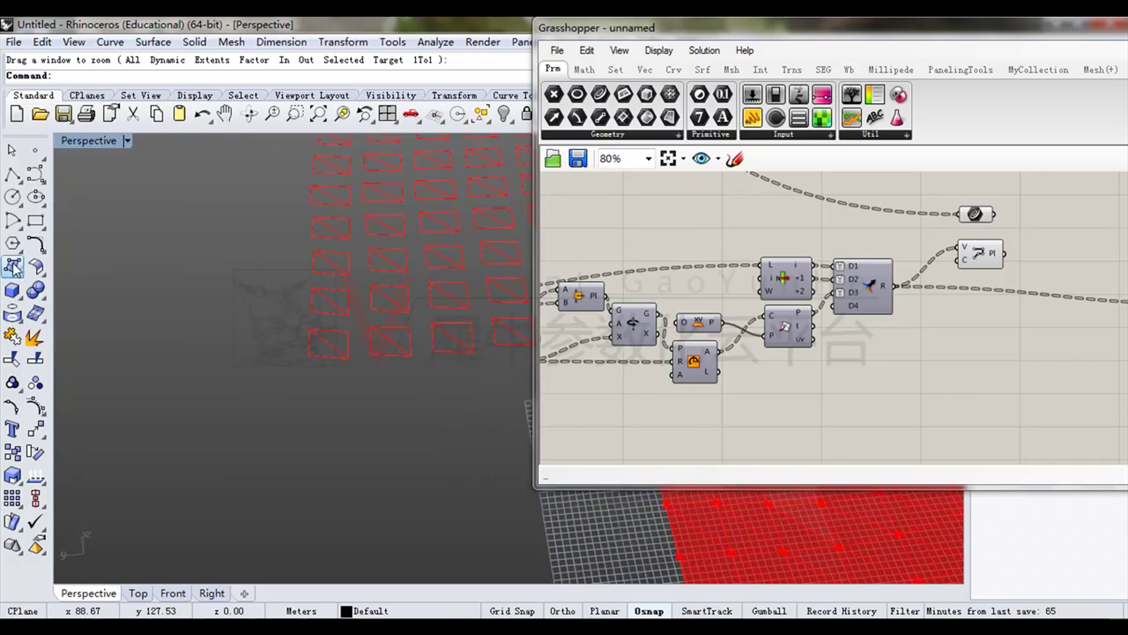
Draw a rectangular plane surface in the empty area beside the flattened panels.
click(13, 266)
click(176, 275)
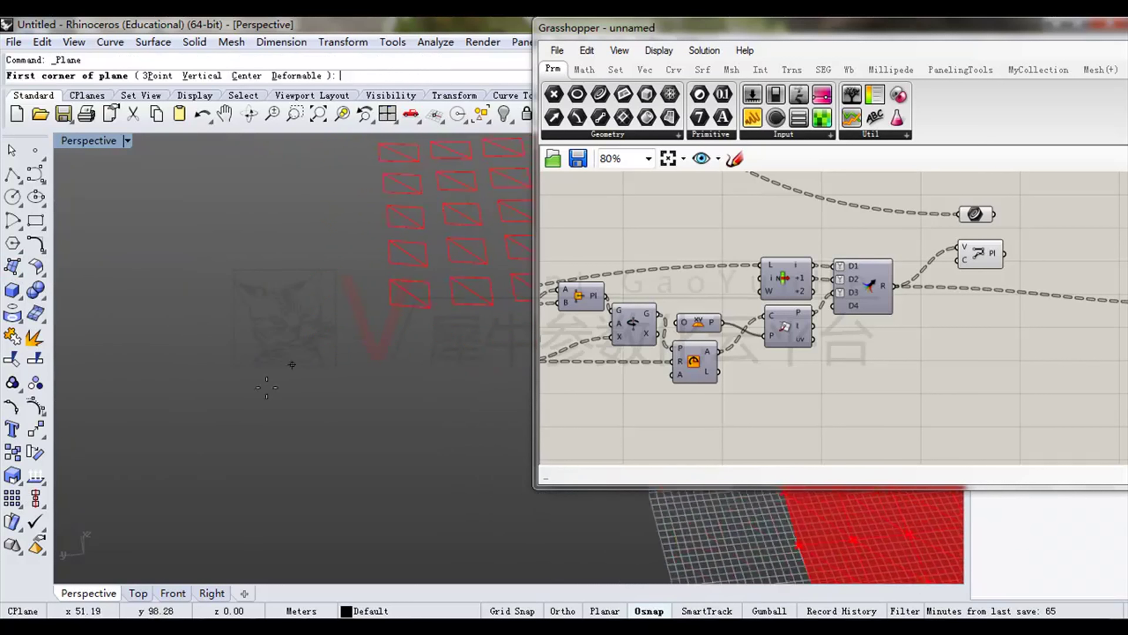
click(244, 364)
click(333, 427)
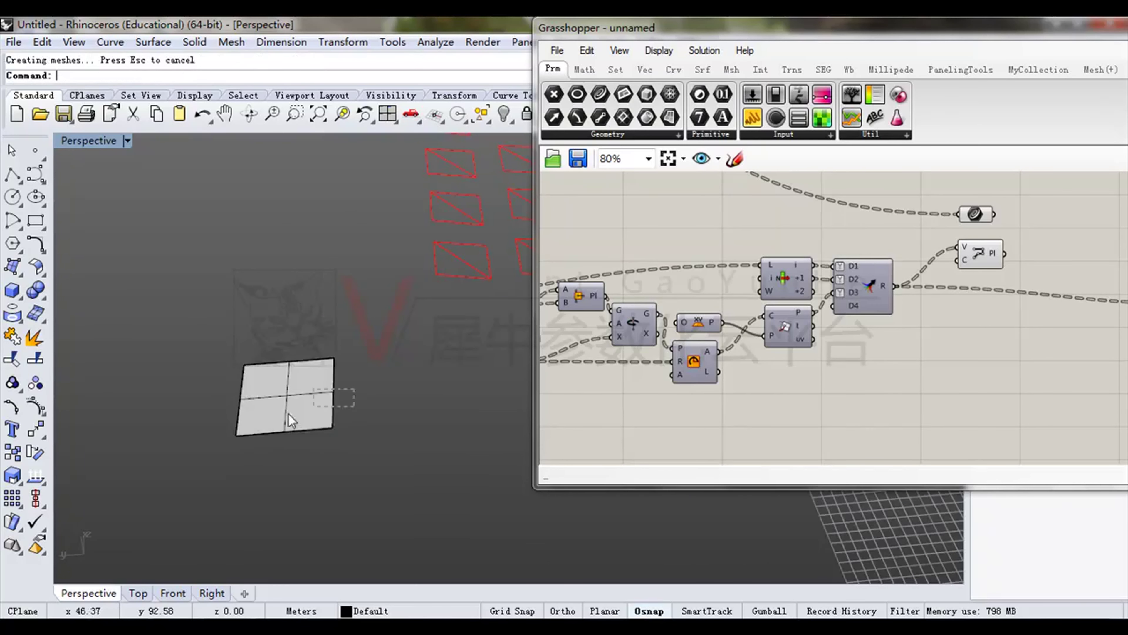
Rebuild the new plane surface with 6 by 6 control points and degree 3 in both directions.
click(299, 356)
right_drag(289, 309, 272, 378)
scroll(296, 381, up, 4)
scroll(284, 397, up, 4)
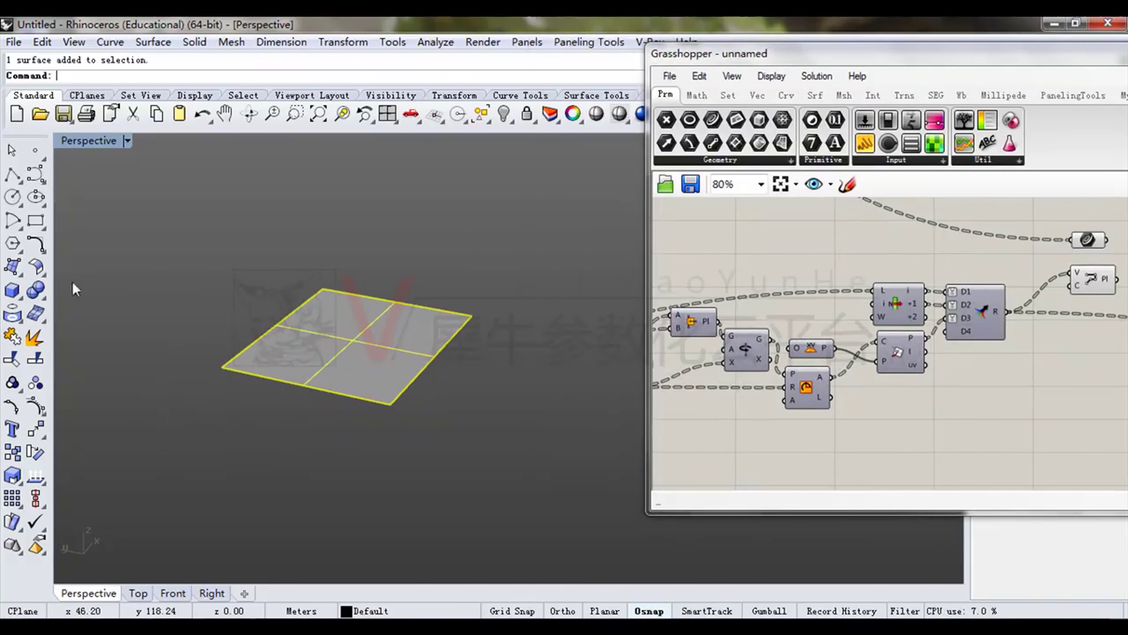
click(37, 269)
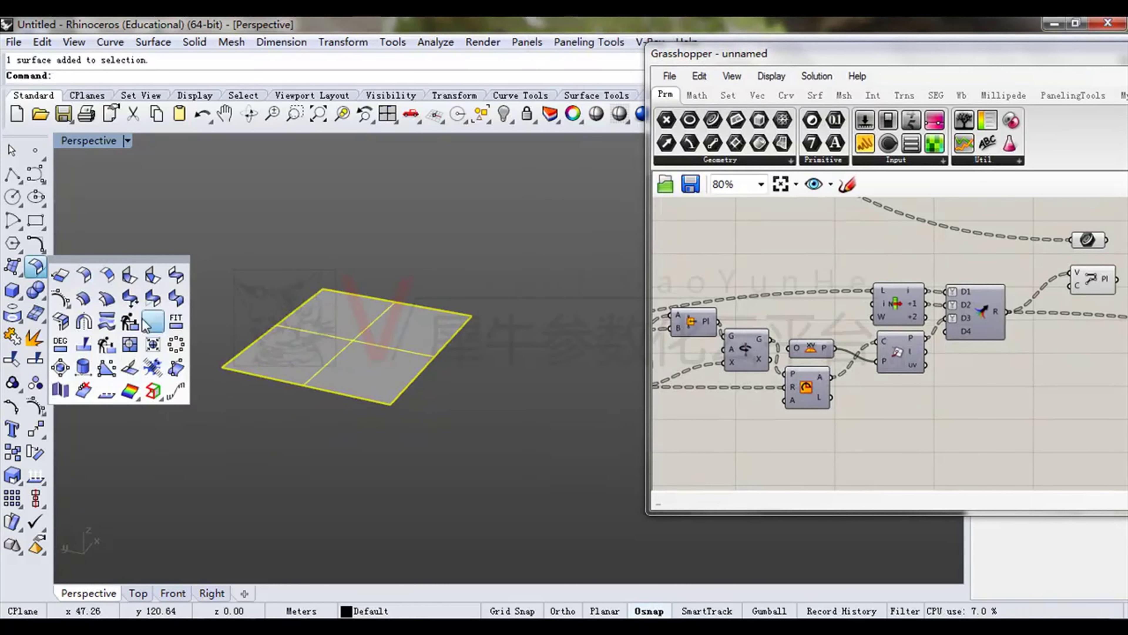
click(128, 321)
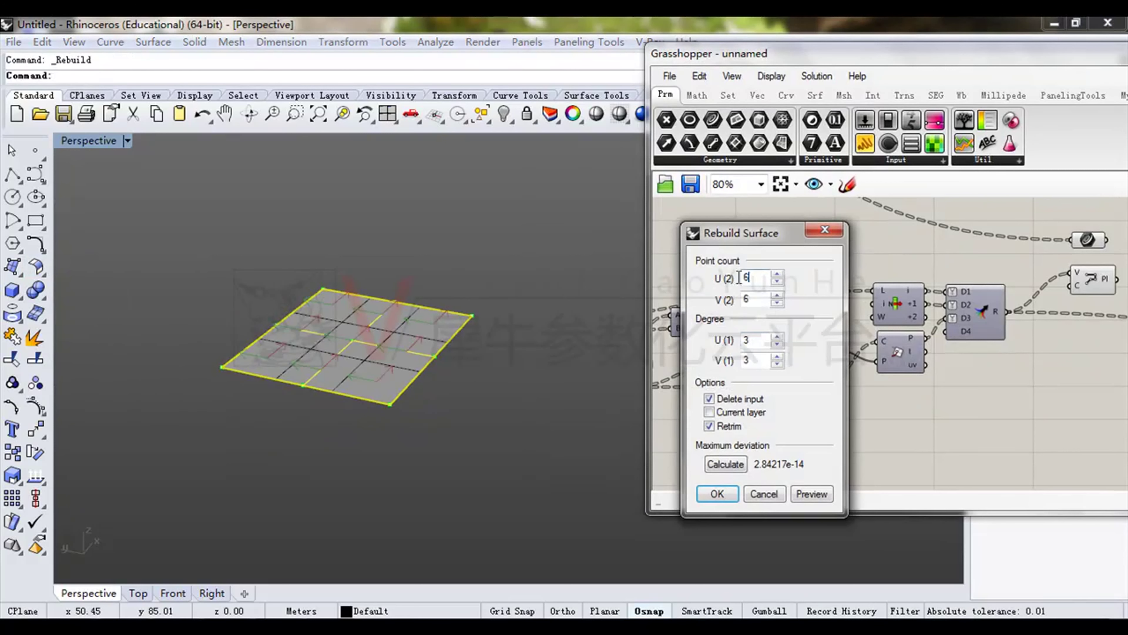
click(716, 494)
Turn on the rebuilt surface's control points and zoom to all of them.
click(42, 415)
right_drag(372, 370, 405, 366)
drag(464, 218, 151, 437)
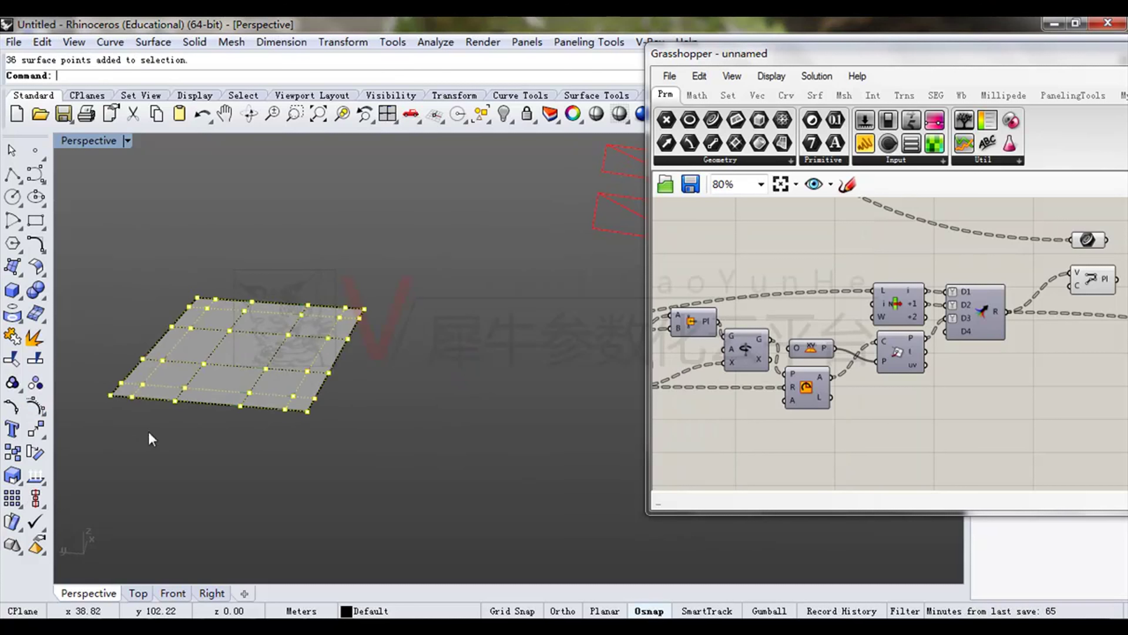
shift+right_drag(443, 201, 453, 170)
text(zs)
key(Return)
right_drag(452, 322, 480, 309)
scroll(534, 317, down, 4)
click(560, 278)
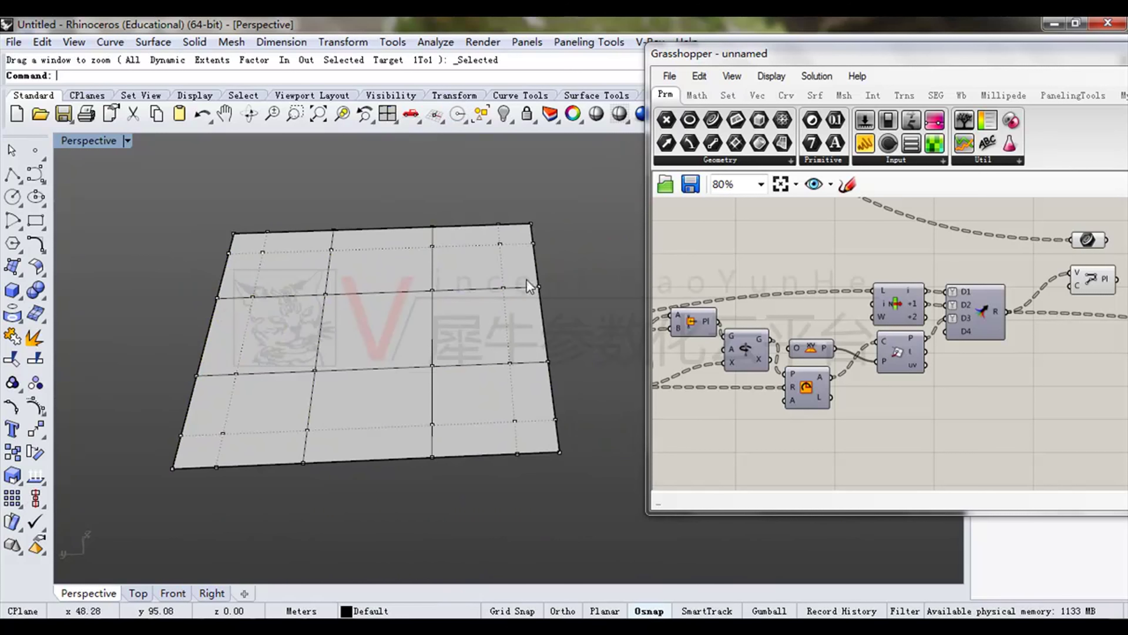
Shift selected control-point rows of the rebuilt plane vertically to form a wavy panel, and turn off its control points.
drag(180, 284, 597, 386)
shift+drag(299, 482, 272, 498)
right_drag(410, 385, 417, 371)
ctrl+drag(432, 364, 478, 244)
right_drag(461, 315, 466, 338)
scroll(465, 334, down, 5)
key(Escape)
right_drag(453, 382, 365, 327)
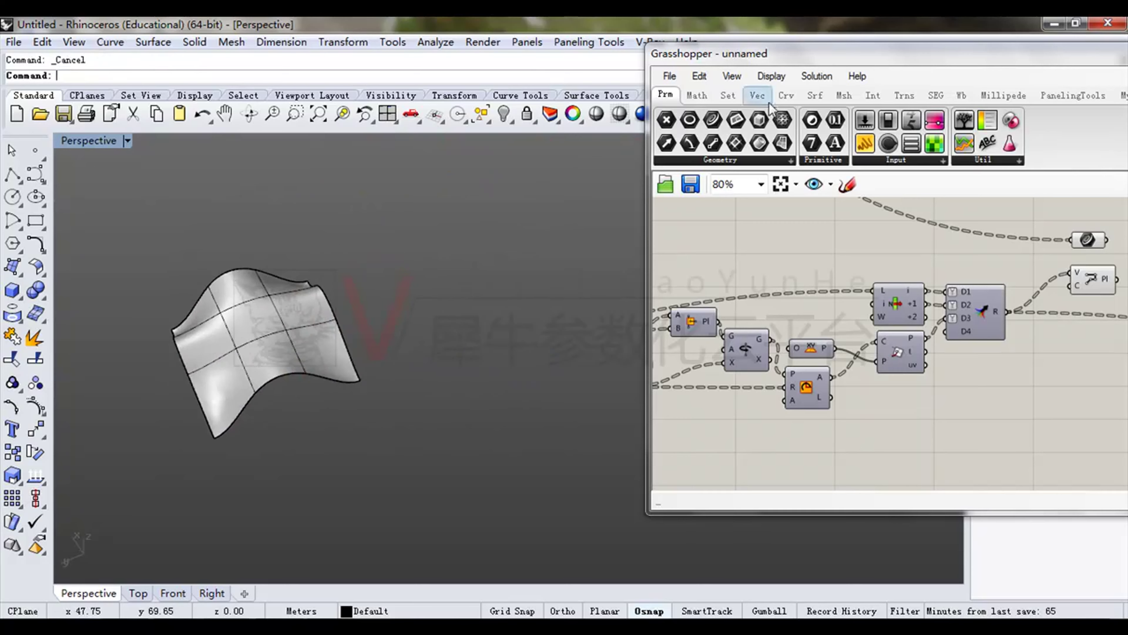
Add a Surface parameter near the start of the Grasshopper definition and connect the base surface parameter to it.
drag(688, 52, 517, 64)
scroll(815, 253, down, 5)
scroll(815, 262, down, 7)
scroll(777, 318, up, 7)
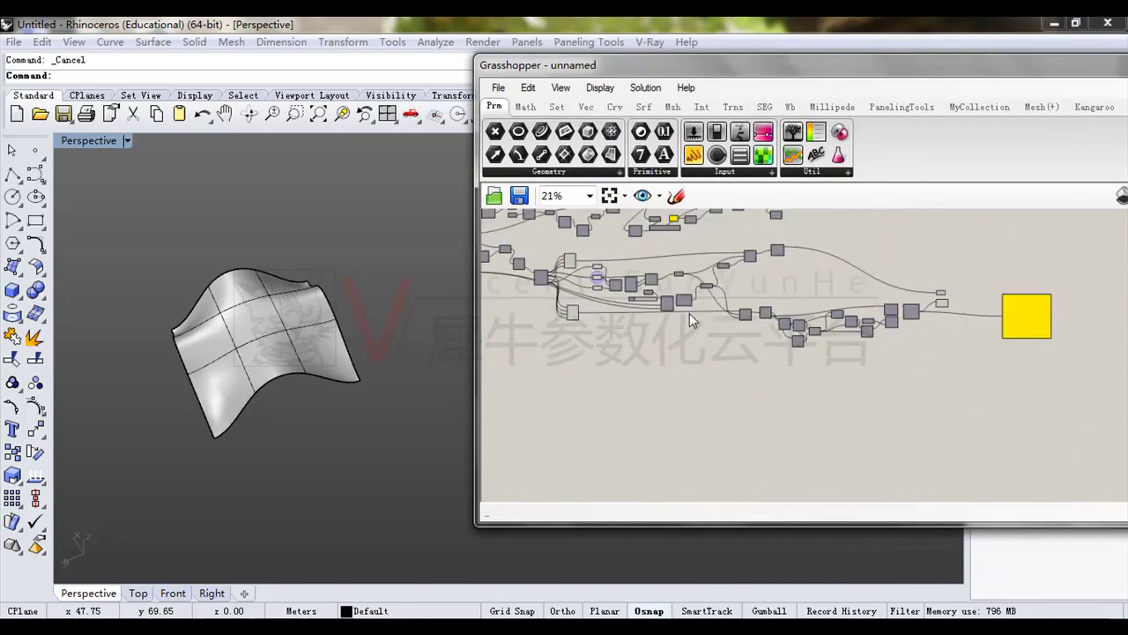
right_drag(691, 315, 790, 303)
click(377, 264)
scroll(377, 263, down, 6)
drag(601, 57, 879, 82)
shift+right_drag(570, 236, 457, 316)
scroll(462, 315, down, 8)
right_drag(537, 320, 431, 284)
shift+right_drag(418, 276, 235, 287)
right_drag(888, 317, 993, 358)
drag(877, 76, 768, 55)
scroll(743, 241, up, 5)
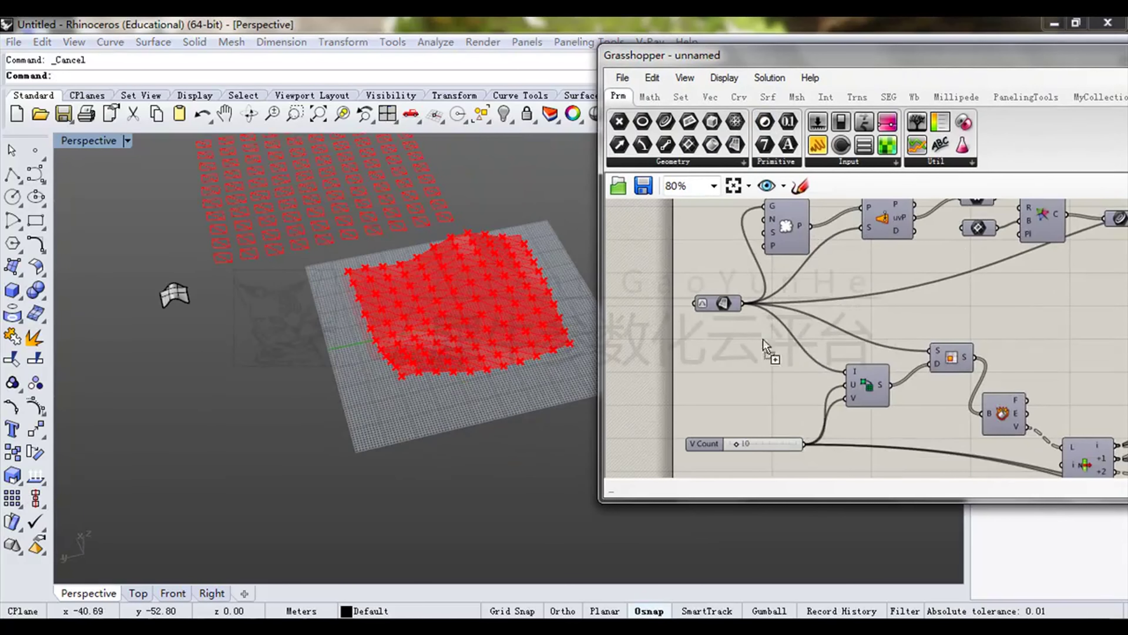
drag(759, 336, 764, 339)
scroll(761, 356, up, 4)
drag(720, 225, 727, 309)
right_drag(780, 315, 750, 267)
scroll(751, 268, down, 3)
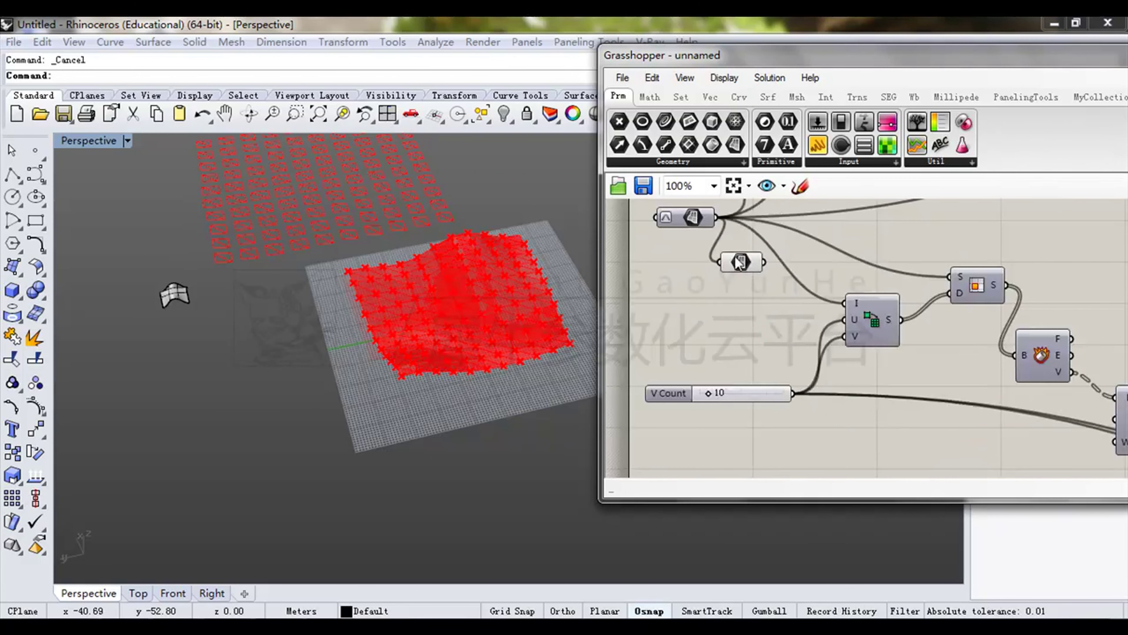
Move the new Surface parameter into the empty canvas area below the existing definition.
drag(736, 257, 878, 433)
scroll(878, 433, down, 3)
right_drag(877, 433, 760, 314)
drag(761, 314, 843, 471)
scroll(843, 471, down, 1)
right_drag(843, 471, 731, 398)
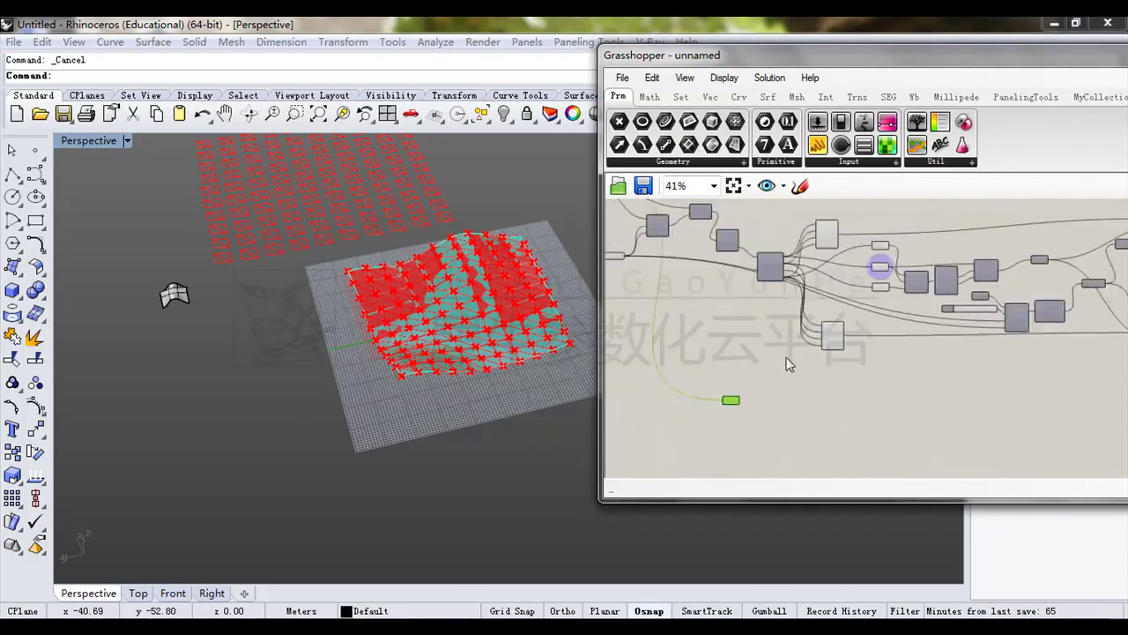
scroll(786, 357, down, 3)
drag(755, 378, 763, 461)
Turn off the preview of the earlier triangulation components and select the new Surface parameter.
drag(927, 414, 719, 230)
middle_click(792, 286)
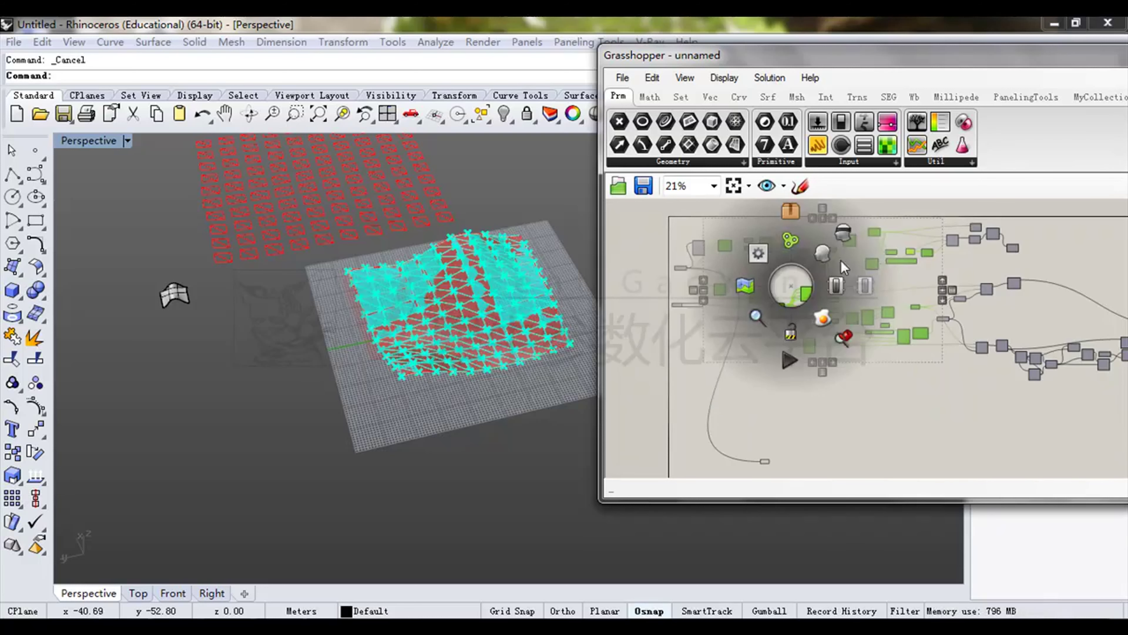
click(847, 231)
drag(818, 373, 676, 479)
scroll(758, 339, up, 5)
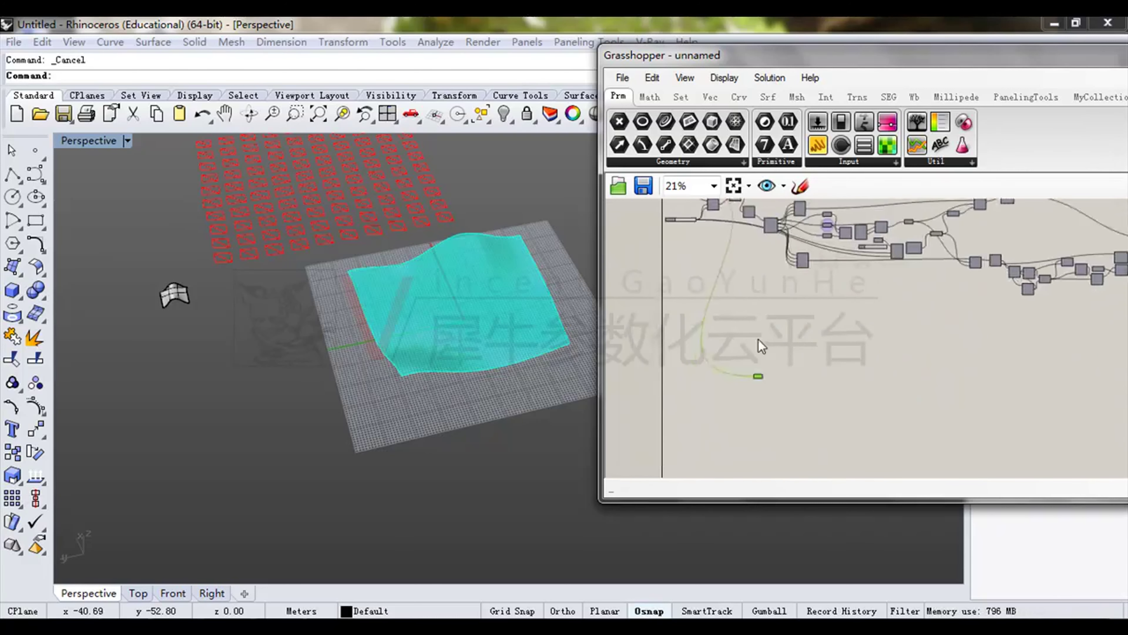
right_drag(803, 329, 813, 274)
drag(813, 357, 806, 280)
scroll(805, 288, up, 2)
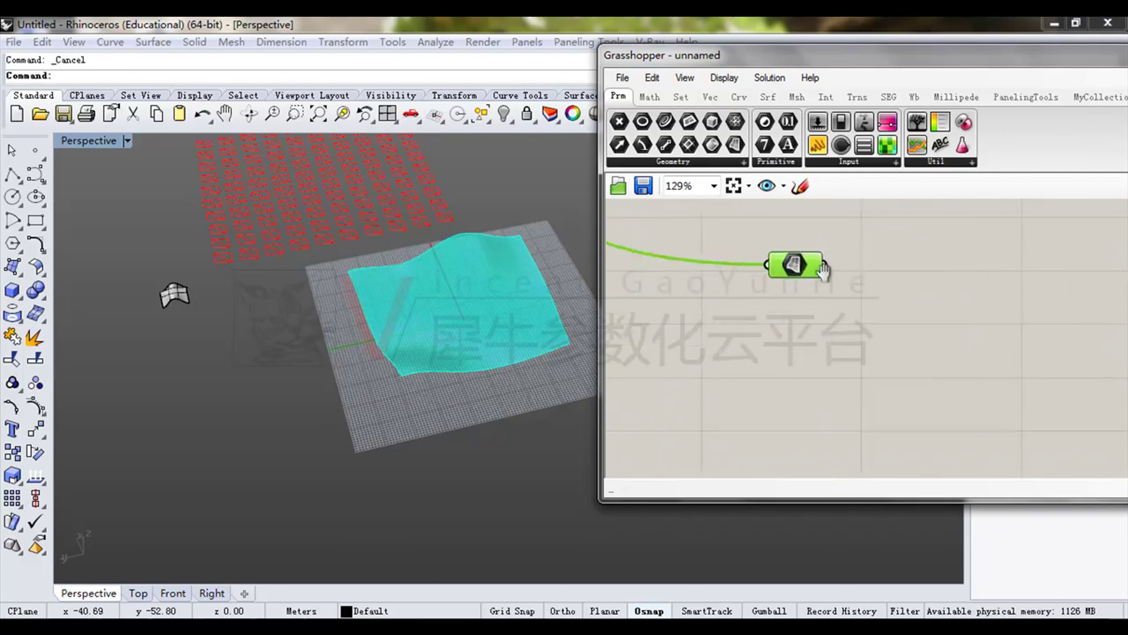
right_drag(822, 271, 833, 352)
Select the small wavy surface in the Rhino viewport beside the flattened panels.
drag(804, 63, 751, 48)
shift+right_drag(171, 339, 236, 364)
scroll(227, 340, up, 6)
click(274, 299)
shift+right_drag(348, 298, 271, 286)
right_drag(271, 285, 476, 284)
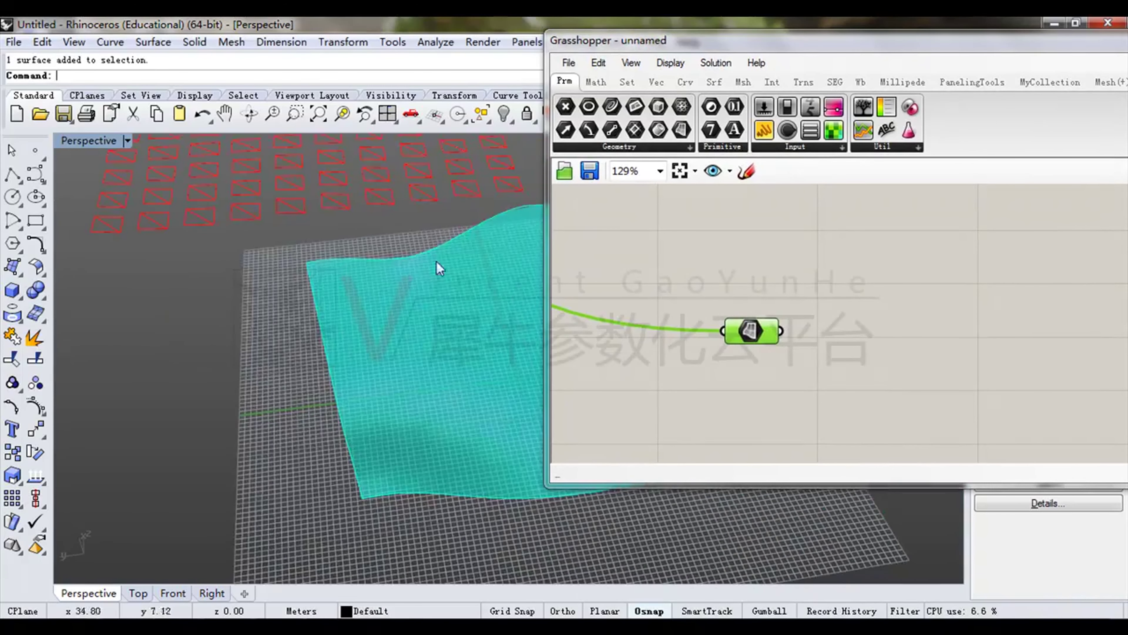
right_drag(350, 271, 426, 252)
scroll(426, 252, down, 3)
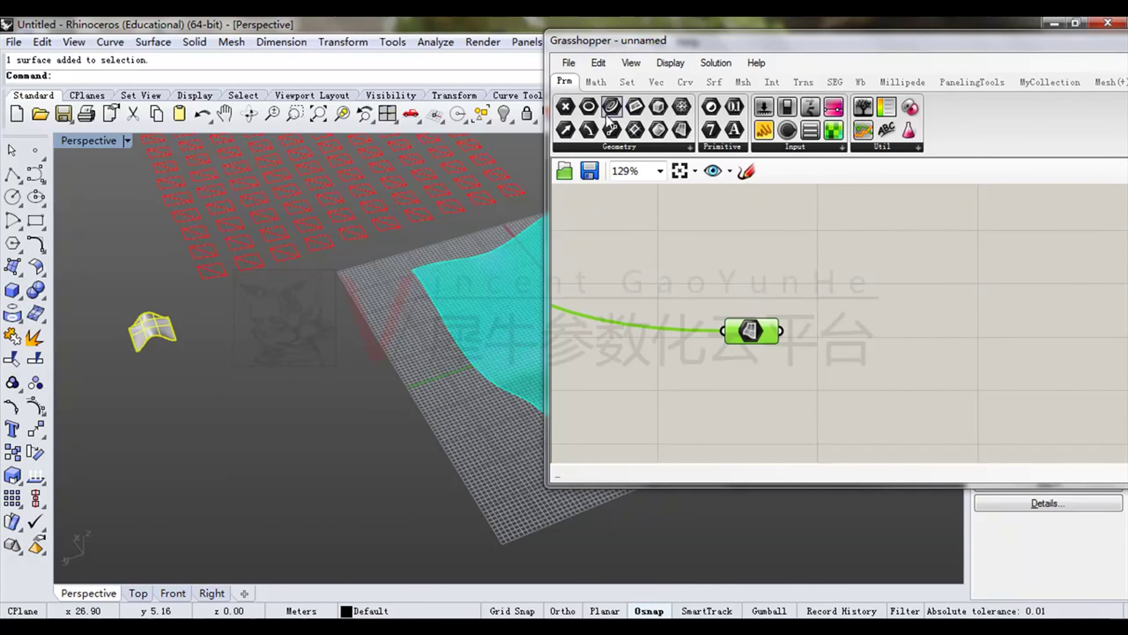
Add a Geometry parameter below the Surface parameter and reference the selected wavy surface in it.
drag(659, 129, 746, 372)
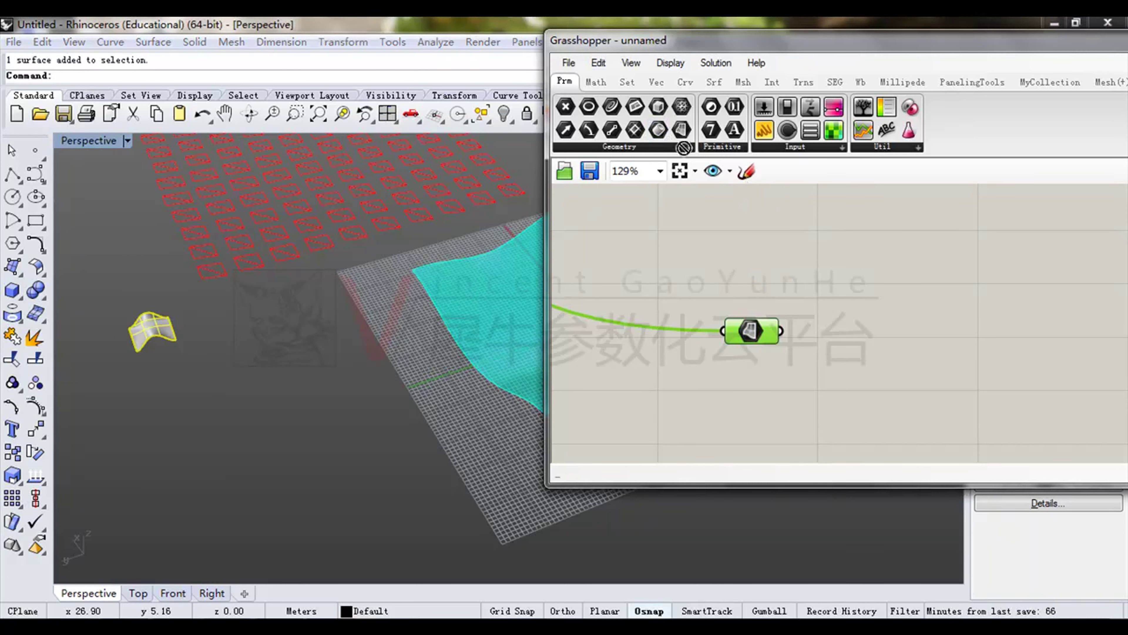
click(654, 142)
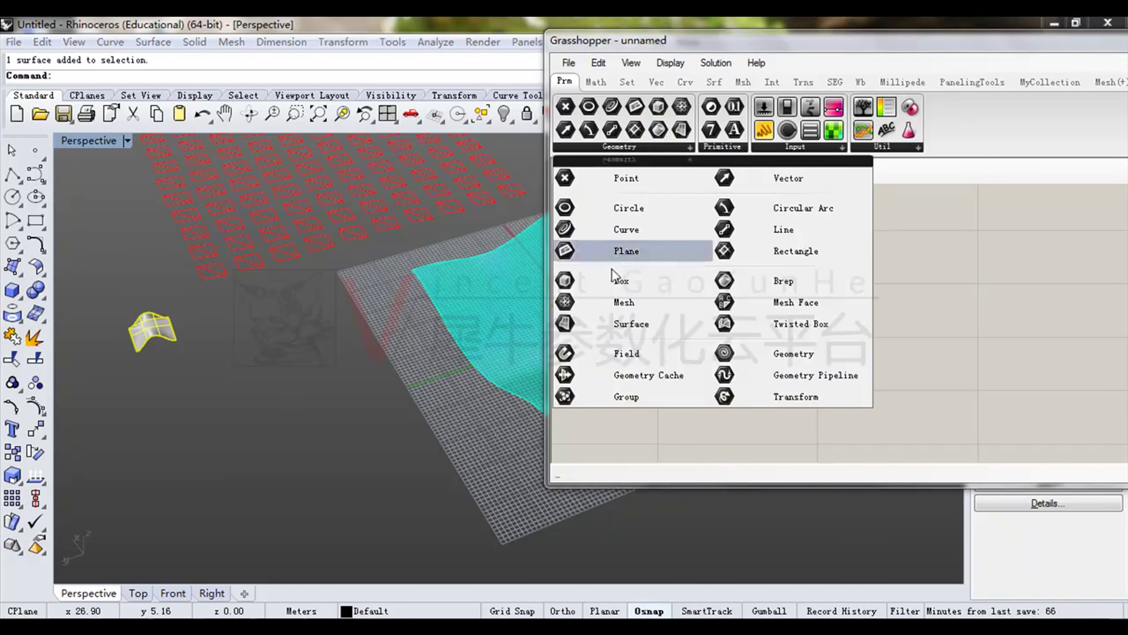
drag(809, 358, 759, 380)
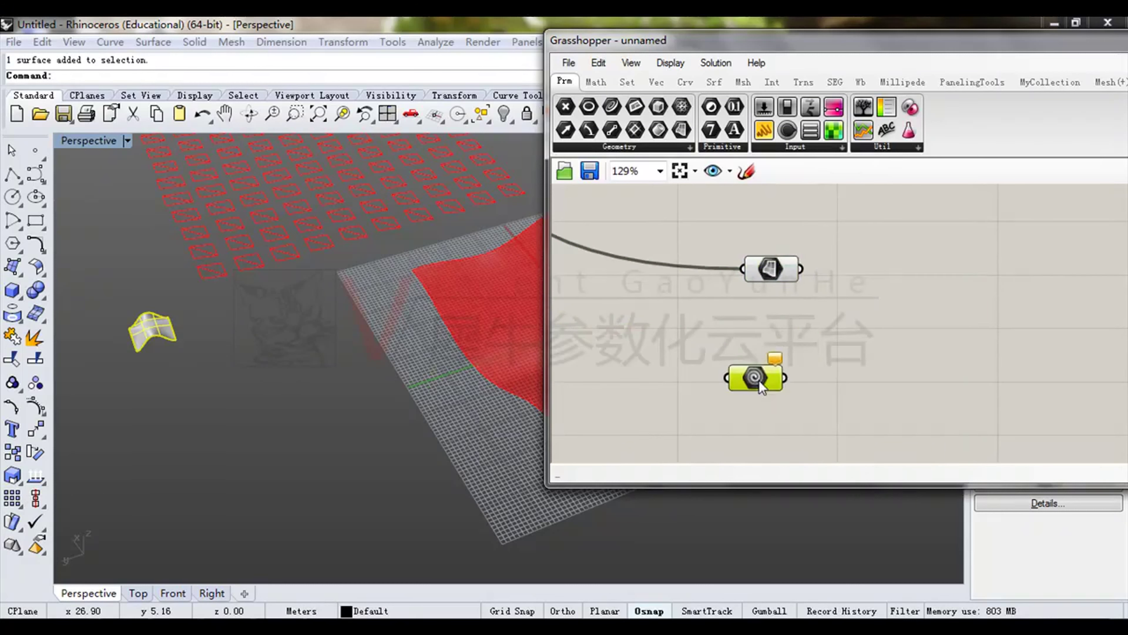
right_click(760, 379)
click(817, 465)
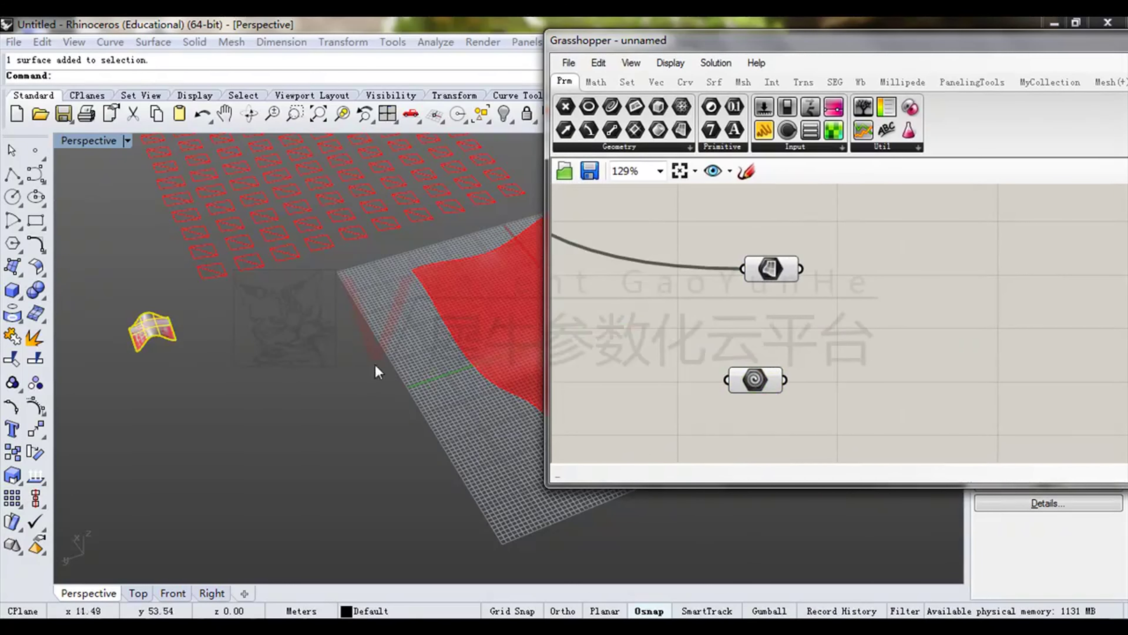
click(291, 394)
drag(807, 351, 640, 450)
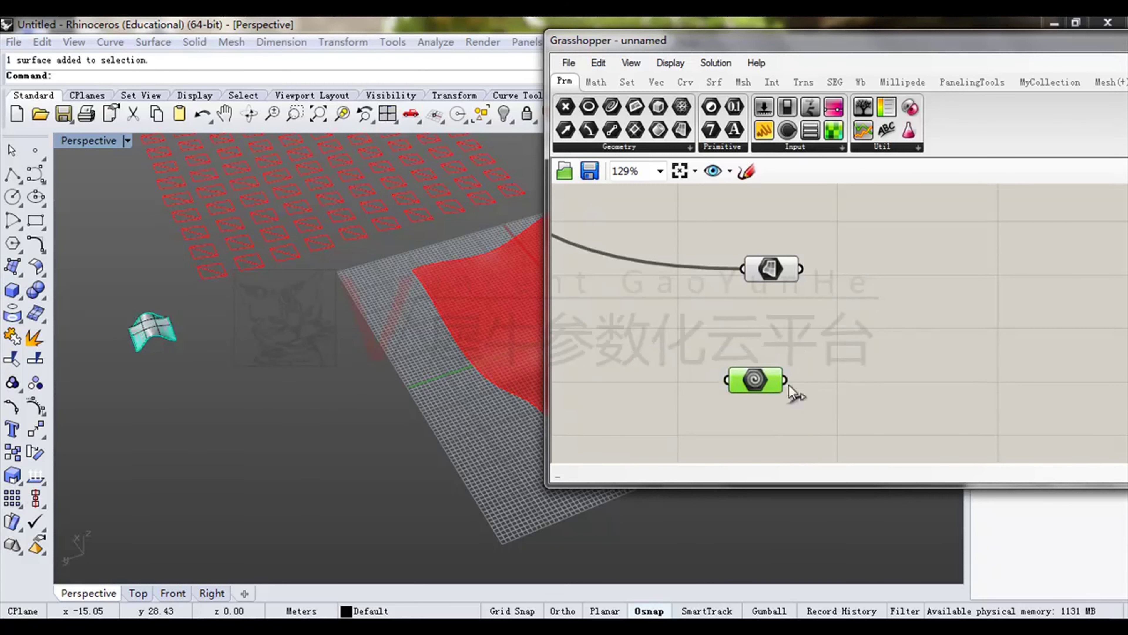
click(788, 389)
right_drag(775, 388, 718, 373)
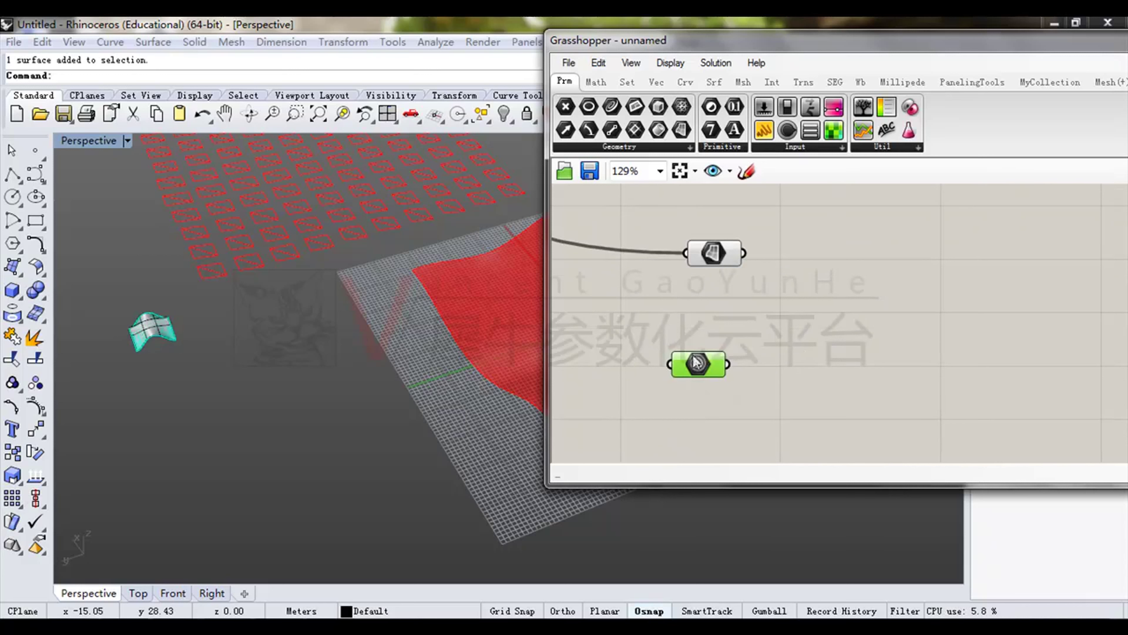
Add a Per Object Bounding Box component and connect the Geometry parameter to its Content input.
click(713, 82)
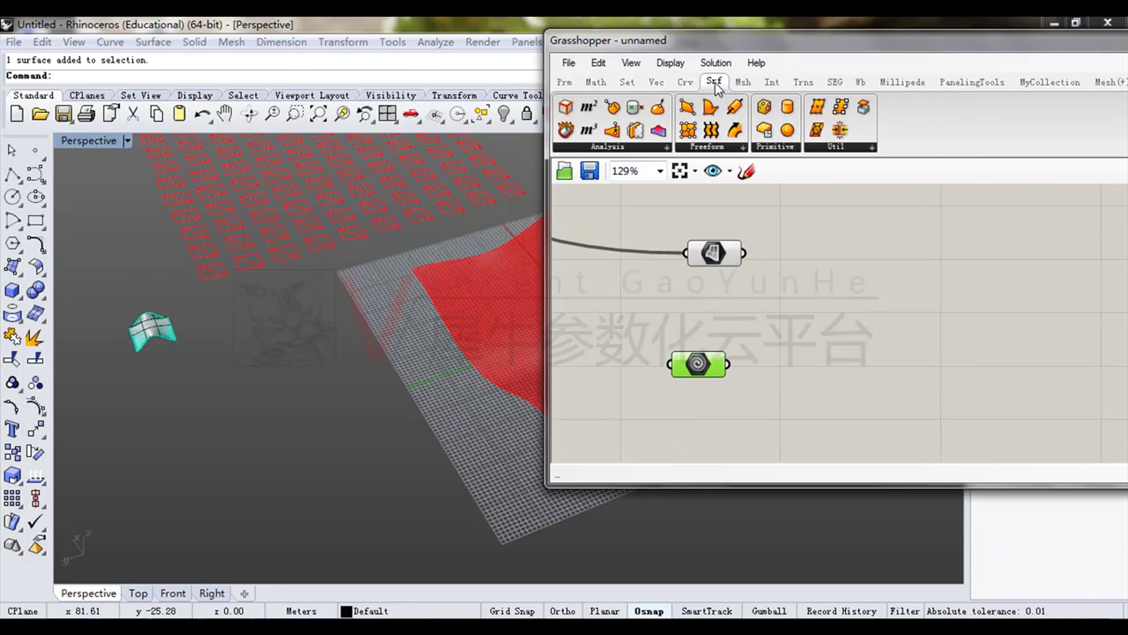
drag(766, 109, 794, 425)
right_drag(314, 405, 376, 373)
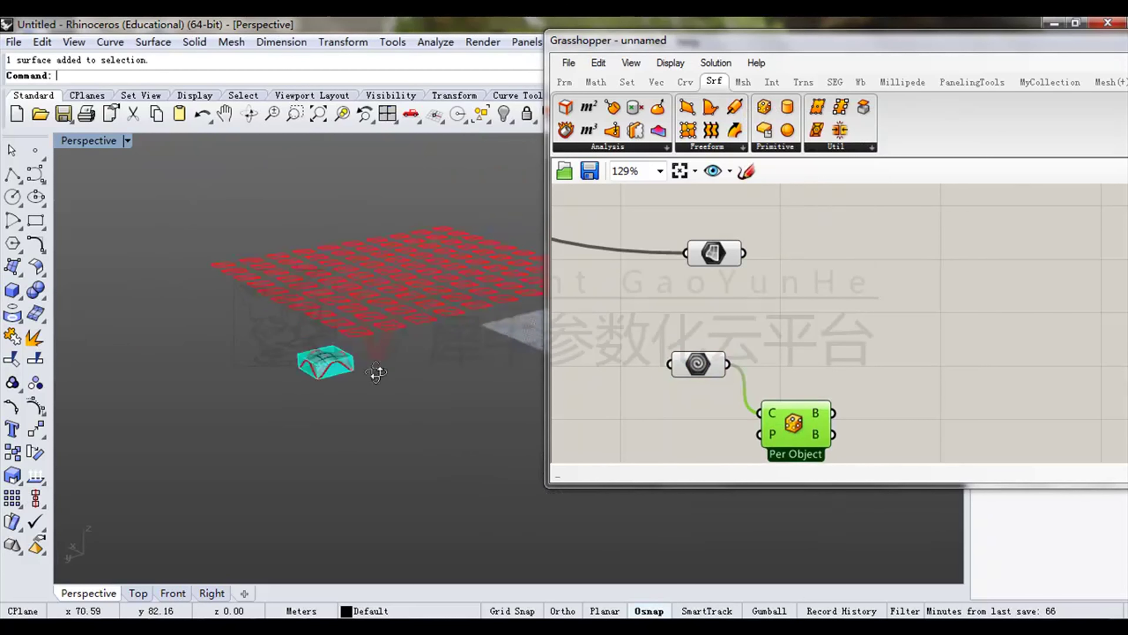
scroll(376, 372, up, 5)
right_drag(343, 336, 348, 369)
scroll(347, 369, down, 4)
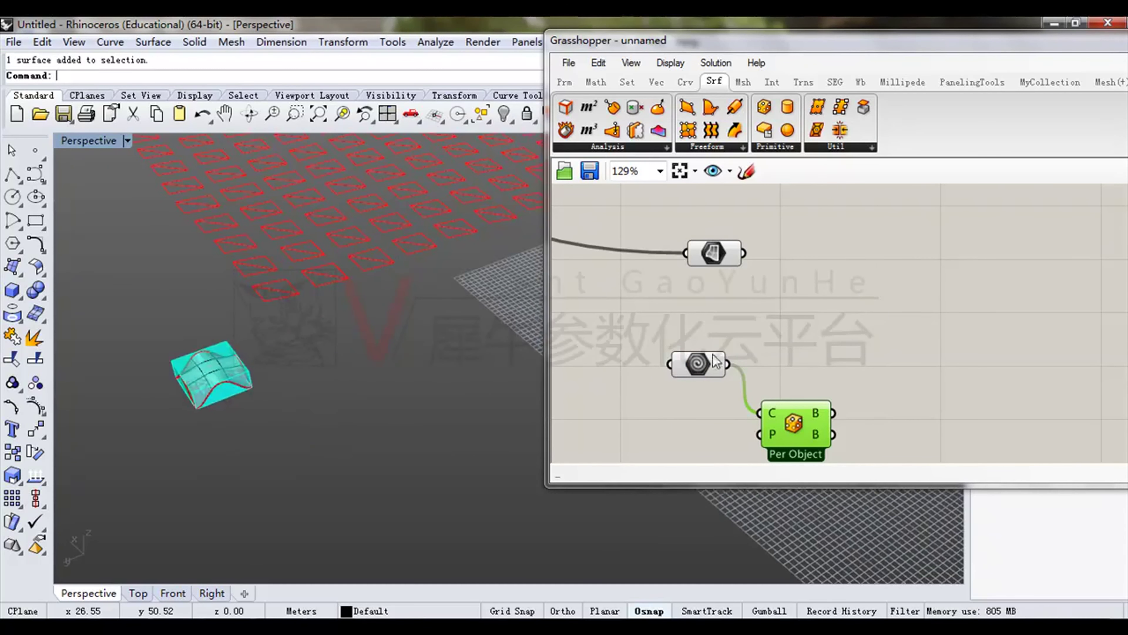
drag(862, 327, 675, 452)
scroll(807, 432, down, 1)
right_drag(807, 433, 810, 347)
drag(809, 346, 756, 396)
click(870, 300)
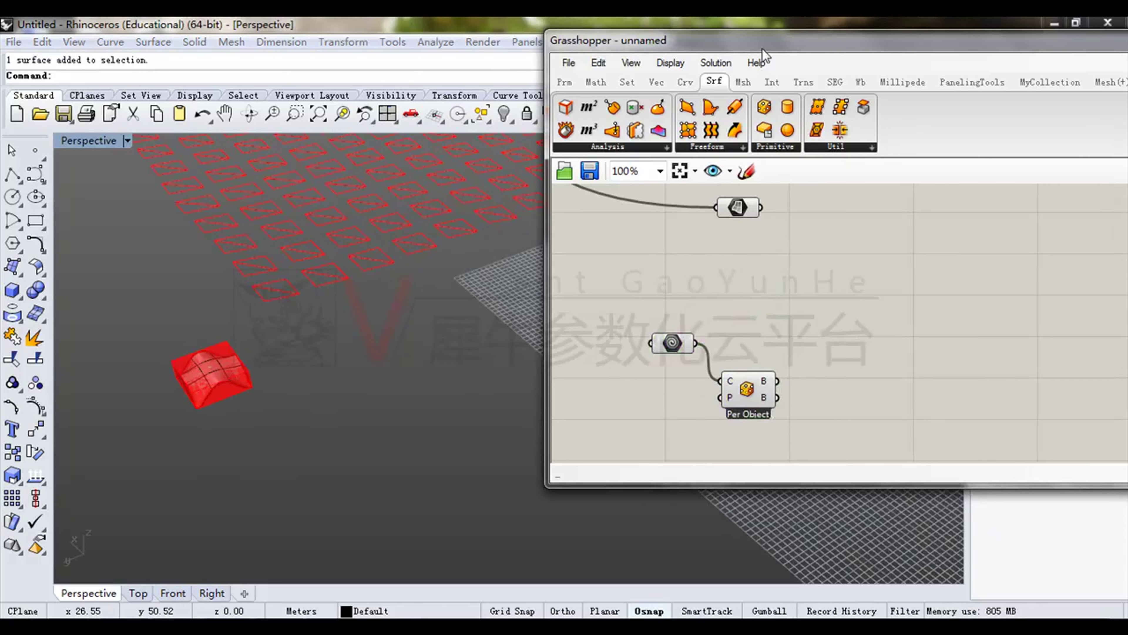
Add a Box Morph component to the canvas beyond the Bounding Box.
drag(762, 48, 655, 62)
click(695, 98)
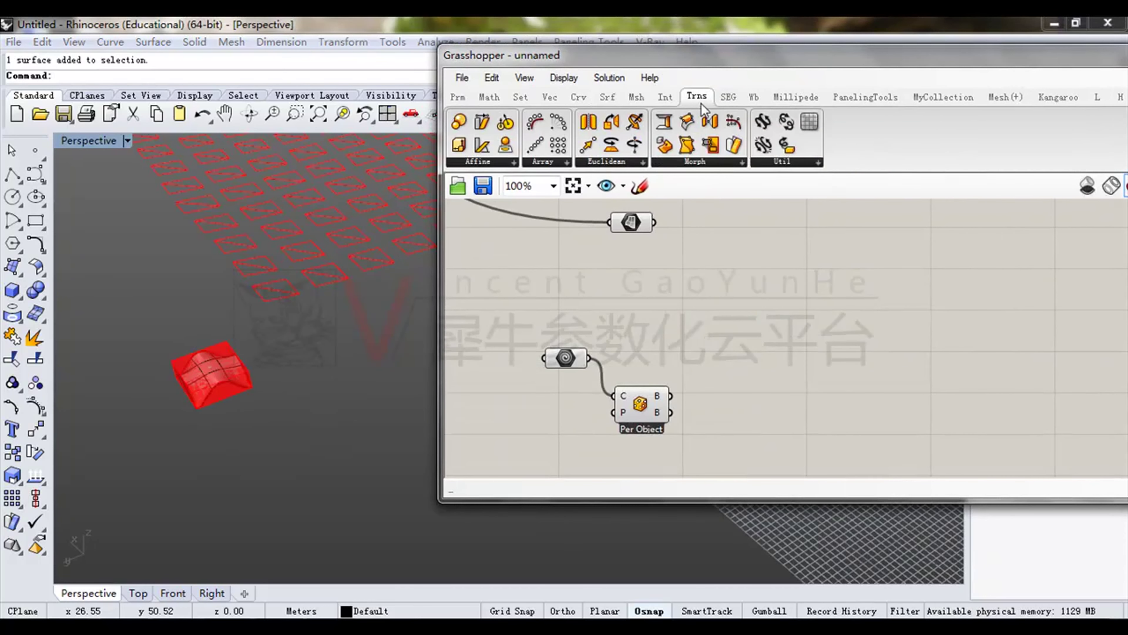
click(700, 162)
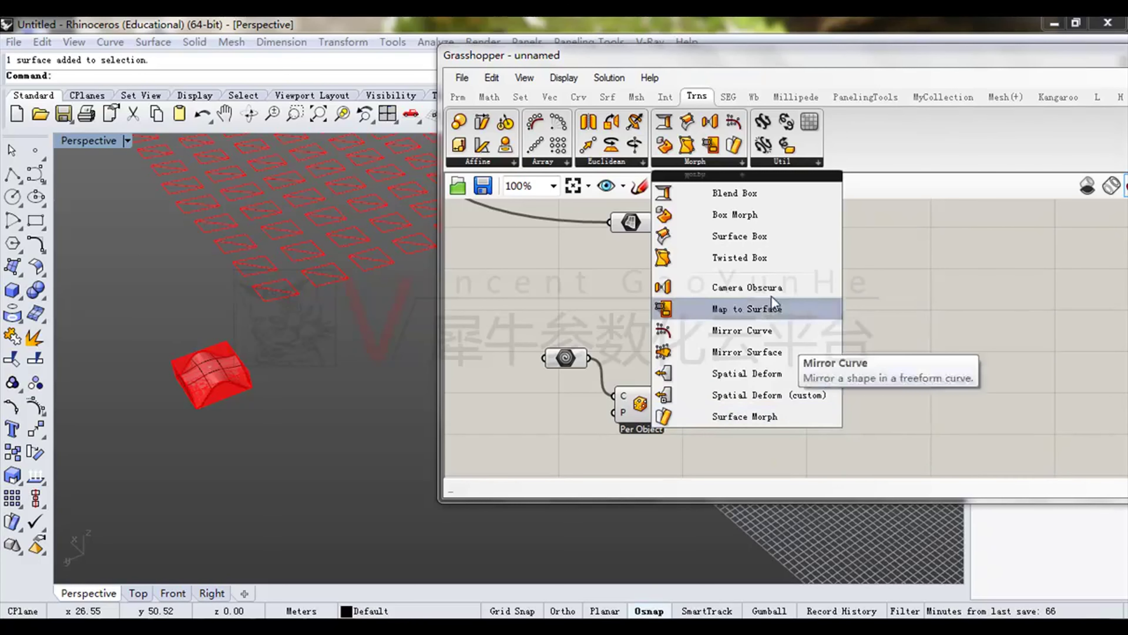
click(727, 215)
click(804, 312)
scroll(805, 325, up, 2)
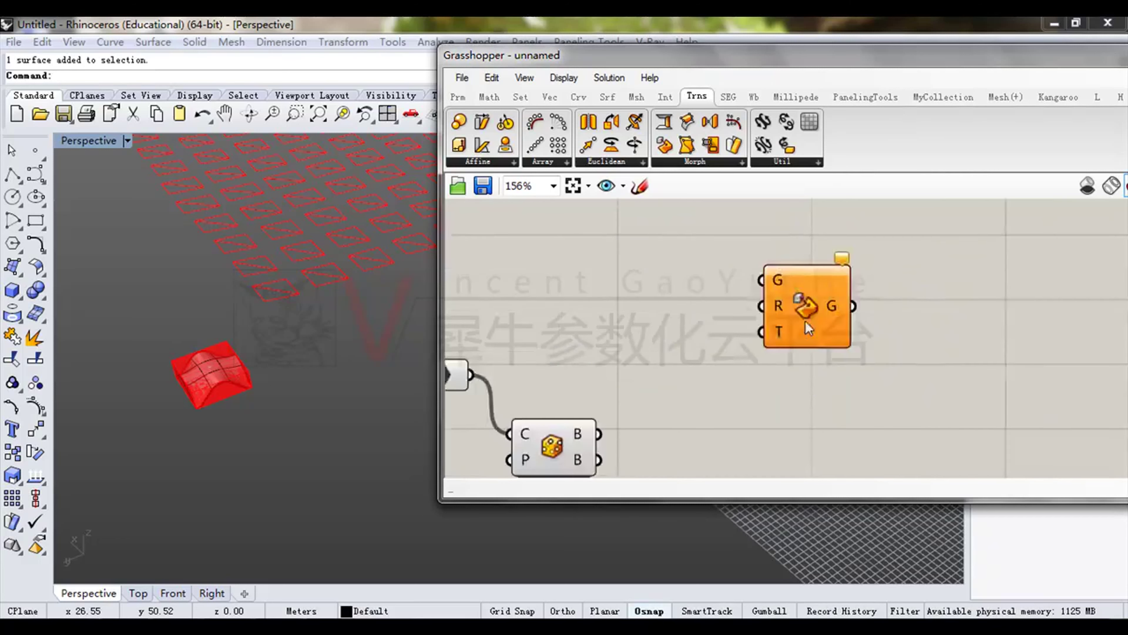
drag(803, 319, 828, 362)
right_drag(823, 354, 875, 315)
scroll(868, 311, down, 1)
scroll(872, 316, up, 2)
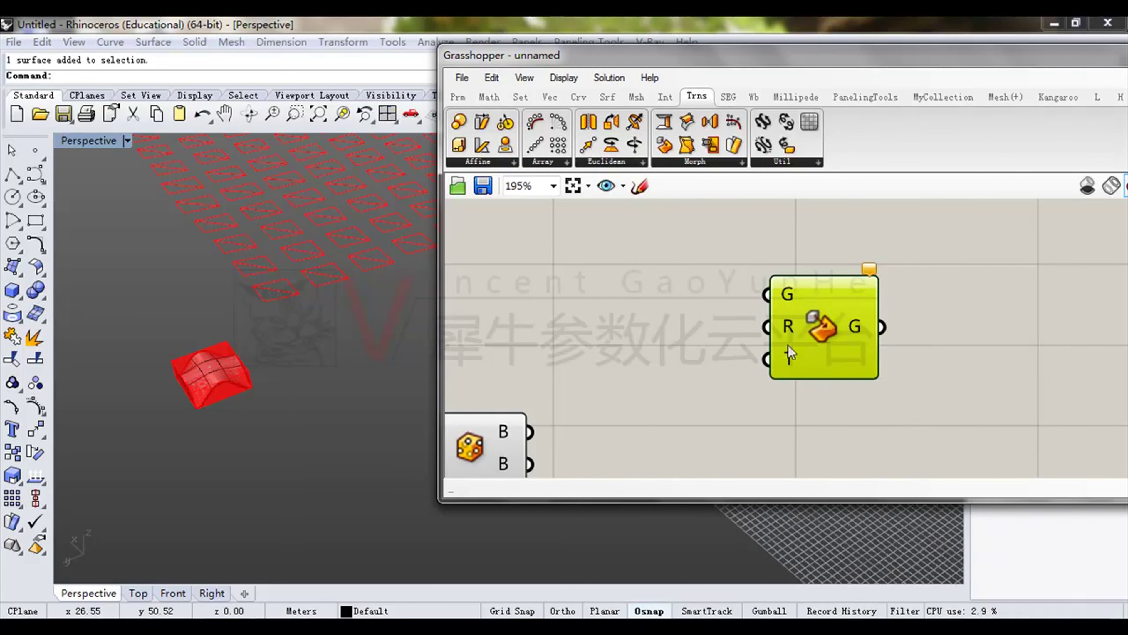
scroll(788, 350, down, 2)
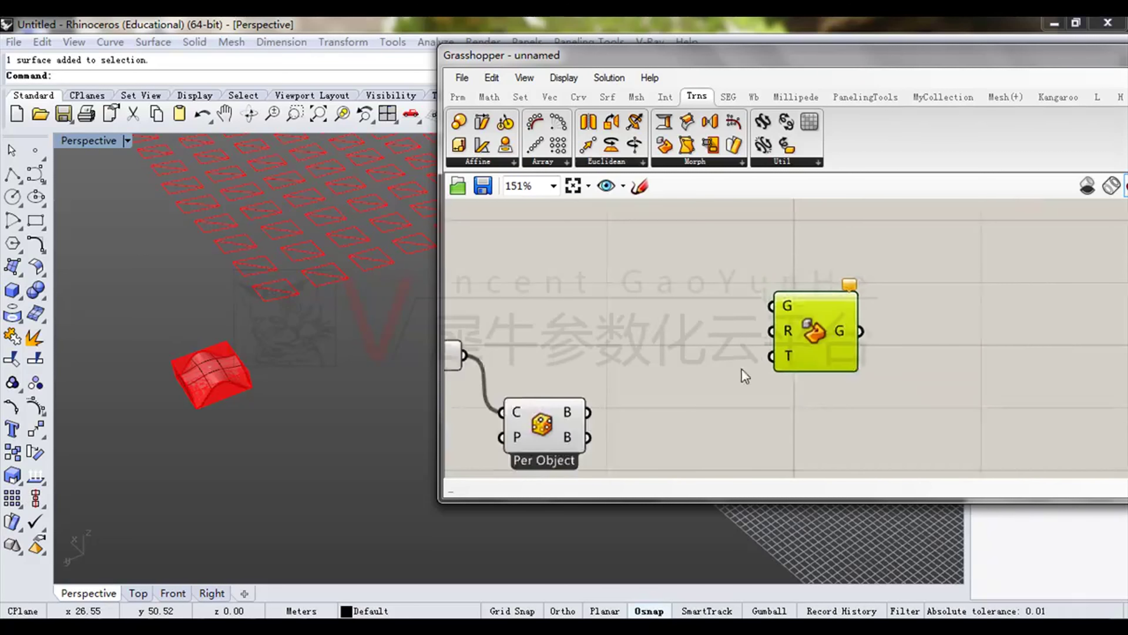
Connect the Bounding Box output to Box Morph's Reference input and the Geometry parameter to its Geometry input.
click(489, 326)
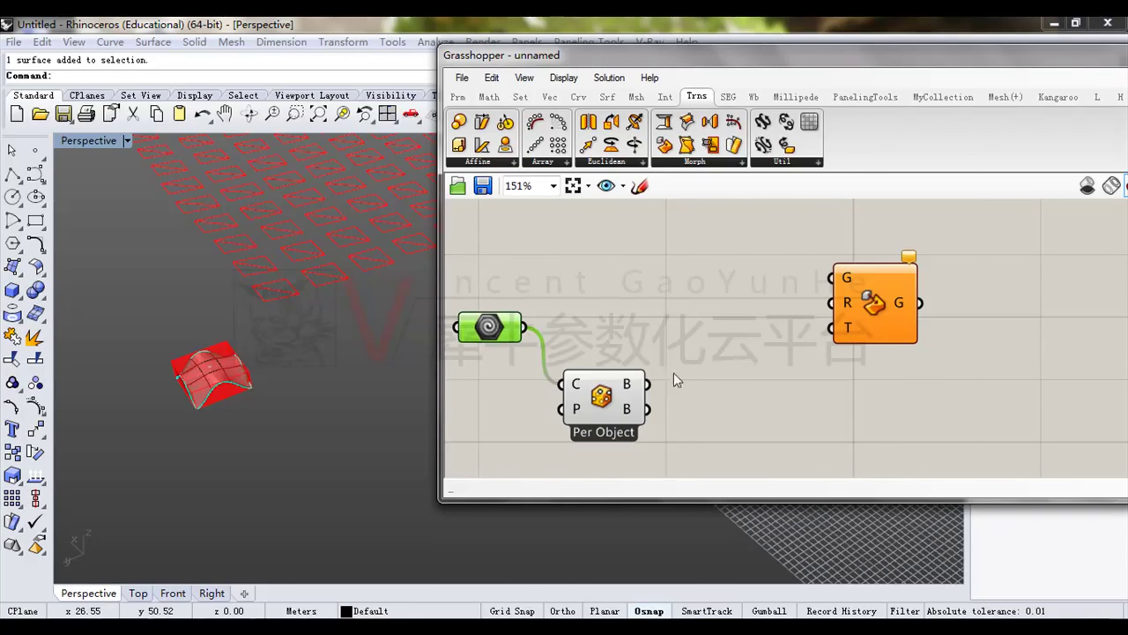
click(606, 392)
drag(648, 383, 829, 303)
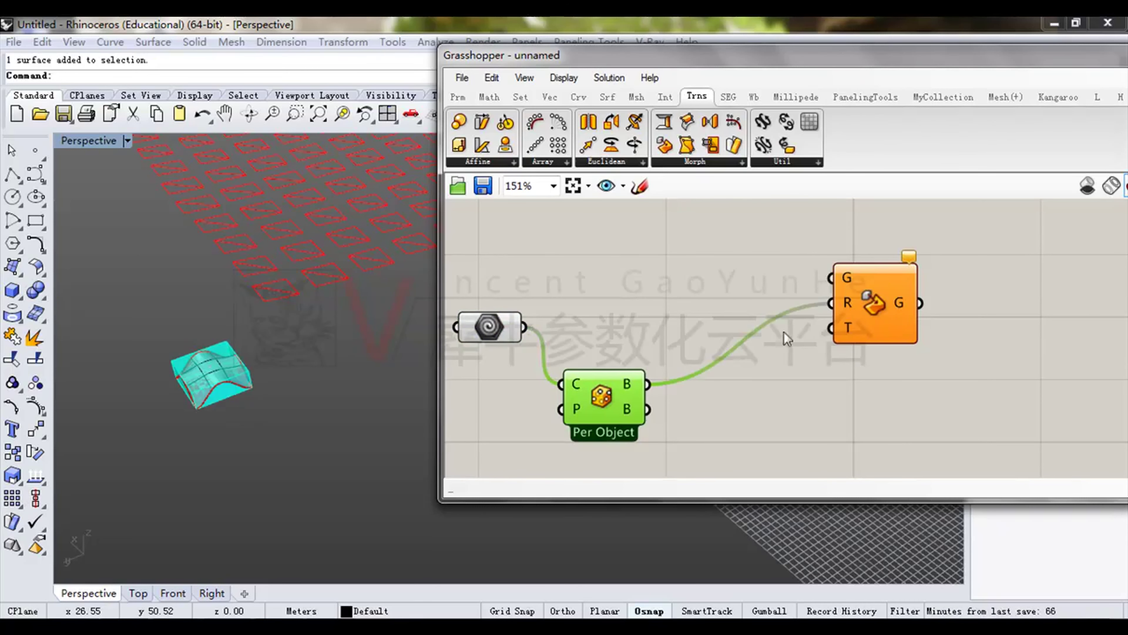
drag(525, 327, 831, 278)
drag(849, 333, 964, 324)
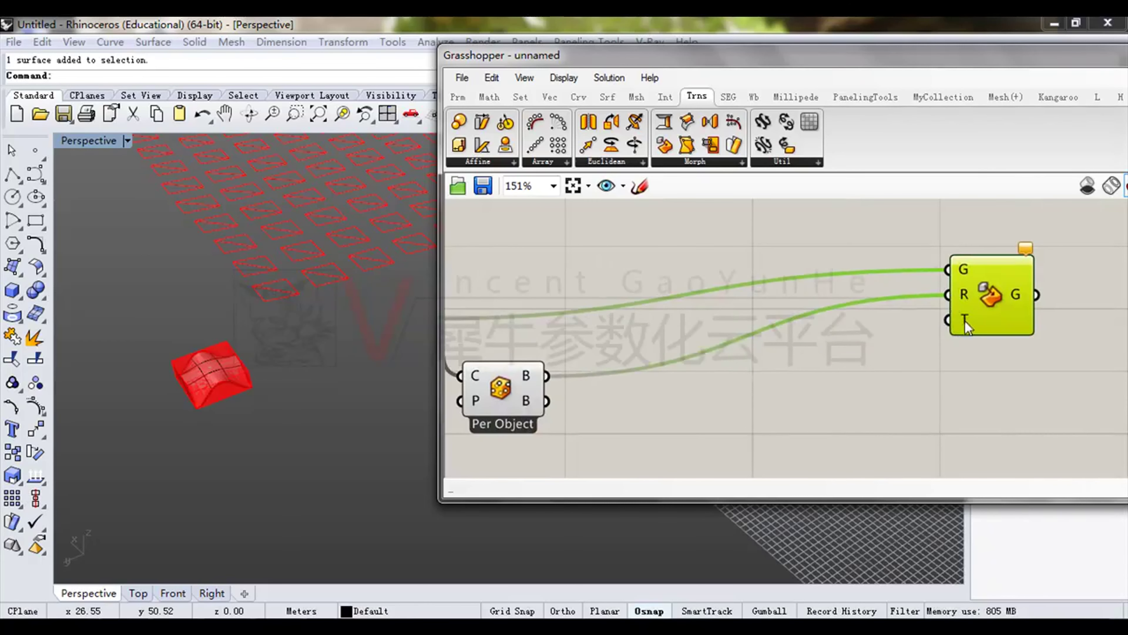
Spread out Box Morph and the Geometry parameter to make room between them on the canvas.
drag(701, 66, 904, 54)
scroll(524, 210, down, 4)
shift+right_drag(523, 210, 488, 238)
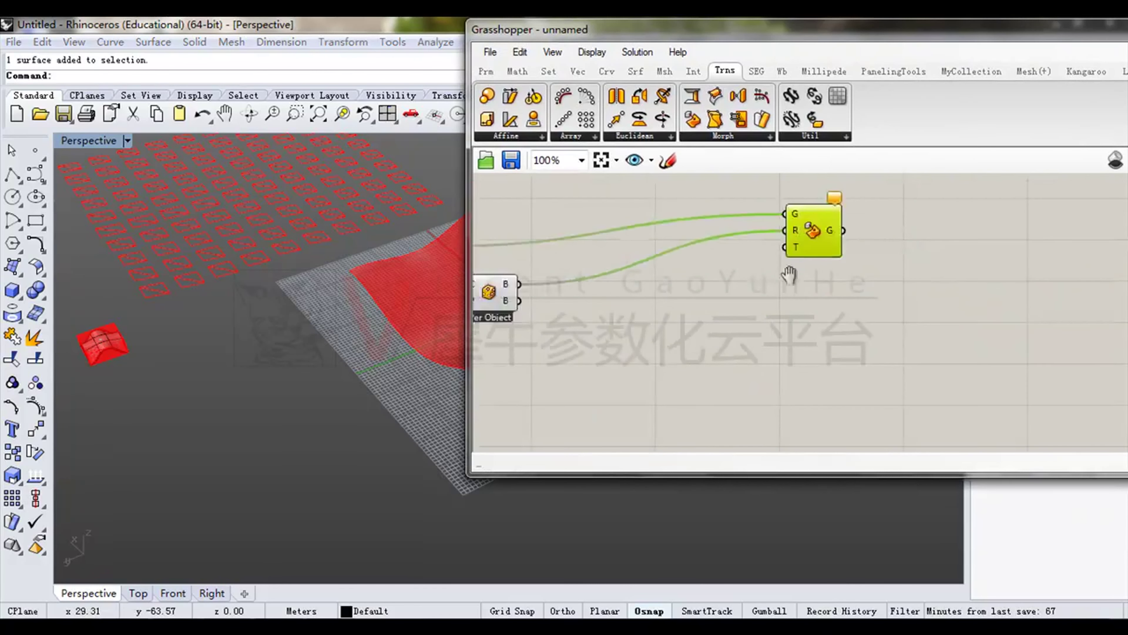
right_drag(790, 273, 909, 287)
click(869, 305)
drag(938, 246, 986, 248)
click(671, 236)
drag(532, 262, 540, 246)
click(591, 205)
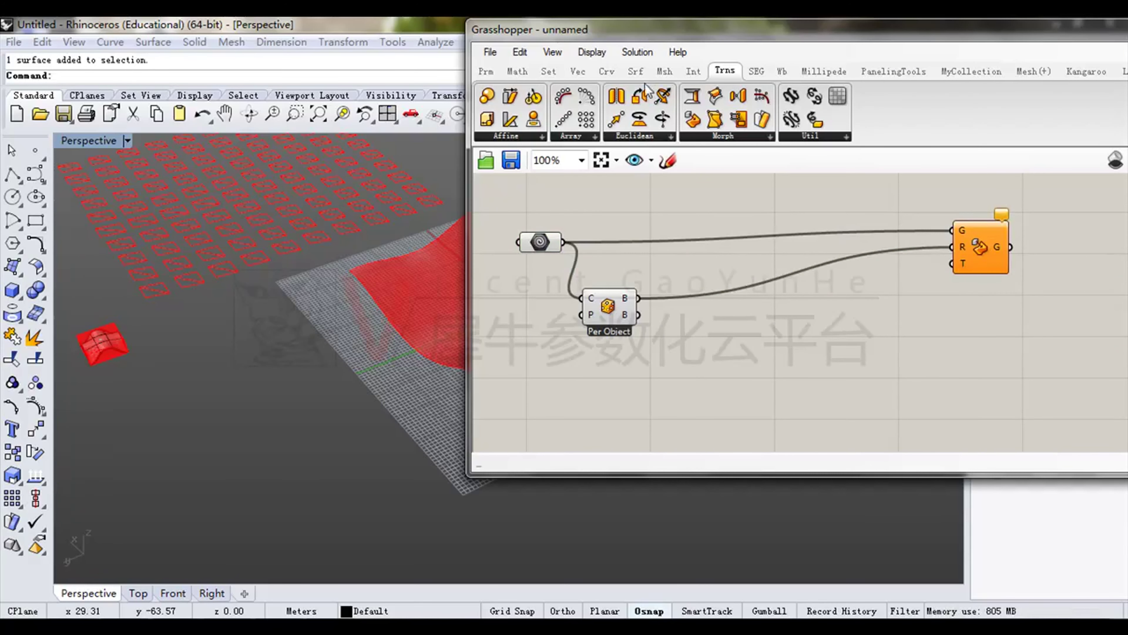
Add a Surface Box component before Box Morph and connect the Geometry parameter to its Surface input.
click(722, 134)
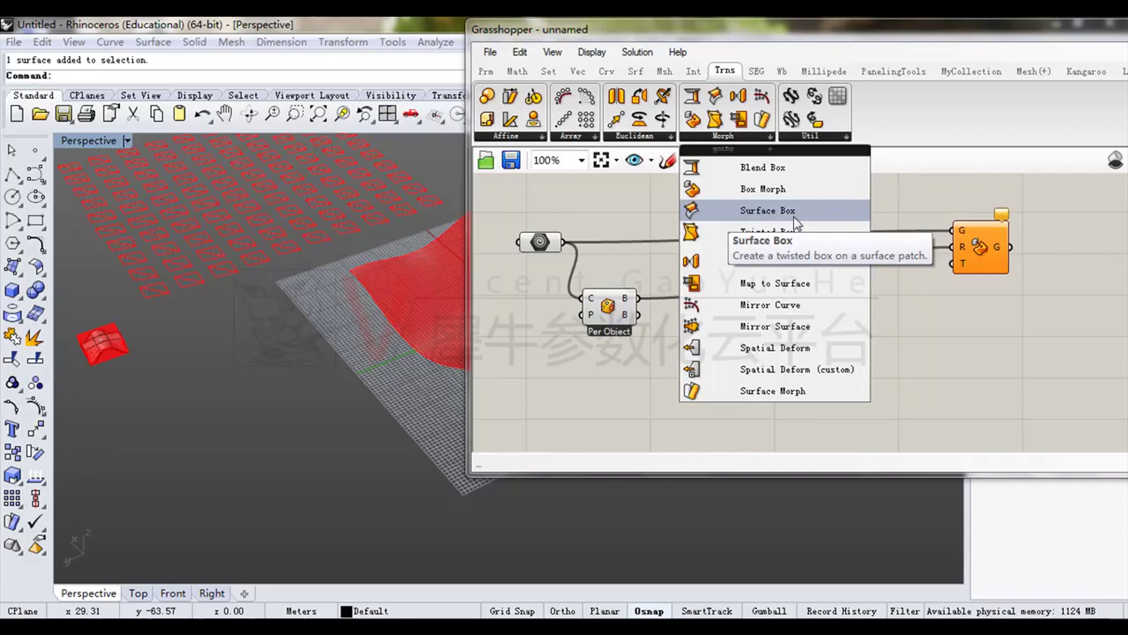
click(772, 215)
click(728, 267)
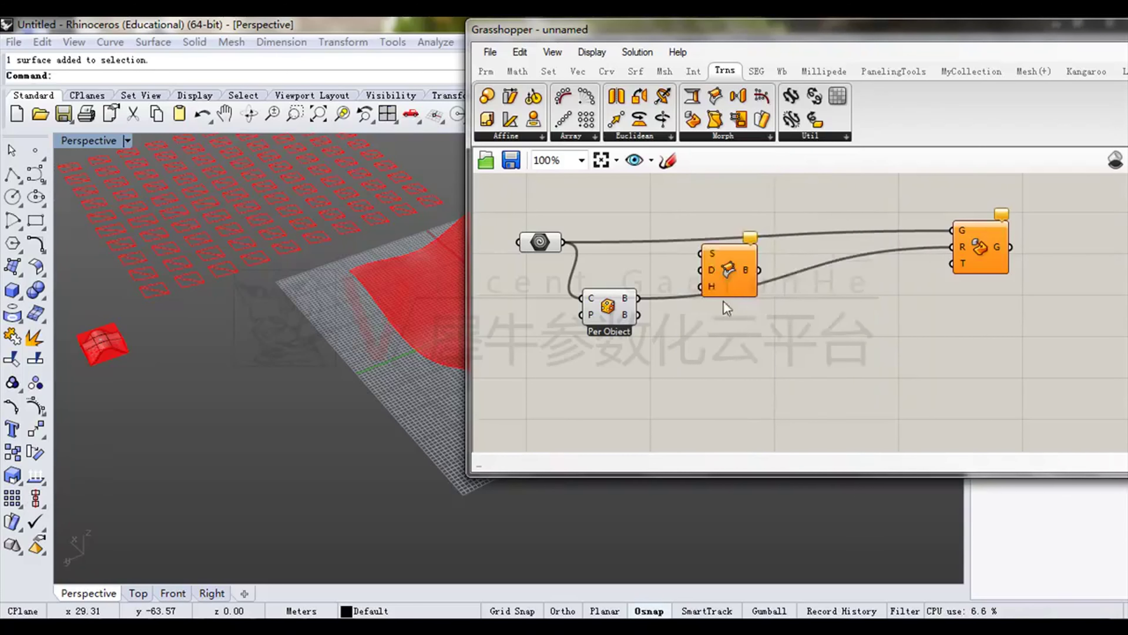
scroll(618, 263, up, 1)
drag(728, 264, 789, 333)
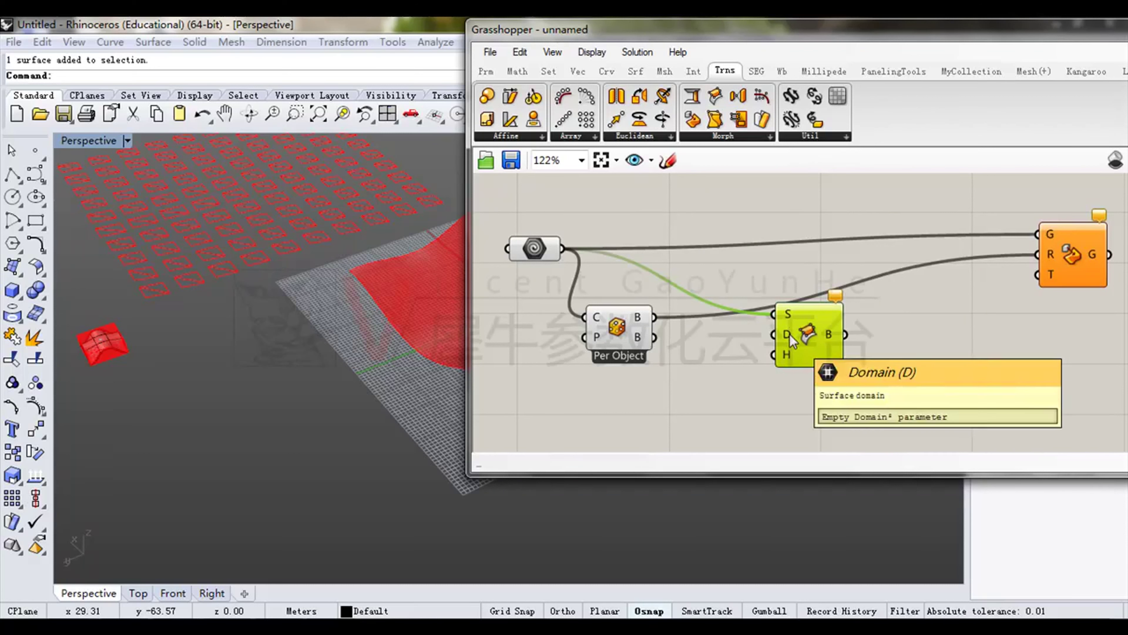
right_drag(790, 333, 793, 288)
drag(793, 288, 847, 311)
click(799, 262)
Add a Divide Domain² component below the Bounding Box and feed its Domain input from the Geometry parameter.
click(547, 72)
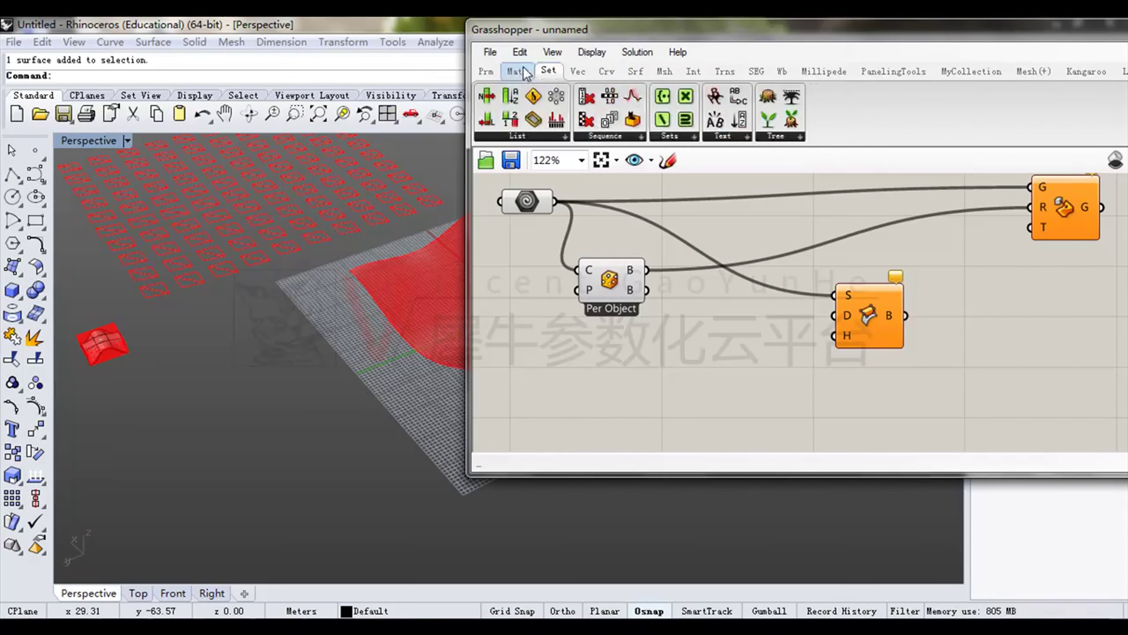
click(519, 72)
click(509, 137)
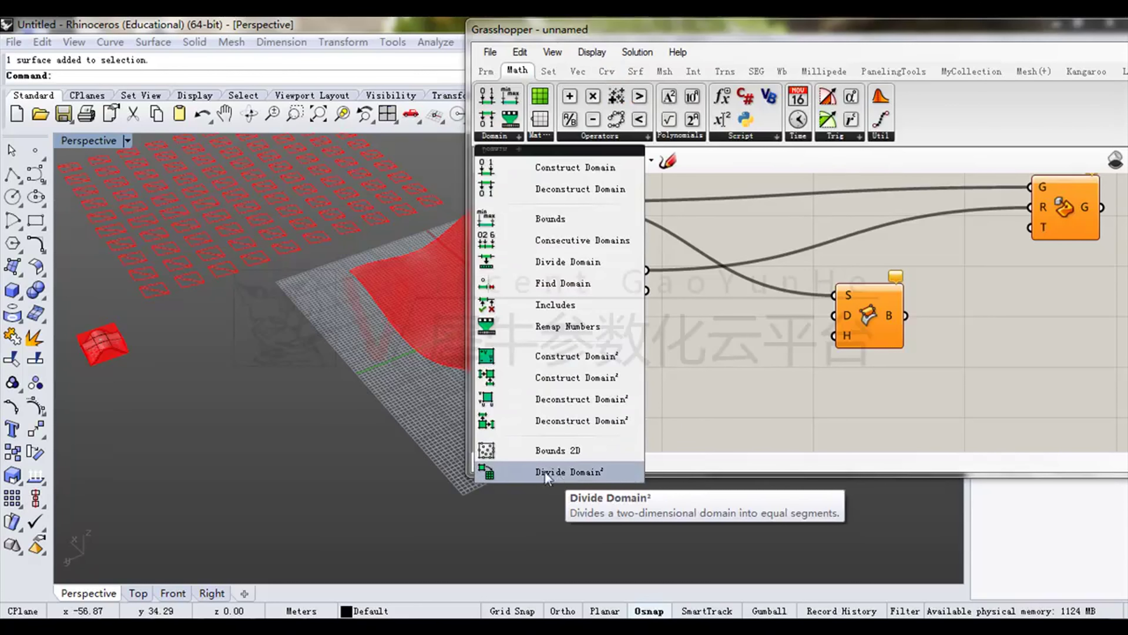
drag(554, 469, 642, 373)
drag(556, 202, 649, 362)
drag(605, 286, 734, 236)
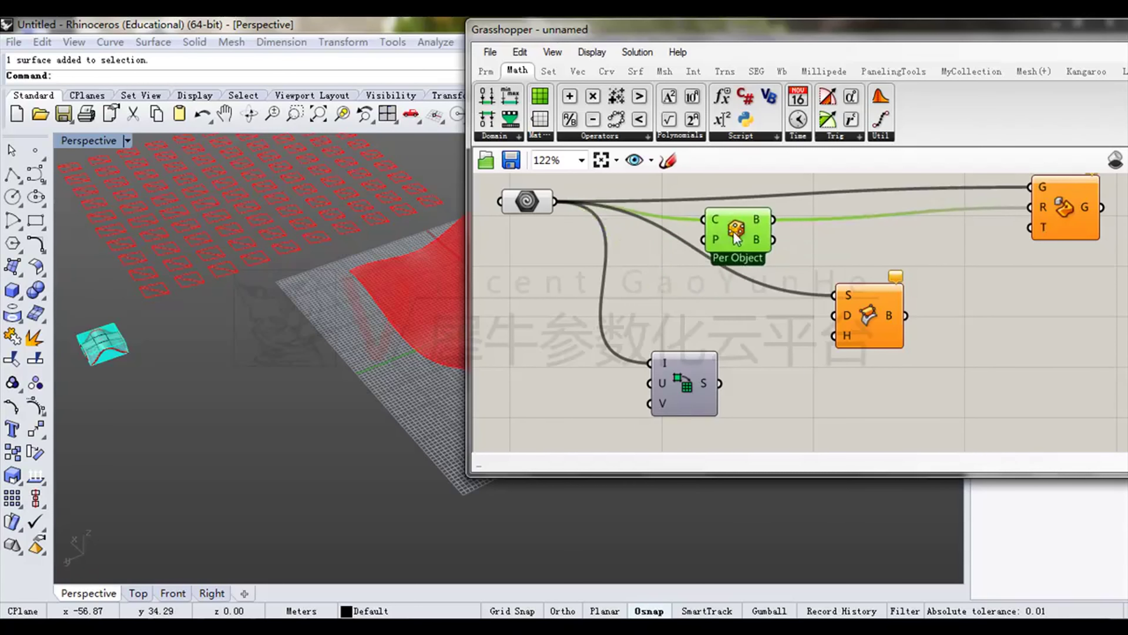
drag(684, 391, 711, 373)
Add a number slider set to 10 and connect it to both the U and V counts of Divide Domain².
double_click(622, 348)
text(10)
key(Return)
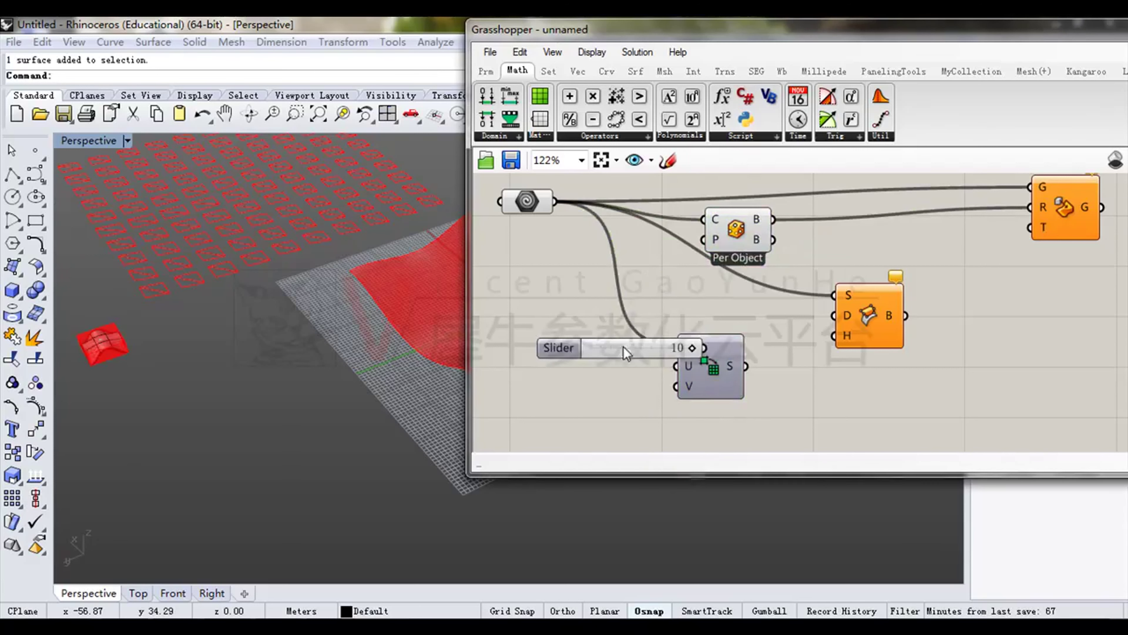
scroll(741, 339, up, 2)
mouse_move(709, 372)
mouse_down()
mouse_move(766, 338)
mouse_move(687, 355)
mouse_move(705, 354)
mouse_up()
drag(636, 349, 515, 353)
Connect the Divide Domain² segments to Surface Box's Domain input and check the Surface Box preview in the Rhino viewport.
mouse_move(814, 311)
mouse_down()
mouse_move(670, 324)
mouse_move(814, 306)
mouse_up()
scroll(750, 320, down, 2)
click(765, 325)
drag(587, 32, 736, 44)
right_drag(1026, 332, 946, 352)
click(928, 381)
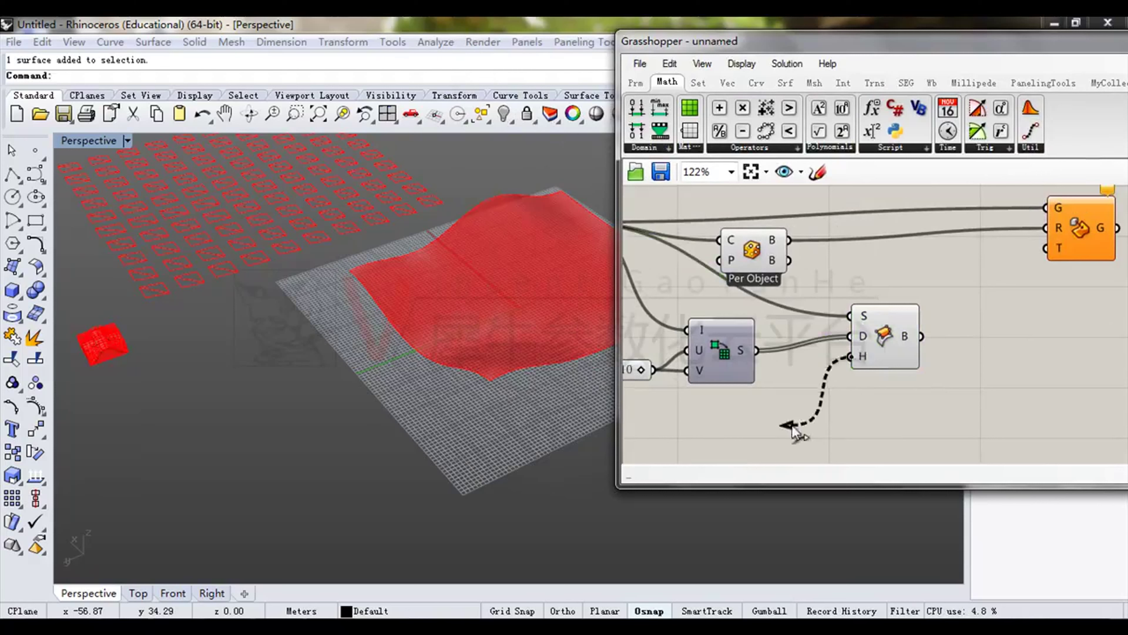
drag(793, 426, 794, 424)
click(895, 330)
mouse_move(439, 337)
right_down()
mouse_move(442, 314)
mouse_move(441, 327)
right_up()
right_drag(904, 329, 1048, 351)
Replace Surface Box's Surface input with the base surface parameter from the upper part of the definition.
click(685, 236)
scroll(794, 255, down, 3)
right_drag(896, 281, 896, 384)
scroll(881, 311, up, 1)
click(916, 344)
scroll(861, 307, down, 1)
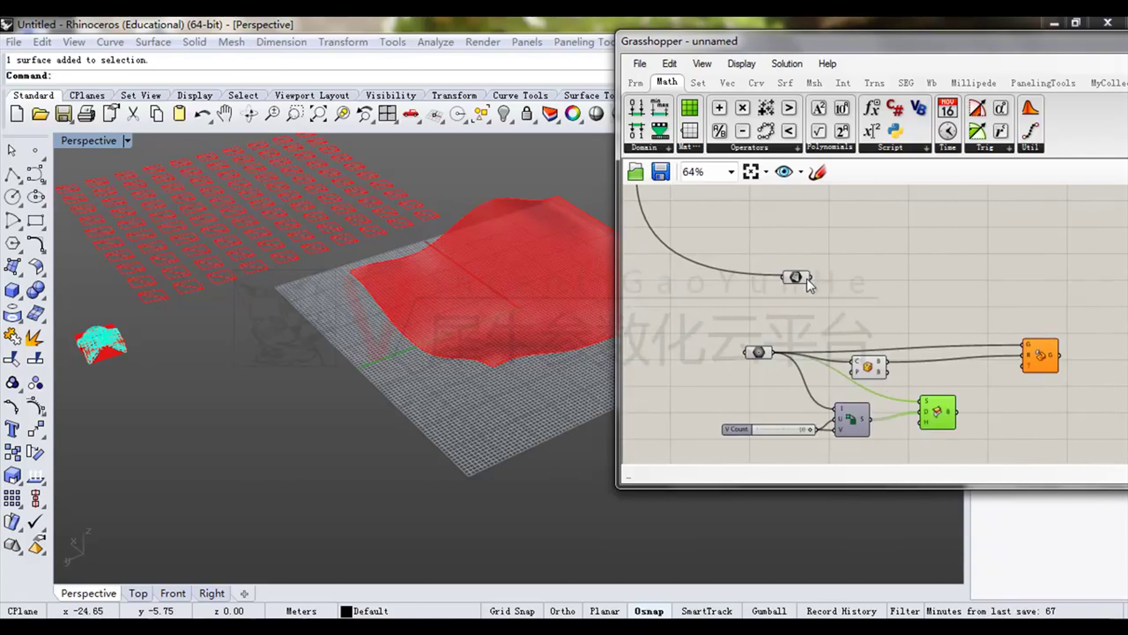
drag(912, 384, 945, 406)
mouse_move(462, 265)
right_down()
mouse_move(503, 453)
mouse_move(501, 274)
mouse_move(468, 262)
right_up()
scroll(1005, 437, up, 3)
right_drag(791, 354, 972, 362)
click(948, 370)
Rewire Divide Domain²'s Domain input to the base surface parameter and move the Geometry parameter and Bounding Box clear of it.
scroll(896, 390, down, 3)
click(884, 390)
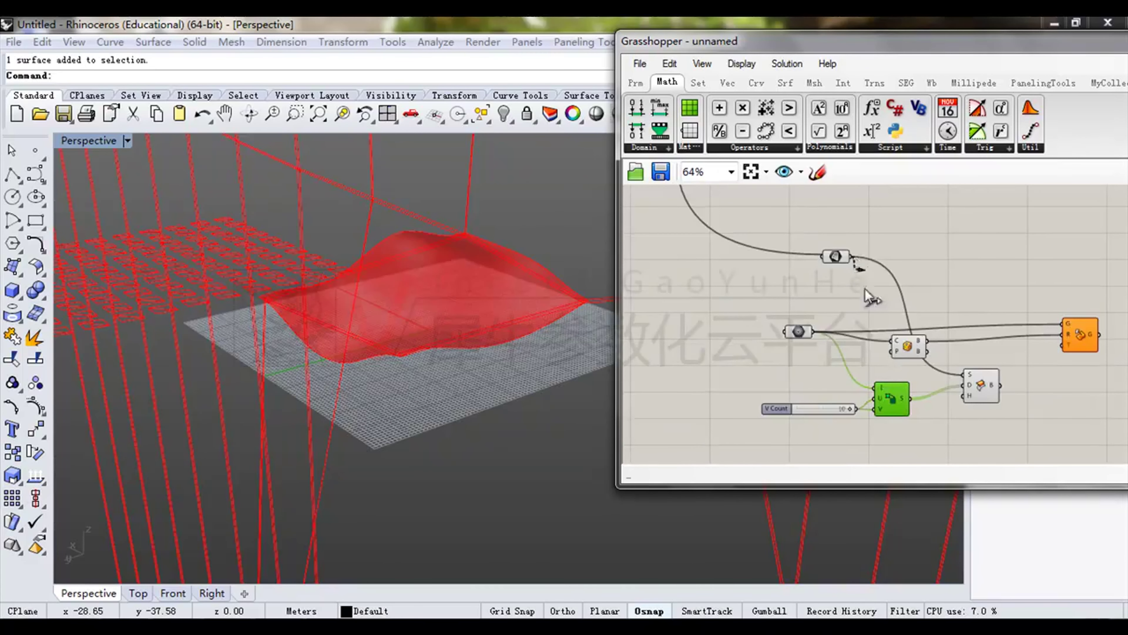
right_drag(994, 417, 928, 377)
click(905, 352)
right_drag(511, 285, 429, 280)
scroll(469, 334, down, 5)
drag(733, 294, 810, 285)
drag(882, 266, 714, 315)
click(827, 267)
drag(772, 215, 768, 220)
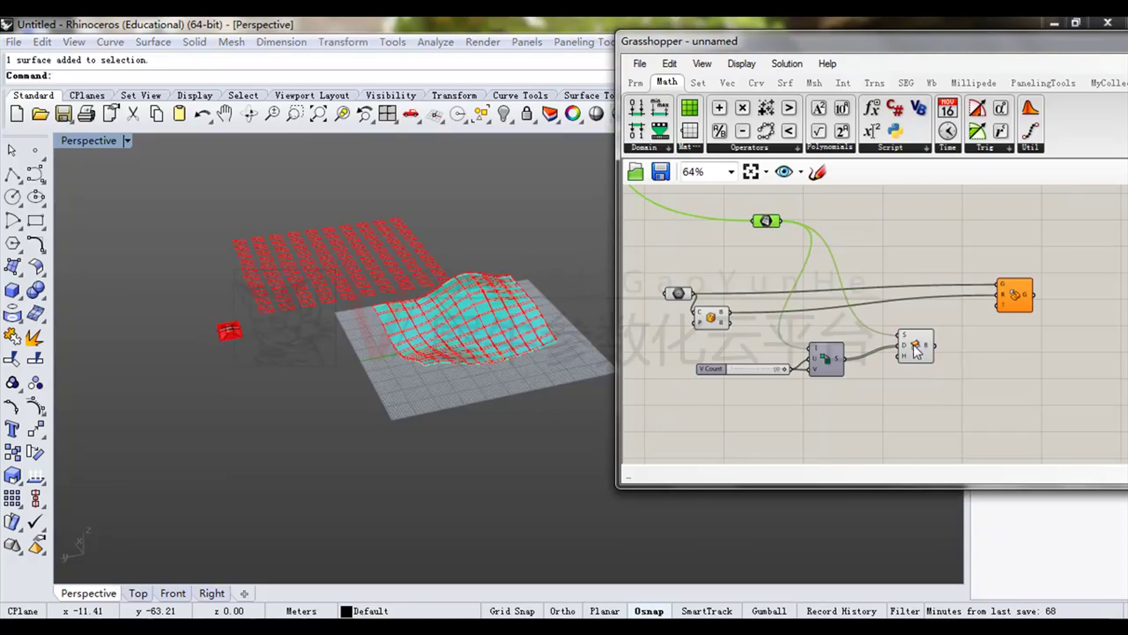
Examine the height of the bounding box around the small wavy surface in the perspective view.
scroll(906, 373, up, 4)
scroll(391, 291, up, 5)
right_drag(391, 286, 444, 256)
right_drag(346, 297, 378, 289)
scroll(269, 328, up, 6)
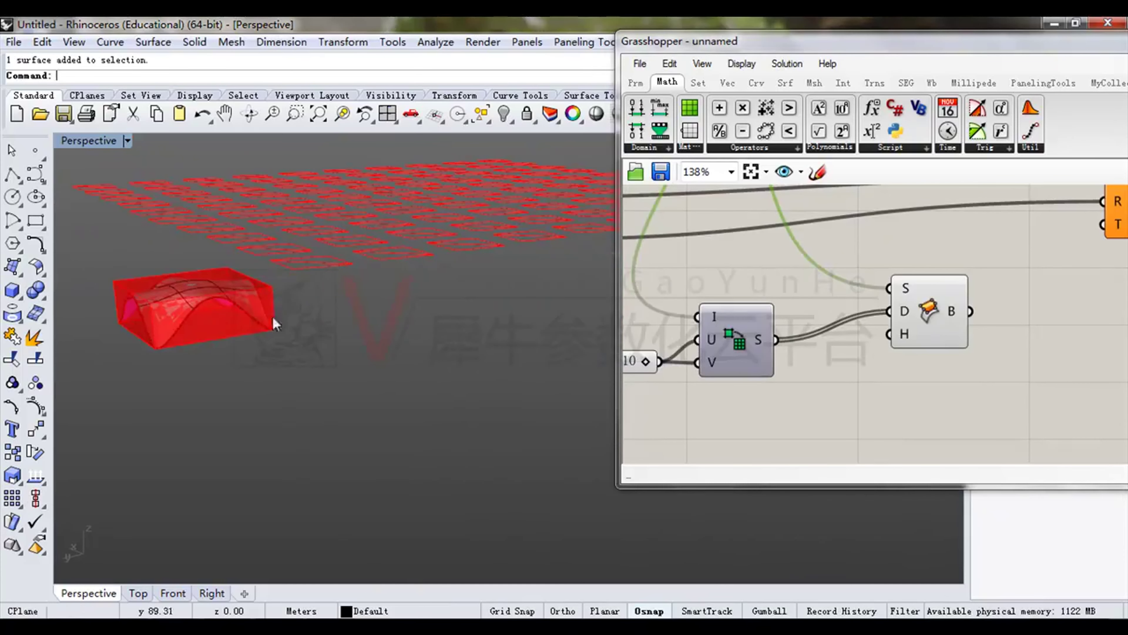
right_drag(798, 303, 954, 325)
scroll(888, 326, down, 2)
drag(680, 257, 644, 260)
drag(727, 293, 719, 302)
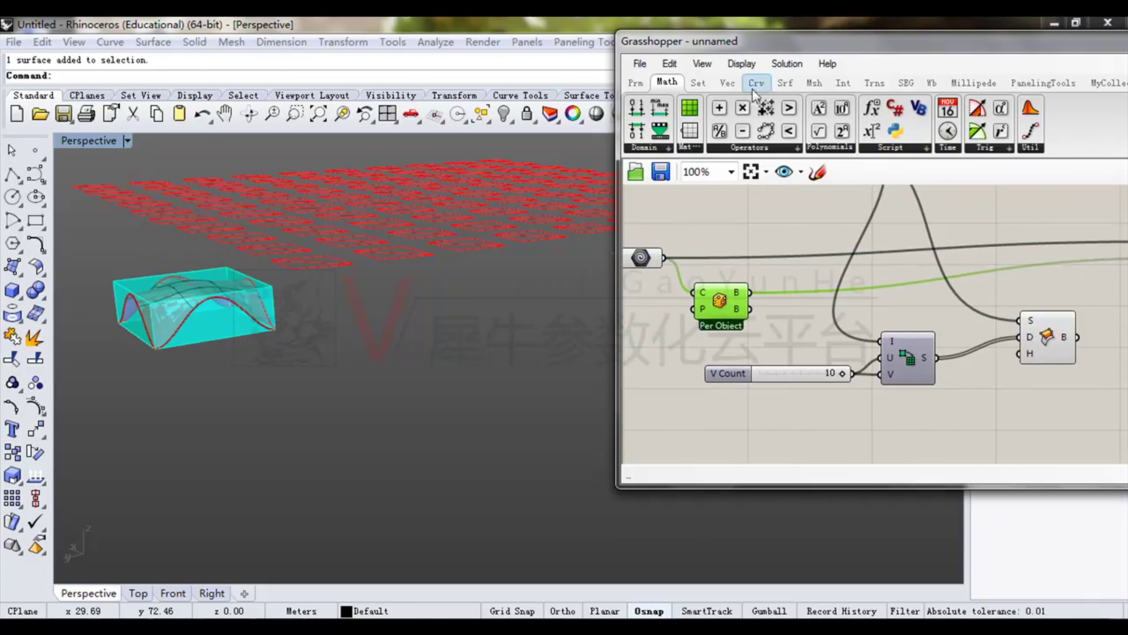
Add a Deconstruct Box component beside the Bounding Box and connect the Bounding Box output to it.
click(785, 84)
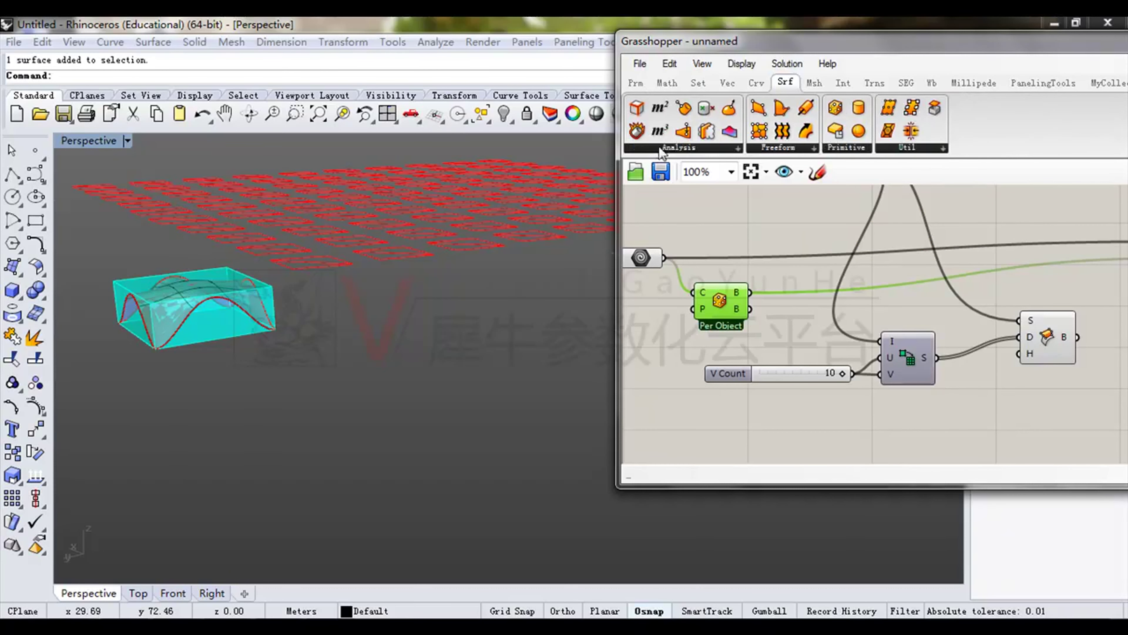
click(662, 148)
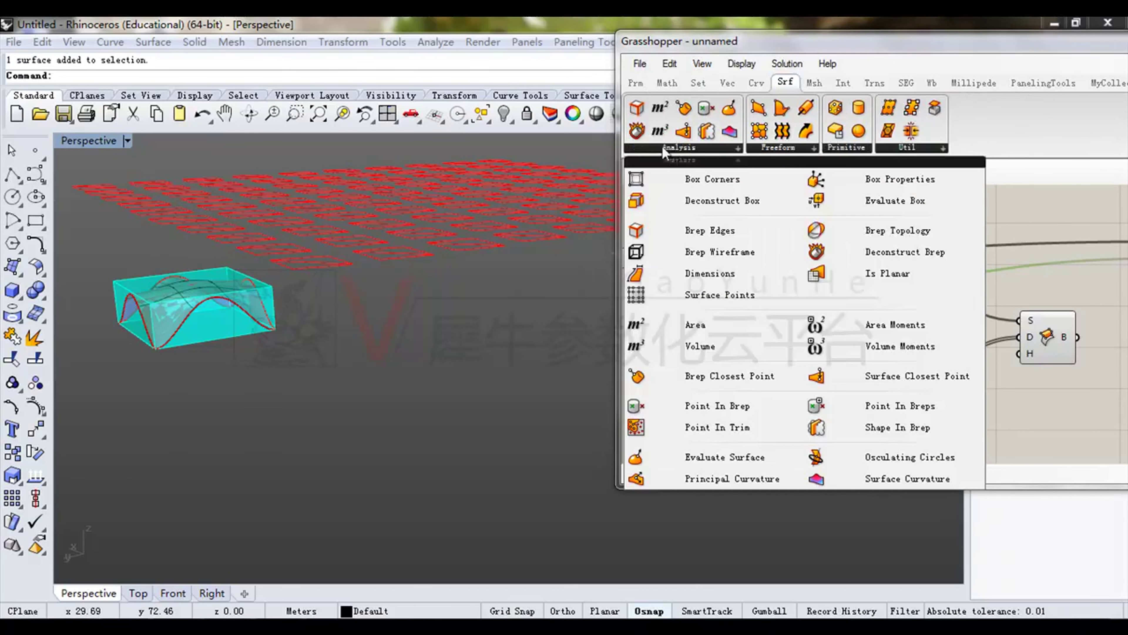
click(723, 202)
click(793, 301)
scroll(795, 300, up, 1)
drag(798, 288, 817, 272)
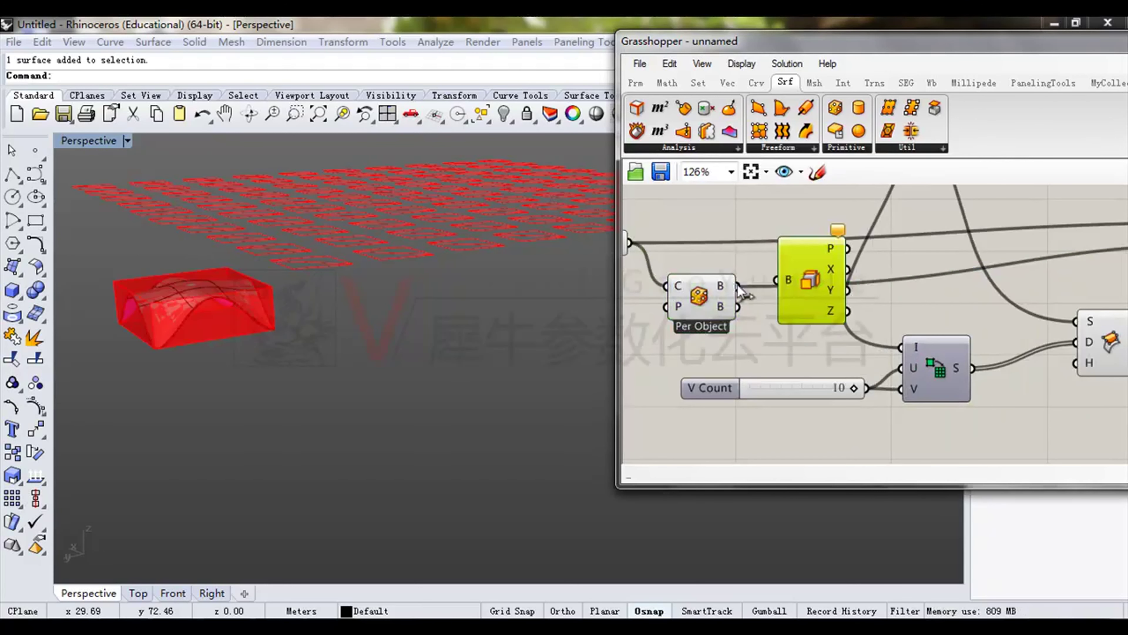
scroll(799, 288, up, 3)
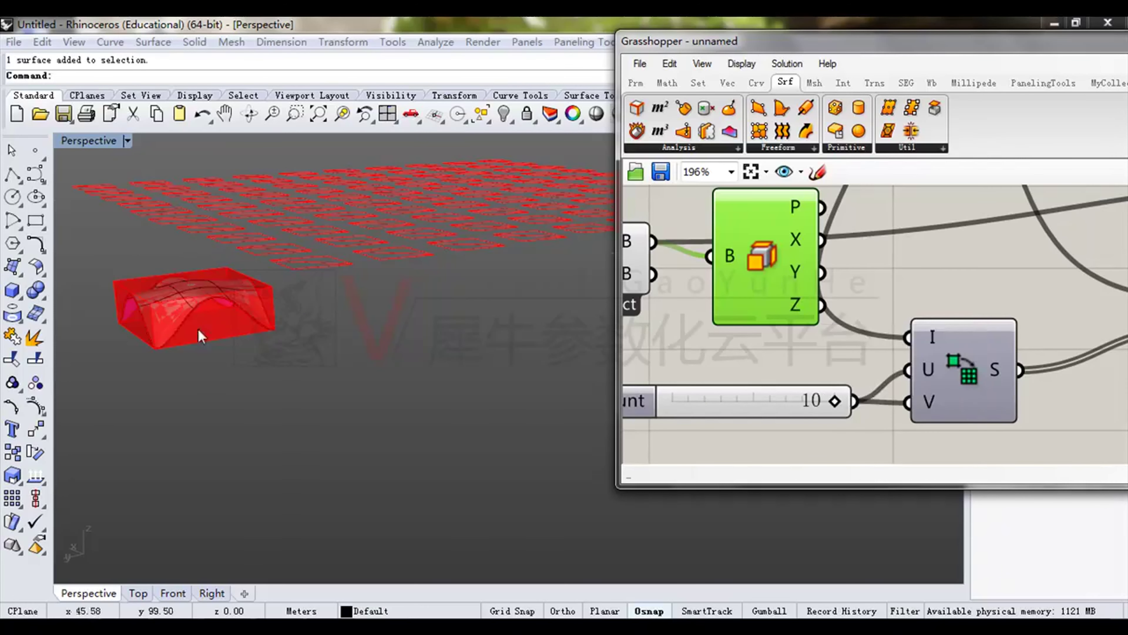
Add a Deconstruct Domain component fed by Deconstruct Box's Z output, moving Divide Domain² down to make room.
scroll(333, 282, down, 4)
scroll(1008, 327, down, 3)
scroll(983, 342, up, 1)
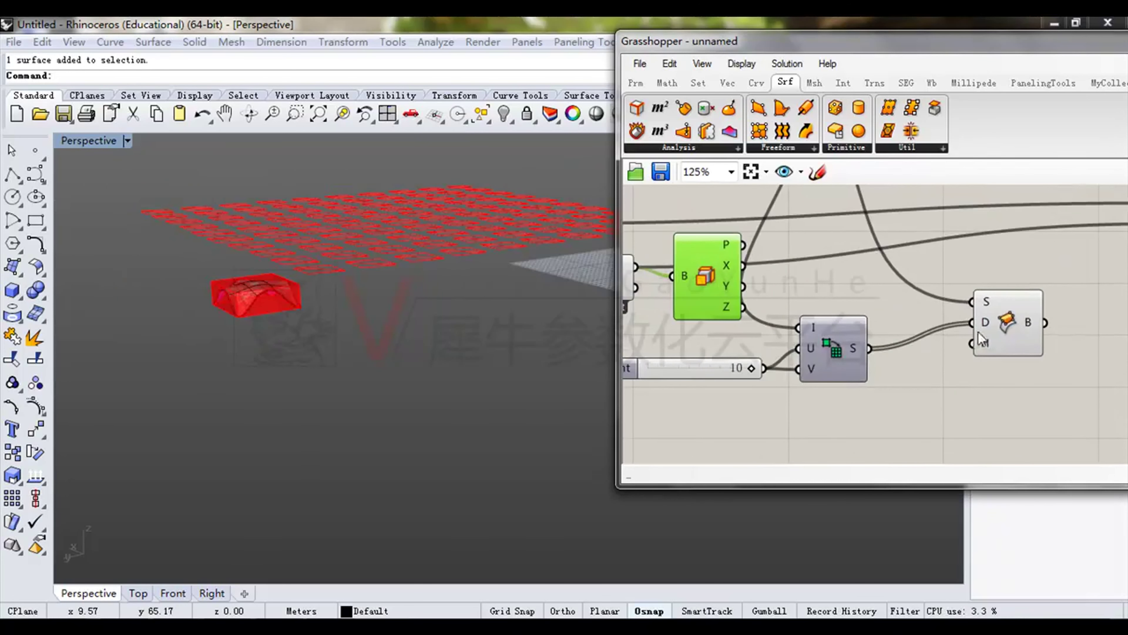
mouse_move(987, 347)
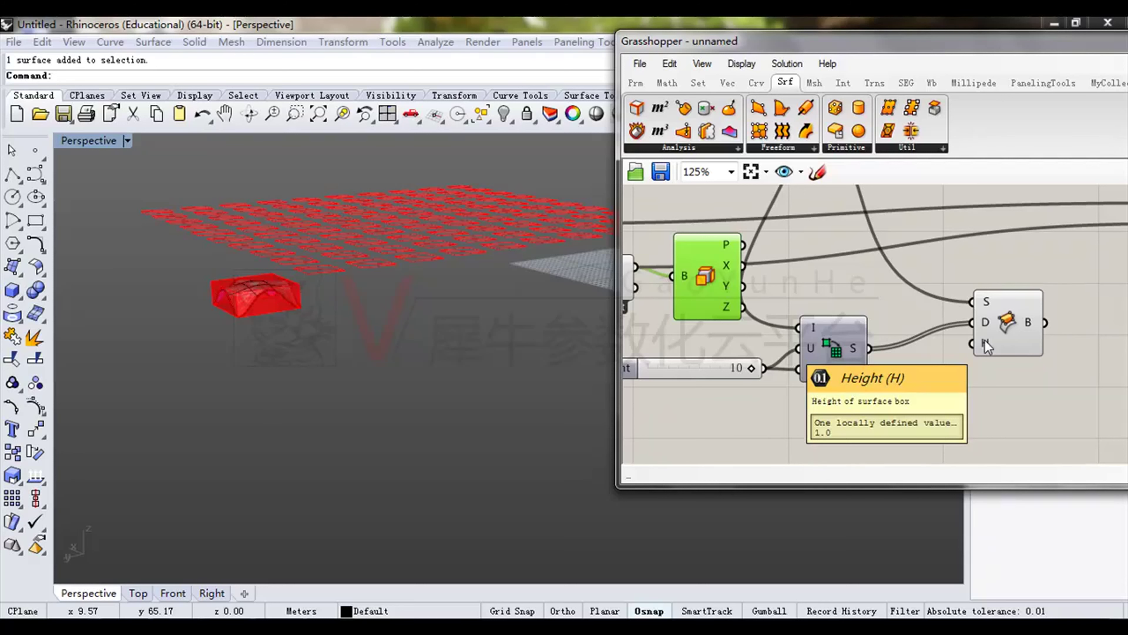
mouse_move(727, 309)
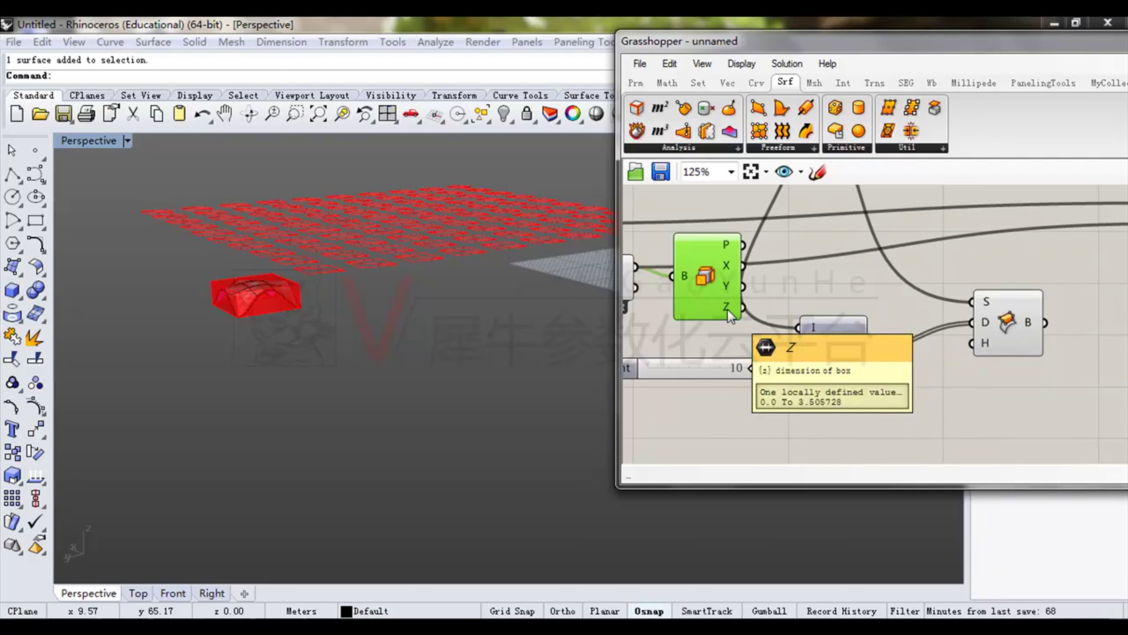
drag(915, 387, 734, 333)
drag(851, 345, 838, 417)
click(926, 378)
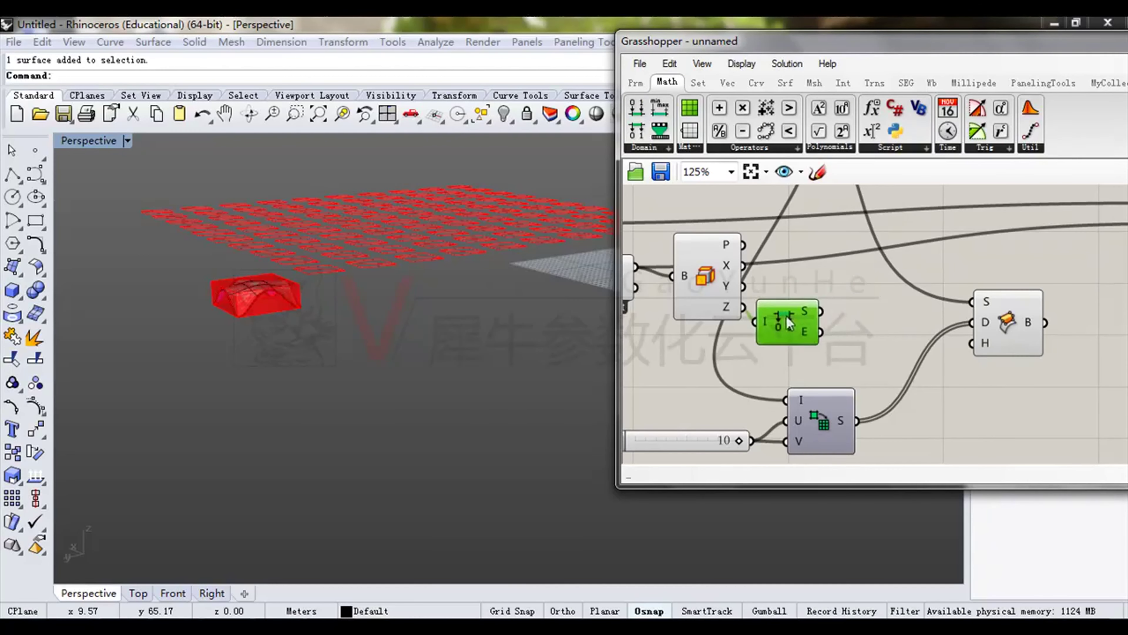
Connect Deconstruct Domain's End output to Surface Box's Height input and highlight the boxes on the base surface.
drag(806, 334, 951, 359)
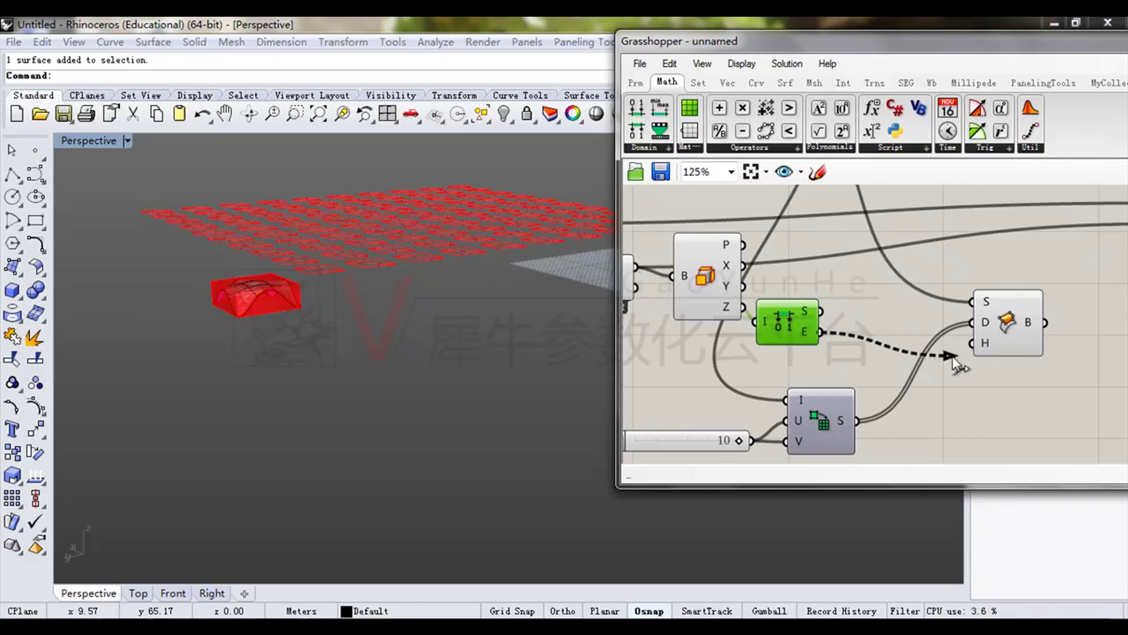
shift+right_drag(484, 265, 426, 272)
scroll(426, 272, down, 5)
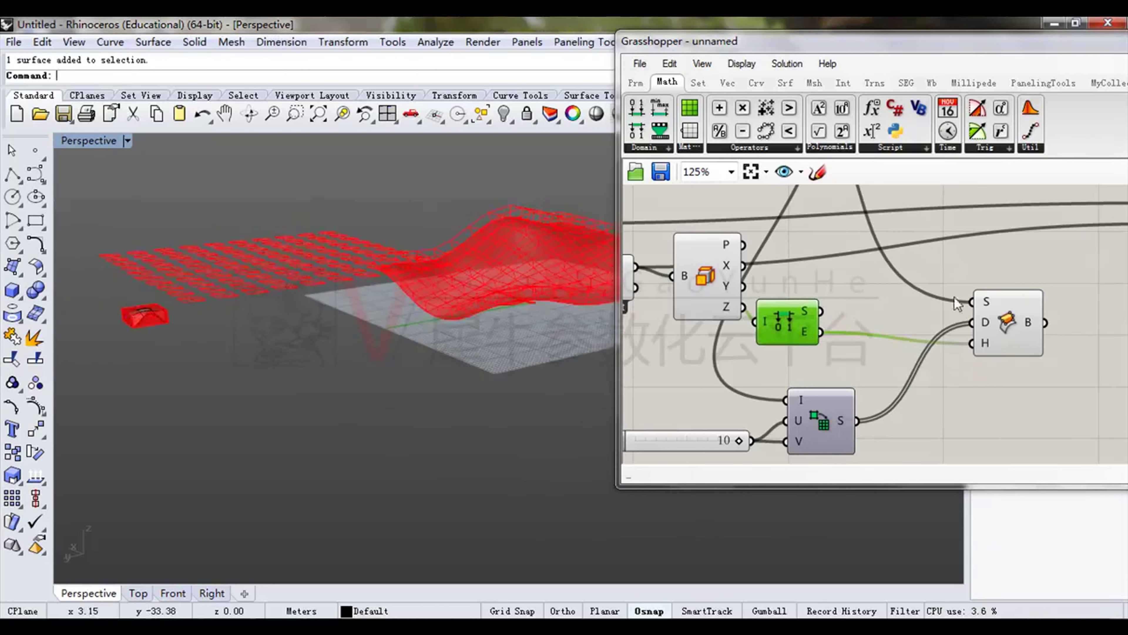
click(1005, 320)
right_drag(568, 271, 355, 307)
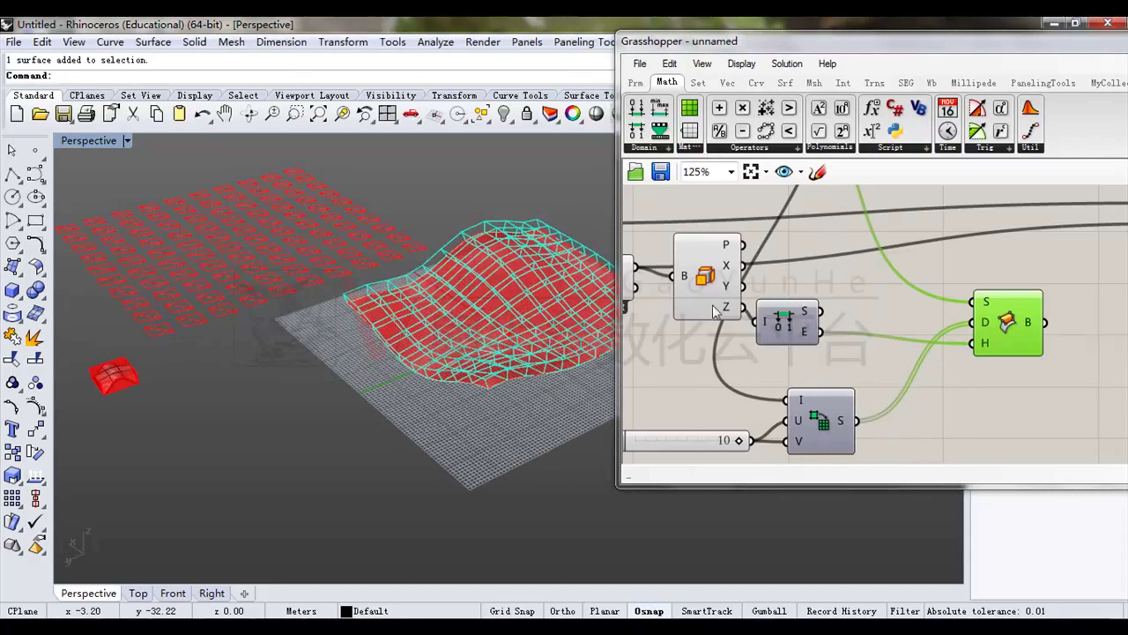
Connect Surface Box's output to Box Morph's Target input and highlight the morphed geometry over the base surface.
scroll(773, 391, down, 2)
right_drag(981, 347, 1051, 373)
middle_click(962, 378)
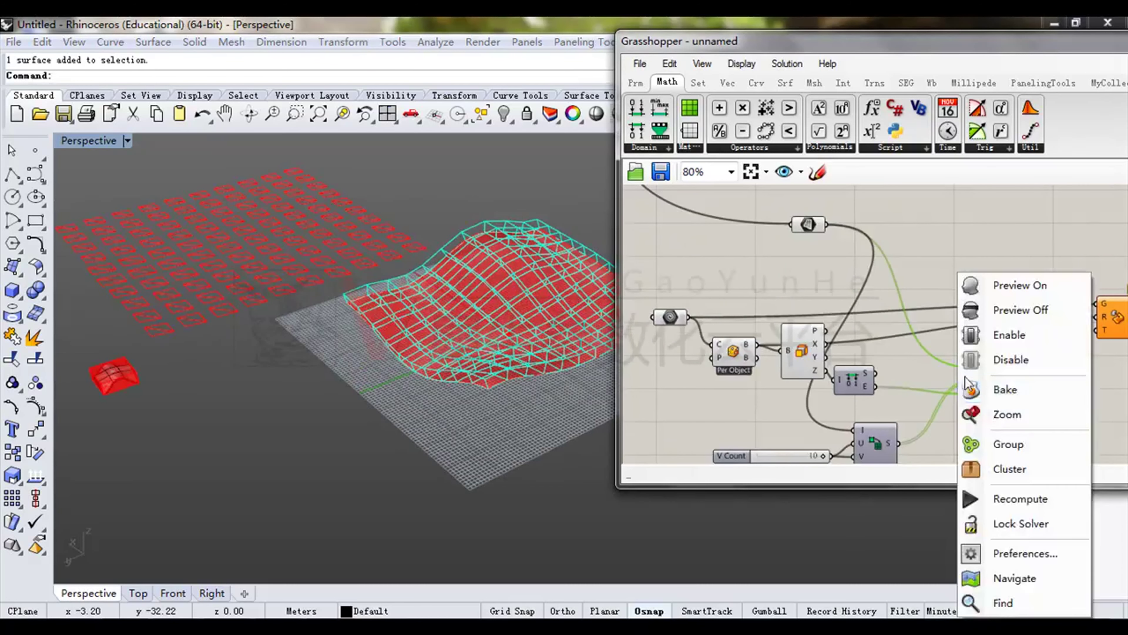
click(915, 400)
right_drag(919, 400, 845, 348)
drag(928, 345, 950, 345)
drag(790, 333, 854, 340)
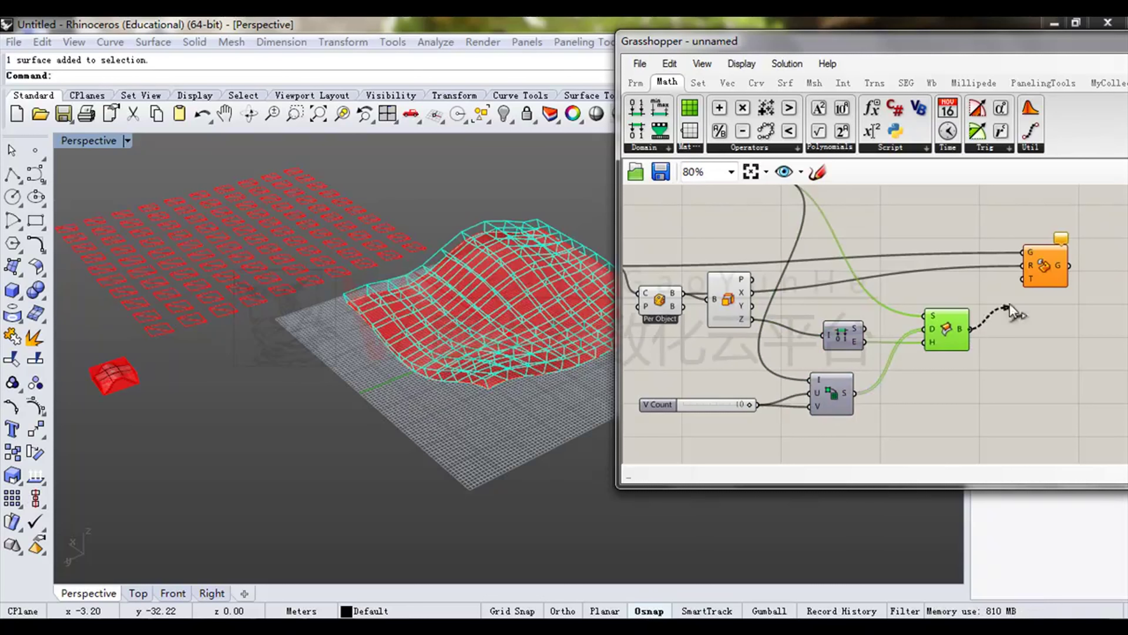
click(1057, 392)
click(1043, 269)
right_drag(491, 262, 360, 267)
right_drag(976, 302, 877, 306)
scroll(877, 306, down, 5)
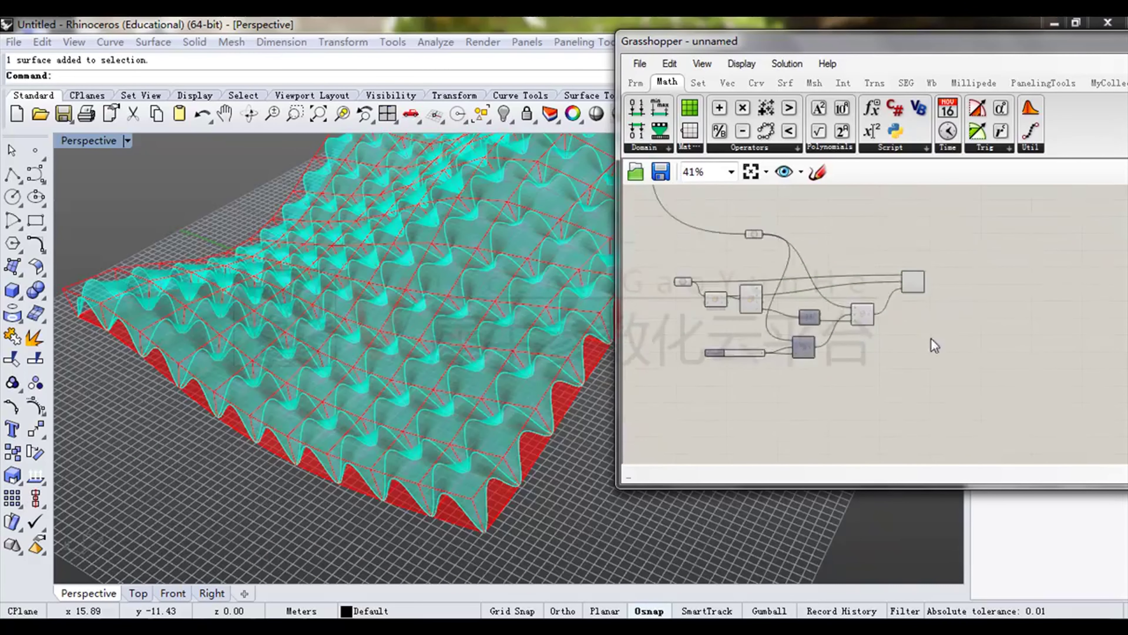
Turn off the preview of all components feeding Box Morph, leaving only the morphed geometry displayed.
click(895, 314)
drag(921, 259, 919, 257)
right_drag(529, 277, 412, 293)
scroll(942, 289, up, 3)
drag(964, 369, 735, 197)
scroll(927, 264, up, 2)
middle_click(930, 266)
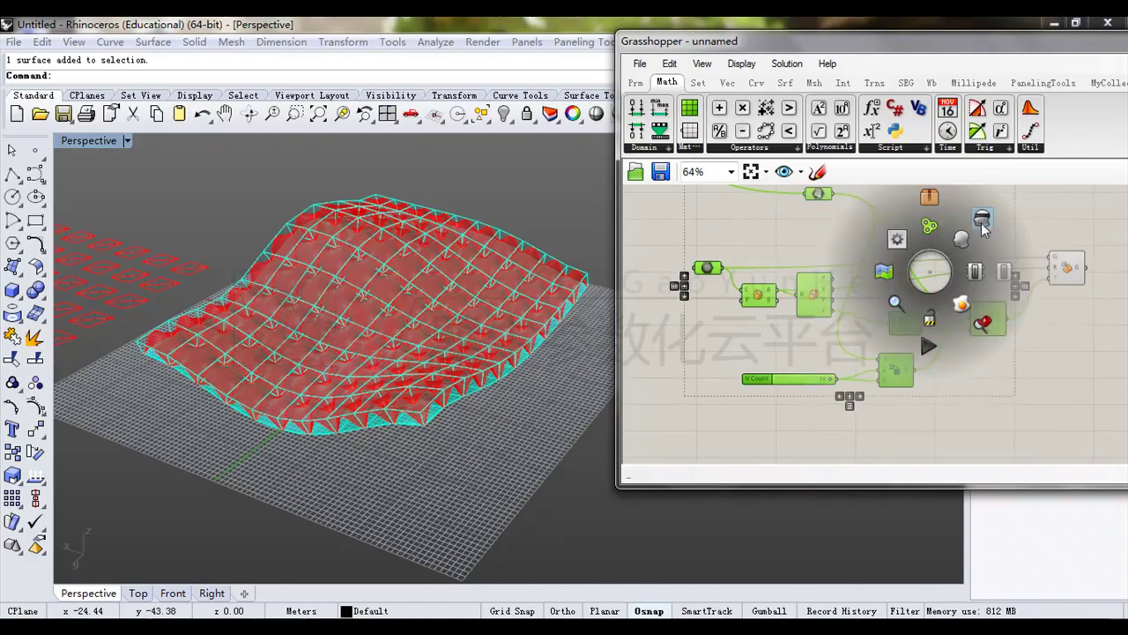
click(982, 220)
right_drag(544, 302, 529, 310)
Add a Custom Preview component after Box Morph and connect the morphed geometry to its Geometry input.
right_drag(1025, 279, 898, 279)
scroll(939, 273, up, 2)
click(943, 279)
click(1008, 322)
right_drag(1016, 322, 918, 307)
click(727, 82)
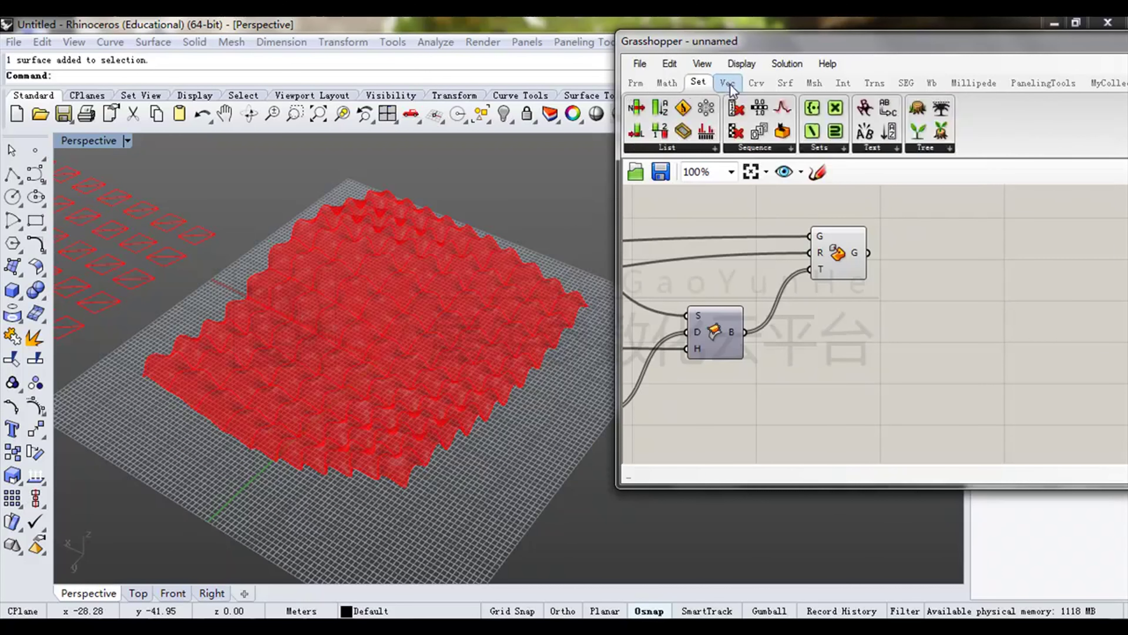
click(640, 148)
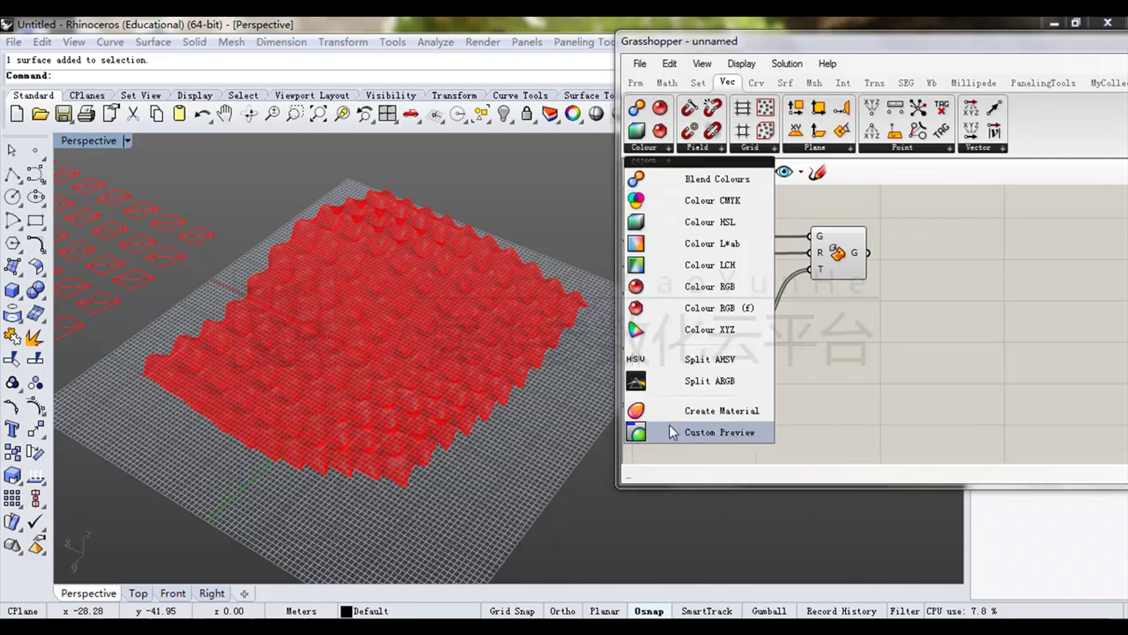
click(693, 432)
click(940, 277)
scroll(857, 231, up, 2)
drag(859, 261, 941, 293)
Examine the shaded morphed surface from several angles and distances in the perspective view.
right_drag(462, 328, 360, 249)
scroll(400, 309, up, 5)
shift+right_drag(359, 249, 457, 315)
scroll(506, 305, down, 3)
scroll(512, 293, down, 2)
scroll(460, 307, up, 5)
right_drag(471, 278, 448, 306)
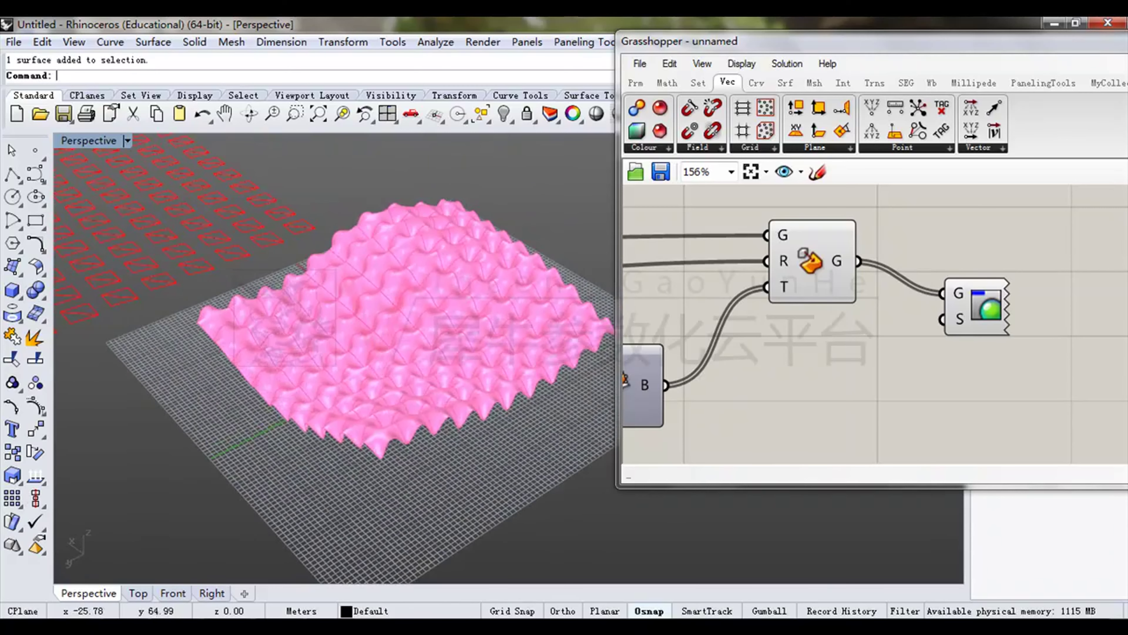
Switch to PowerPoint to check the positioning slide of the training outline, and return to the Rhino model.
click(176, 624)
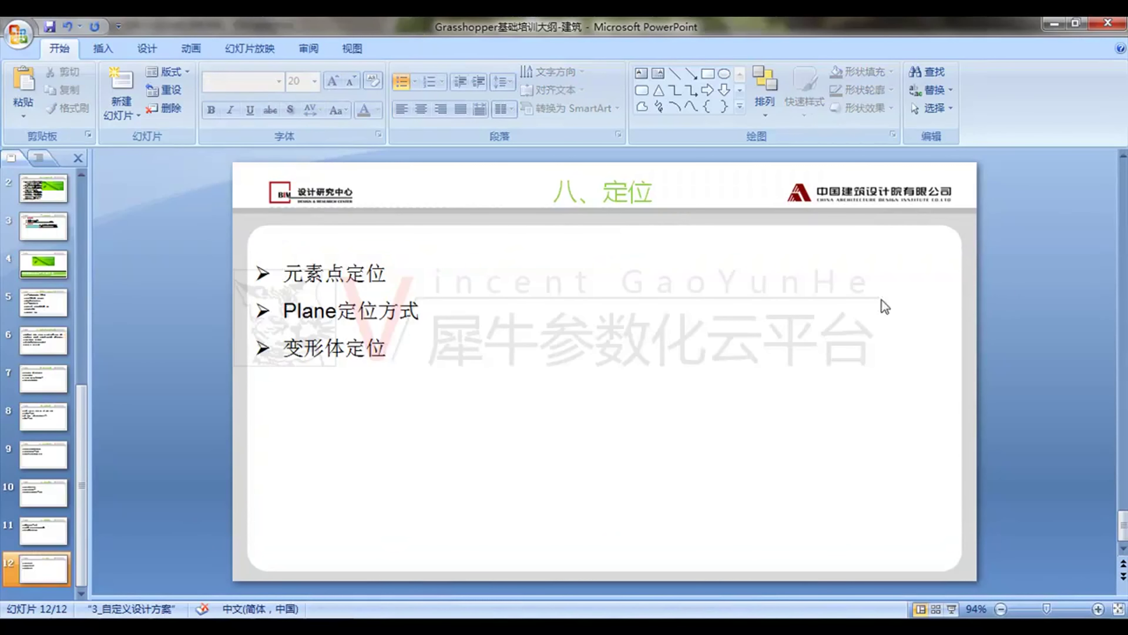
key(alt+Tab)
right_drag(486, 285, 483, 309)
scroll(494, 334, down, 4)
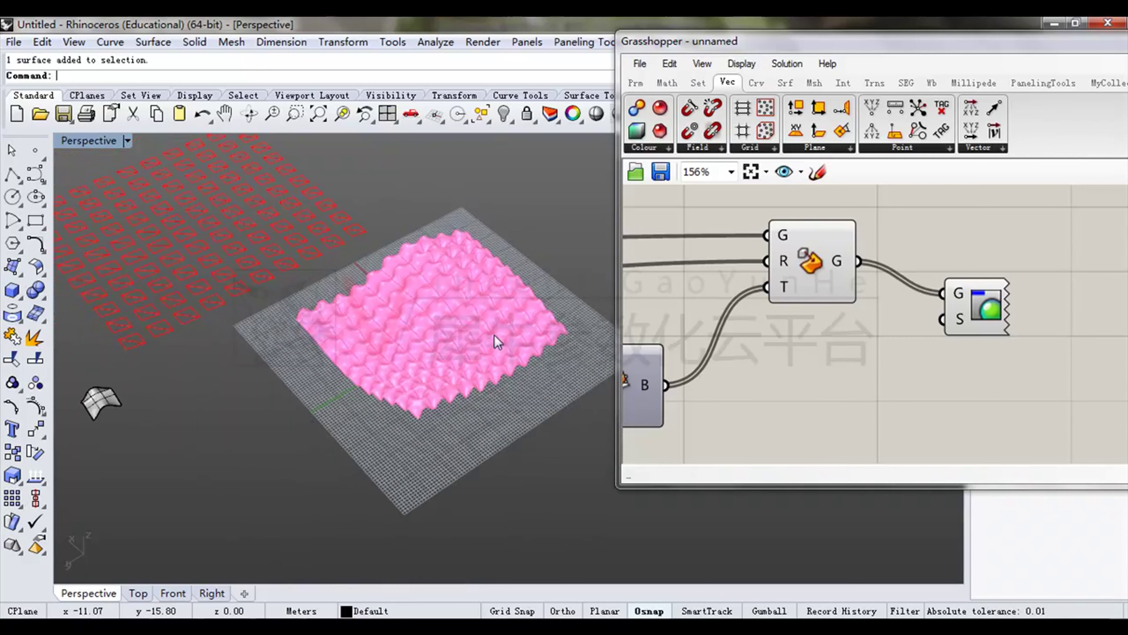
Move the Grasshopper window over the viewport and group all the box-morph components, from the input parameters to Custom Preview.
drag(815, 48, 493, 86)
scroll(691, 324, down, 6)
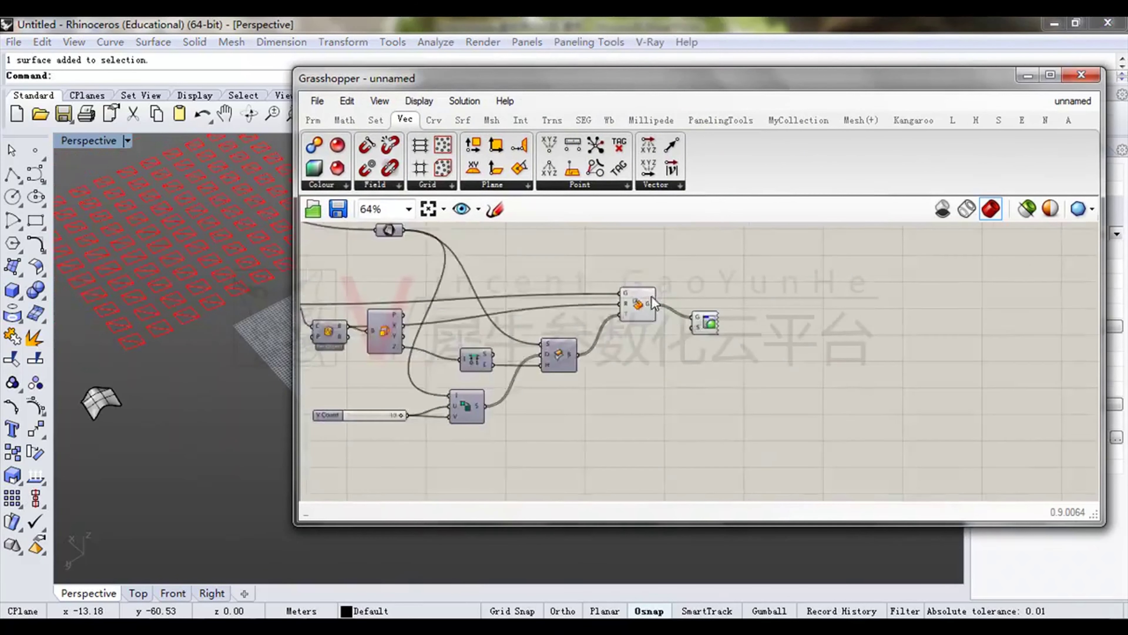
right_drag(700, 378, 686, 342)
scroll(729, 407, up, 5)
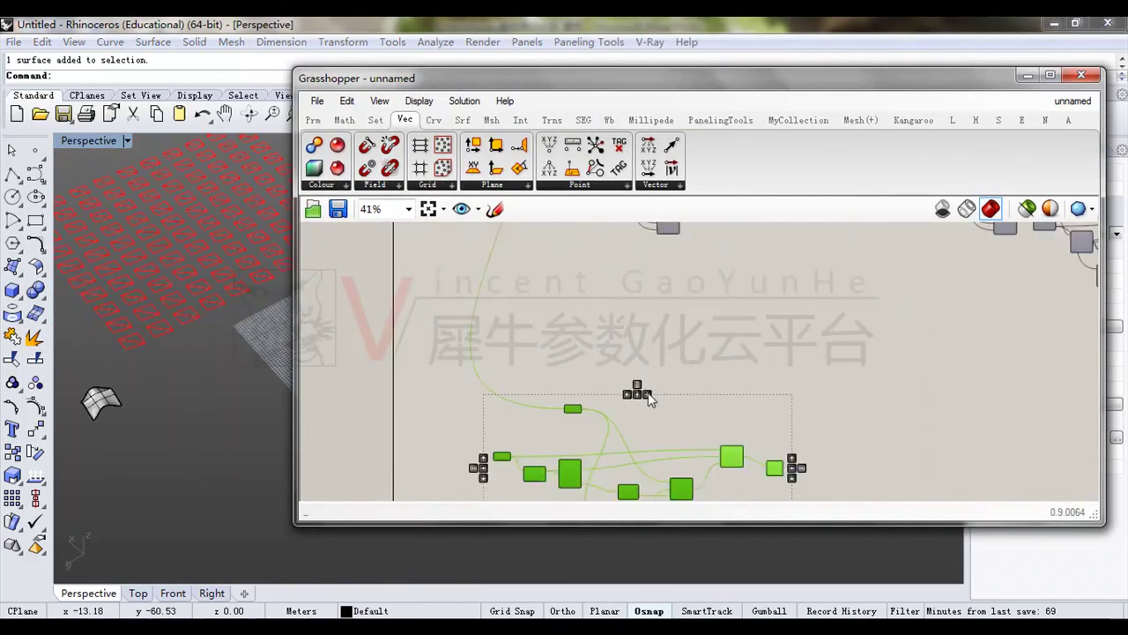
scroll(729, 407, down, 2)
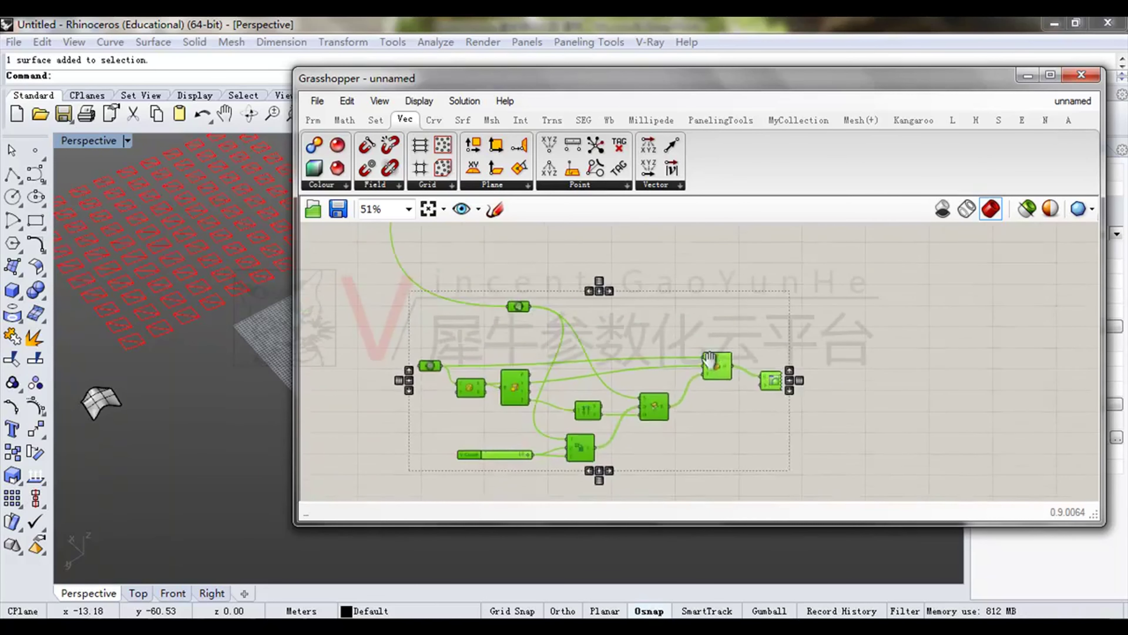
scroll(720, 403, up, 1)
right_drag(720, 403, 725, 338)
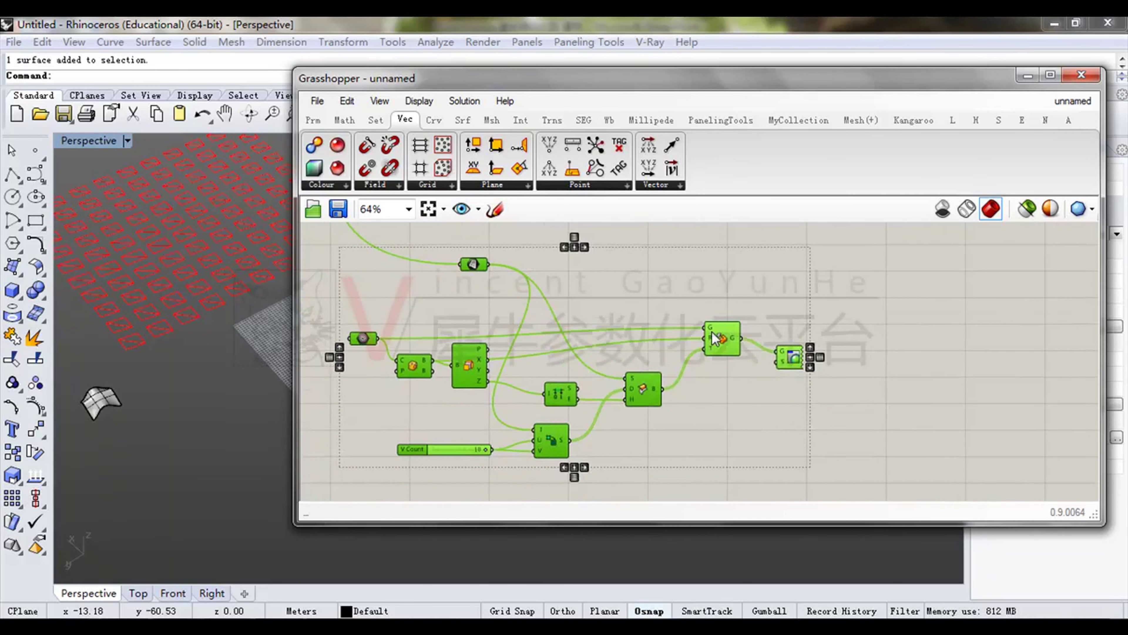
key(ctrl+g)
click(914, 310)
scroll(913, 310, down, 2)
right_drag(846, 291, 864, 415)
drag(824, 410, 813, 373)
right_drag(843, 361, 846, 300)
scroll(778, 333, up, 2)
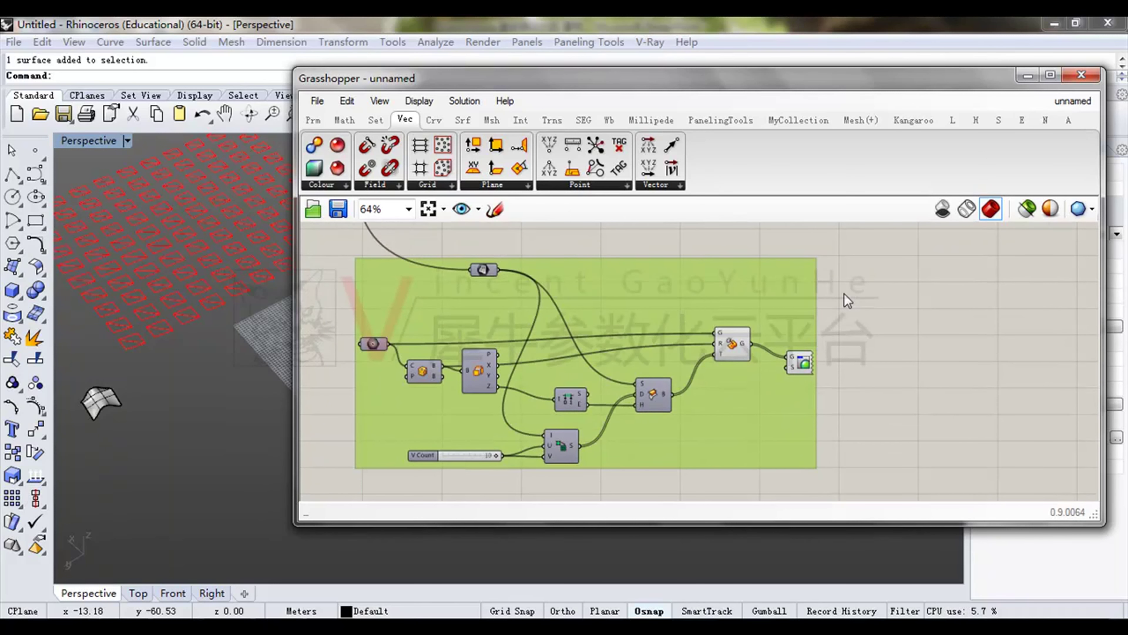